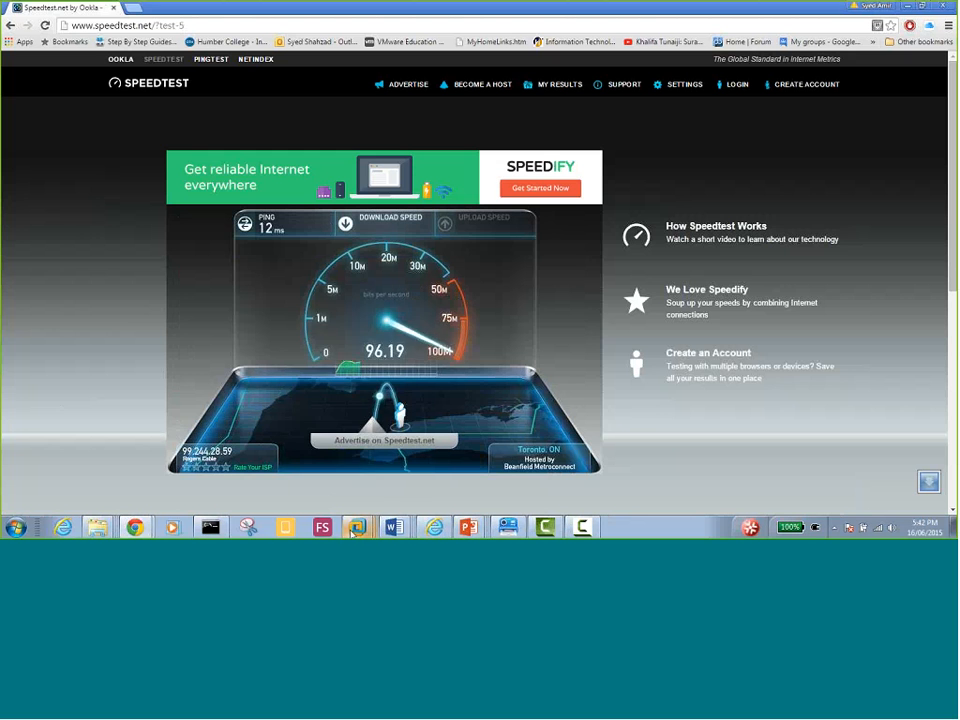
Show the preview list of open VMware Workstation virtual machines from the taskbar
mouse_move(357, 527)
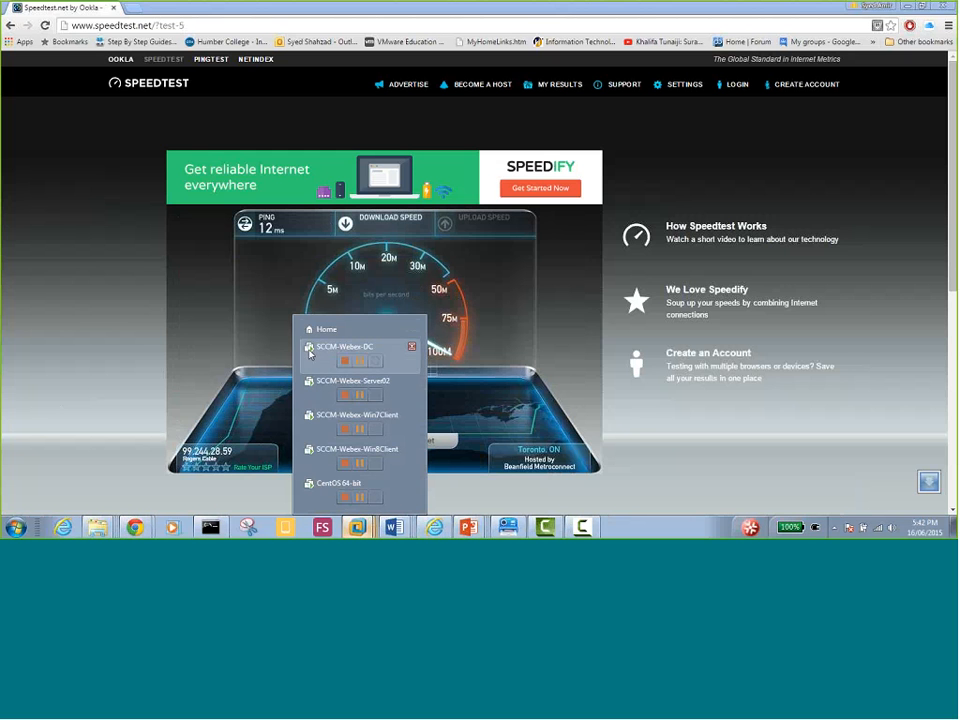
On Server02, view the CANIPSCLIENTMAC and WIN8CLIENT01 device client details in Devices
click(313, 387)
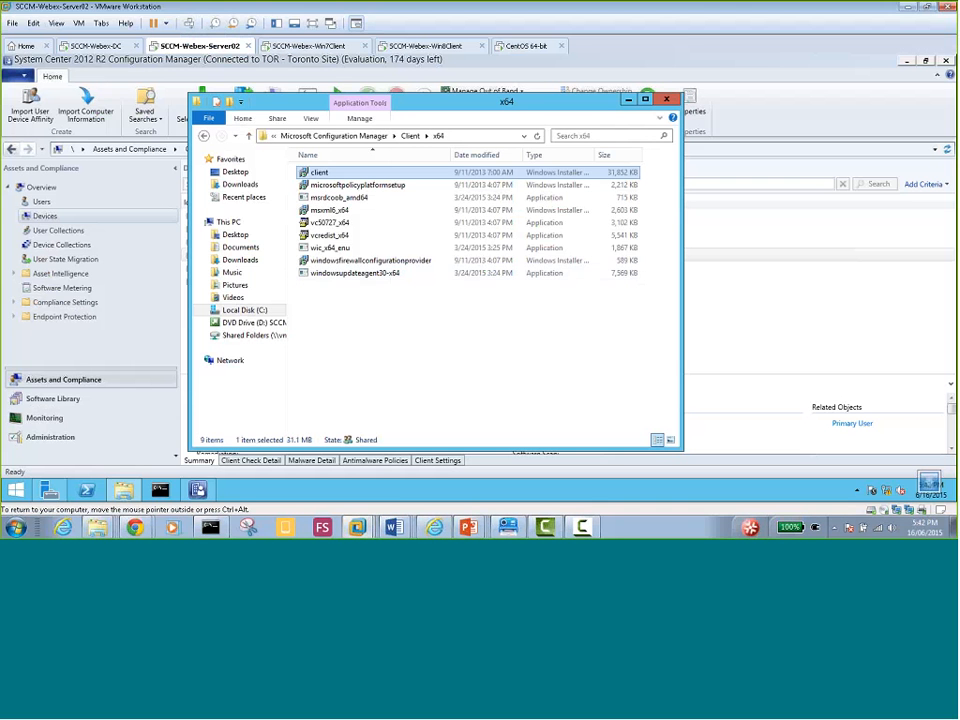
click(628, 101)
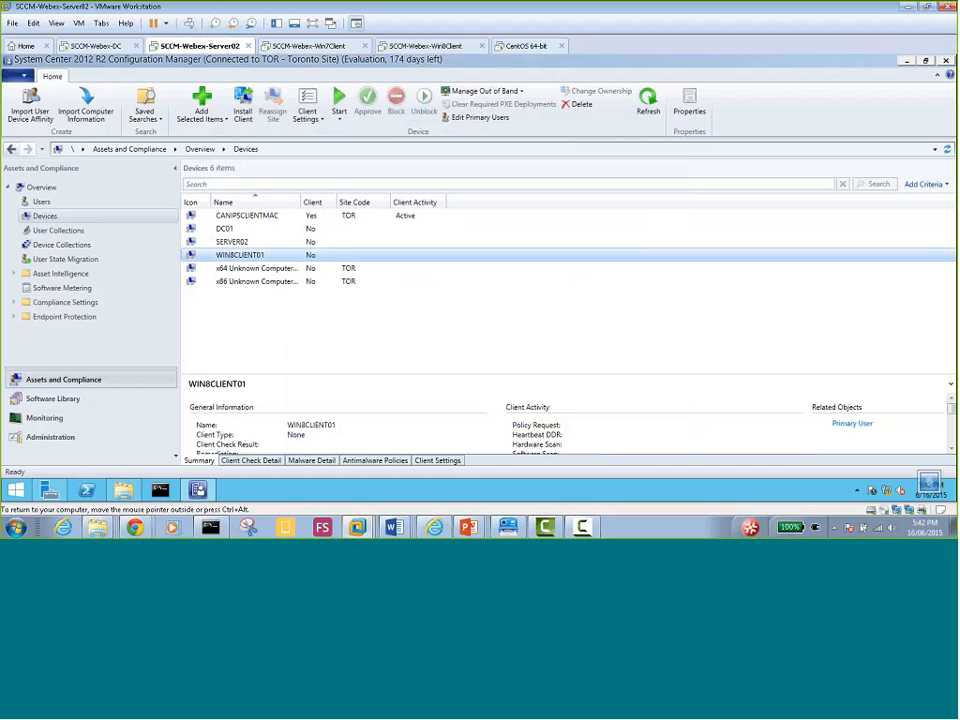
click(285, 217)
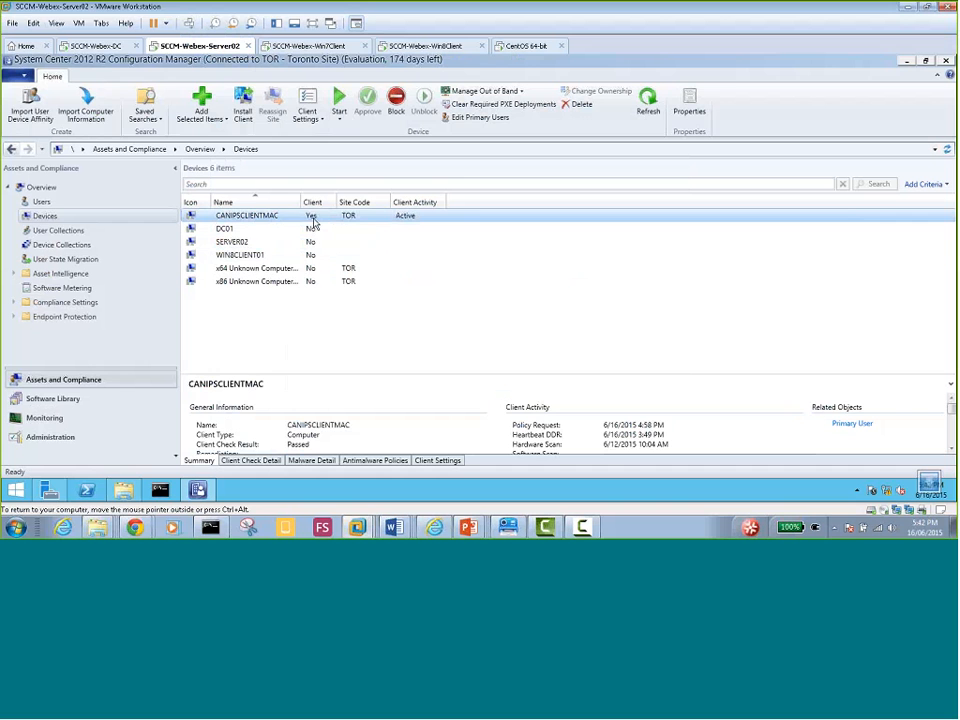
click(255, 255)
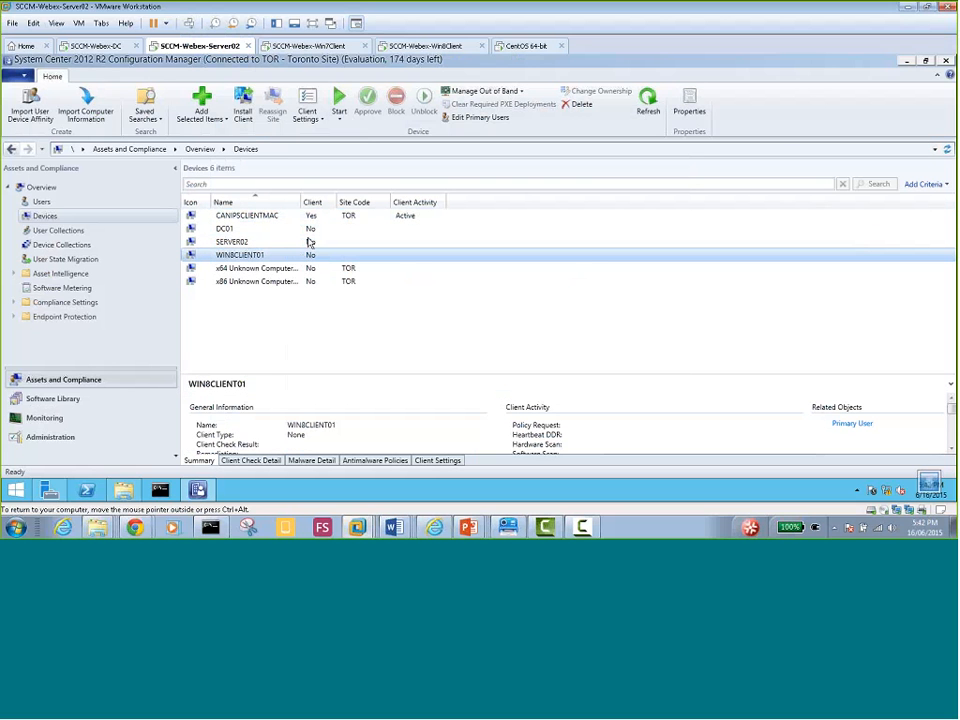
click(303, 216)
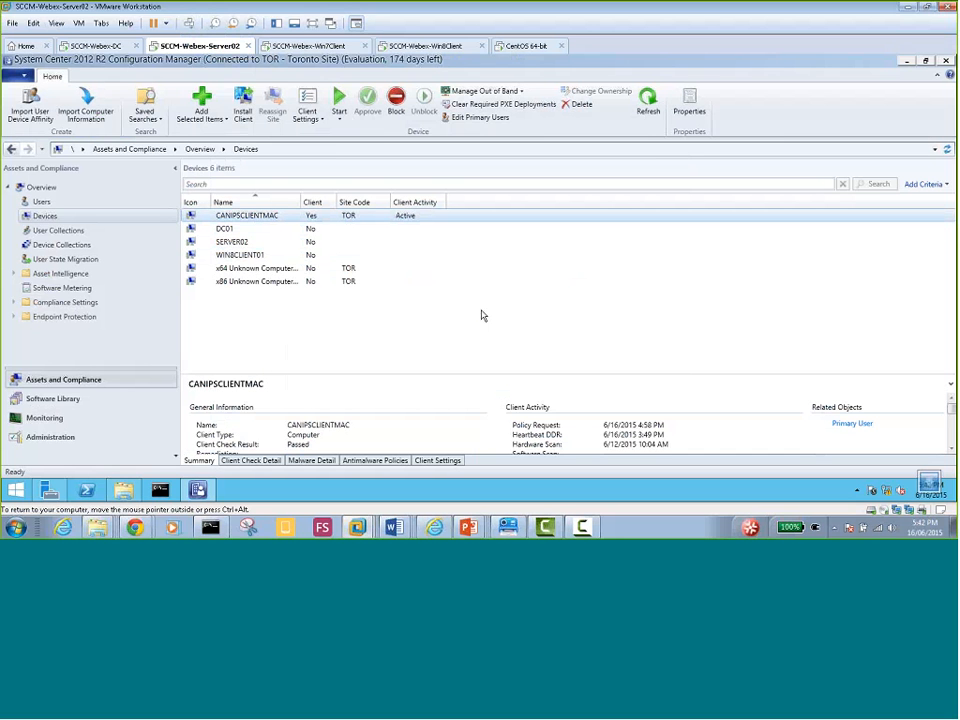
Recheck the WIN8CLIENT01 and CANIPSCLIENTMAC client status, then move to the Win7Client VM
key(ctrl+alt)
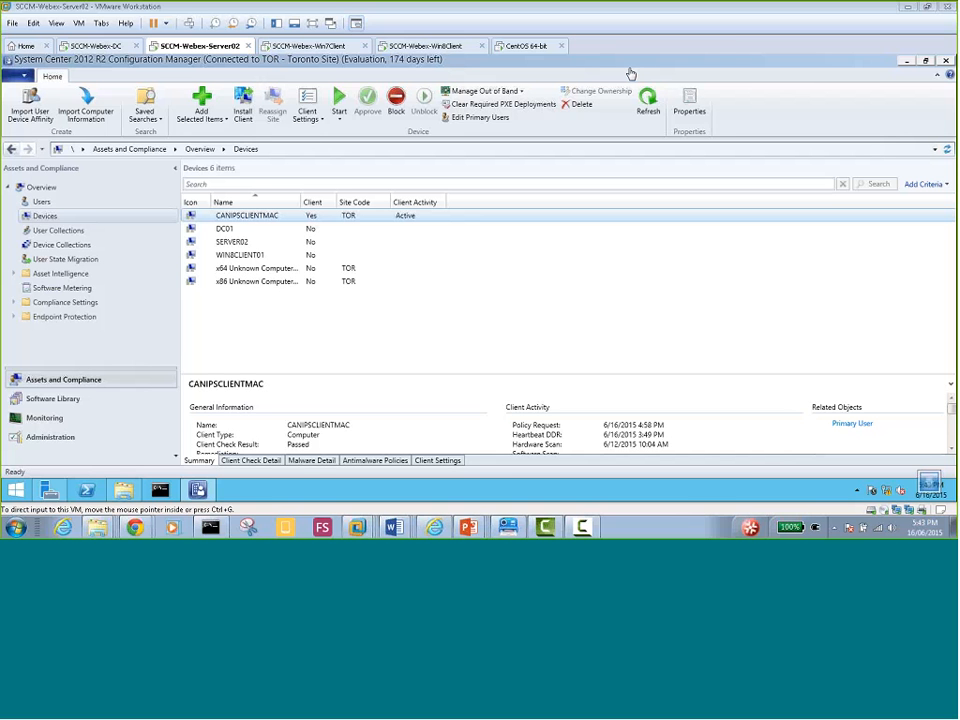
click(237, 254)
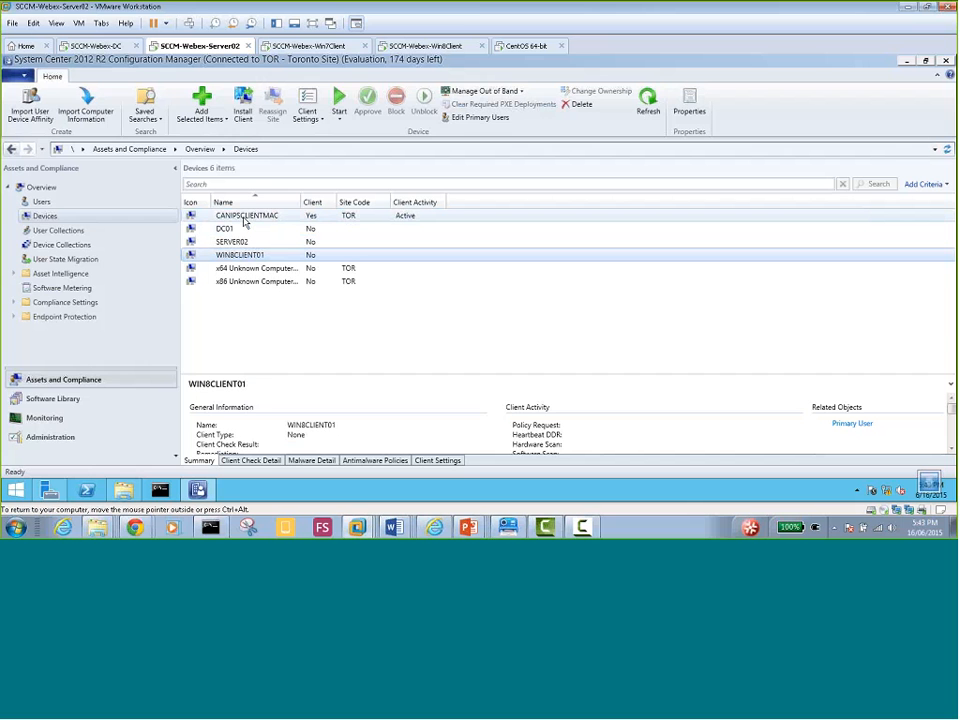
click(244, 222)
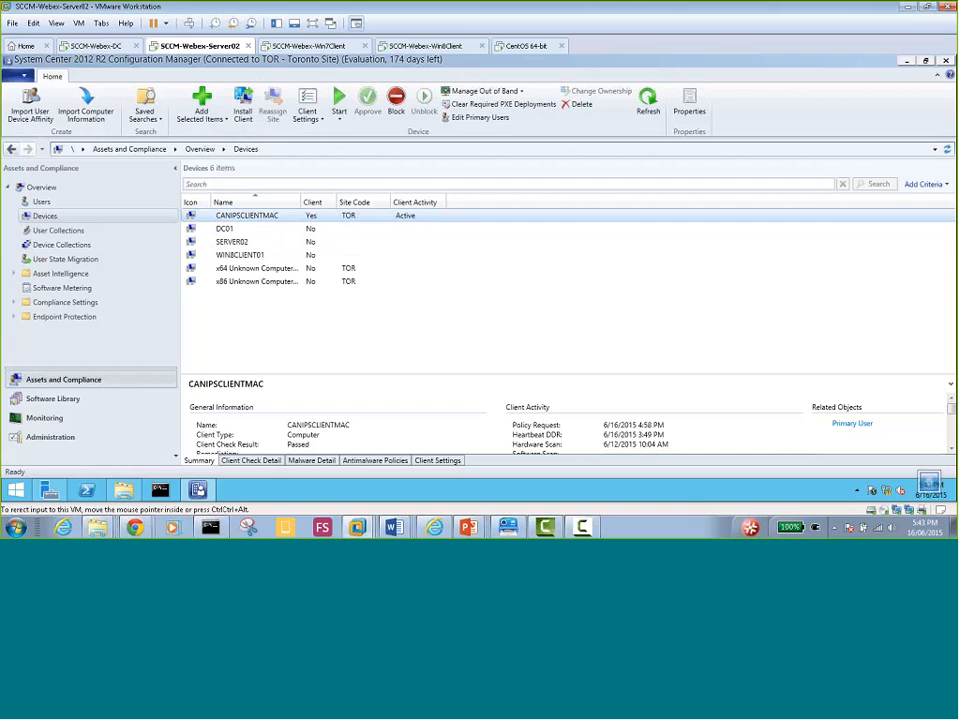
click(313, 48)
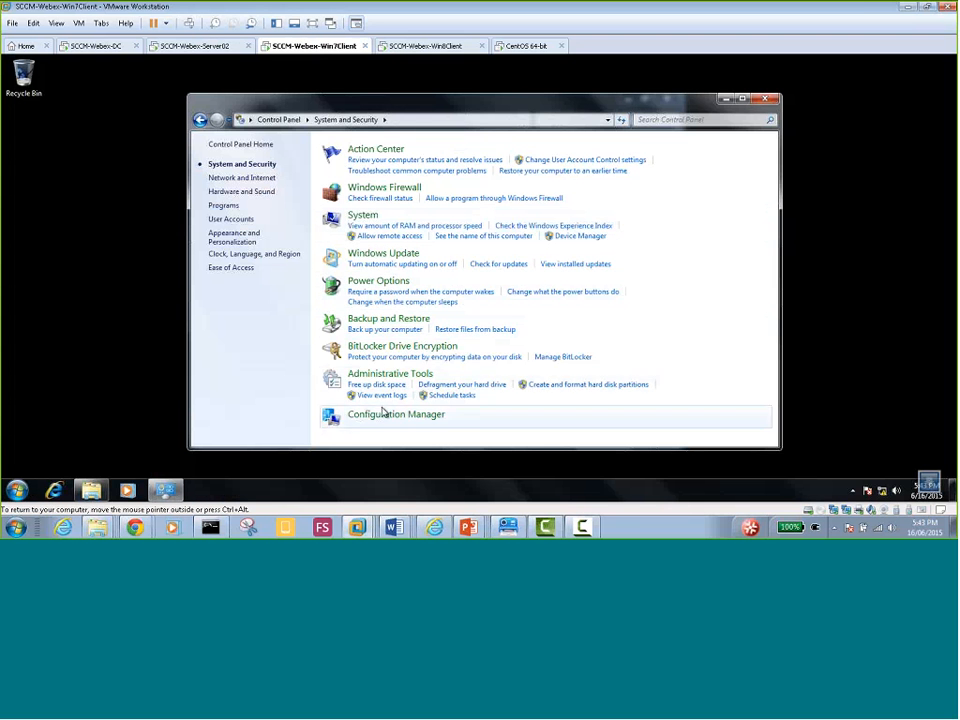
Run hostname in a command prompt to confirm the computer name is CanipsClientmac
drag(385, 105, 392, 86)
click(263, 500)
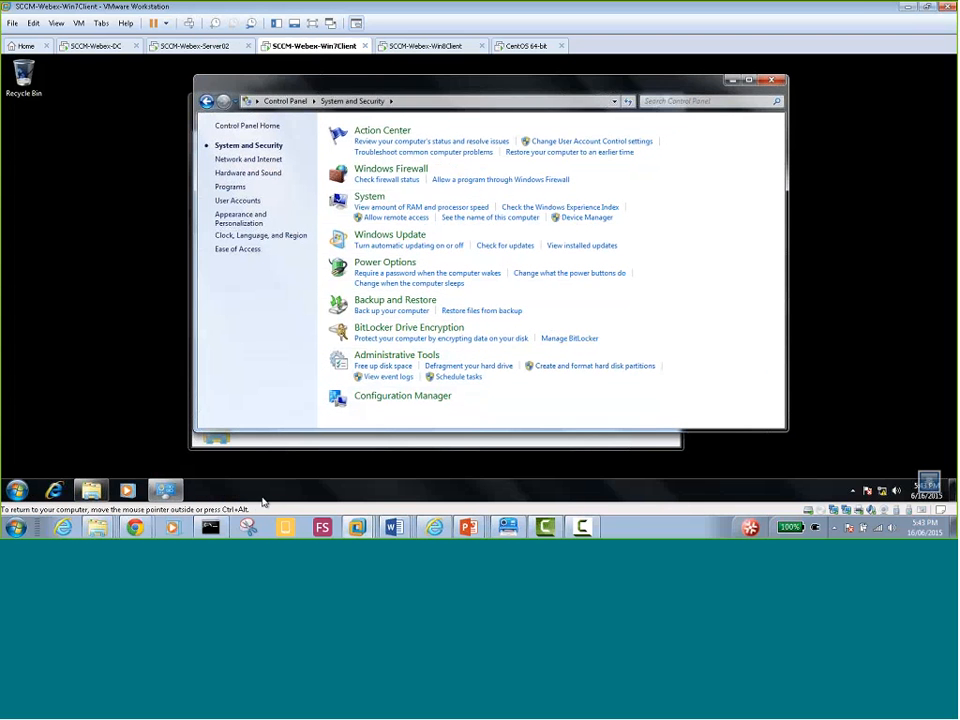
key(super+r)
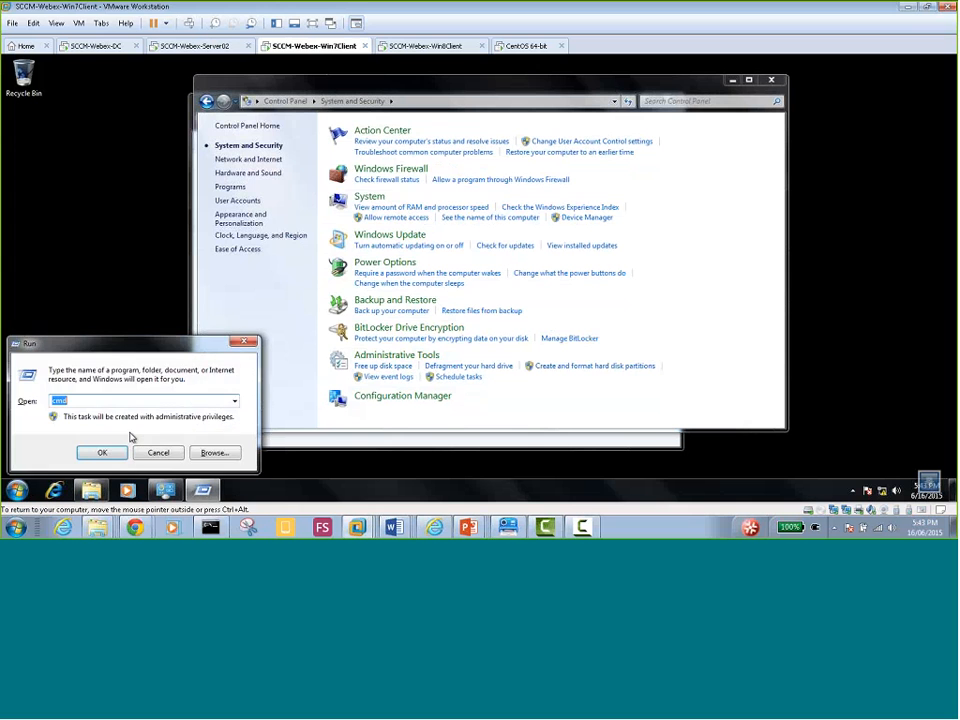
key(Return)
text(hostn)
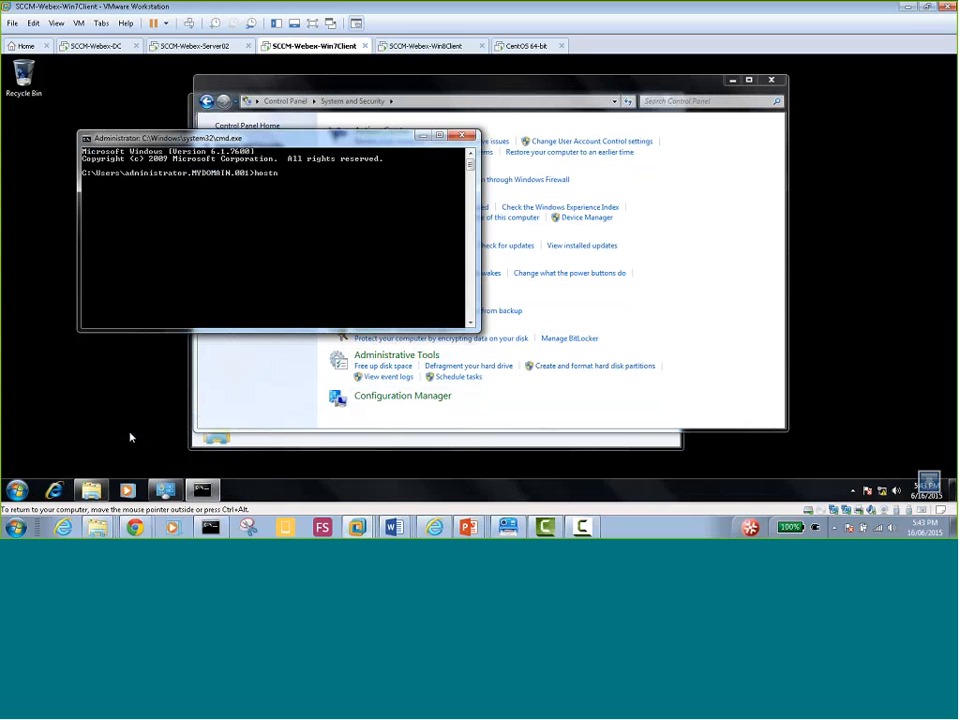
text(ame)
key(Return)
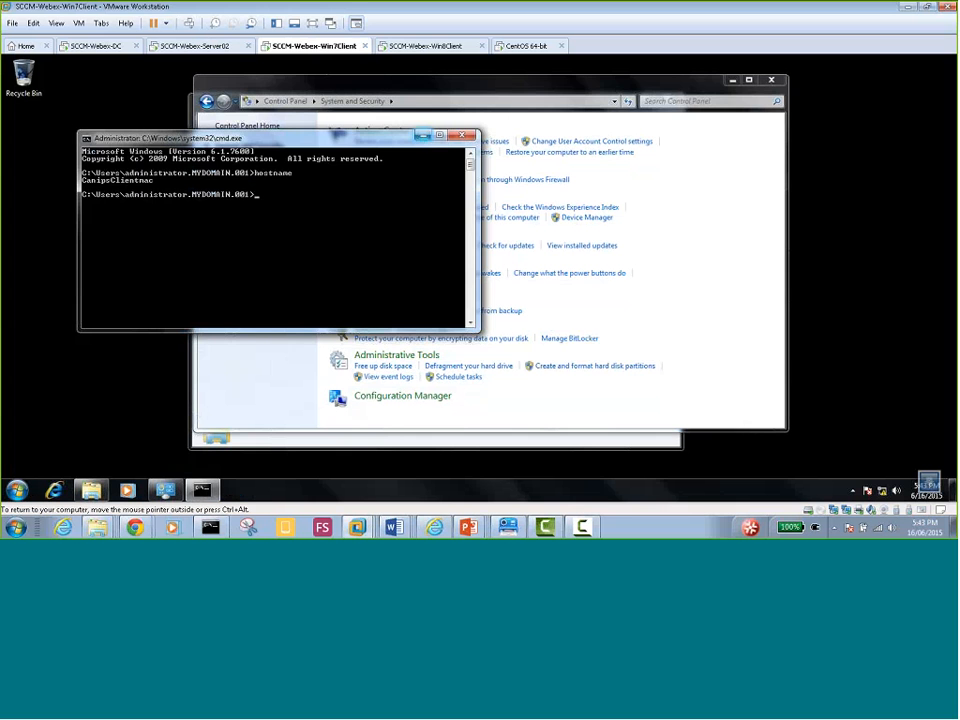
Open Configuration Manager properties from Control Panel's System and Security category
click(420, 136)
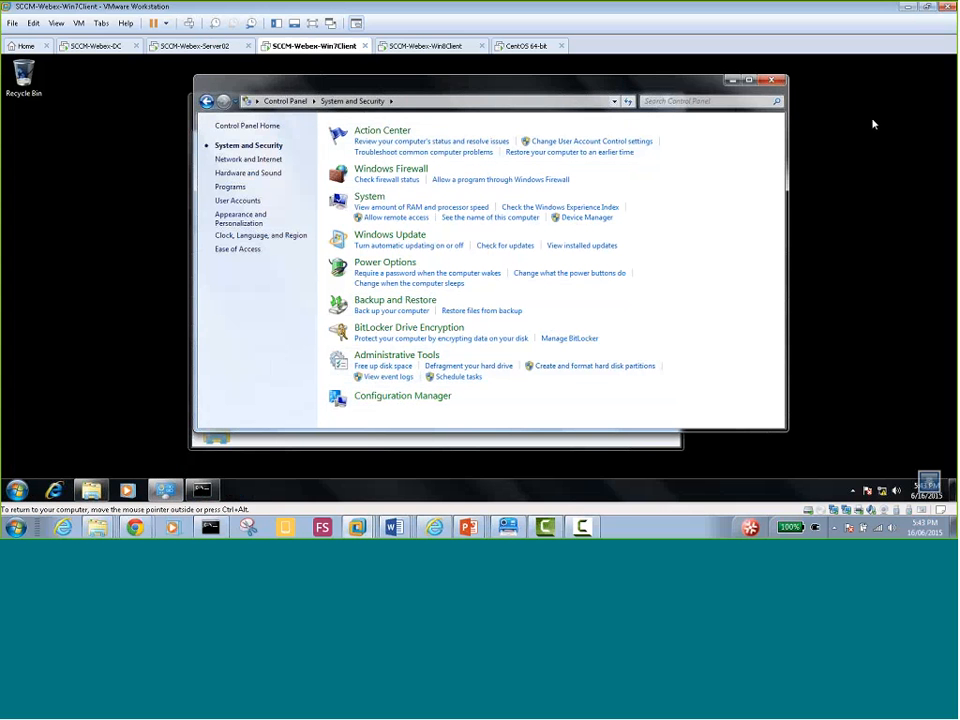
click(268, 101)
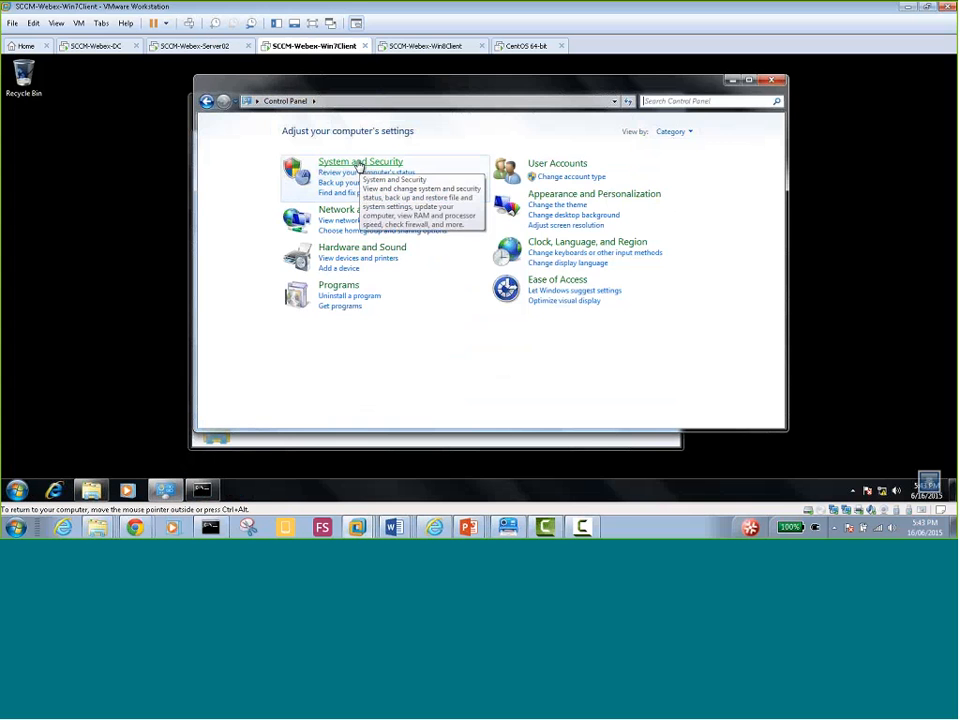
click(362, 163)
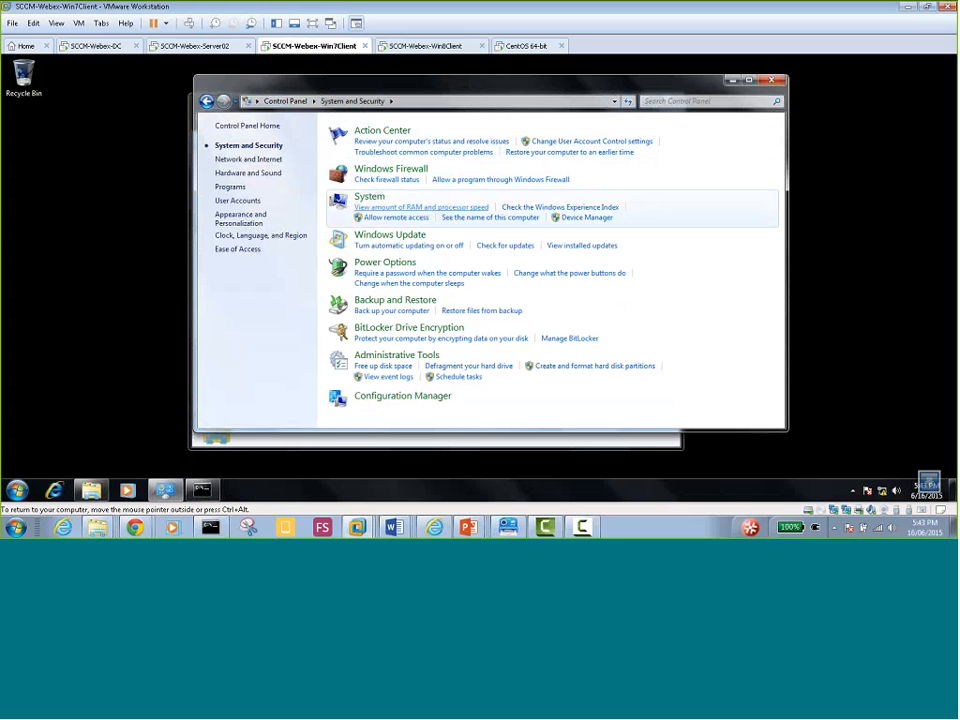
click(400, 400)
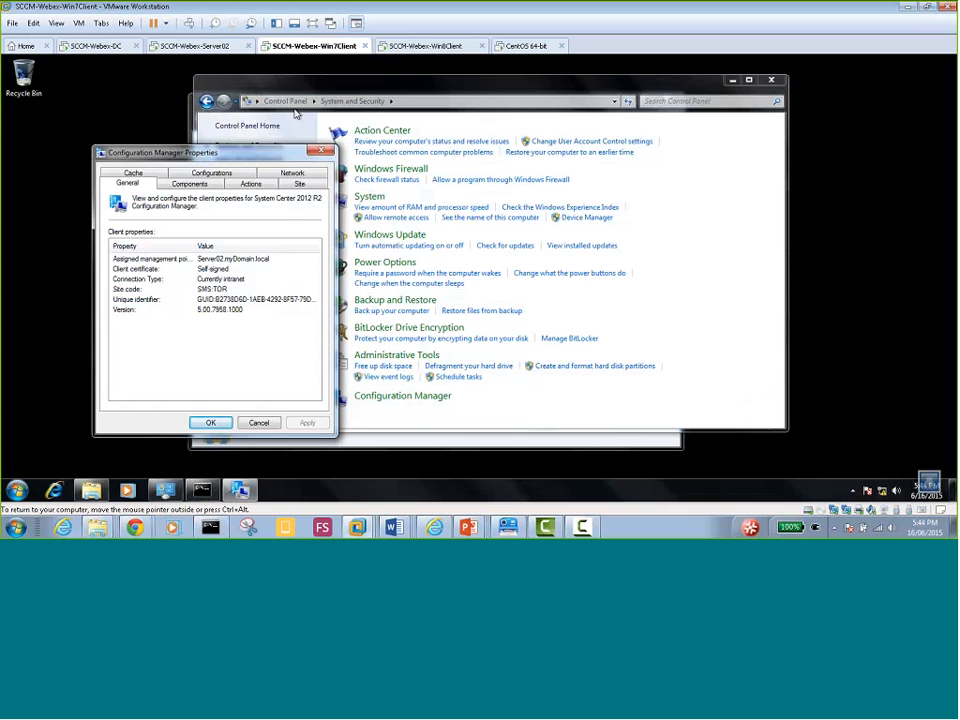
Verify components are installed and enabled, select each action cycle, and show site code TOR
click(191, 185)
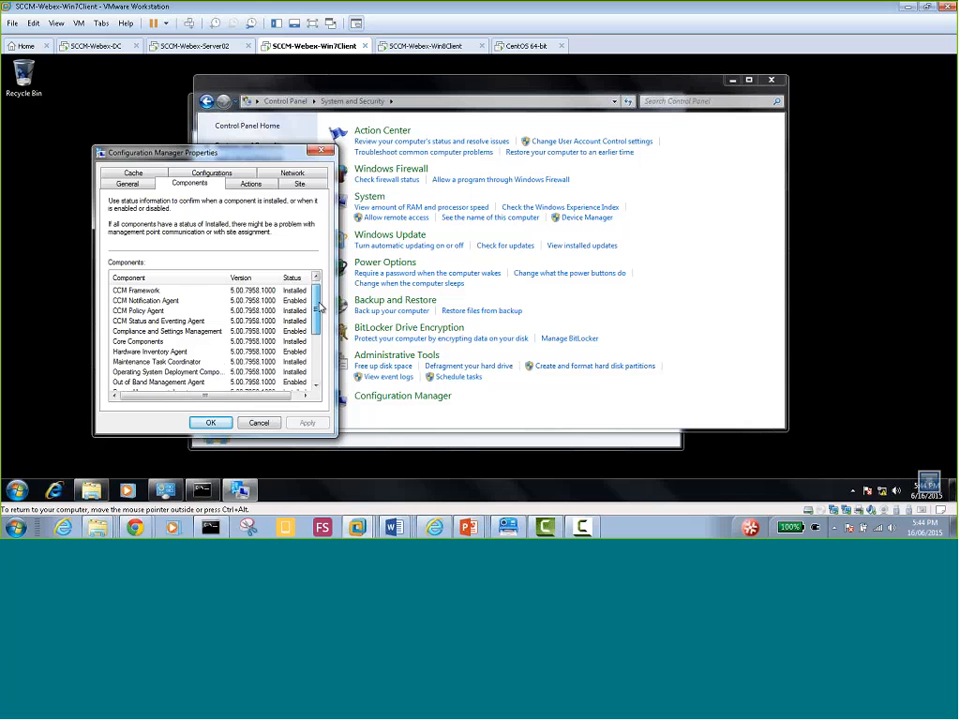
drag(317, 306, 316, 356)
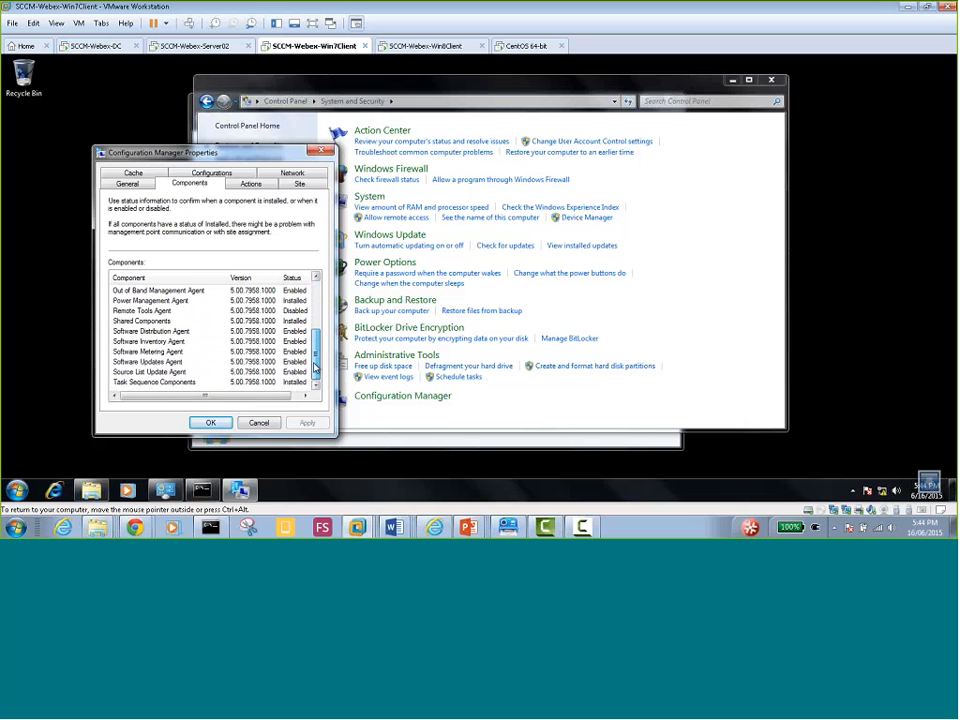
click(242, 185)
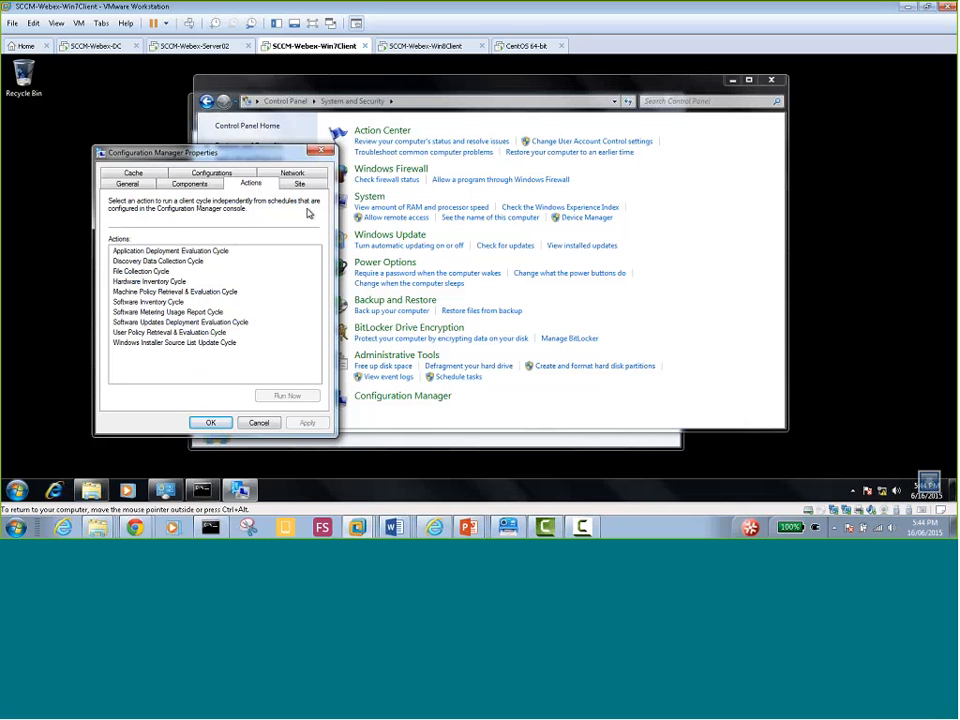
click(174, 251)
click(165, 261)
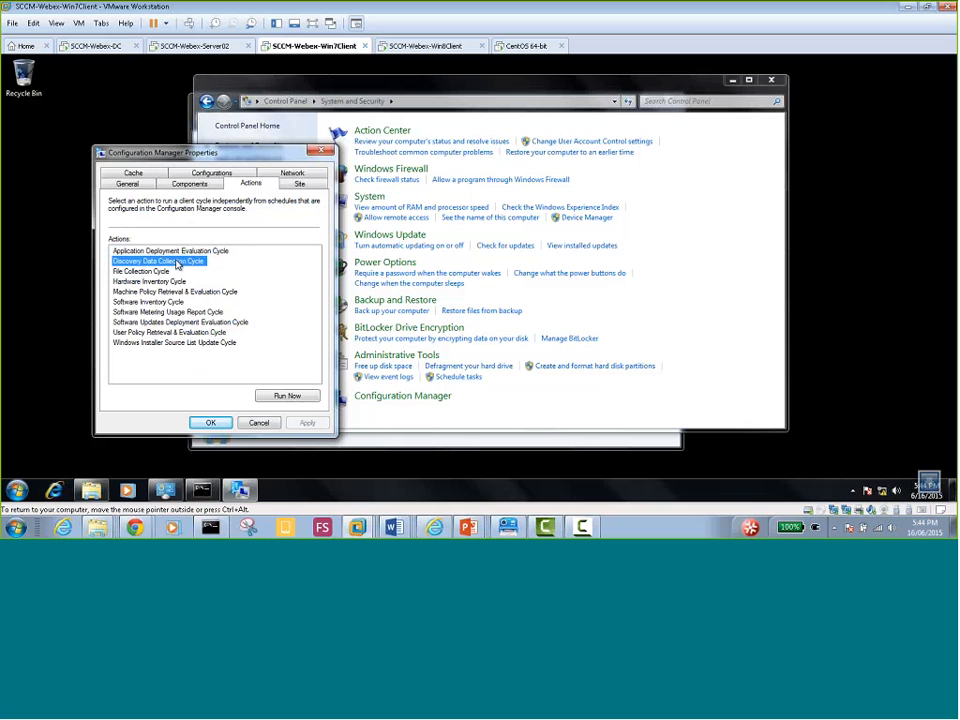
click(157, 273)
click(165, 281)
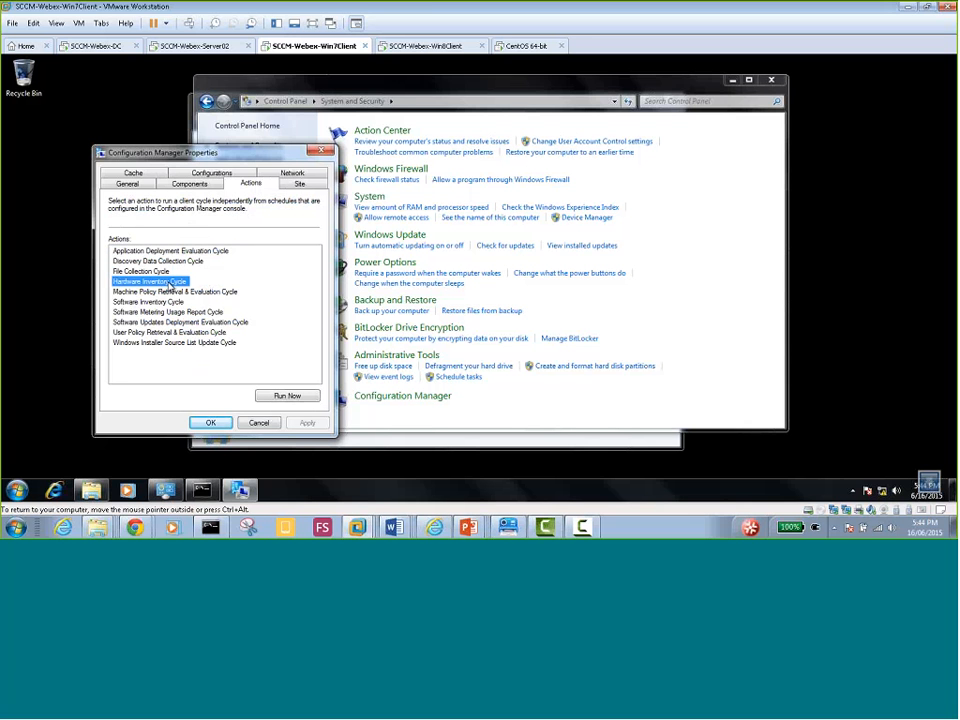
click(184, 292)
click(186, 302)
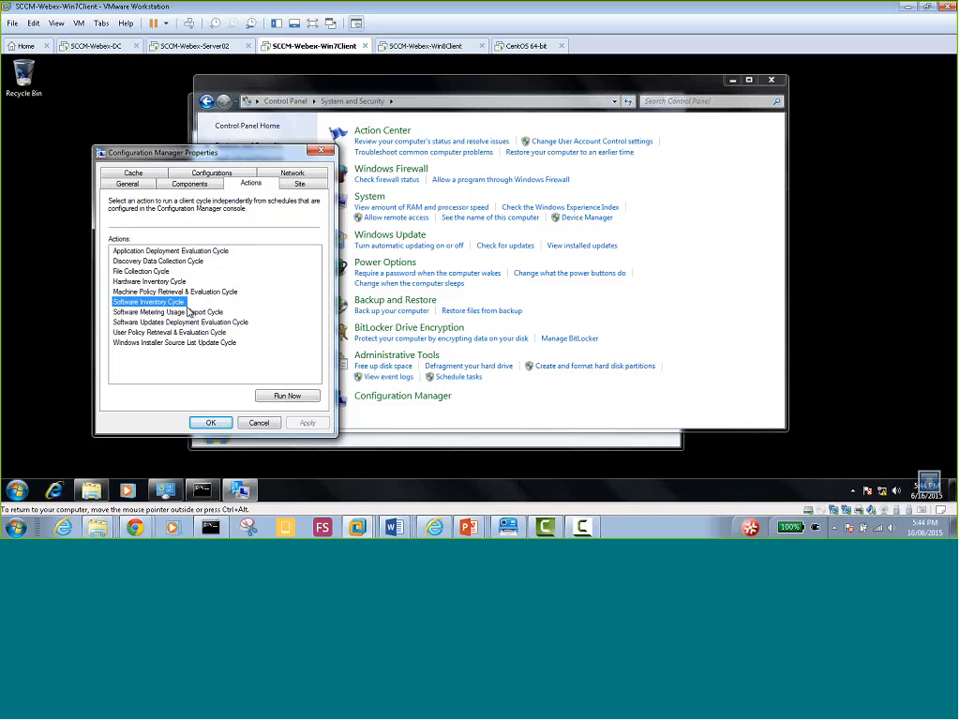
click(188, 312)
click(185, 322)
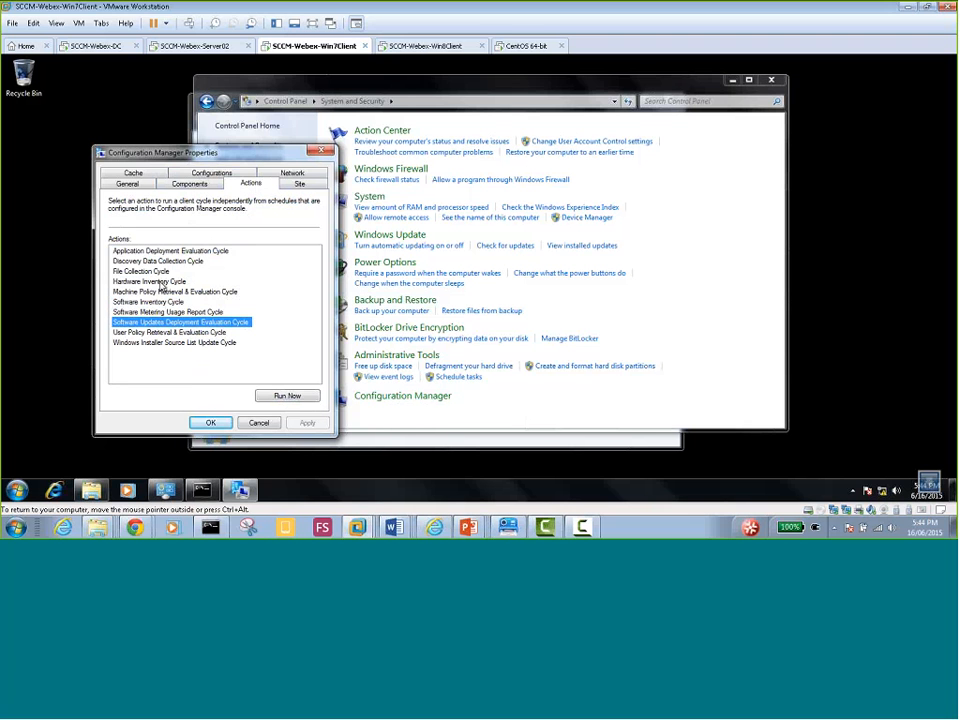
click(298, 187)
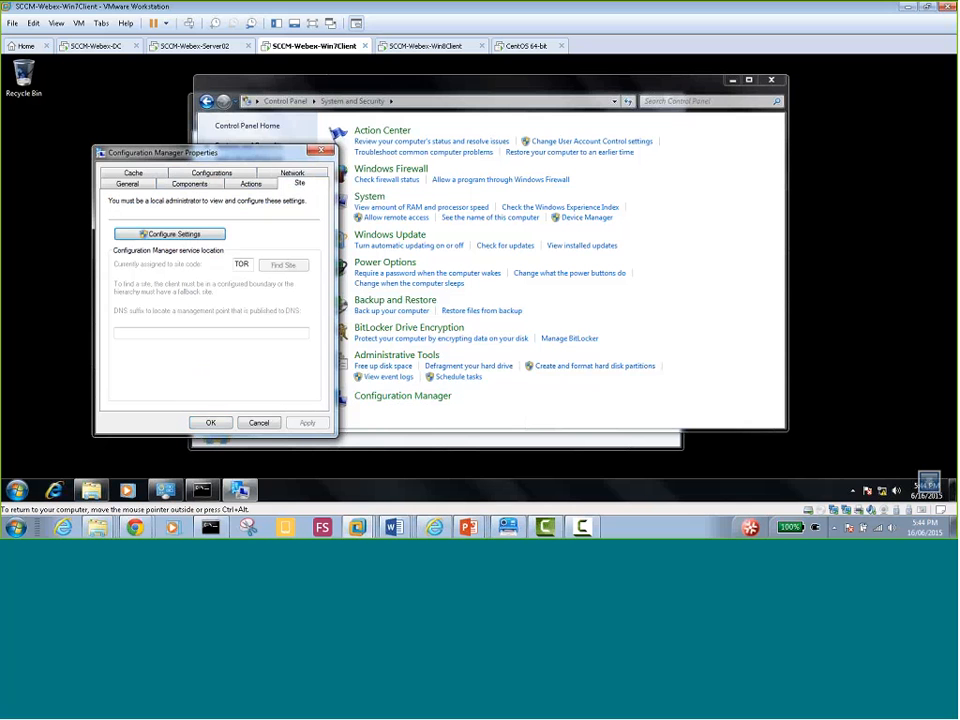
Select the TOR site code in the client's Site settings
double_click(250, 267)
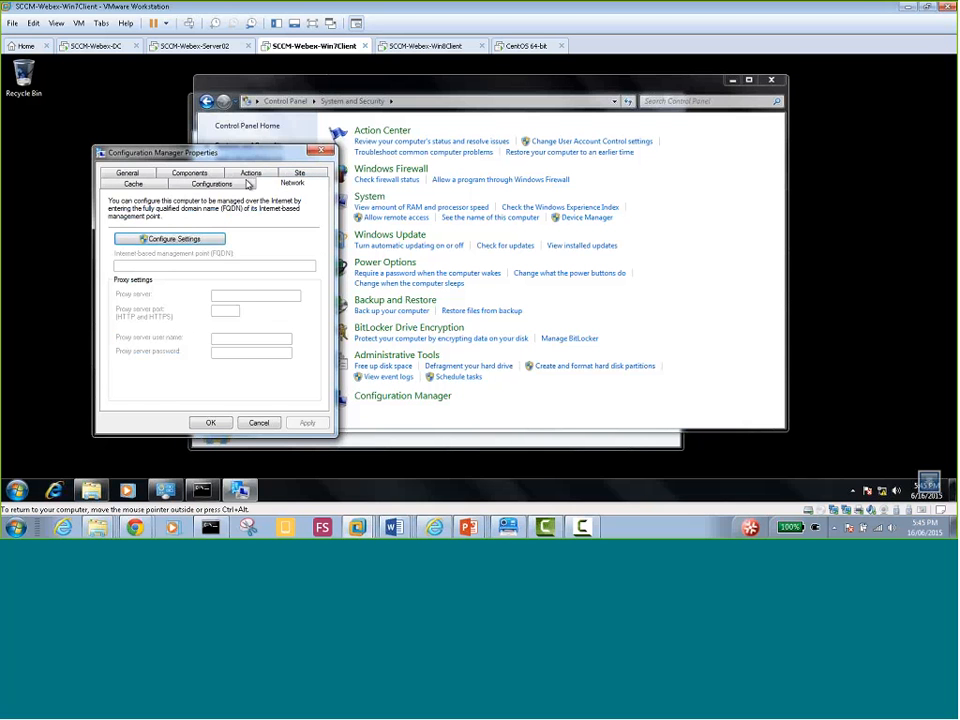
Review the client's Cache, General and Site property tabs
click(233, 186)
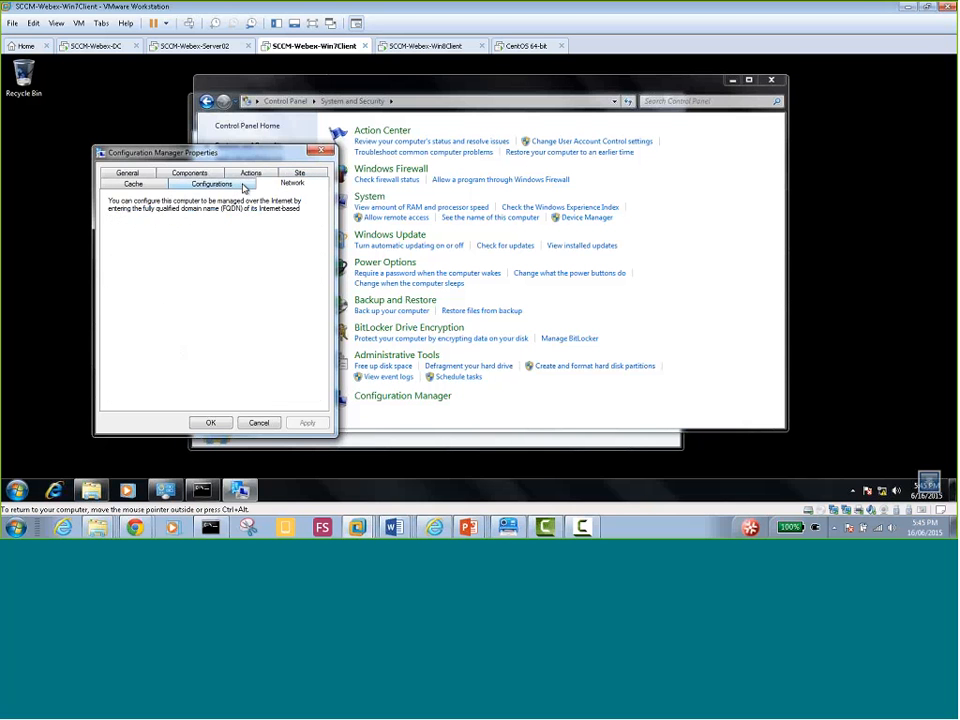
click(147, 186)
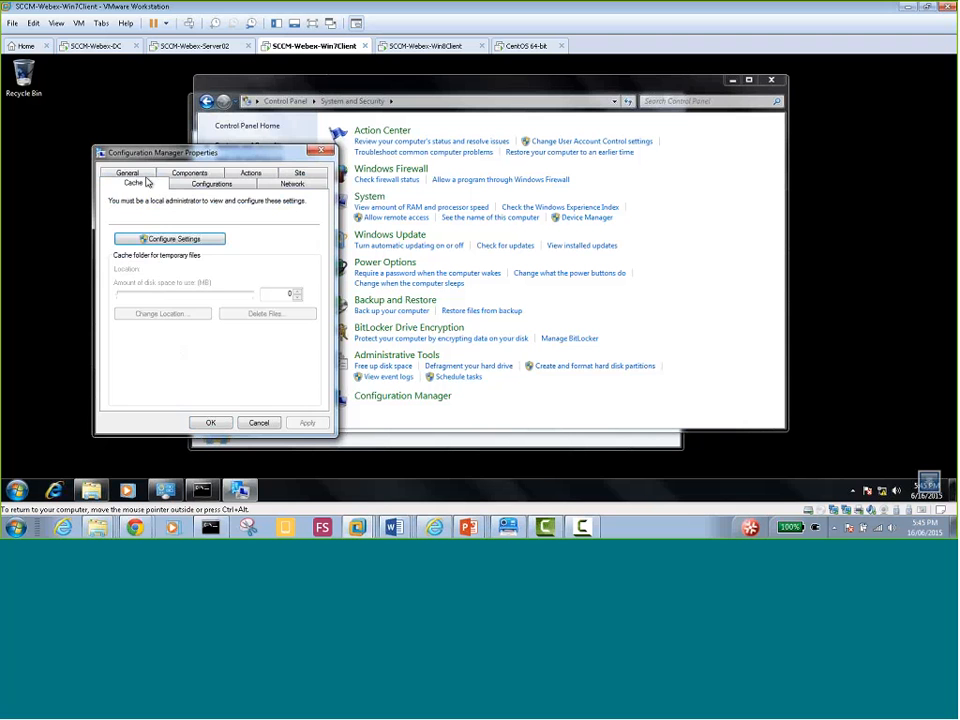
click(146, 176)
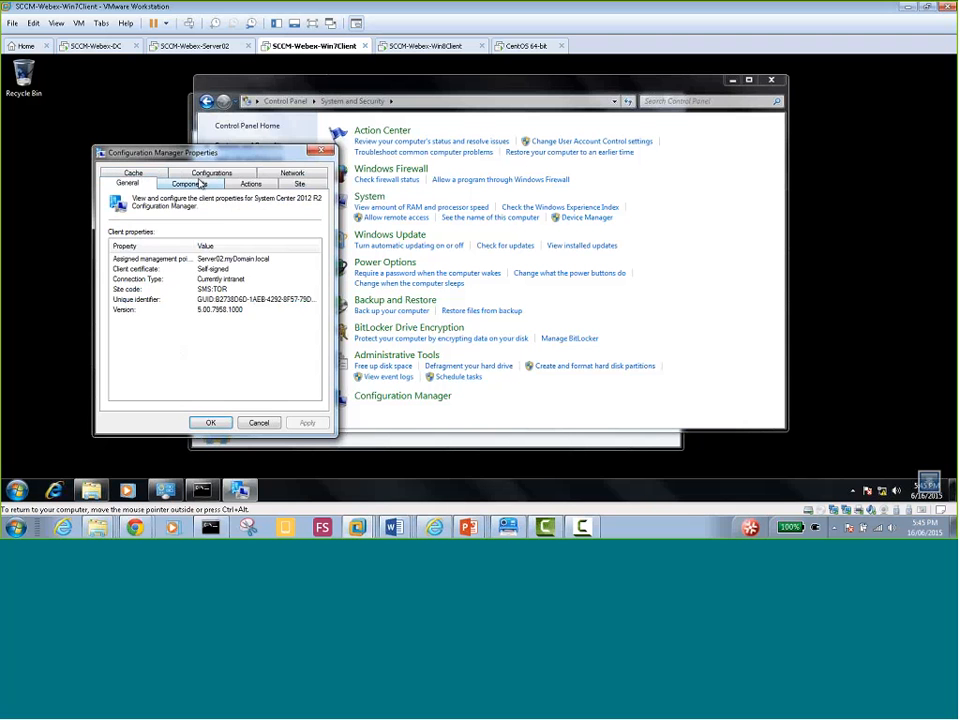
click(252, 186)
click(294, 188)
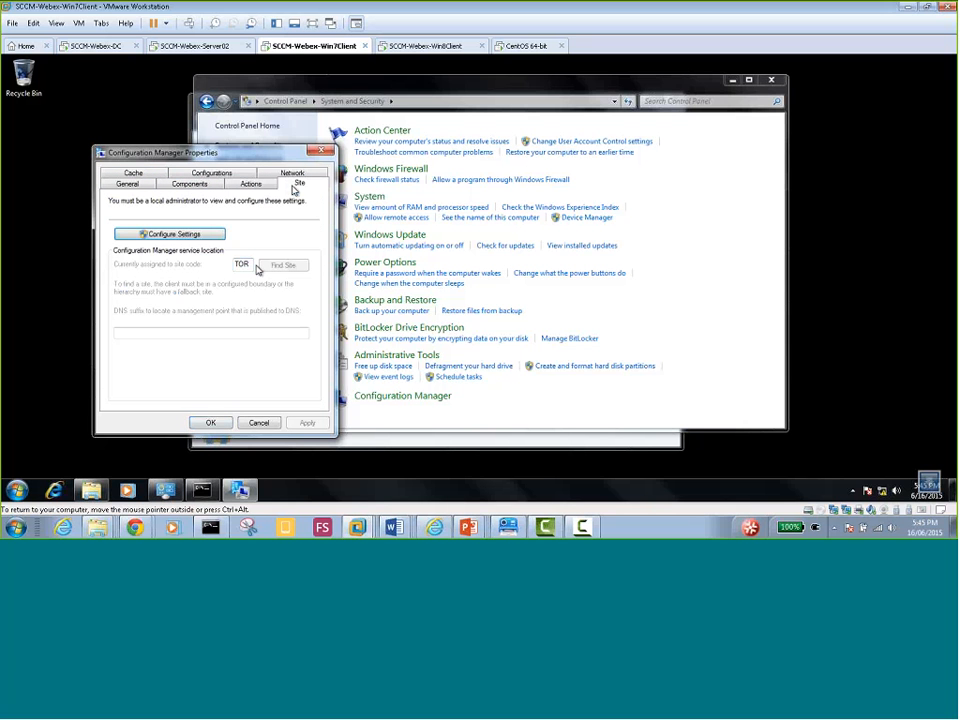
Select the Application Deployment, Software Metering and Machine Policy action cycles
click(251, 184)
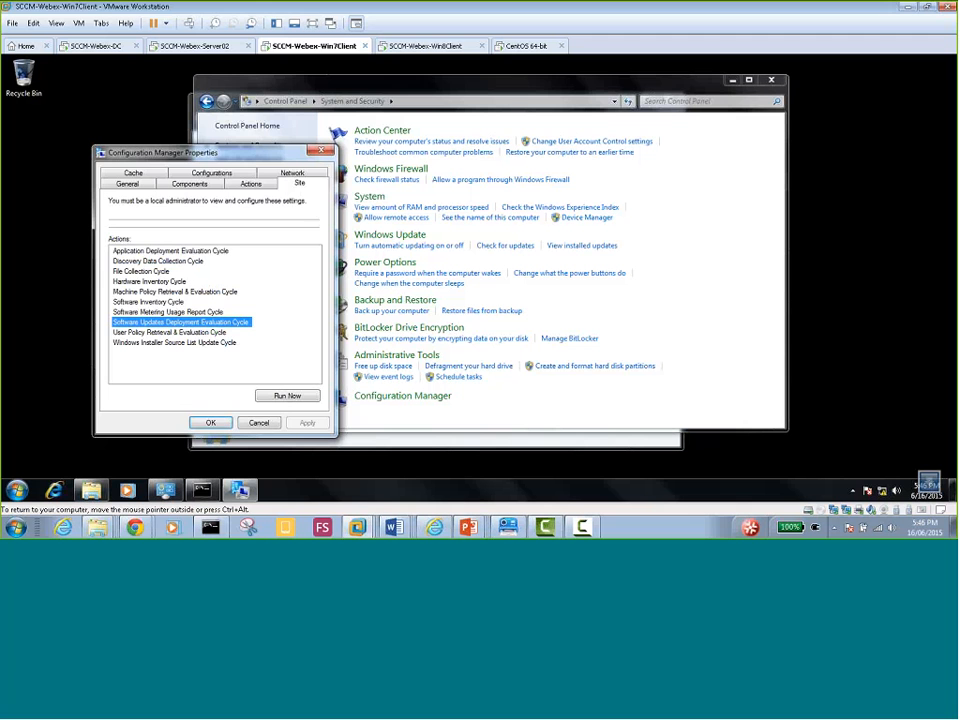
click(158, 251)
click(165, 312)
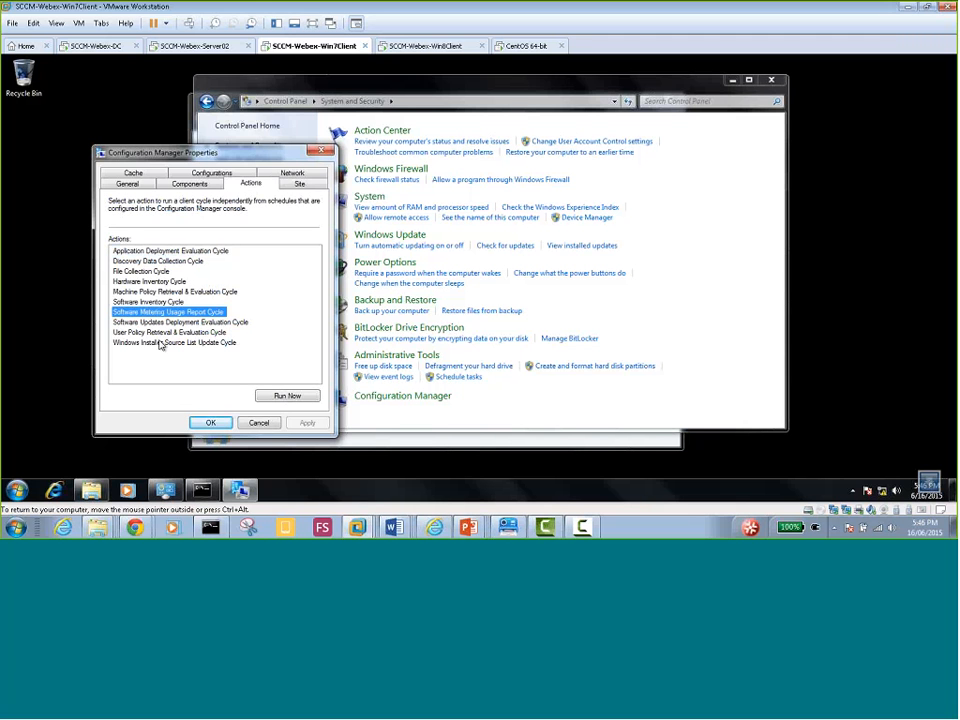
key(Down)
key(Down)
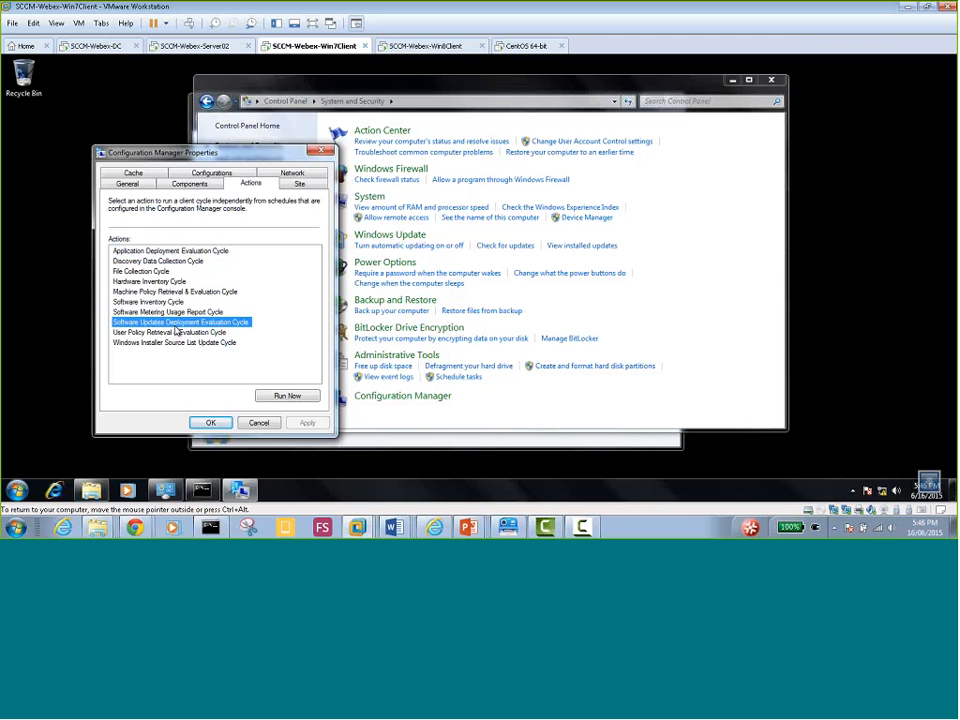
click(175, 290)
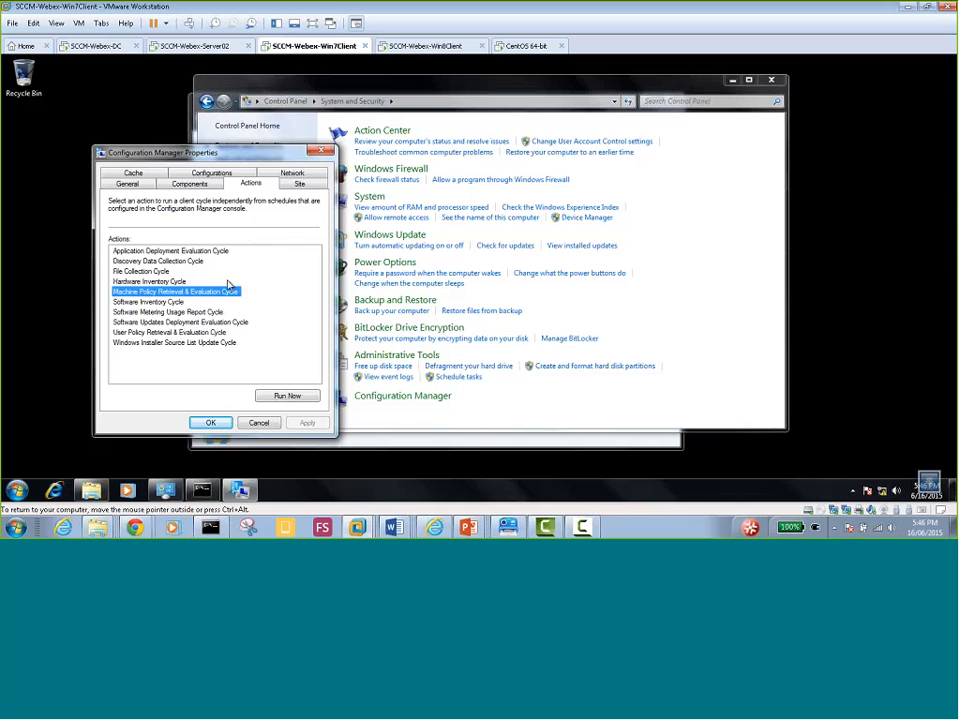
Sign in to the Win8 client VM with the administrator password and close Windows Firewall
click(430, 55)
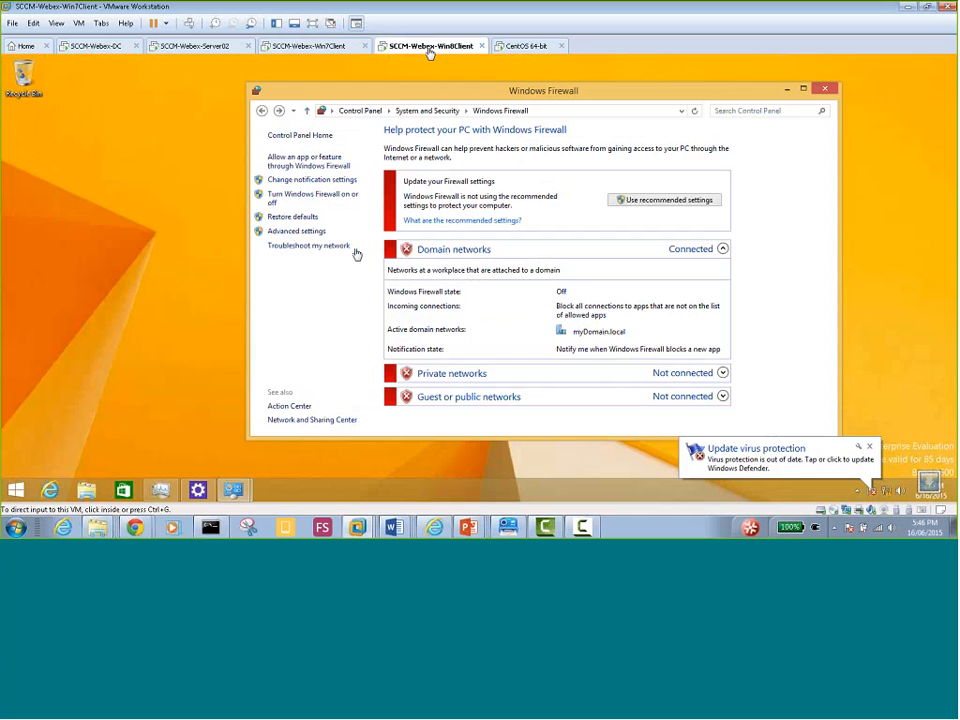
click(300, 295)
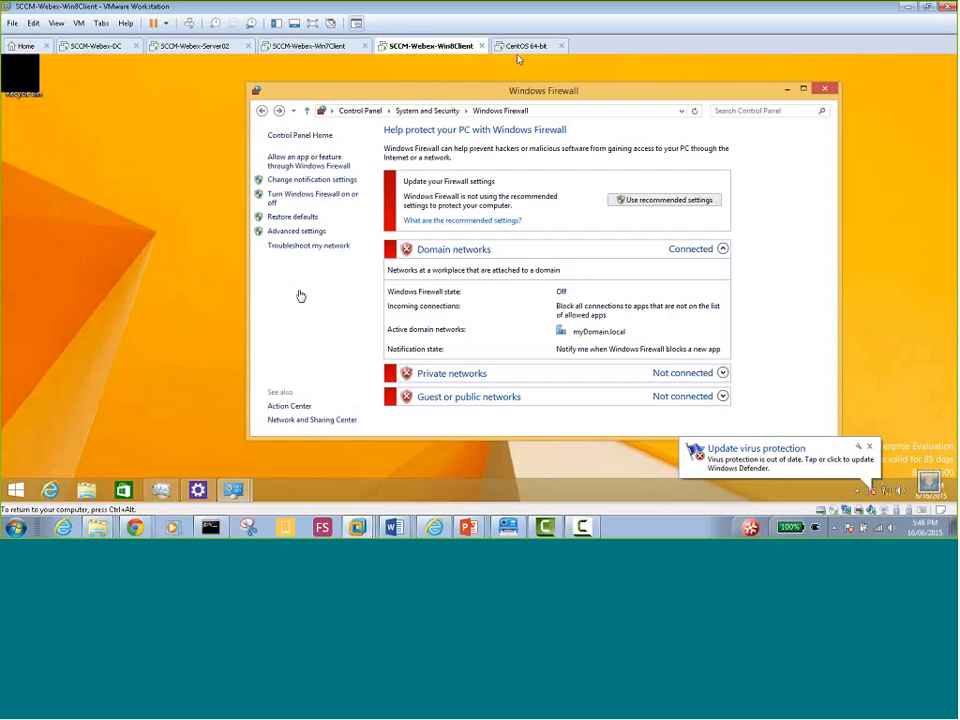
click(264, 266)
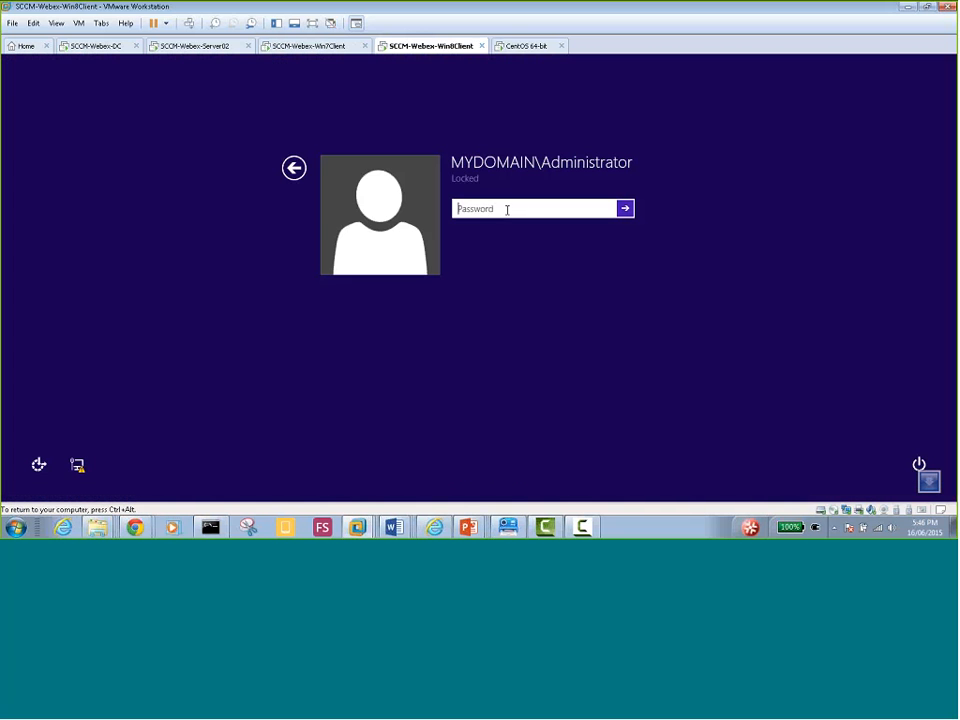
text(•••••••)
key(Return)
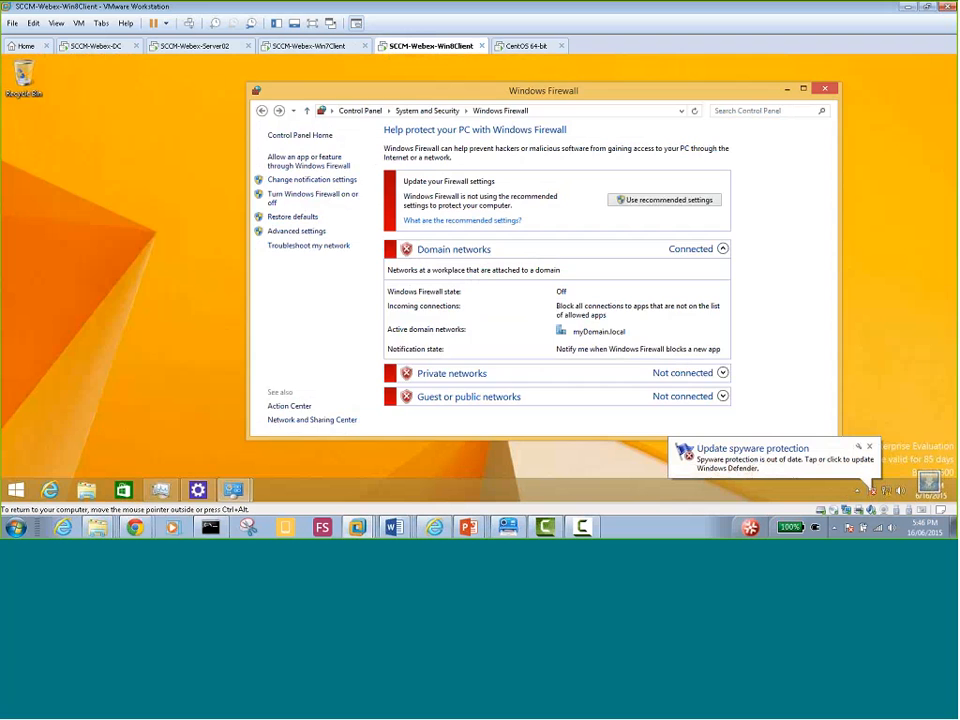
click(824, 90)
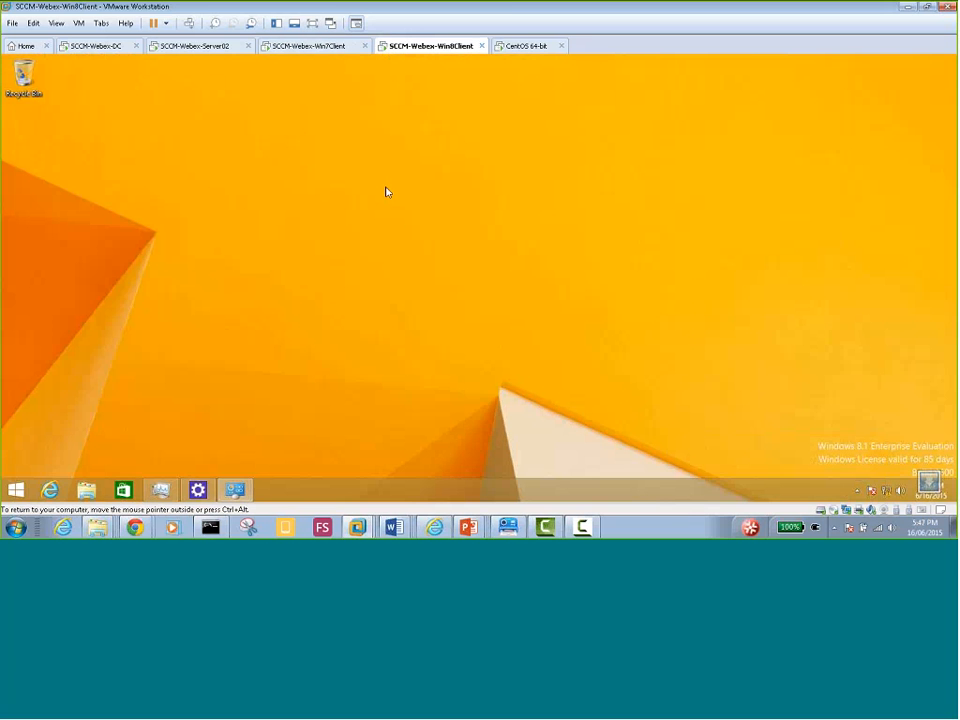
click(188, 48)
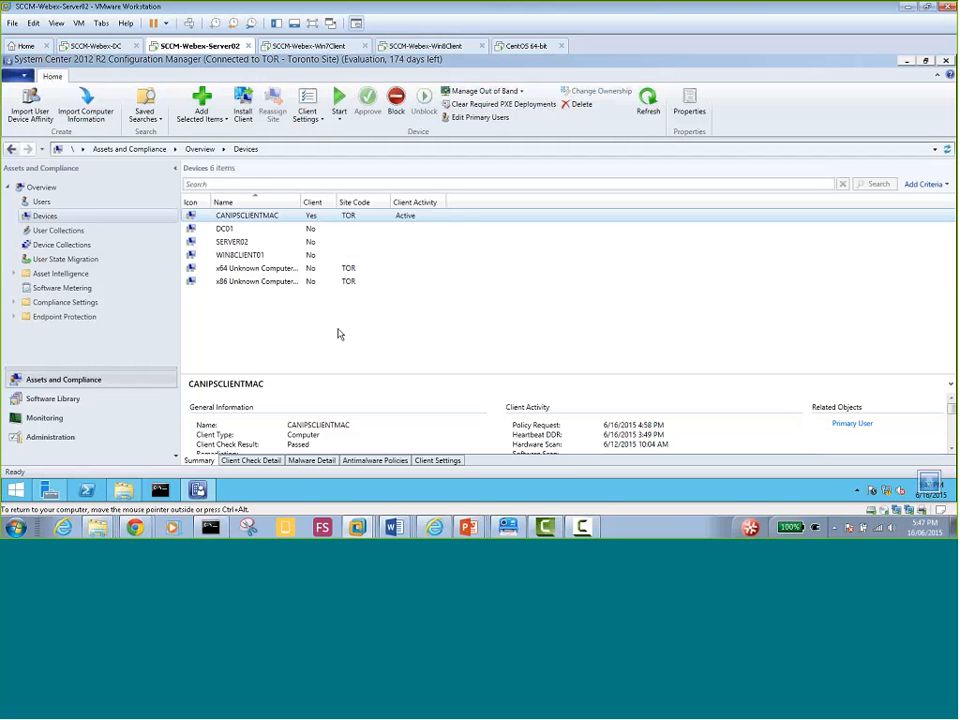
click(250, 256)
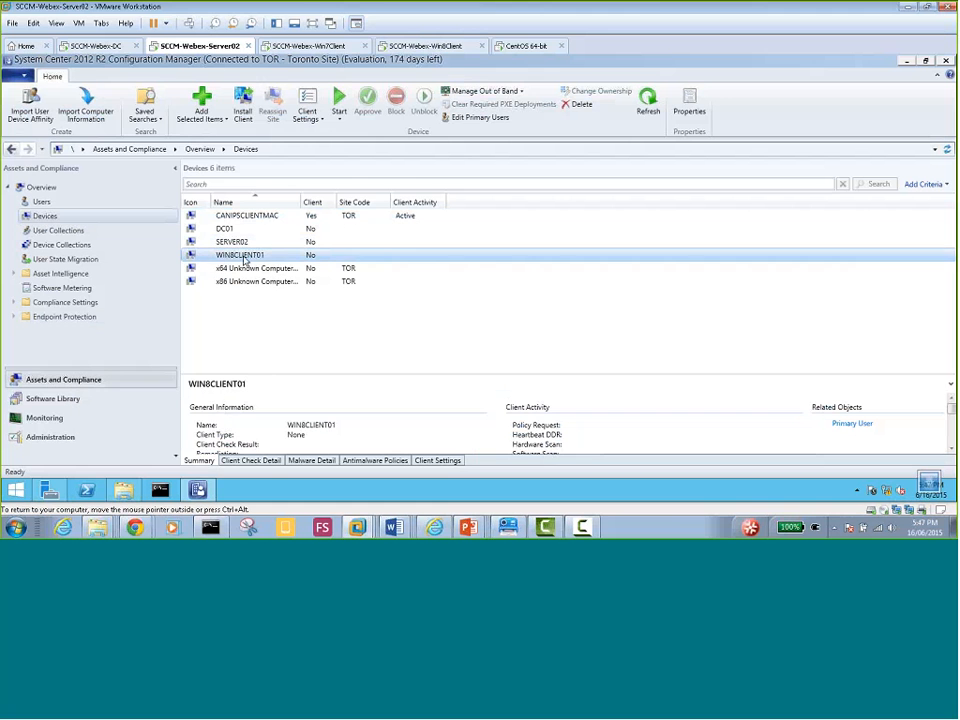
click(247, 217)
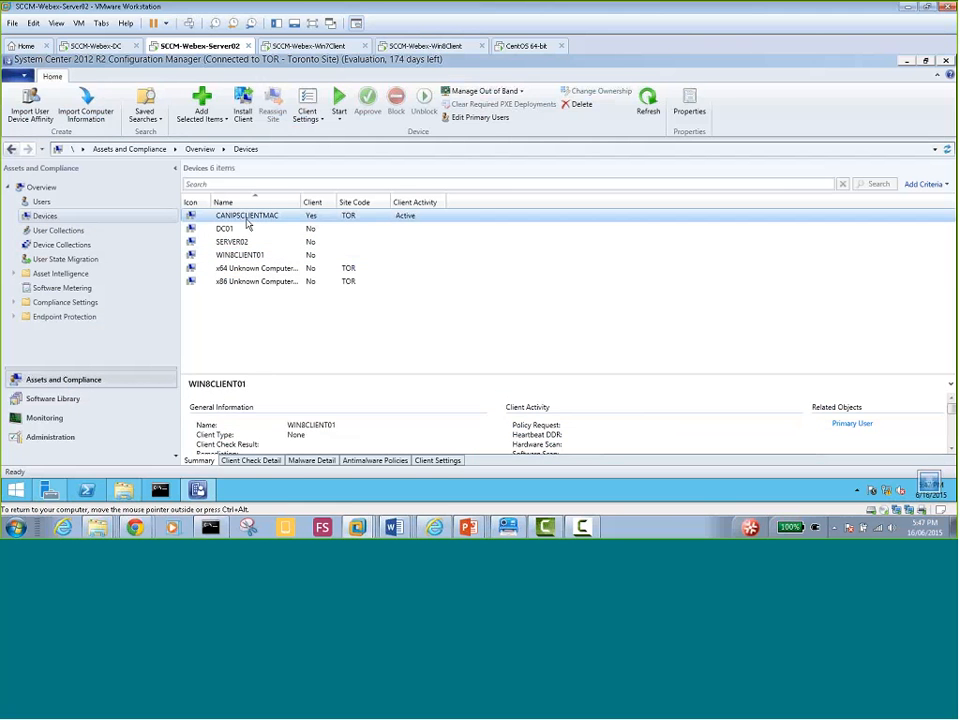
click(289, 256)
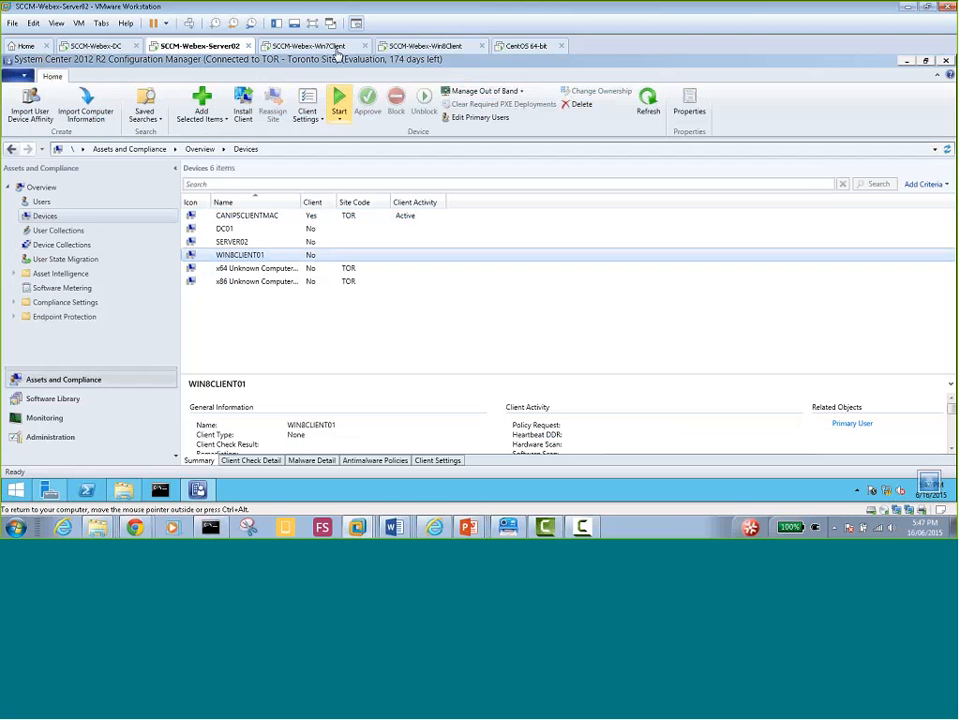
click(433, 47)
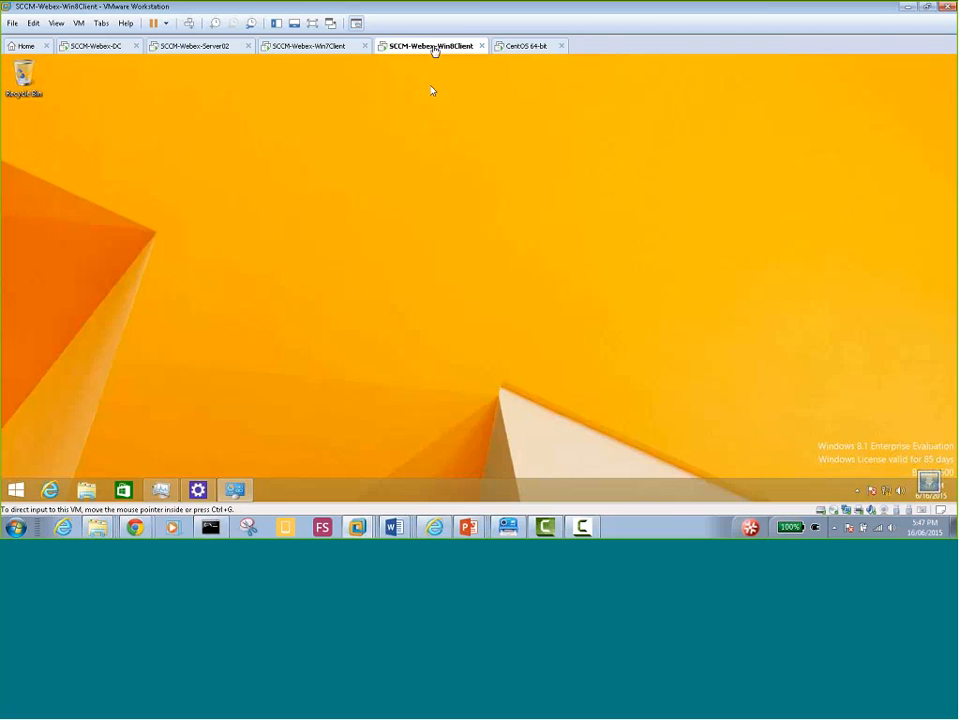
Open File Explorer on the Win8 client, check Server02's Local Server page, then return
click(87, 490)
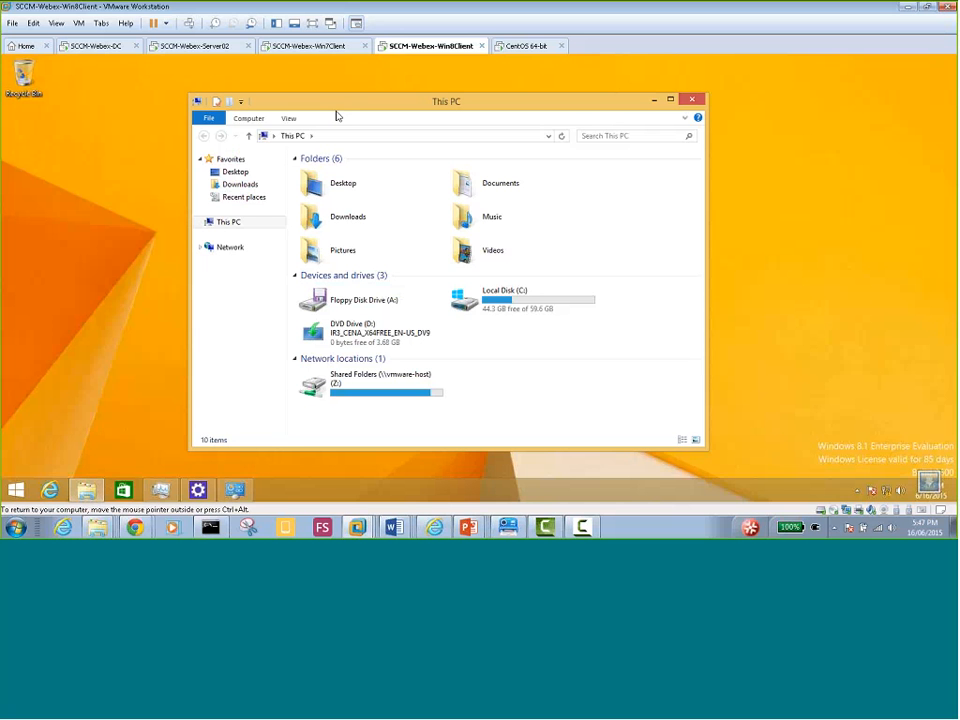
click(435, 137)
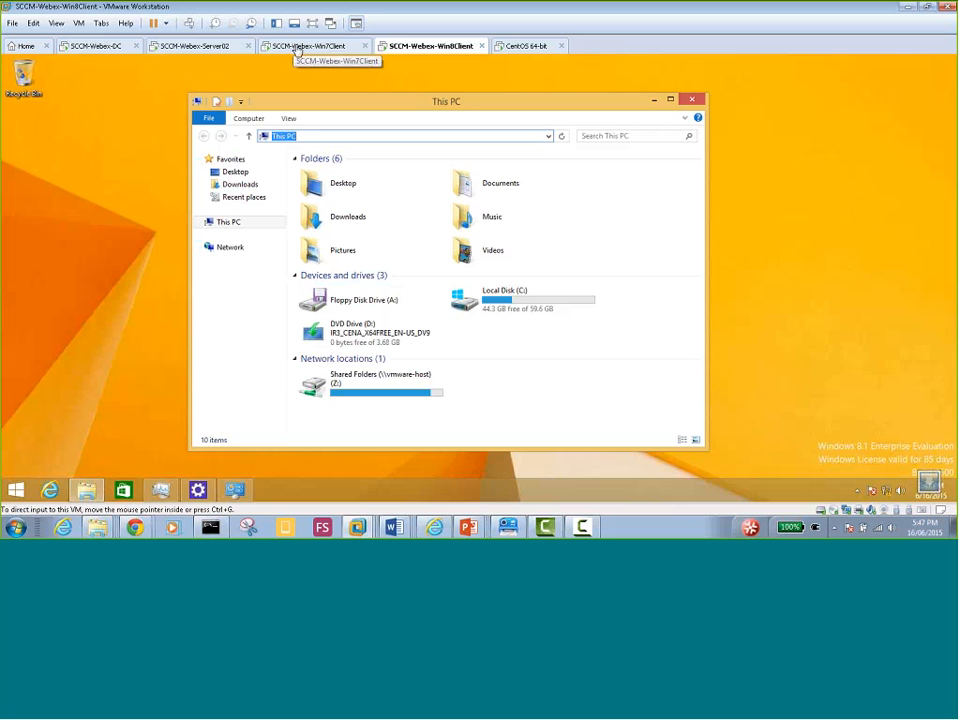
click(190, 46)
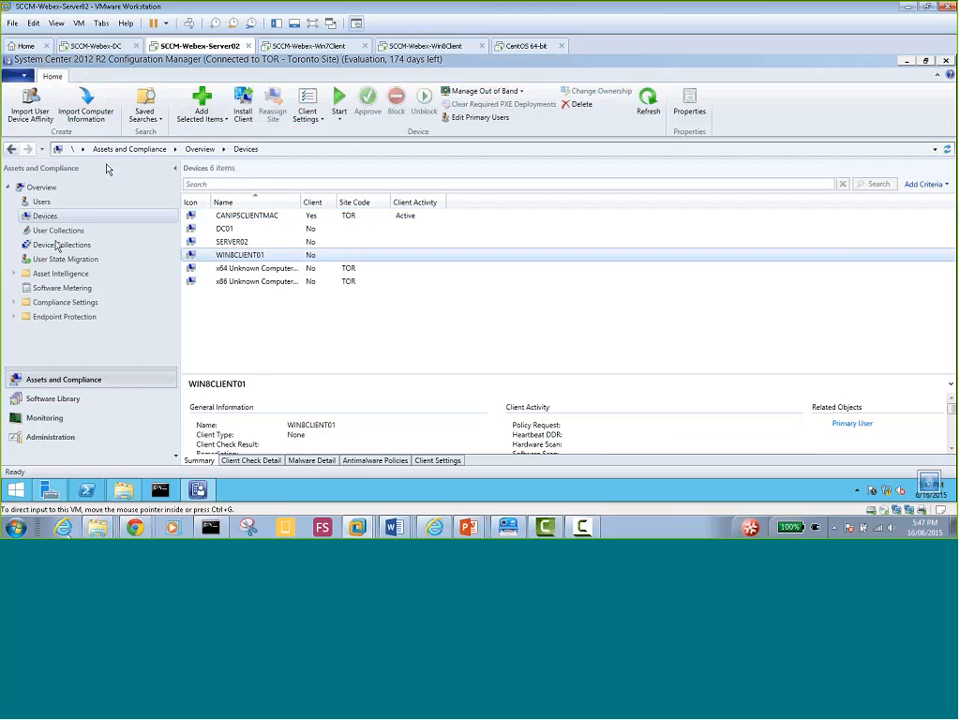
click(49, 489)
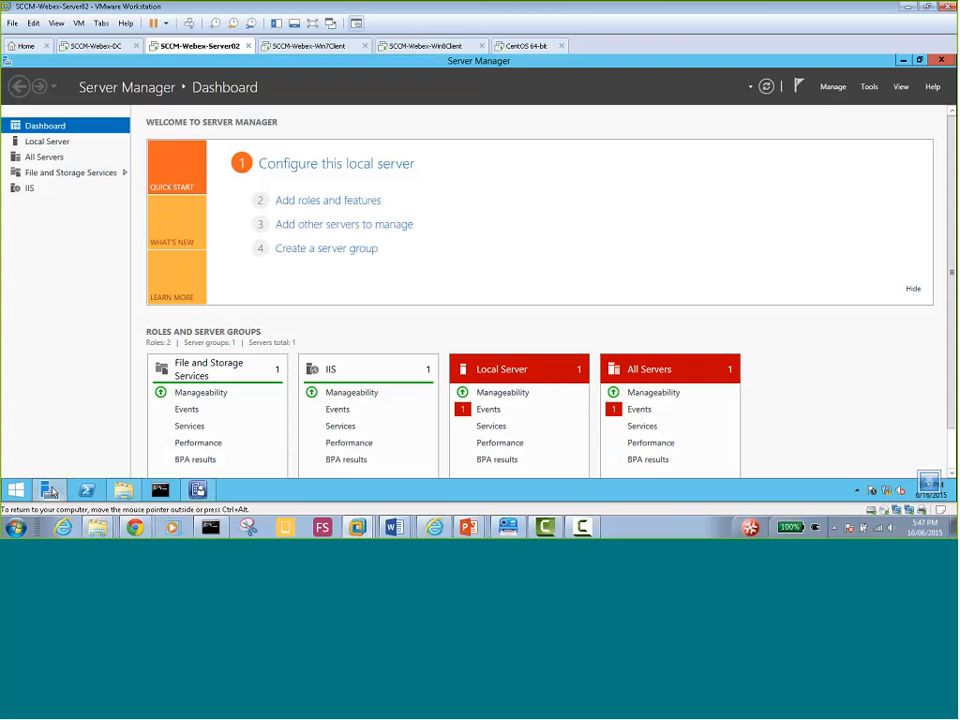
click(64, 142)
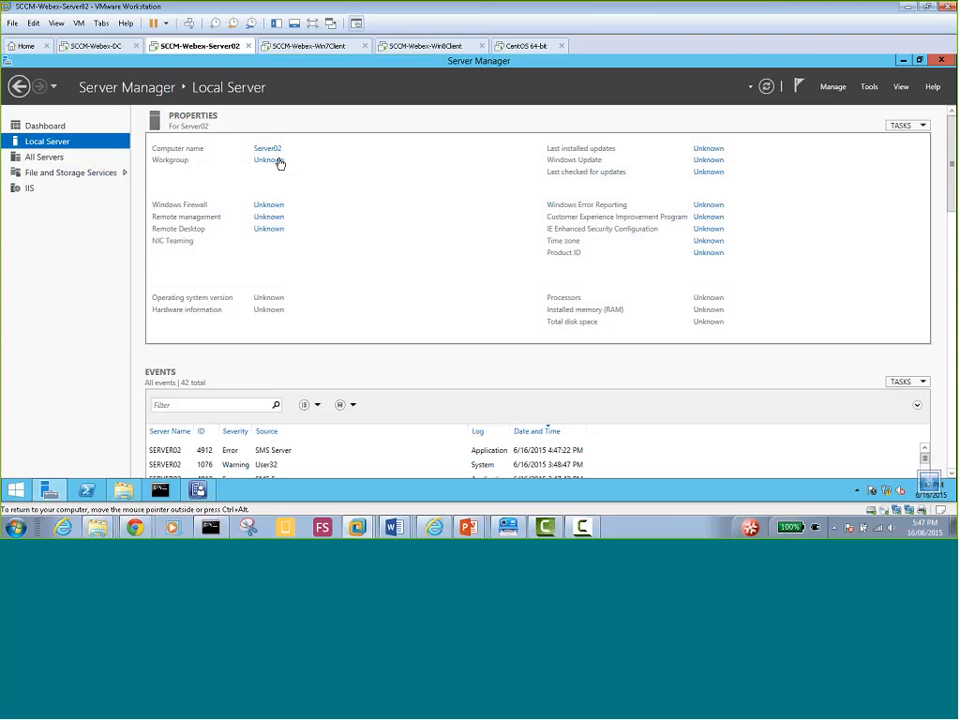
click(428, 47)
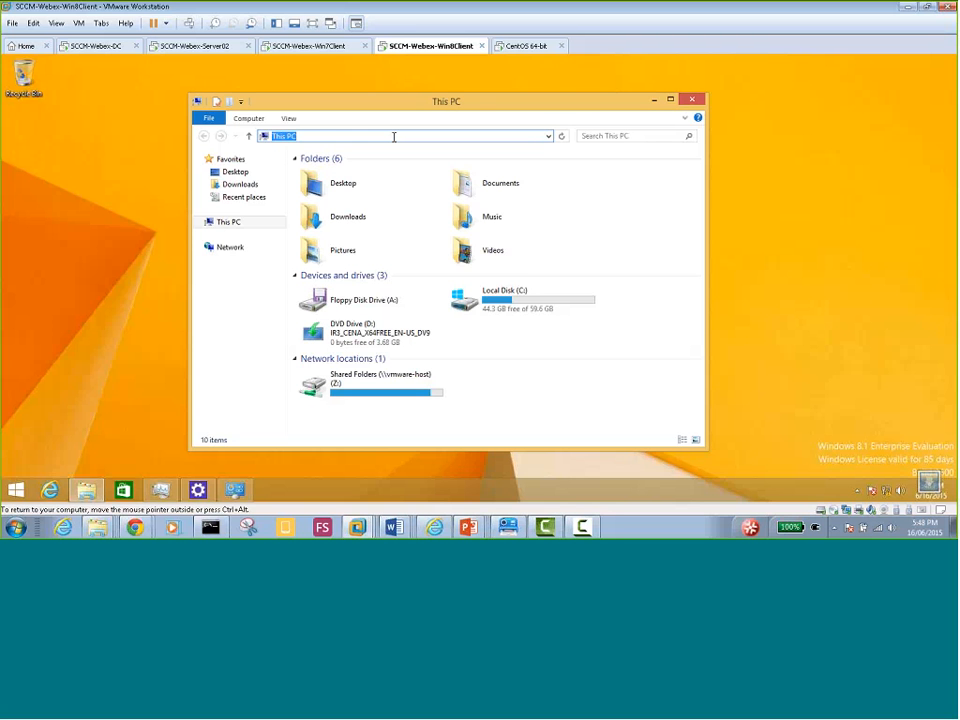
Browse to \\server02\SMS_TOR and open its Client folder containing ccmsetup
text(\\)
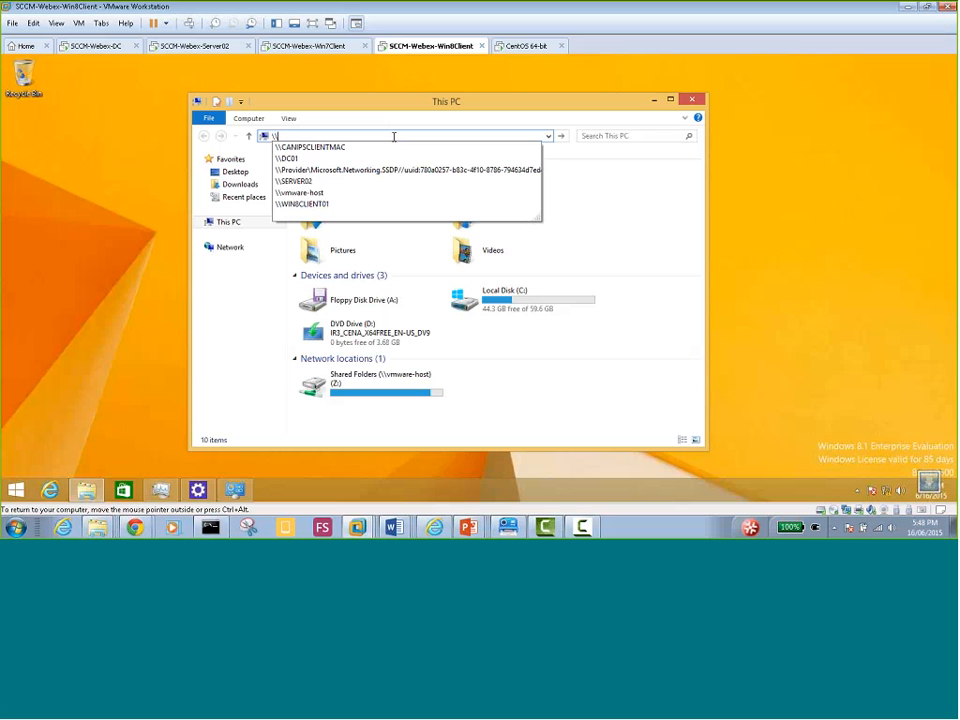
text(s)
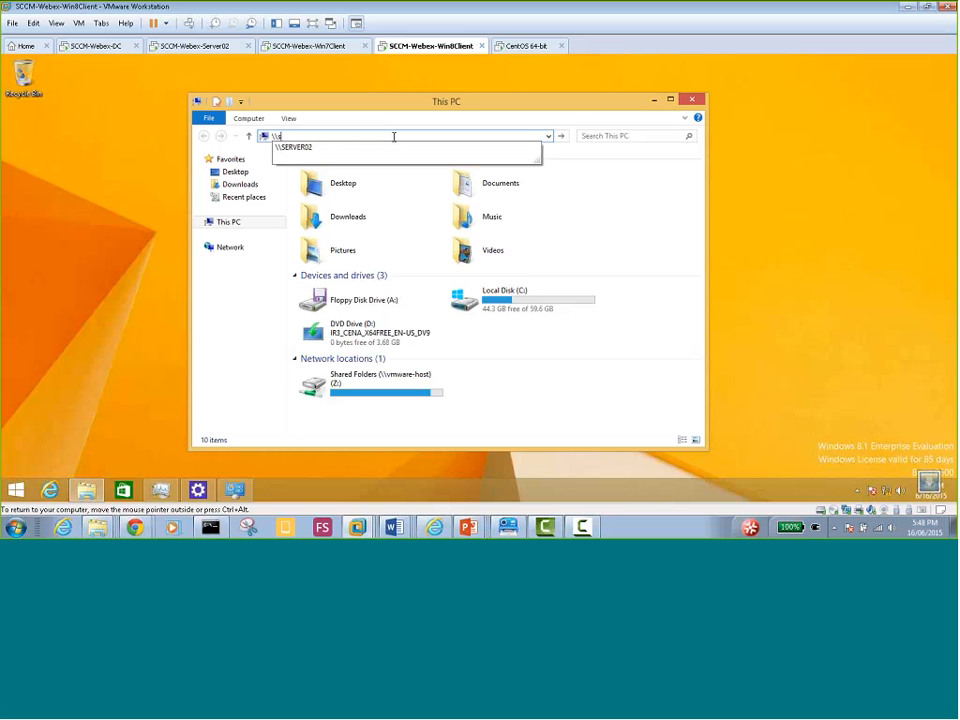
text(erver02)
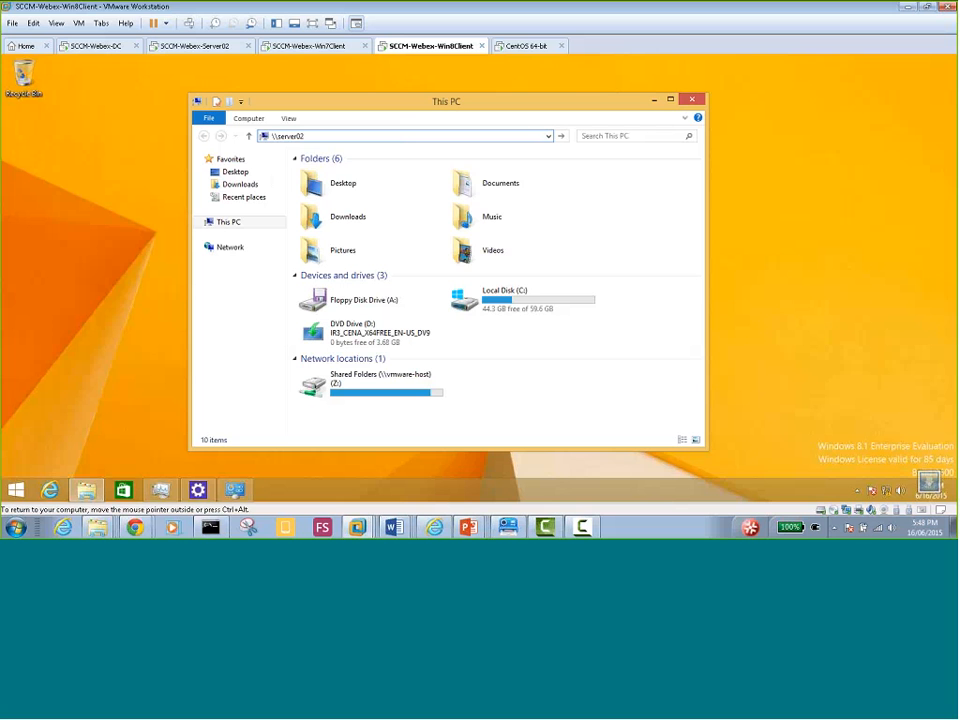
text(\)
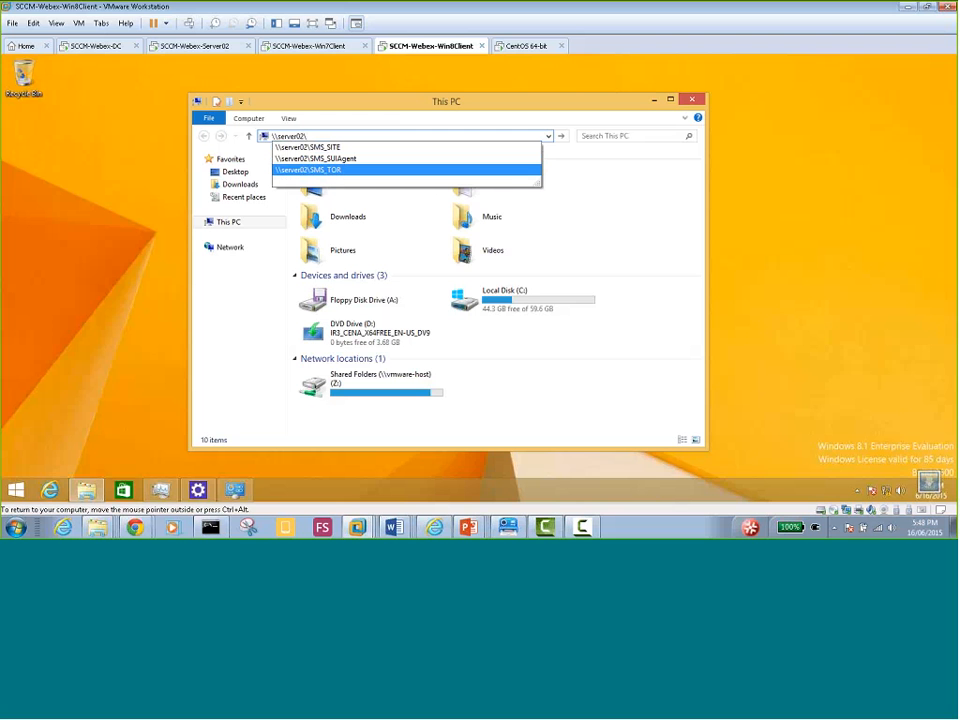
click(335, 179)
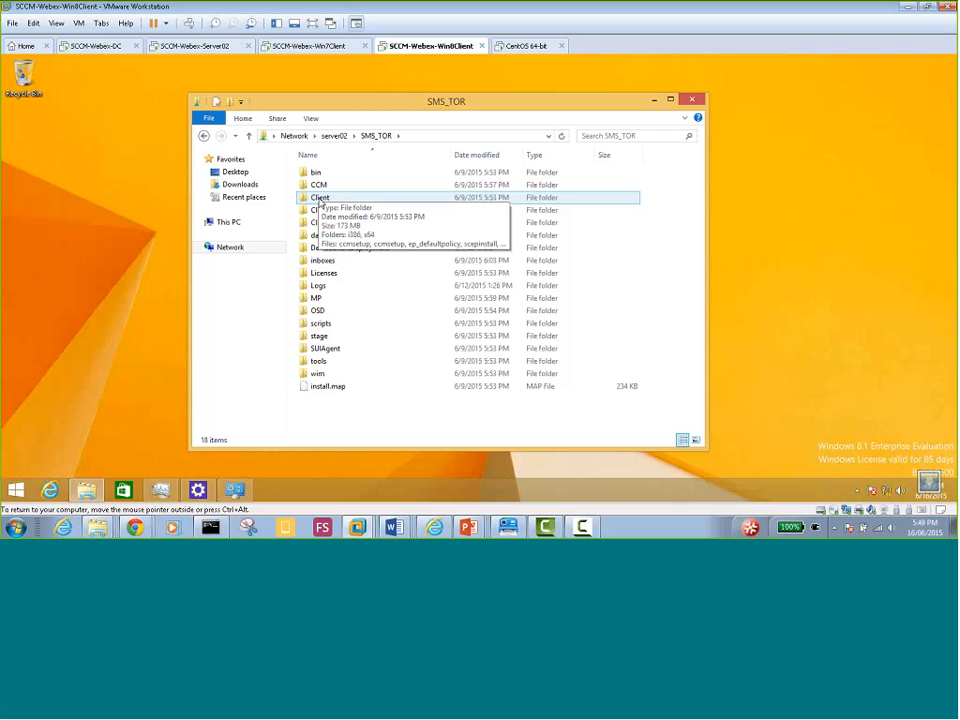
double_click(321, 199)
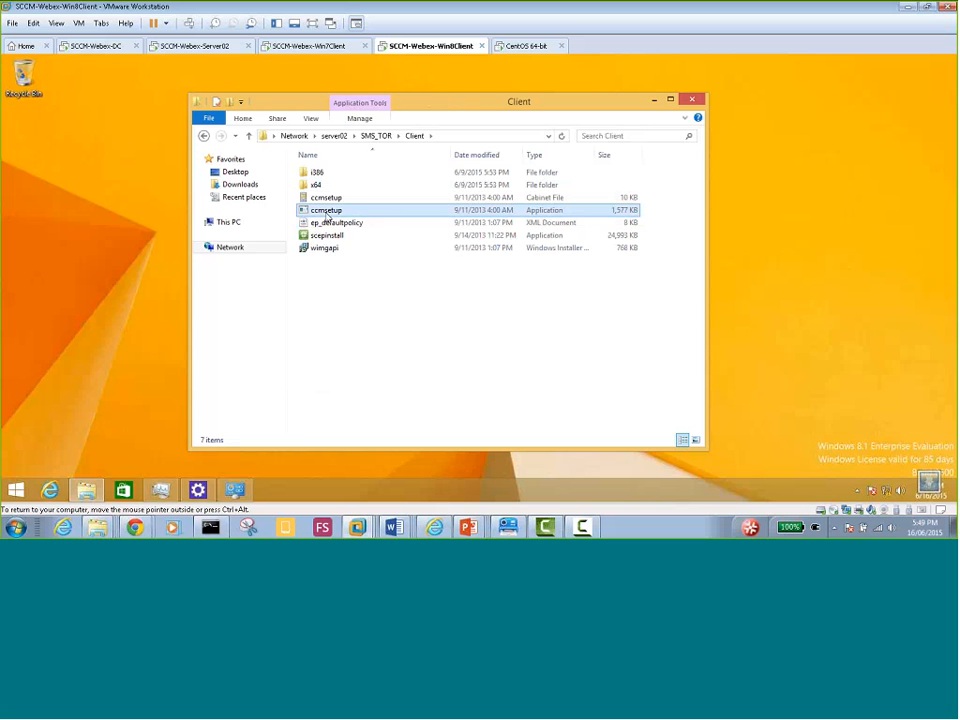
Run ccmsetup as administrator and confirm Ccmsetup (32 bit) is running in Task Manager
right_click(326, 216)
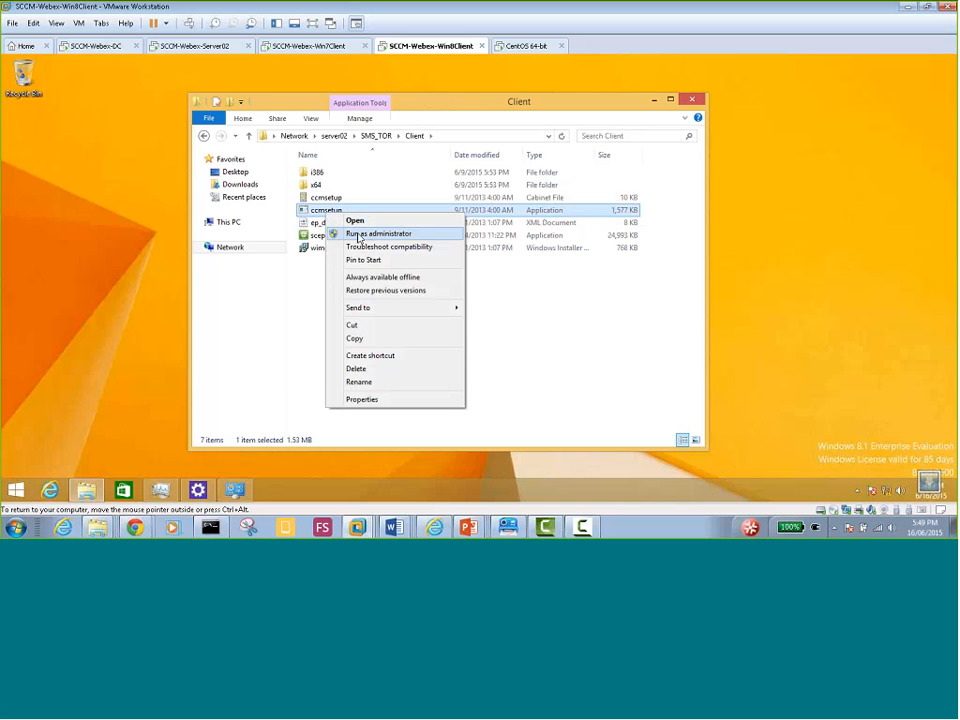
click(365, 234)
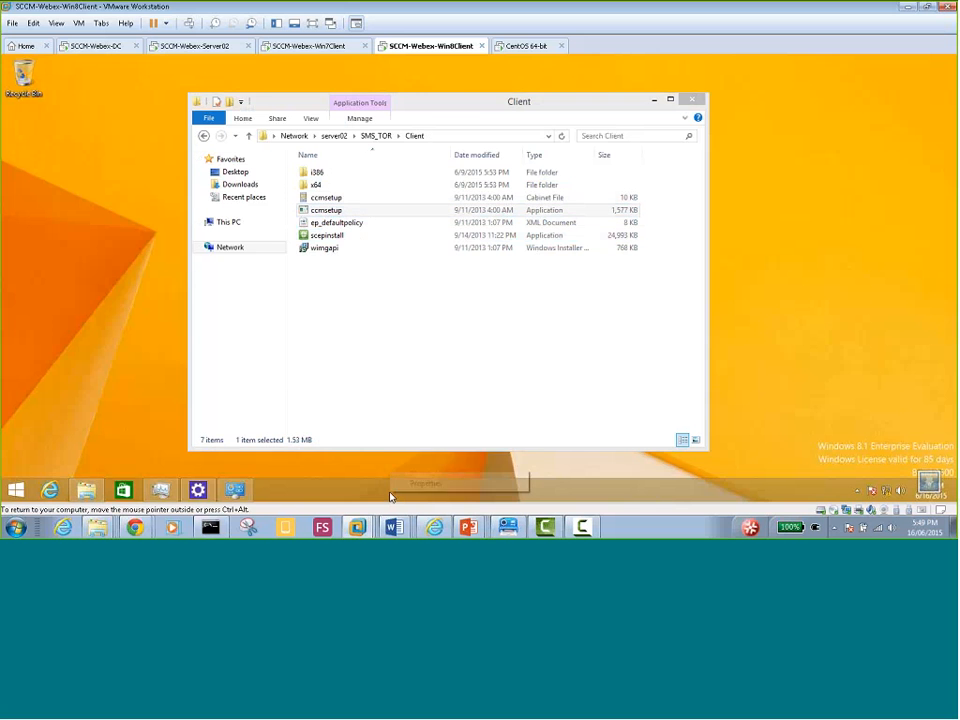
right_click(390, 494)
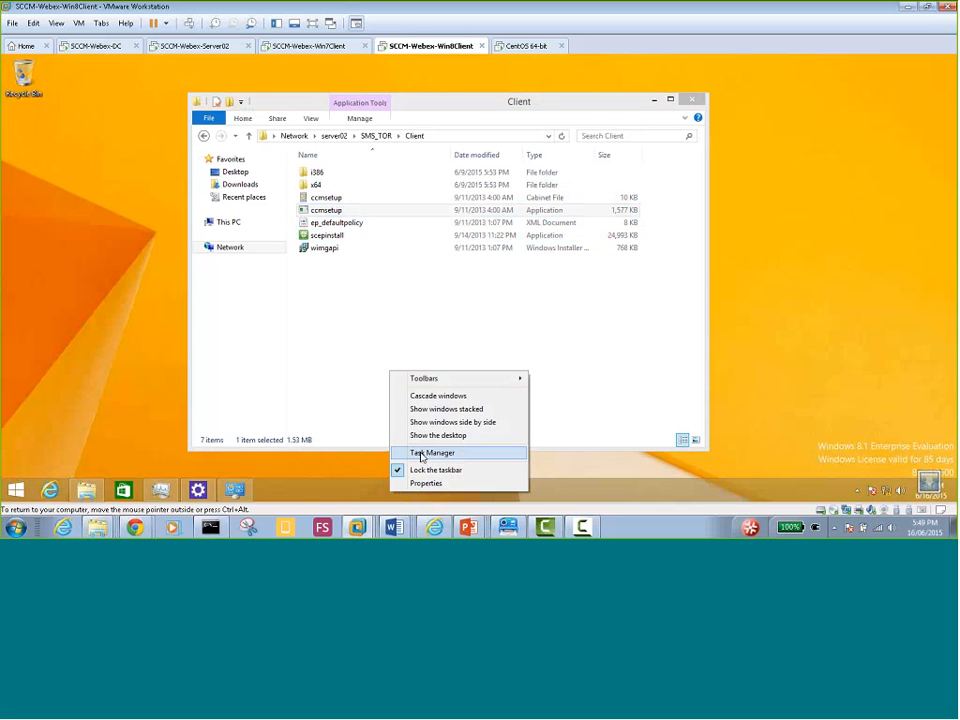
click(427, 453)
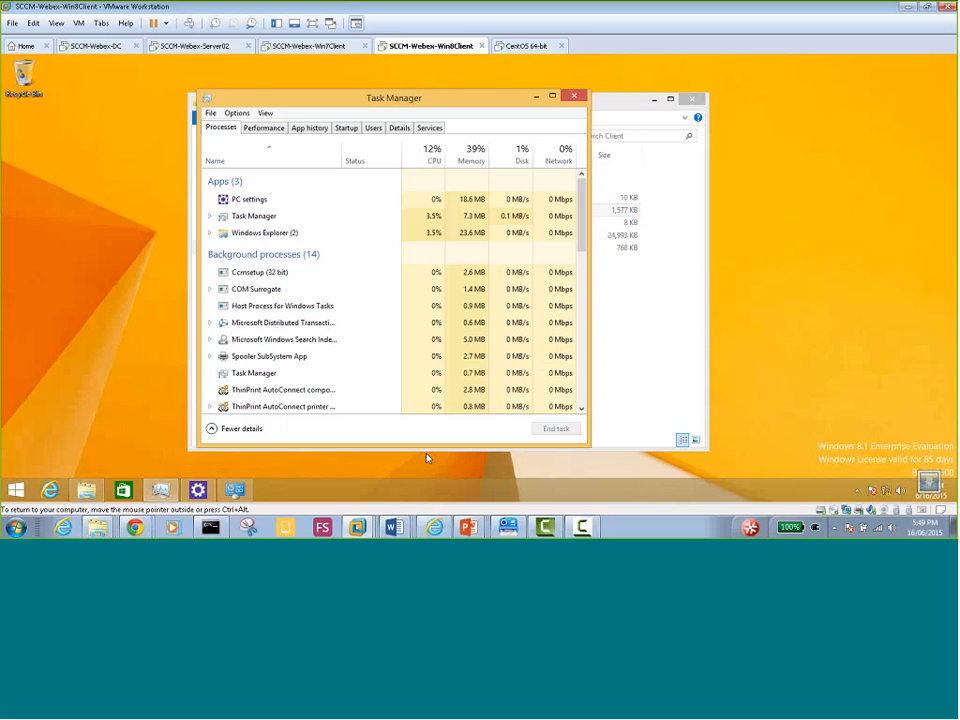
click(258, 274)
drag(292, 100, 535, 100)
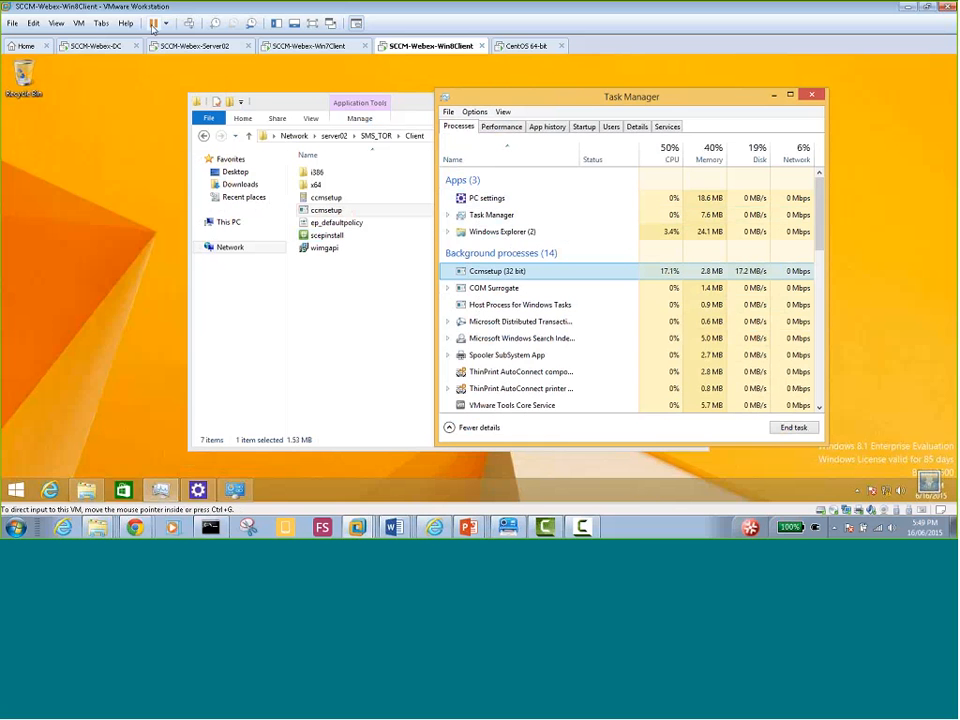
click(175, 47)
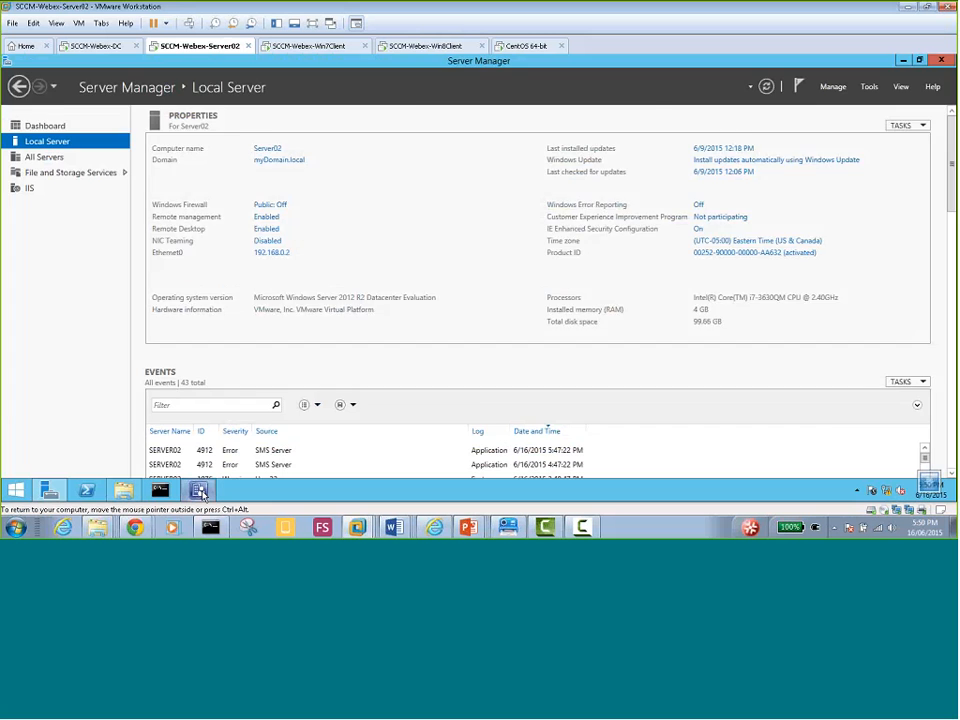
Start the Install Client wizard for WIN8CLIENT01, cancel it, and go back to the Win8 client
click(198, 490)
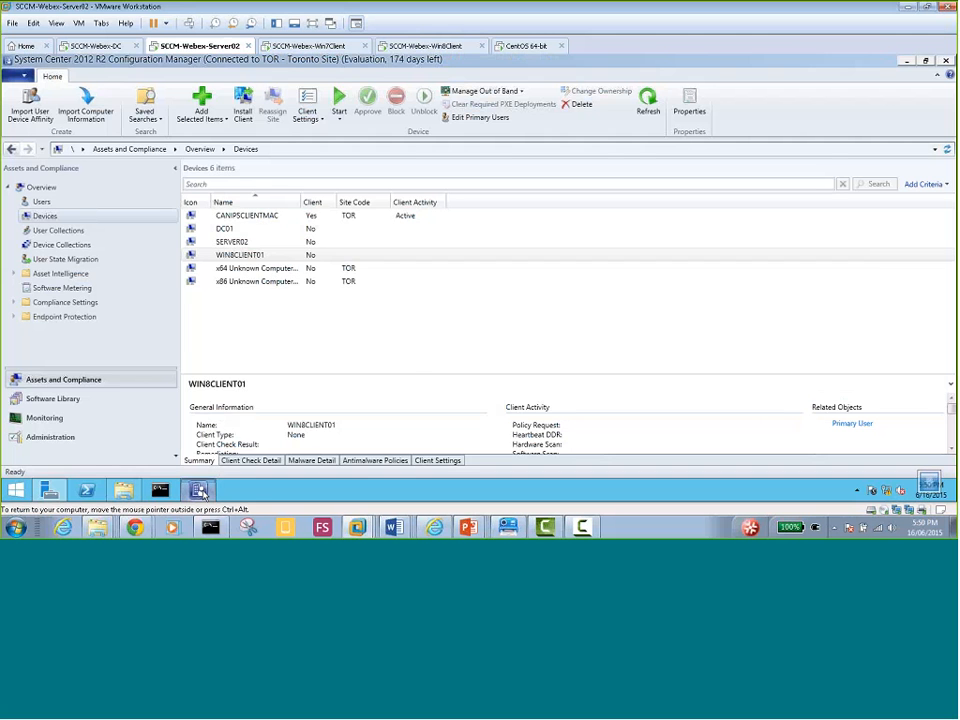
right_click(234, 256)
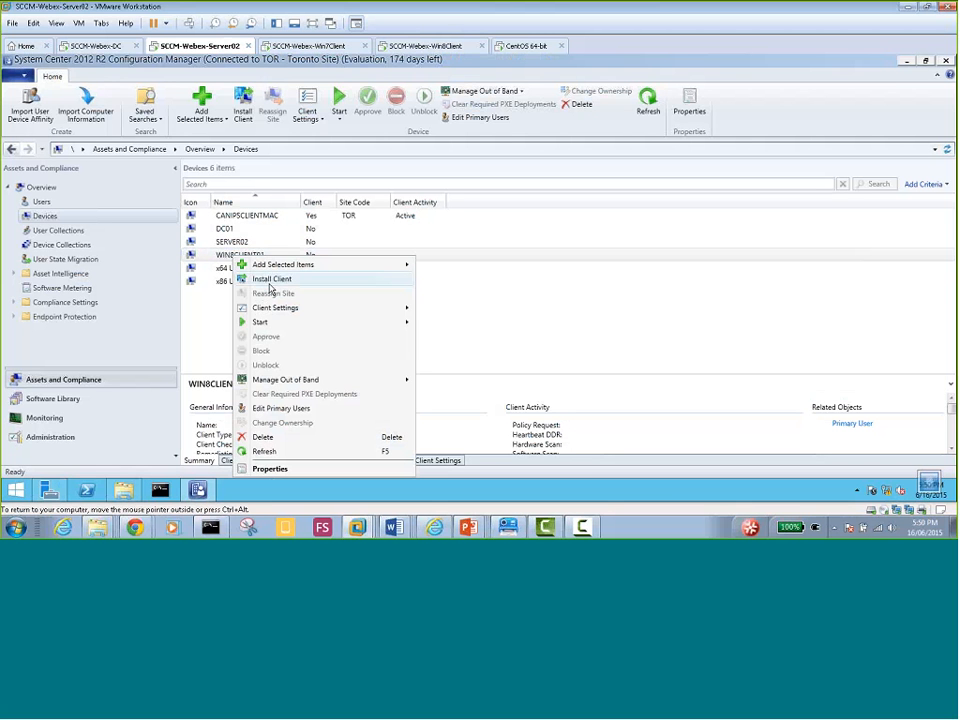
click(282, 286)
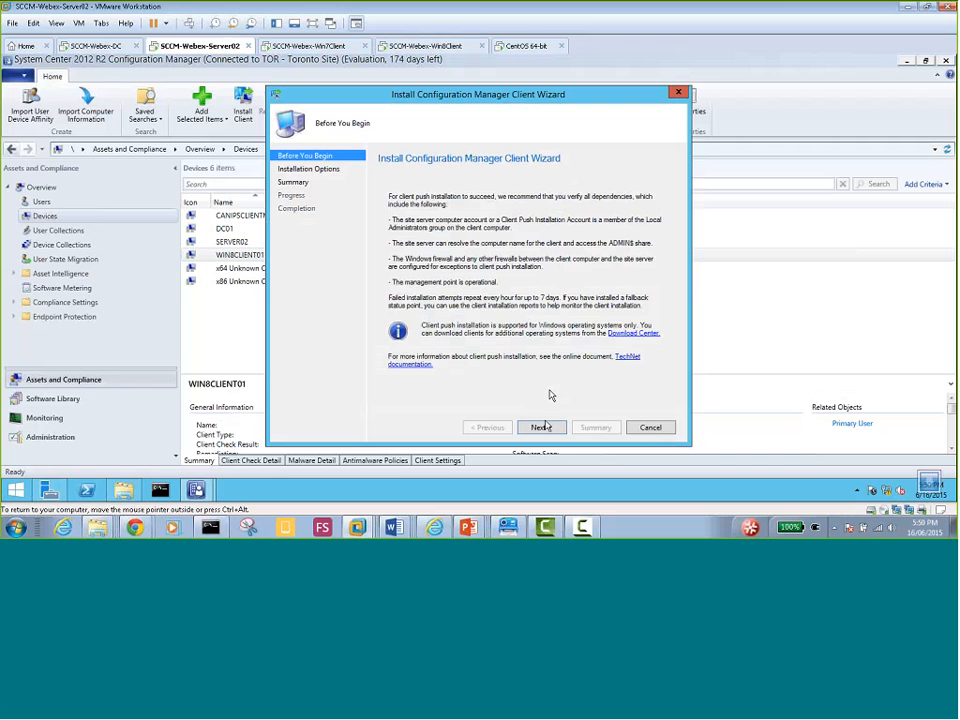
click(540, 427)
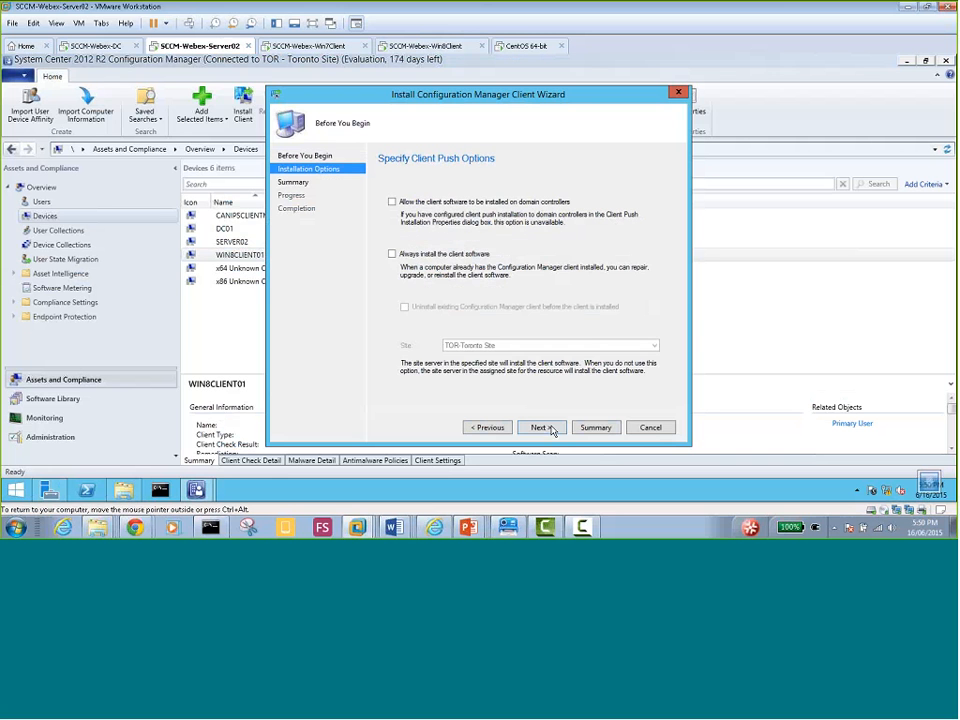
click(650, 429)
click(491, 313)
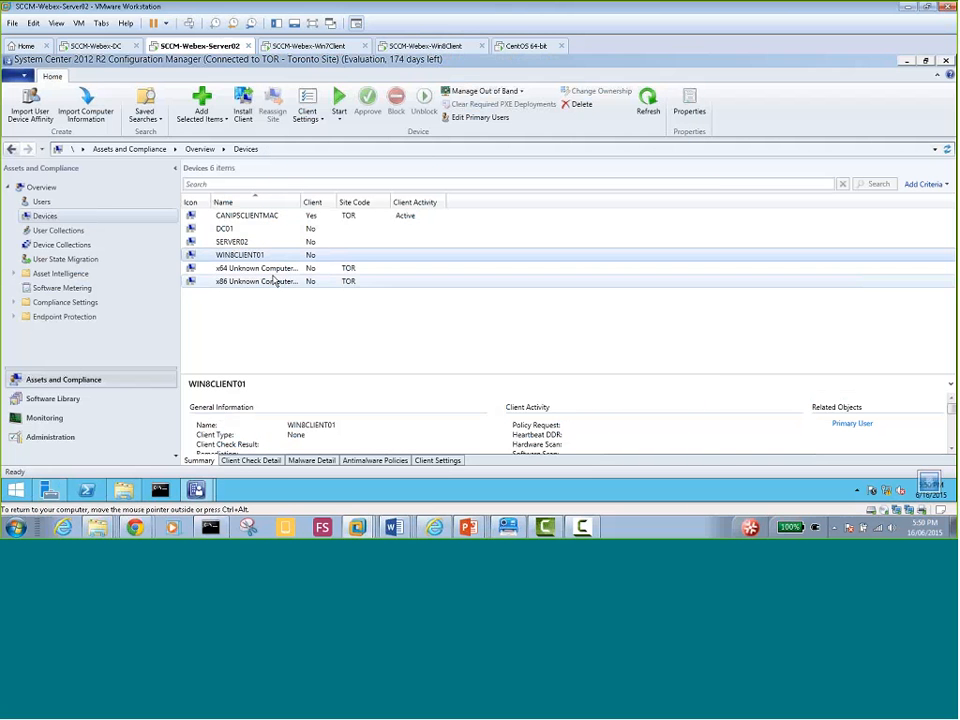
click(412, 46)
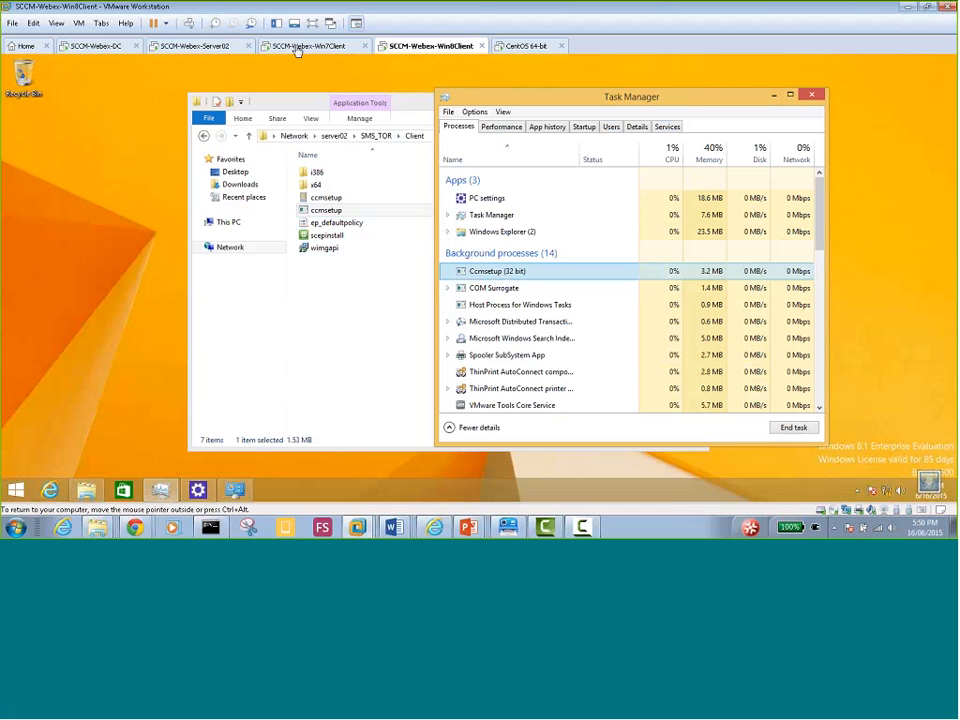
Confirm Server02's Windows Firewall shows Public: Off, then go back to the Configuration Manager console
click(200, 47)
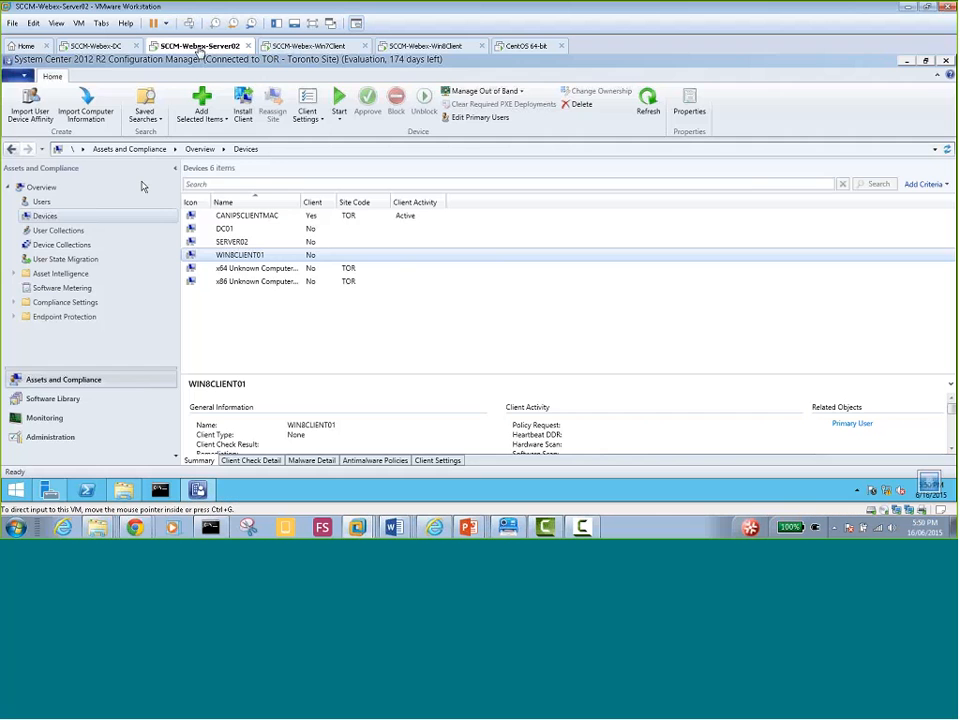
click(49, 489)
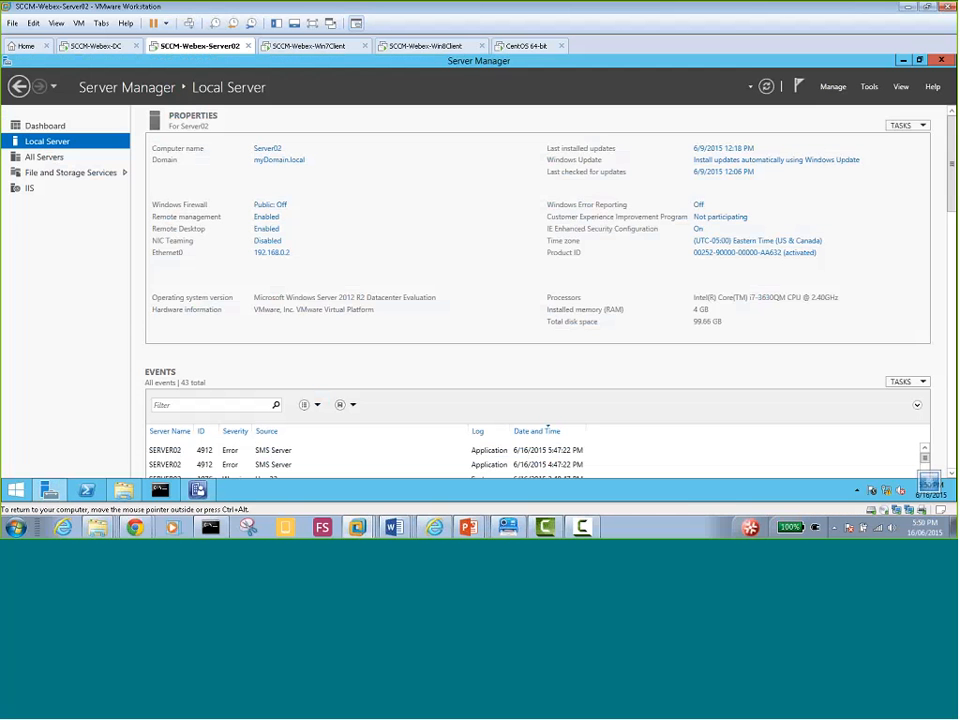
click(270, 205)
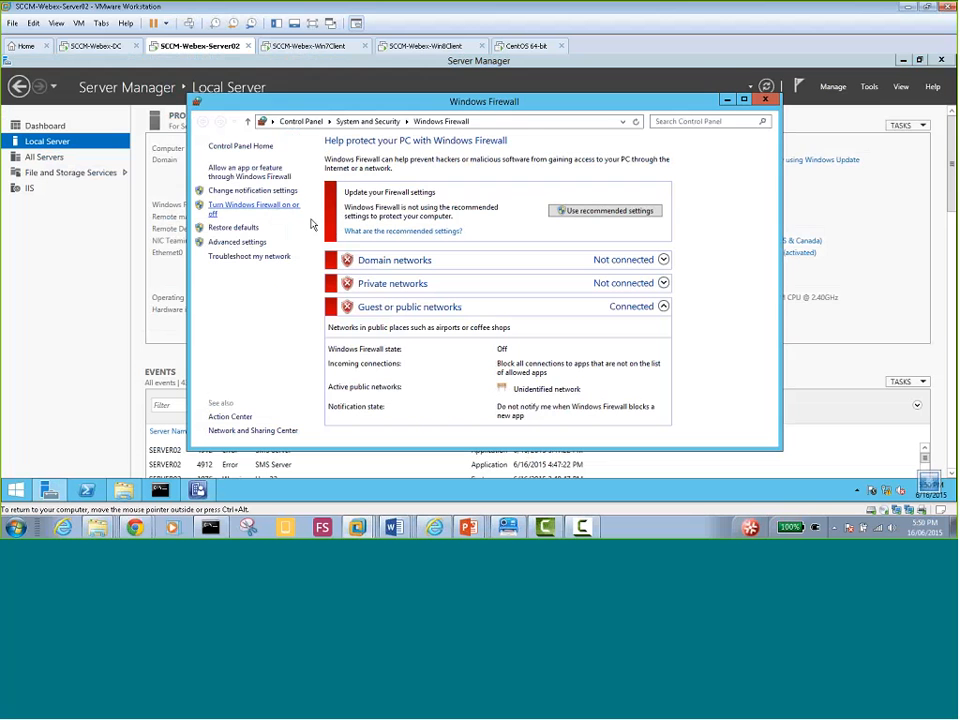
click(766, 101)
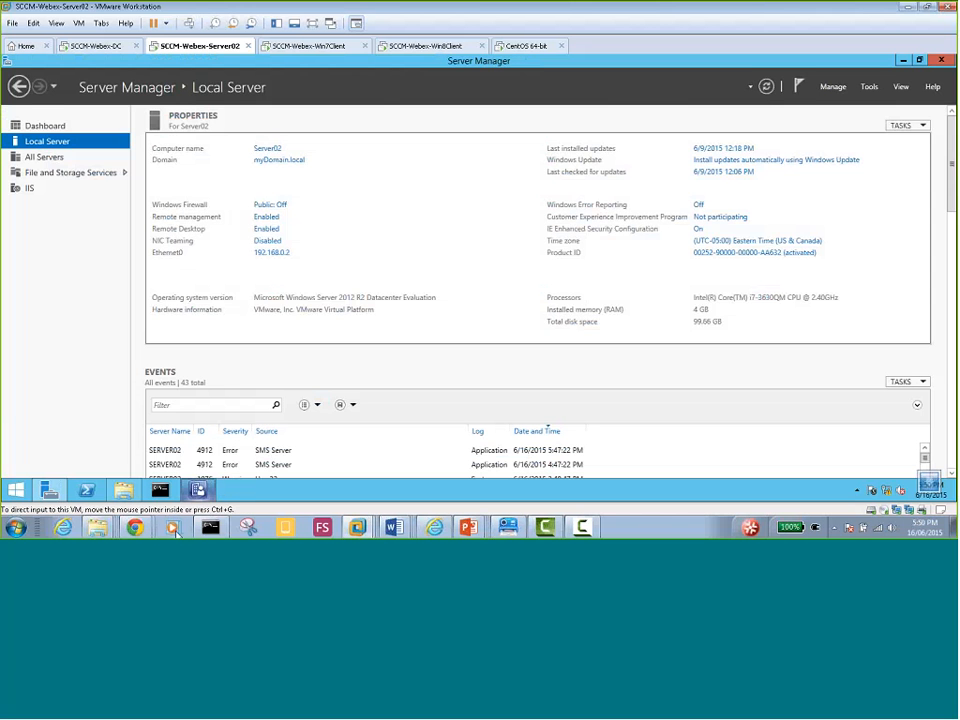
click(198, 489)
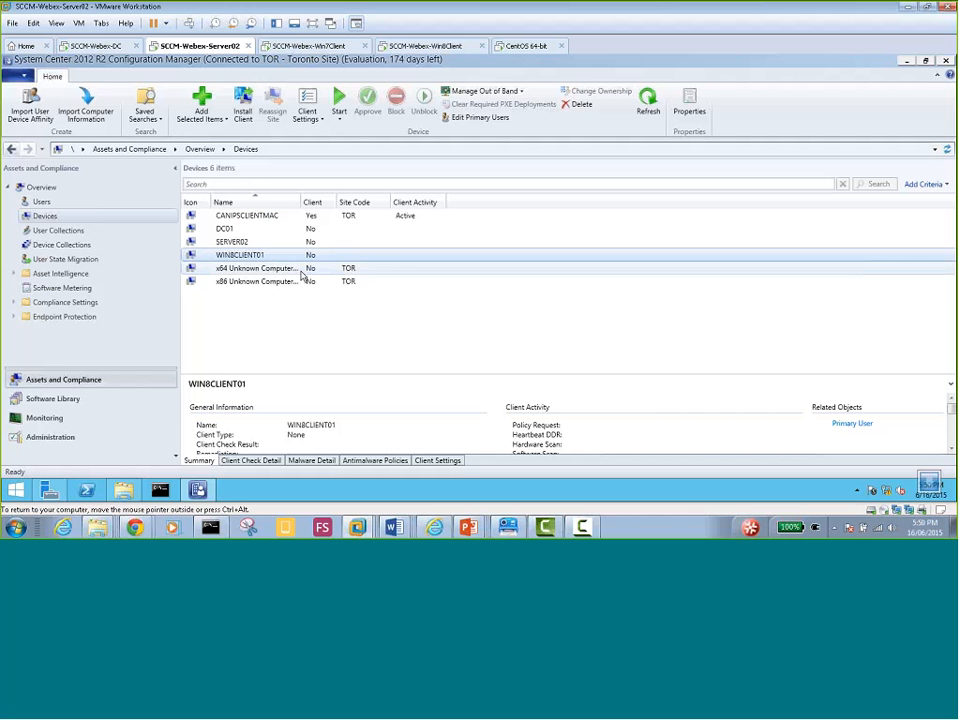
On the Win8 client, open a command prompt and run nslookup to check the DNS server
click(426, 47)
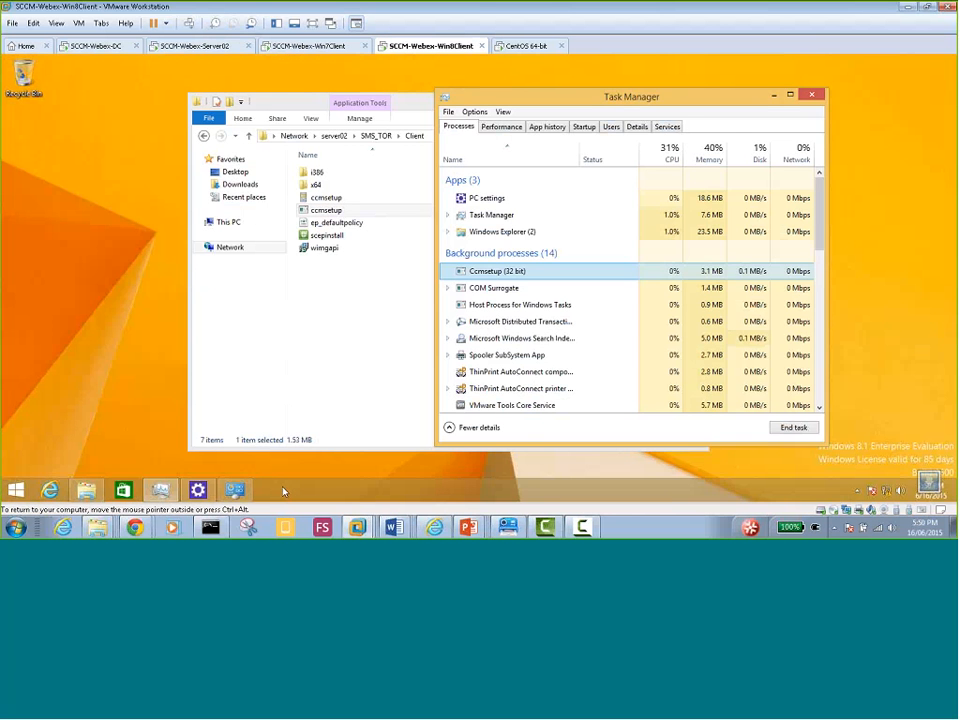
key(super+r)
text(cmd)
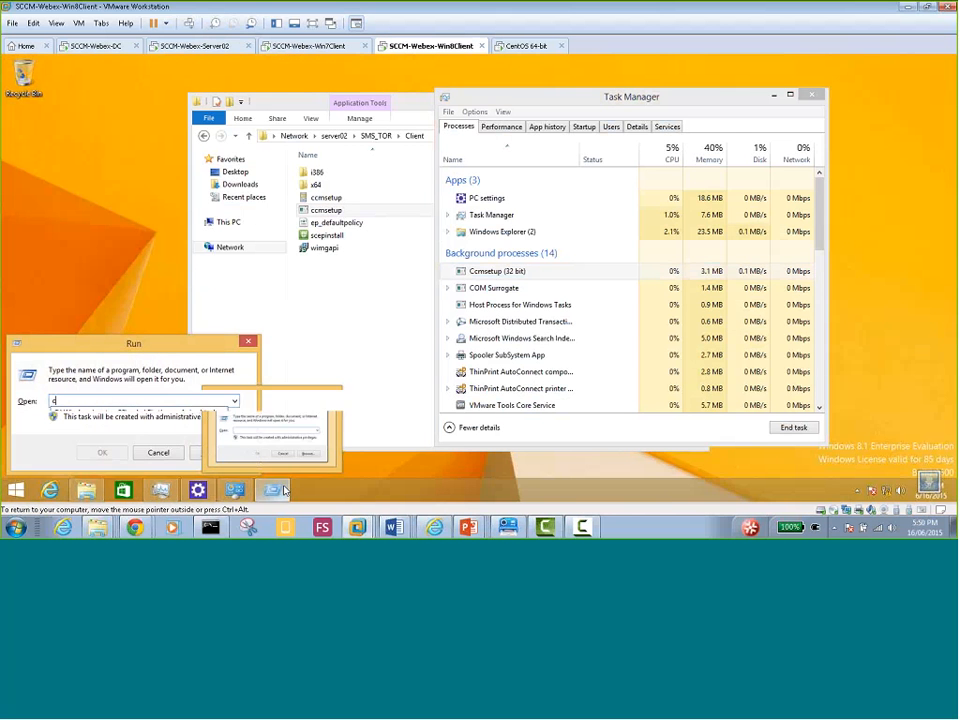
key(Return)
text(nslookup)
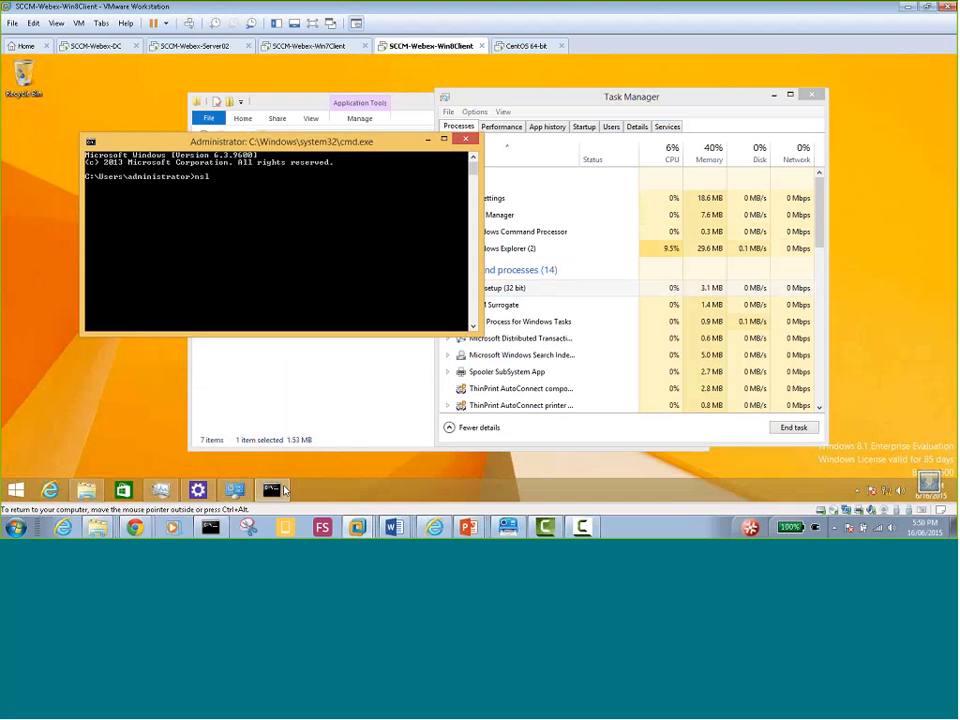
key(Return)
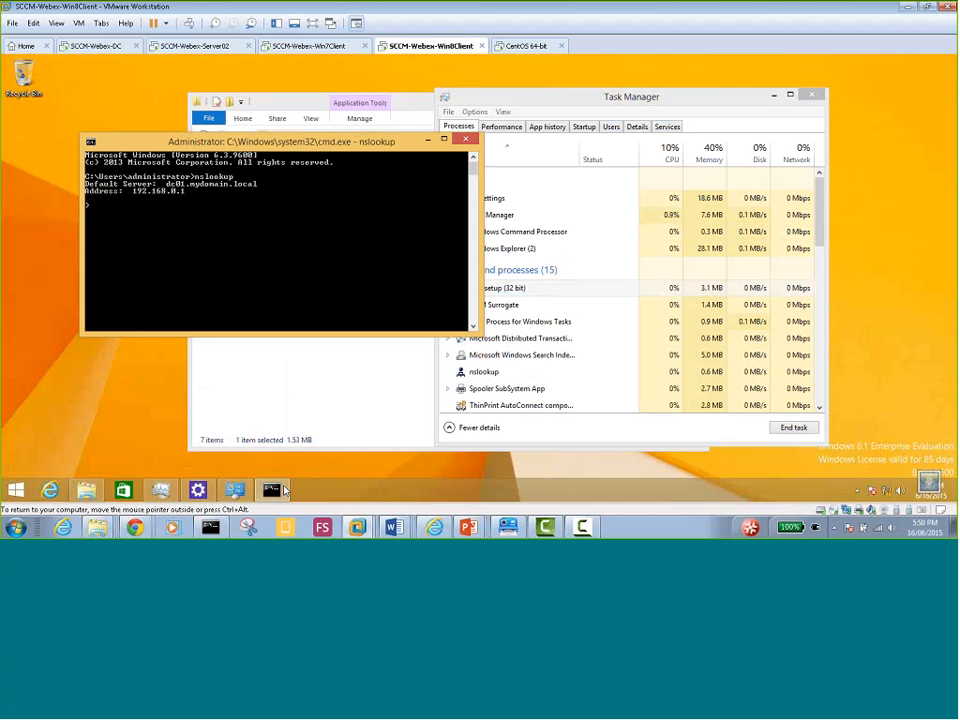
key(ctrl+c)
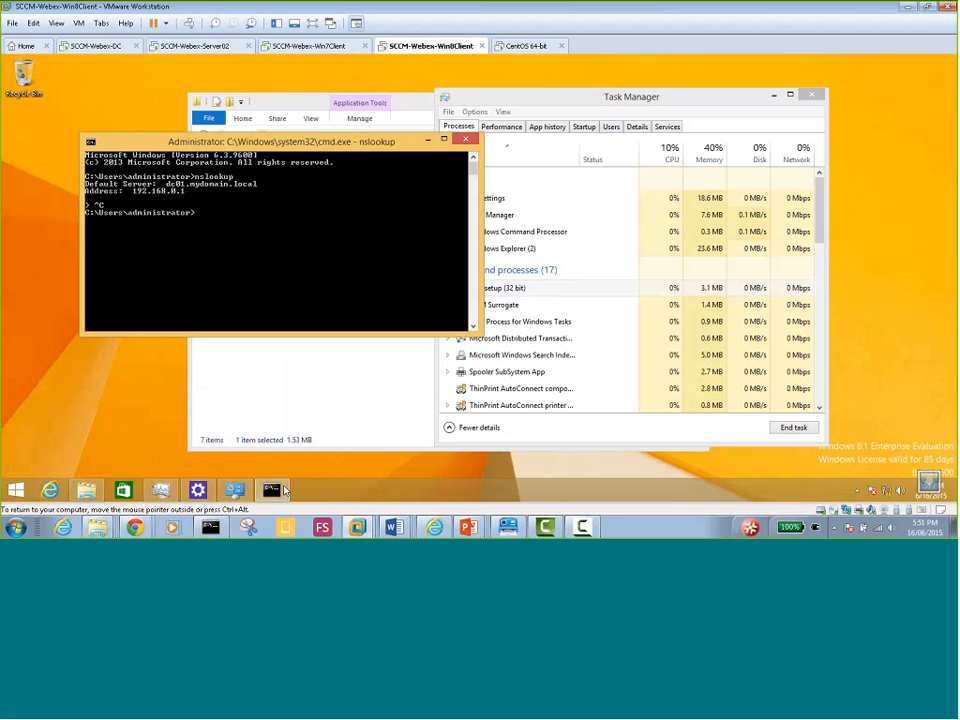
Ping dc01 to confirm it replies, then minimize the command prompt
text(ping )
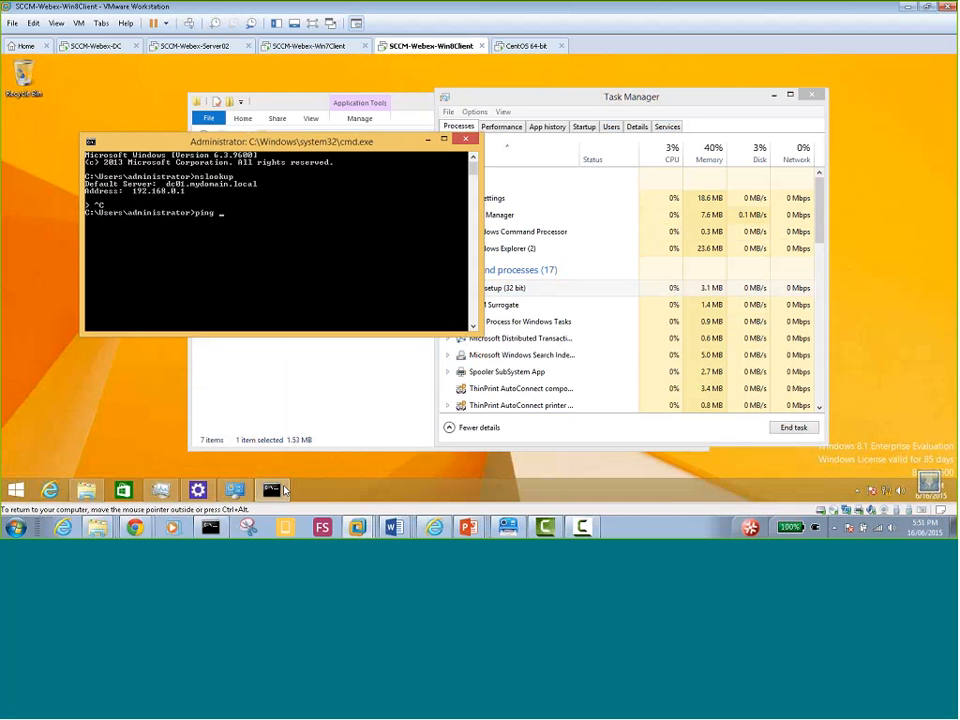
text(ser)
key(Return)
mouse_move(280, 490)
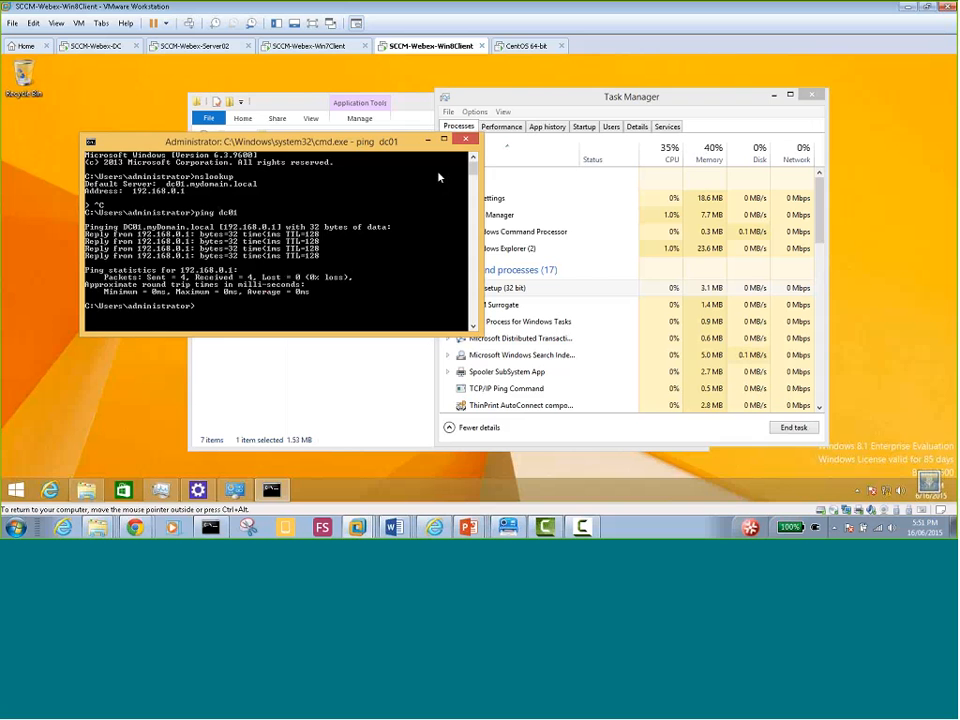
click(428, 141)
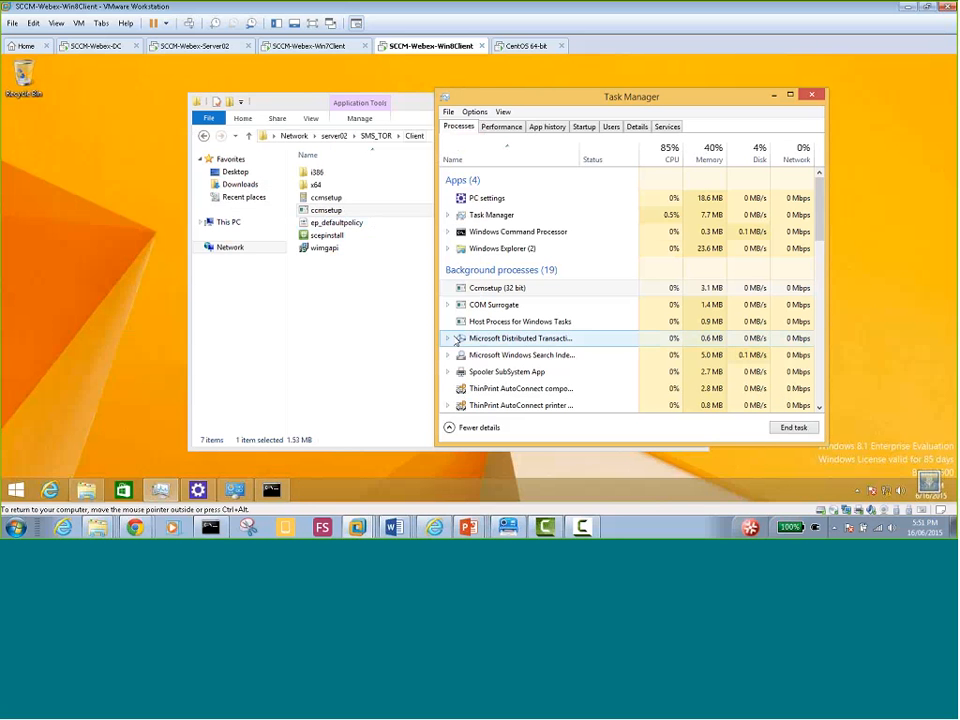
Select the Ccmsetup (32 bit) process in Task Manager, then switch to Server02
click(525, 289)
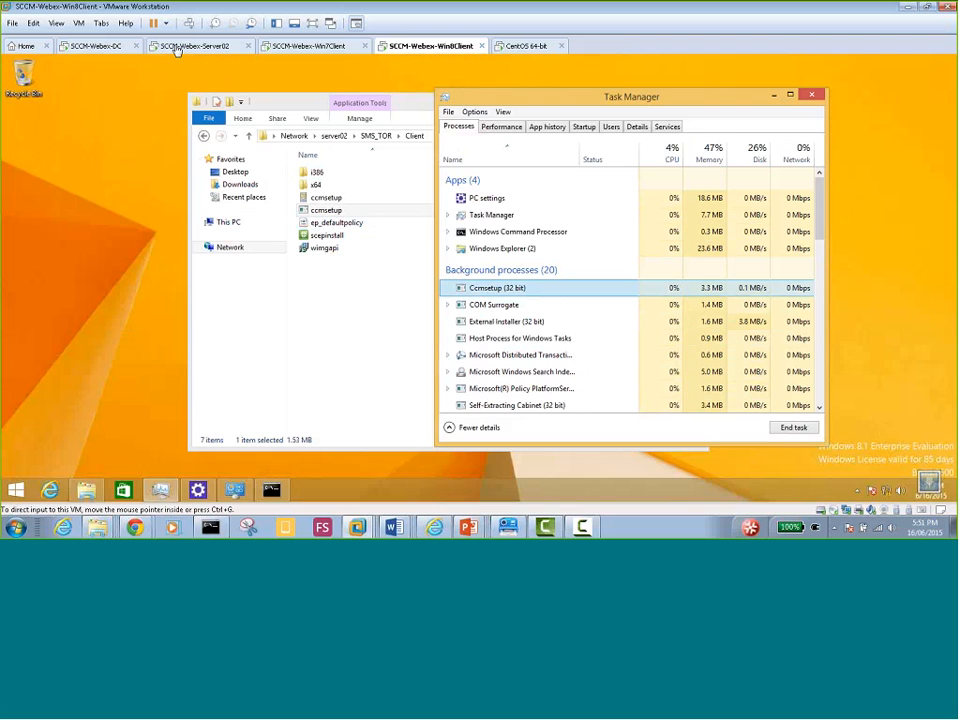
click(176, 48)
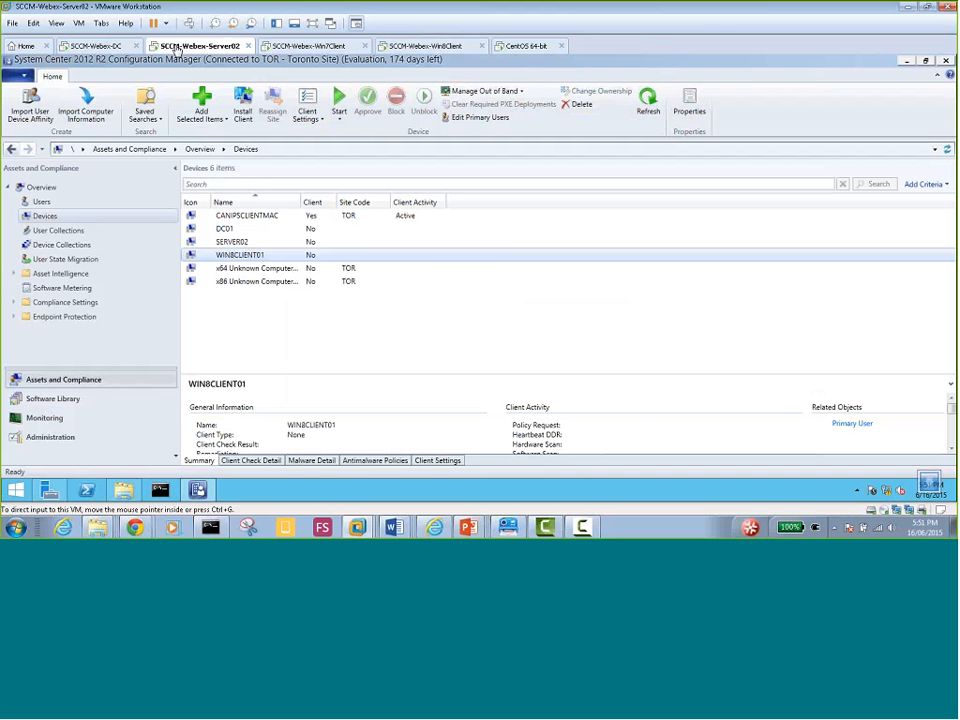
Launch Group Policy Management from the DC's administrative tools
click(92, 47)
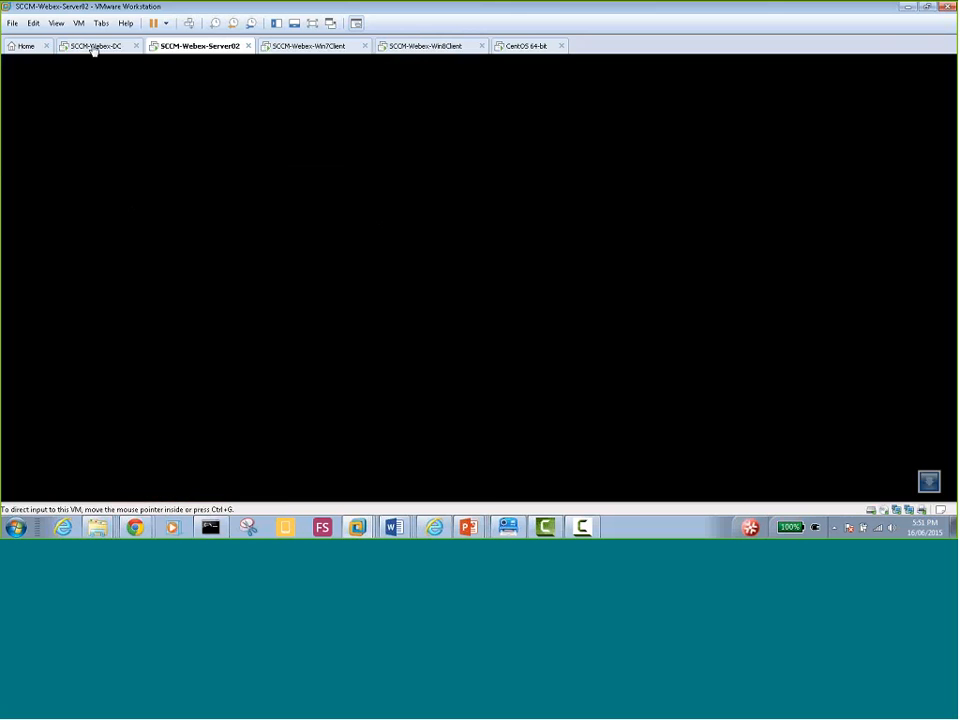
click(869, 88)
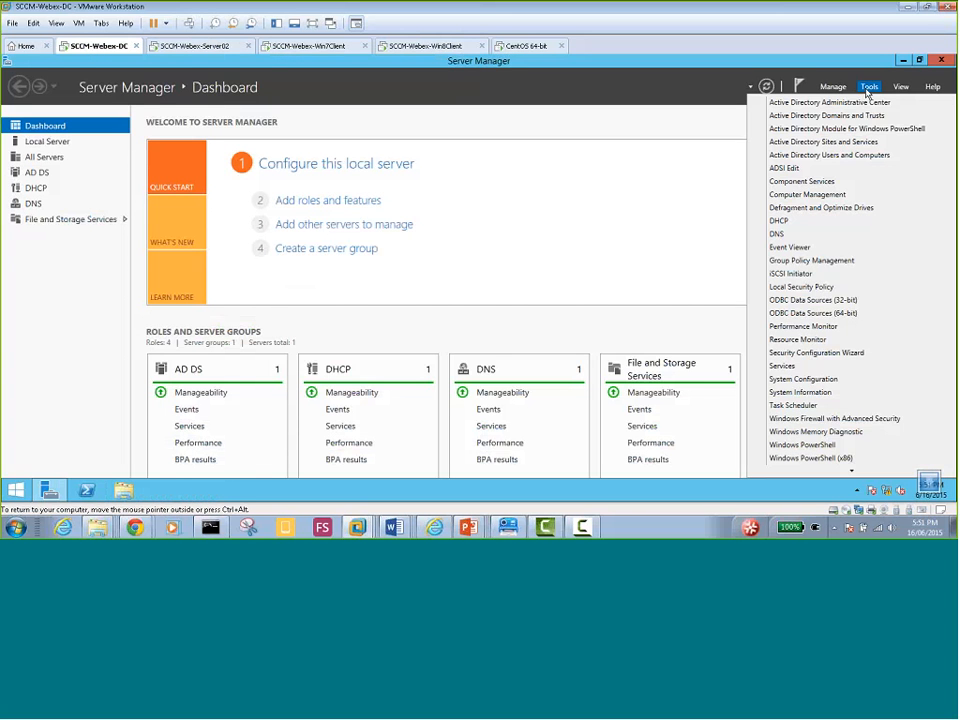
click(817, 262)
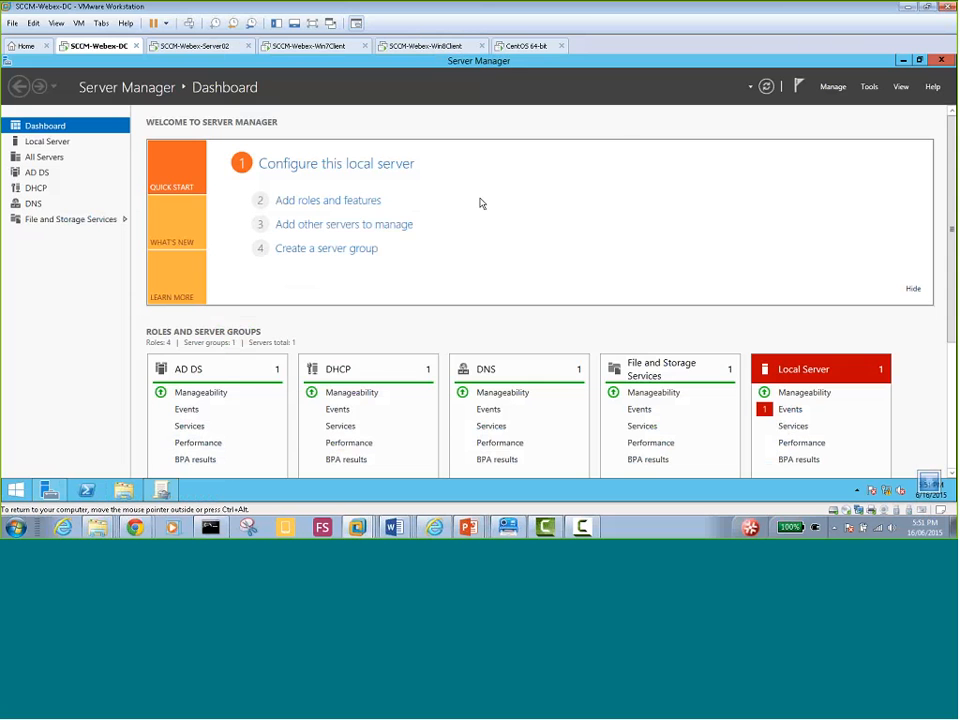
click(161, 487)
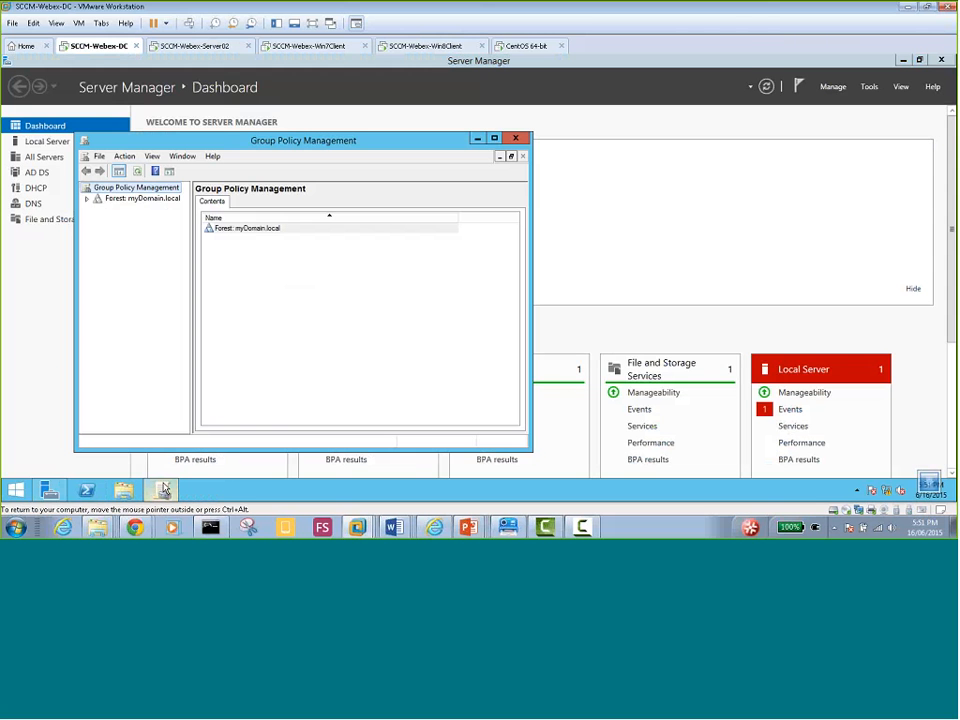
Expand Forest > Domains > myDomain.local, maximize the window and widen the tree pane
click(87, 198)
click(98, 209)
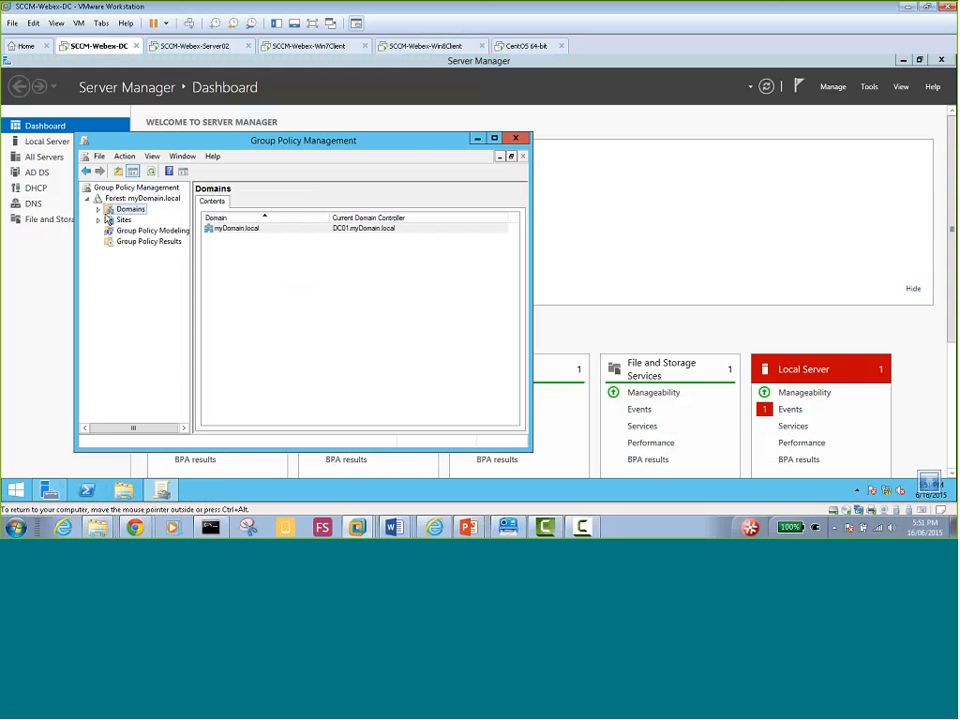
double_click(135, 220)
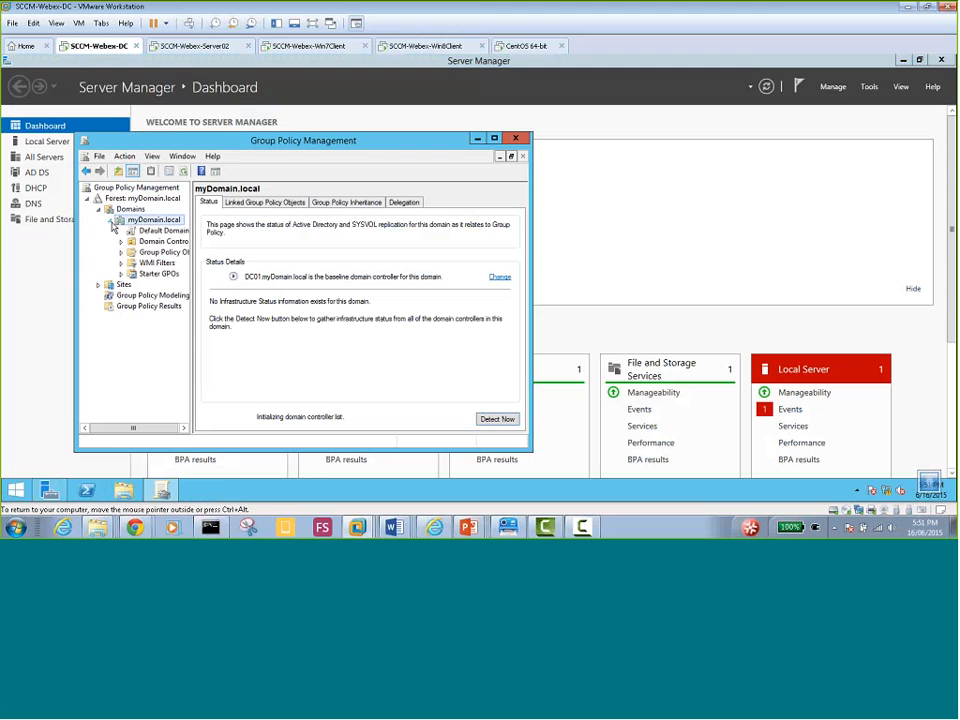
double_click(254, 142)
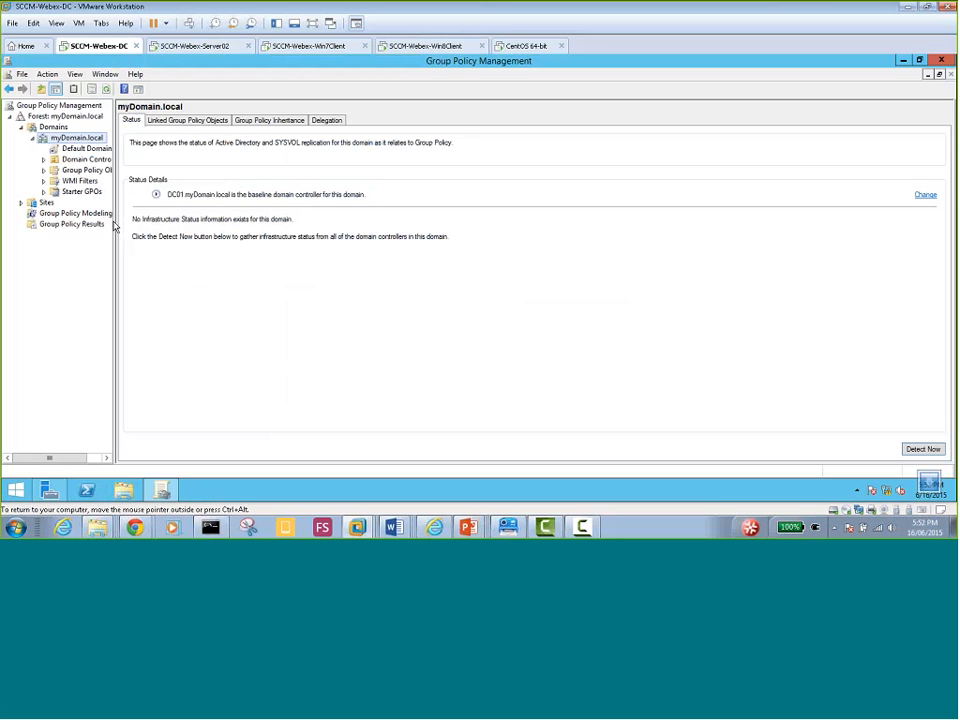
drag(114, 222, 212, 222)
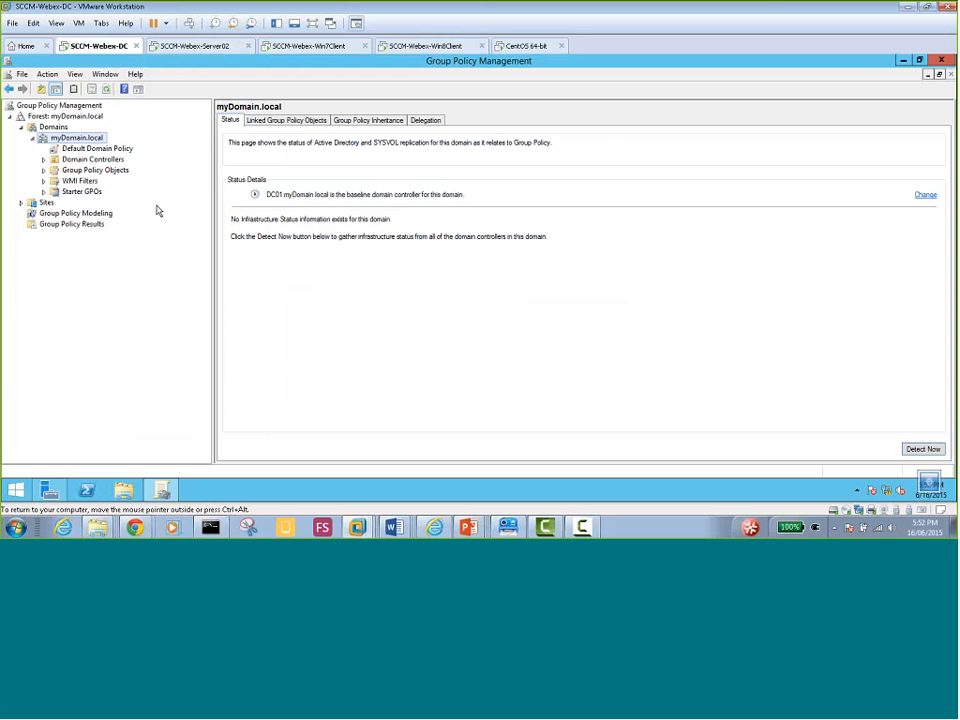
Create a GPO named 'Deploy SCCM Client' linked to myDomain.local, then select its link
right_click(85, 142)
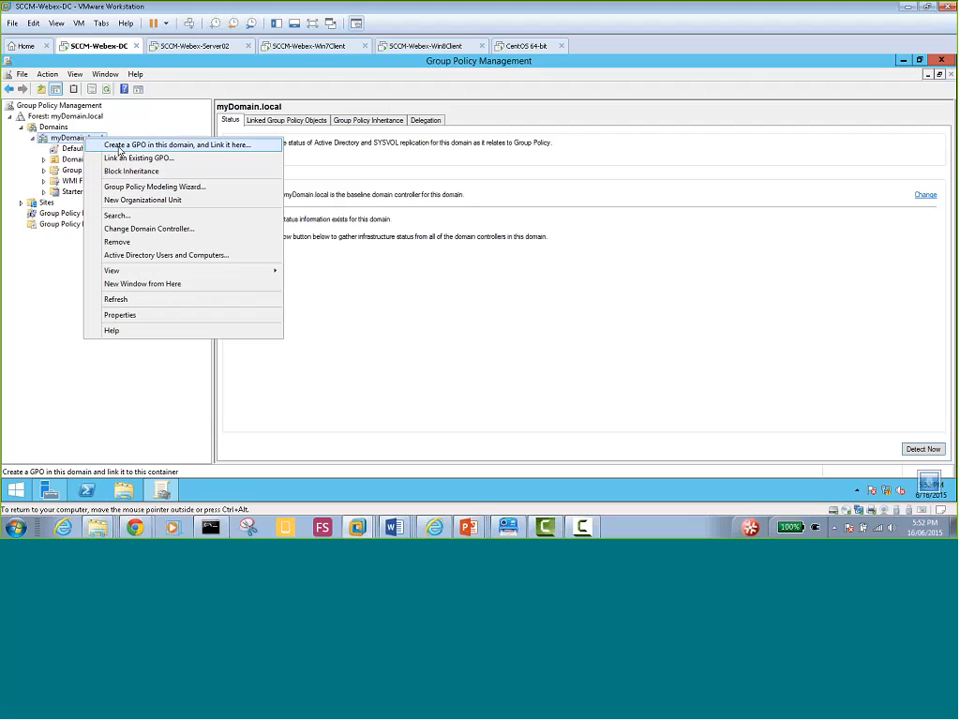
click(69, 142)
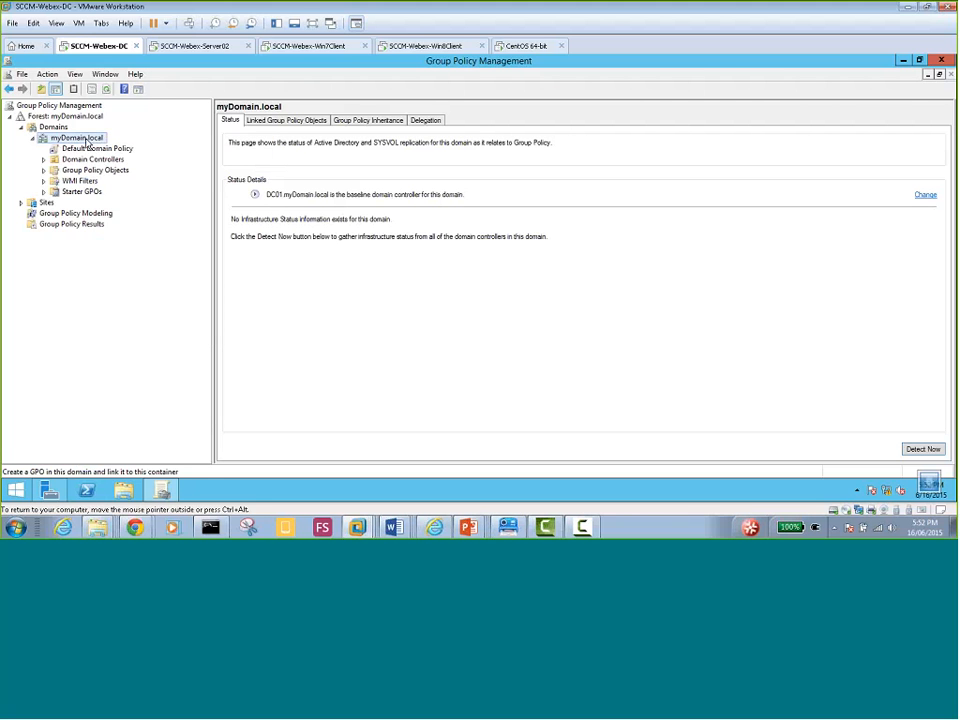
right_click(84, 141)
key(Escape)
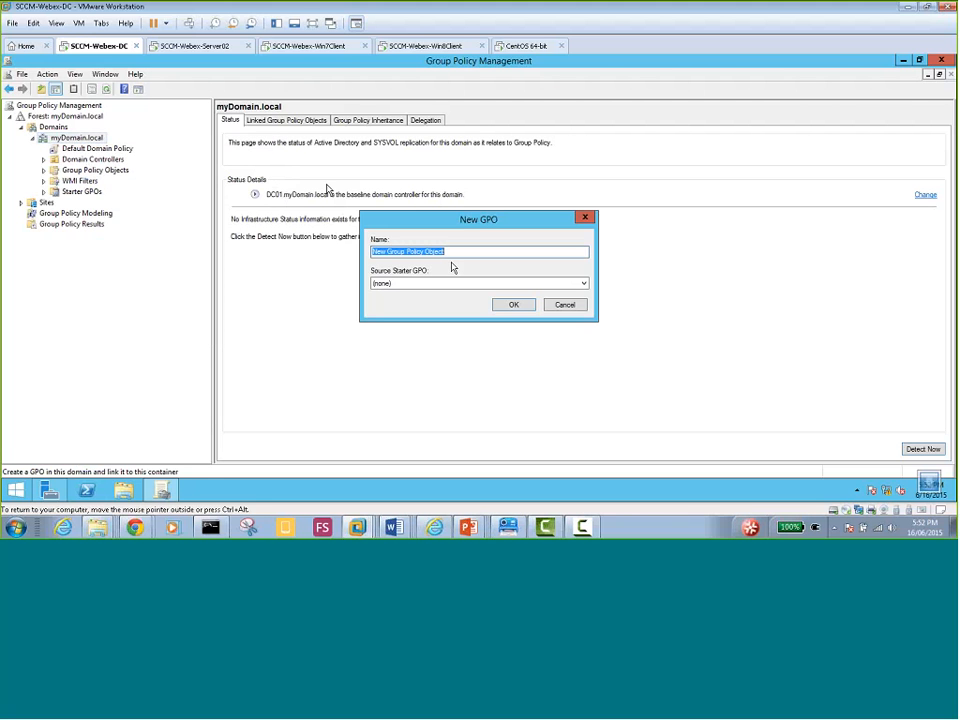
text(Deploy)
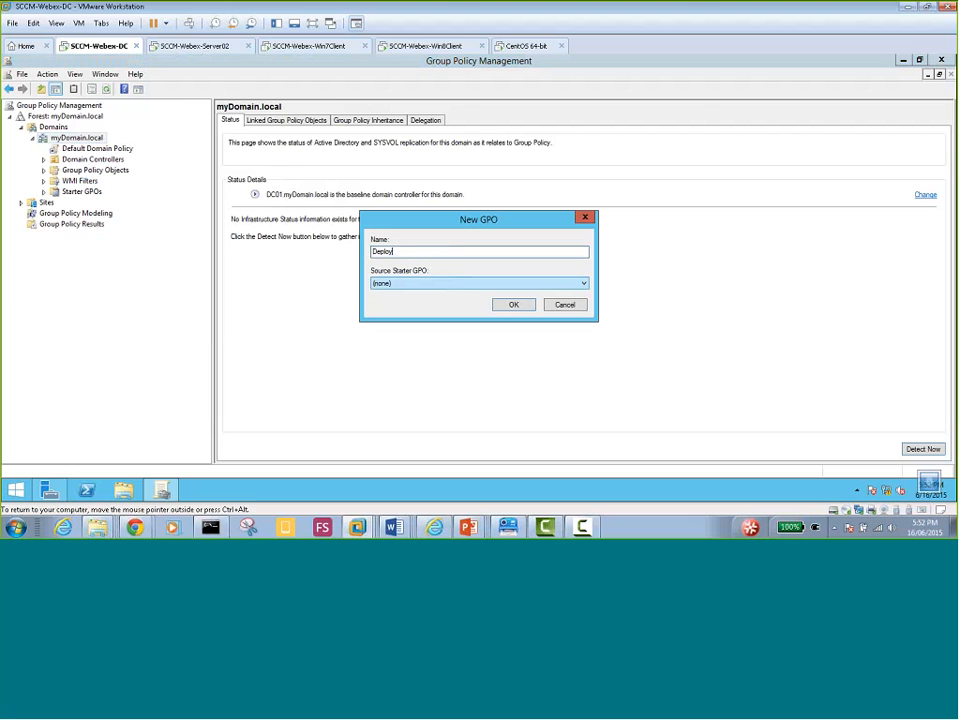
text( SCCM Client)
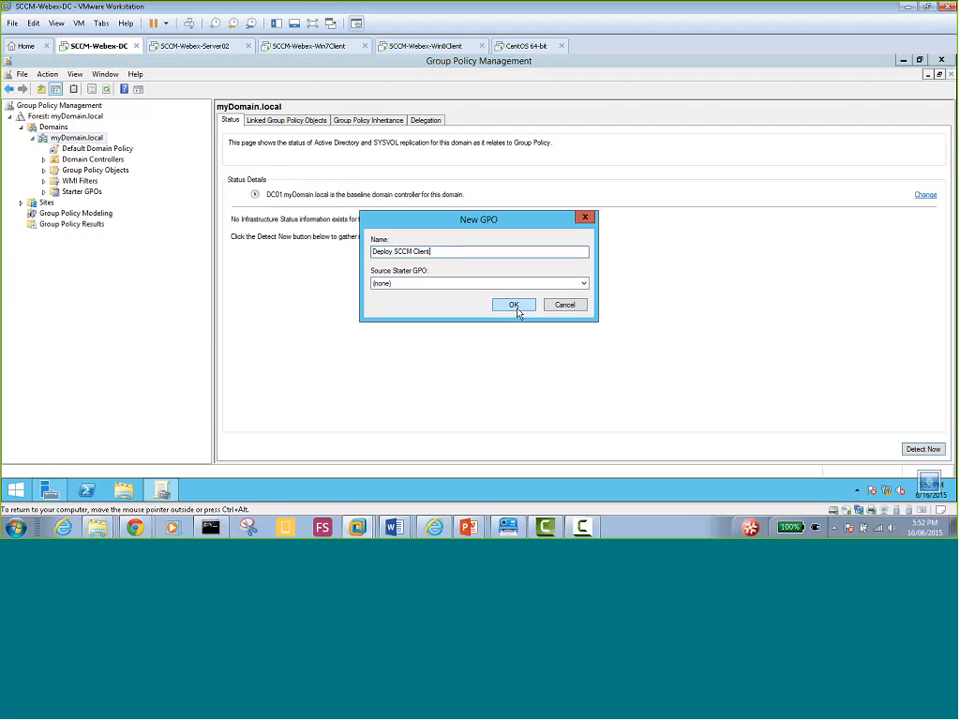
click(514, 305)
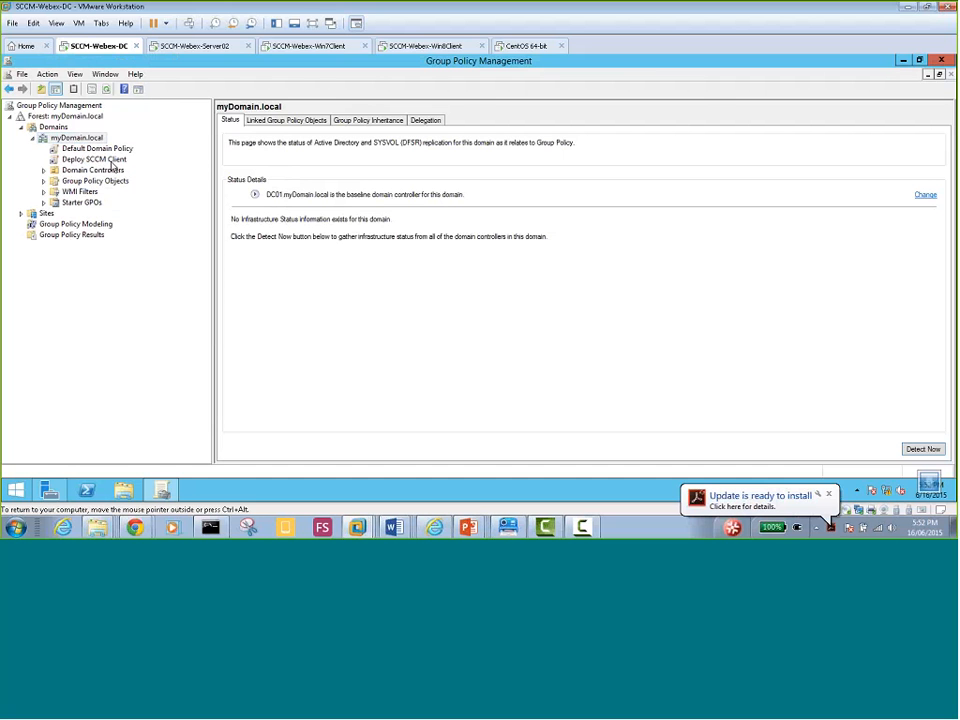
click(116, 164)
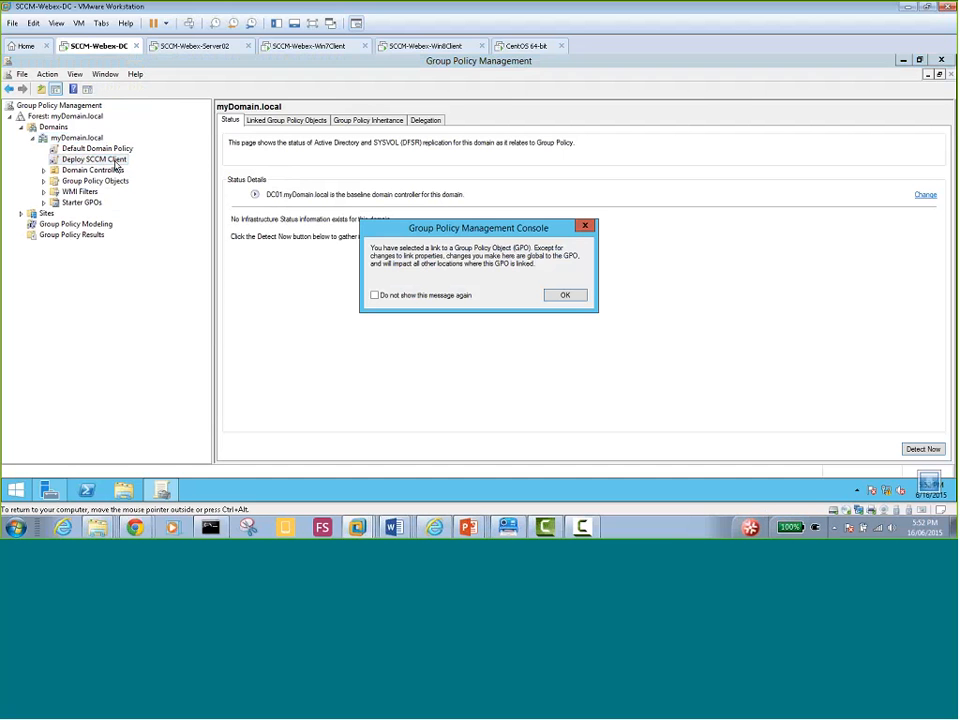
click(559, 297)
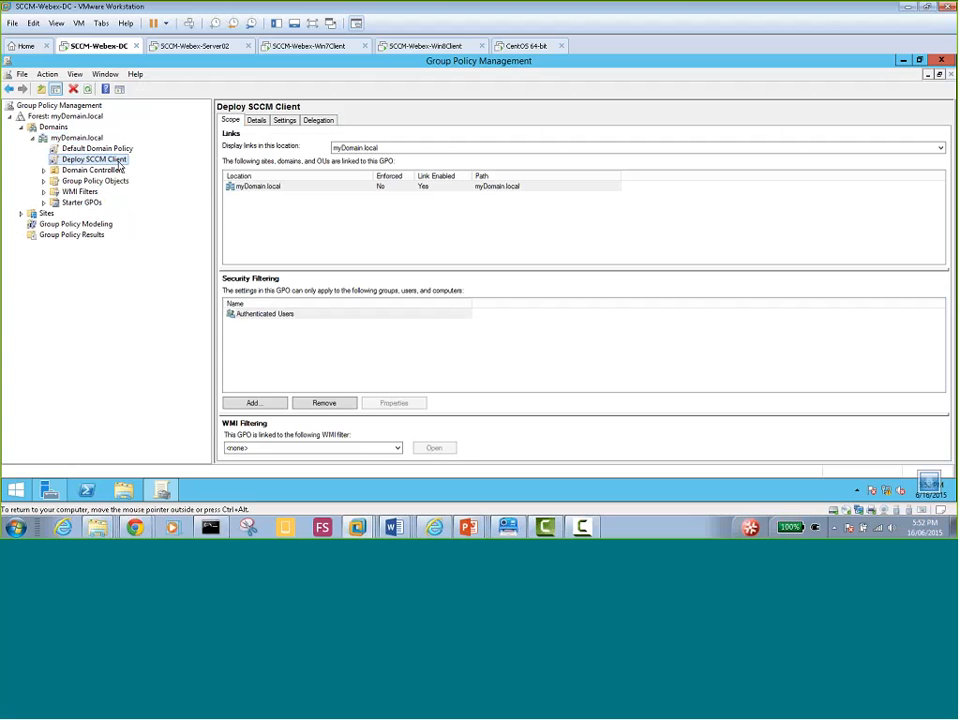
Edit Deploy SCCM Client and go to Computer Configuration > Policies > Software Settings > Software installation
right_click(119, 164)
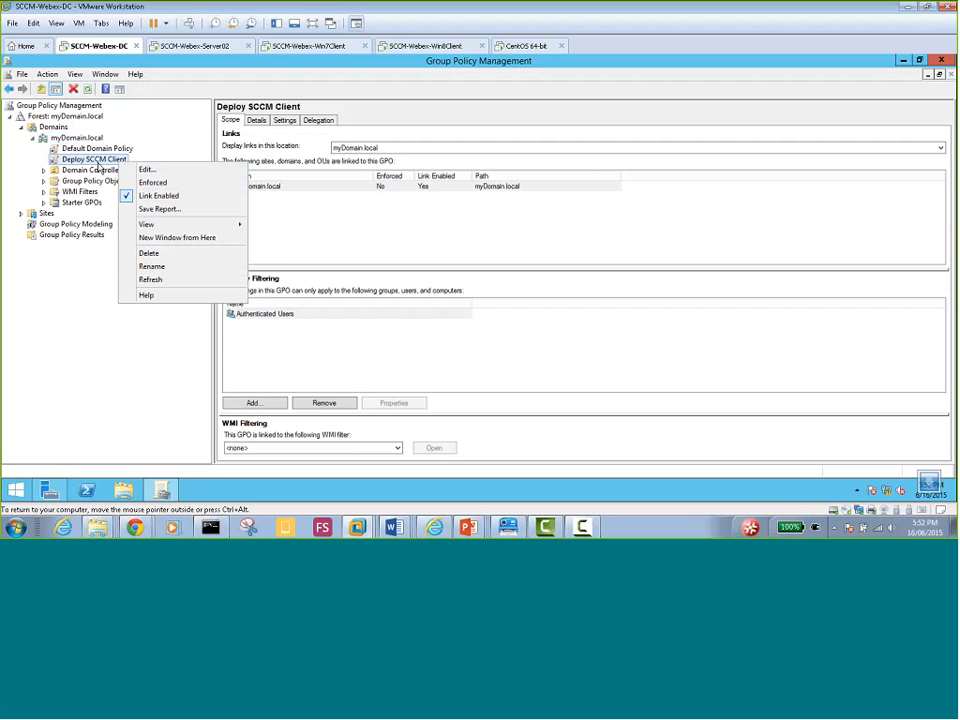
click(148, 174)
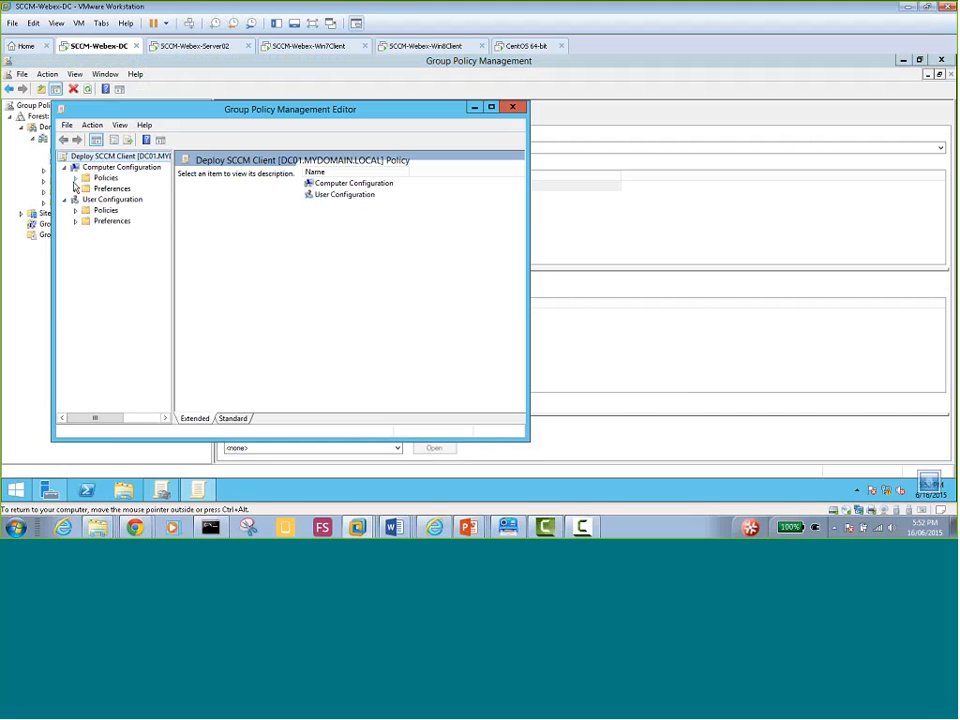
click(75, 178)
click(86, 189)
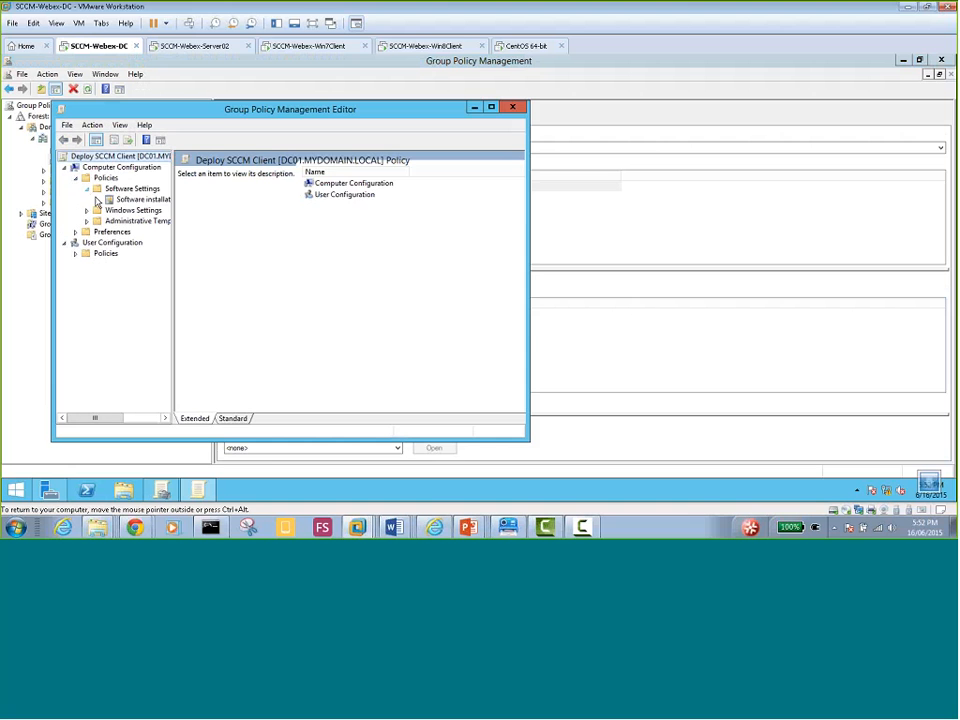
click(133, 200)
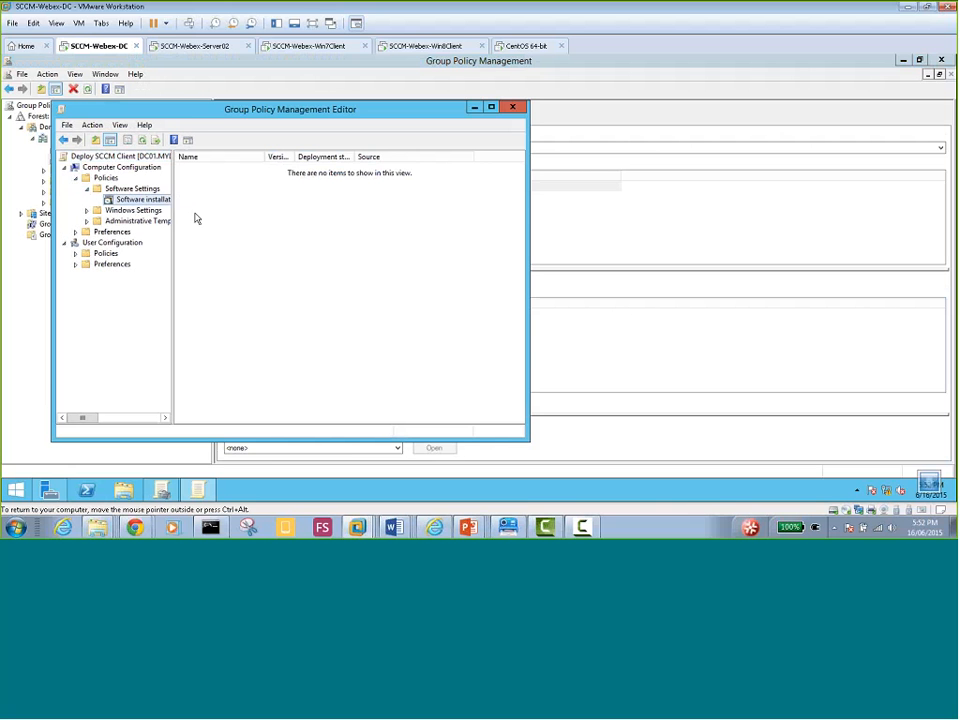
drag(172, 212, 232, 214)
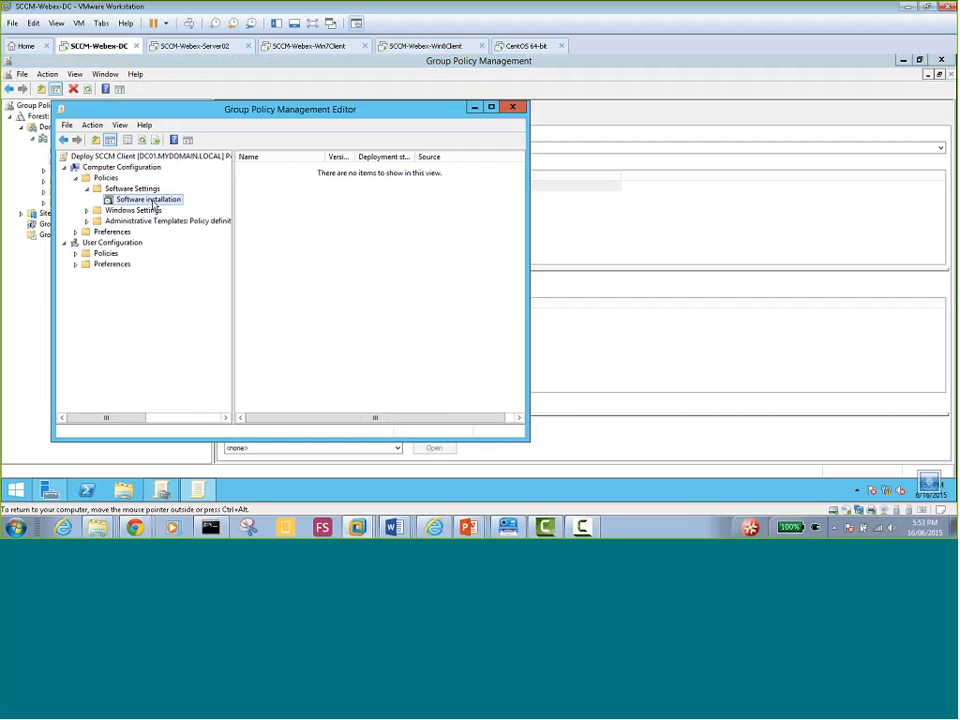
Browse to the Soft folder on the DC's C: drive in File Explorer
click(123, 490)
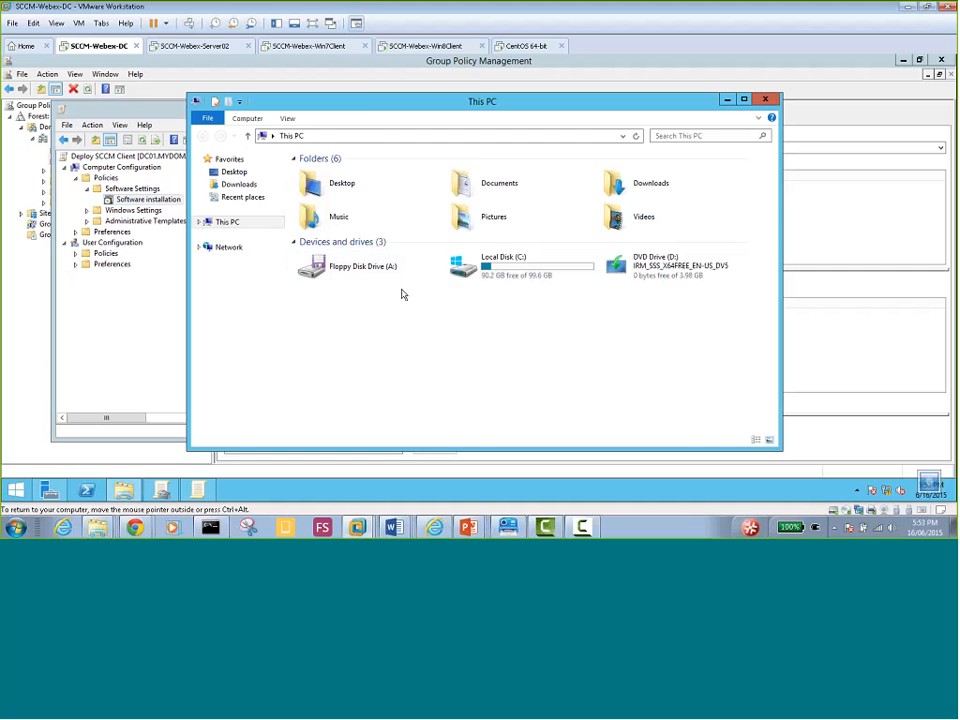
double_click(508, 274)
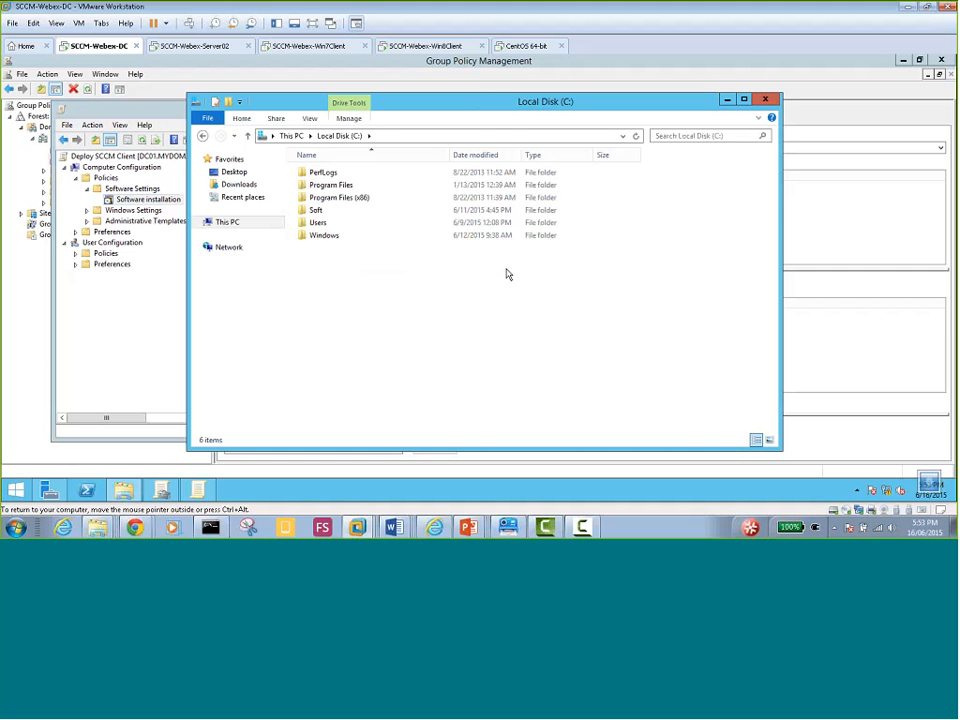
right_click(318, 256)
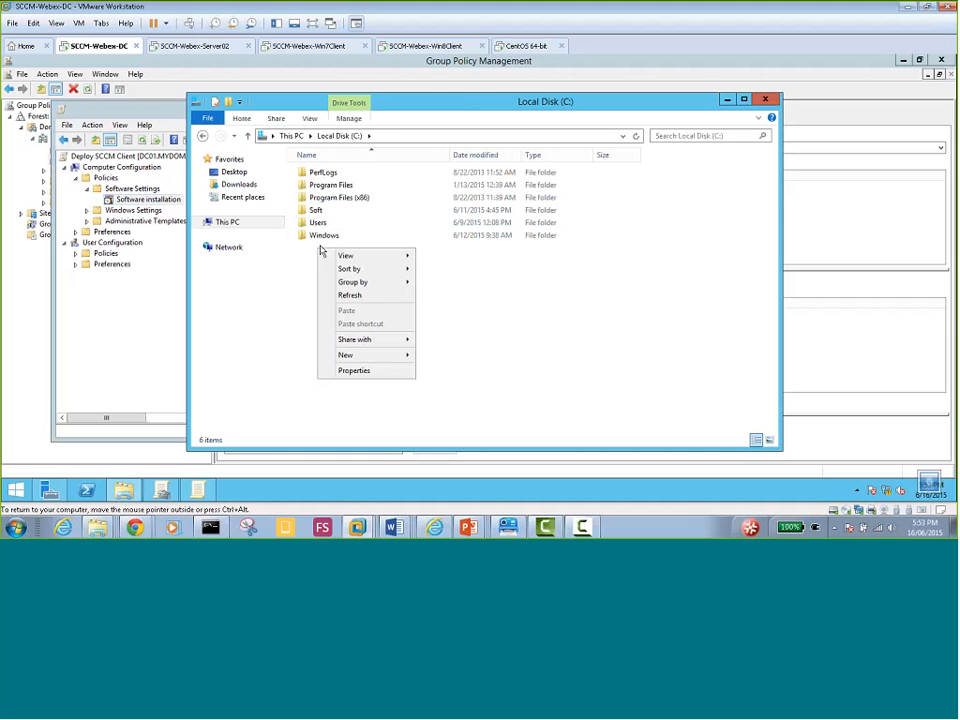
mouse_move(362, 358)
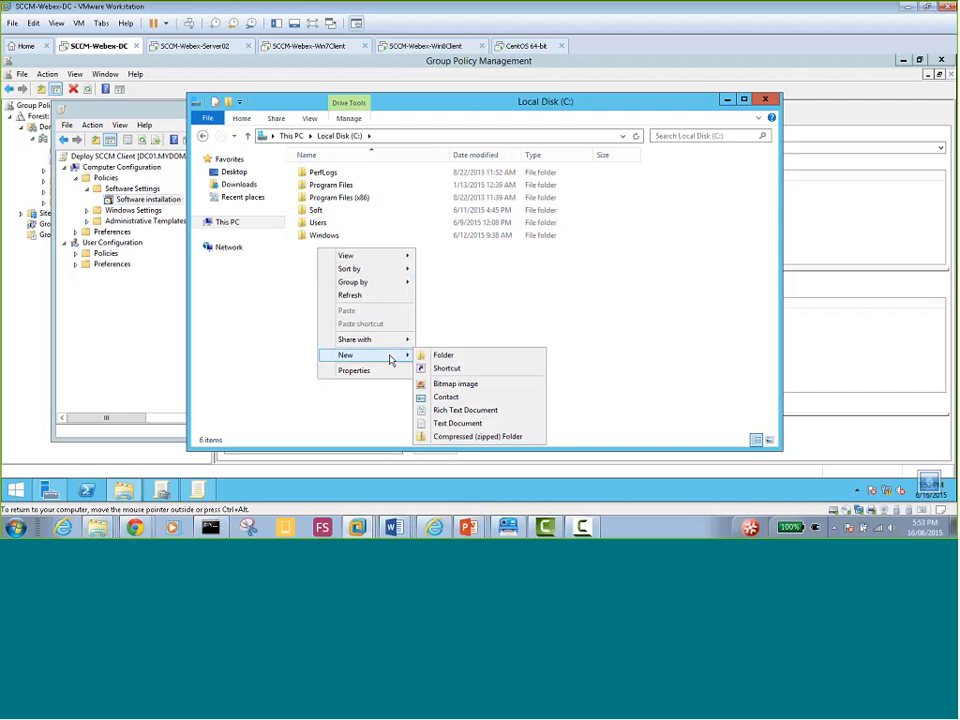
double_click(317, 213)
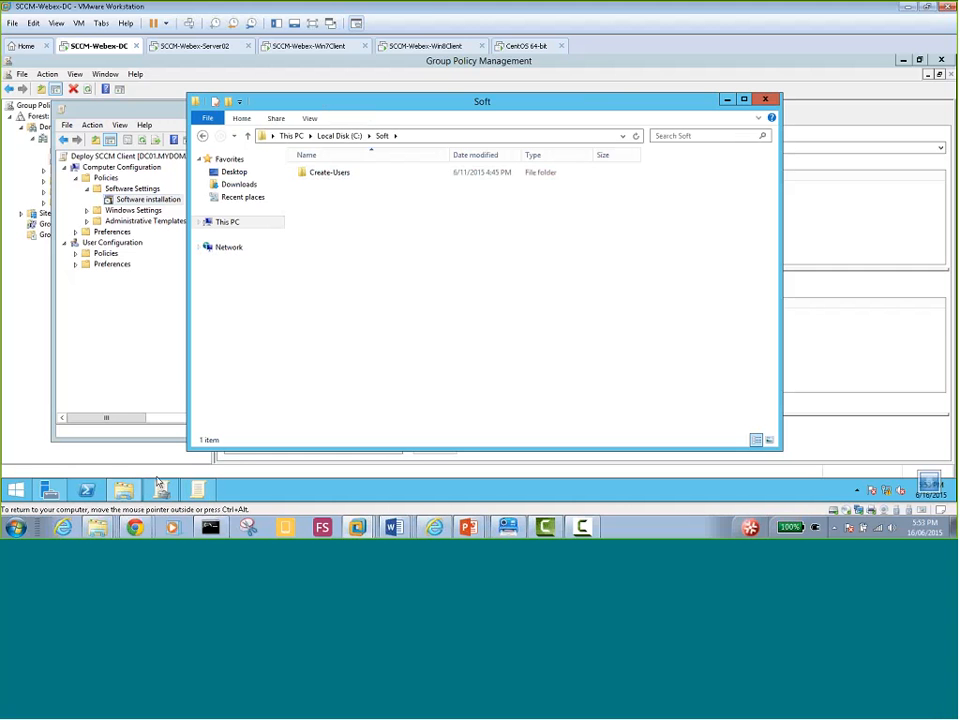
mouse_move(127, 491)
click(195, 46)
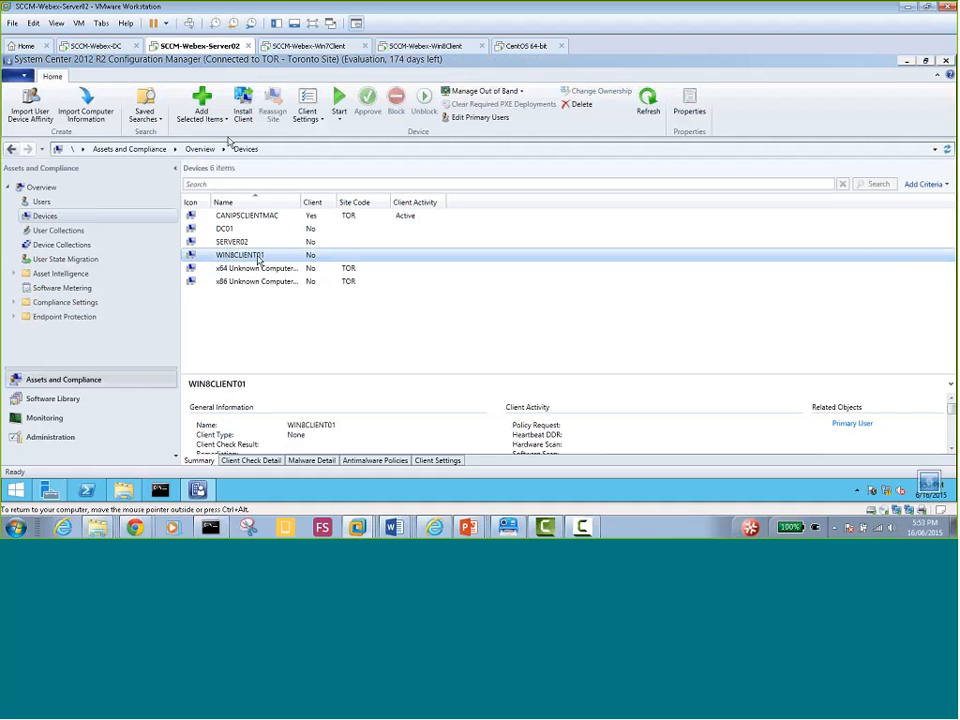
On the DC, open \\SERVER02\sms_tor through the Run dialog
click(98, 46)
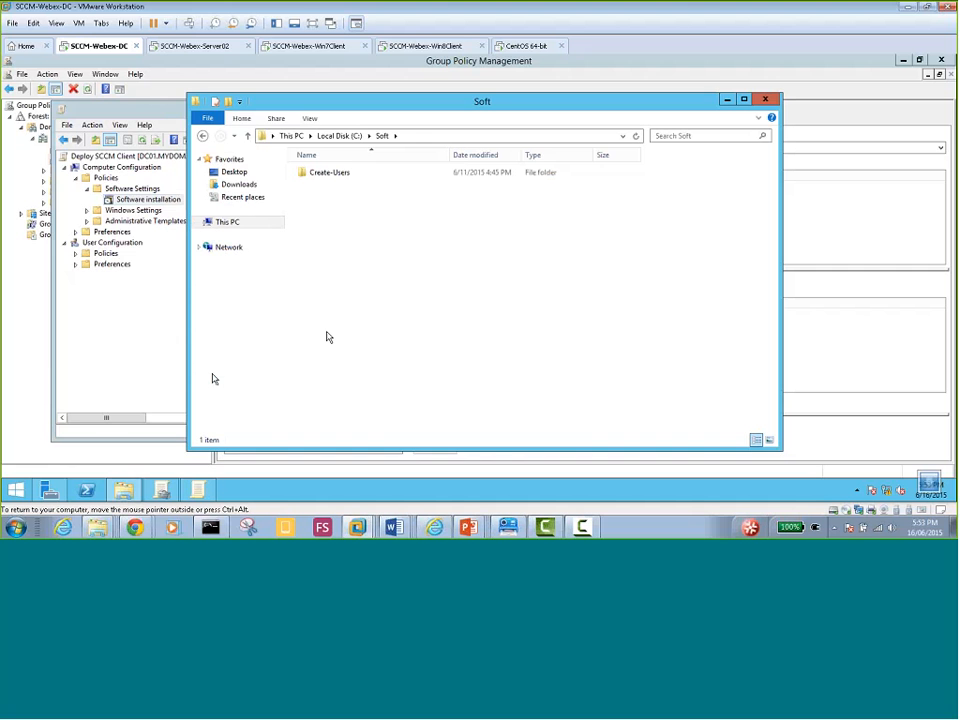
key(super+r)
text(\\)
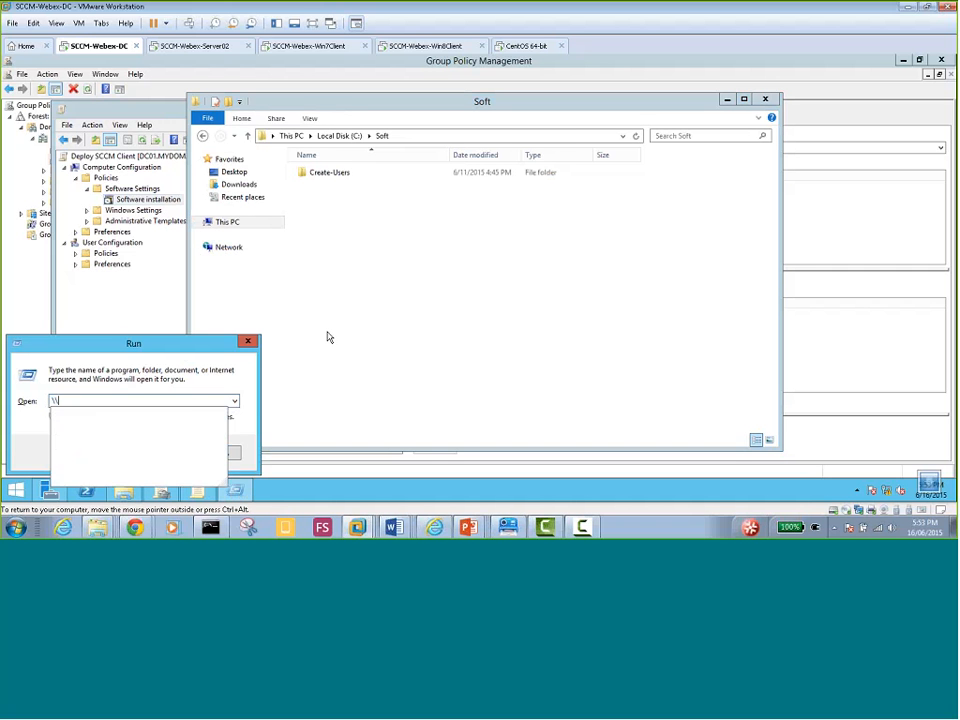
key(Down)
key(Down)
key(Down)
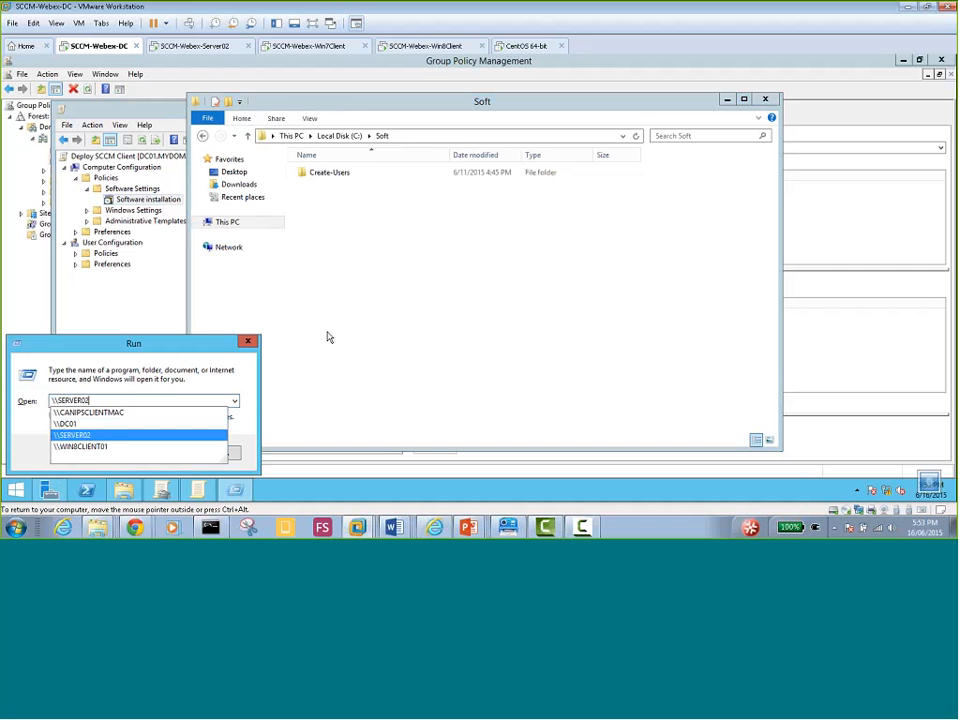
text(\)
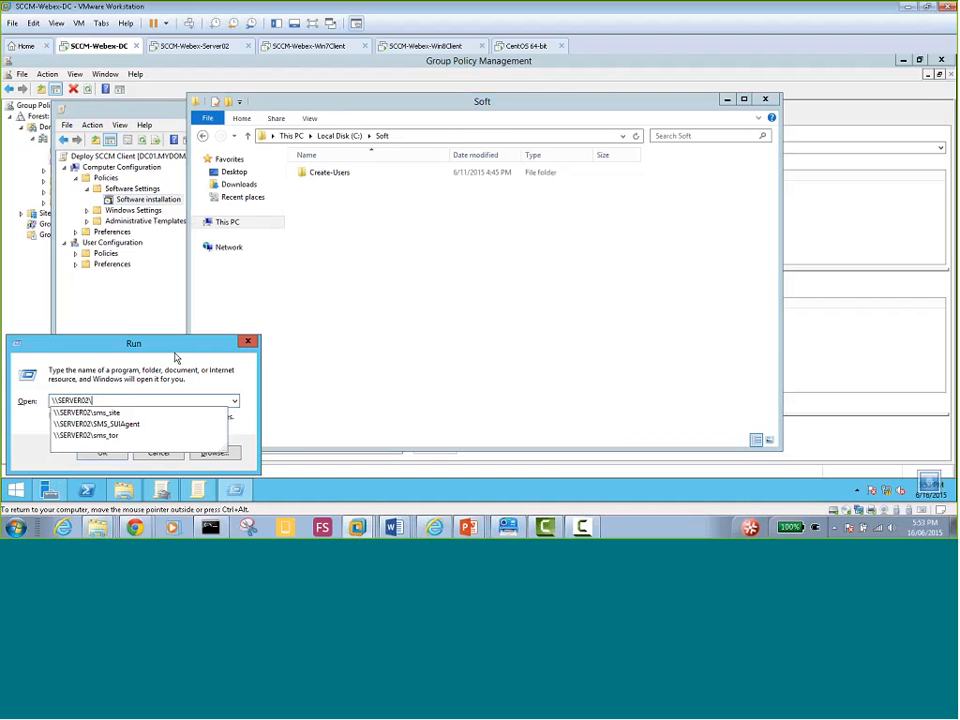
click(105, 436)
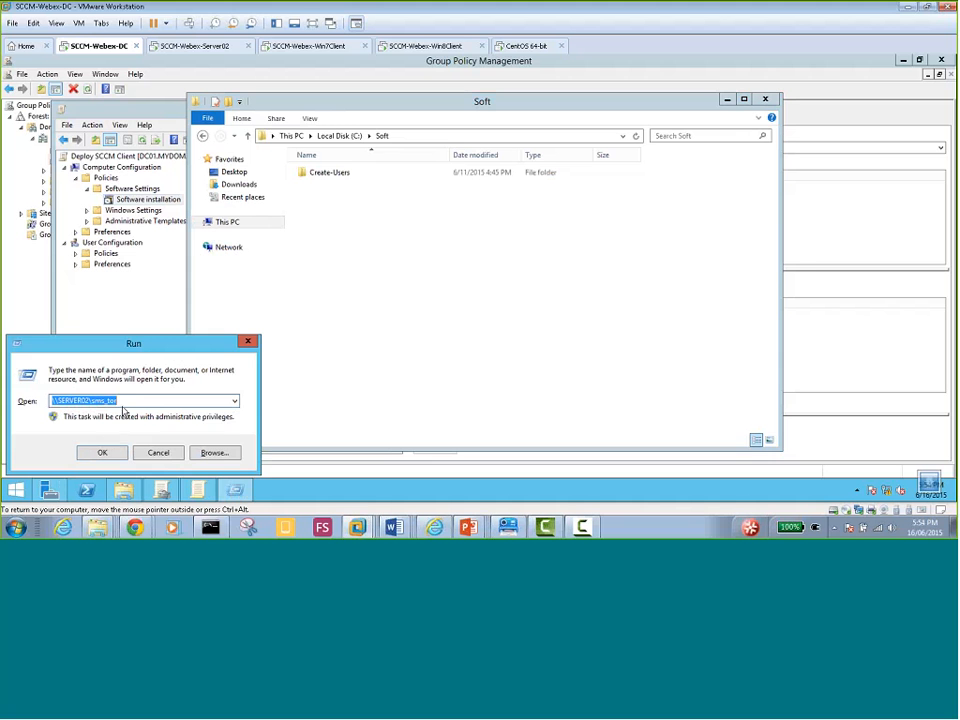
click(104, 453)
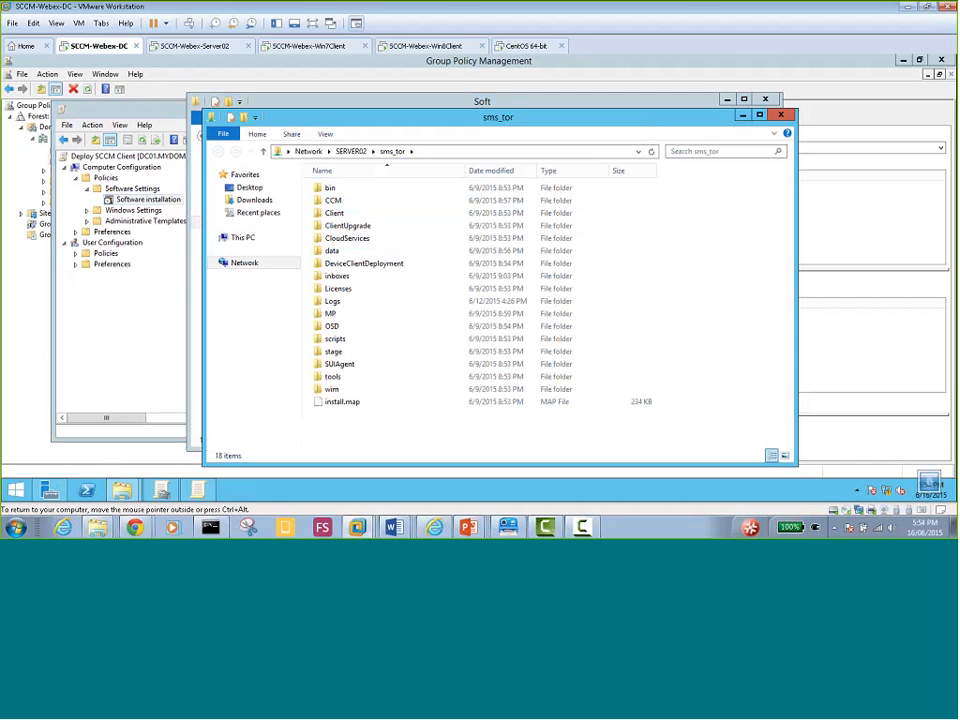
Browse to Client\x64, check the client installer's properties, then launch client.msi
click(345, 217)
double_click(345, 217)
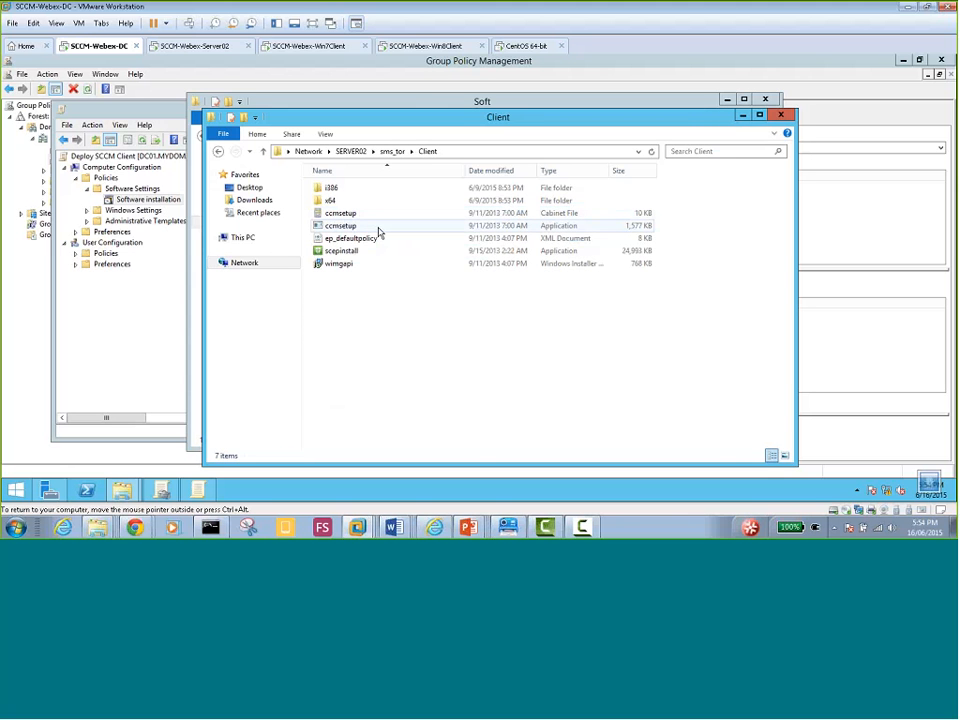
double_click(330, 201)
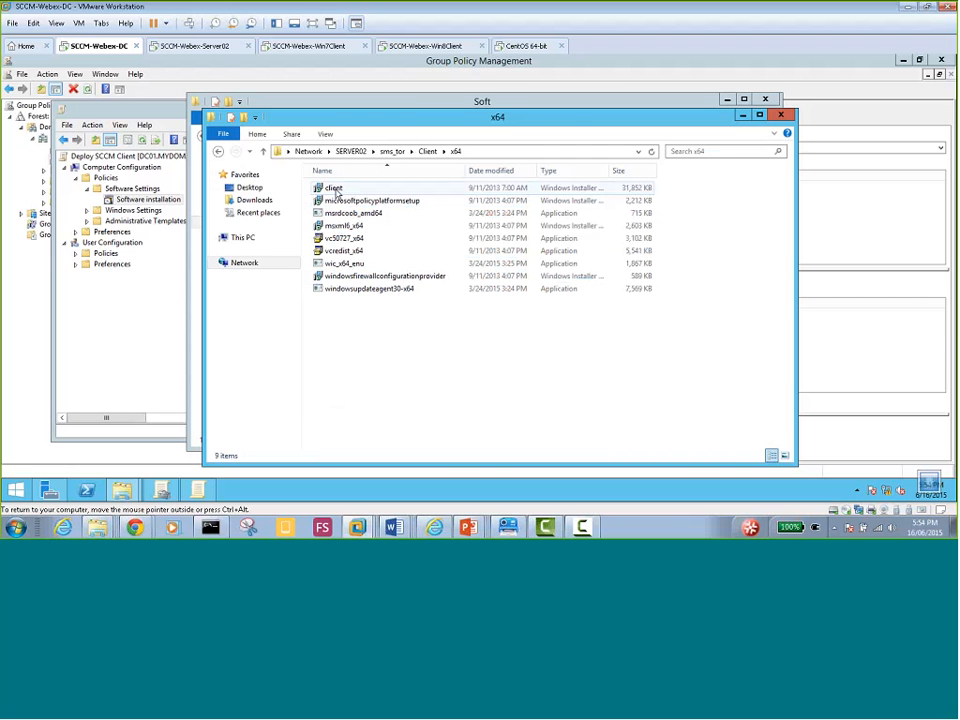
right_click(336, 193)
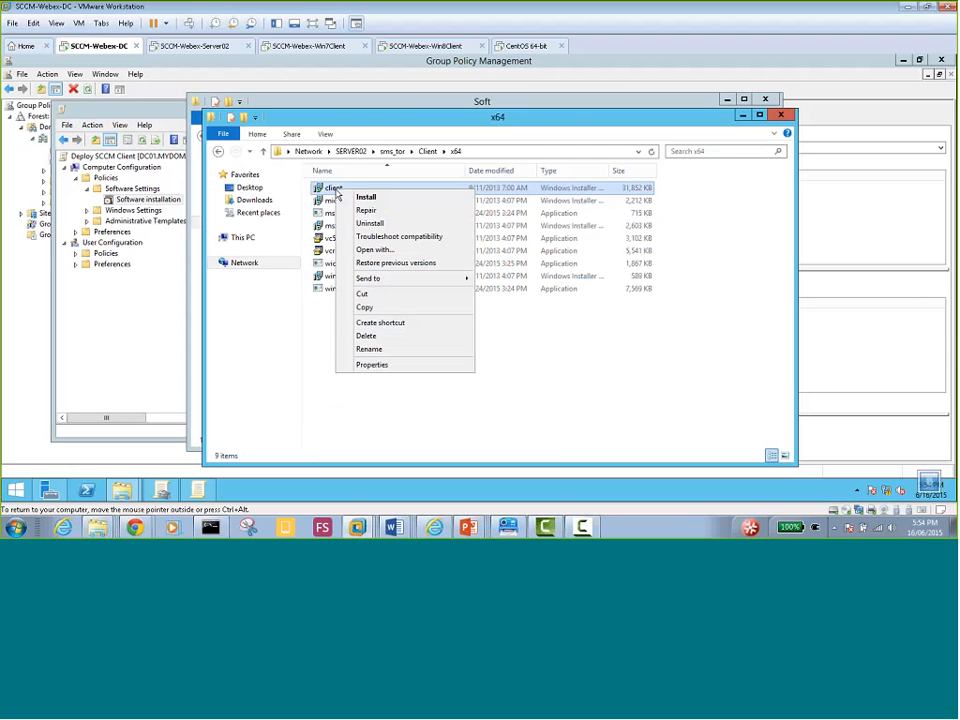
click(372, 365)
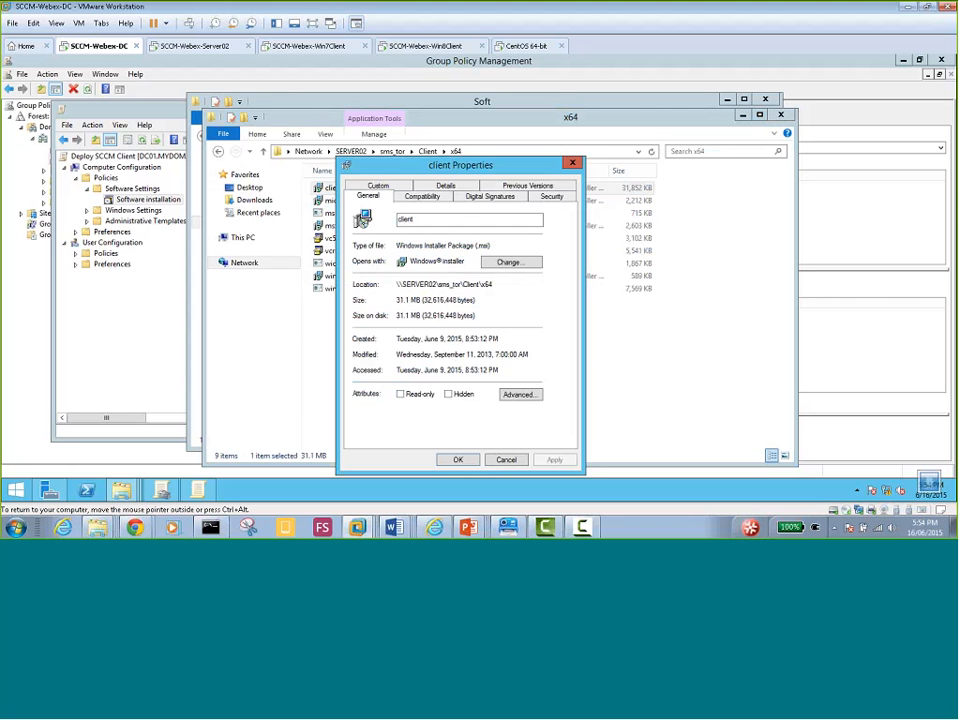
click(505, 460)
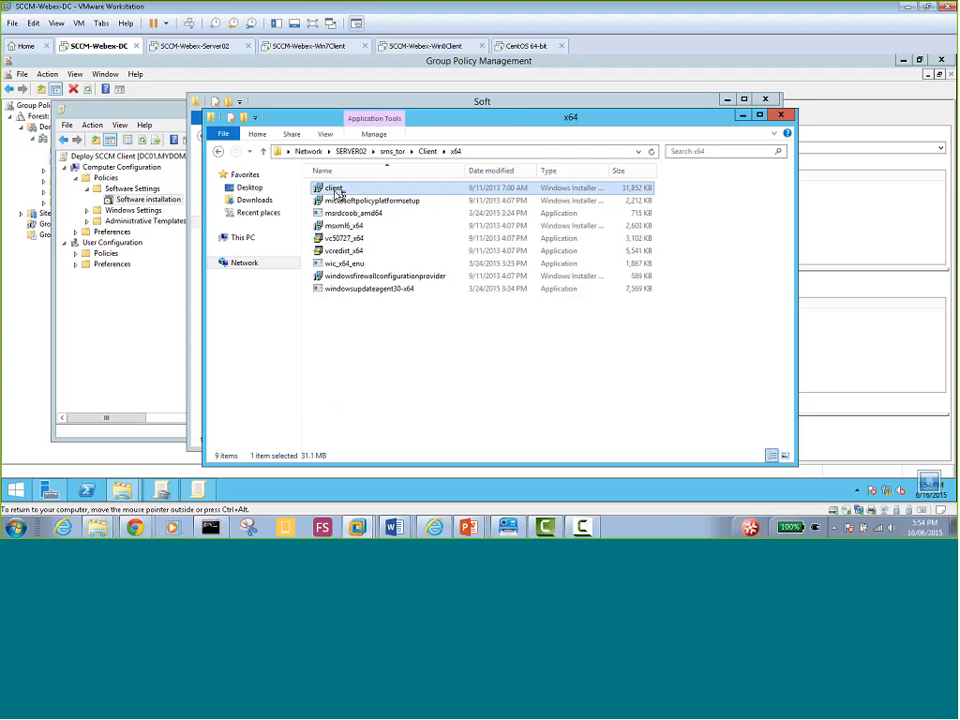
double_click(340, 190)
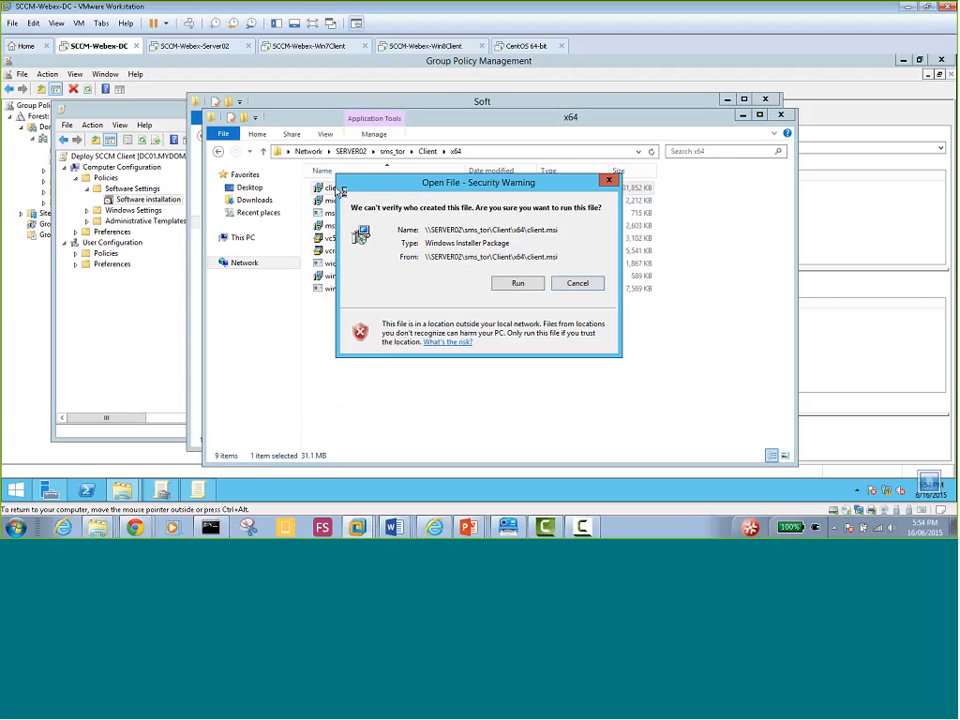
Run client.msi despite the security warning, then dismiss the error requiring setup through CcmSetup.exe
click(518, 284)
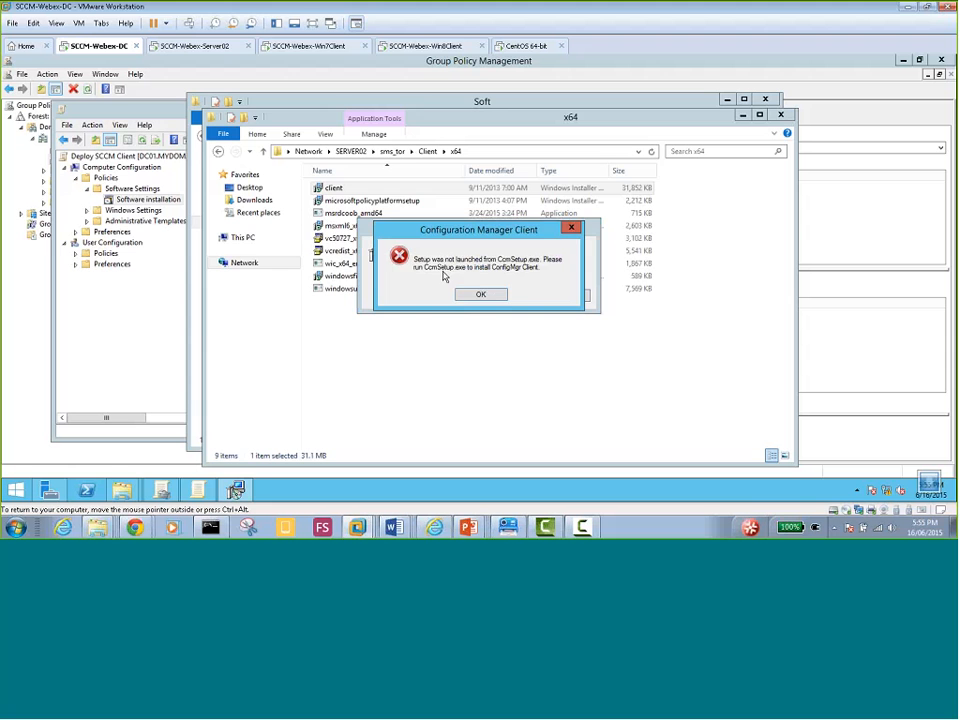
click(495, 295)
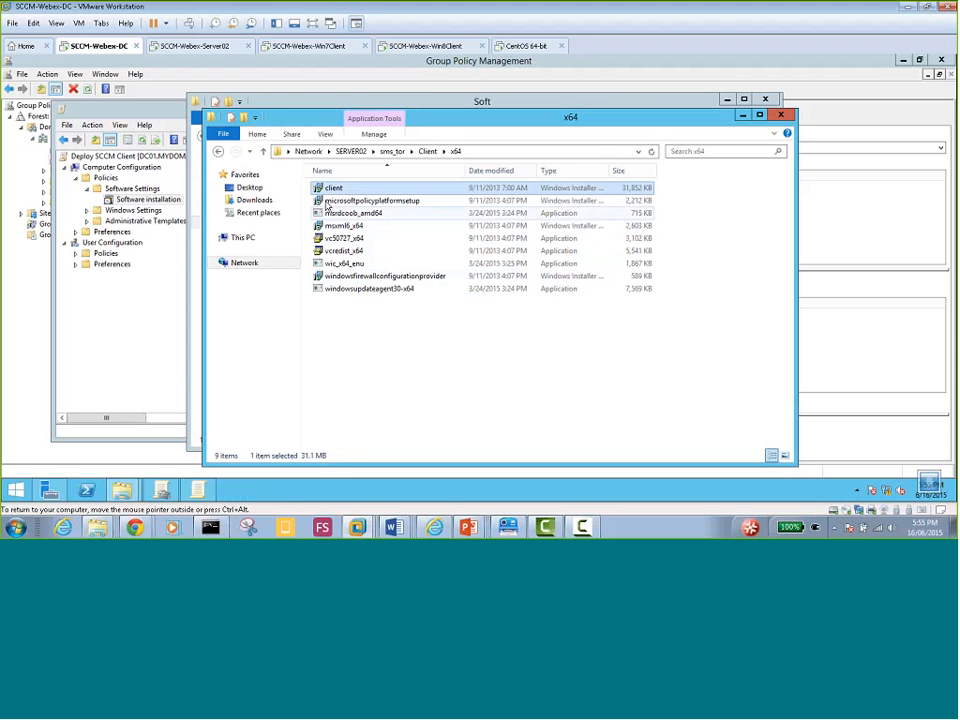
Go back to the Client folder and start renaming the ccmsetup application
click(427, 152)
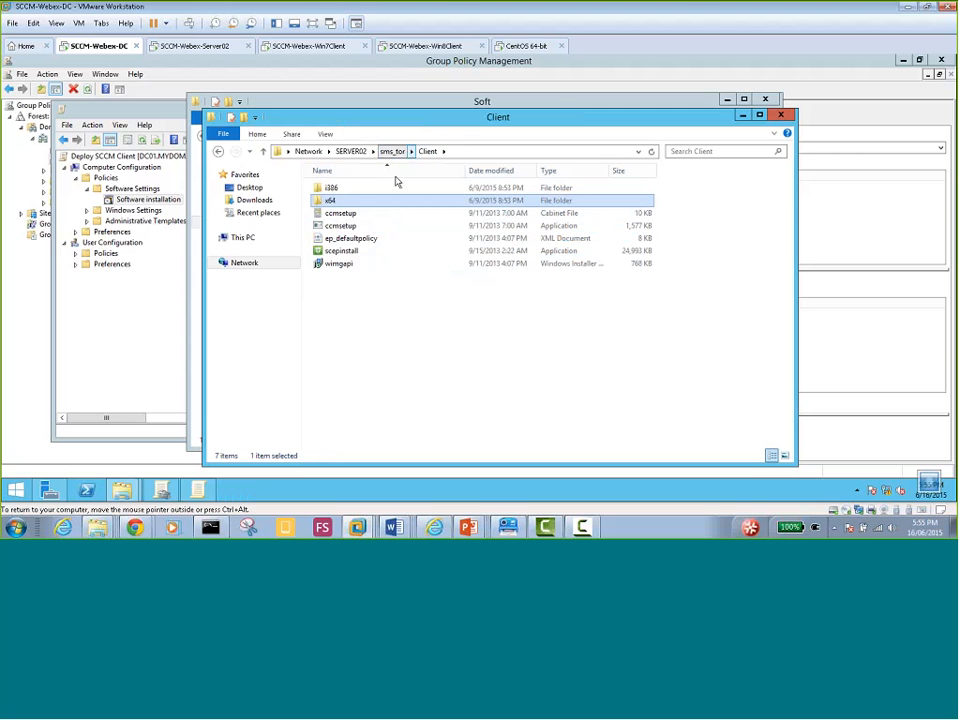
click(352, 228)
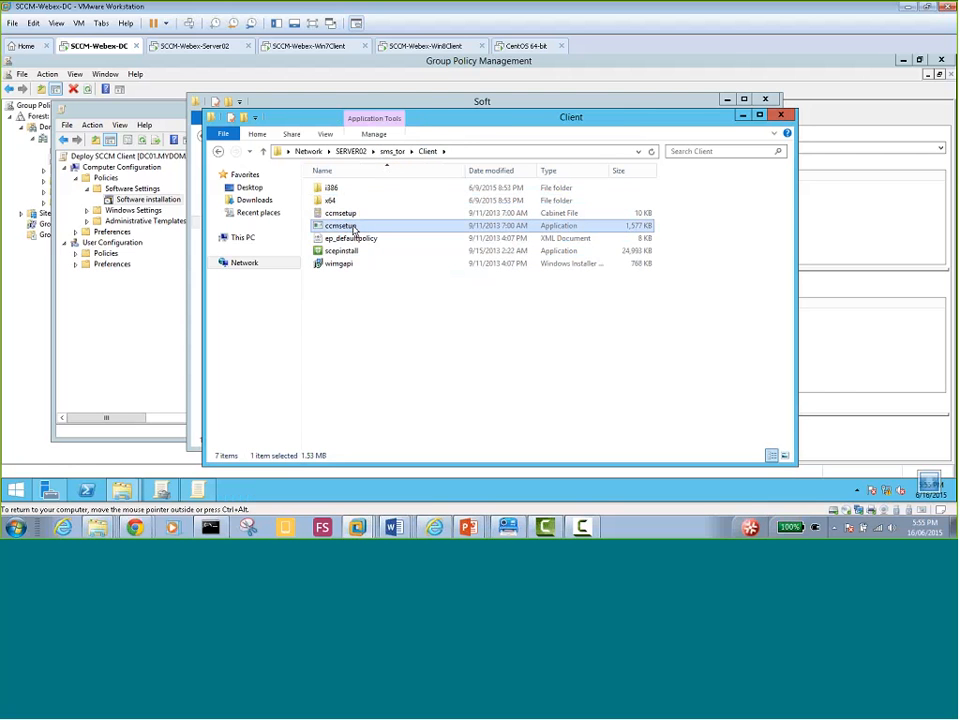
right_click(352, 230)
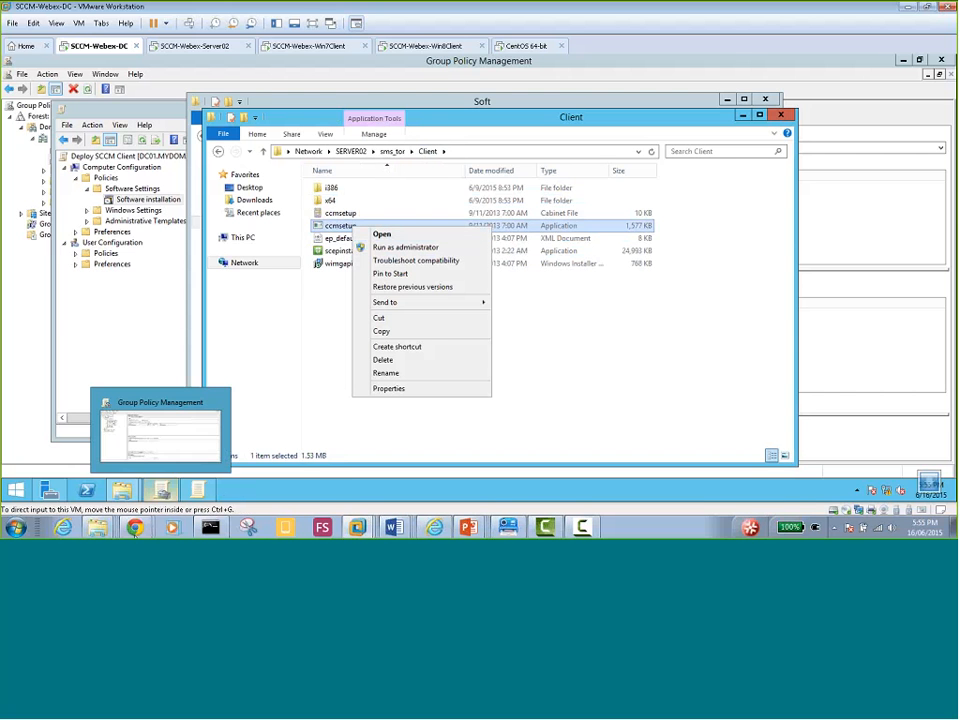
mouse_move(134, 525)
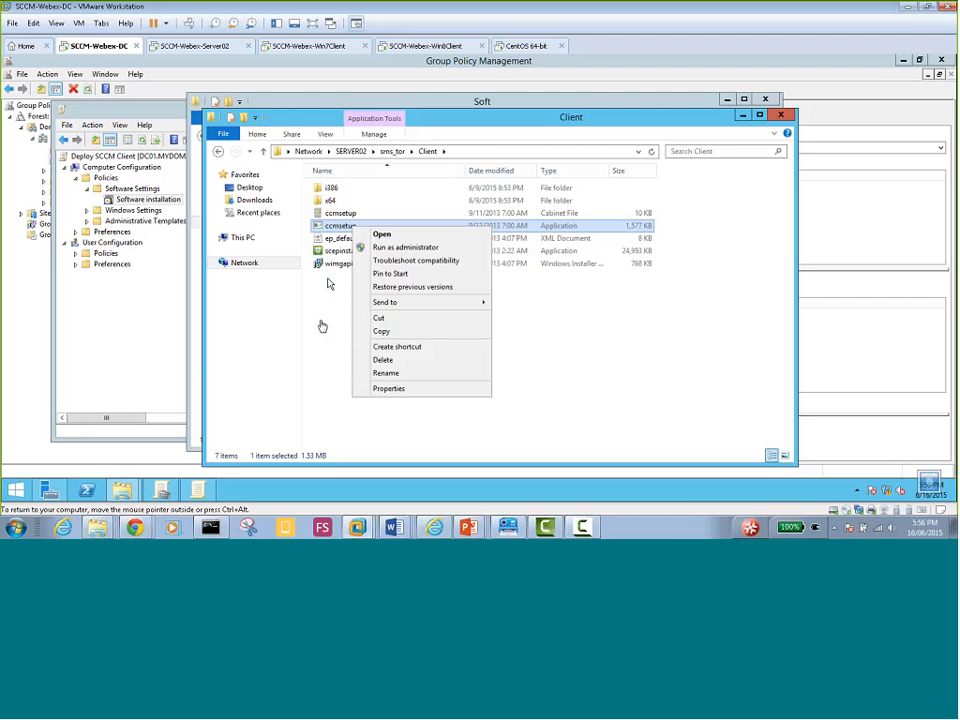
click(388, 373)
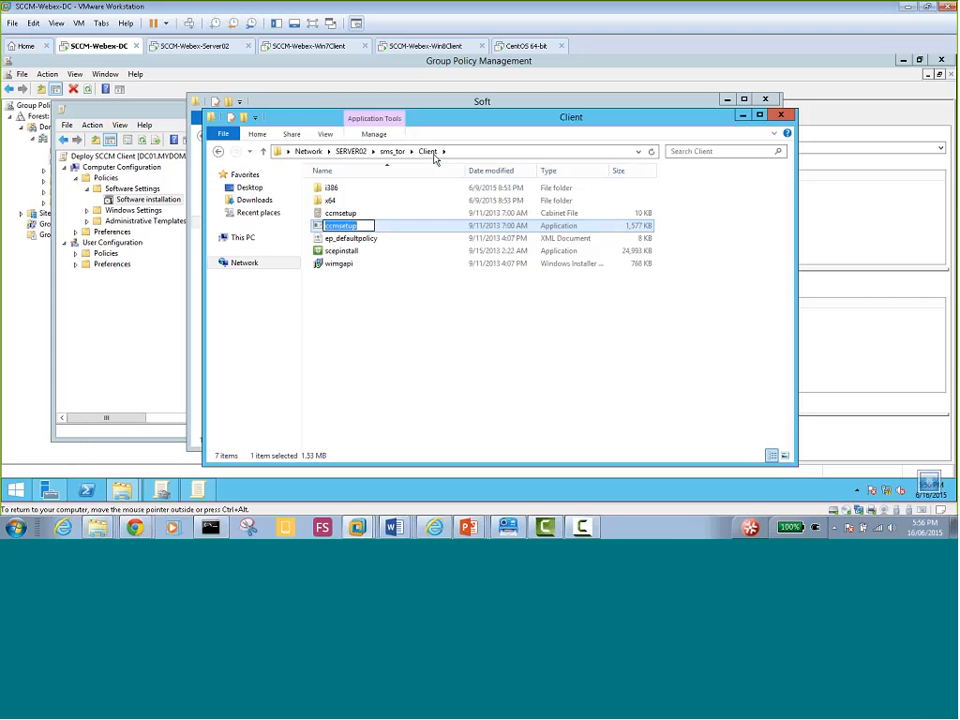
Search the sms_tor share for 'ccmsetup', then return to its top-level folder listing
click(392, 151)
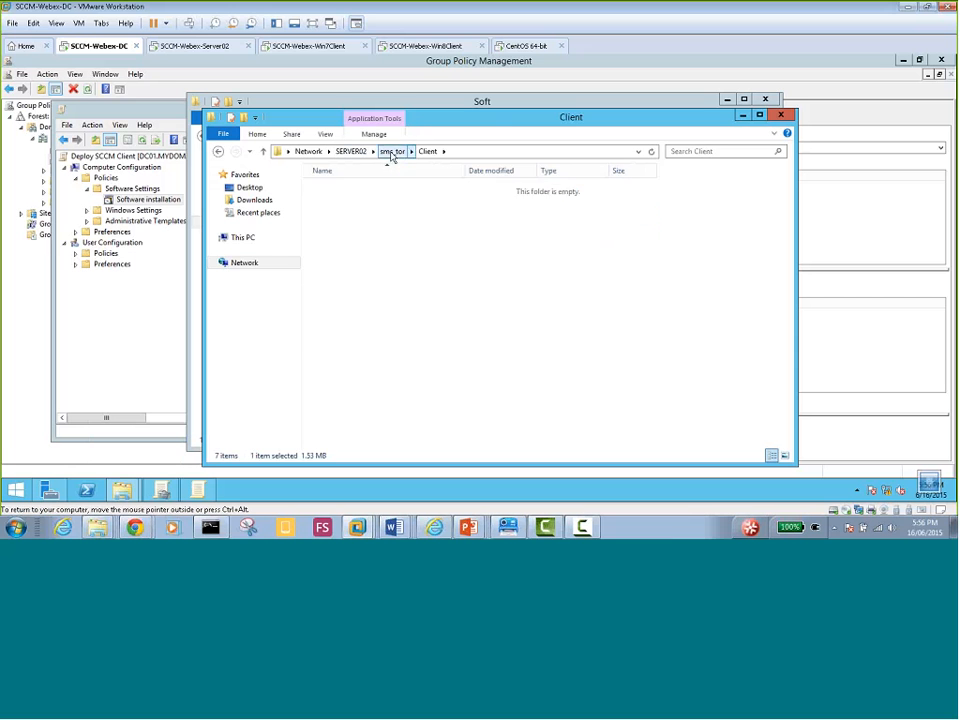
click(691, 152)
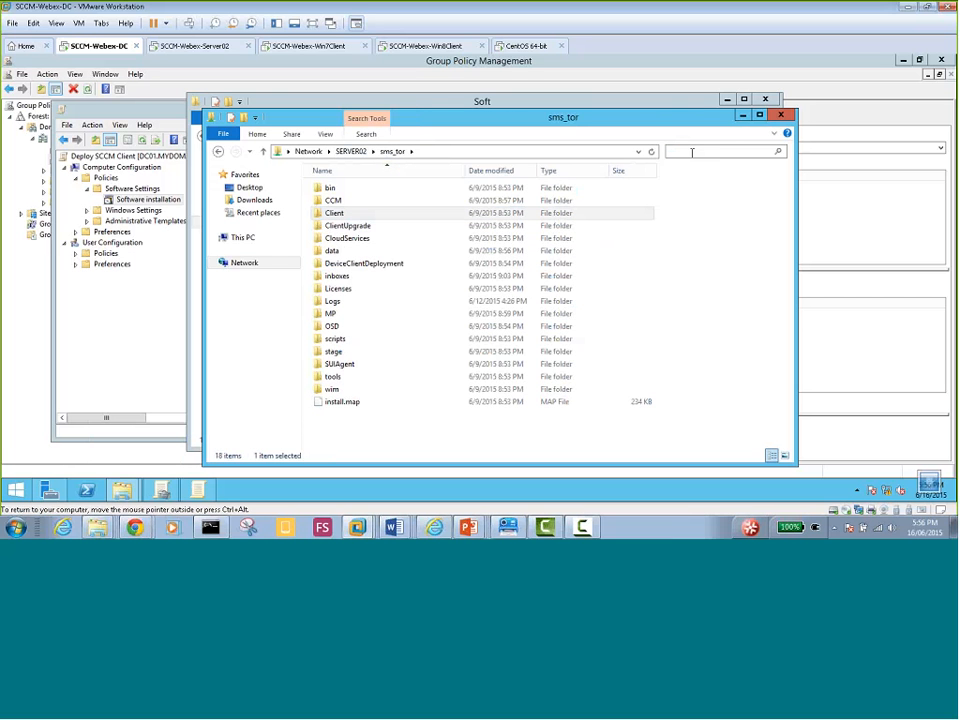
text(ccmsetup)
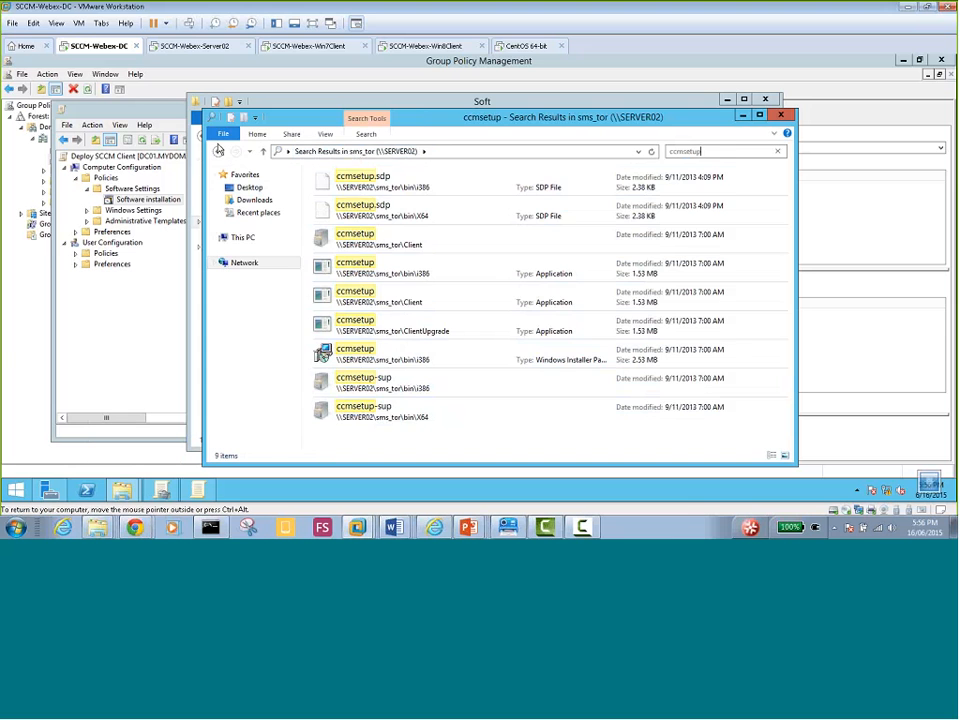
click(218, 153)
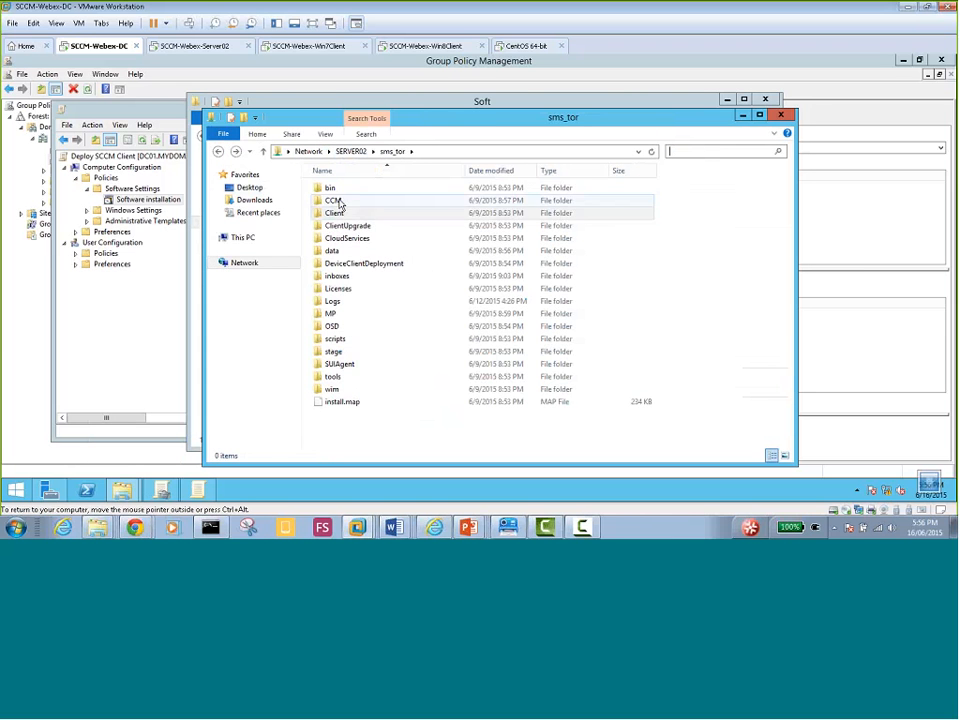
Browse the share's CCM and Incoming folders, then return to the sms_tor root
double_click(335, 200)
double_click(352, 190)
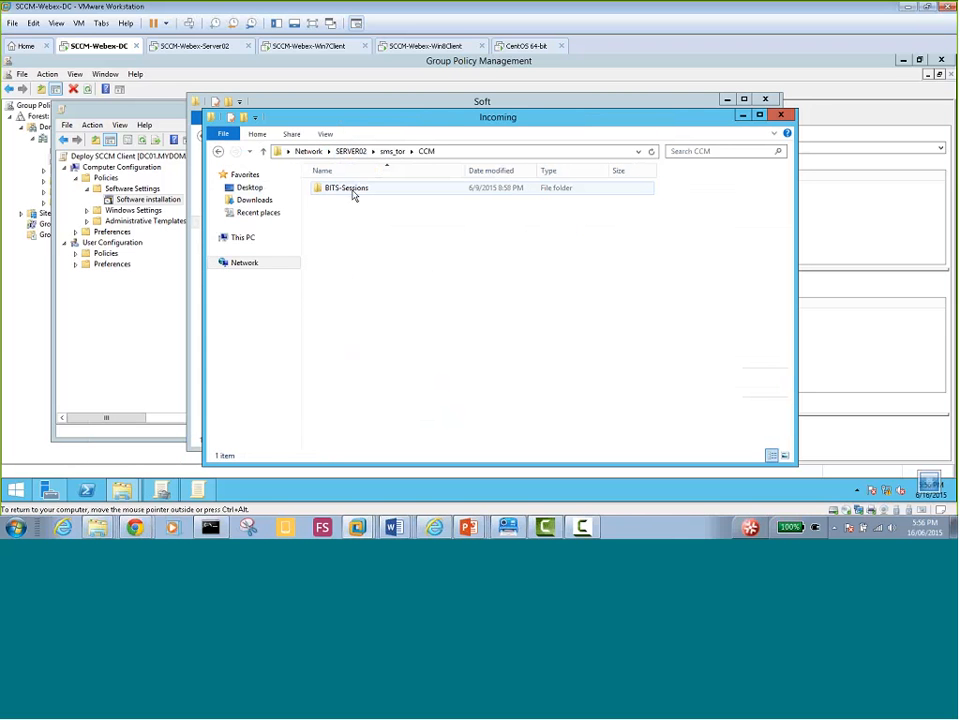
click(427, 151)
click(392, 151)
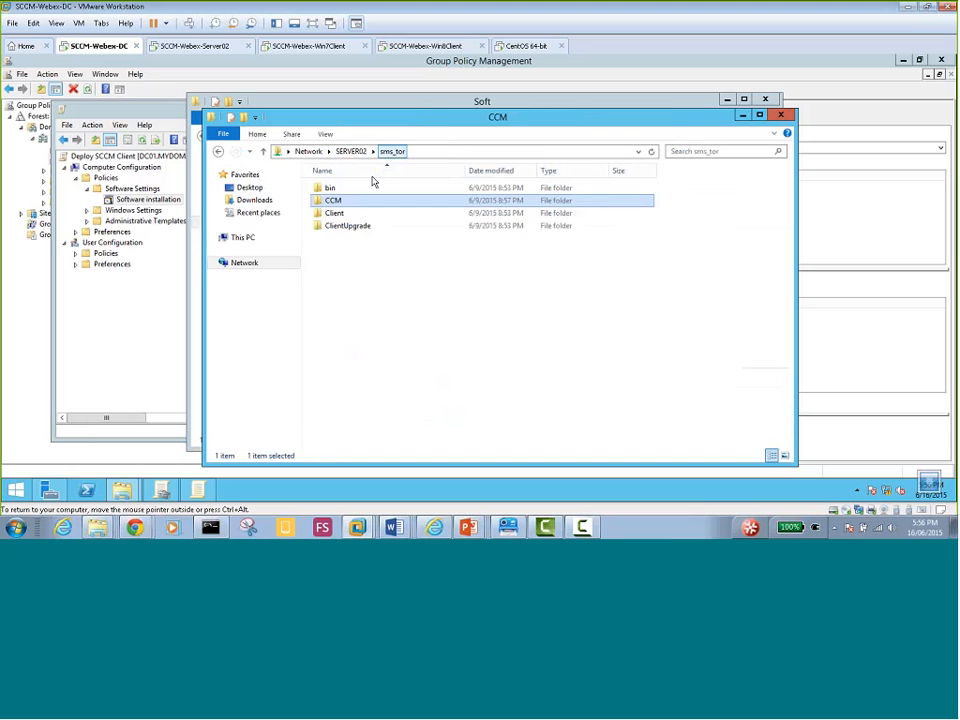
click(336, 213)
Check the Client x64 and i386 folders, then open the local Local Disk (C:)
double_click(341, 216)
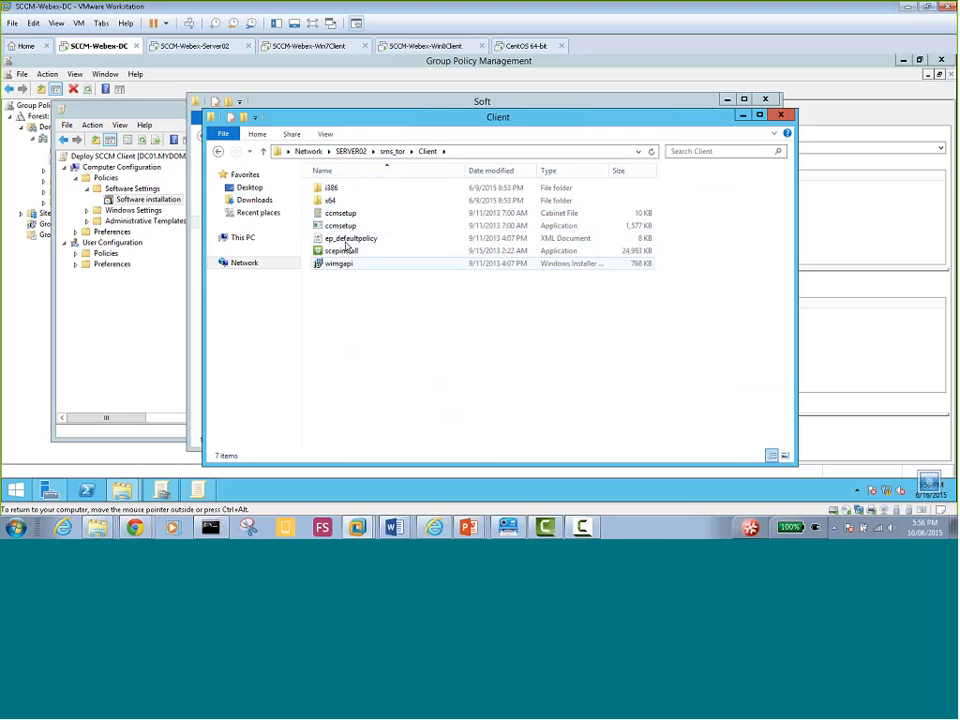
double_click(330, 200)
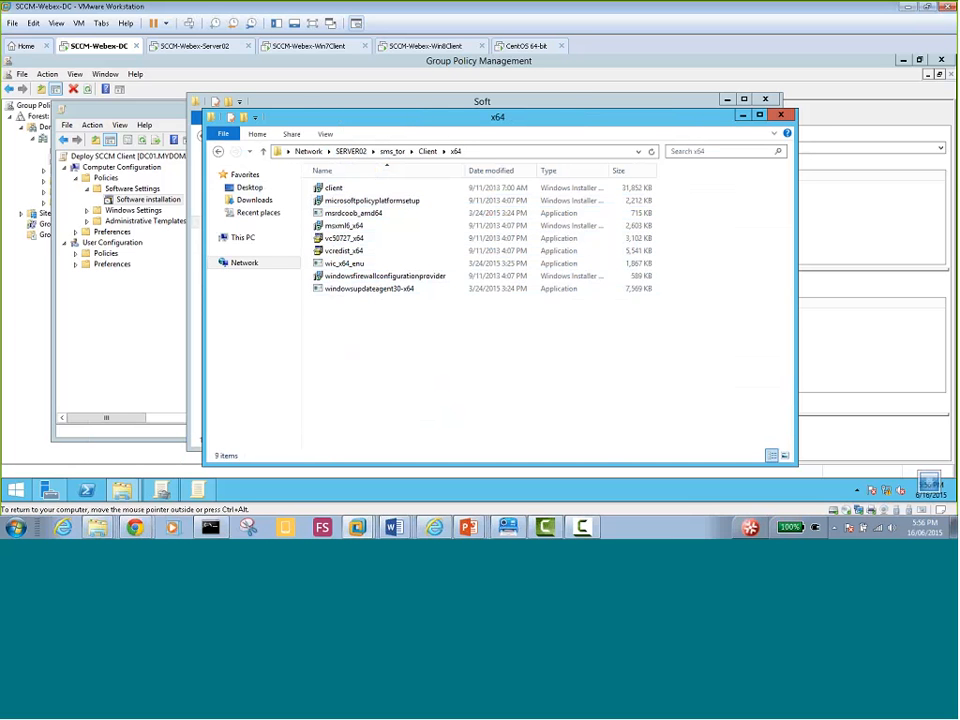
click(427, 151)
double_click(357, 187)
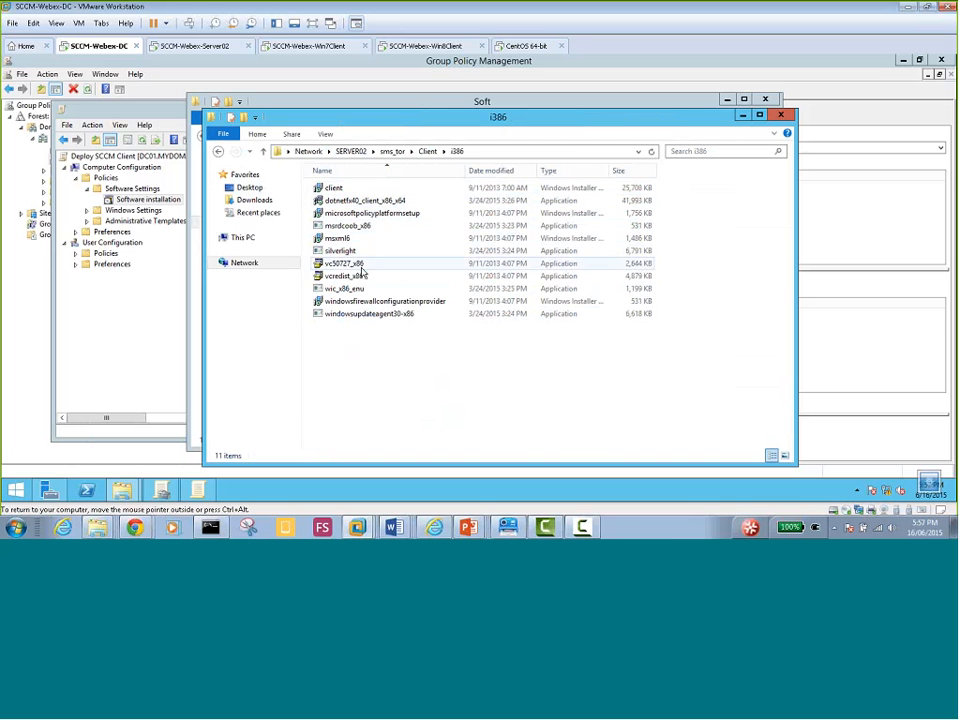
click(392, 151)
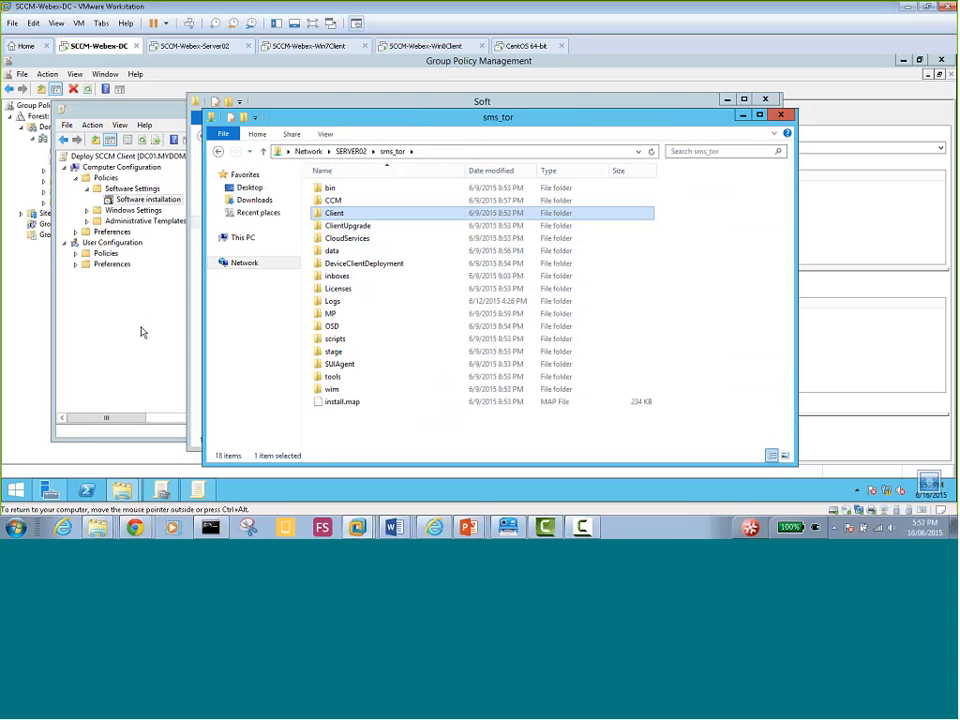
click(243, 238)
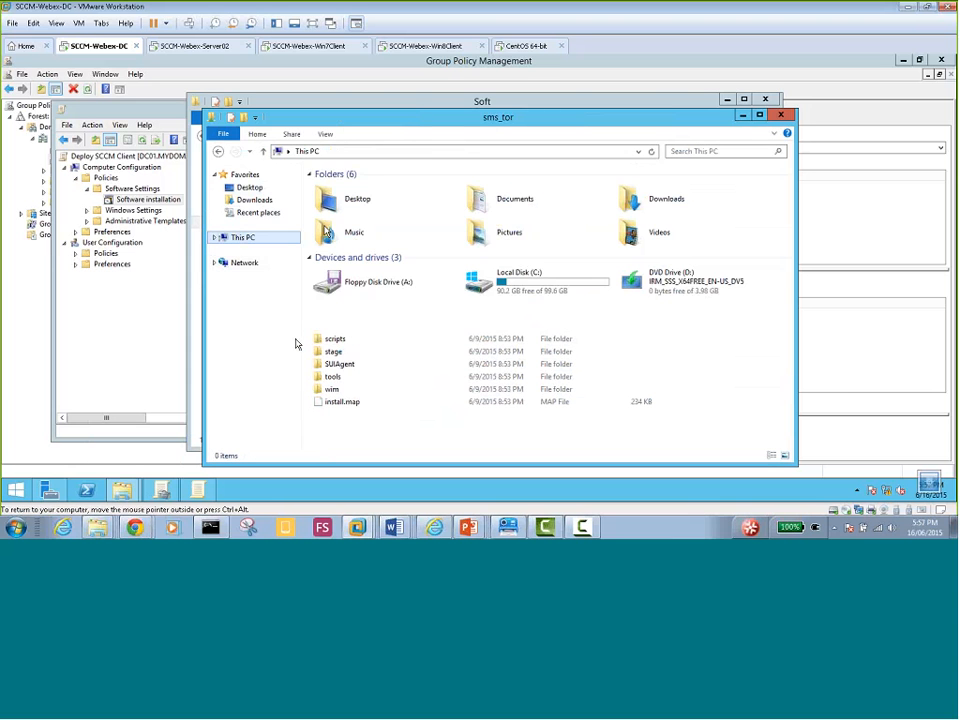
double_click(514, 285)
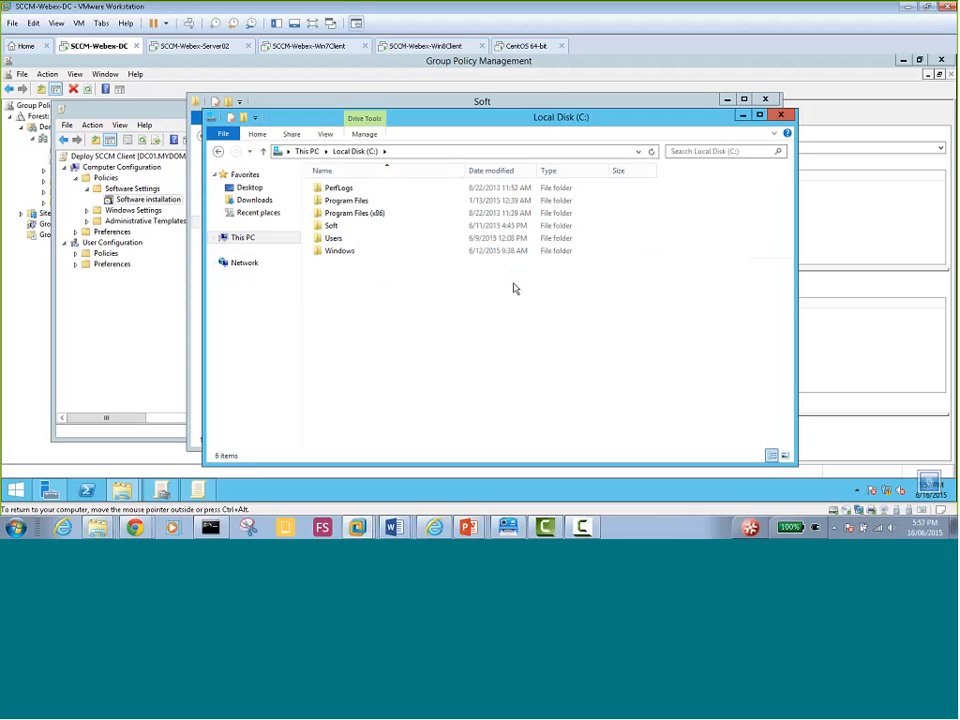
On SCCM-Webex-Server02, open the Client folder under Microsoft Configuration Manager
click(195, 46)
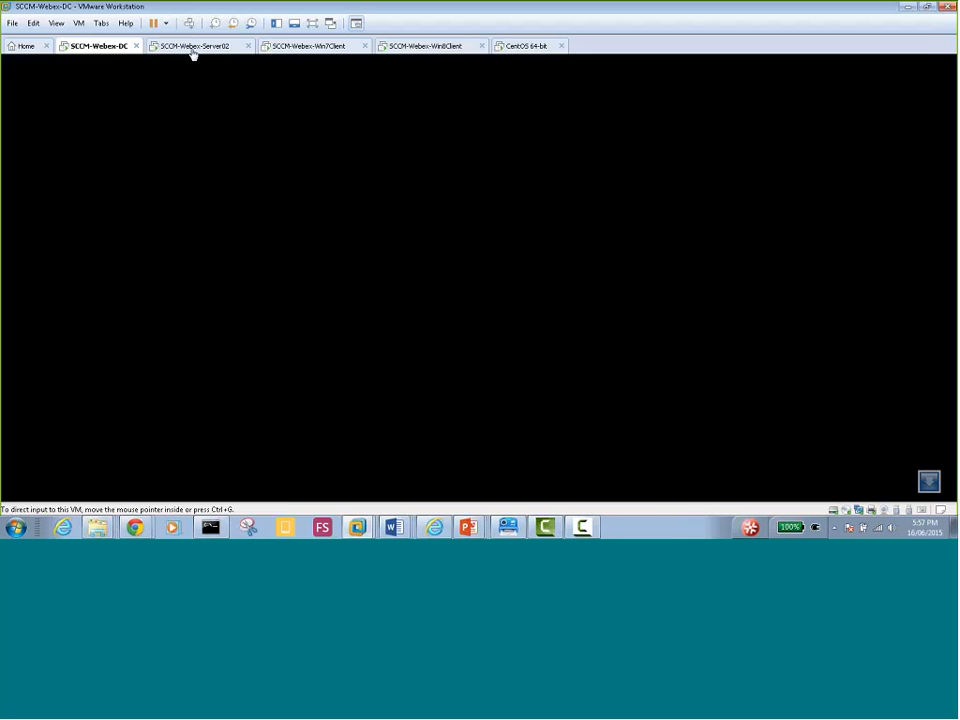
click(125, 493)
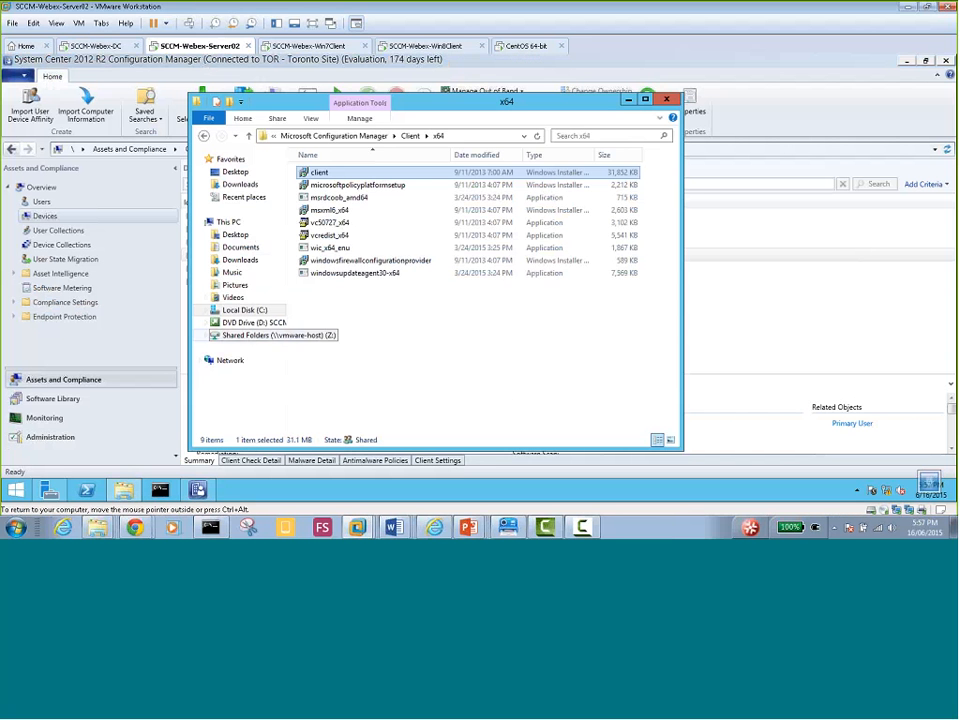
click(333, 136)
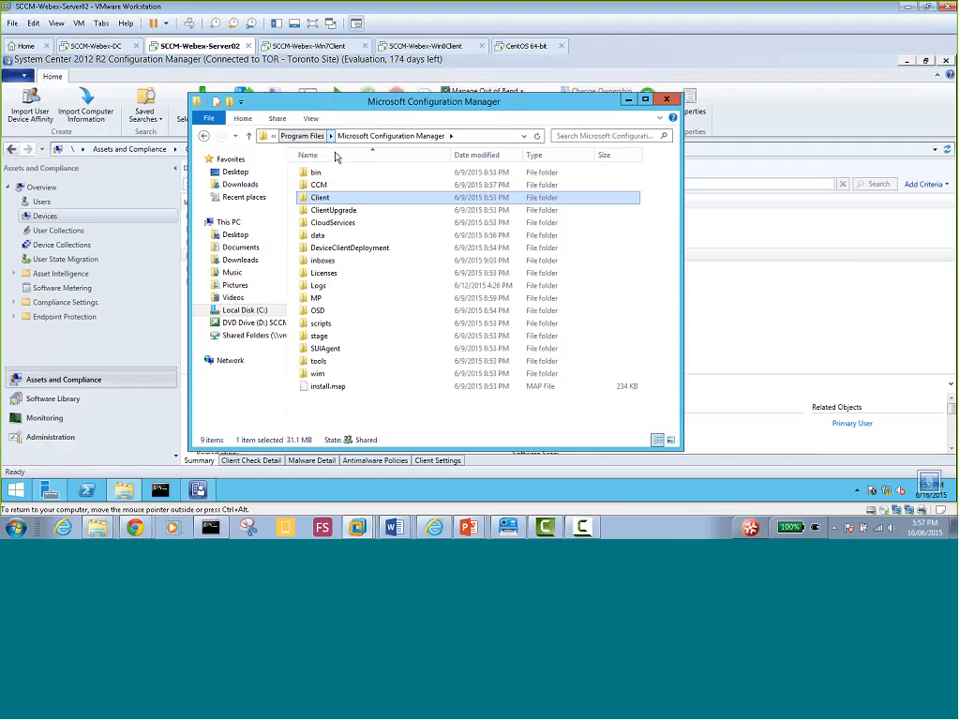
double_click(322, 200)
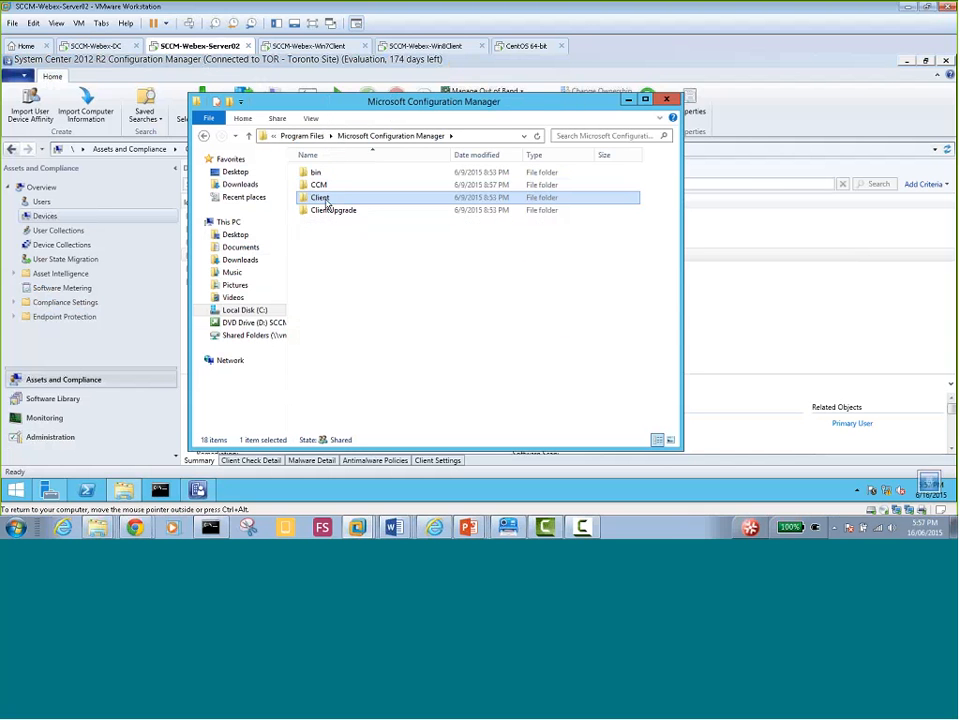
click(500, 136)
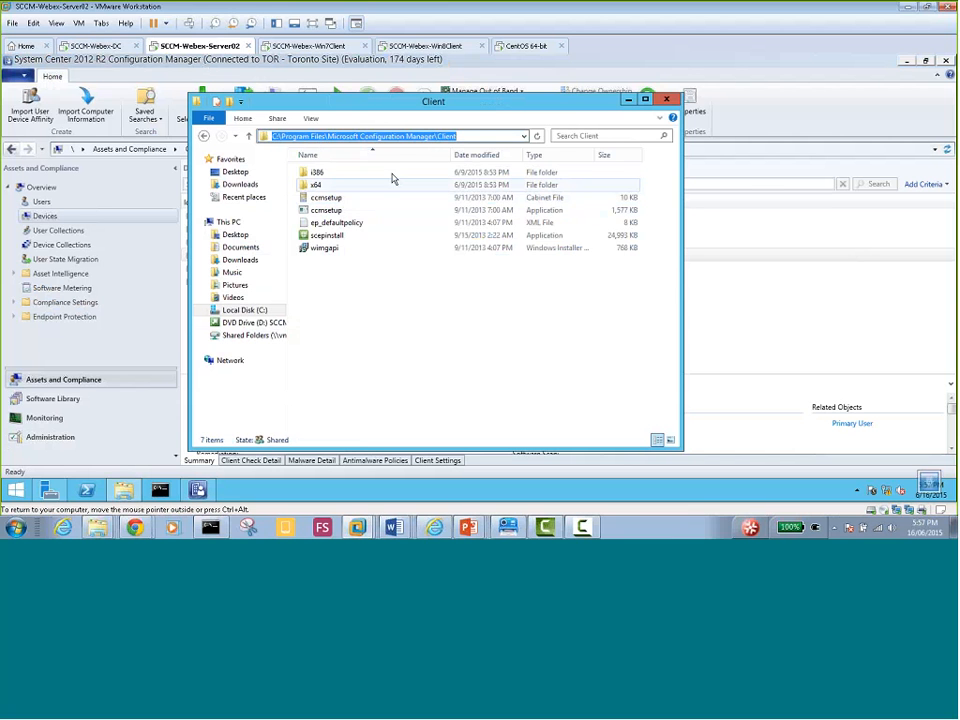
Search the Client folder for CCMsetup*.msi, then CCMsetup.msi, and return to its listing
click(576, 136)
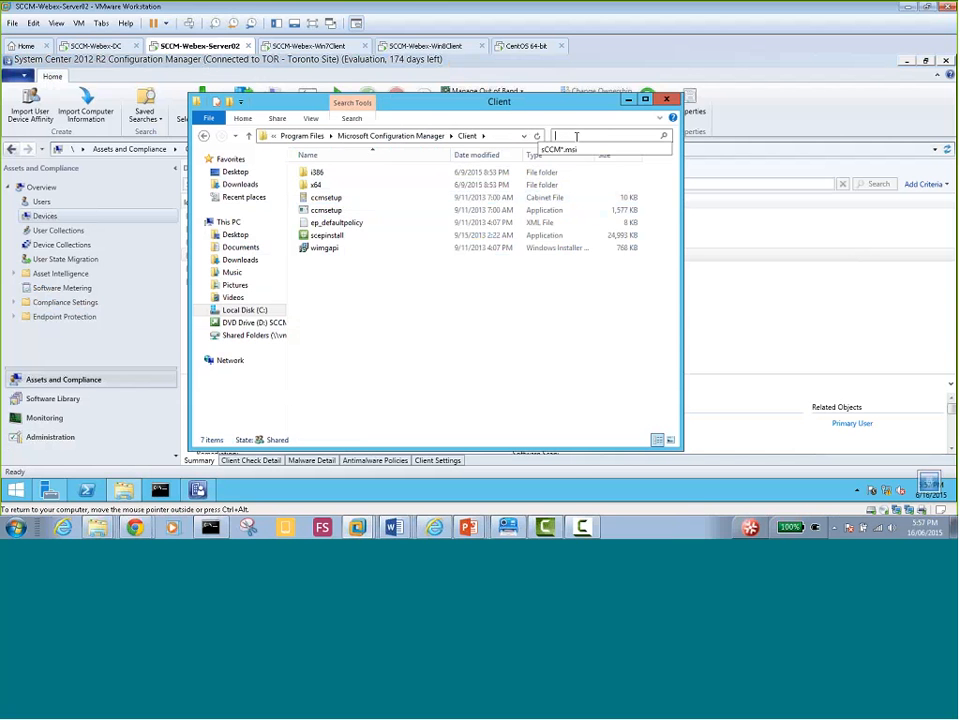
text(CCM)
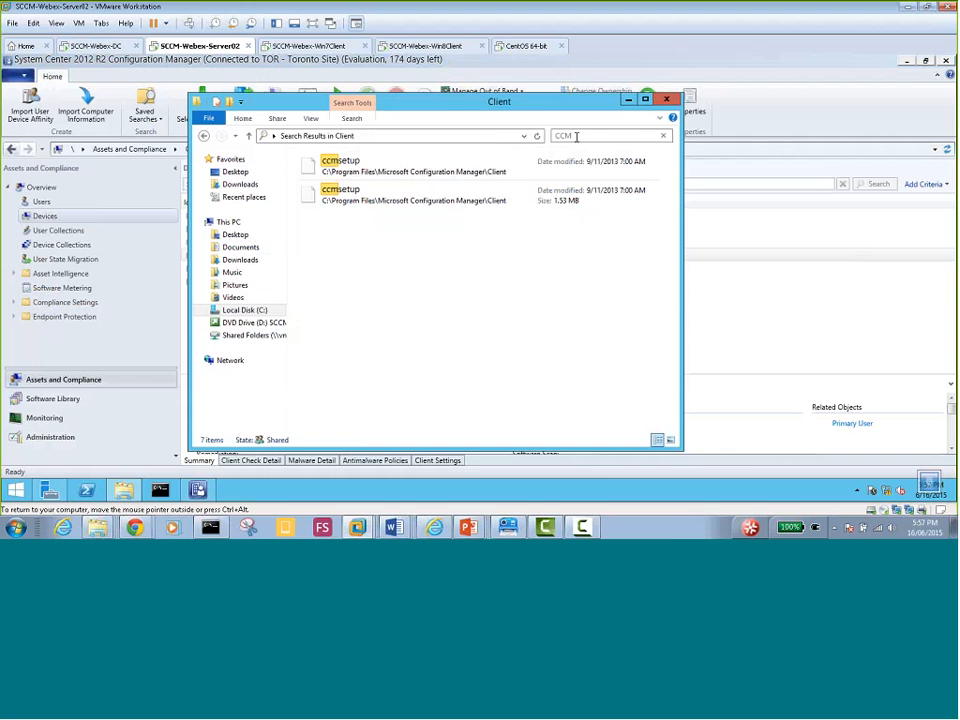
text(setup)
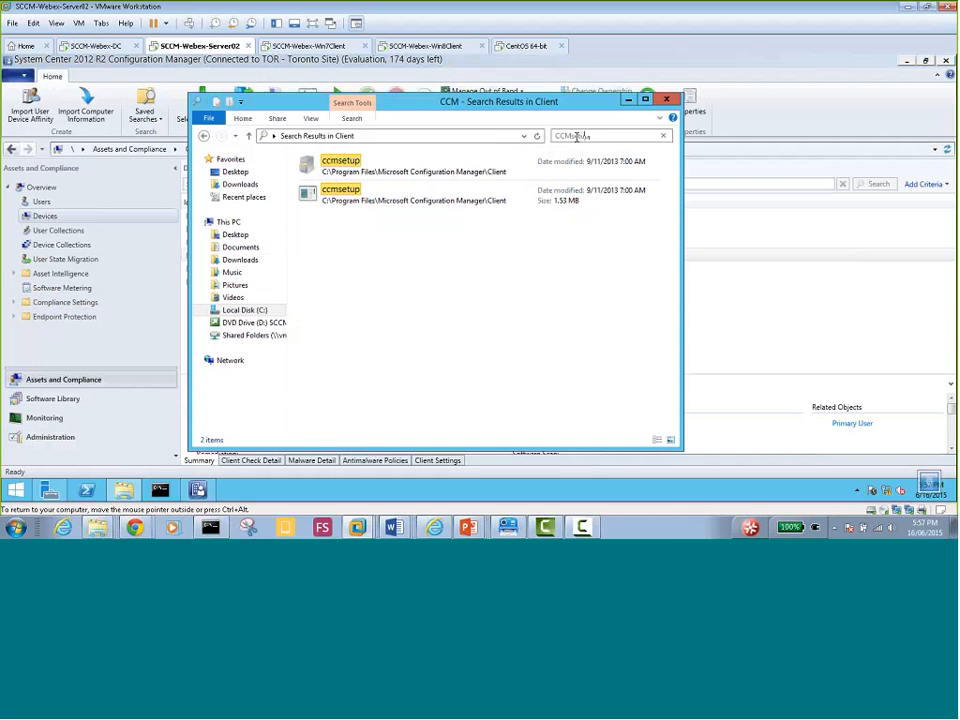
text(*.)
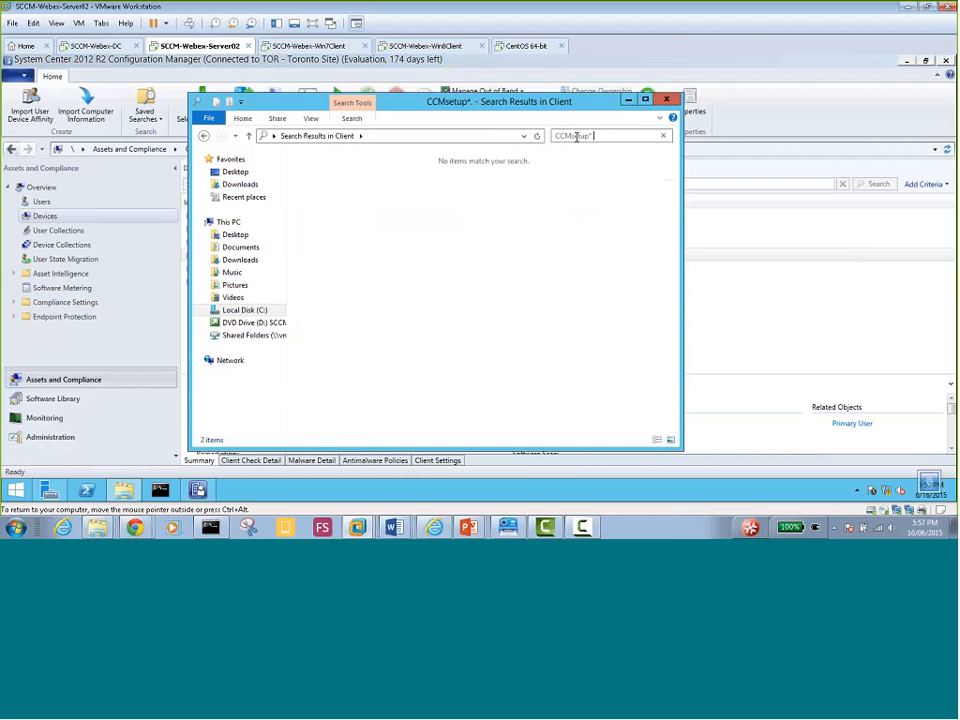
text(msi)
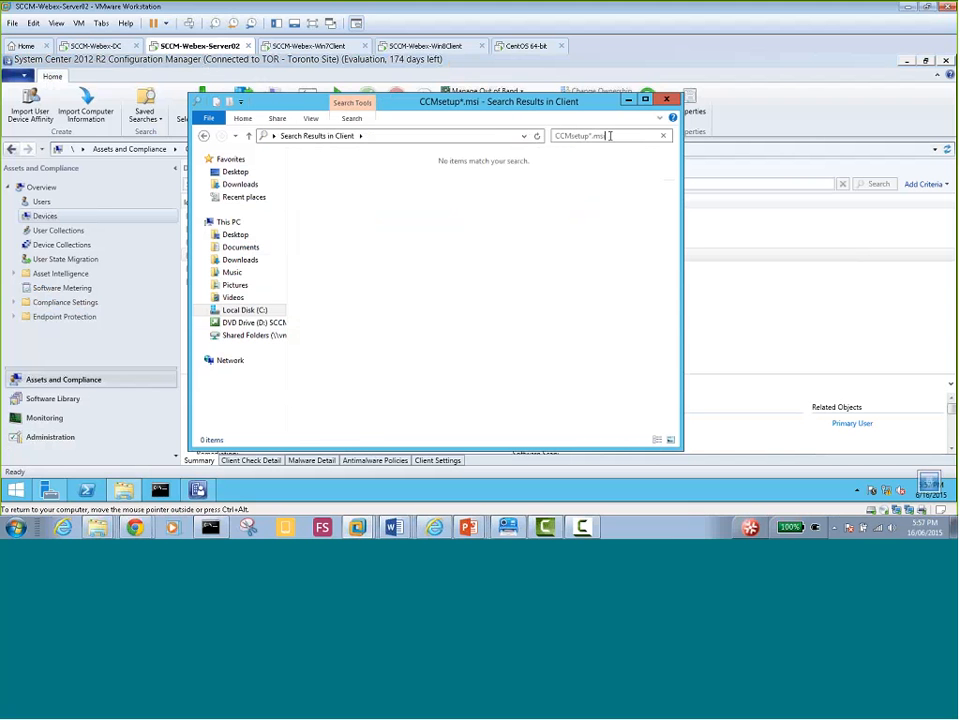
key(Left)
key(Left)
key(Left)
key(Left)
key(Left)
key(Delete)
key(Delete)
text(.)
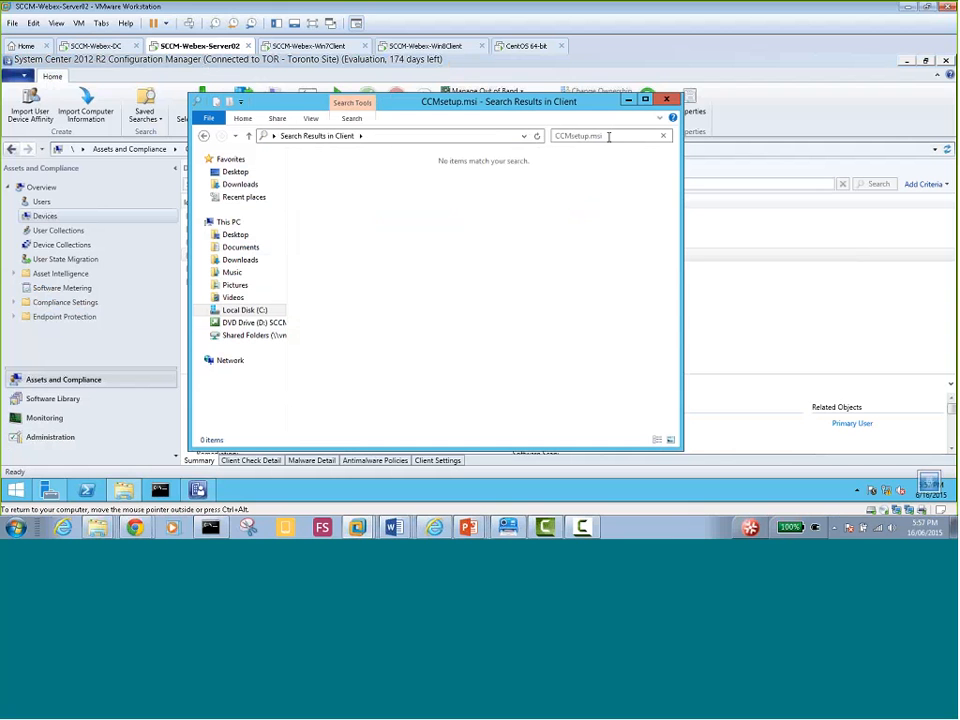
key(ctrl+a)
key(ctrl+c)
click(204, 134)
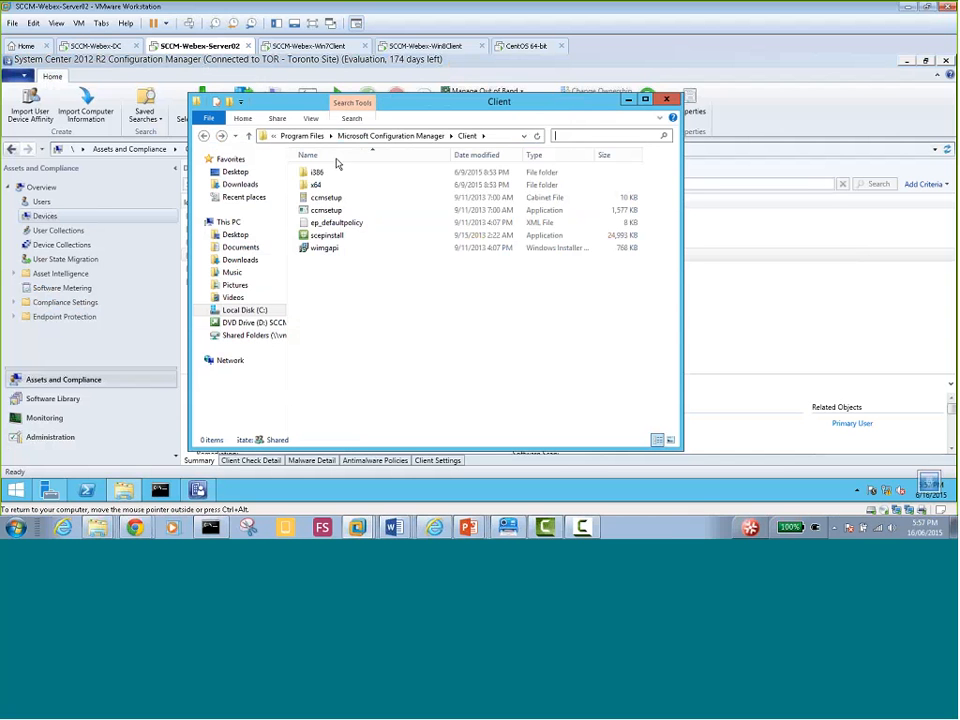
Search Microsoft Configuration Manager for CCMsetup.msi and copy the ccmsetup file found in bin\i386
click(400, 136)
click(590, 136)
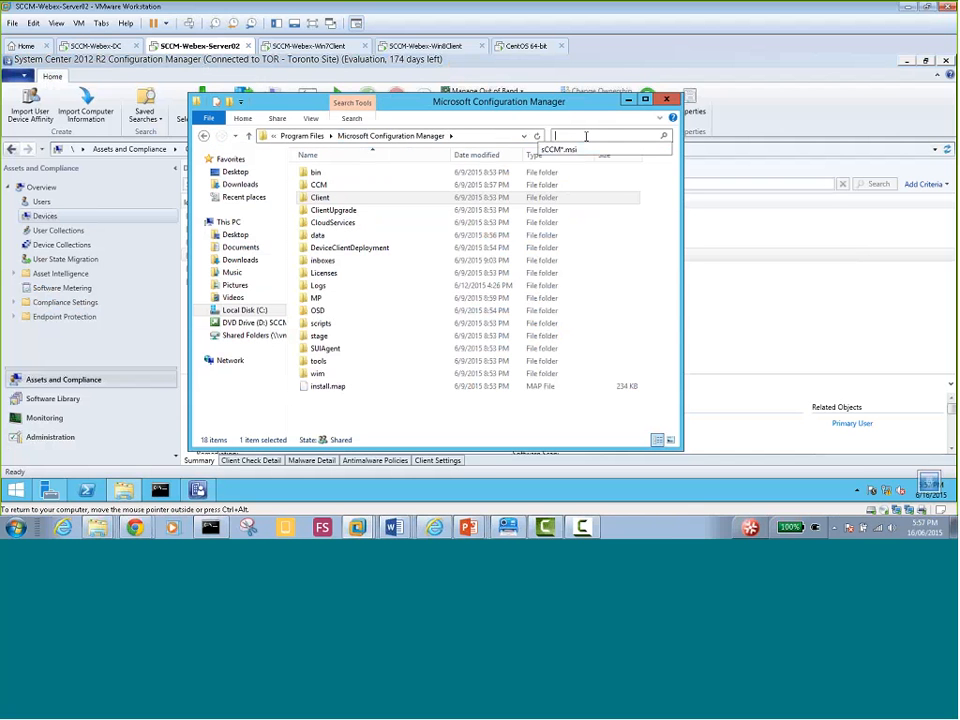
key(ctrl+v)
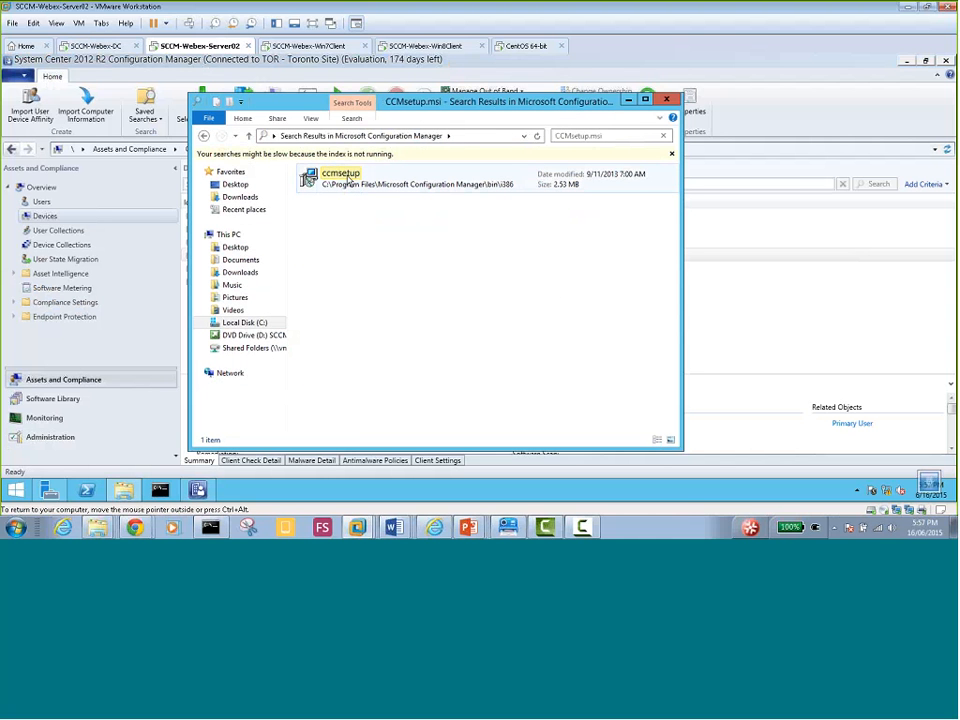
right_click(349, 178)
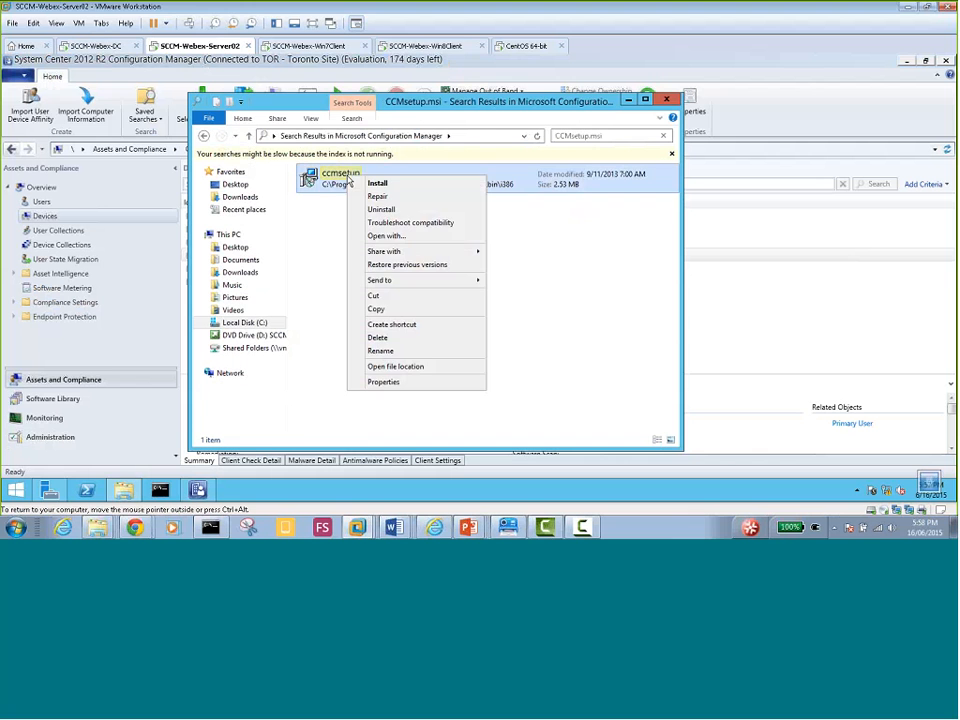
click(393, 311)
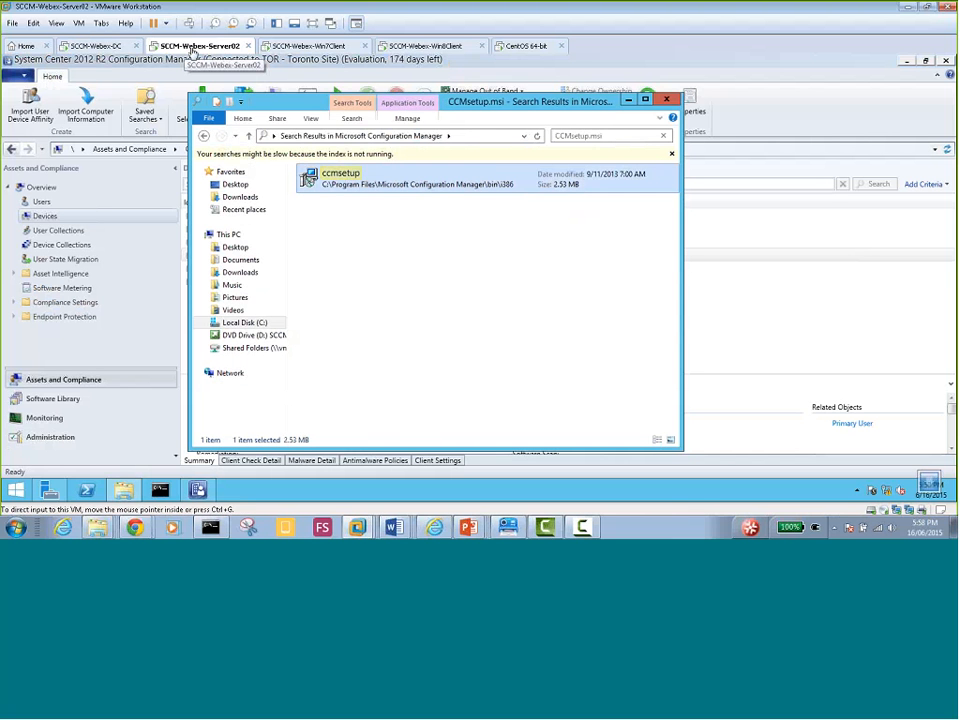
click(195, 492)
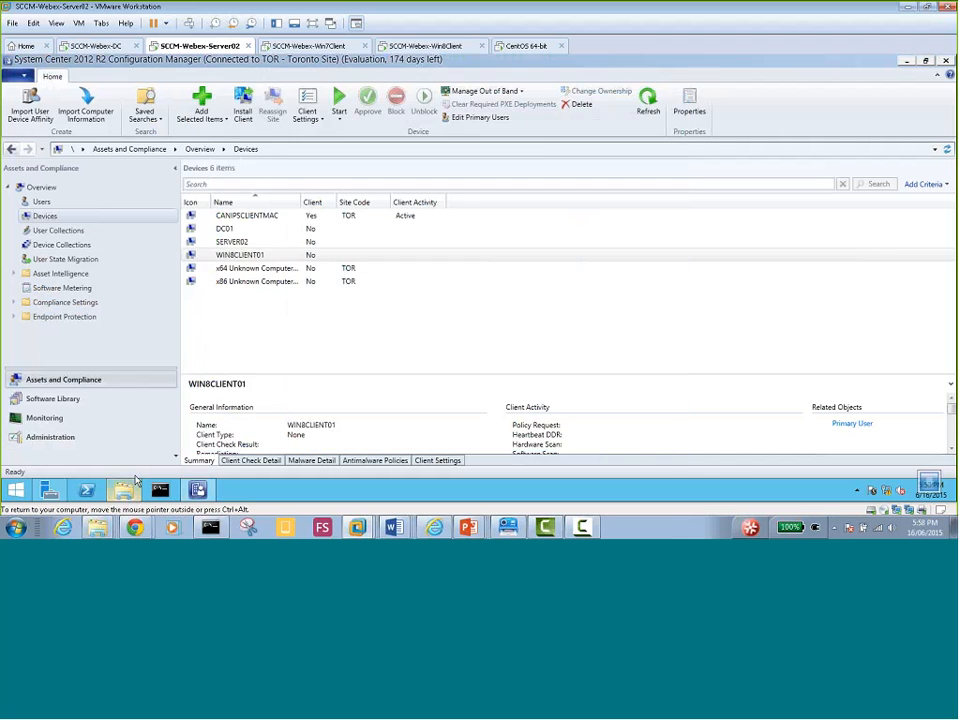
click(121, 494)
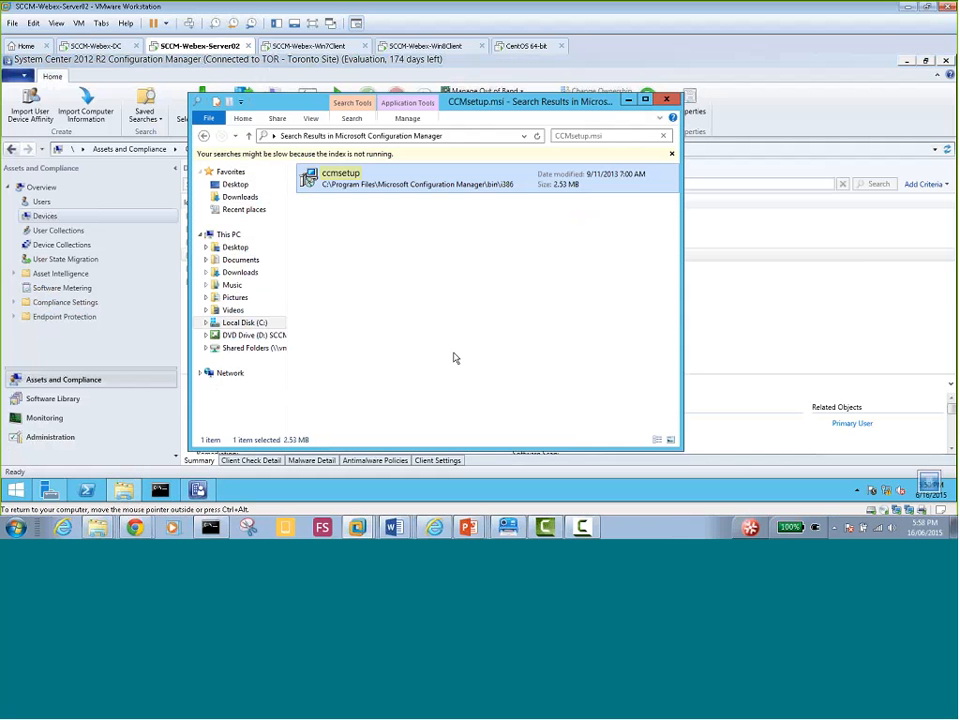
Paste the copied ccmsetup into C:\Software, then cut it from there
key(super+e)
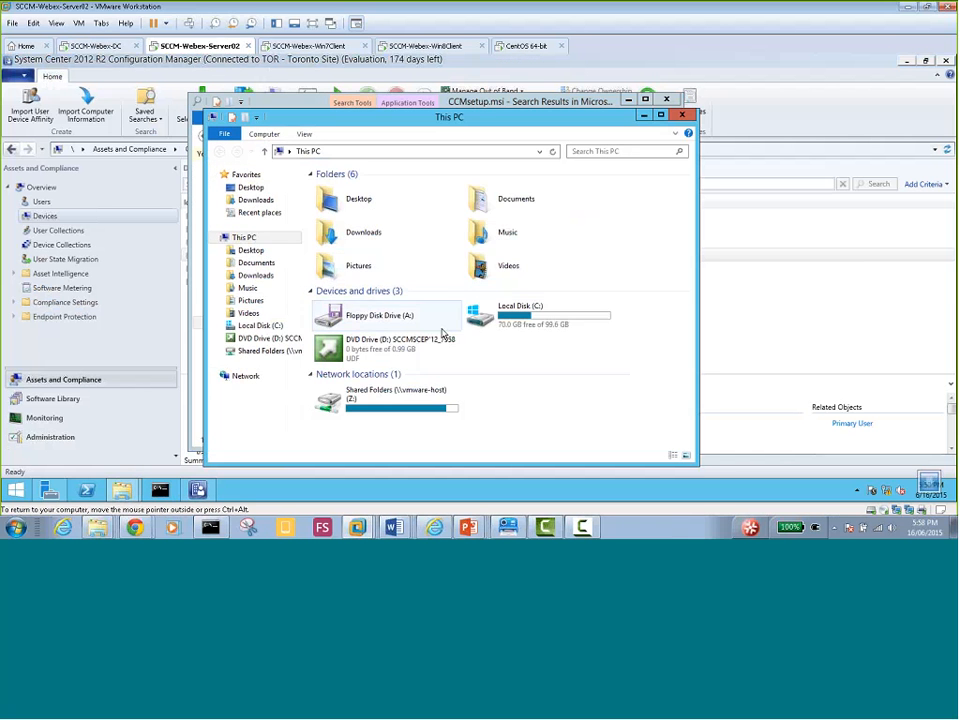
double_click(560, 368)
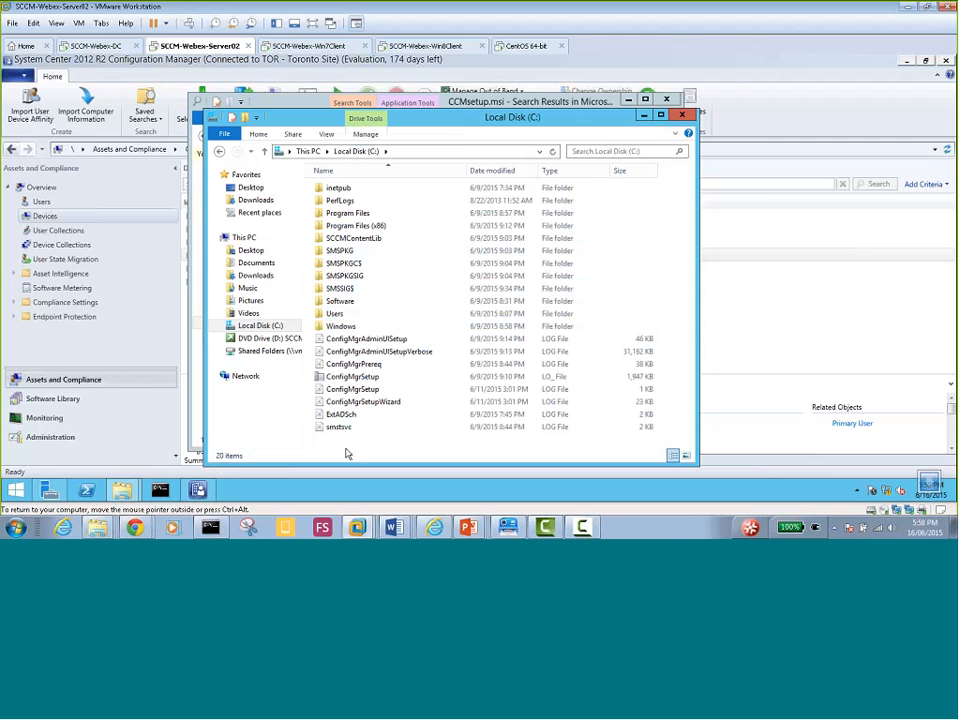
double_click(340, 301)
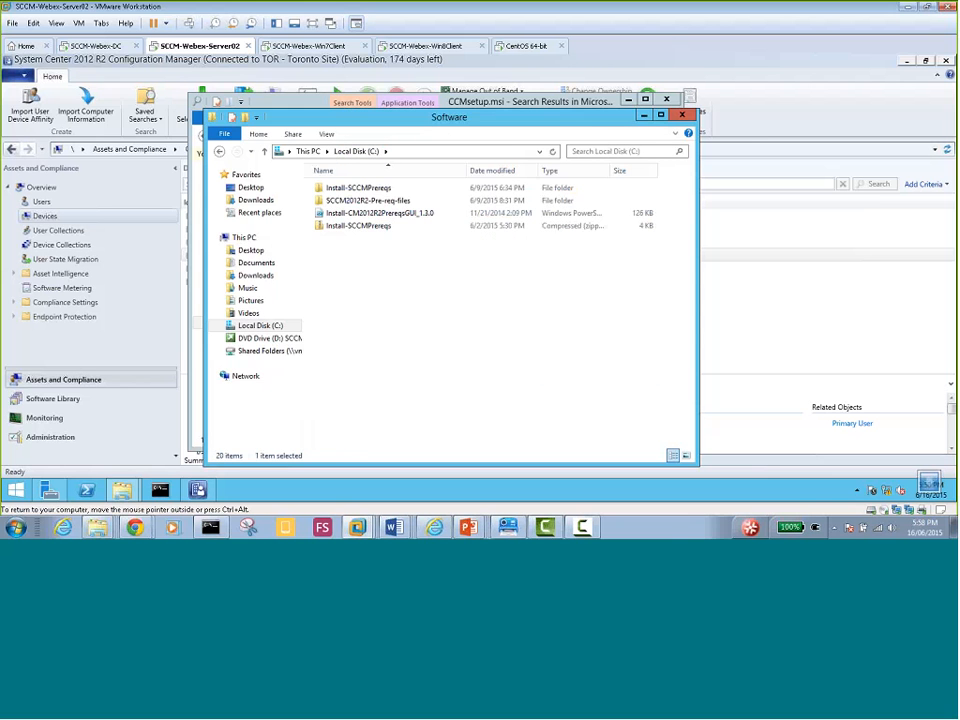
right_click(342, 267)
click(374, 344)
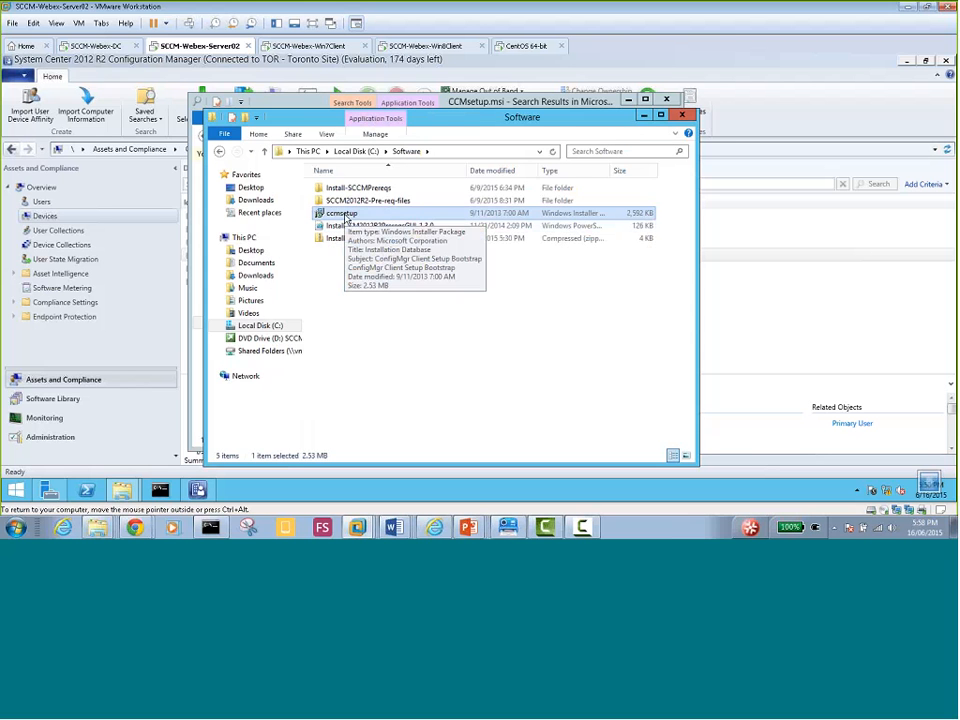
right_click(345, 216)
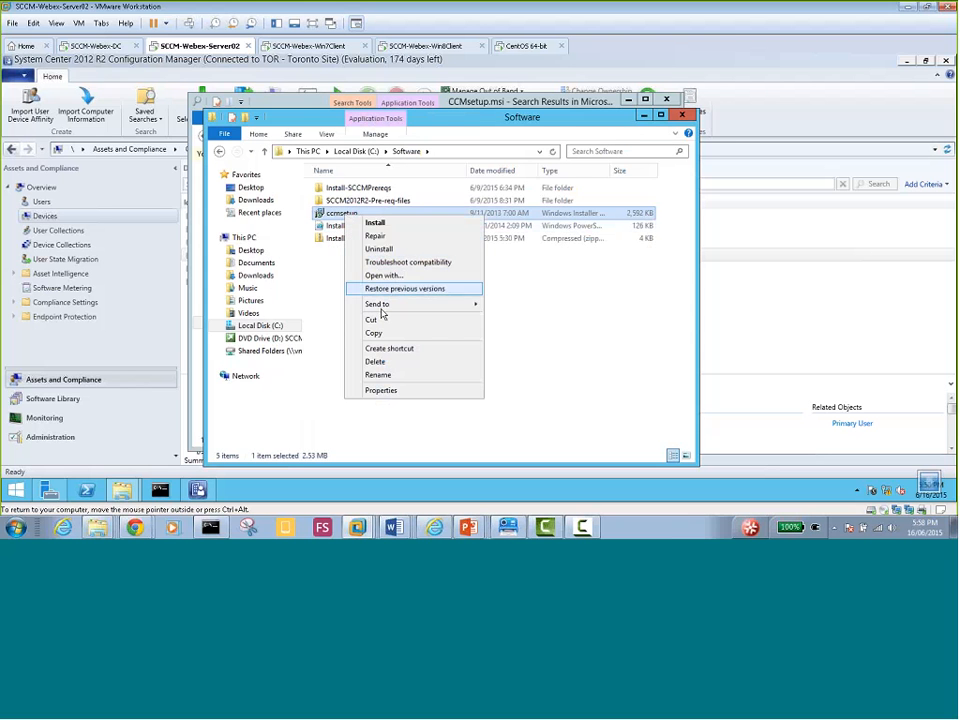
click(382, 320)
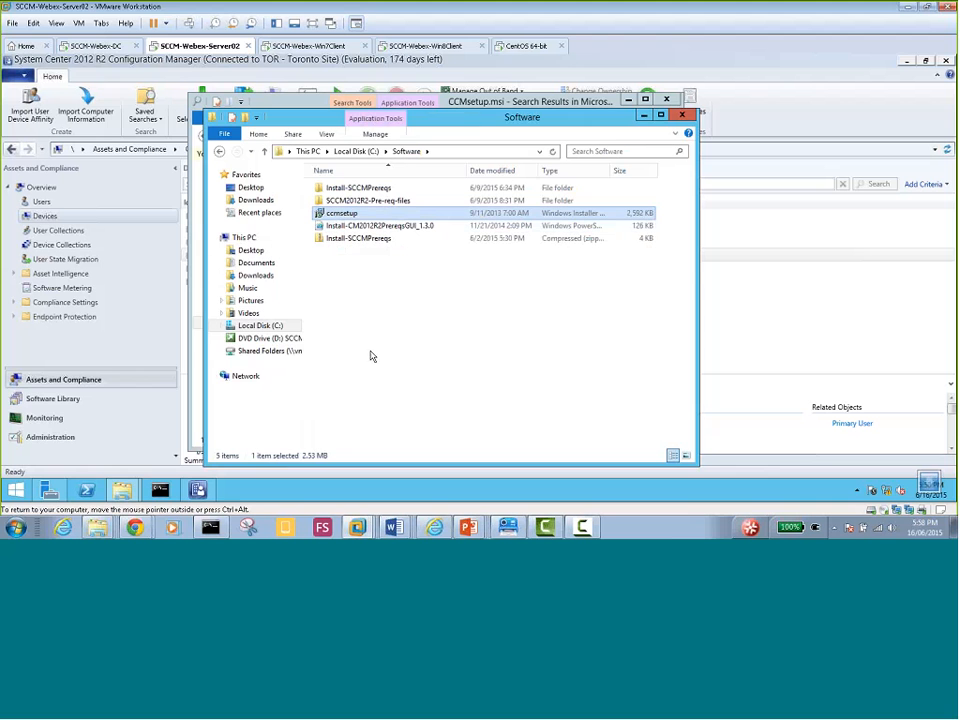
Paste ccmsetup into the Soft folder of the \\dc01\c$ share
key(super+r)
text(\)
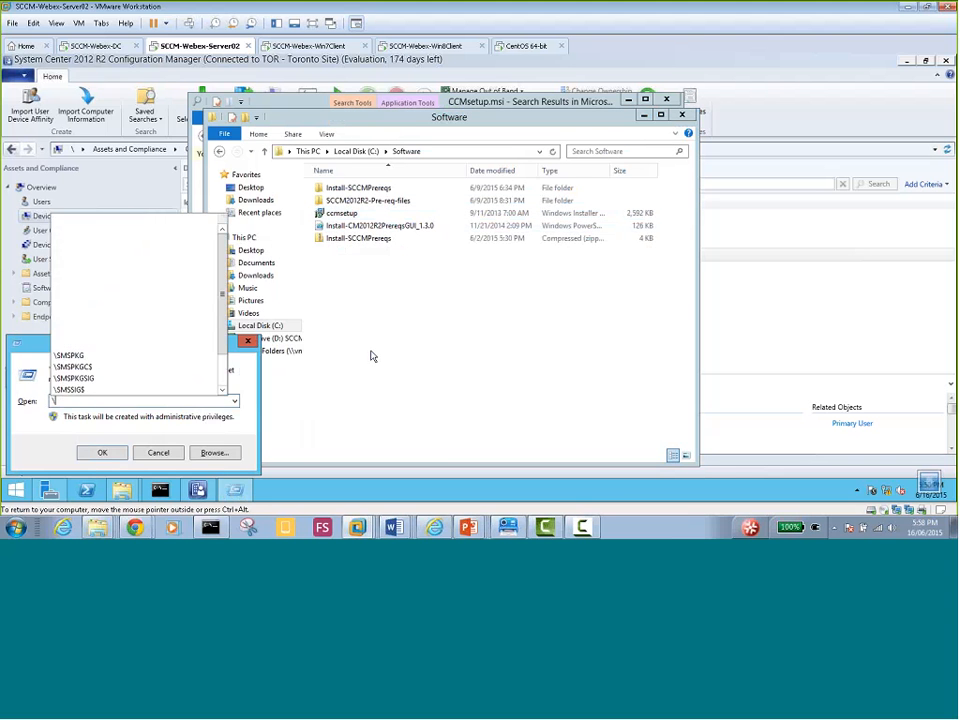
text(dc01)
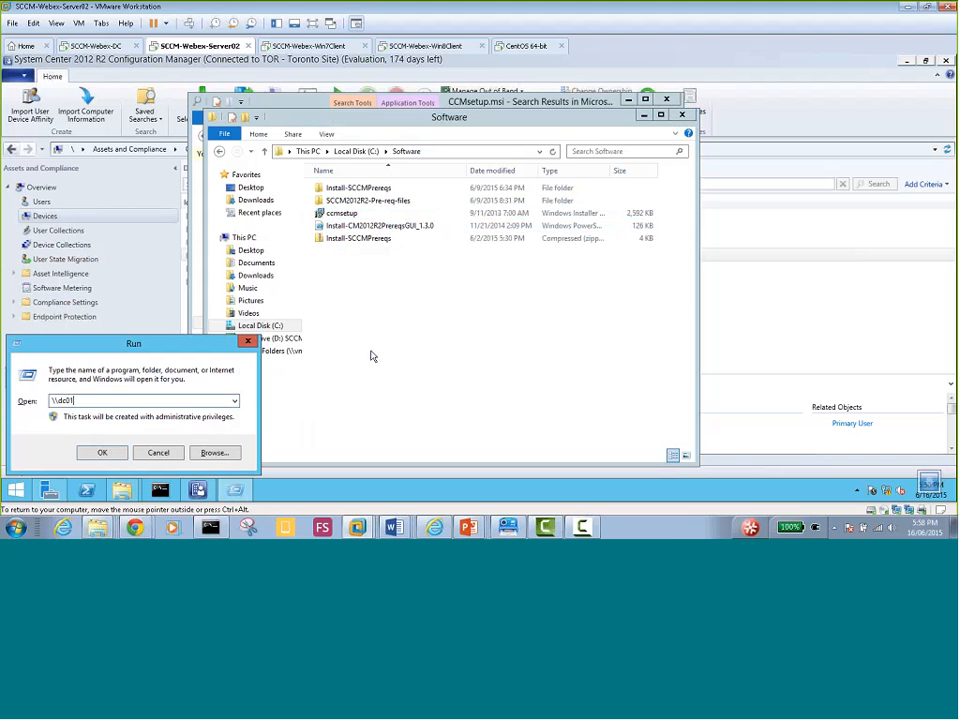
text(\c$)
key(Return)
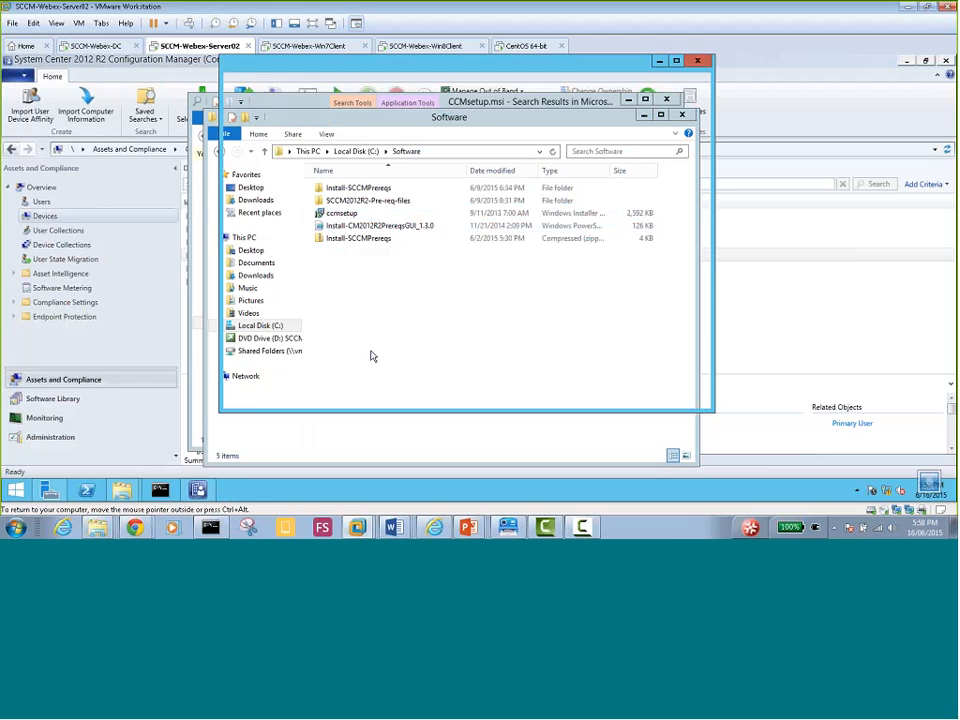
double_click(352, 177)
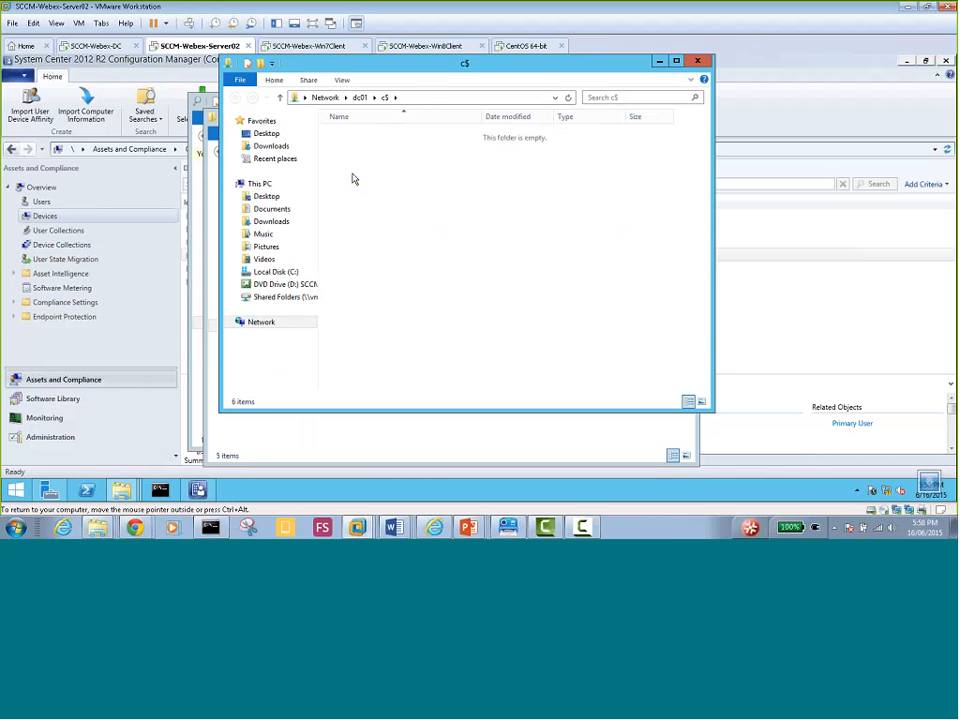
right_click(360, 154)
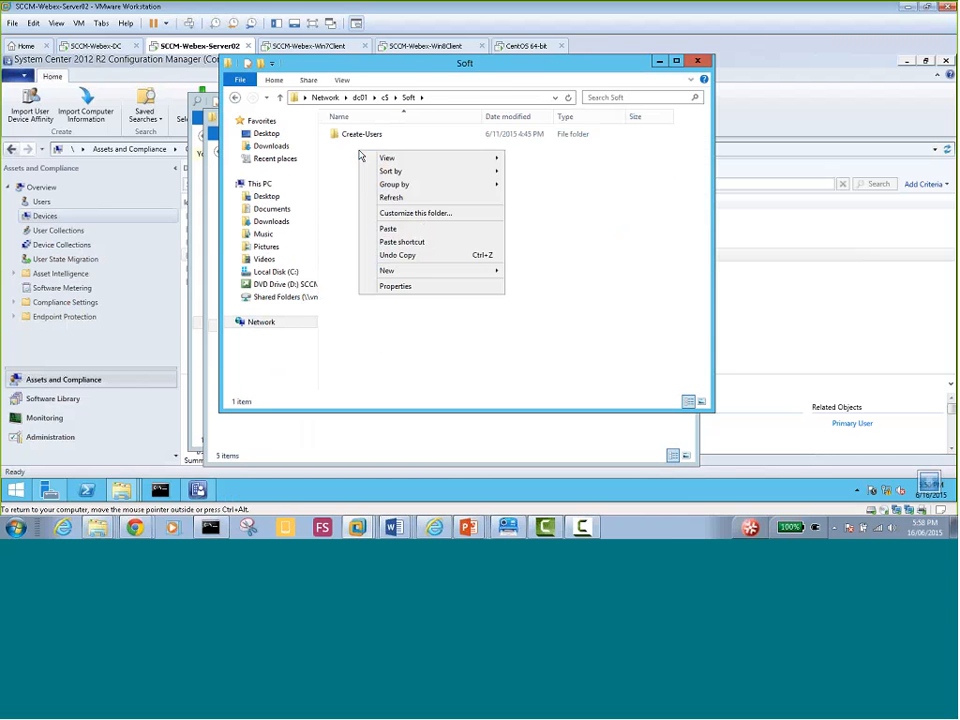
click(392, 230)
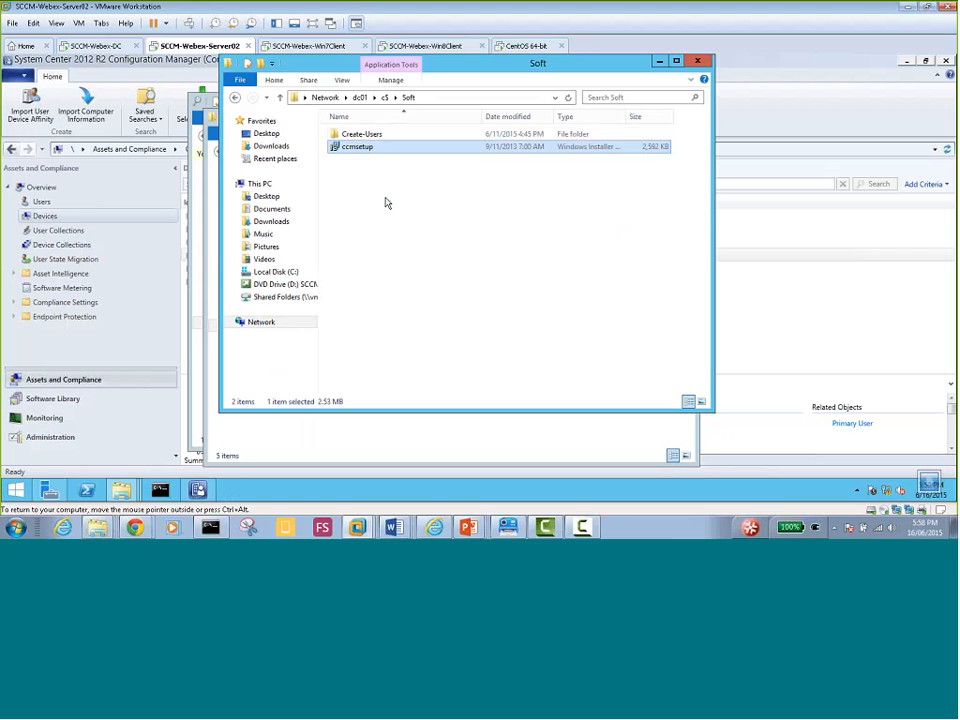
Close the Soft, Explorer and search windows to reveal the Configuration Manager Devices list
click(696, 62)
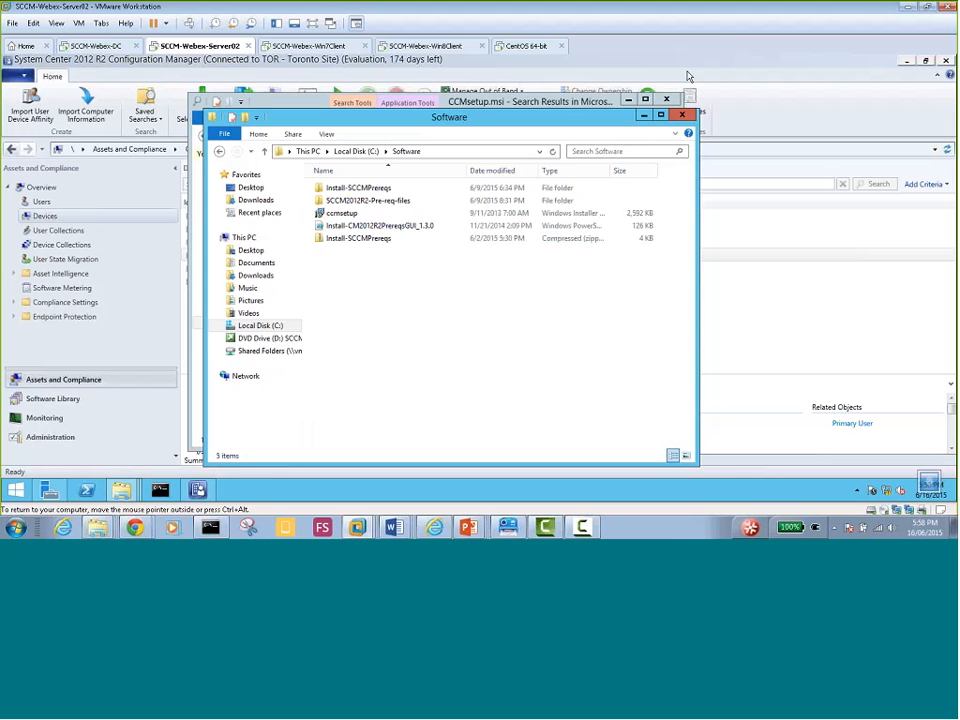
click(682, 116)
click(666, 99)
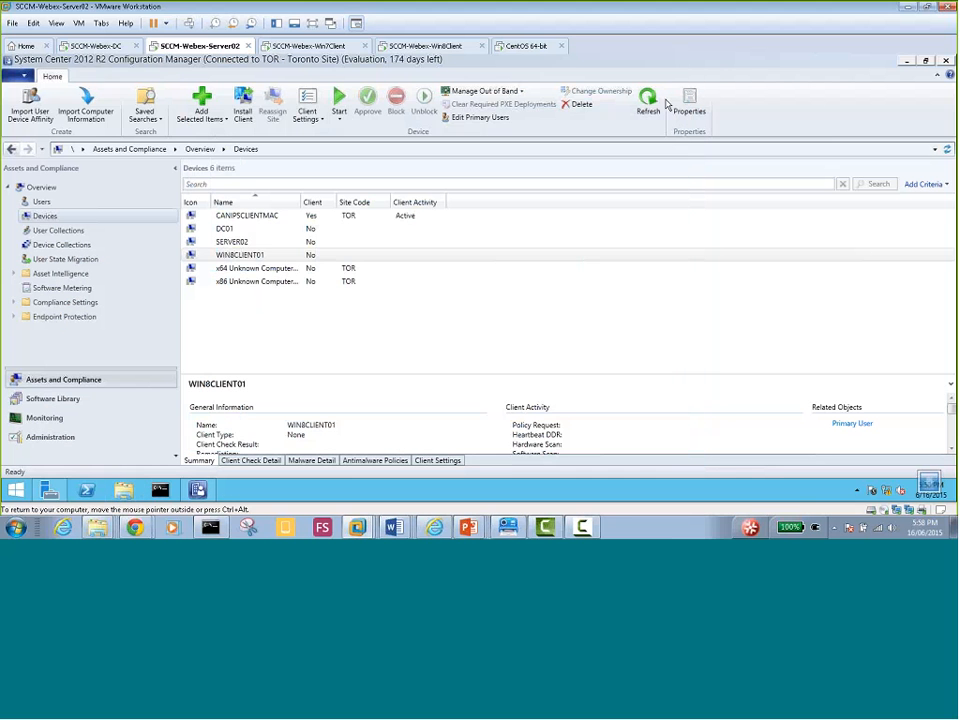
On the SCCM-Webex-DC machine, bring up the Soft window and go up to Local Disk (C:)
click(98, 46)
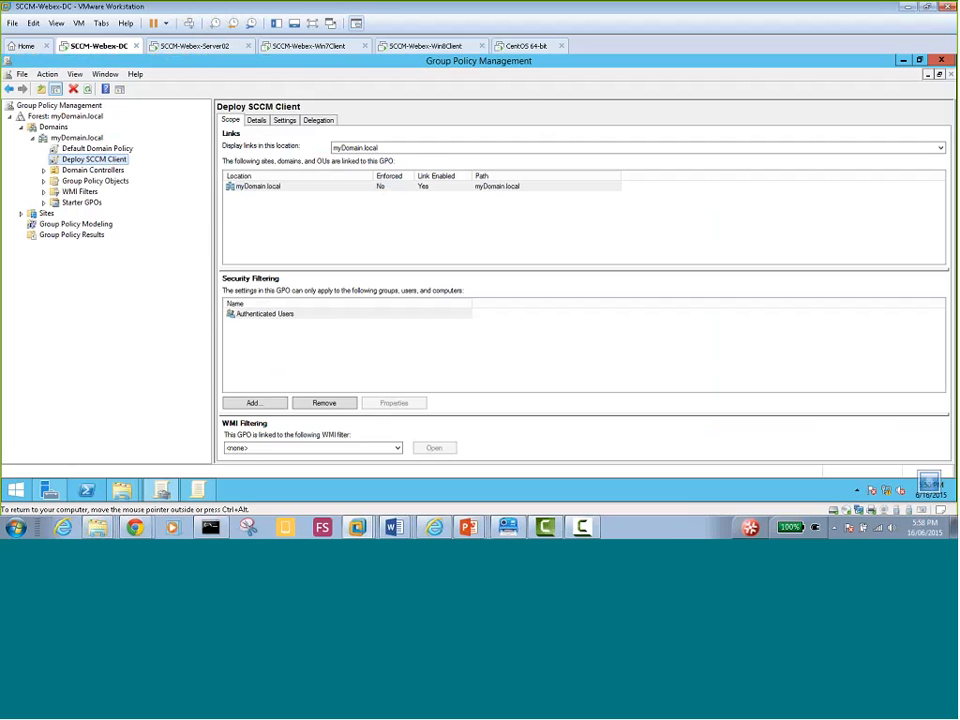
mouse_move(122, 490)
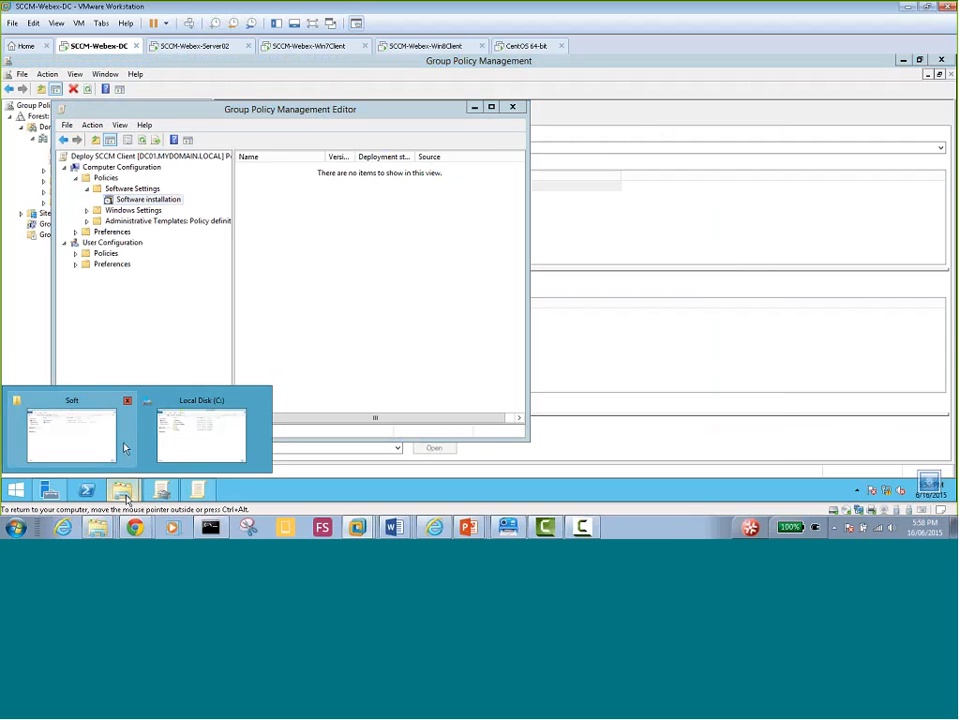
click(118, 445)
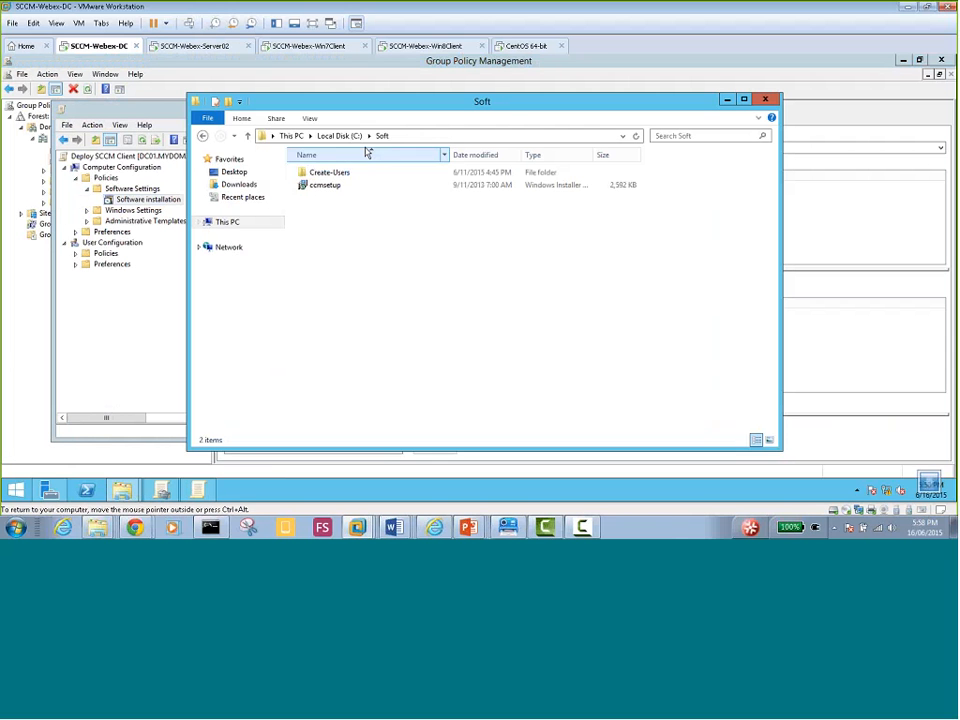
click(342, 138)
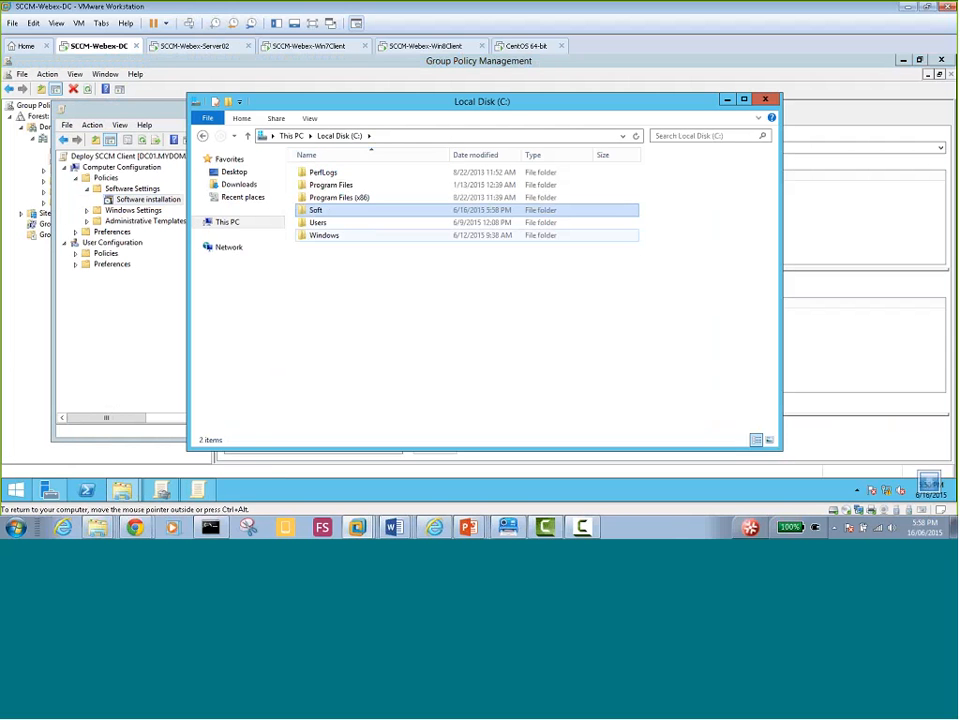
Share the Soft folder with Everyone at Read access as \\DC01\Soft
right_click(318, 212)
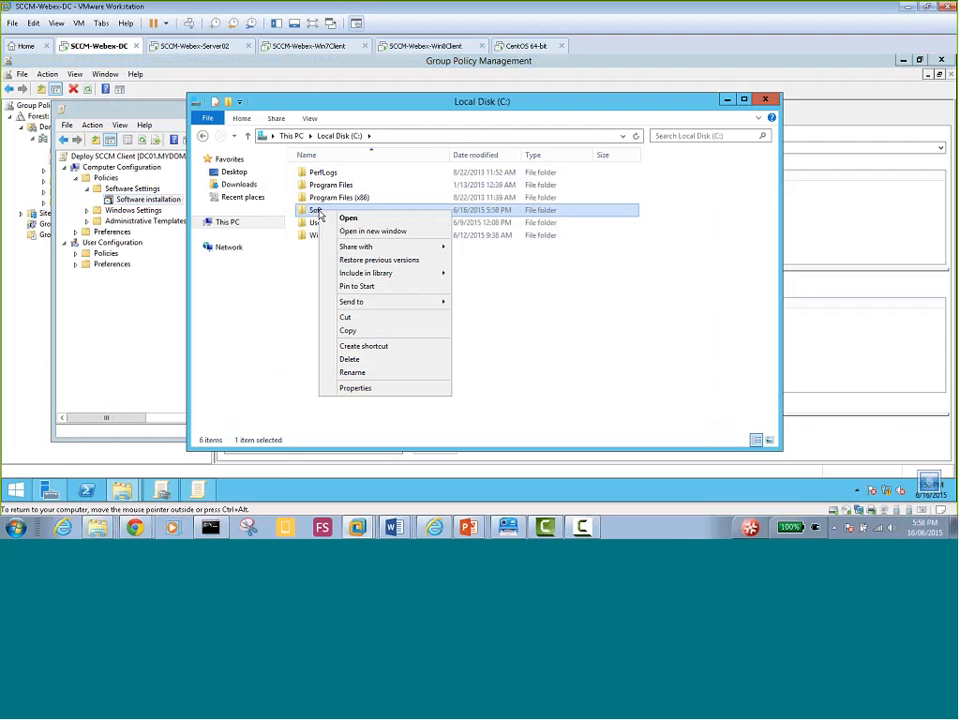
mouse_move(349, 248)
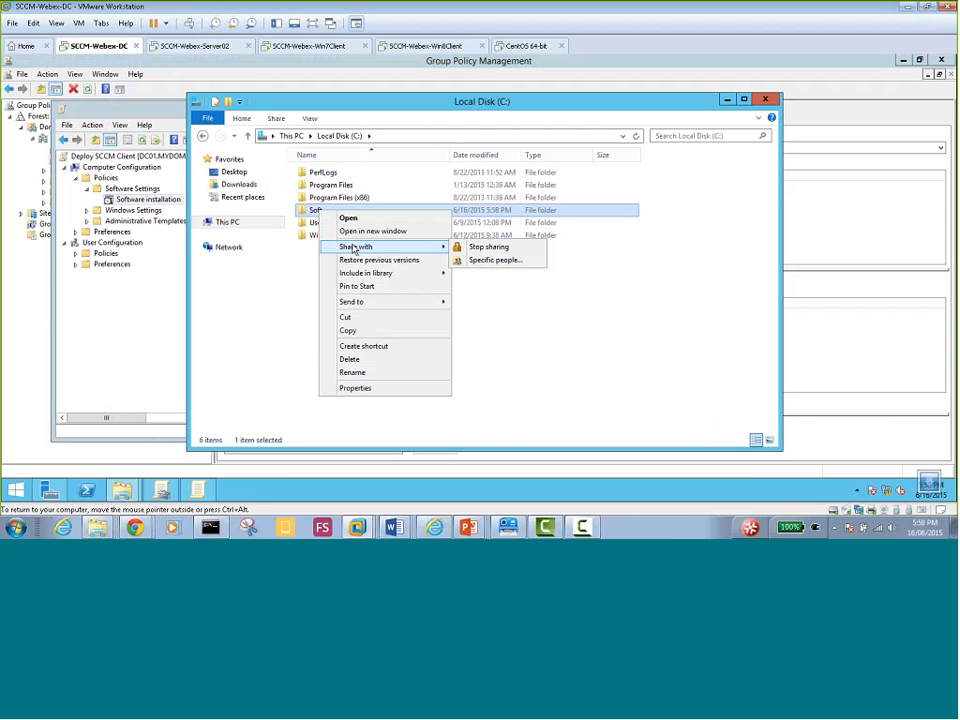
click(495, 262)
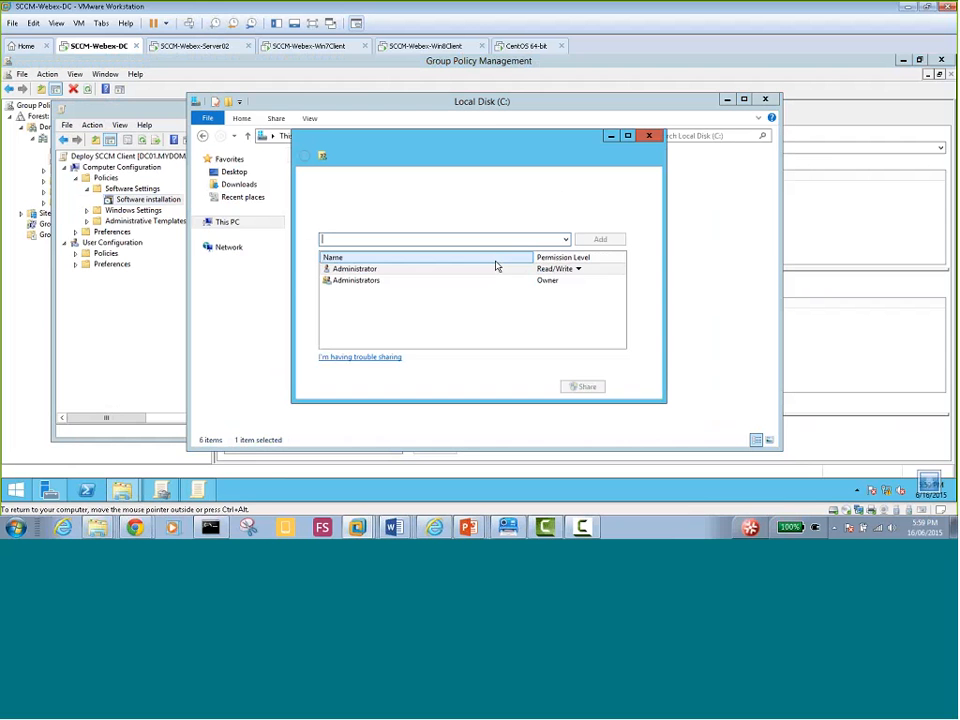
click(566, 240)
click(557, 249)
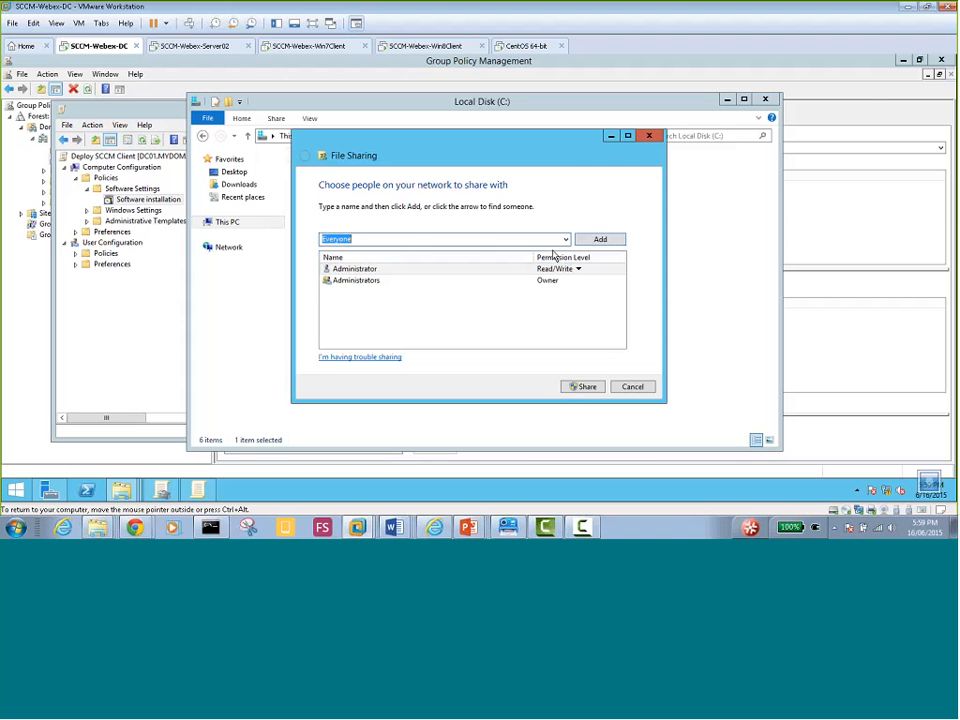
key(Return)
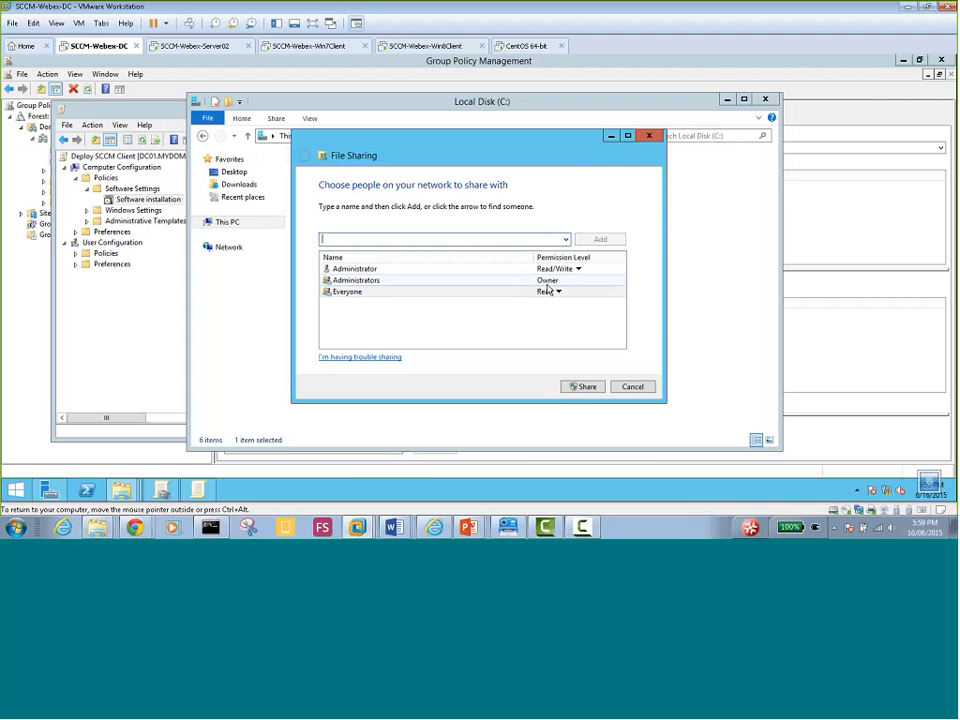
click(577, 389)
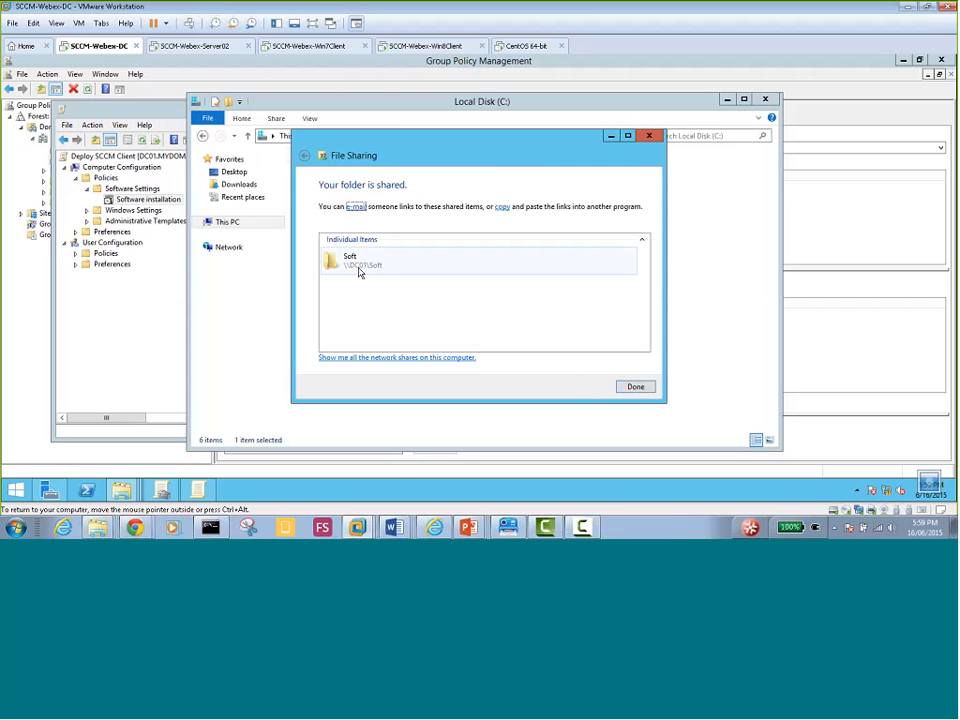
click(635, 387)
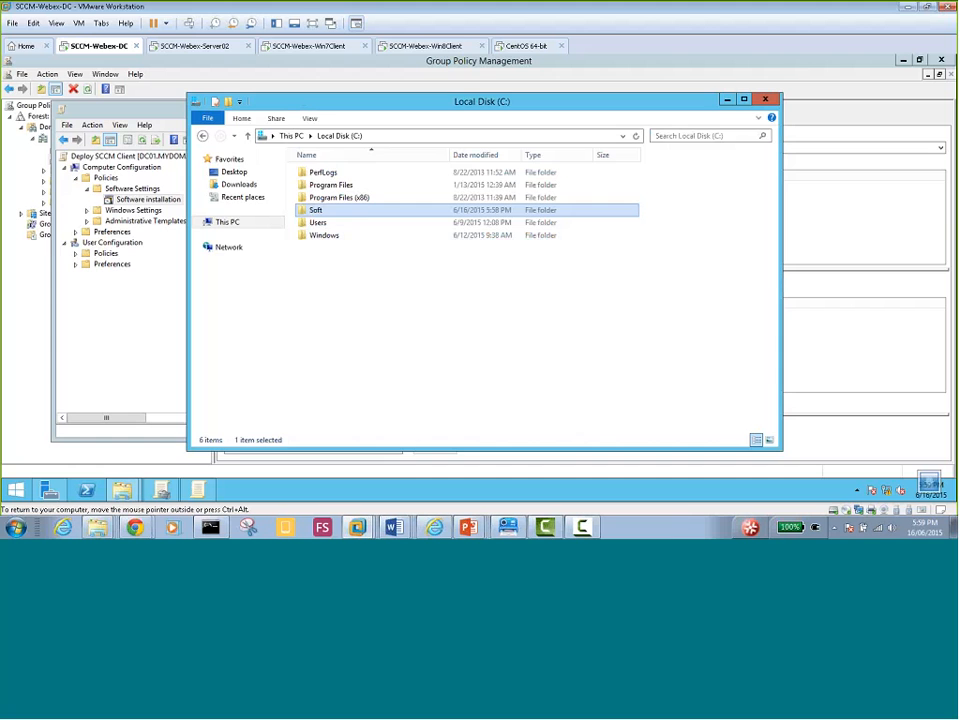
Open the Deploy SCCM Client GPO for editing from Group Policy Management
click(583, 141)
click(202, 490)
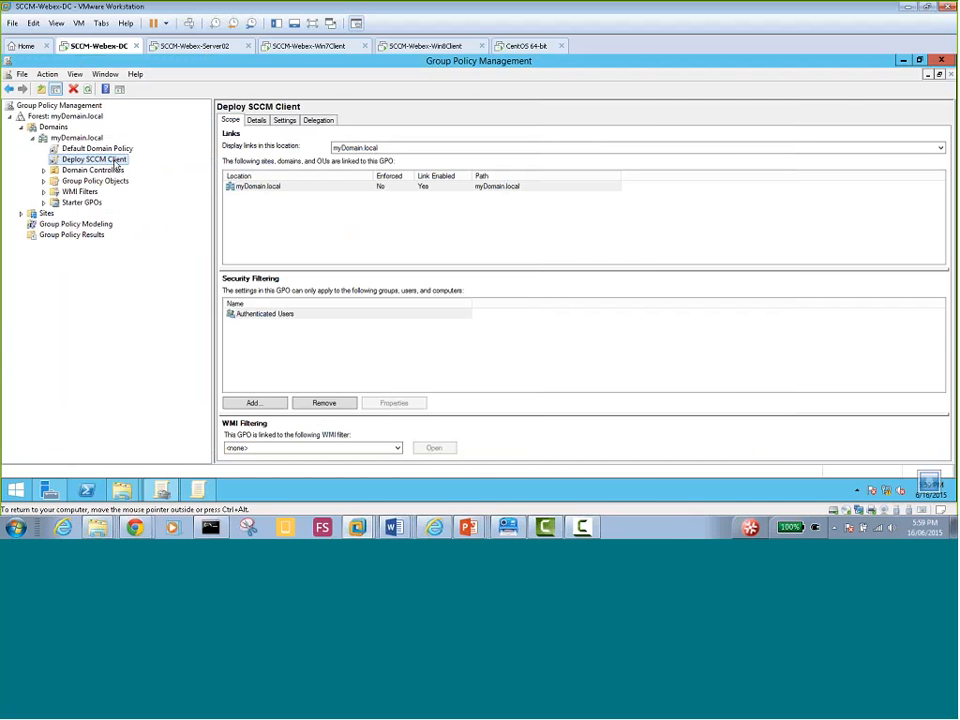
click(115, 163)
right_click(111, 163)
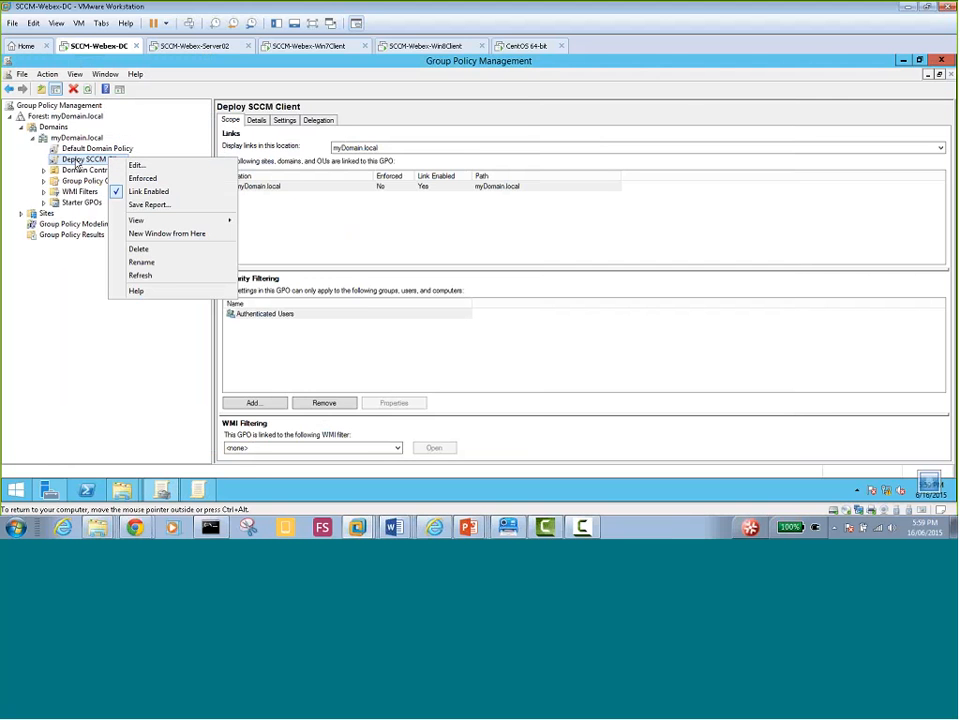
click(136, 165)
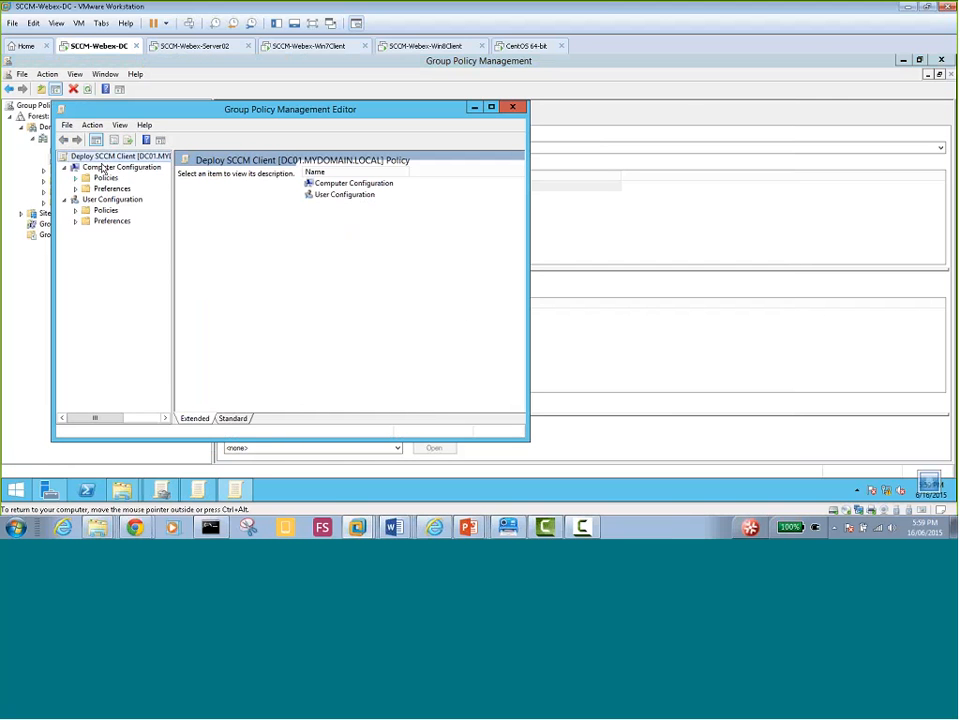
Expand Computer Configuration Policies > Software Settings and select Software installation
drag(150, 110, 336, 108)
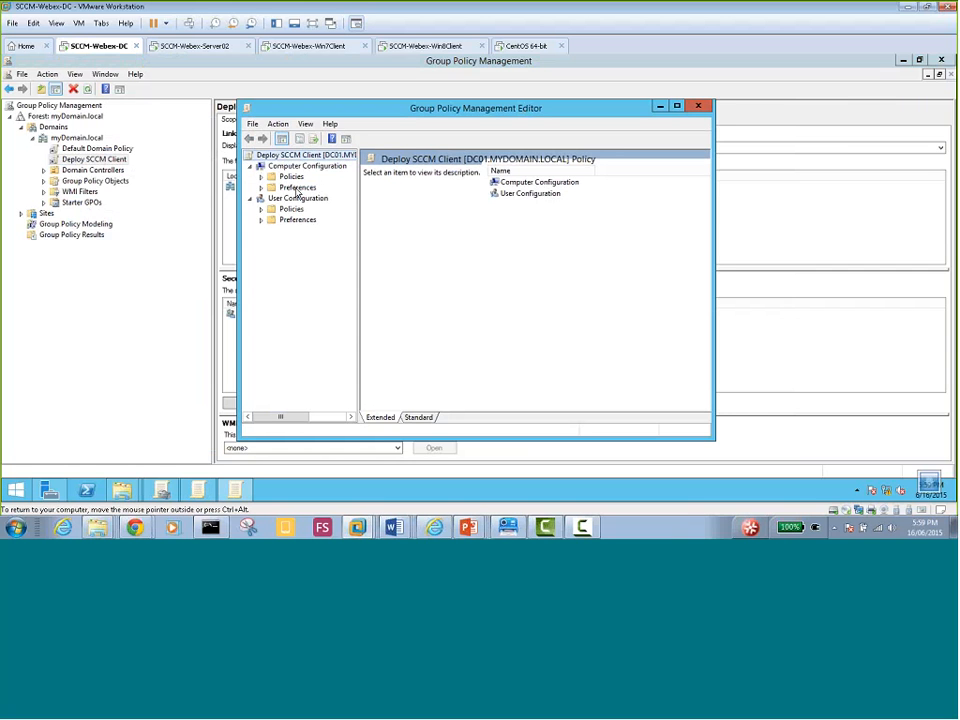
click(261, 177)
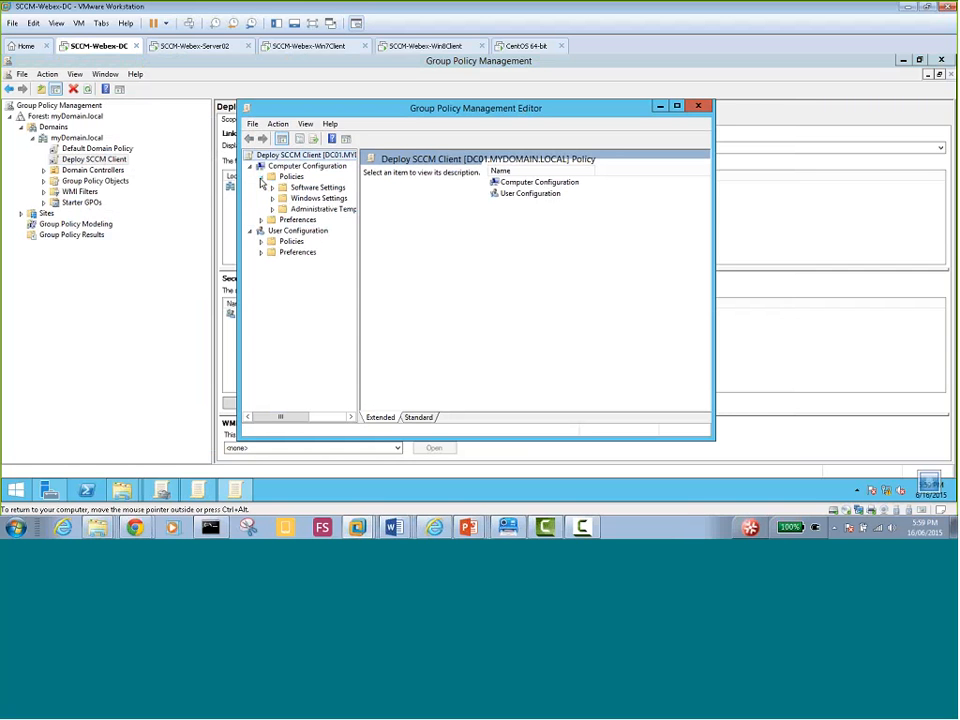
click(272, 188)
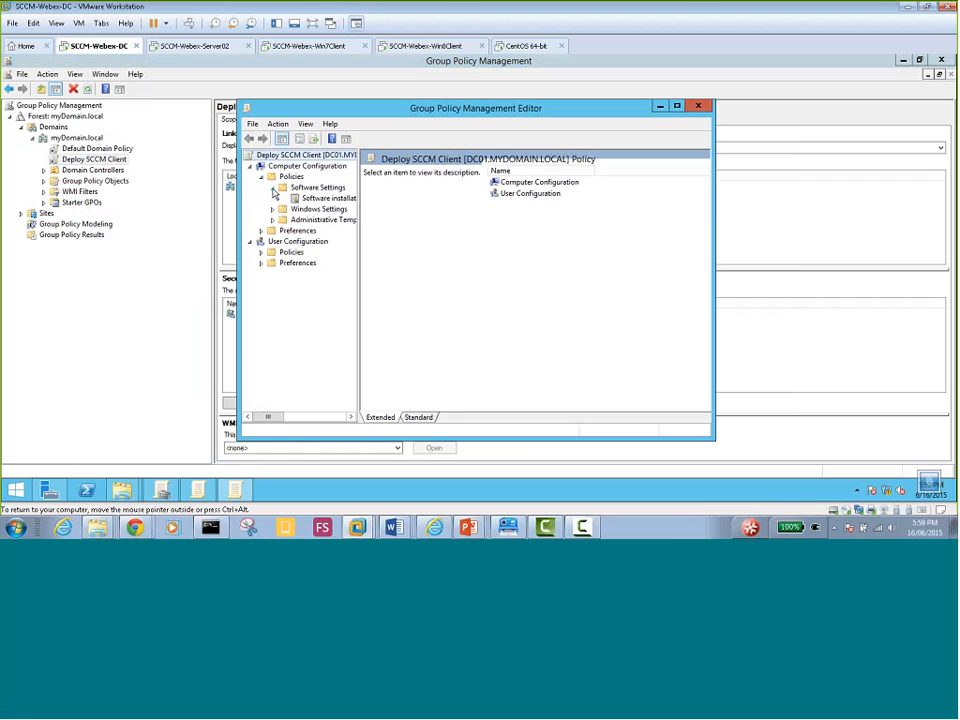
click(329, 199)
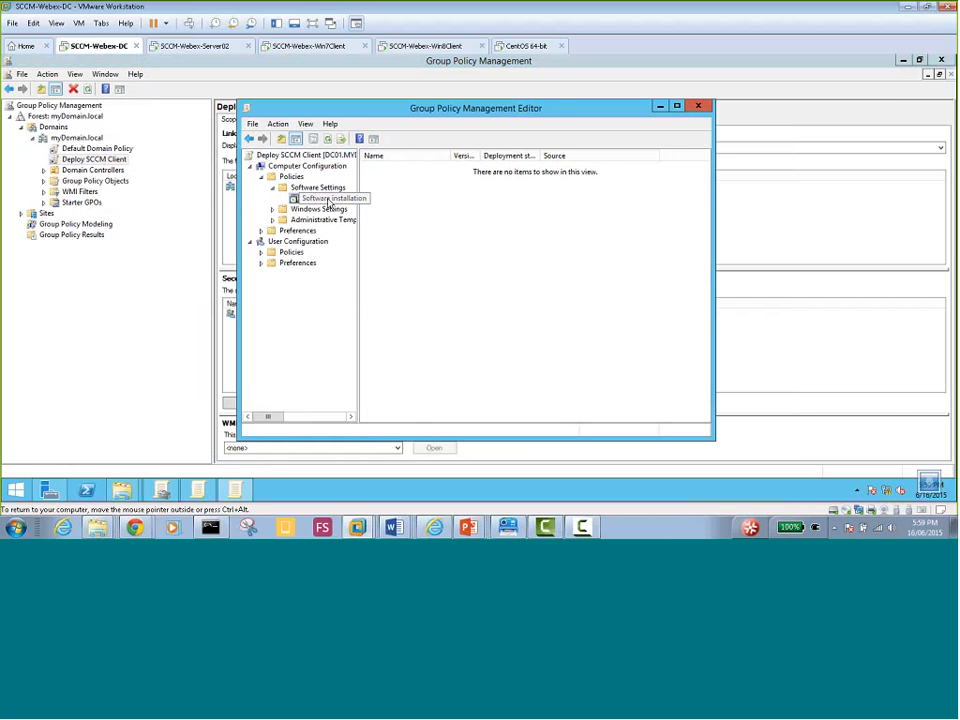
right_click(329, 201)
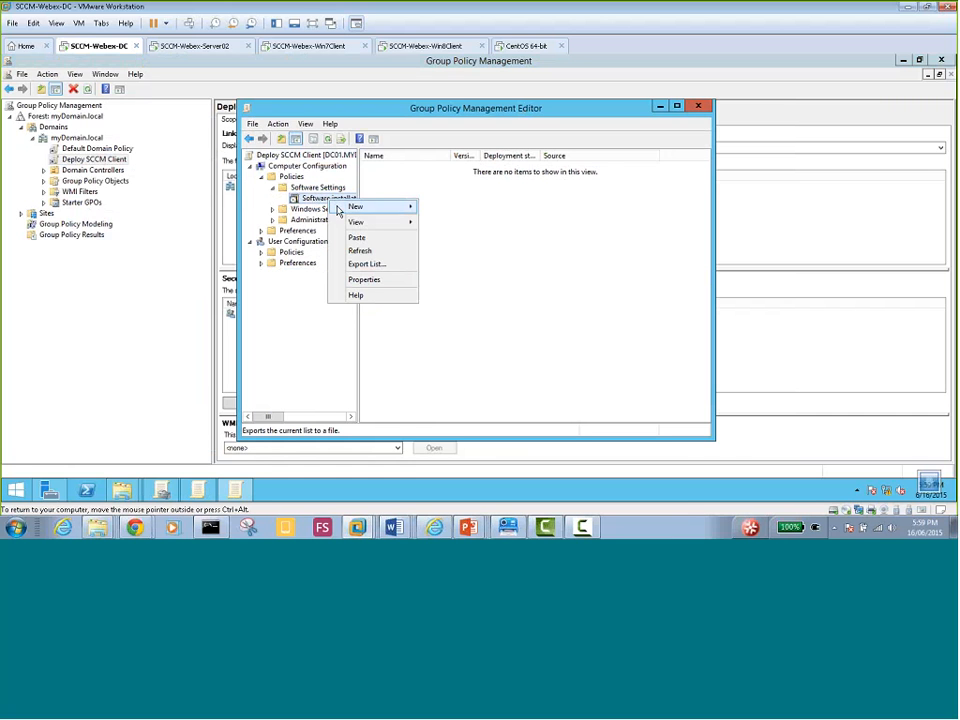
Set \\dc01\soft as the default package location in Software installation properties
click(367, 281)
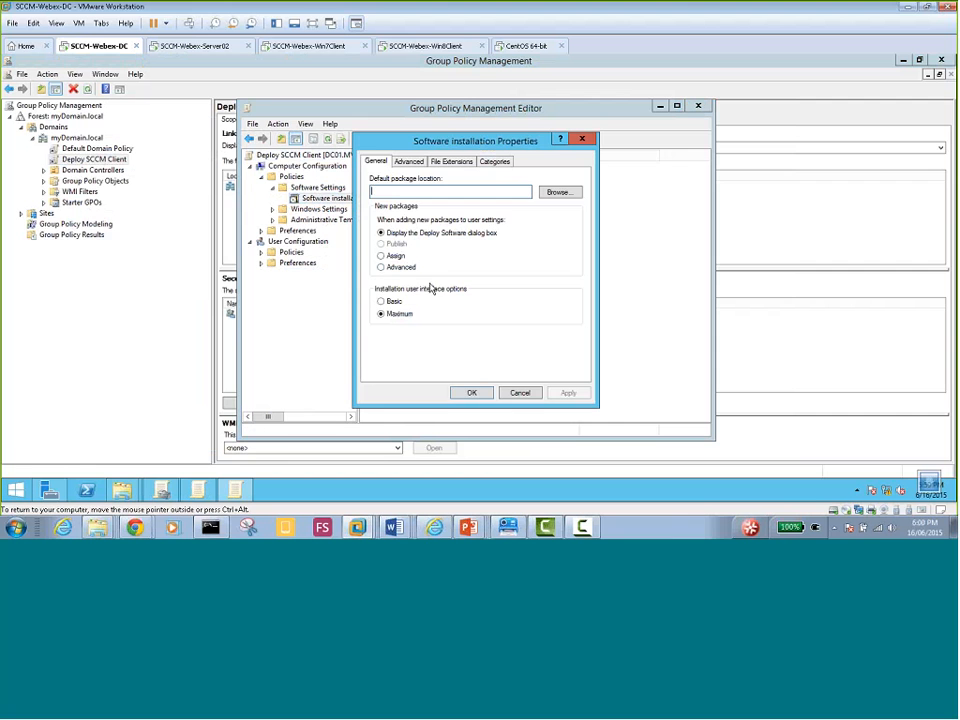
click(558, 197)
text(\\)
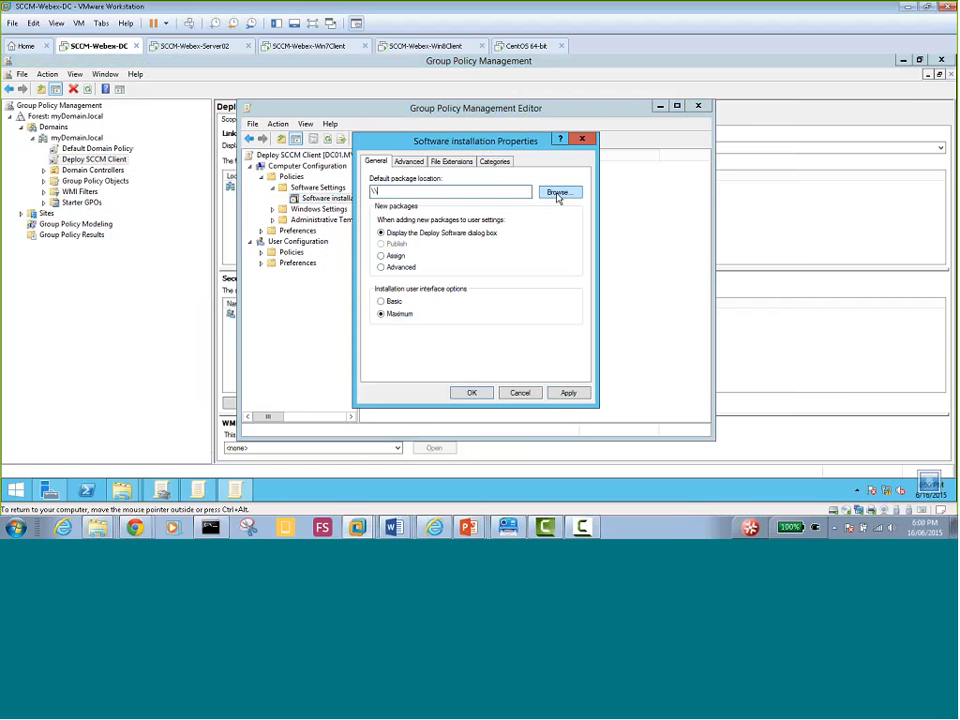
text(dc01\soft)
click(568, 394)
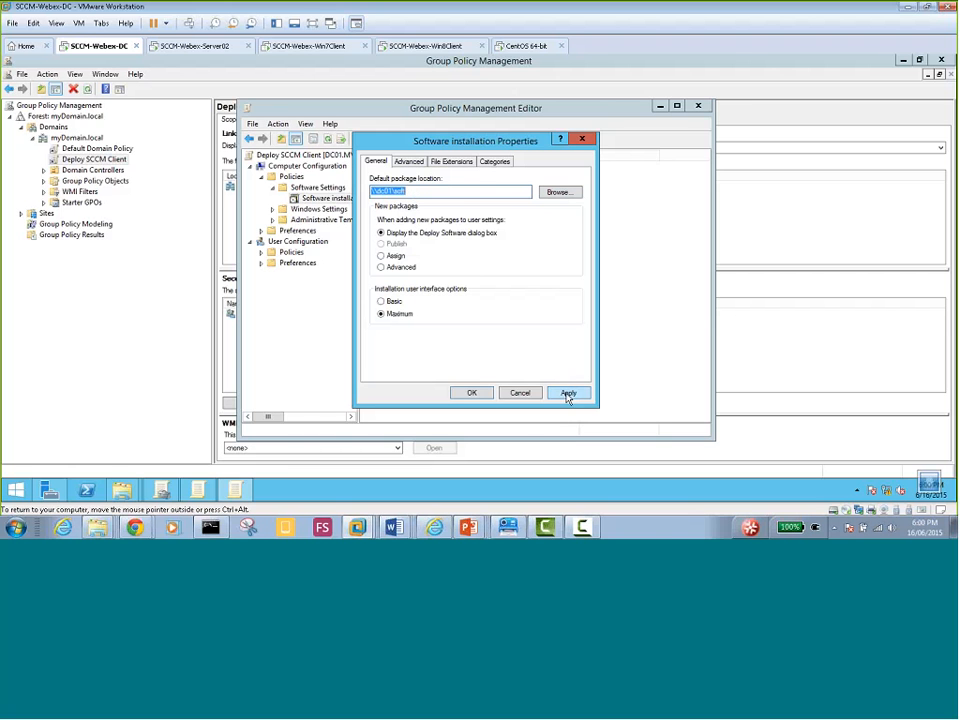
click(465, 396)
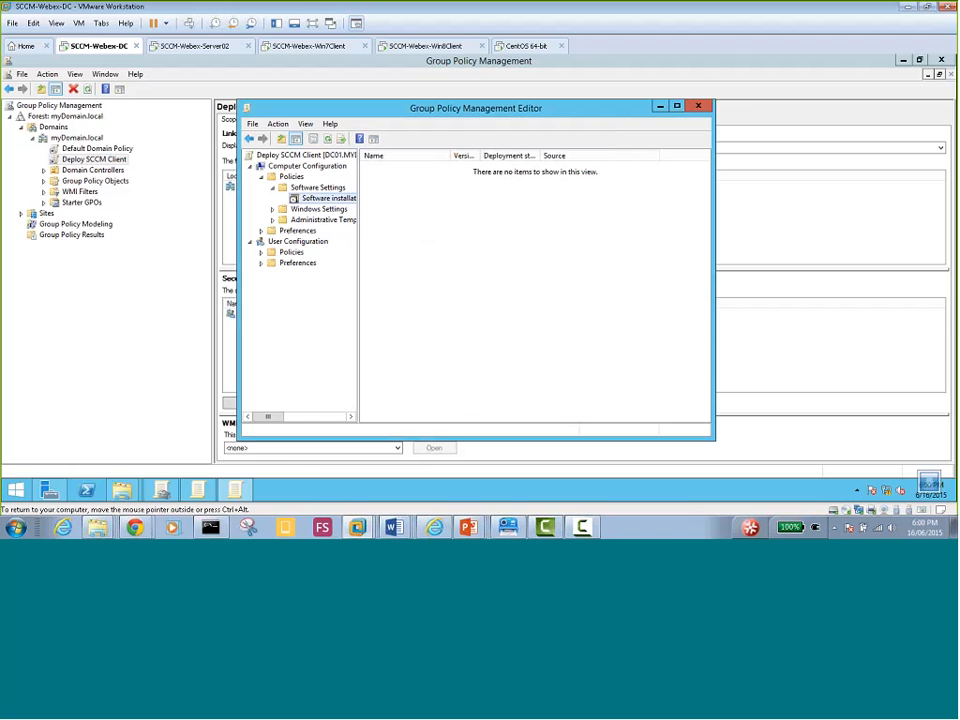
Add ccmsetup from \\dc01\soft as a new Assigned software installation package
right_click(335, 203)
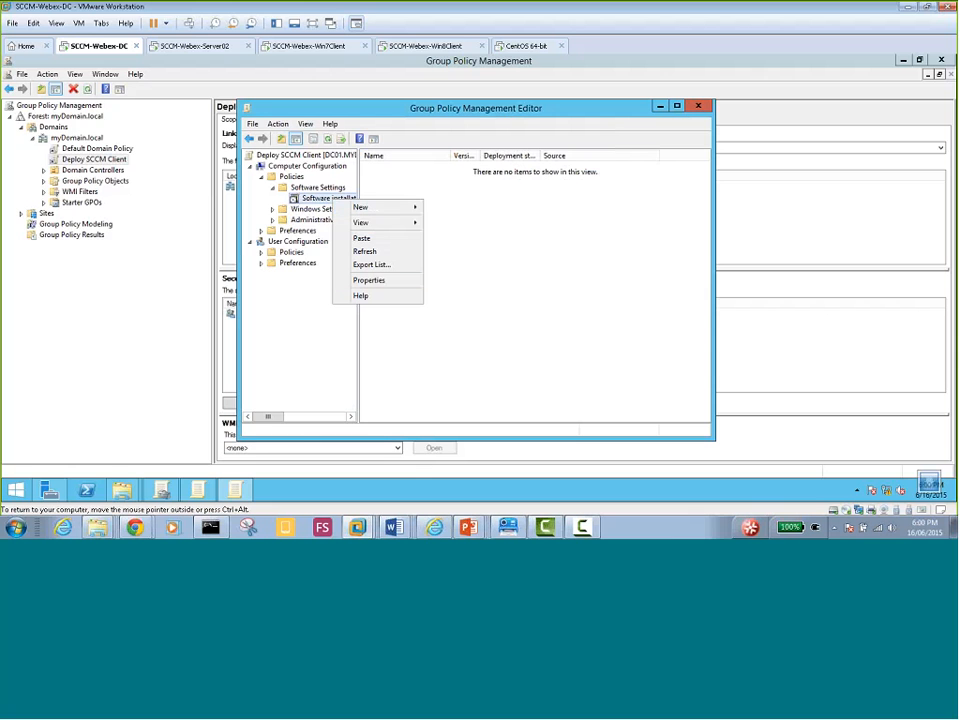
mouse_move(391, 214)
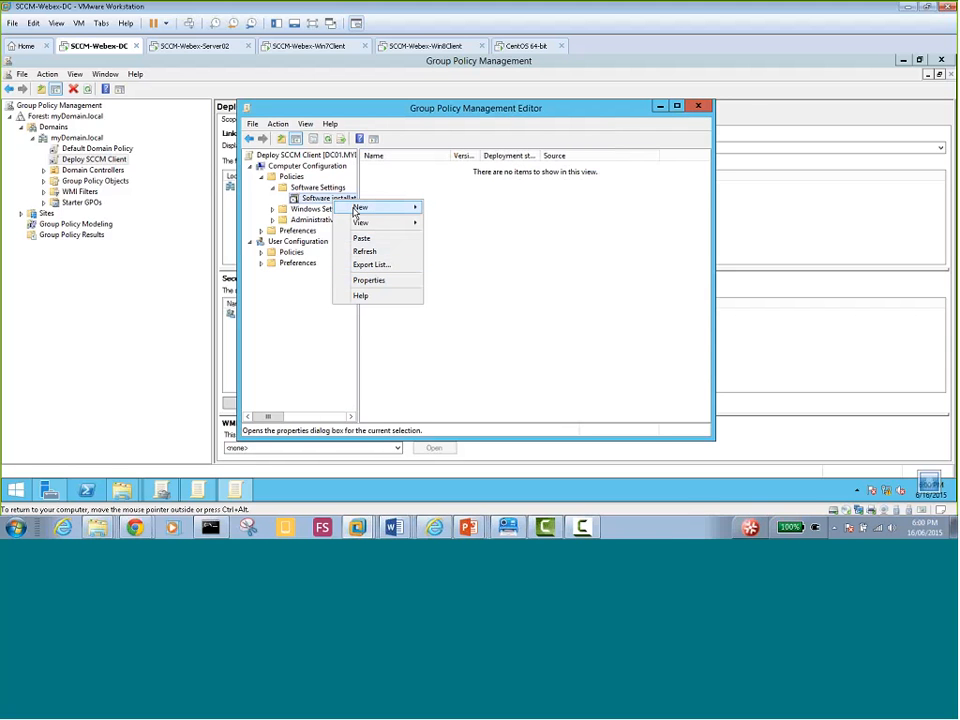
click(452, 208)
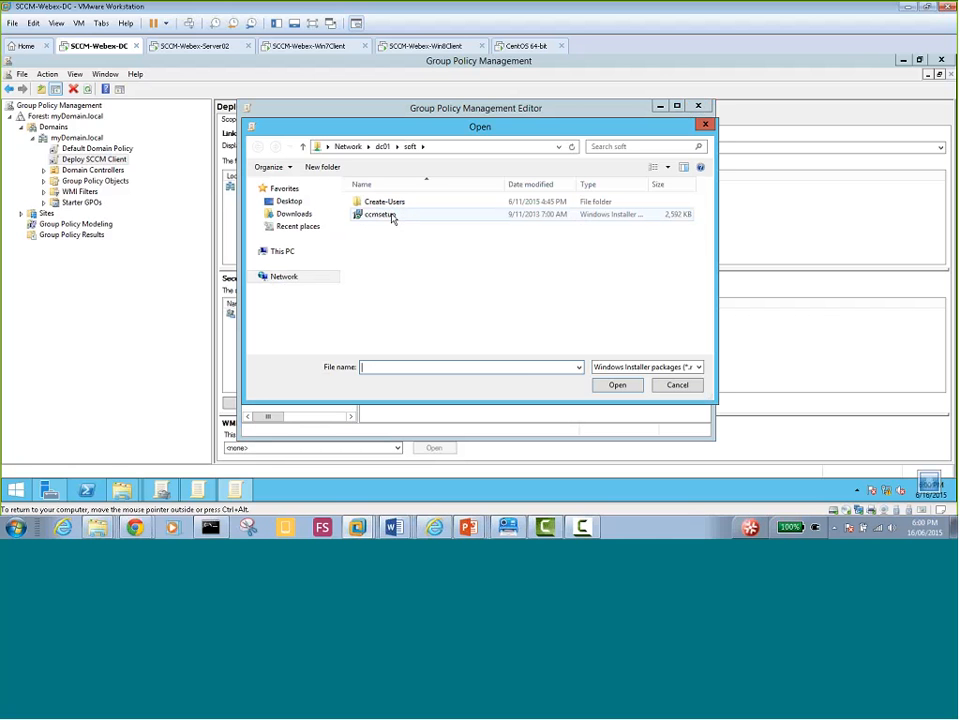
double_click(386, 216)
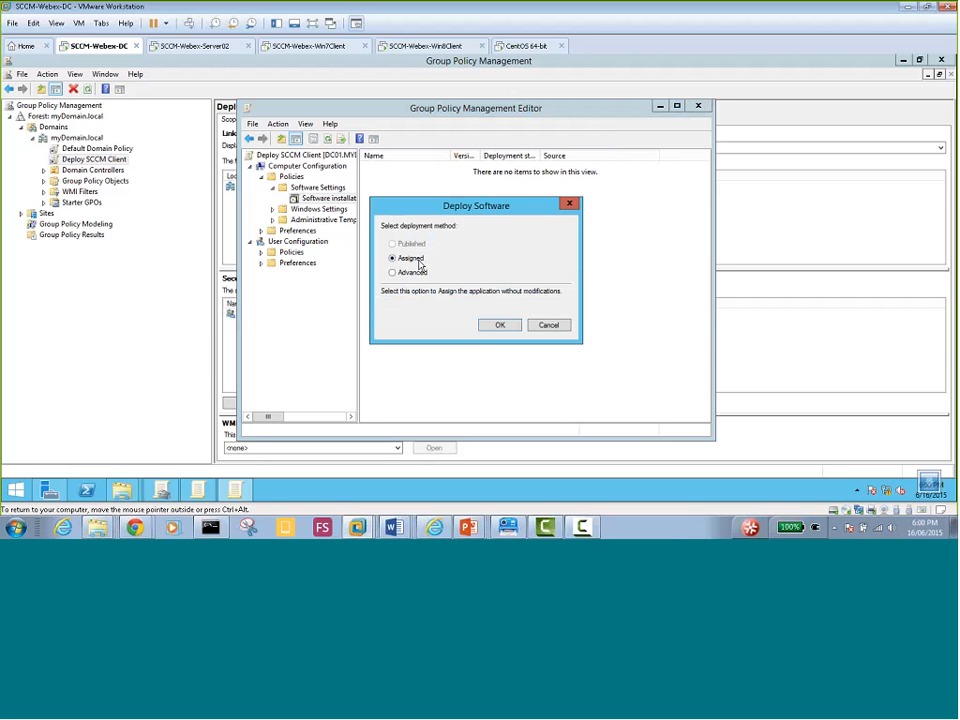
click(499, 326)
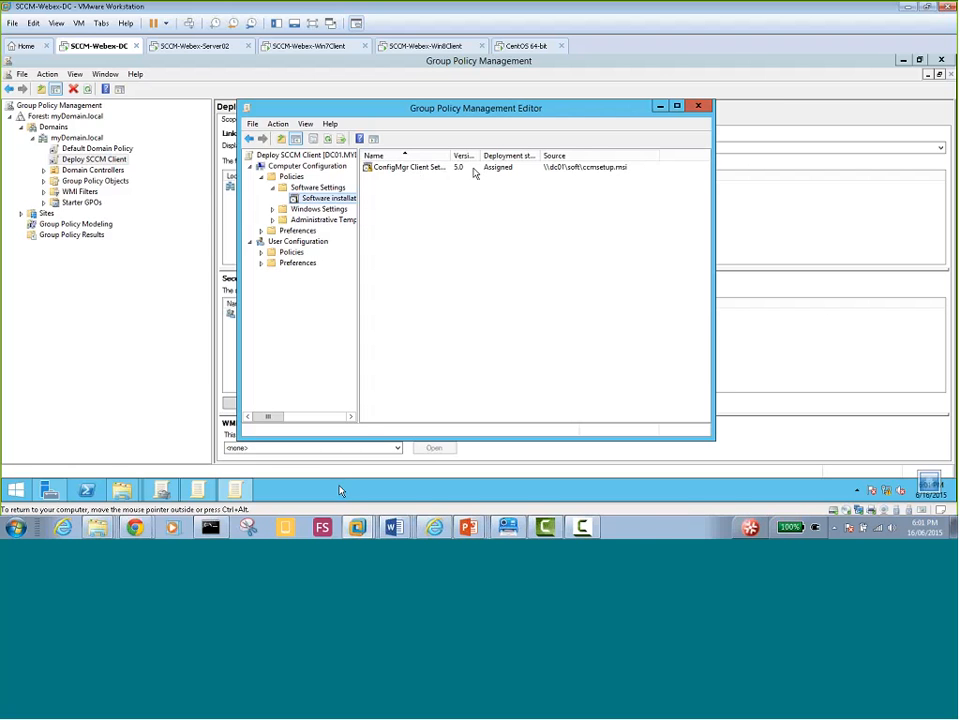
Widen the Name column to show the package, run gpupdate /force, and accept the restart with Y
drag(452, 156, 504, 158)
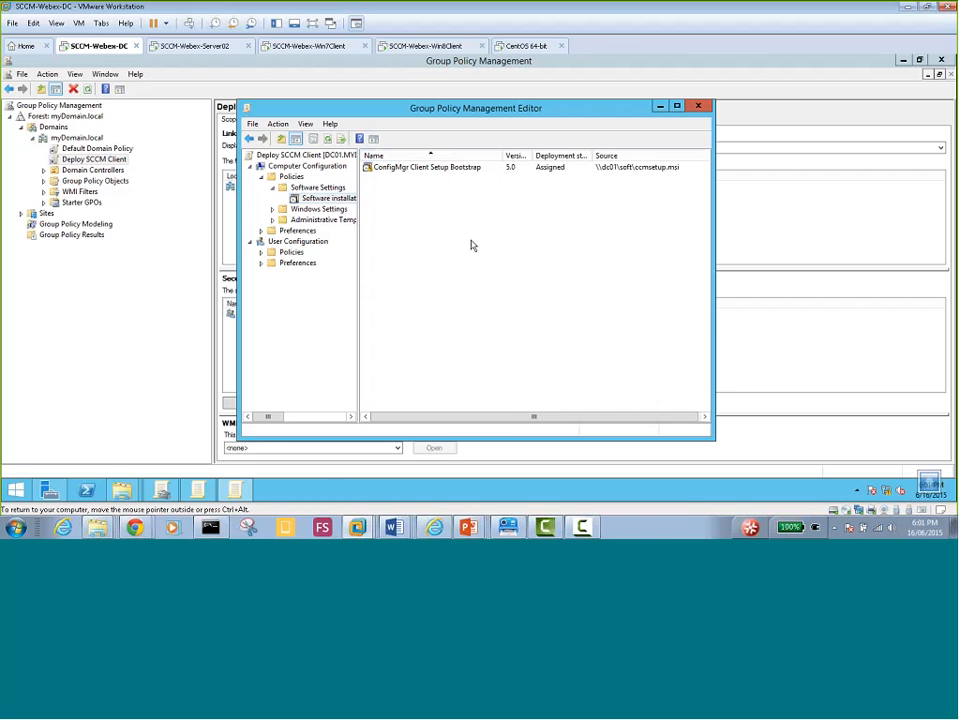
click(381, 491)
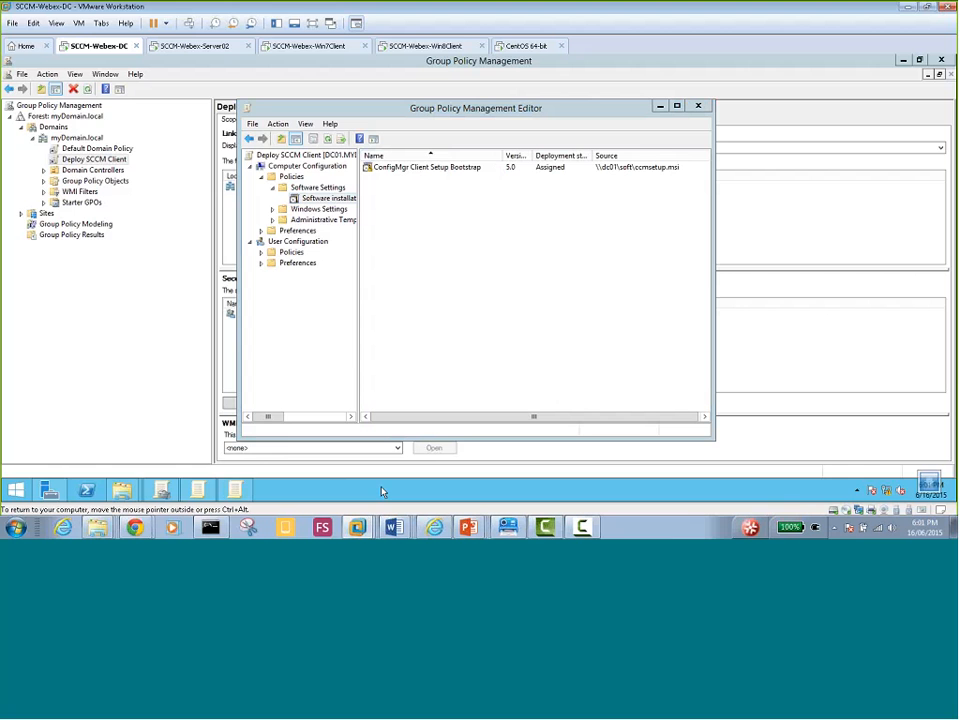
key(super+r)
key(Return)
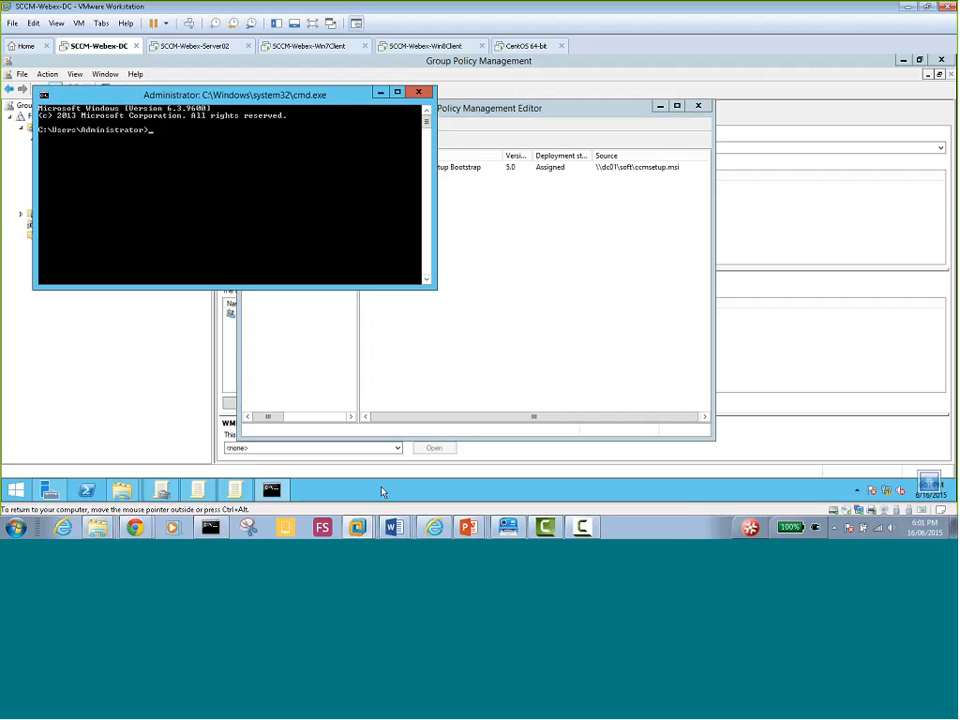
text(gp)
text(update)
text( /)
text(forc)
text(e)
key(Return)
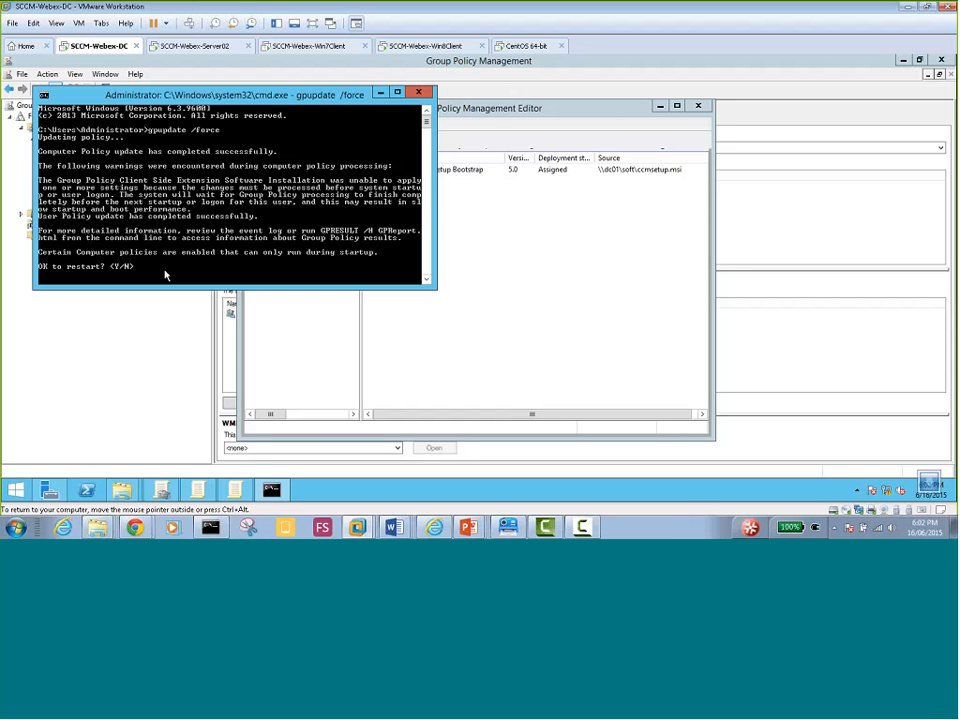
text(Y)
key(Return)
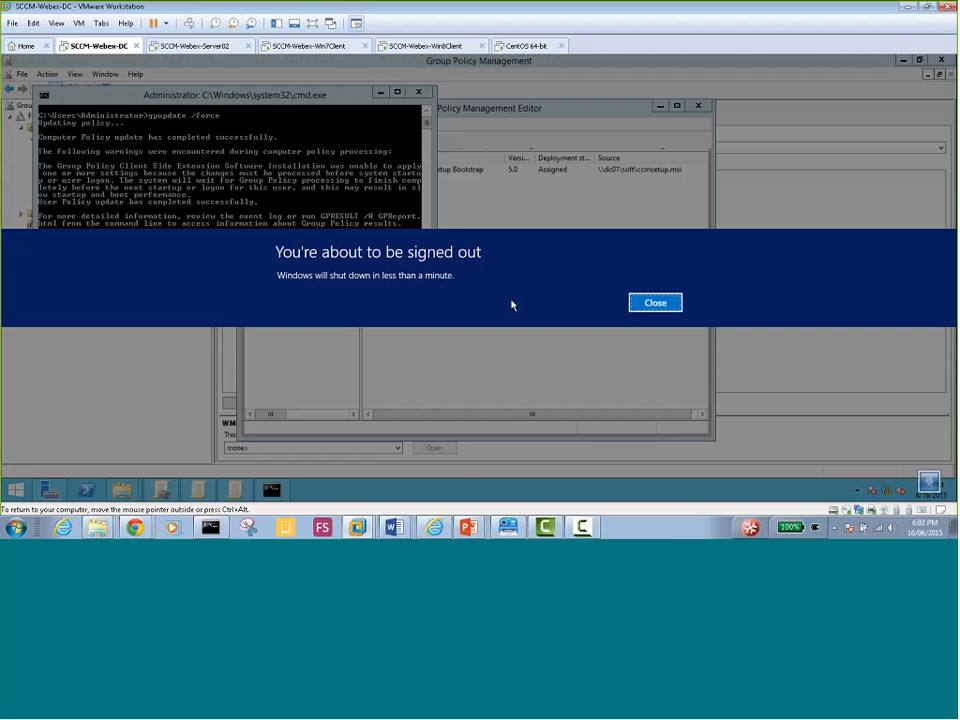
Dismiss the sign-out warning and wait for the DC VM to reboot to its lock screen
click(645, 302)
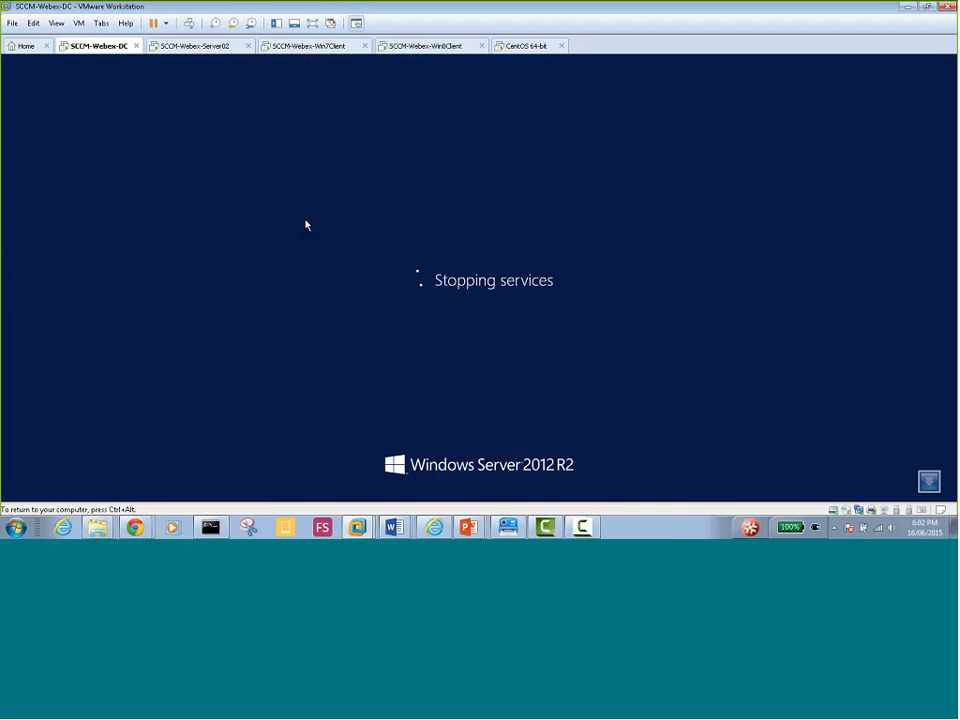
key(ctrl+alt)
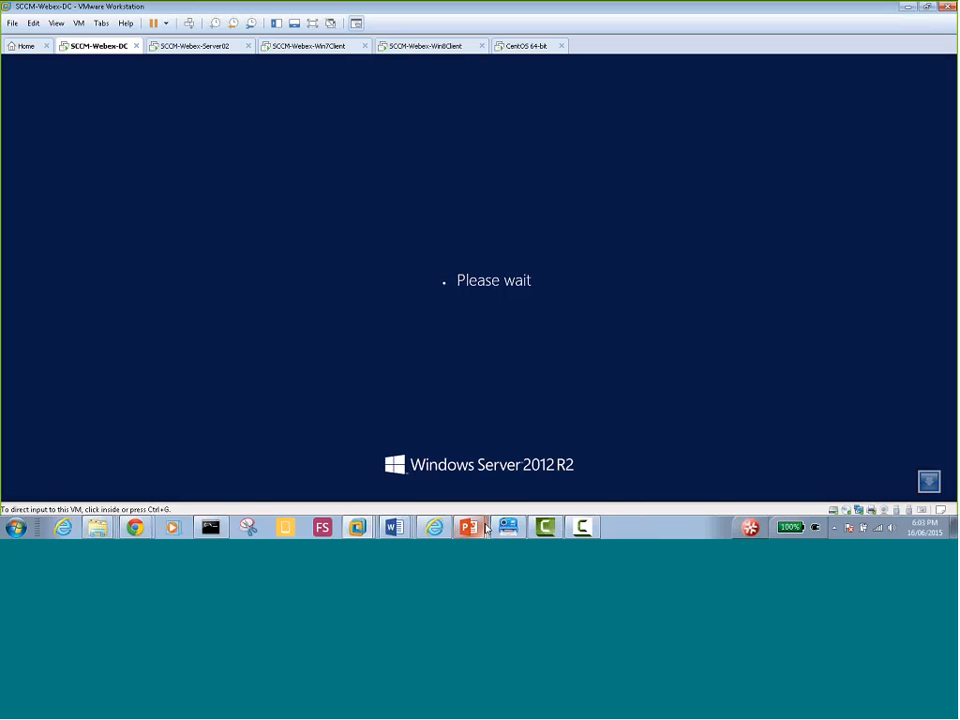
mouse_move(476, 530)
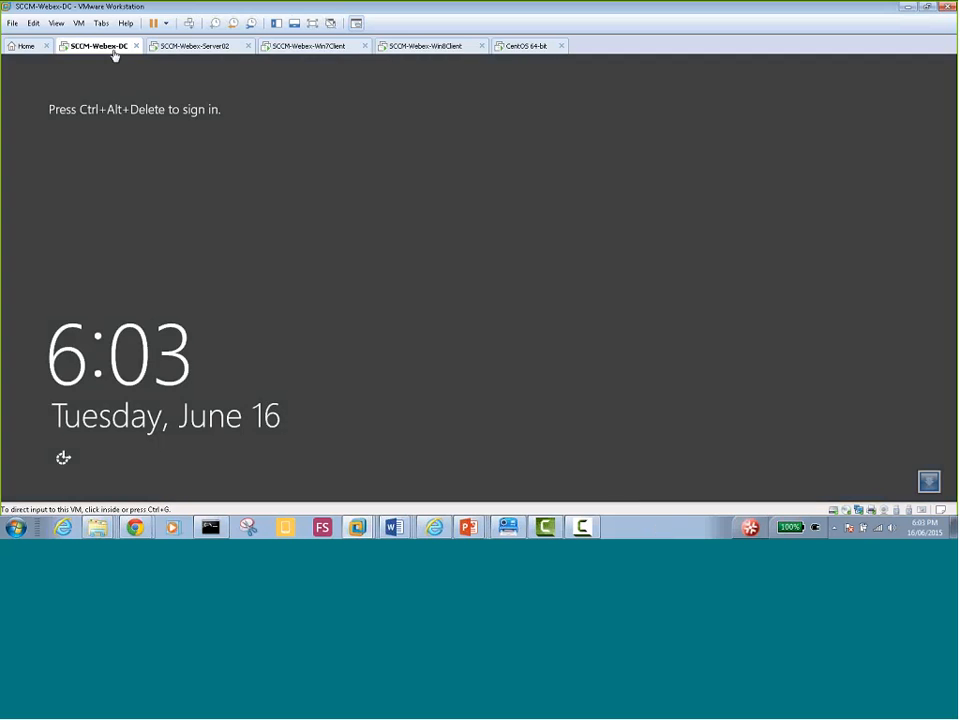
Unlock the DC lock screen with the domain Administrator password to reach Server Manager
click(189, 23)
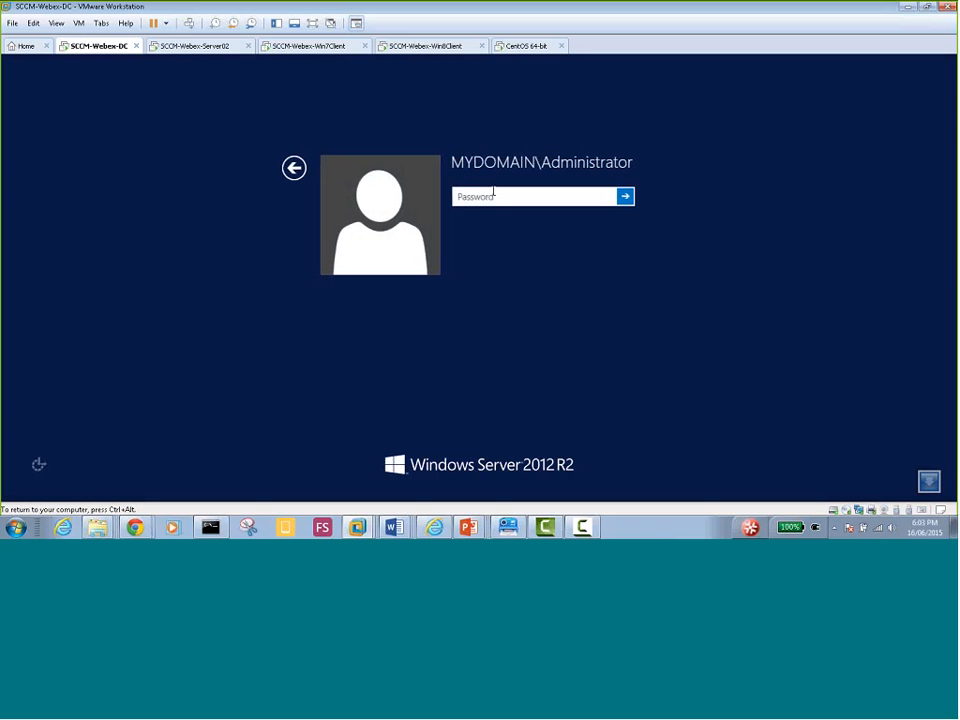
text(***)
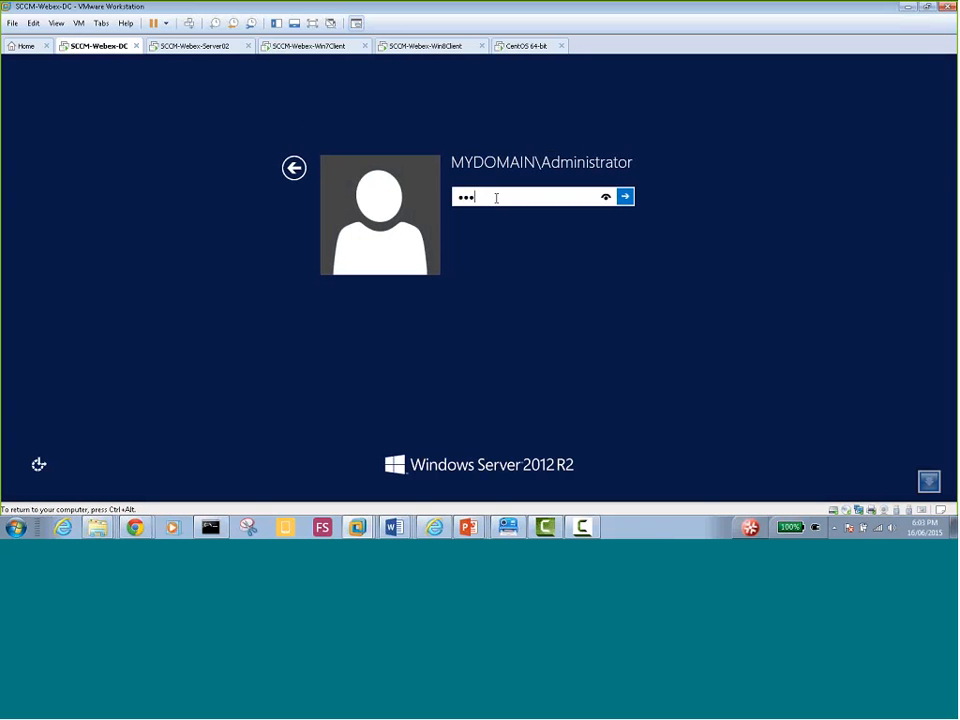
text(*****)
key(Return)
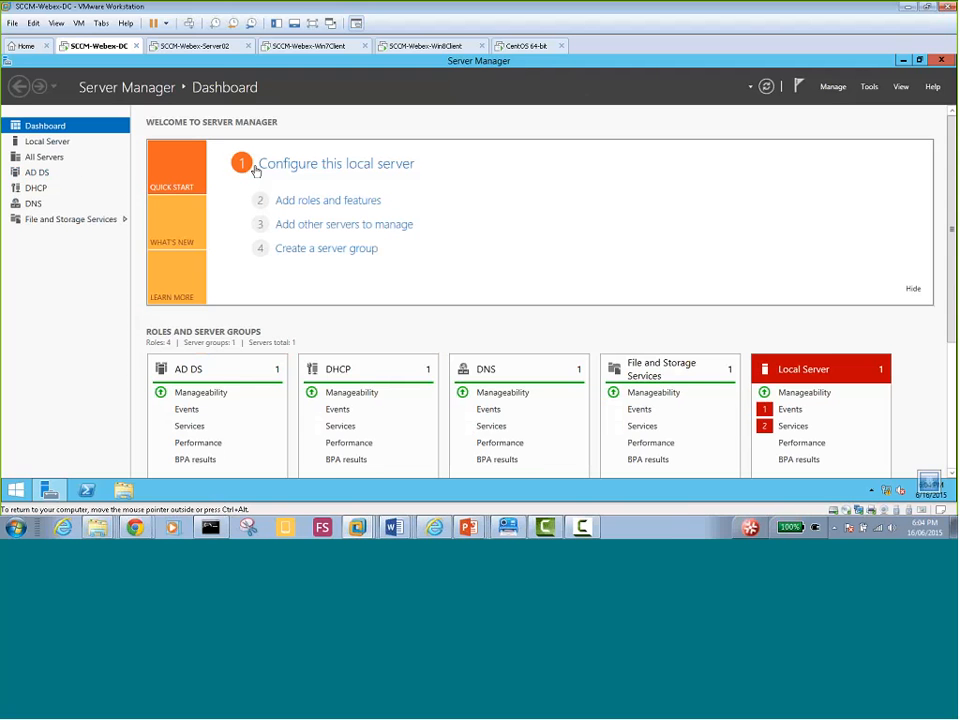
Launch Group Policy Management from Tools and expand Forest > Domains > myDomain.local
click(869, 87)
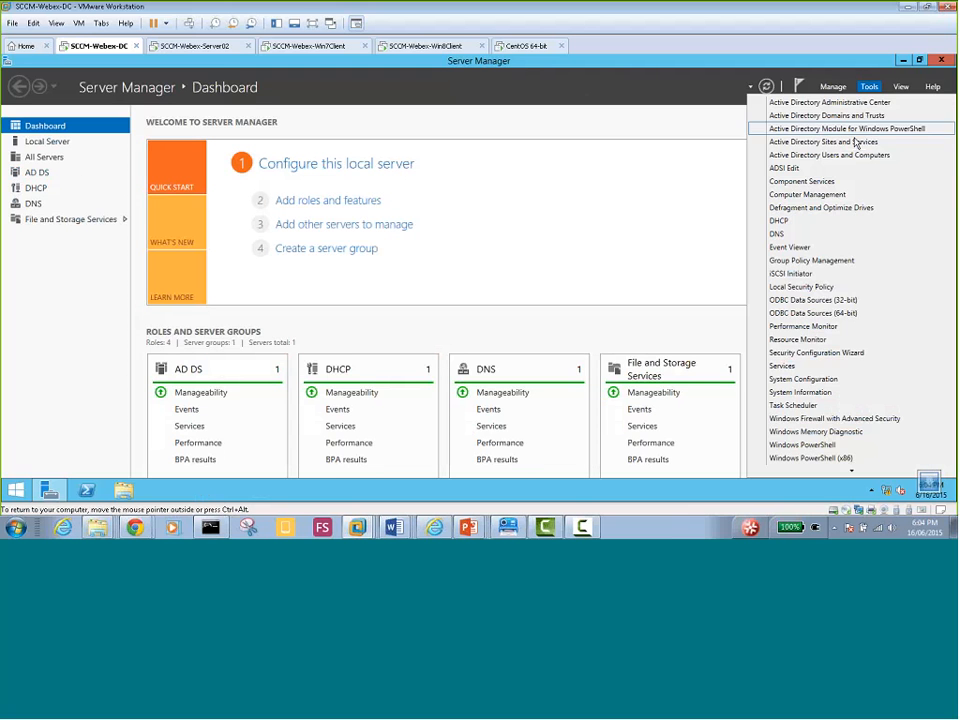
click(820, 196)
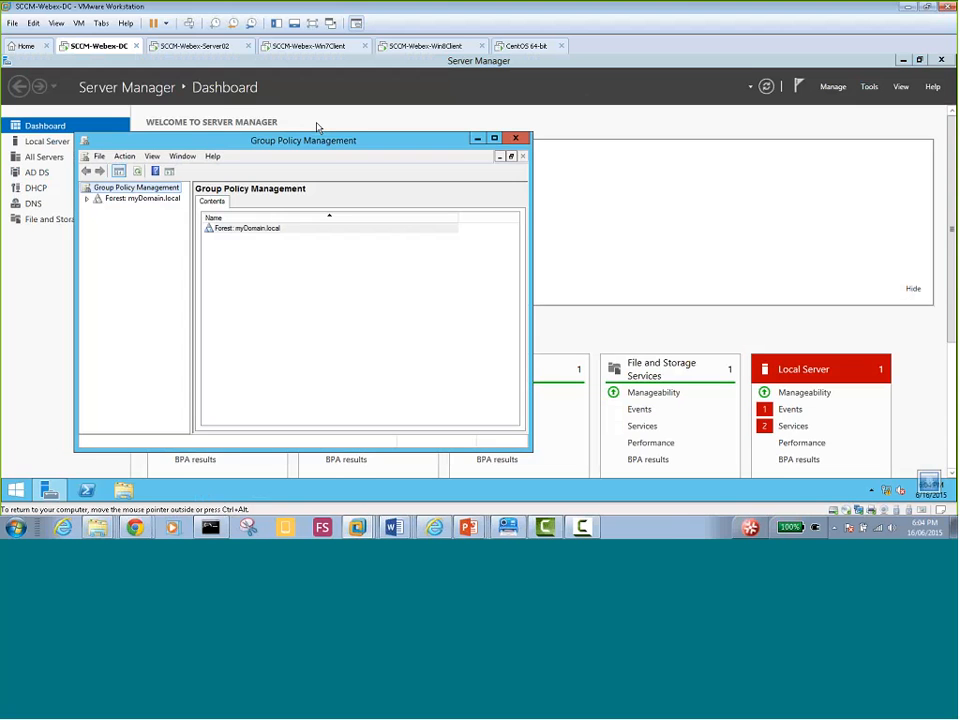
click(88, 199)
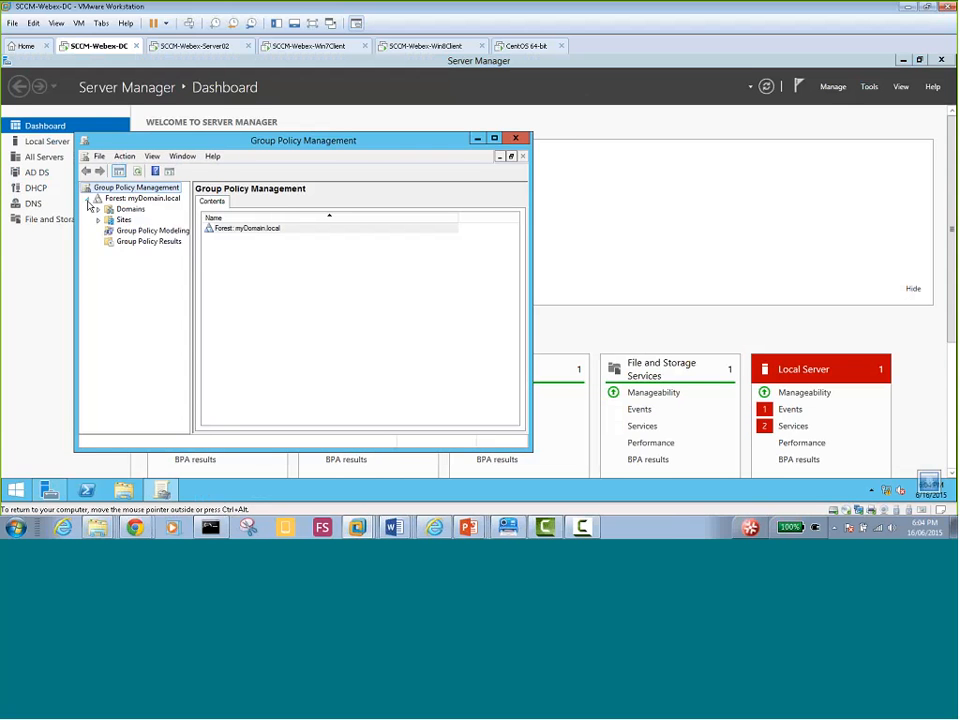
click(98, 209)
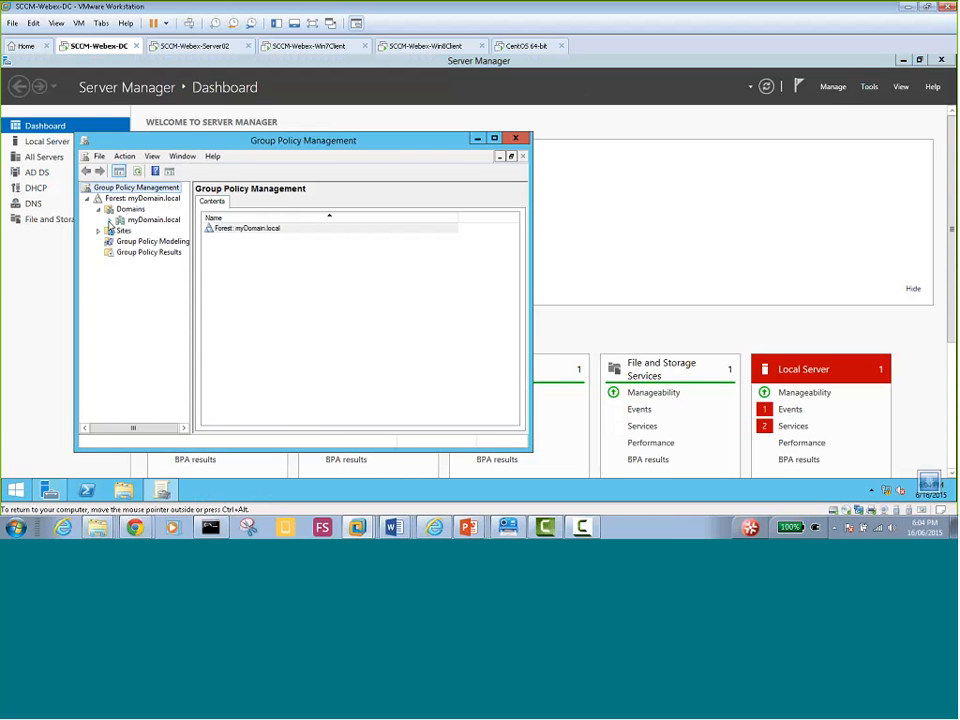
click(109, 220)
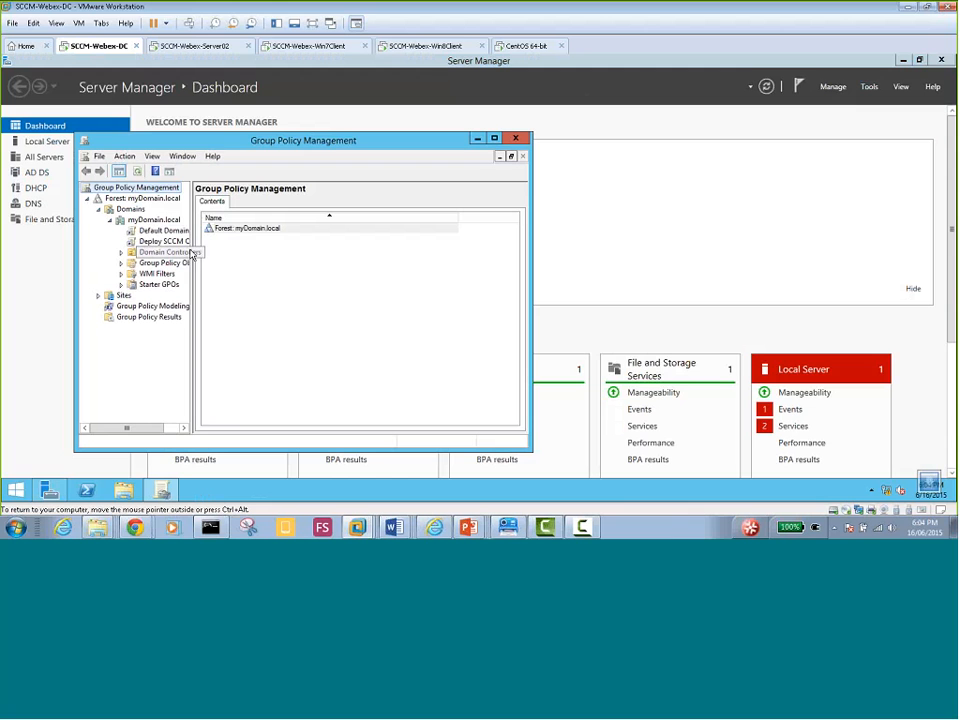
Select the Deploy SCCM Client link to view its scope, then open Task Manager from the taskbar
drag(193, 254, 236, 252)
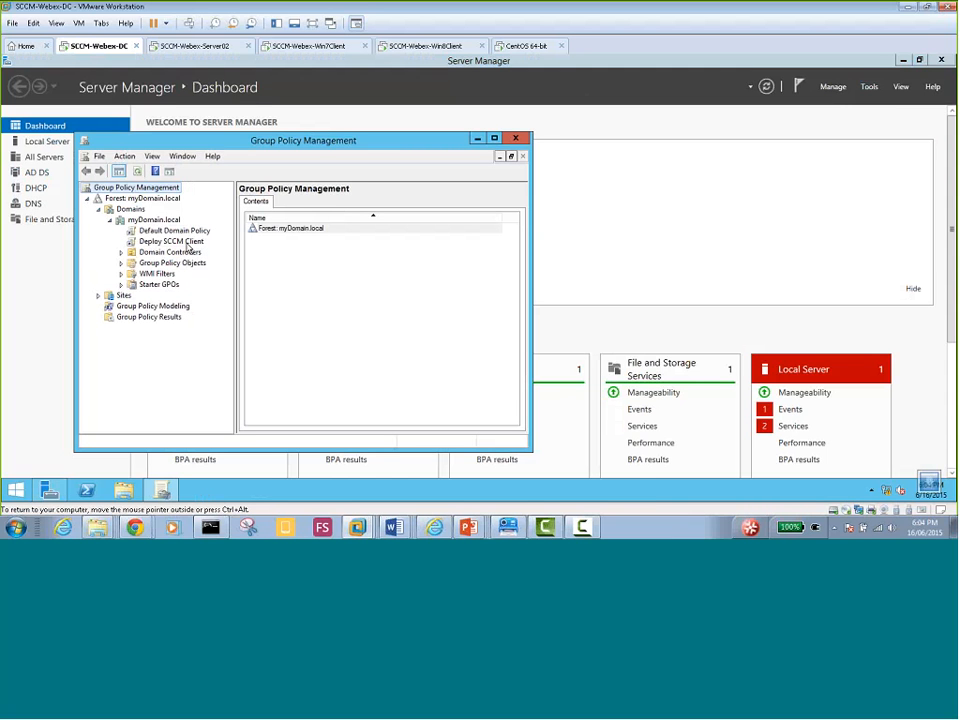
click(186, 244)
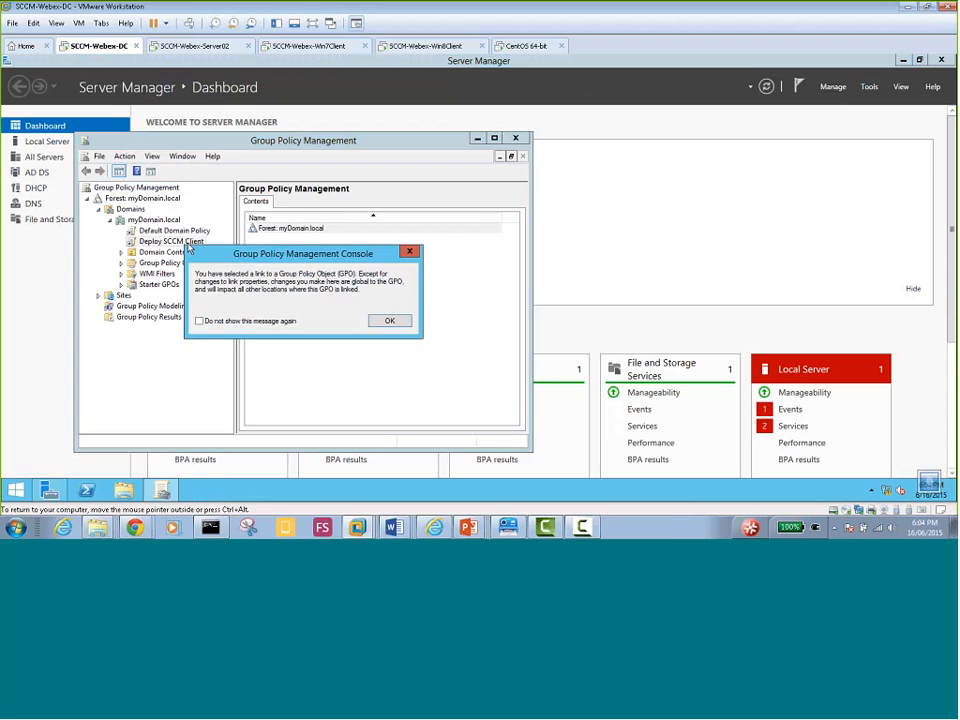
click(381, 321)
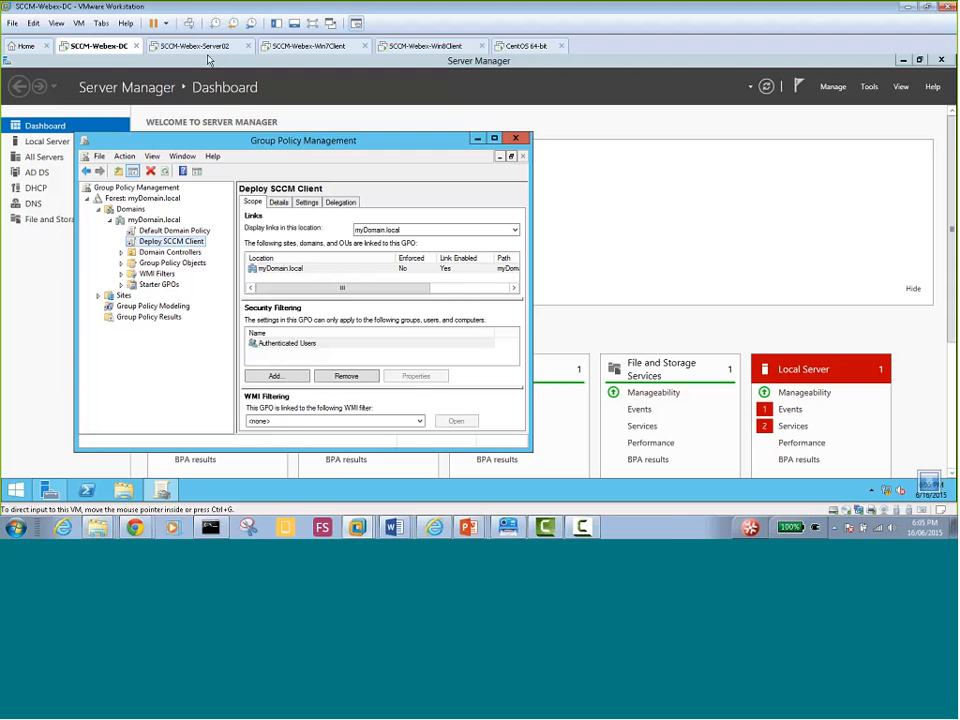
right_click(298, 490)
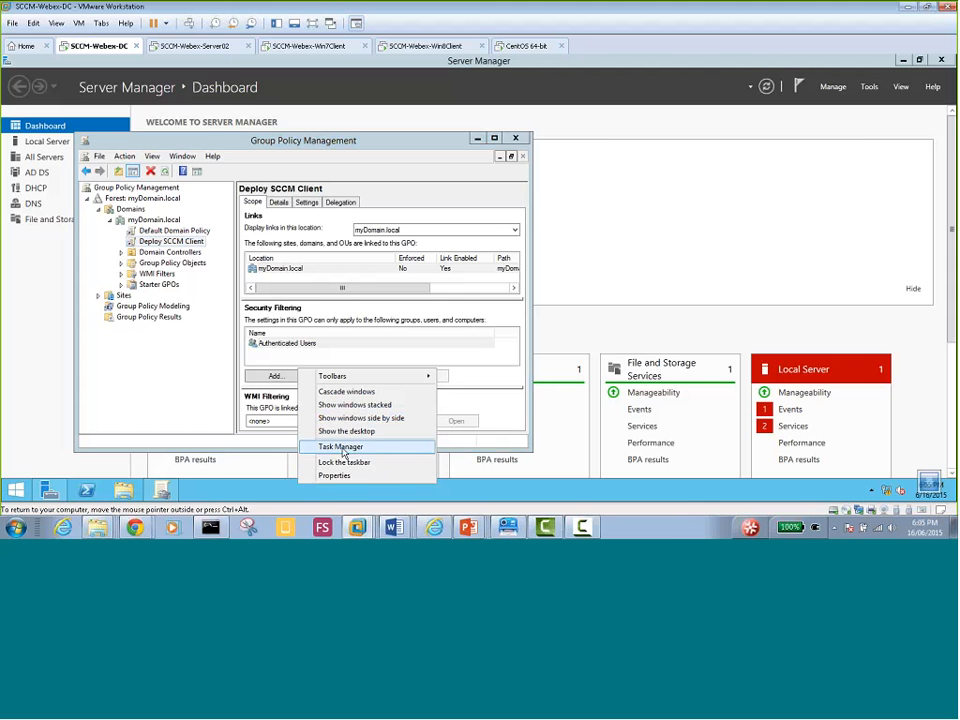
click(340, 446)
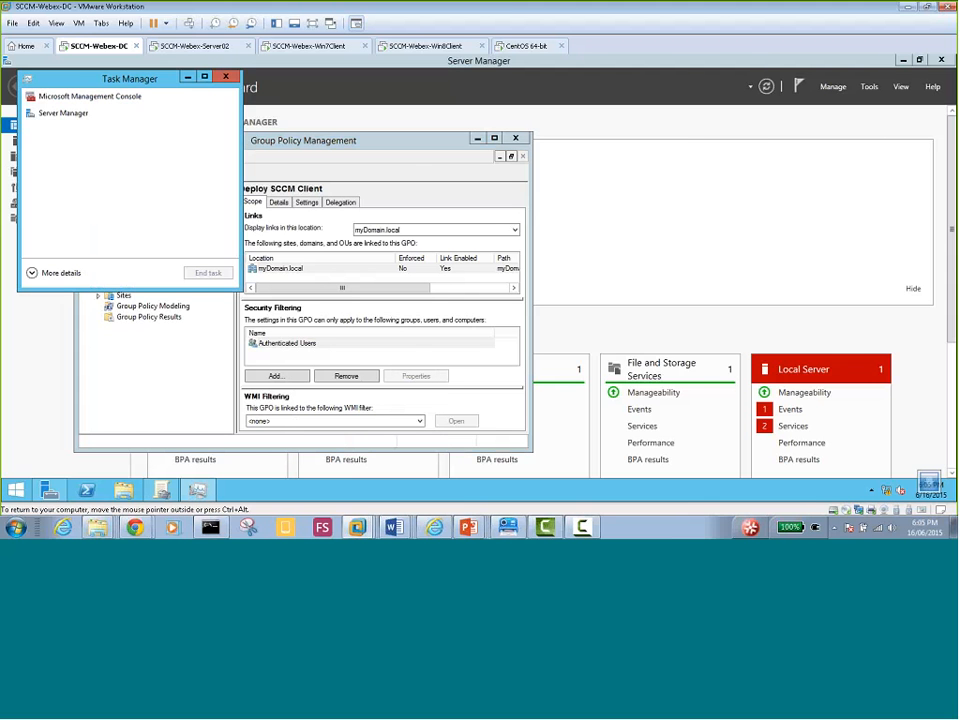
Expand Task Manager to More details and switch to the SCCM-Webex-Server02 VM
click(32, 272)
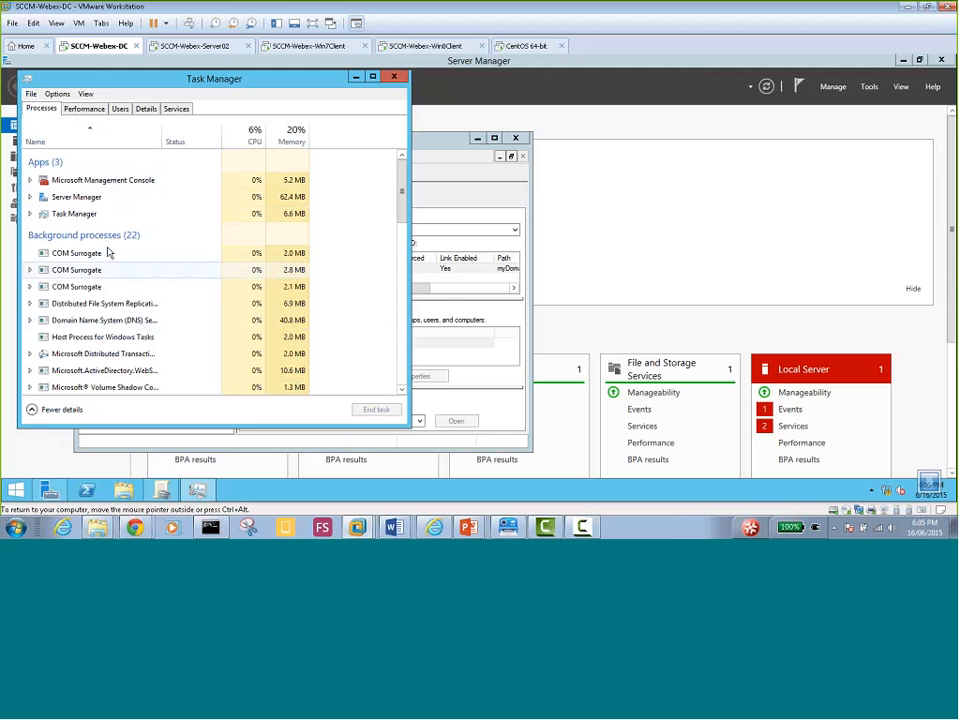
click(197, 44)
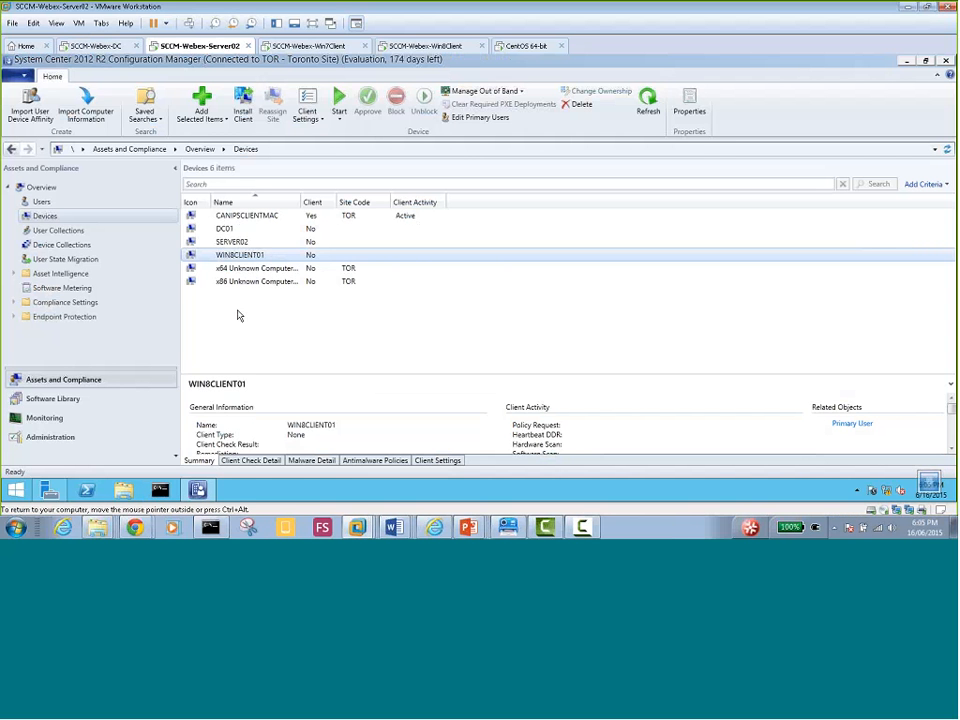
Refresh the Devices list via Users and Devices, select WIN8CLIENT01, then go to the Win8Client VM
click(275, 315)
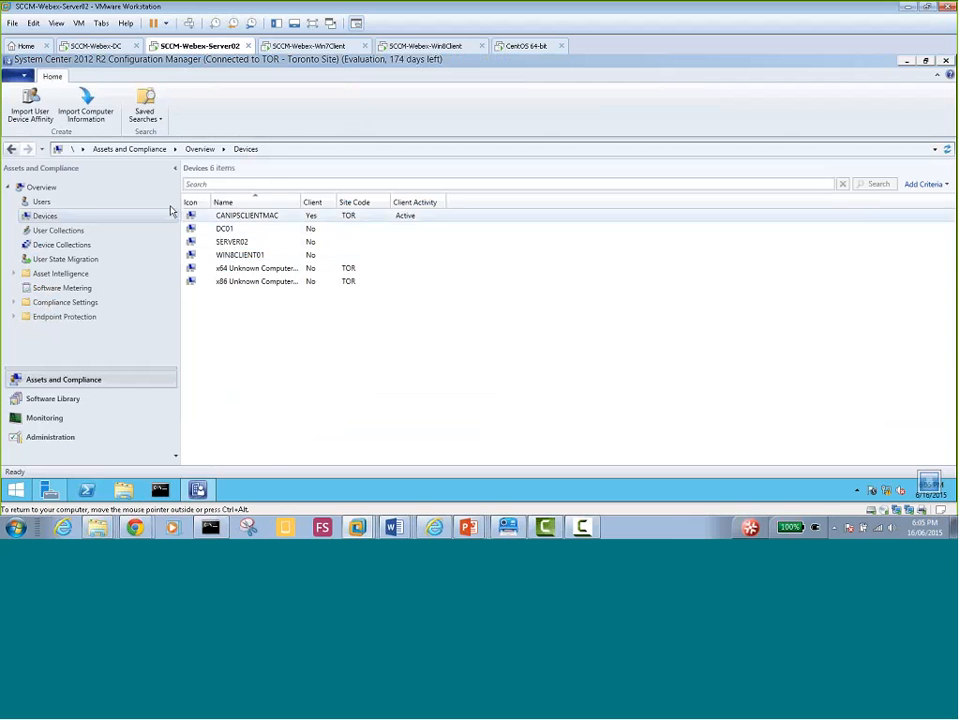
click(55, 207)
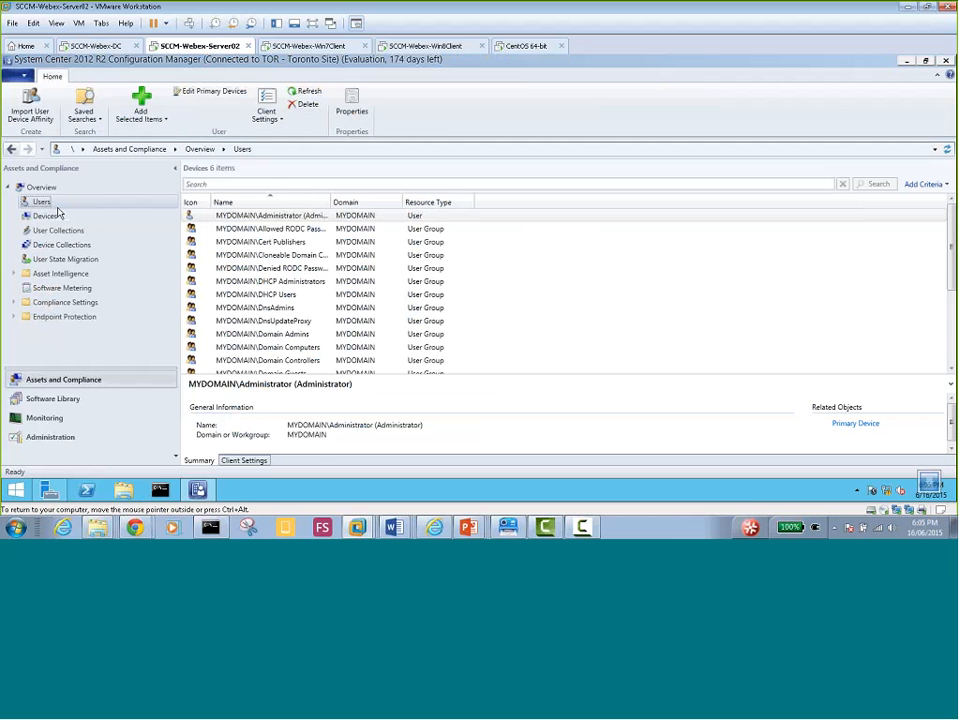
click(57, 218)
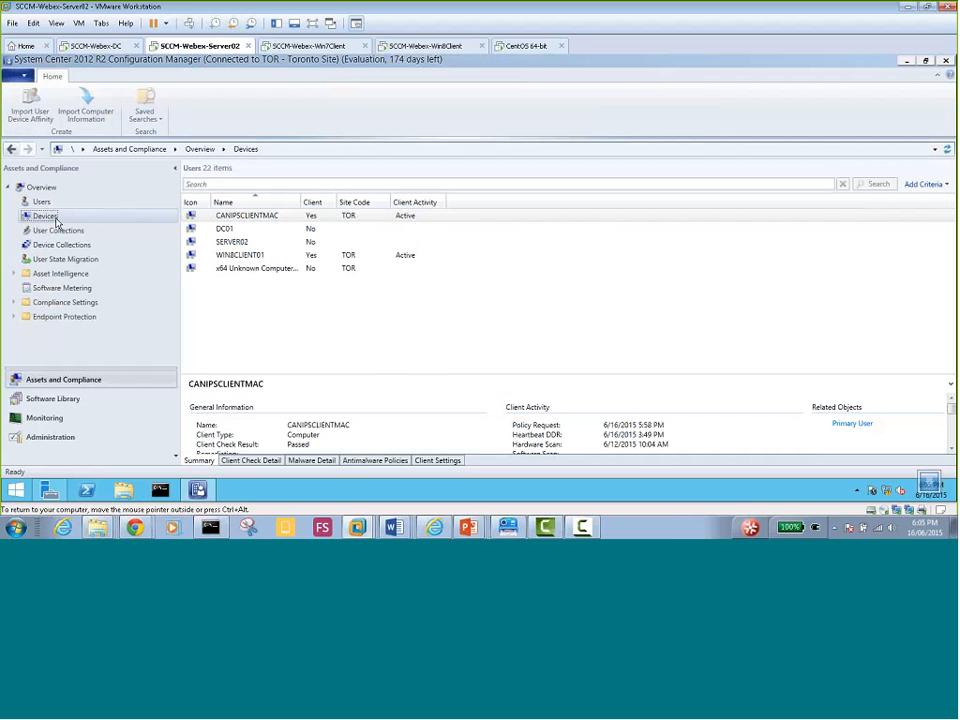
click(248, 258)
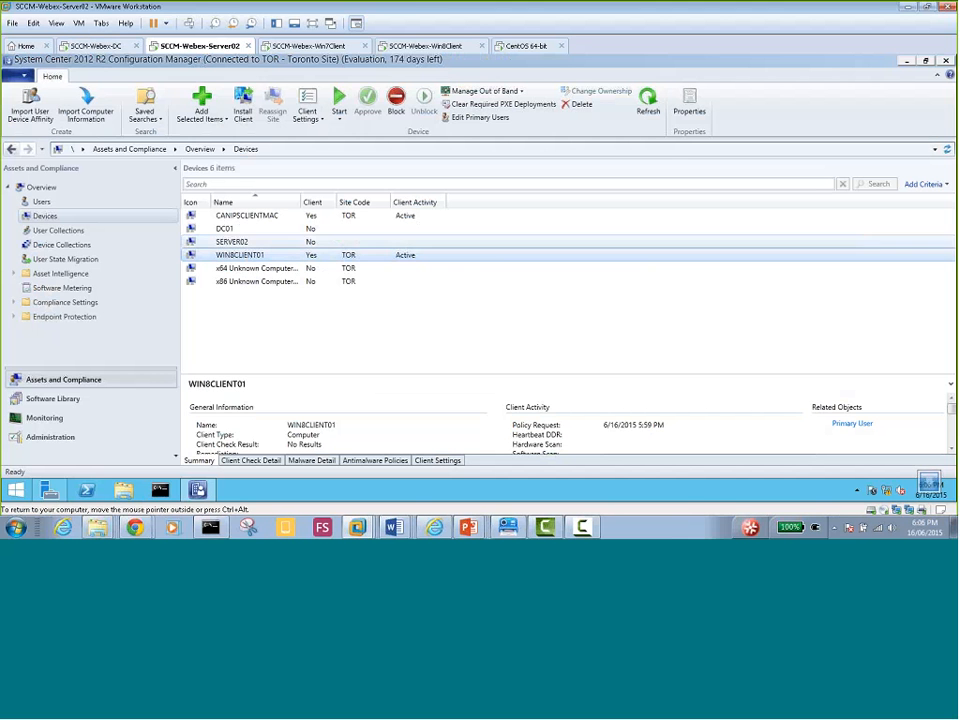
click(425, 45)
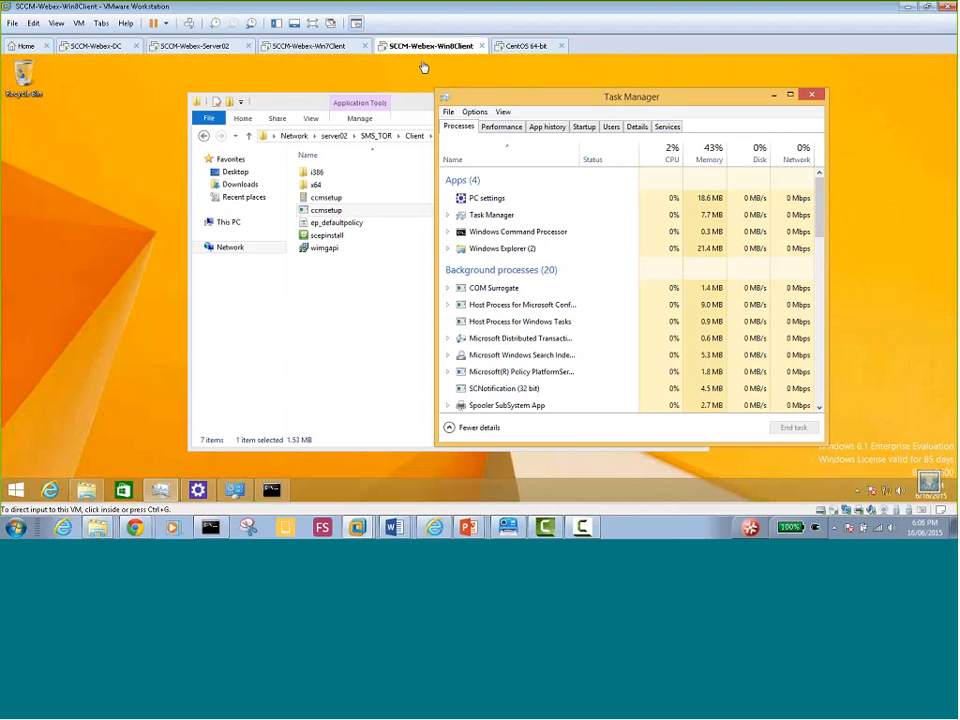
Unlock the Win8Client VM by entering the account password
click(338, 312)
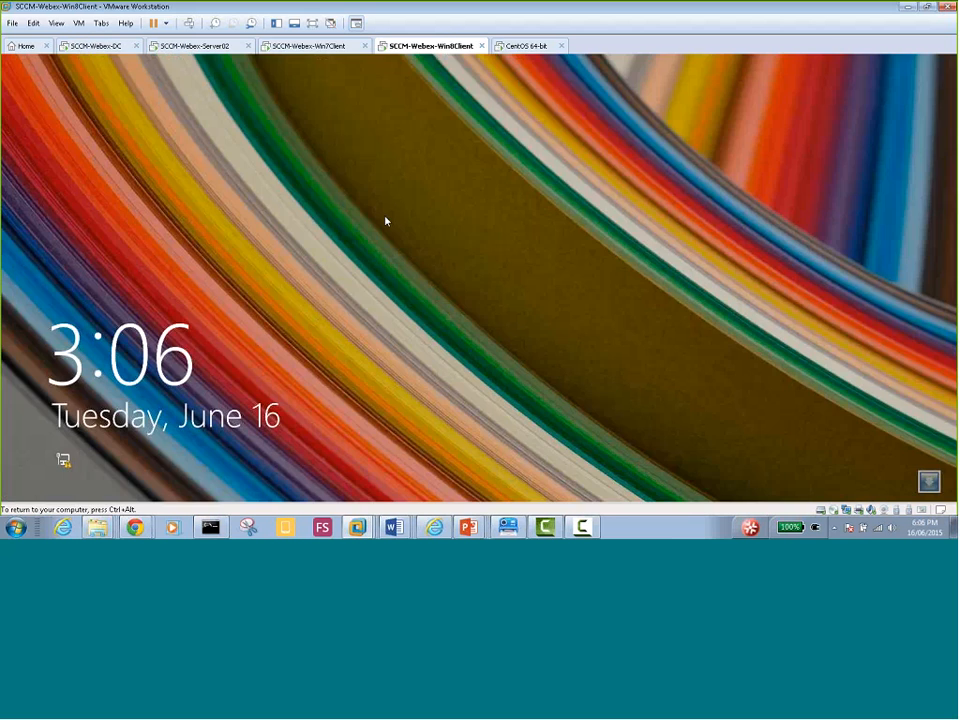
click(386, 221)
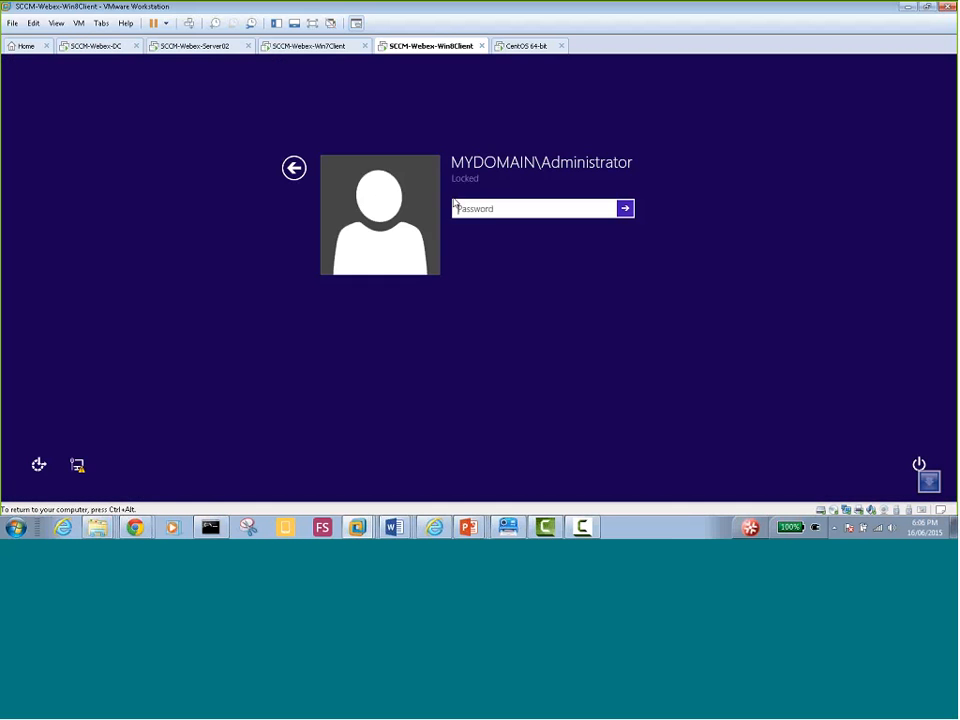
text(****)
key(Return)
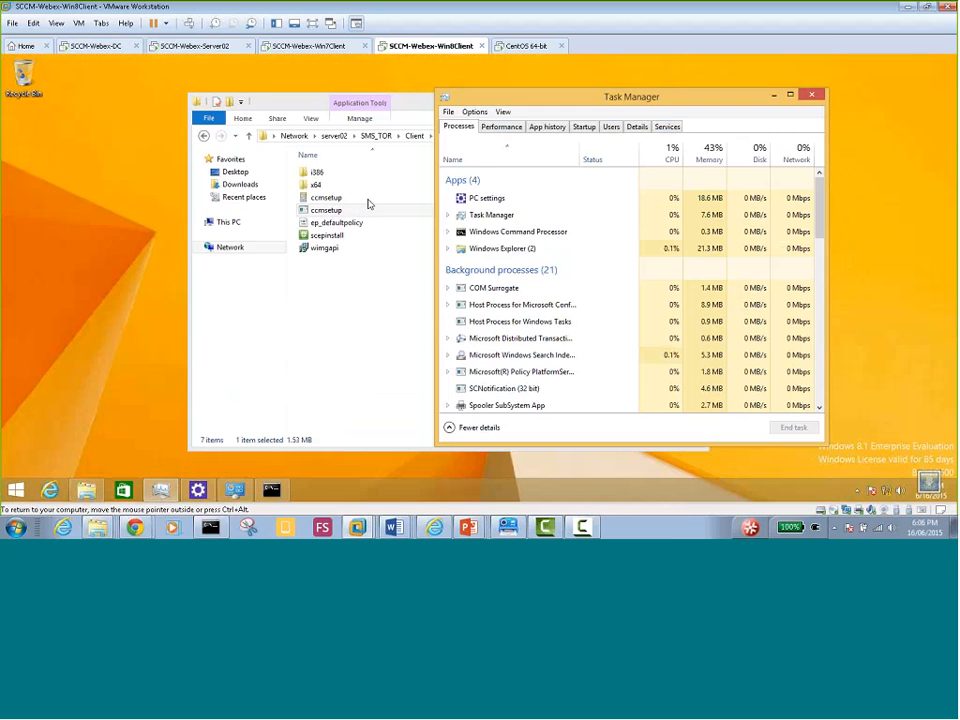
Open Control Panel from the PC settings app on the Win8 client
click(332, 300)
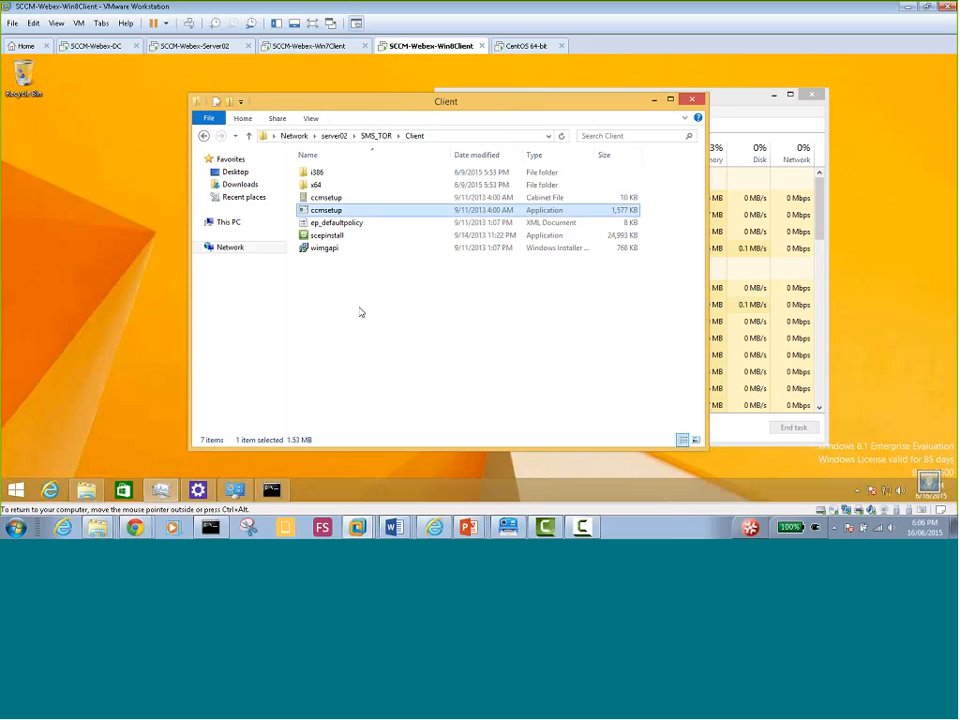
click(721, 96)
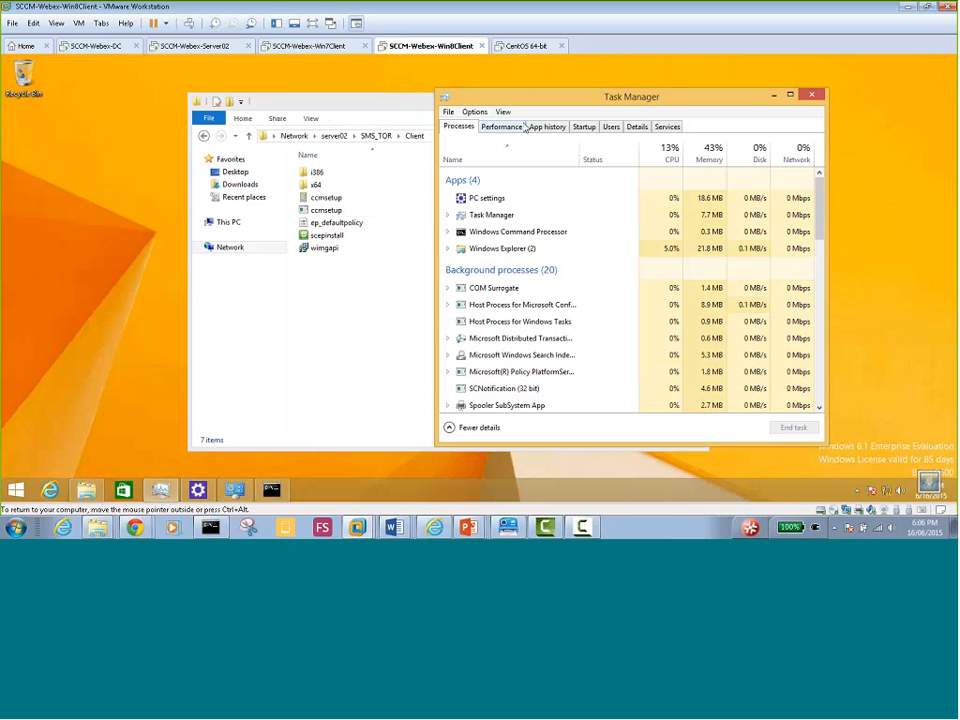
click(197, 490)
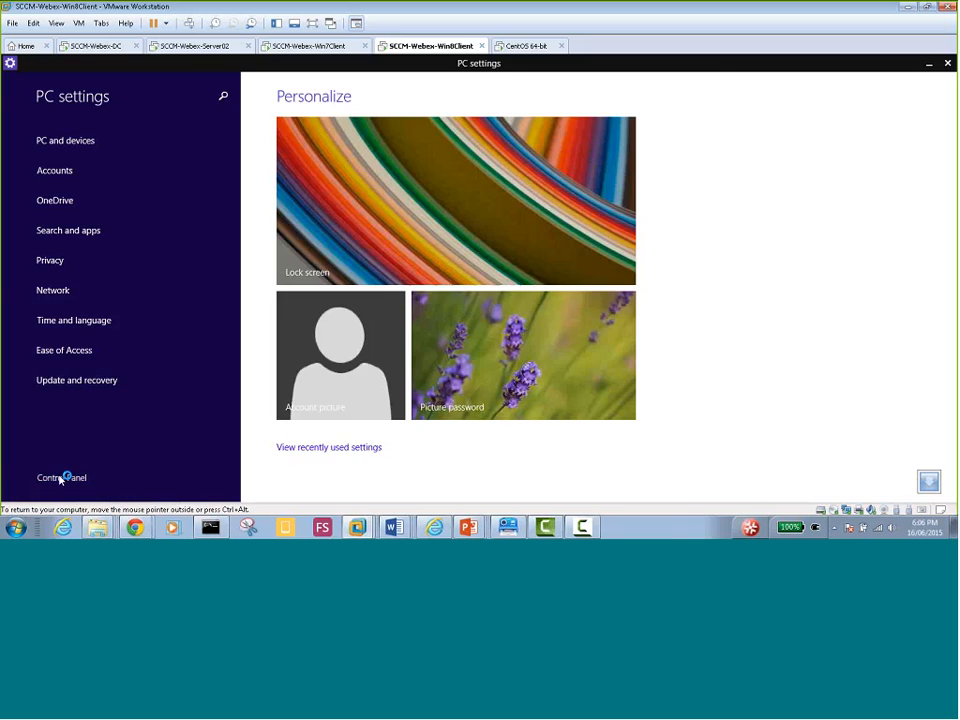
click(71, 475)
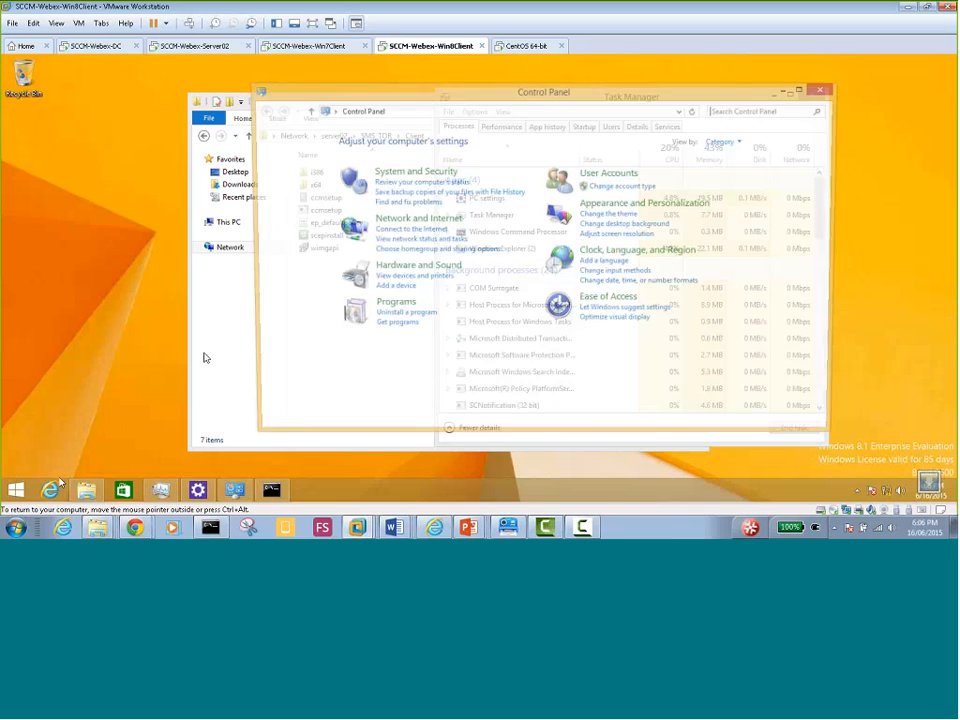
Open System and Security and scroll down to the Configuration Manager entry
click(418, 172)
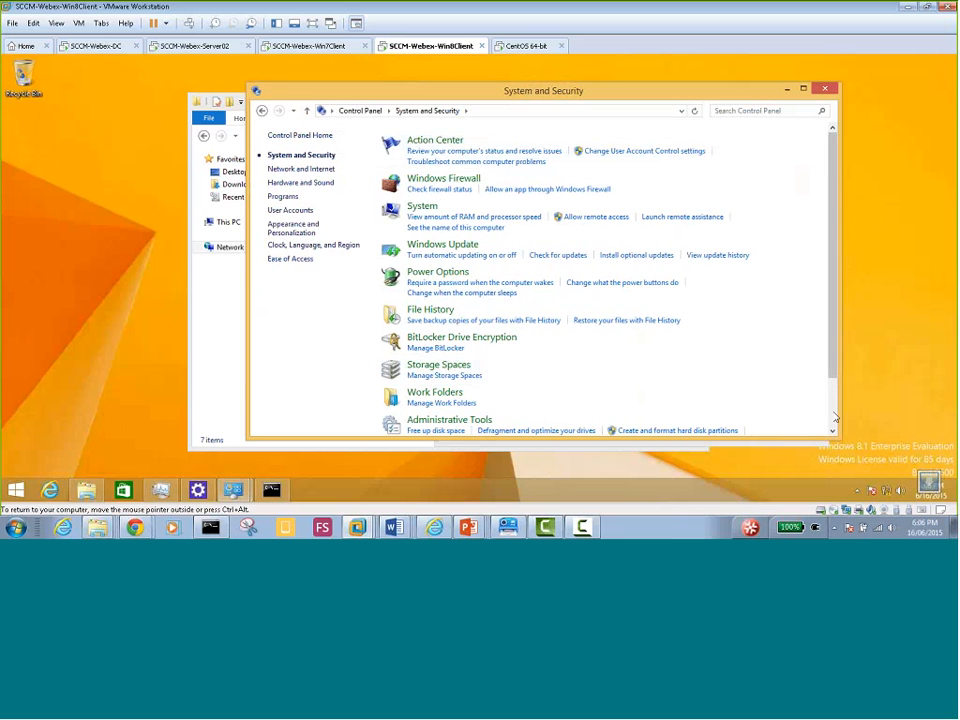
scroll(614, 419, down, 2)
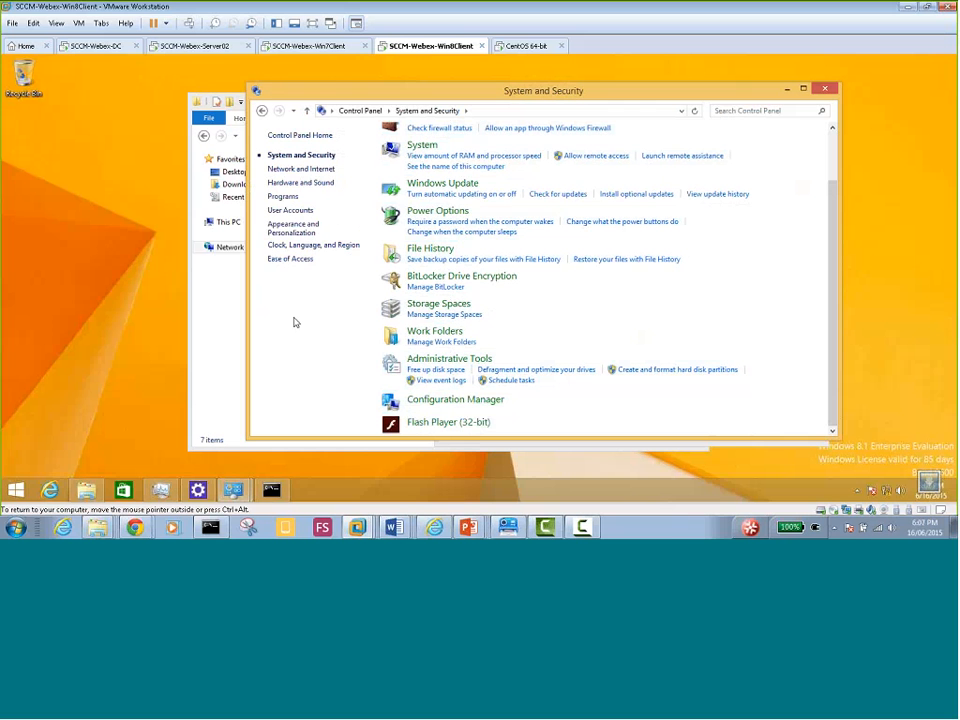
click(445, 400)
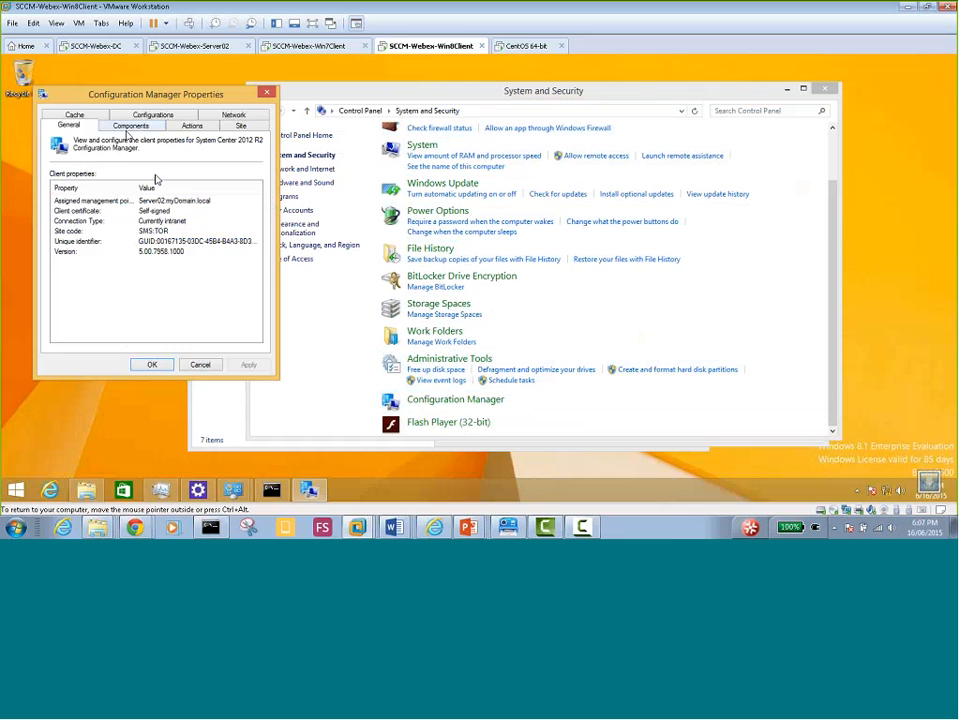
click(131, 126)
click(191, 127)
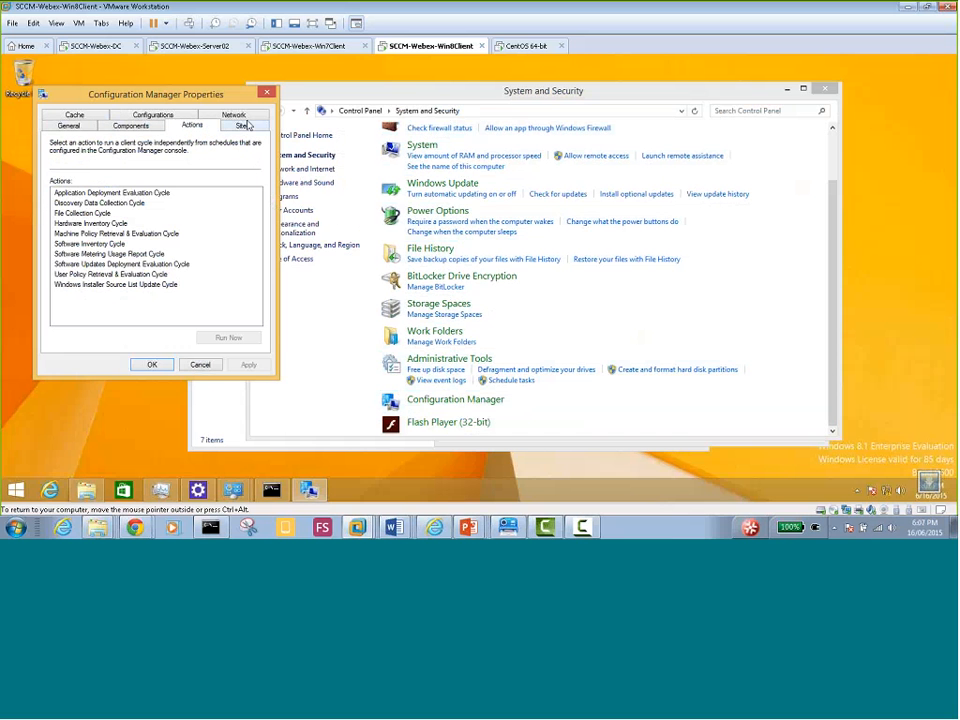
click(242, 126)
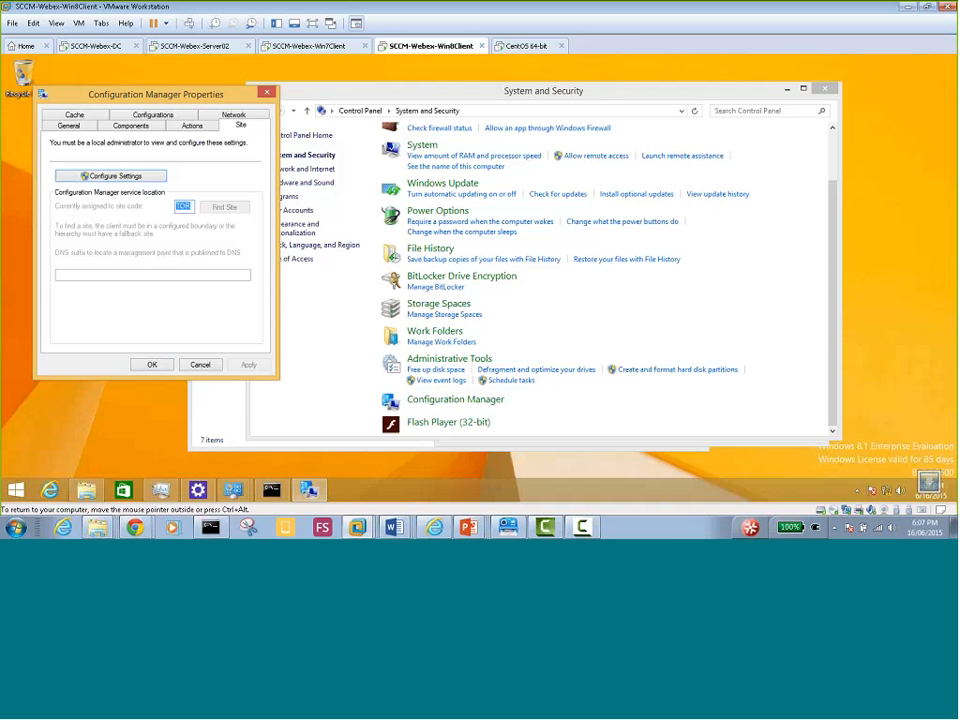
click(152, 365)
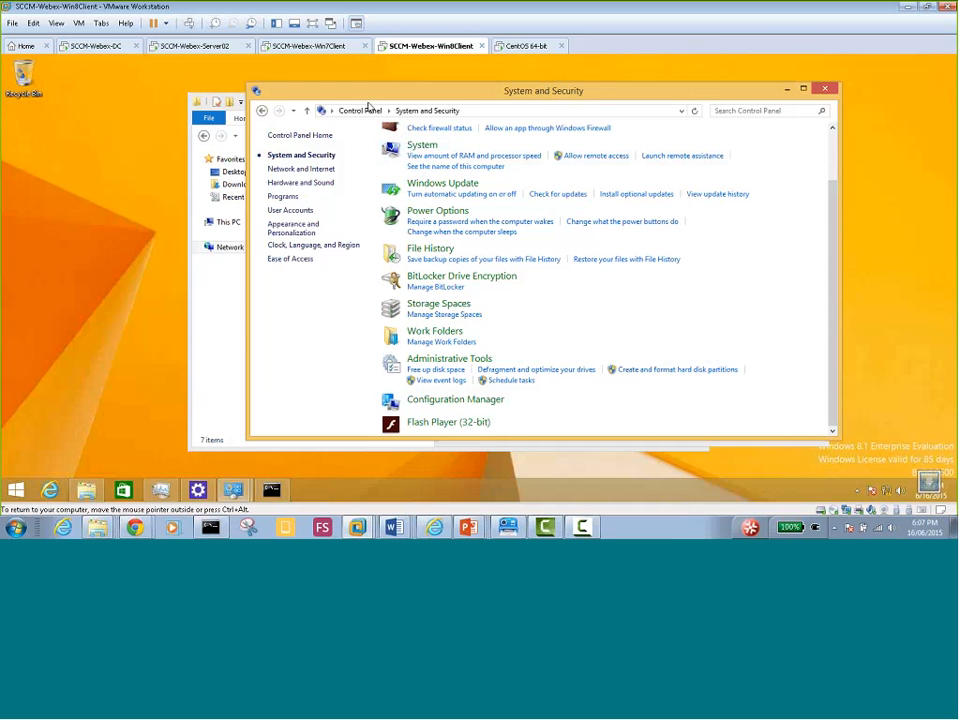
On Server02, compare the CANIPSCLIENTMAC and WIN8CLIENT01 device details in the Devices list
click(214, 48)
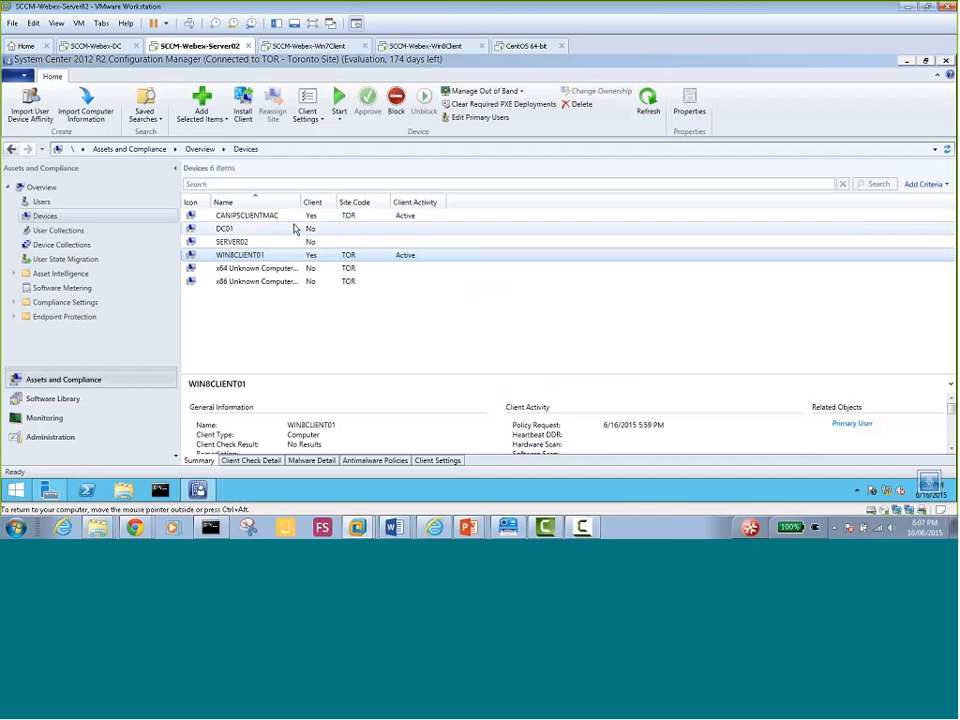
click(274, 216)
click(276, 255)
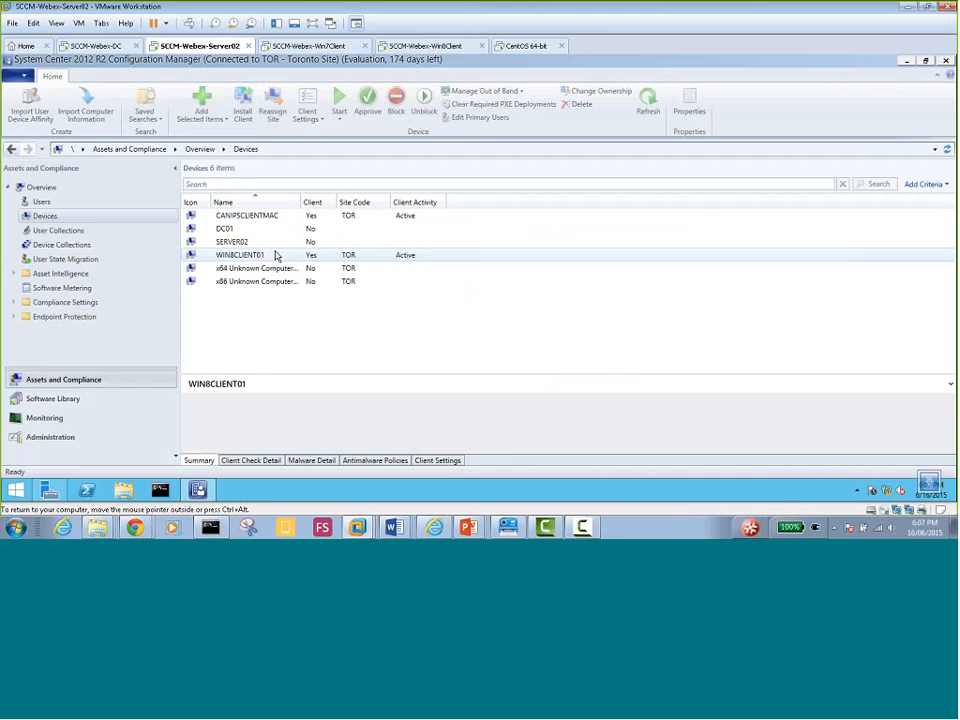
click(281, 216)
click(273, 256)
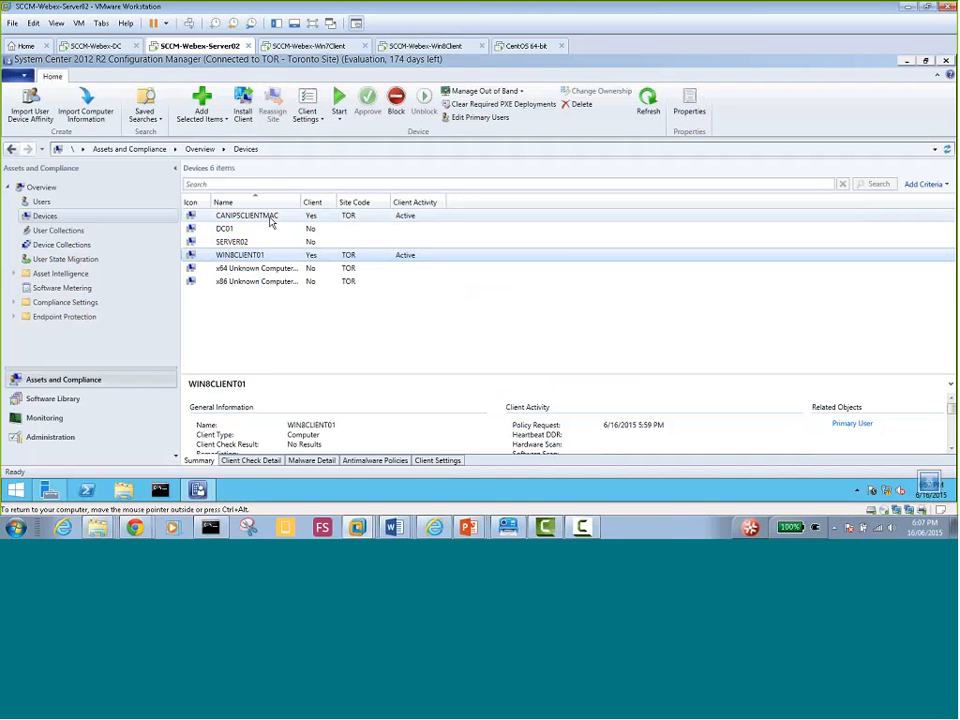
mouse_move(477, 532)
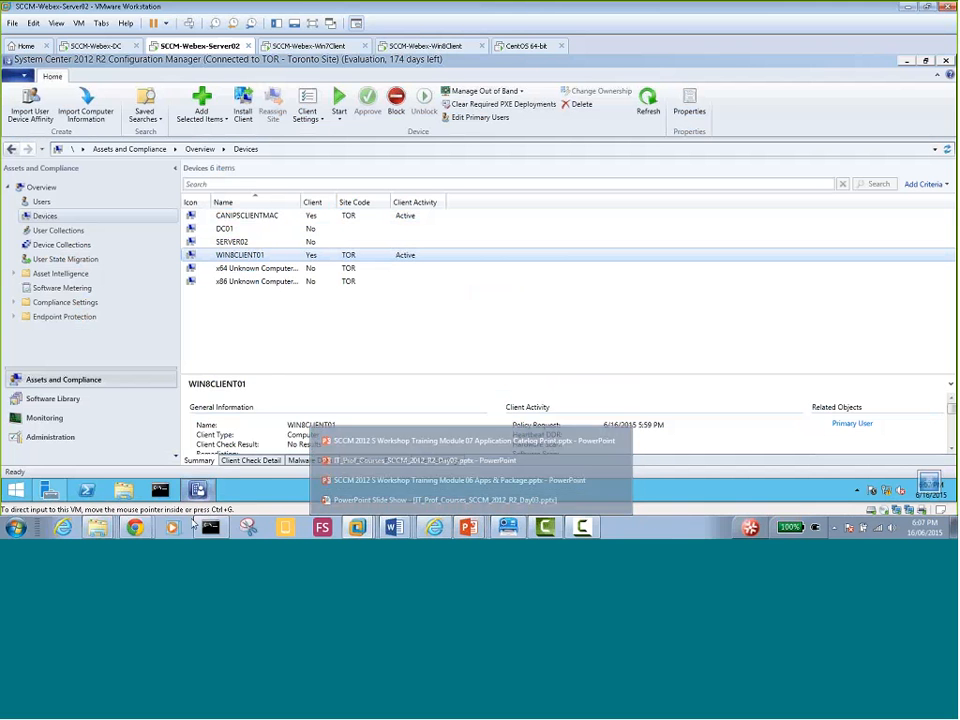
mouse_move(357, 527)
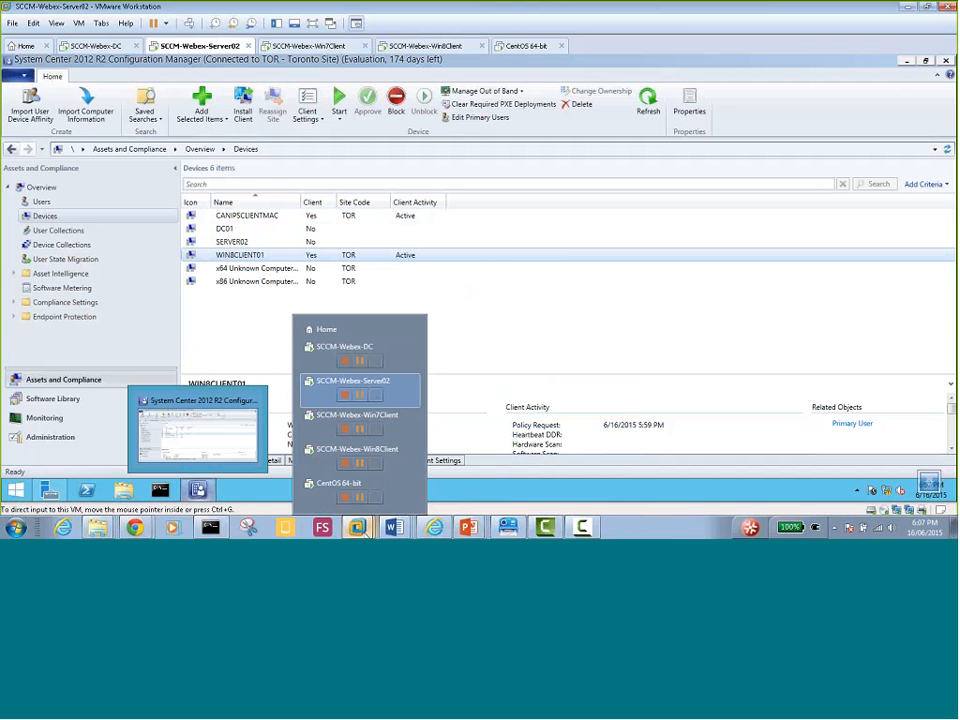
click(316, 387)
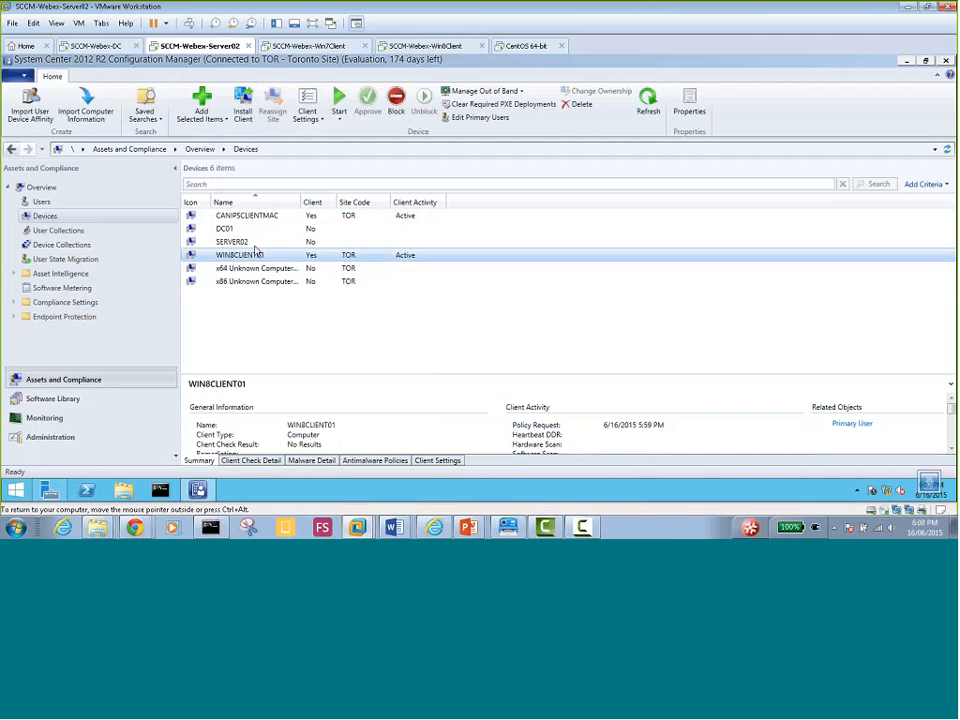
Open This PC on Server02 maximized and go into Local Disk (C:)
click(124, 490)
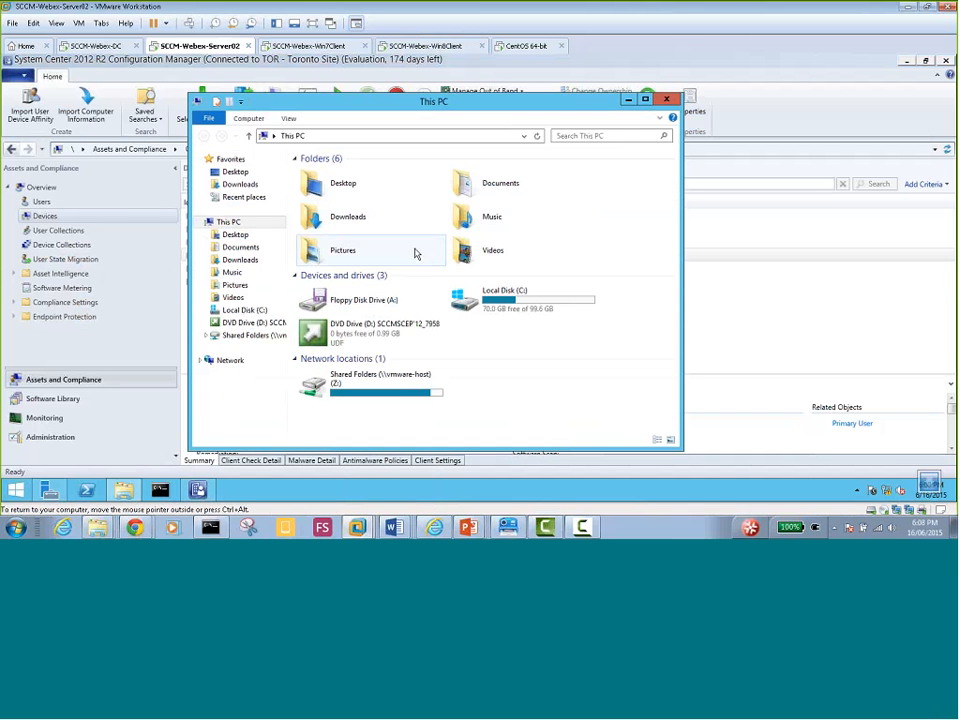
click(645, 100)
double_click(327, 229)
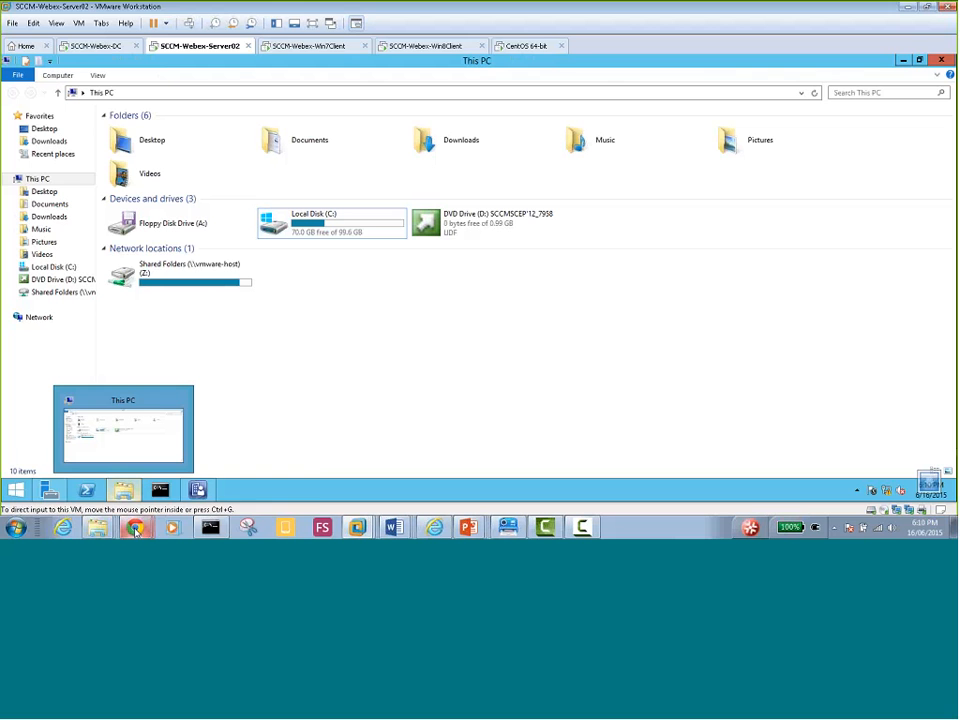
mouse_move(133, 528)
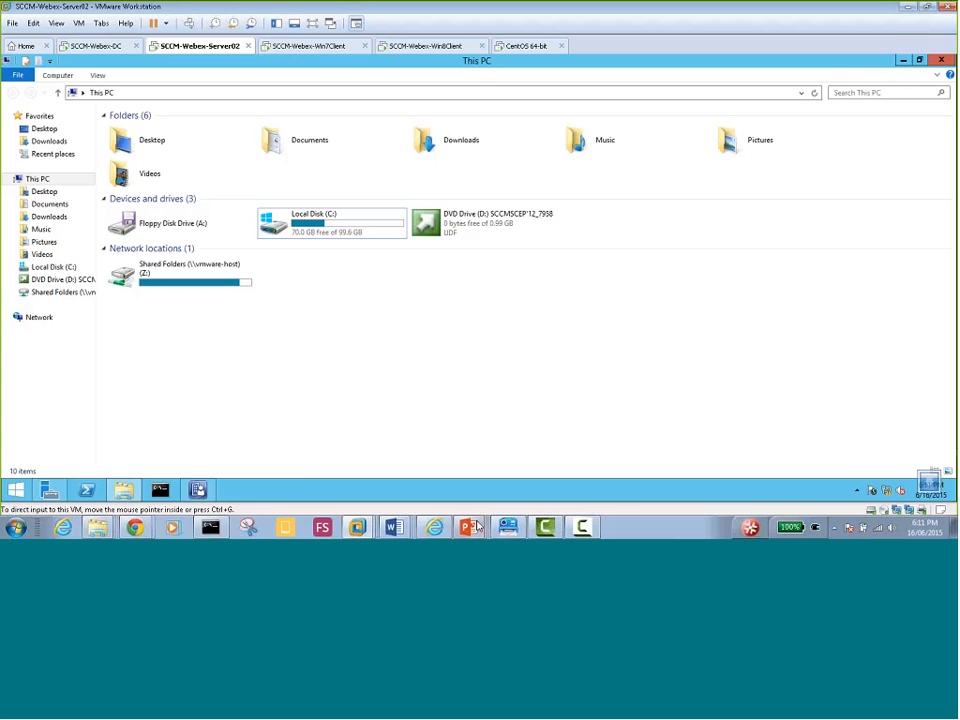
mouse_move(474, 527)
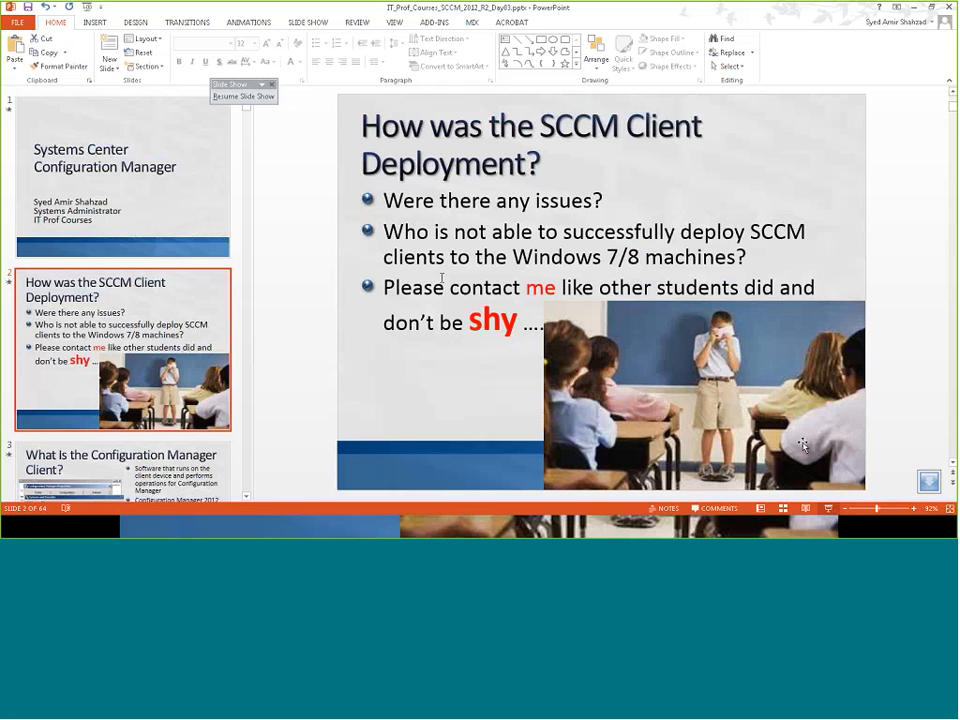
Start the slide show at slide 2, 'How was the SCCM Client Deployment?'
click(829, 509)
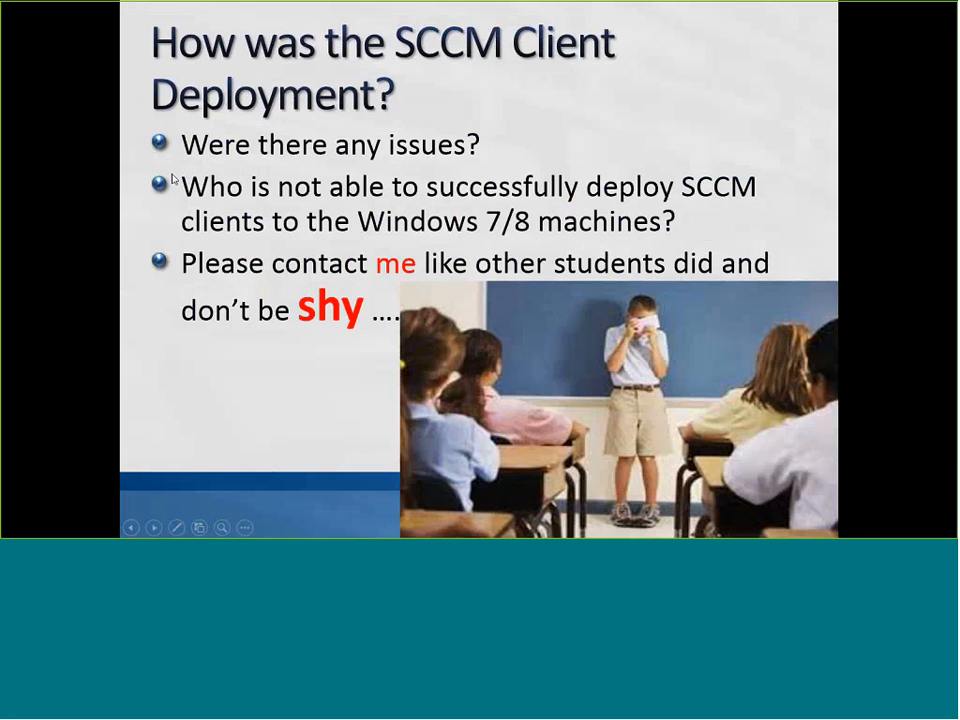
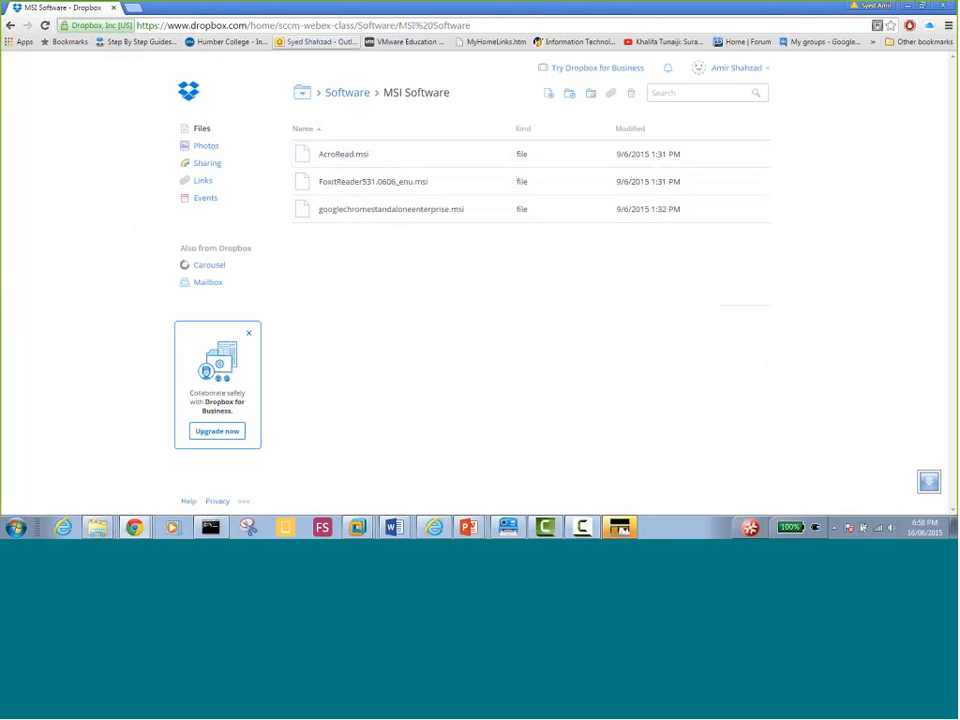
right_click(357, 185)
click(385, 215)
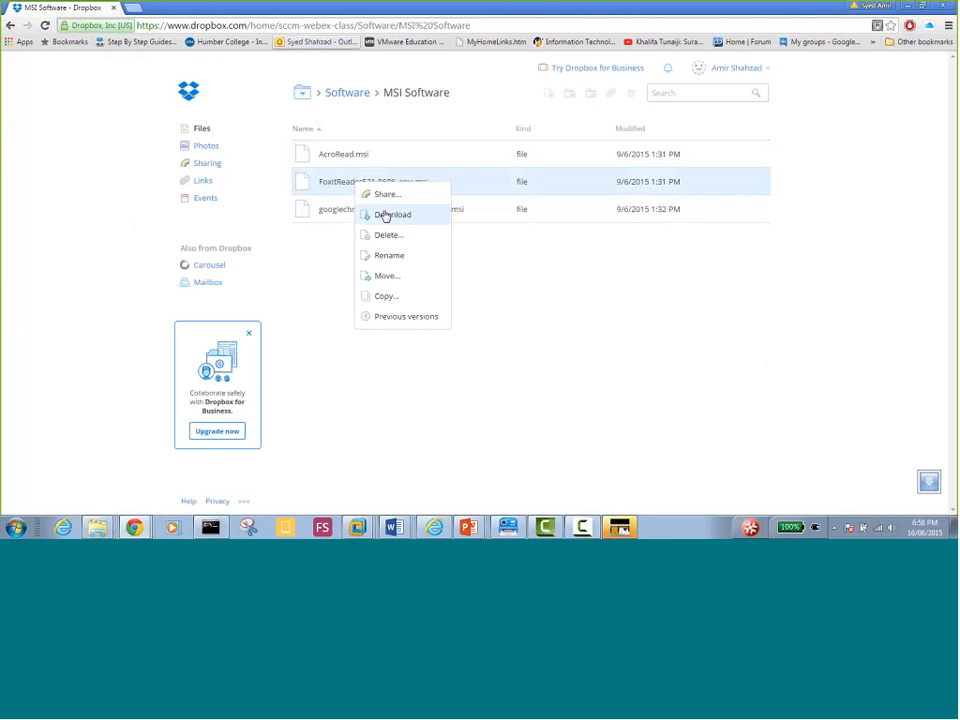
click(352, 293)
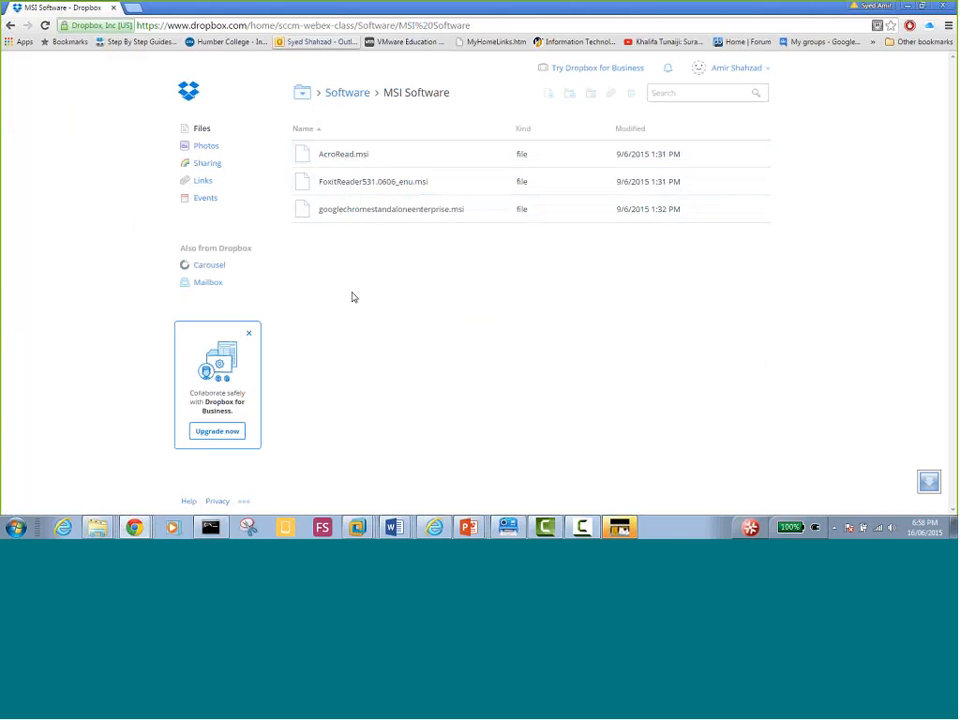
right_click(371, 188)
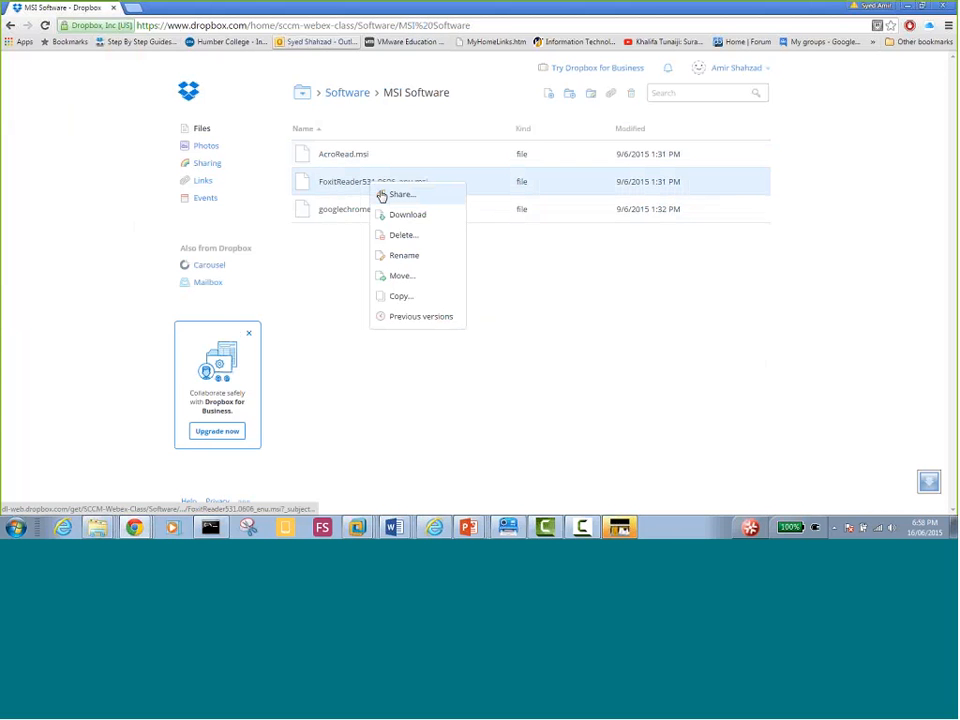
click(326, 341)
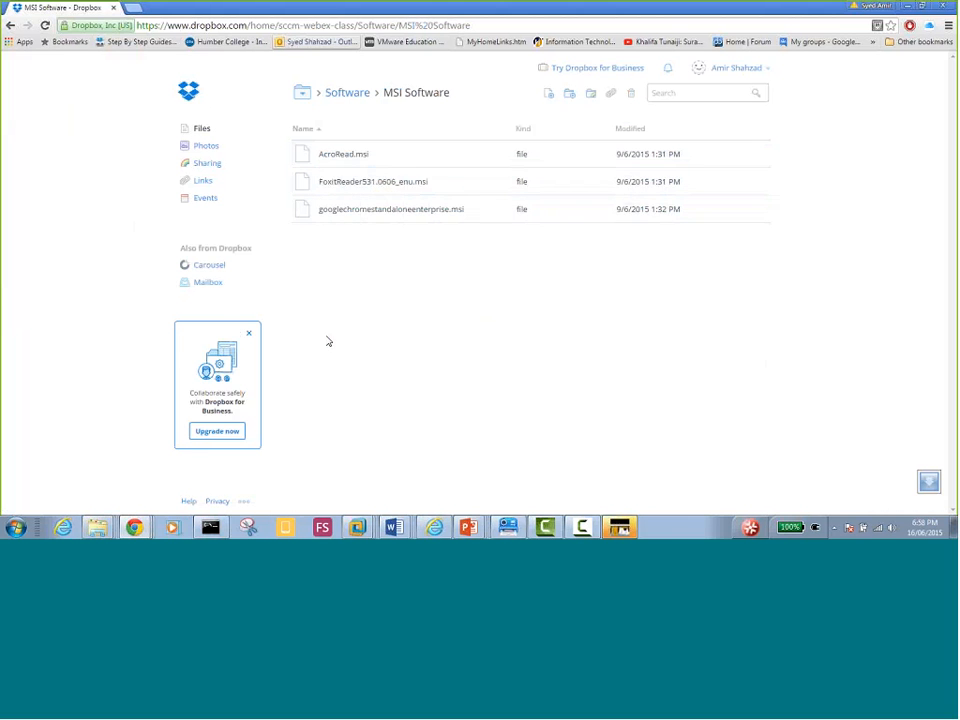
Browse the host Explorer window to C:\EDU\Central_SOFT\msi software
click(97, 527)
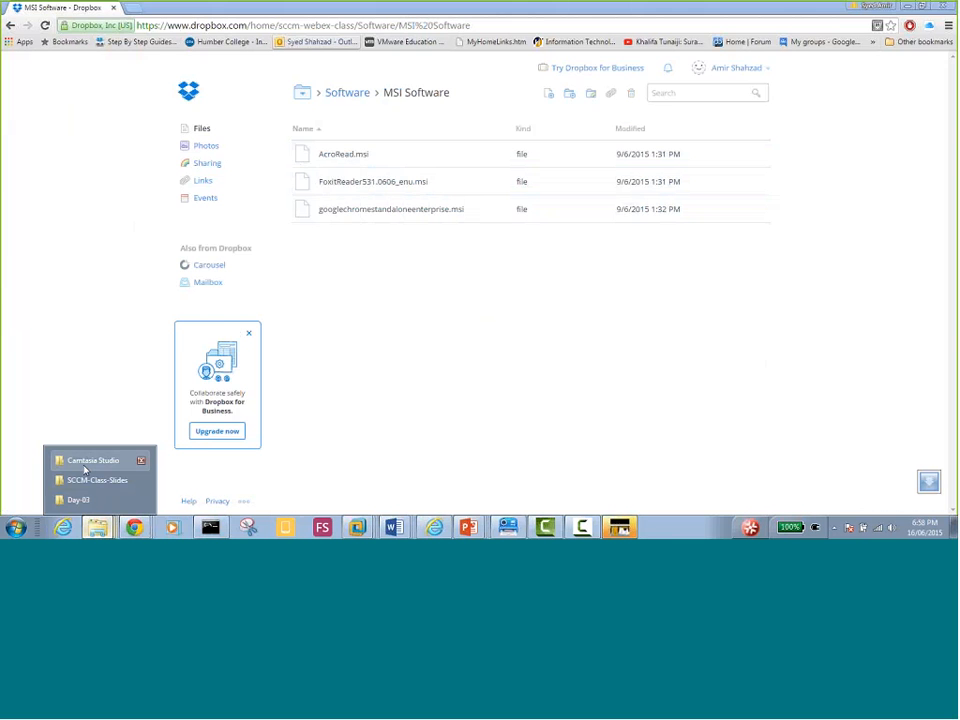
click(85, 465)
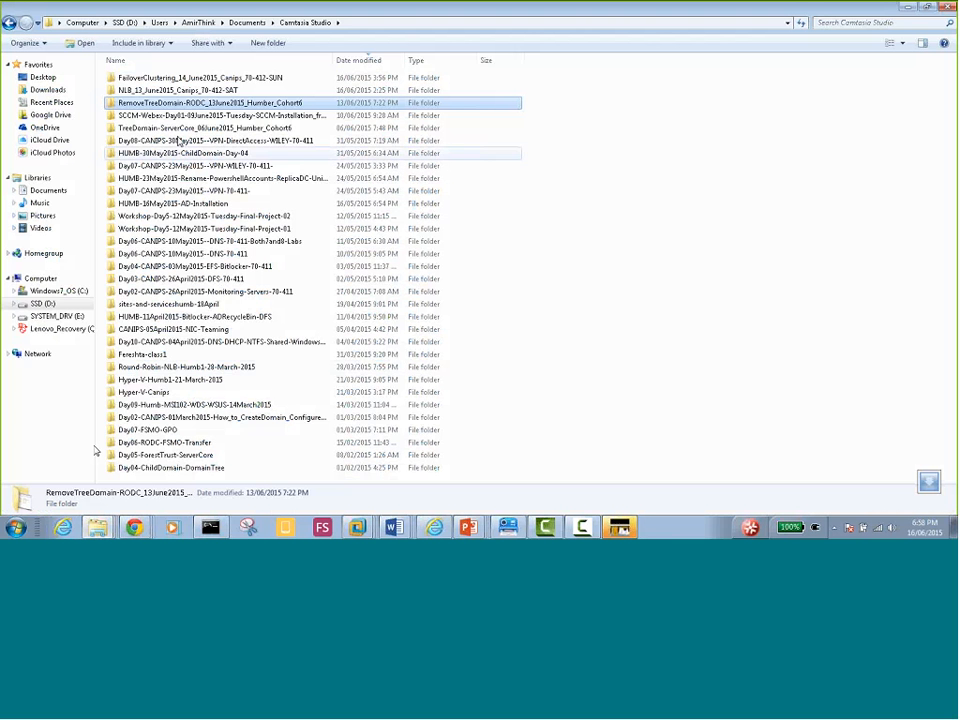
click(118, 22)
click(90, 23)
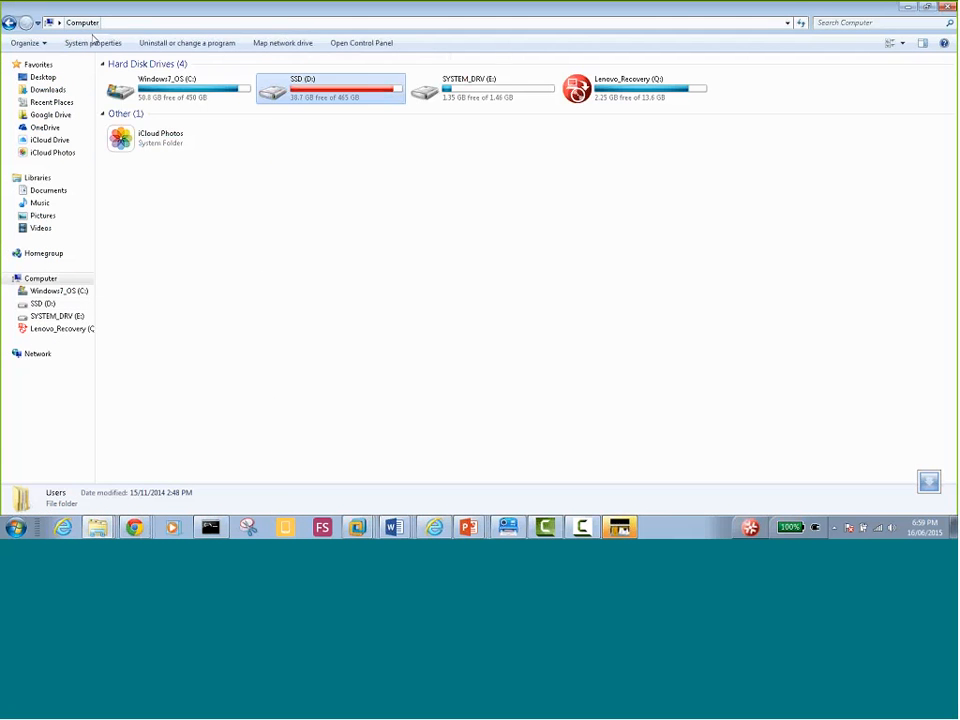
double_click(160, 88)
double_click(130, 113)
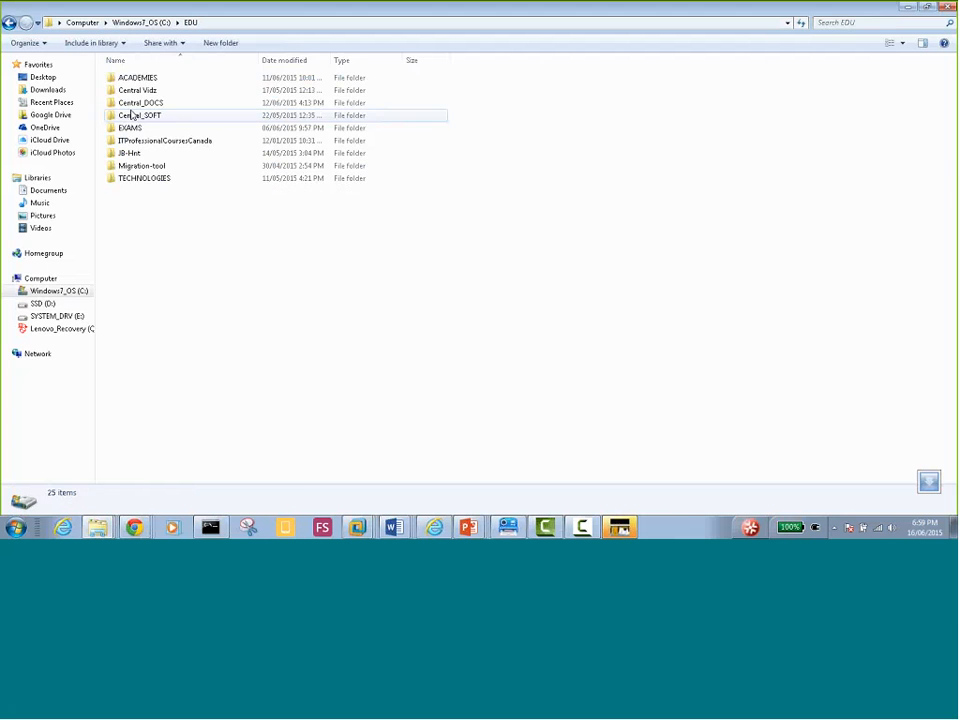
double_click(148, 116)
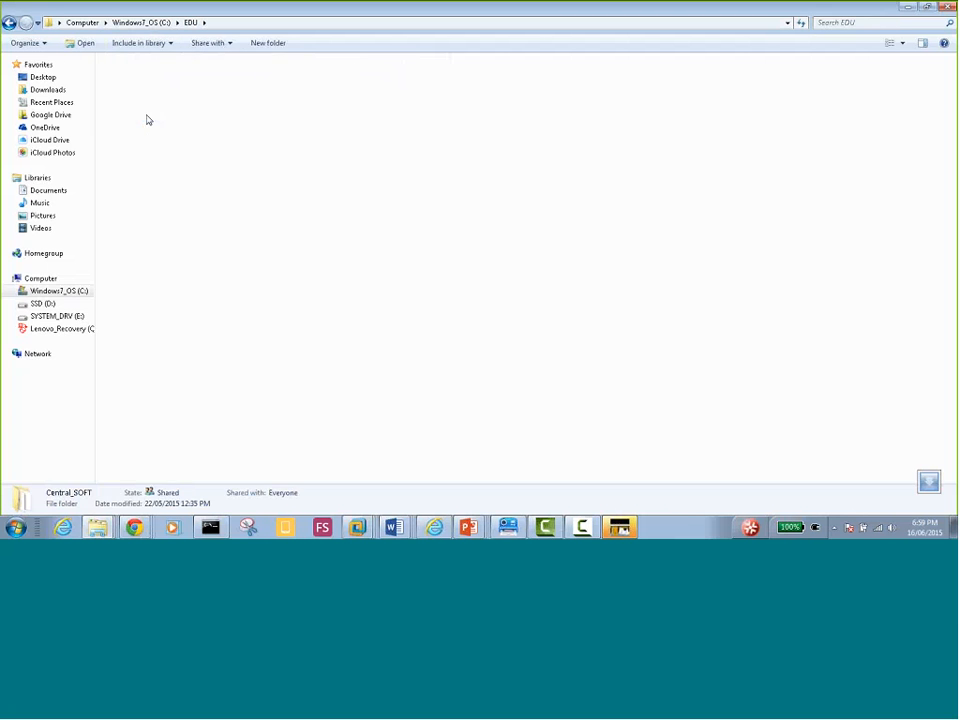
double_click(147, 117)
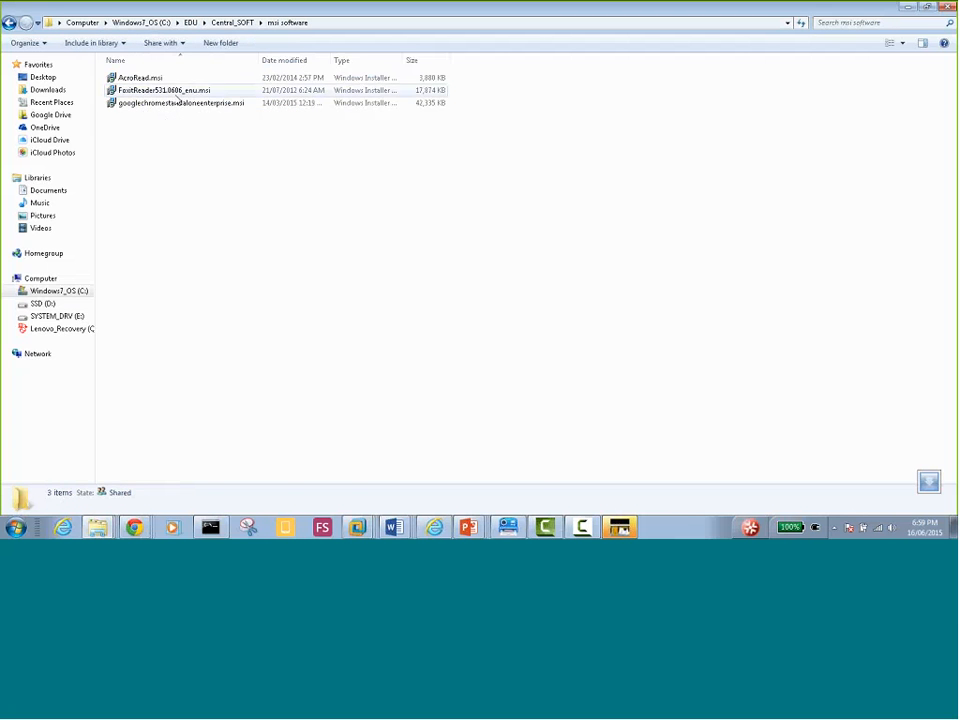
Select the FoxitReader and Chrome installers and copy them
click(167, 92)
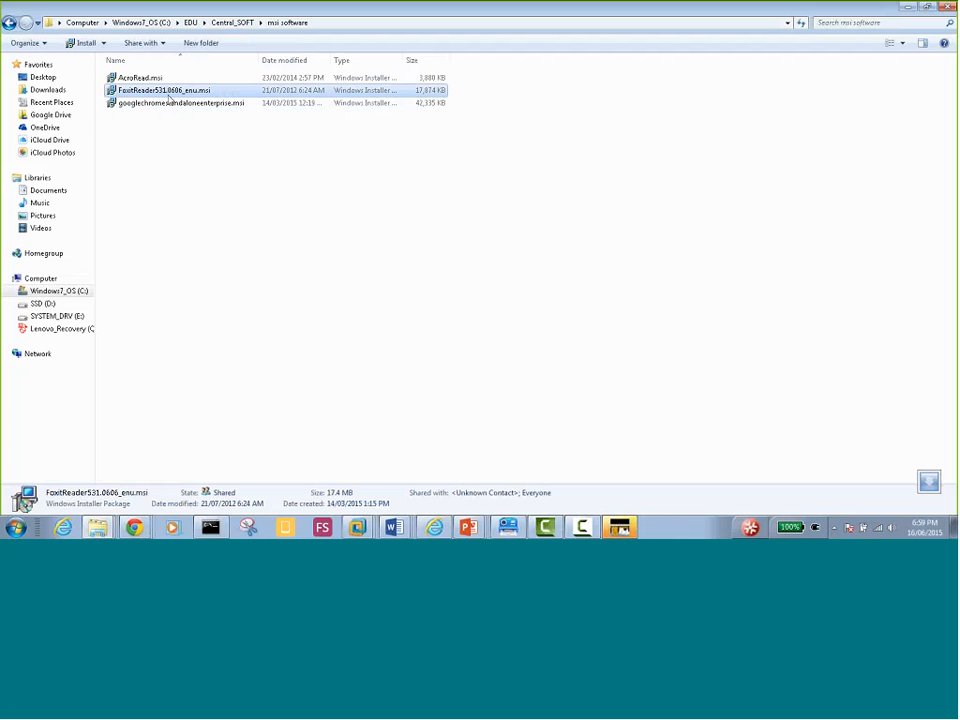
click(145, 80)
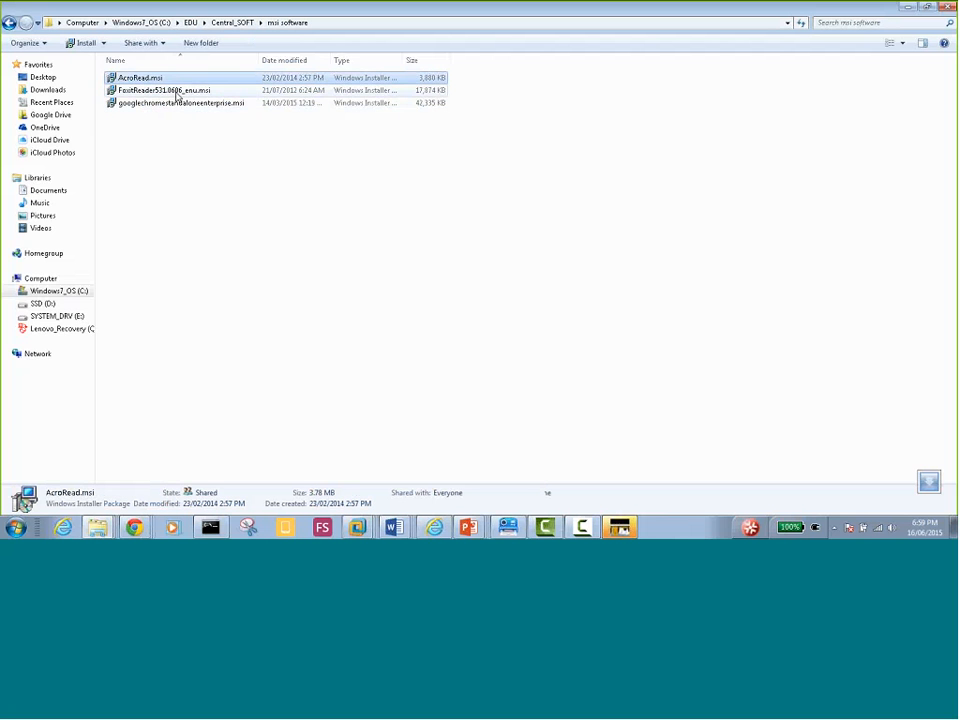
click(170, 91)
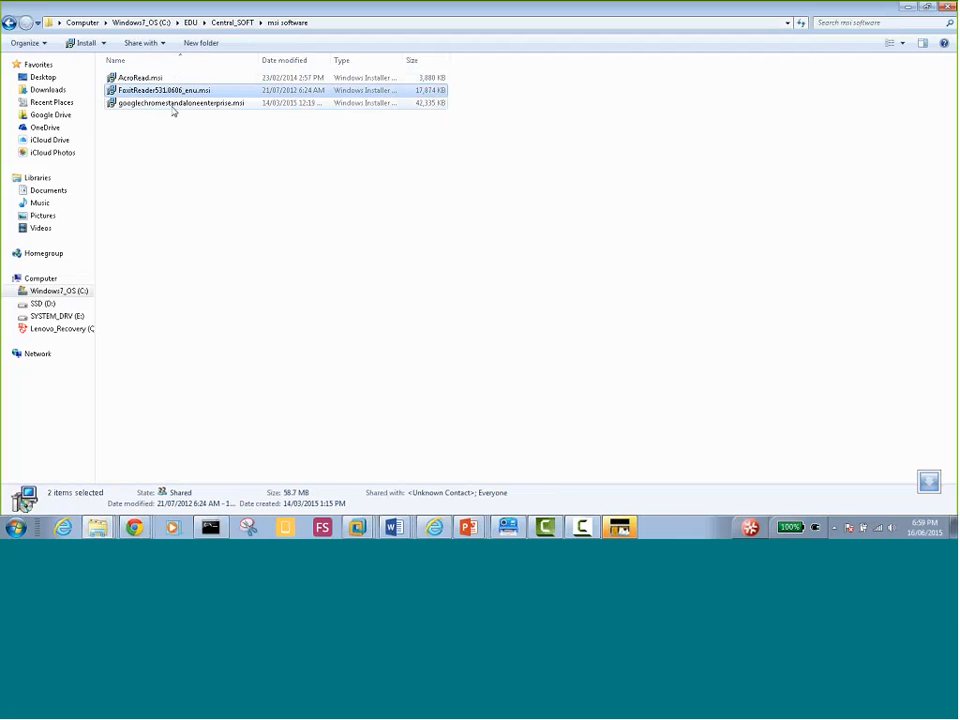
shift+click(172, 104)
right_click(172, 103)
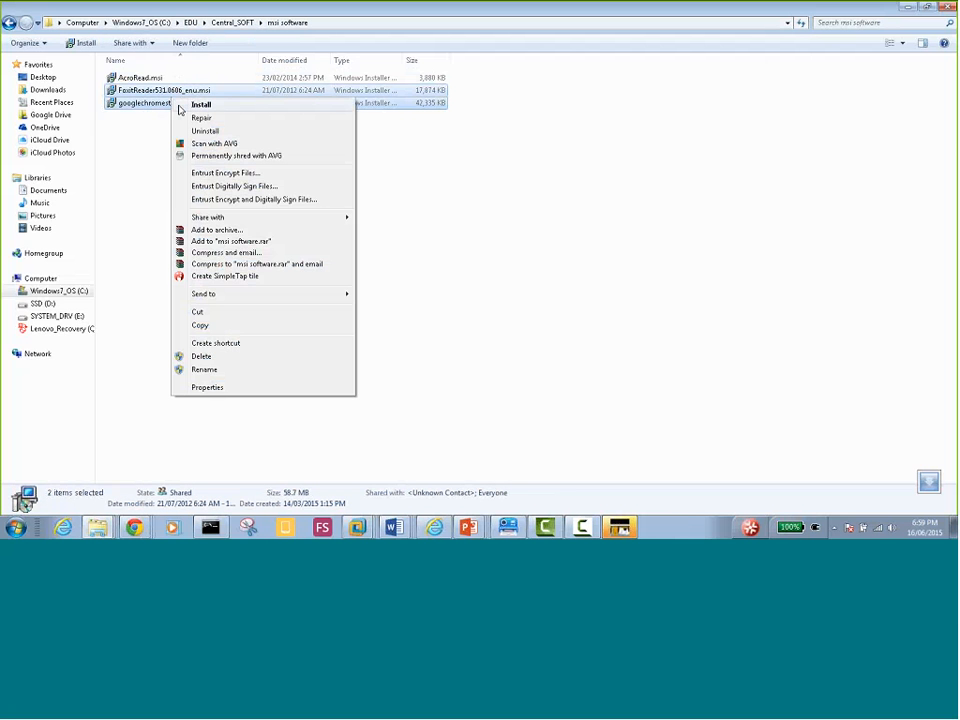
click(200, 326)
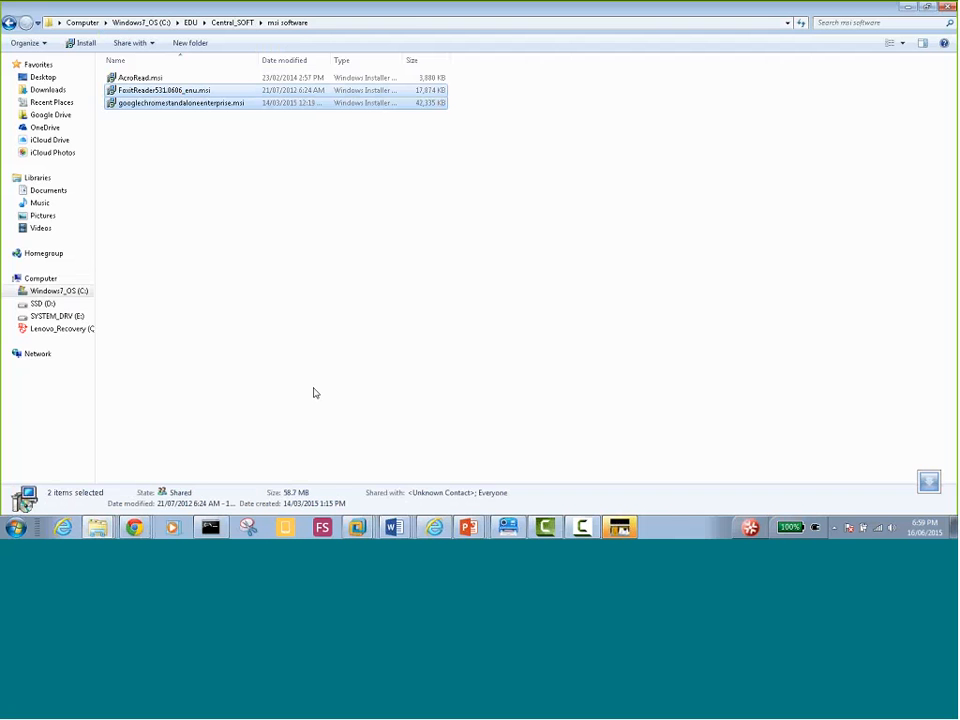
Select all three installers (AcroRead, FoxitReader, Chrome) and copy them instead
click(358, 527)
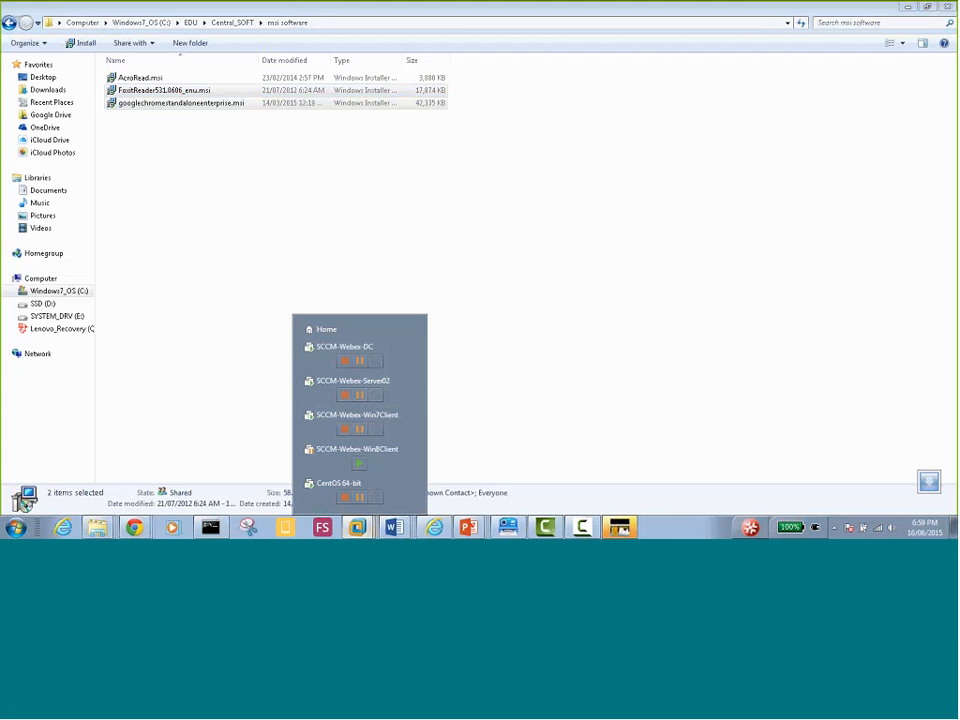
drag(152, 135, 112, 80)
right_click(114, 82)
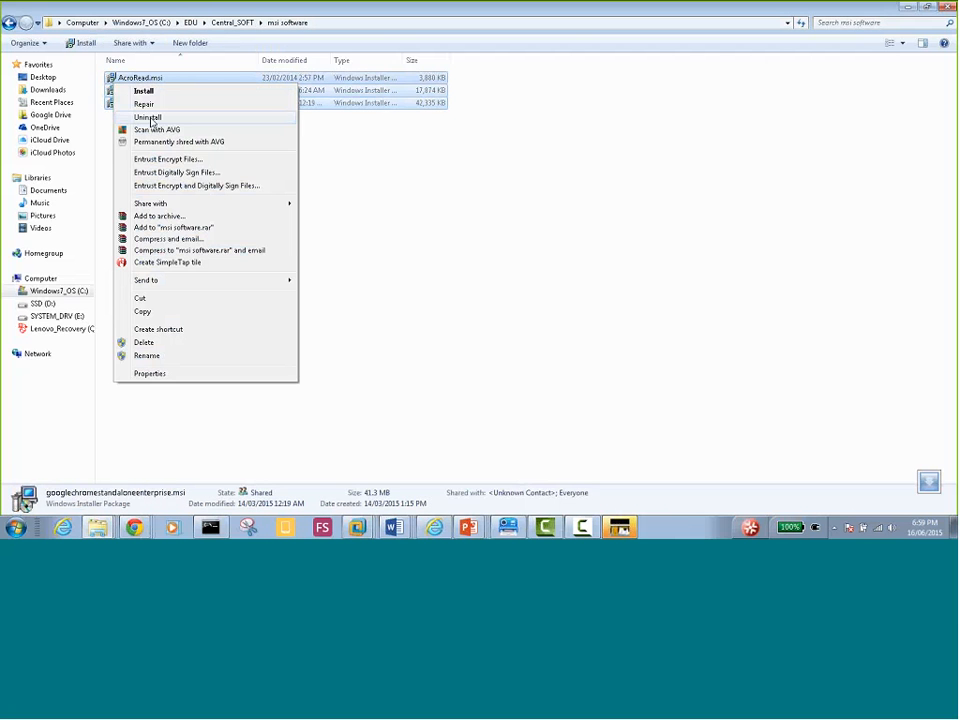
click(154, 312)
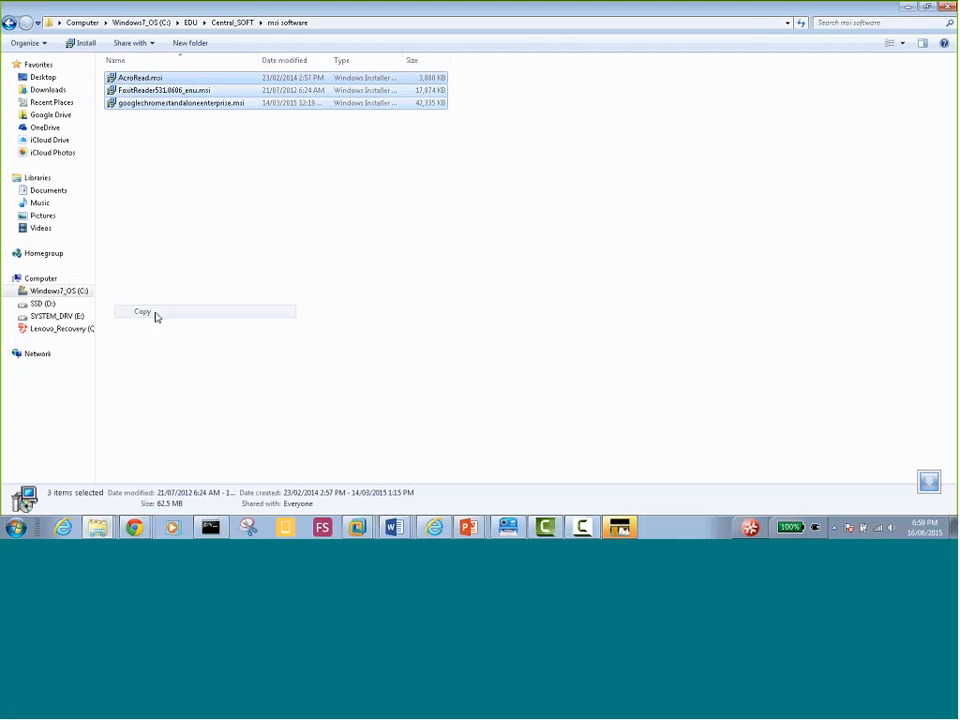
In the SCCM-Webex-Server02 VM, paste the three installers into C:\Software
mouse_move(357, 527)
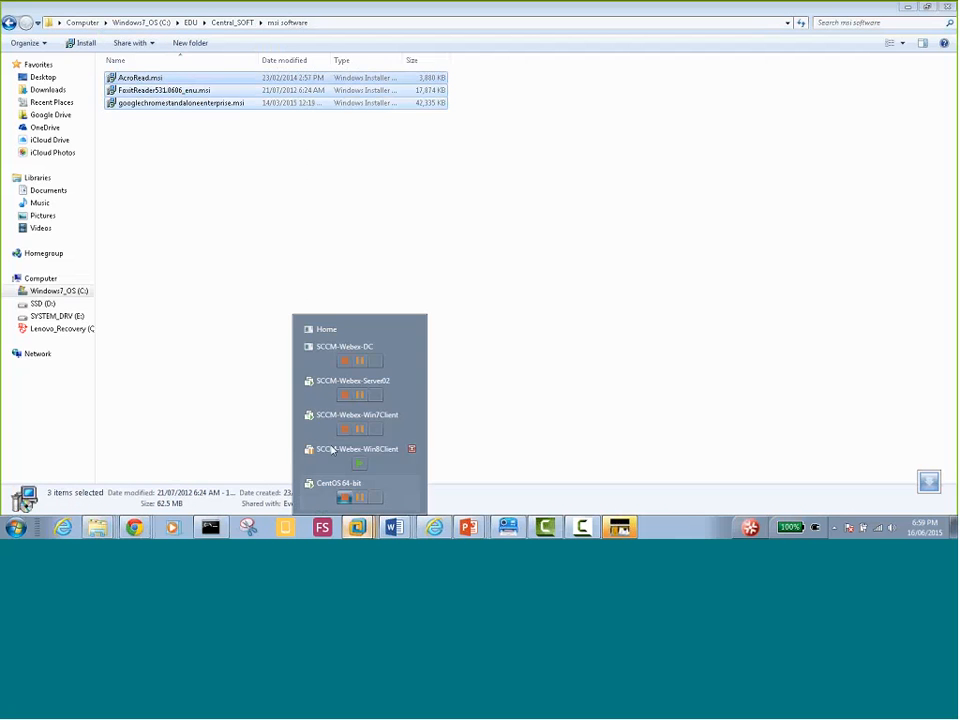
click(310, 380)
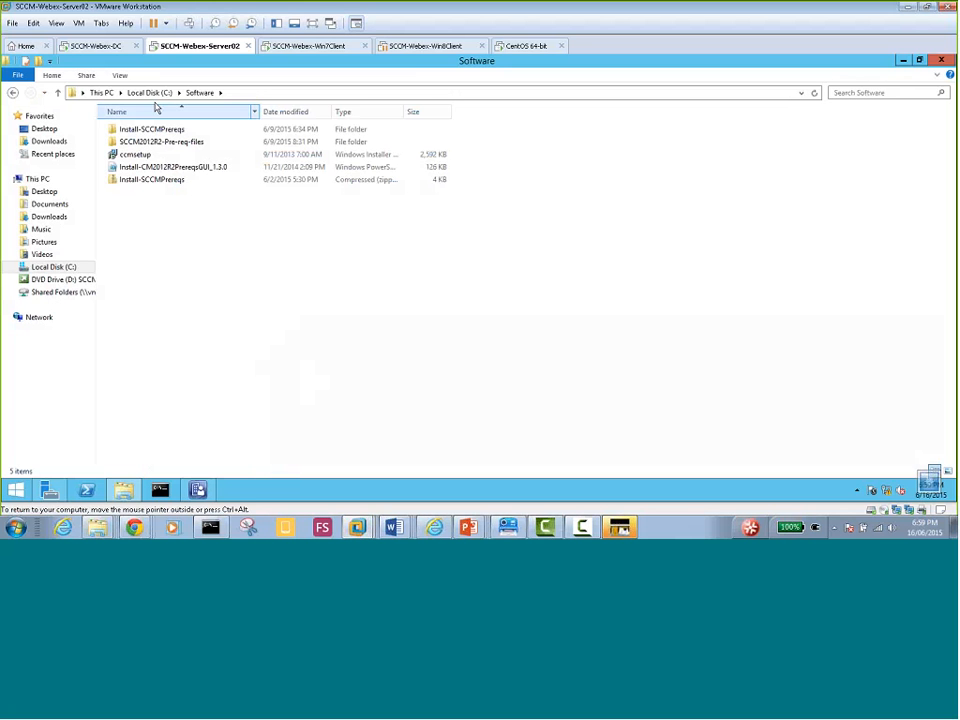
click(150, 92)
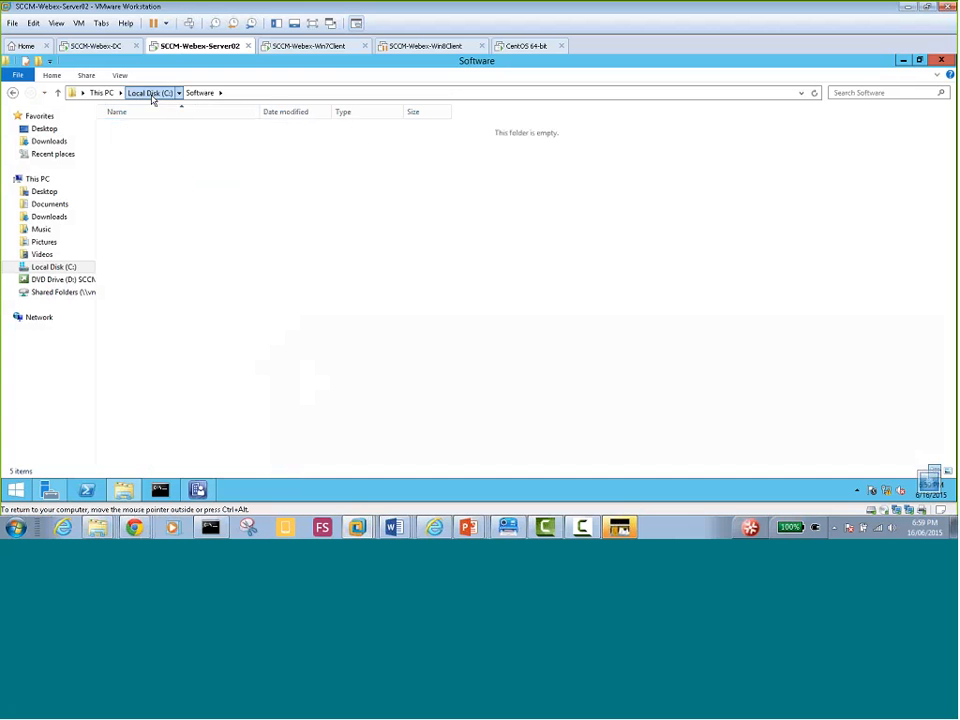
double_click(133, 245)
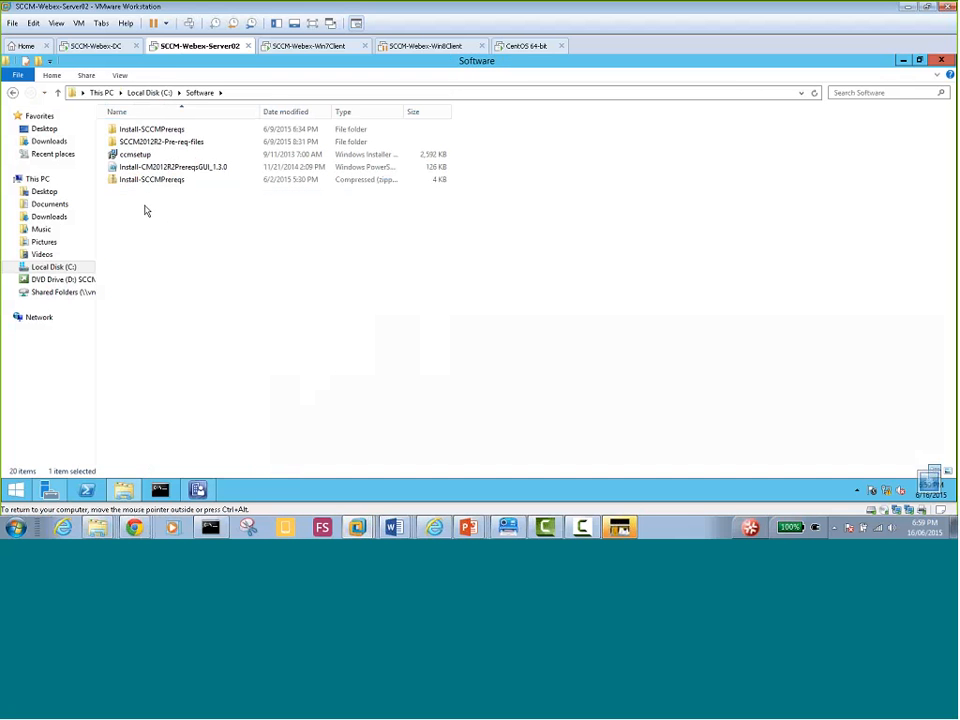
right_click(145, 208)
click(189, 283)
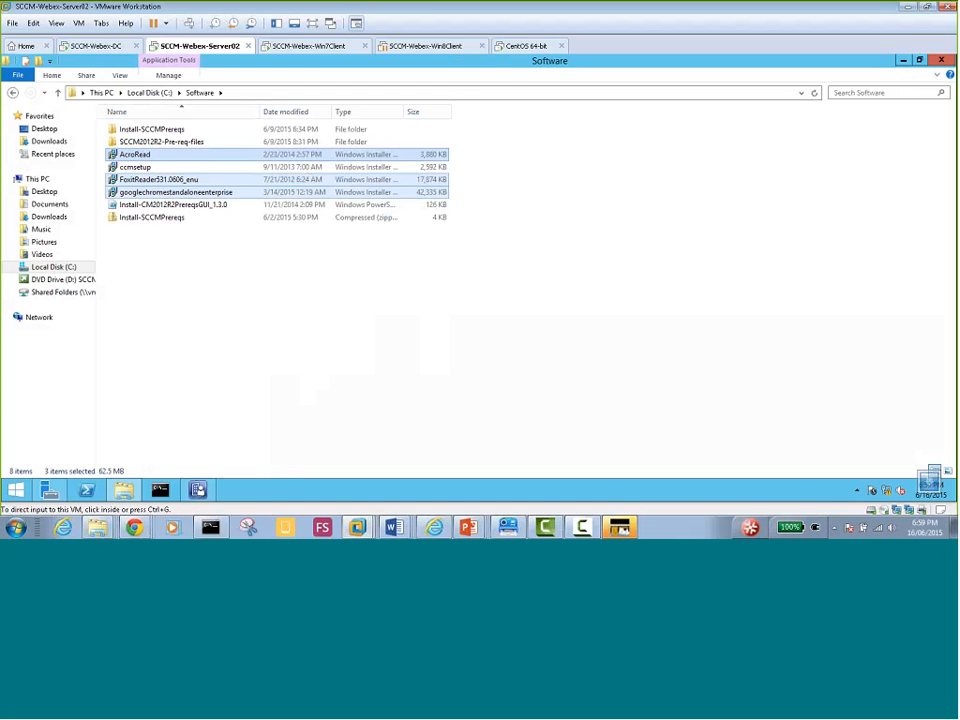
Copy the ccmsetup installer from the Software folder
click(137, 168)
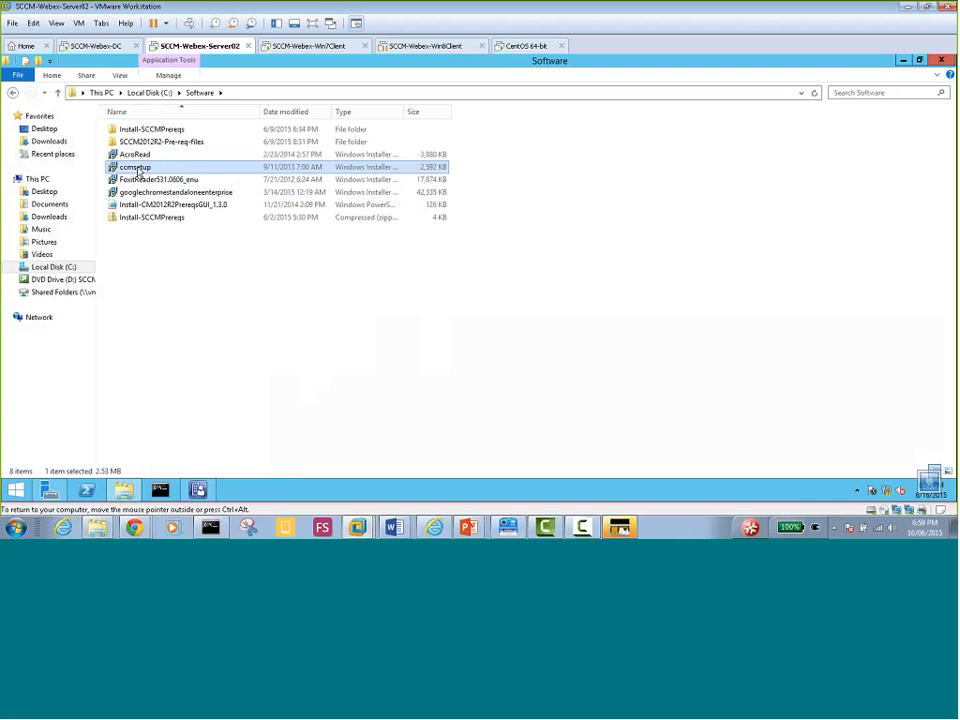
right_click(139, 172)
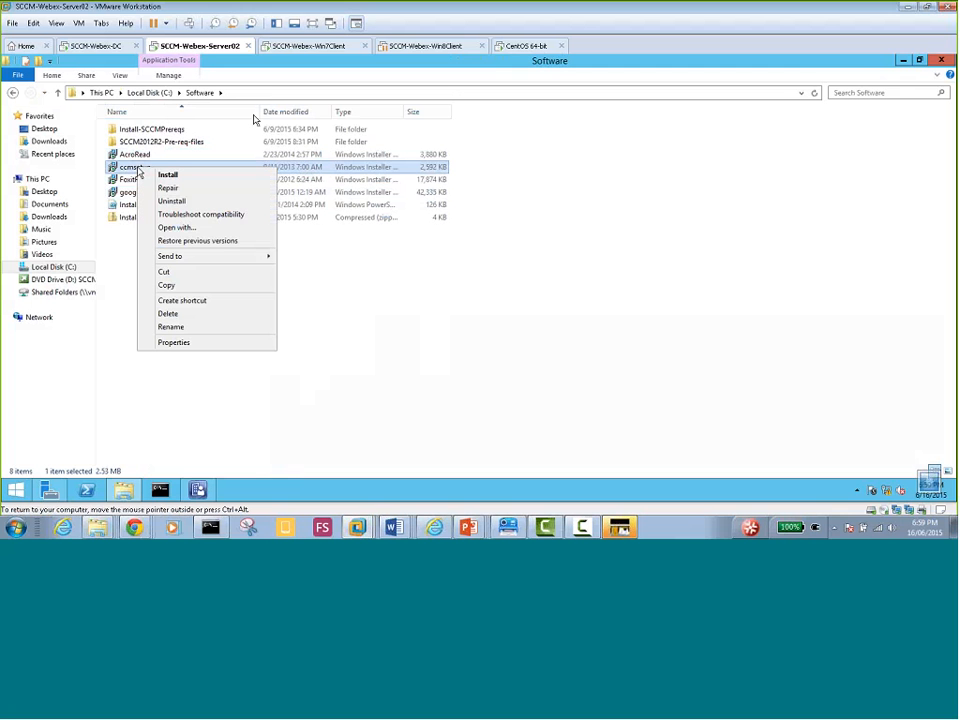
click(183, 290)
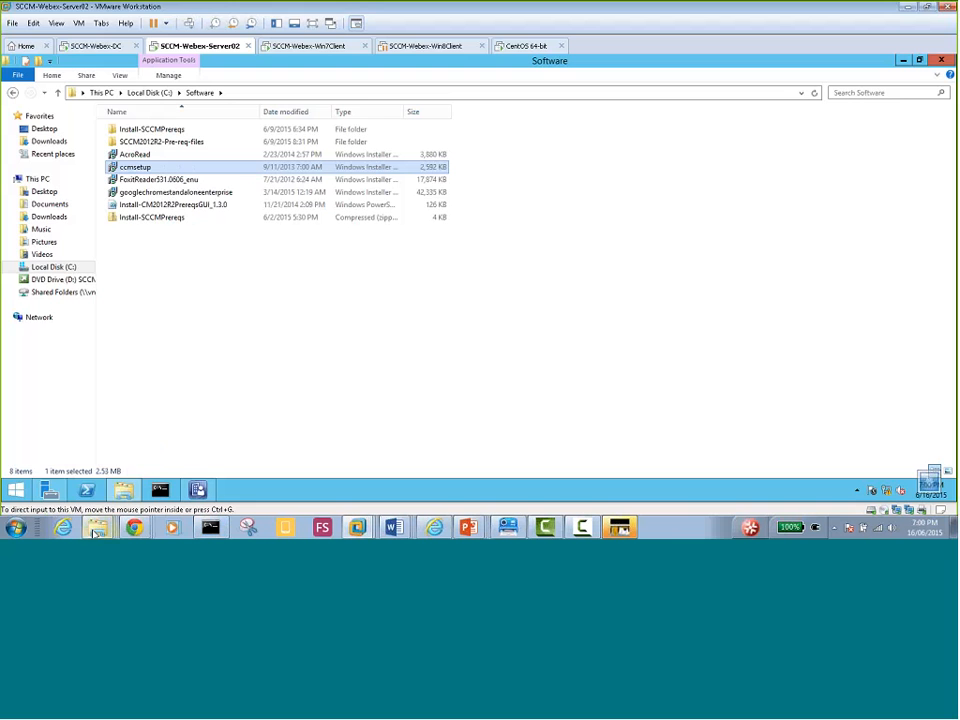
mouse_move(95, 533)
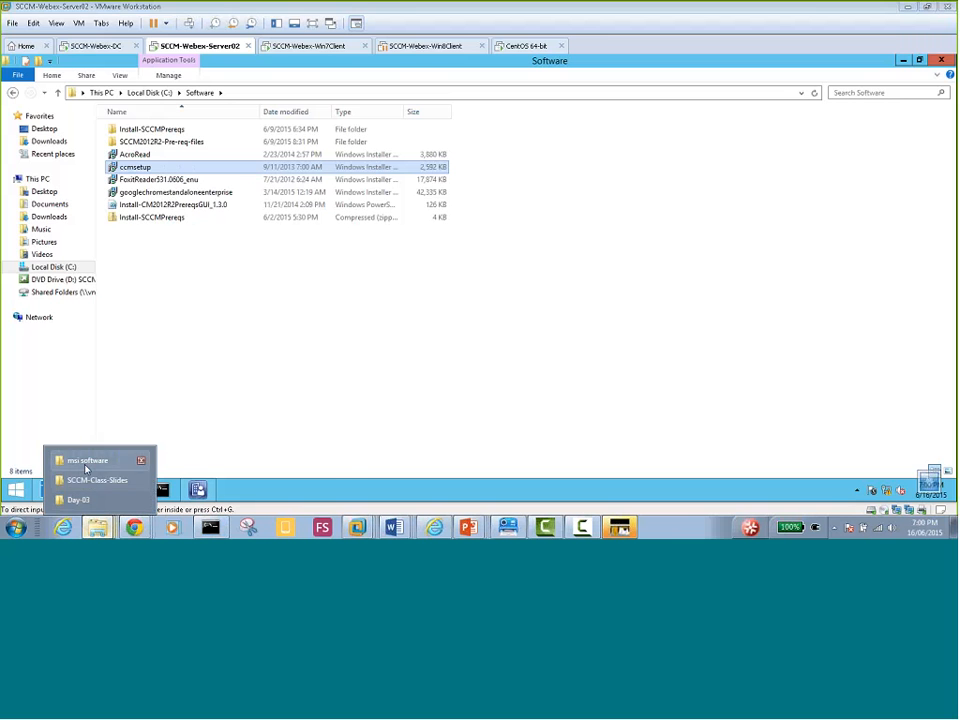
click(84, 461)
click(139, 145)
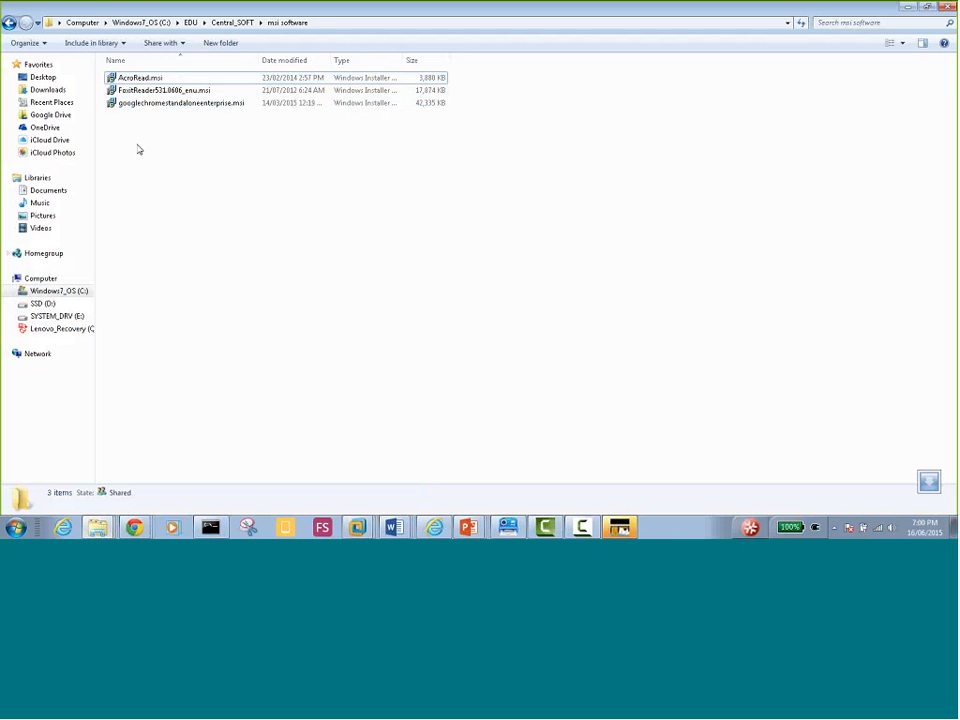
right_click(137, 134)
click(167, 218)
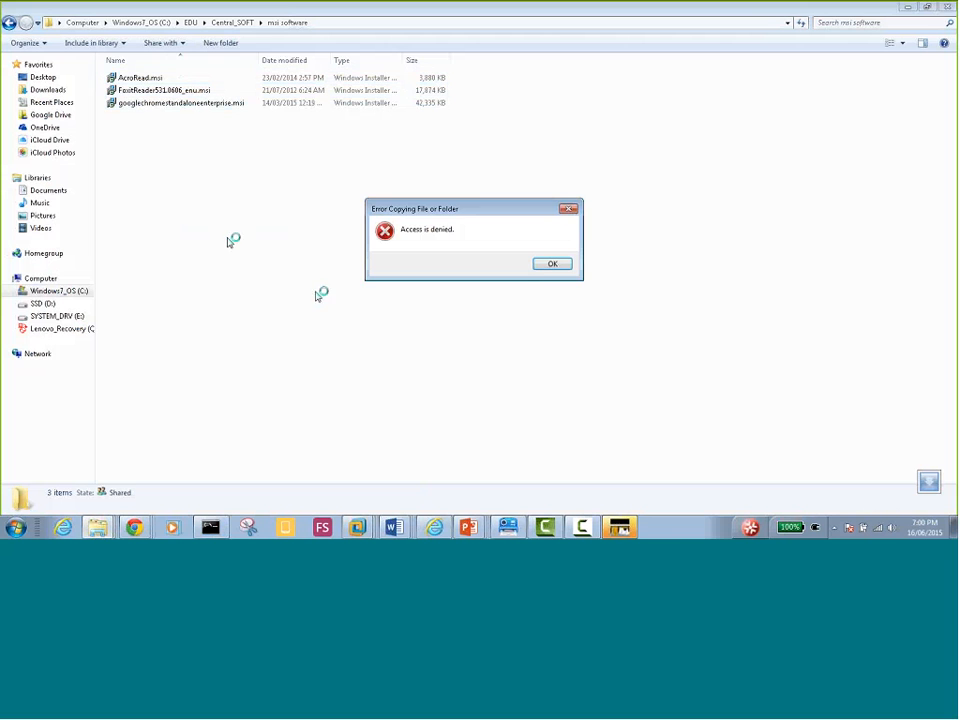
click(551, 264)
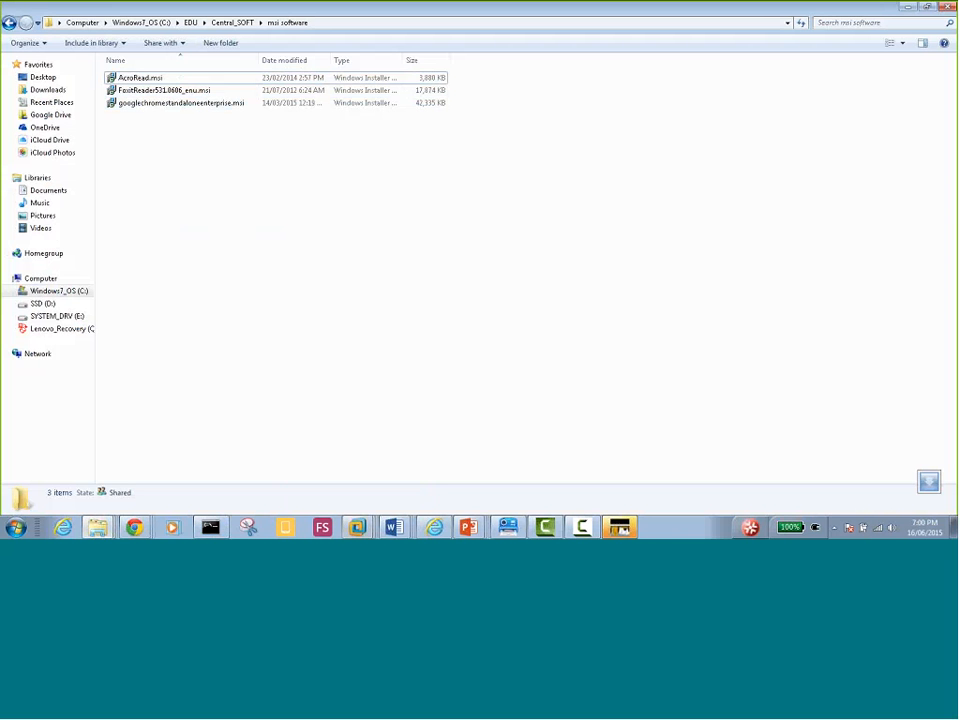
mouse_move(357, 527)
click(318, 389)
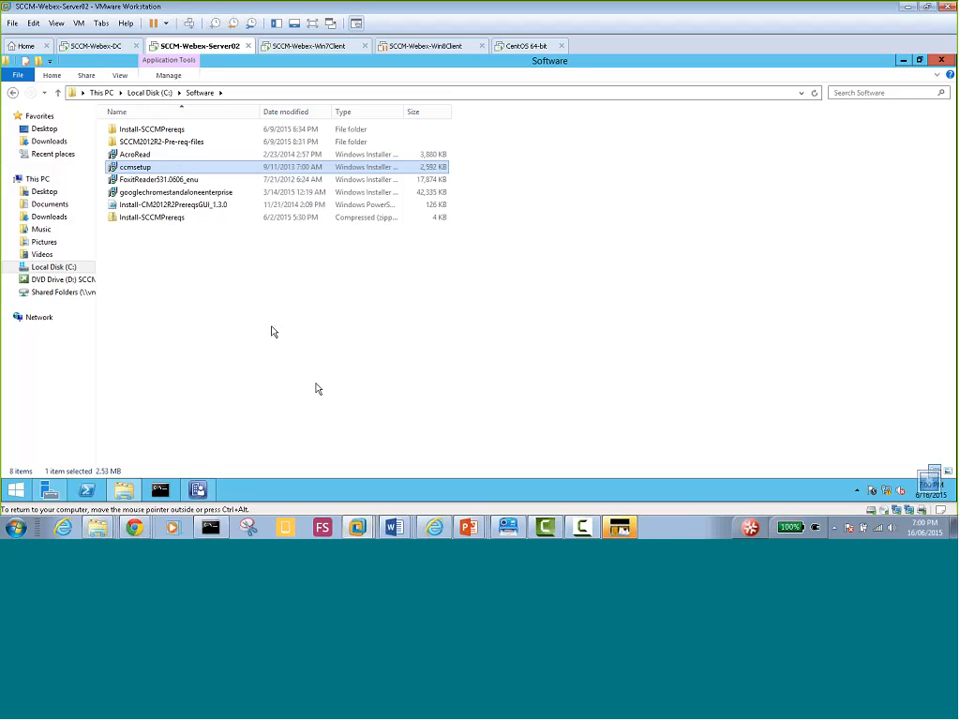
Copy ccmsetup from Server02's C:\Software folder, then minimize the VM to return to the host
click(146, 93)
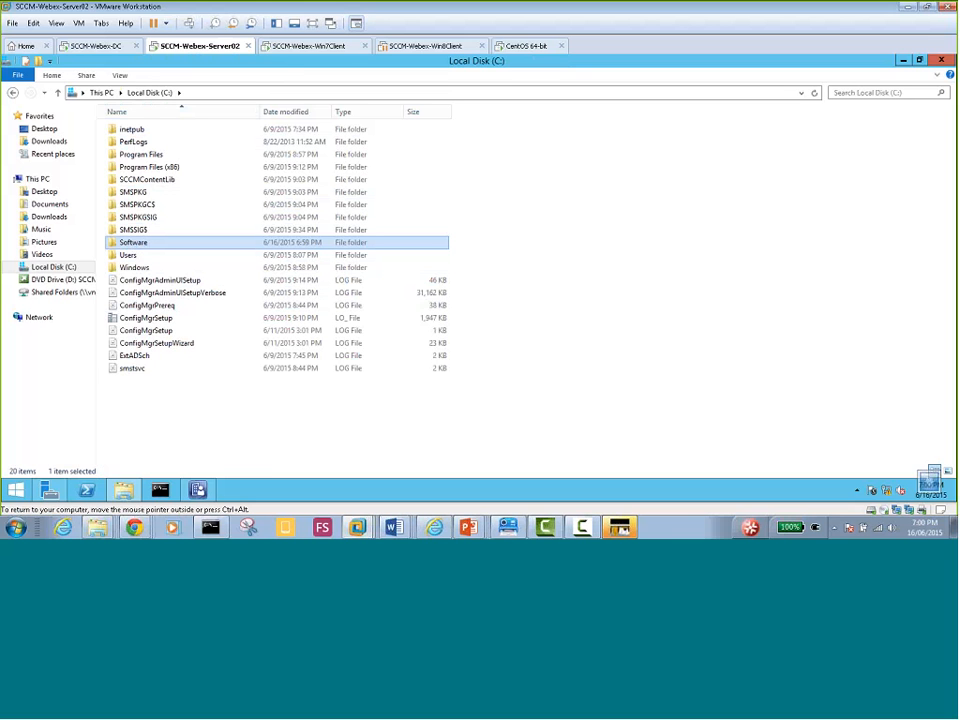
double_click(139, 243)
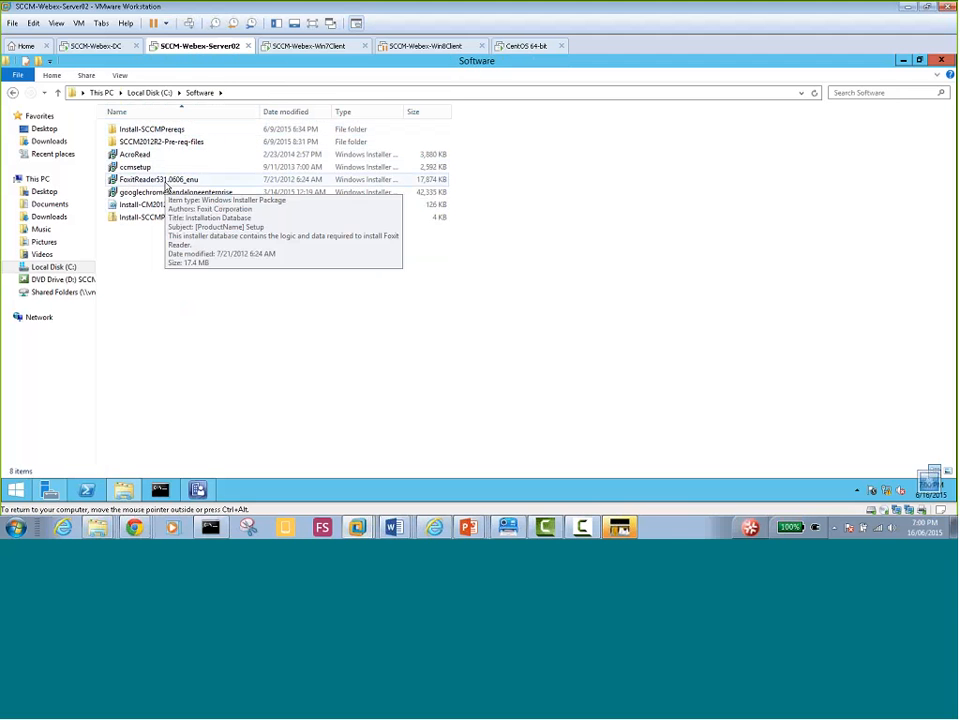
click(166, 192)
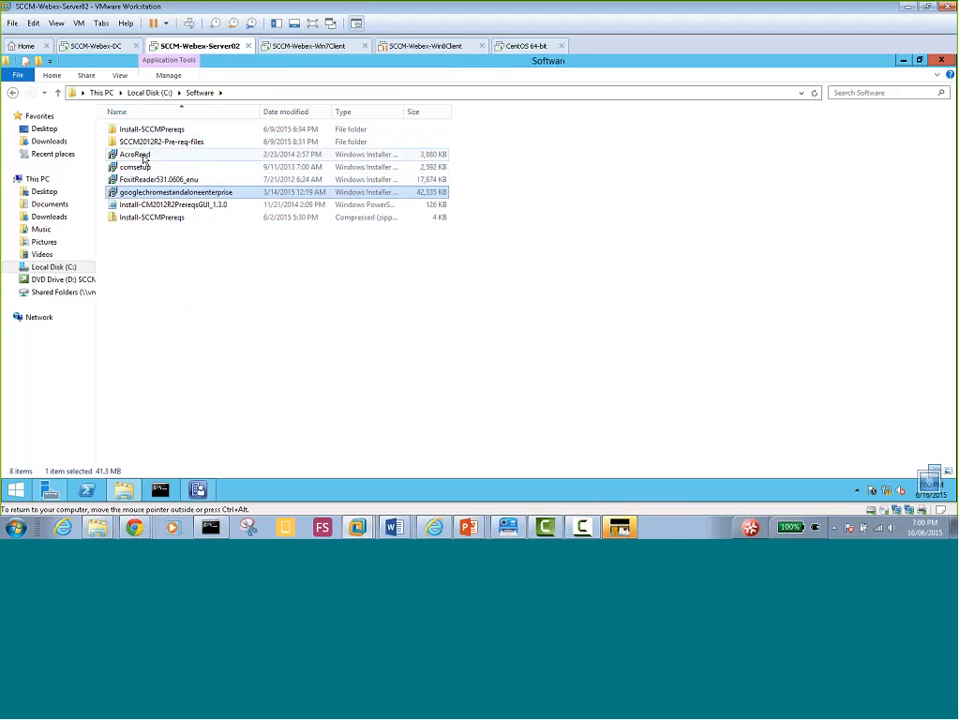
right_click(147, 167)
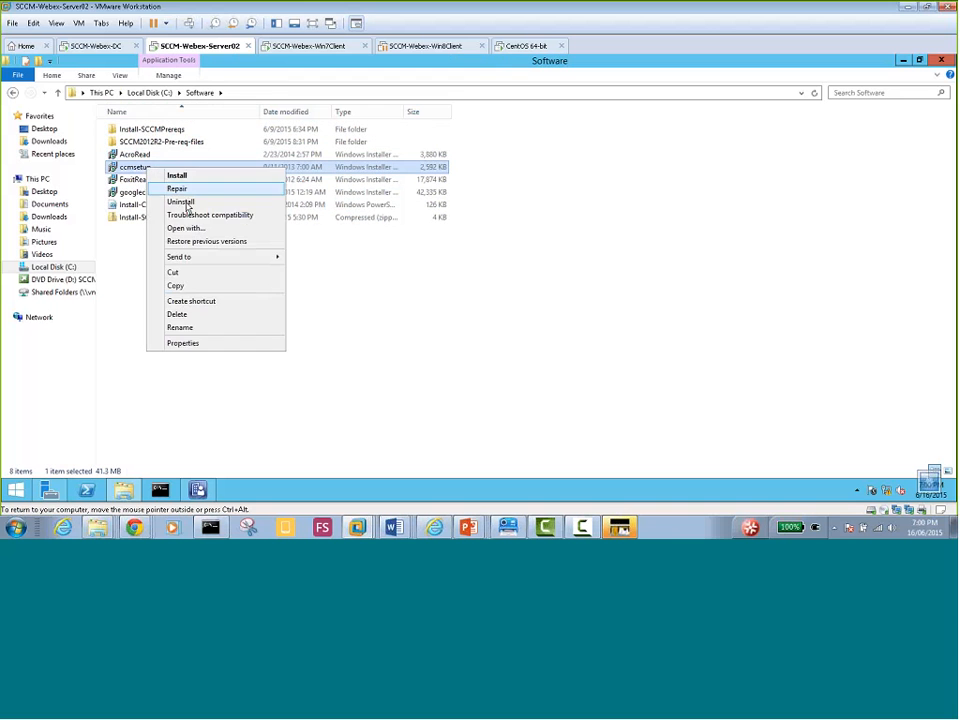
click(180, 286)
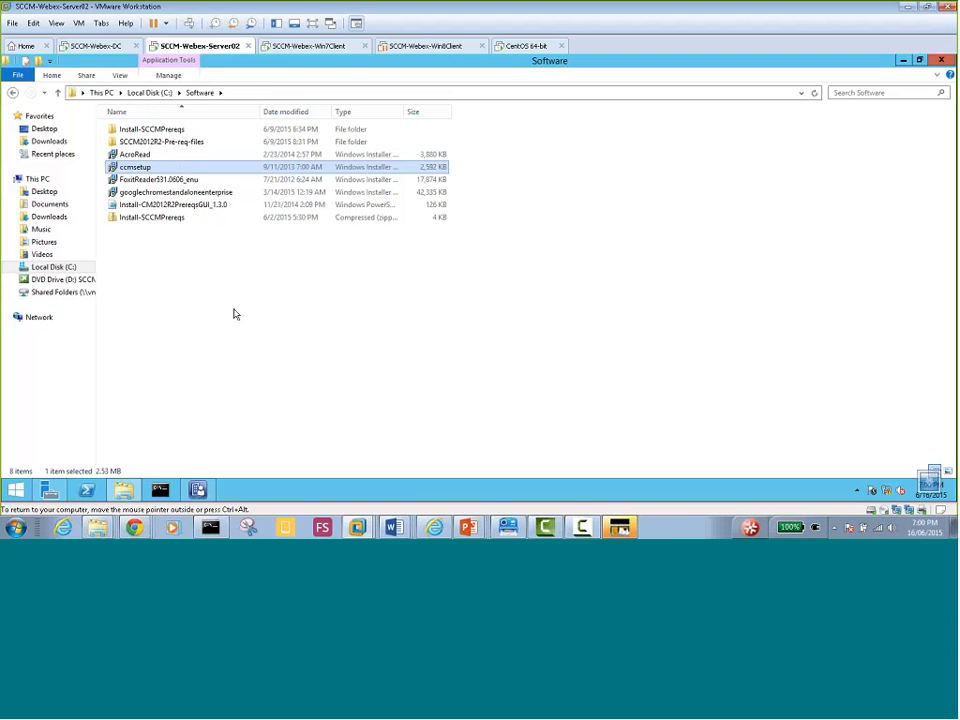
click(906, 9)
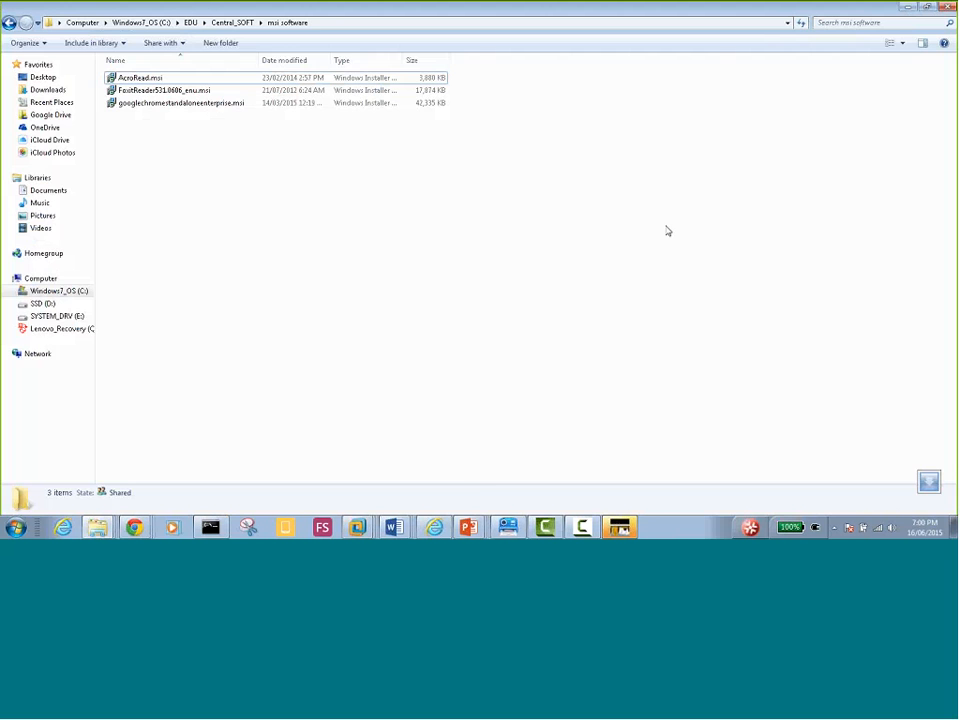
Paste ccmsetup.msi onto the host desktop and copy it from there
key(super+d)
right_click(650, 134)
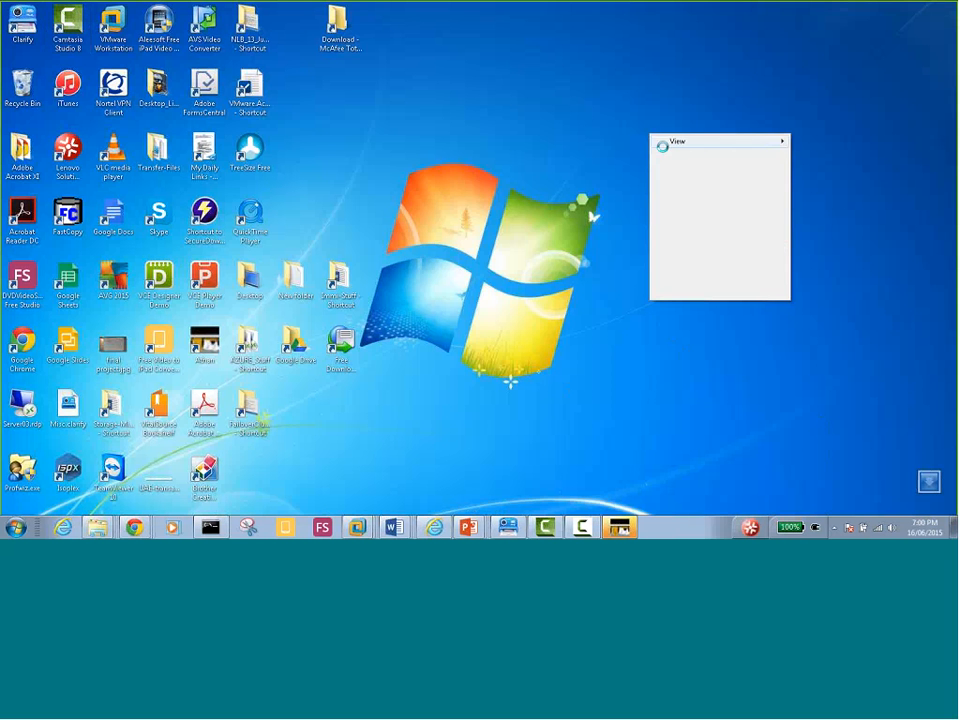
click(678, 185)
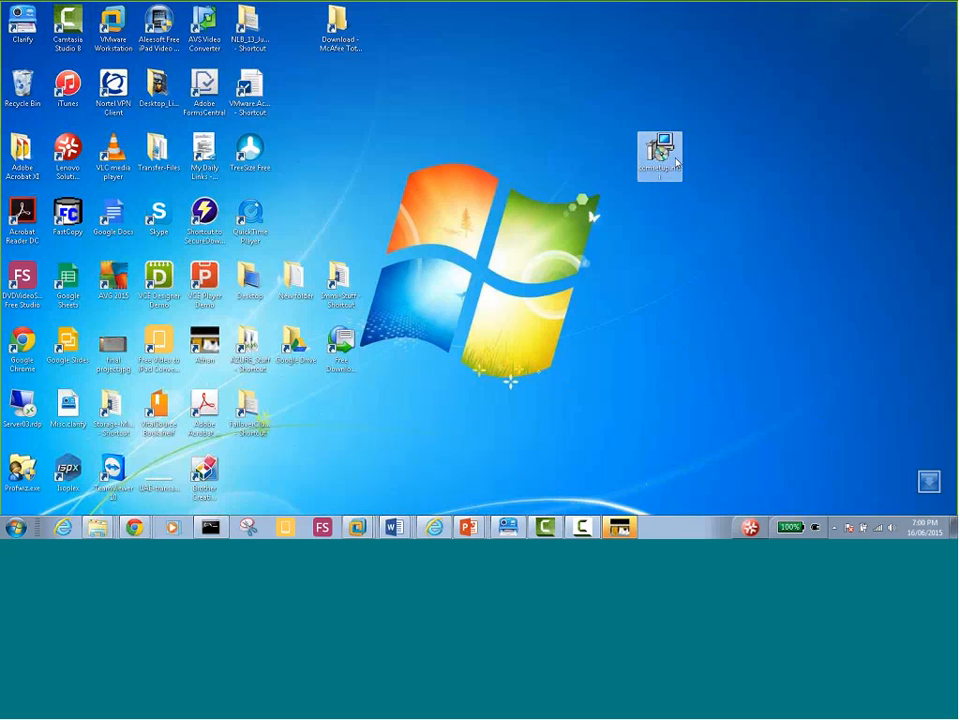
right_click(657, 152)
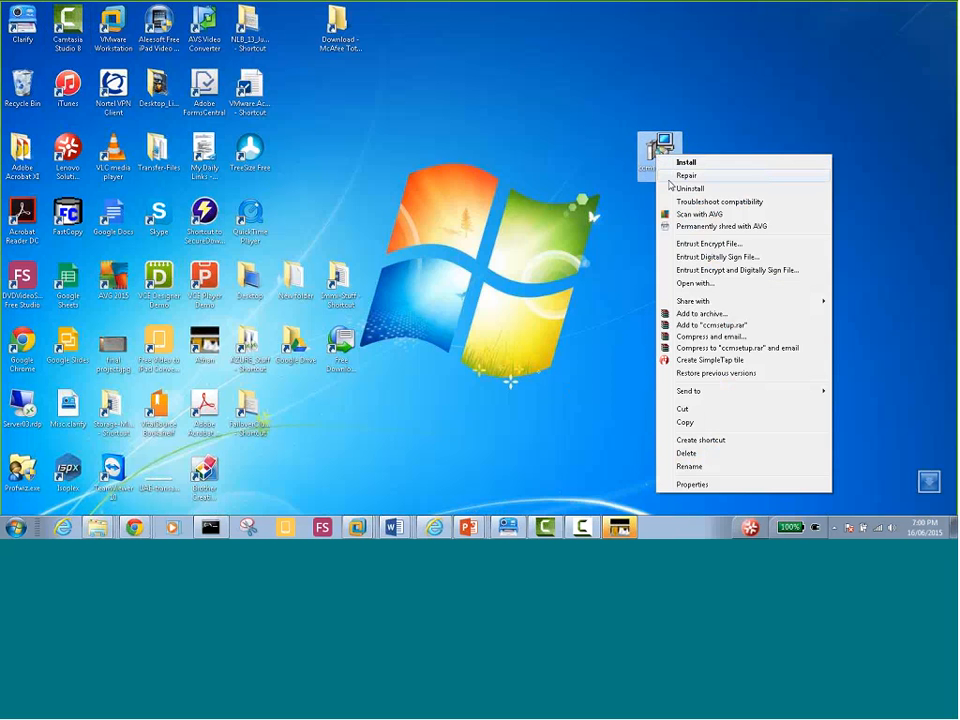
click(696, 425)
Paste ccmsetup.msi into the host's msi software folder, granting administrator permission
click(97, 527)
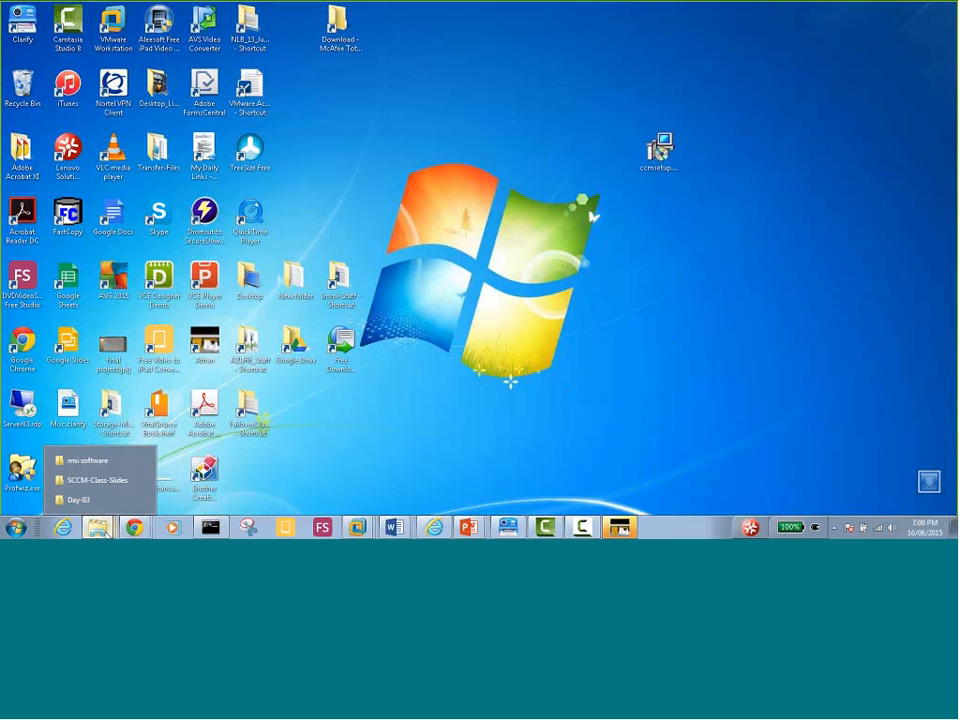
click(88, 462)
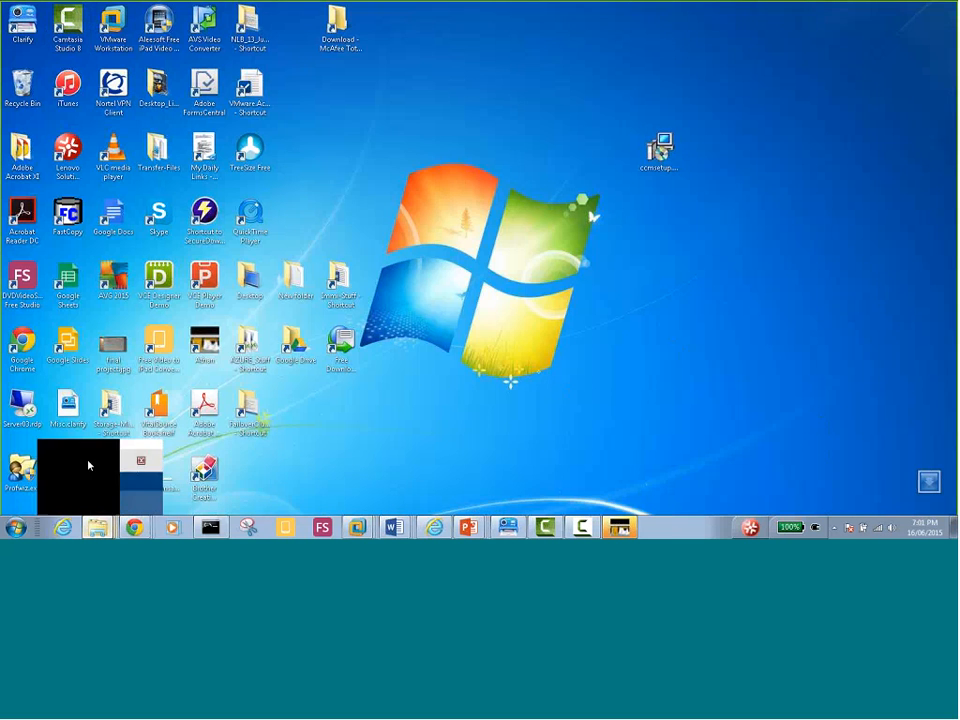
right_click(151, 141)
click(181, 225)
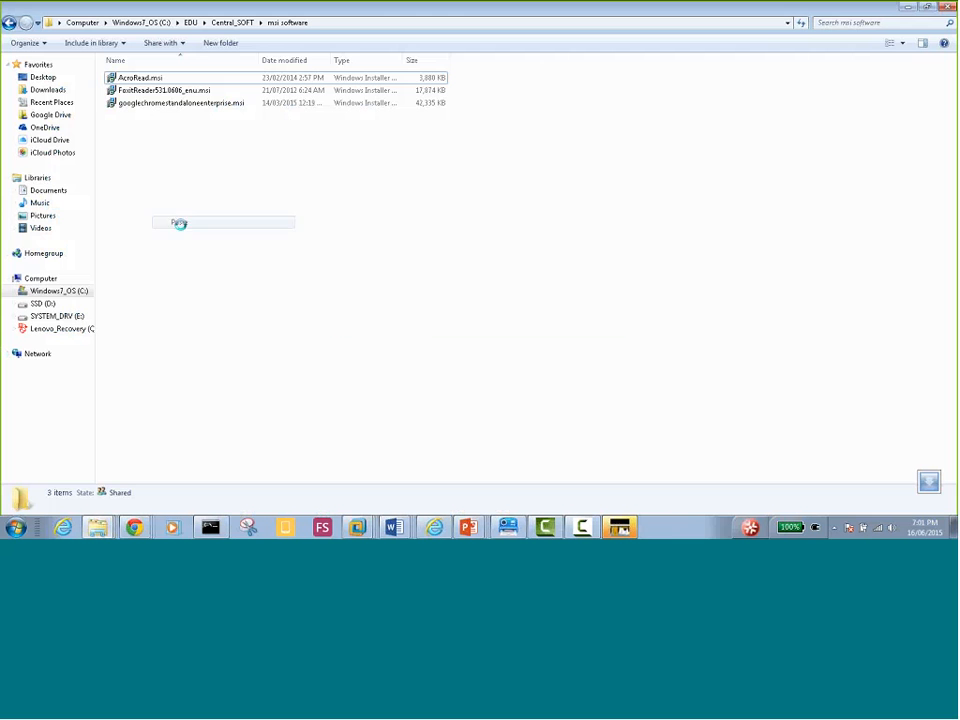
click(466, 312)
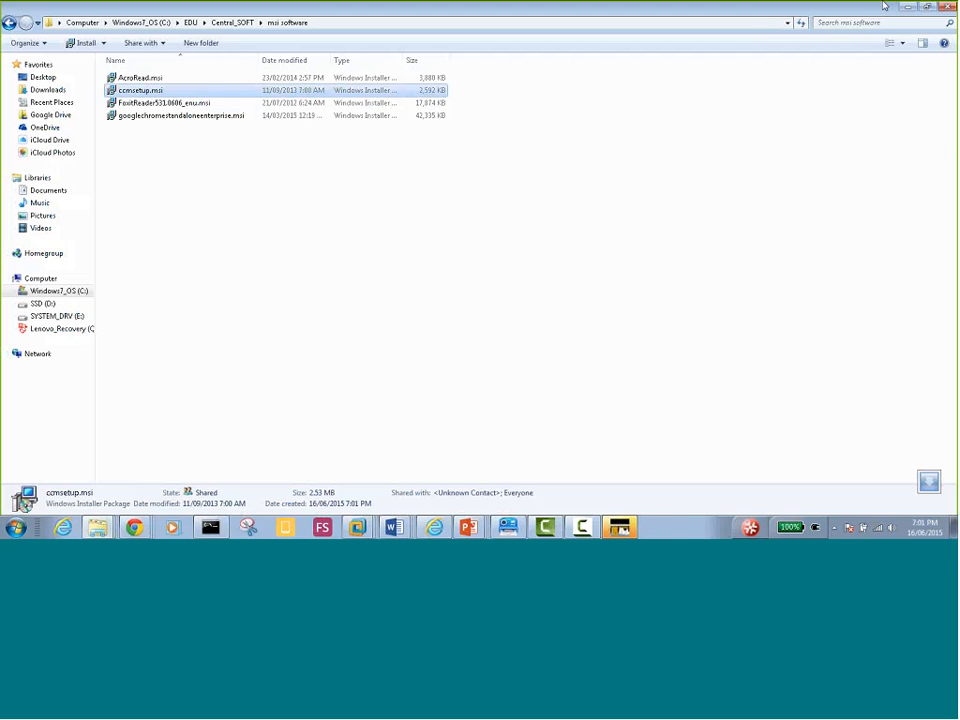
Clear the selection in Server02's Software folder and bring up the Day03 course slides
mouse_move(357, 524)
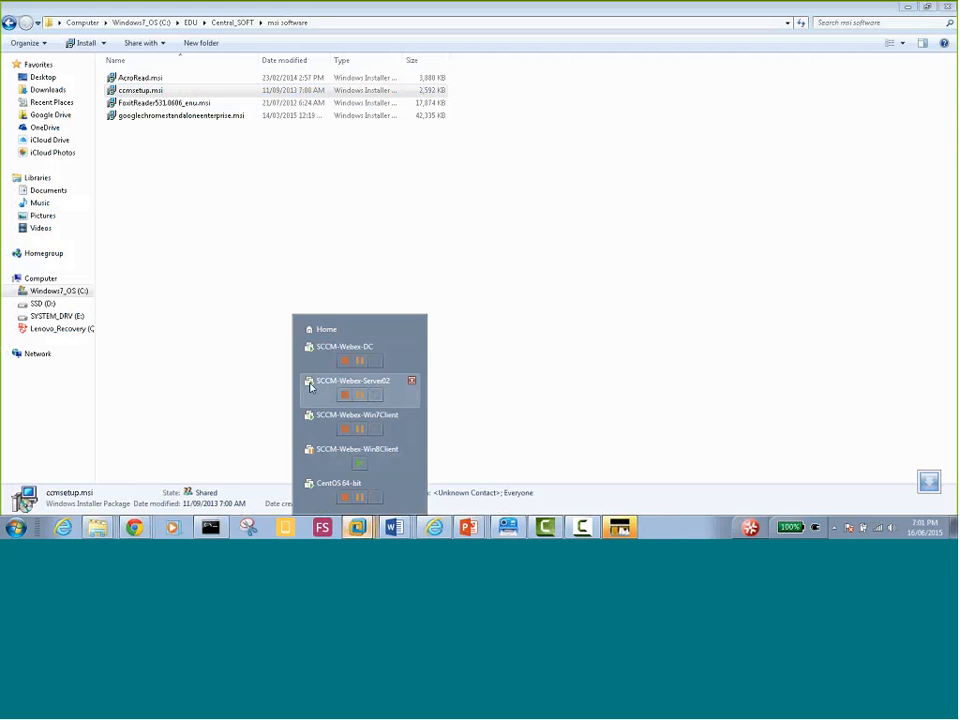
click(310, 388)
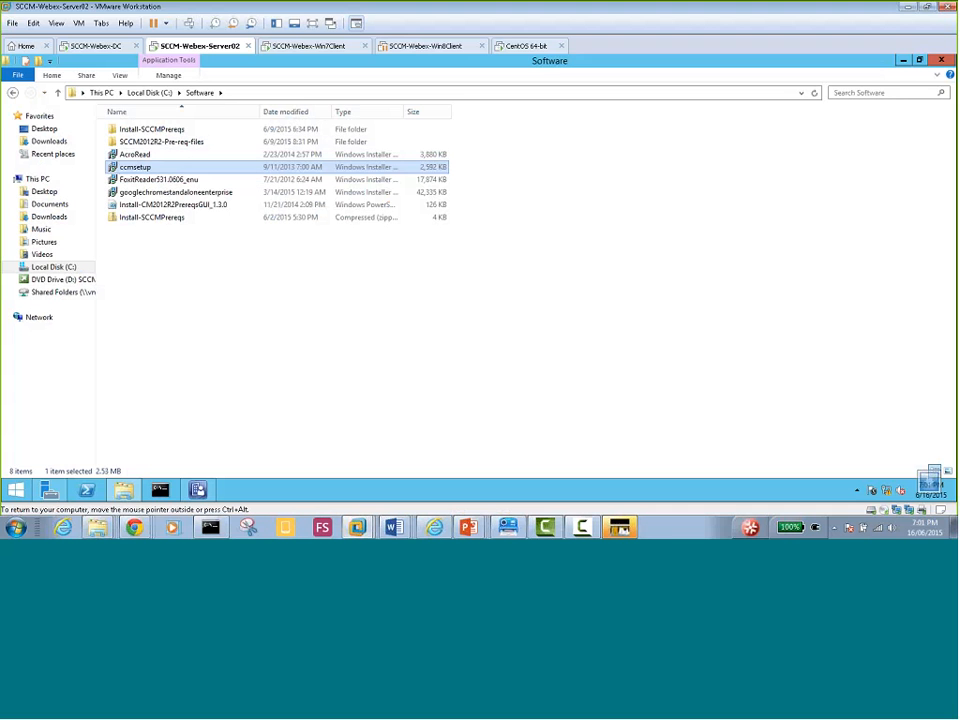
click(149, 279)
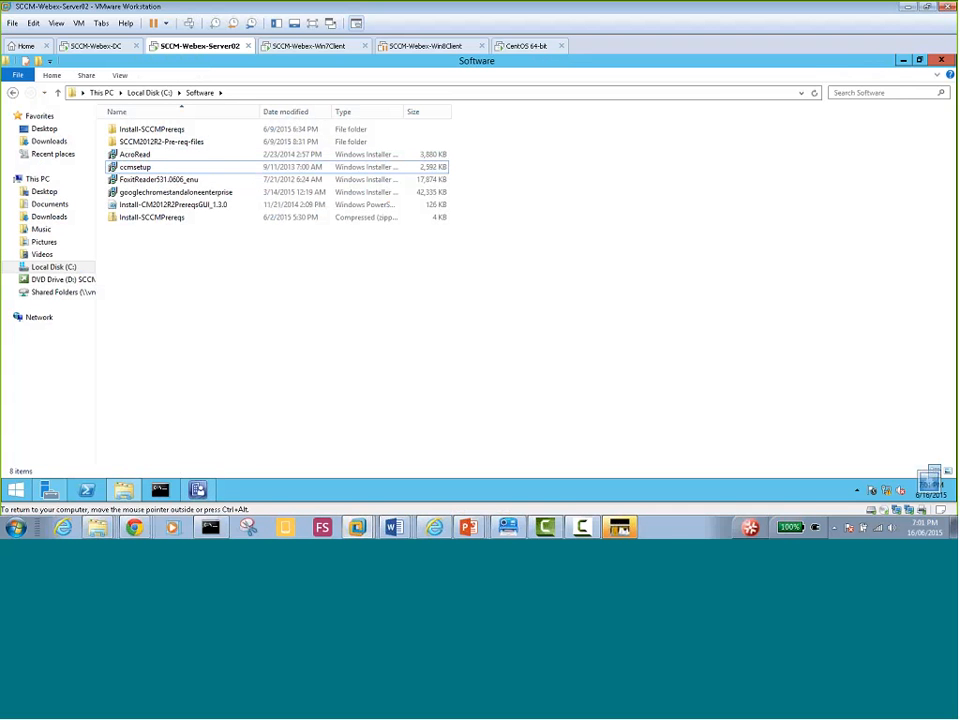
mouse_move(468, 527)
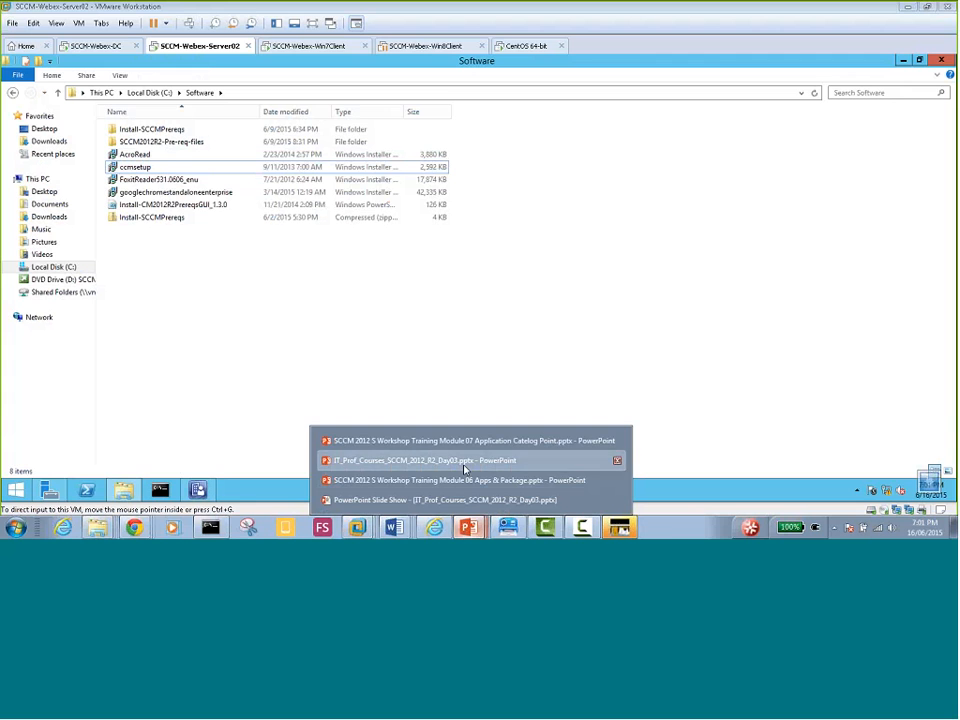
click(464, 460)
Advance past 'Download 7-zip.msi file' to the 'Lets also Download other msi software' slide
click(393, 523)
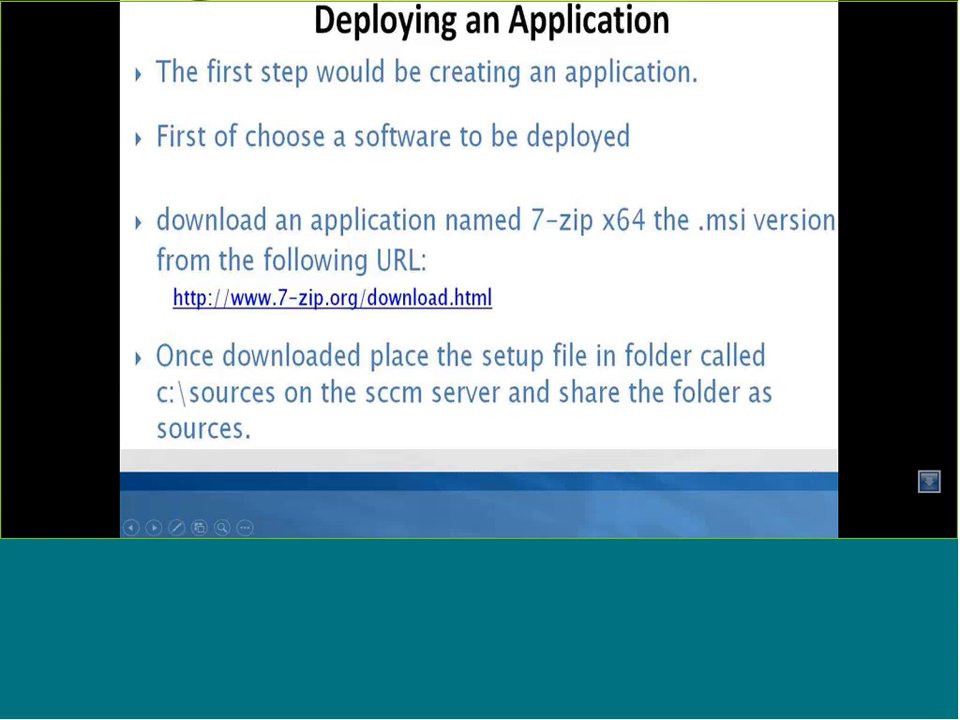
key(Right)
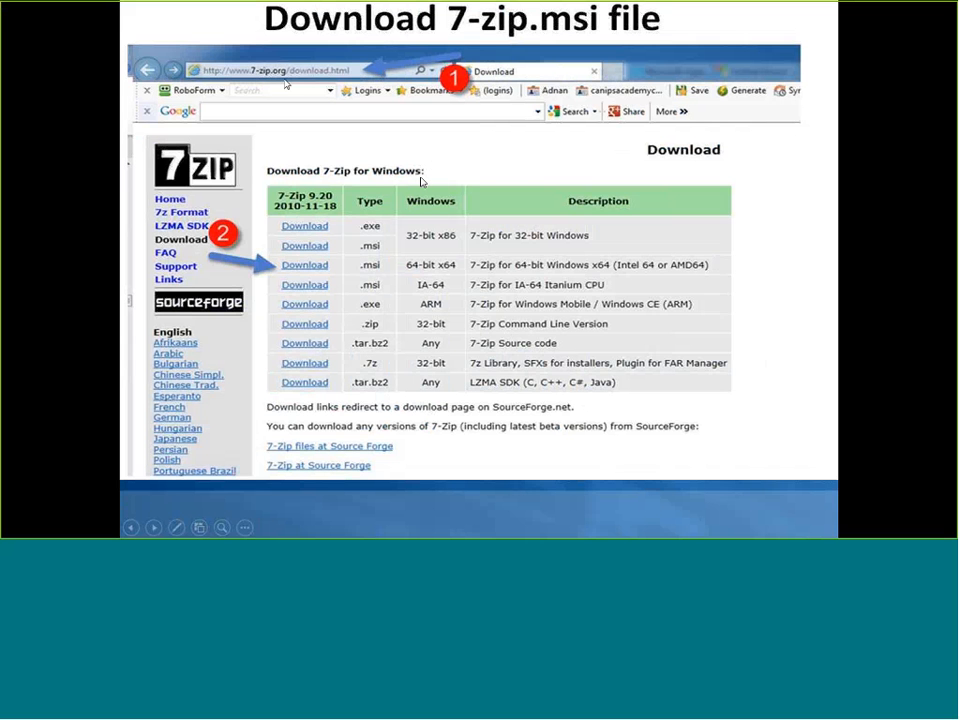
click(453, 167)
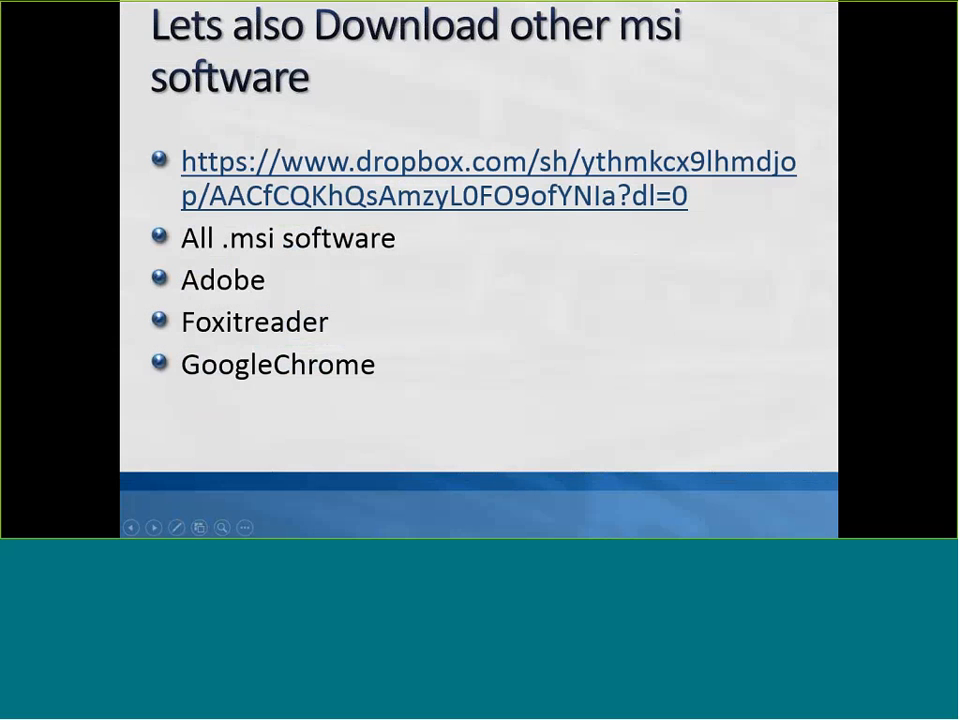
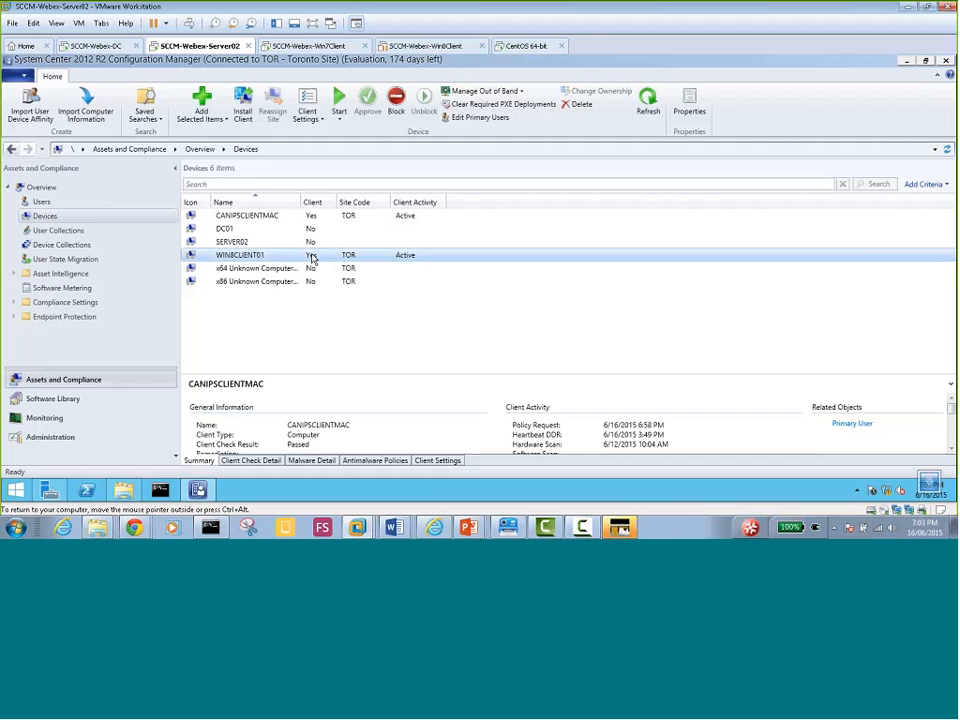
Open the Packages list under Application Management in the Software Library workspace
click(312, 220)
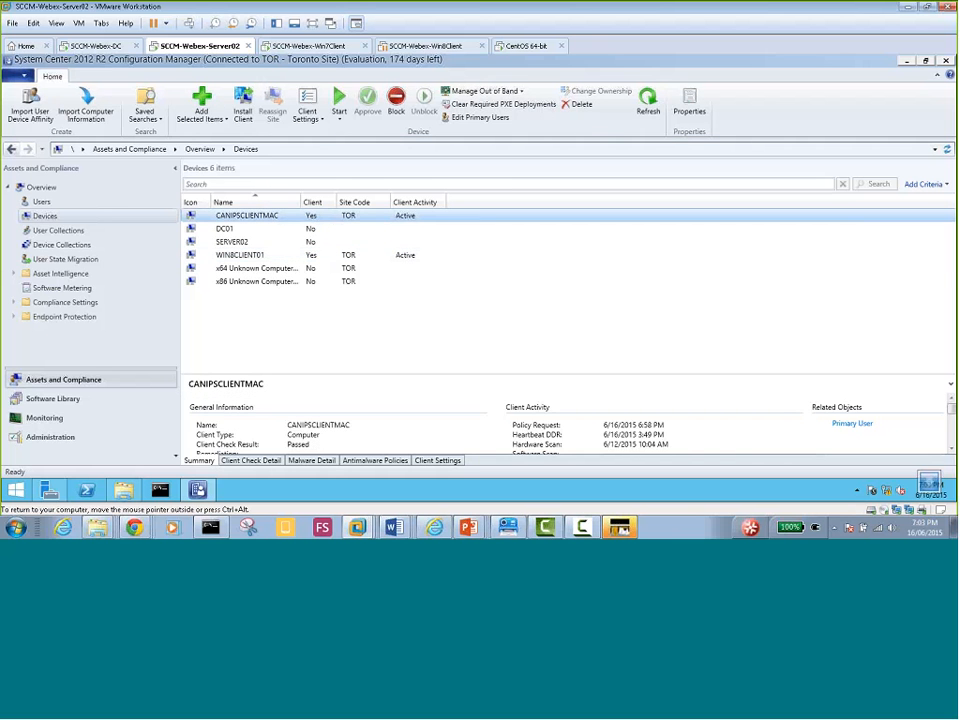
click(58, 400)
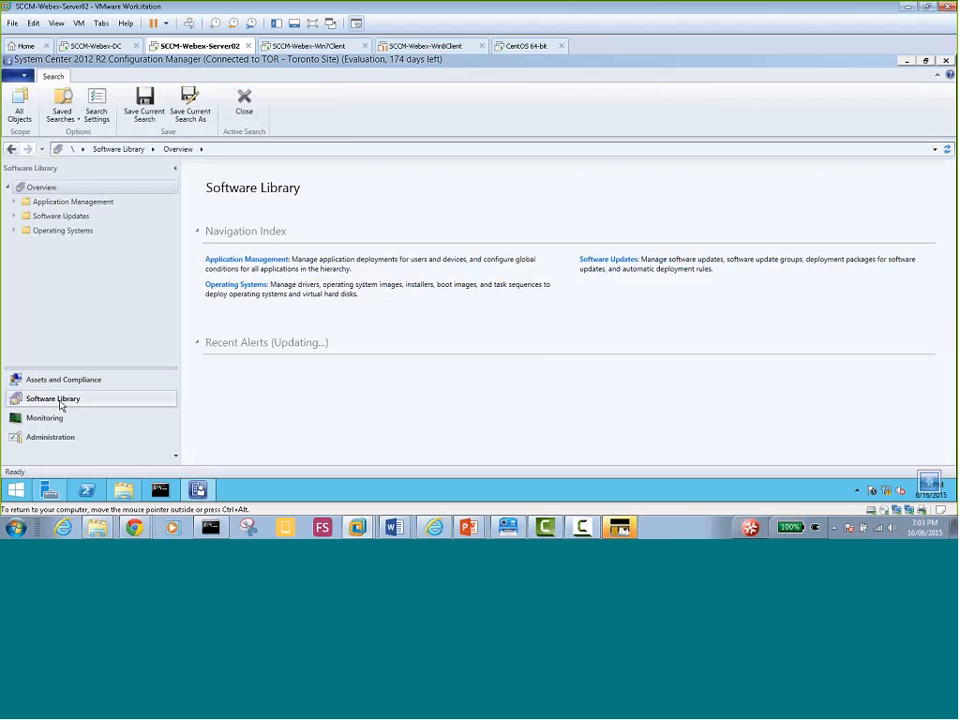
click(14, 203)
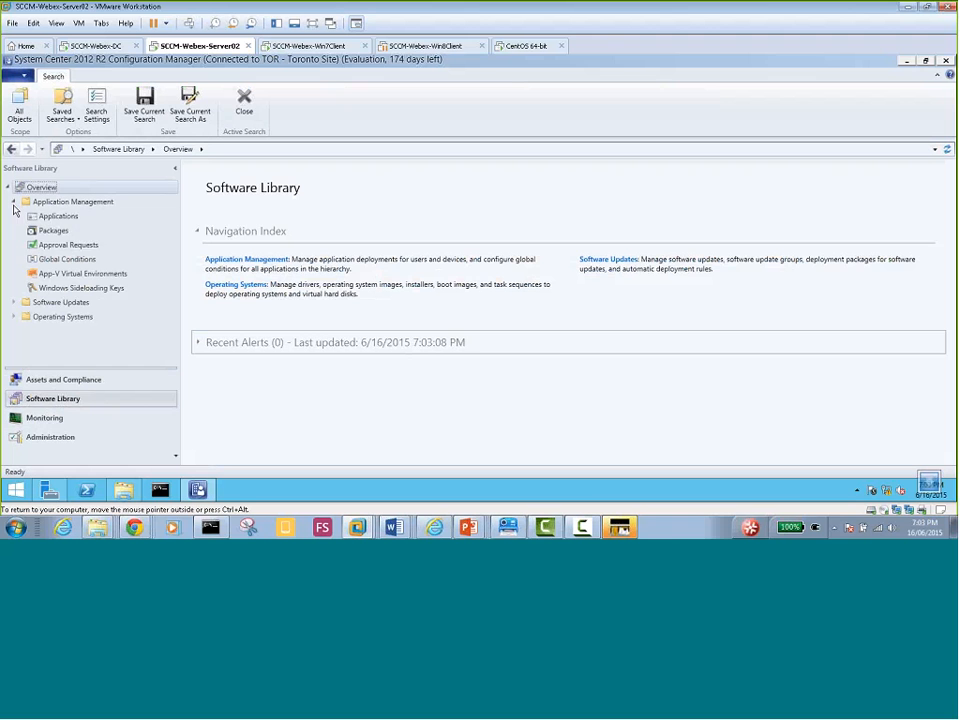
click(72, 221)
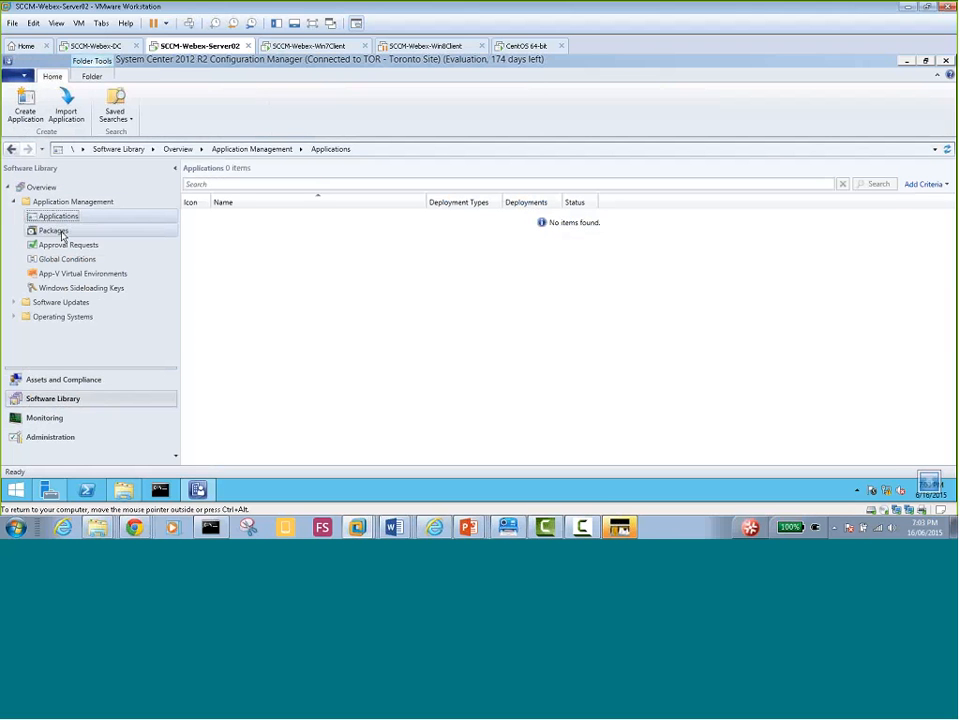
click(62, 233)
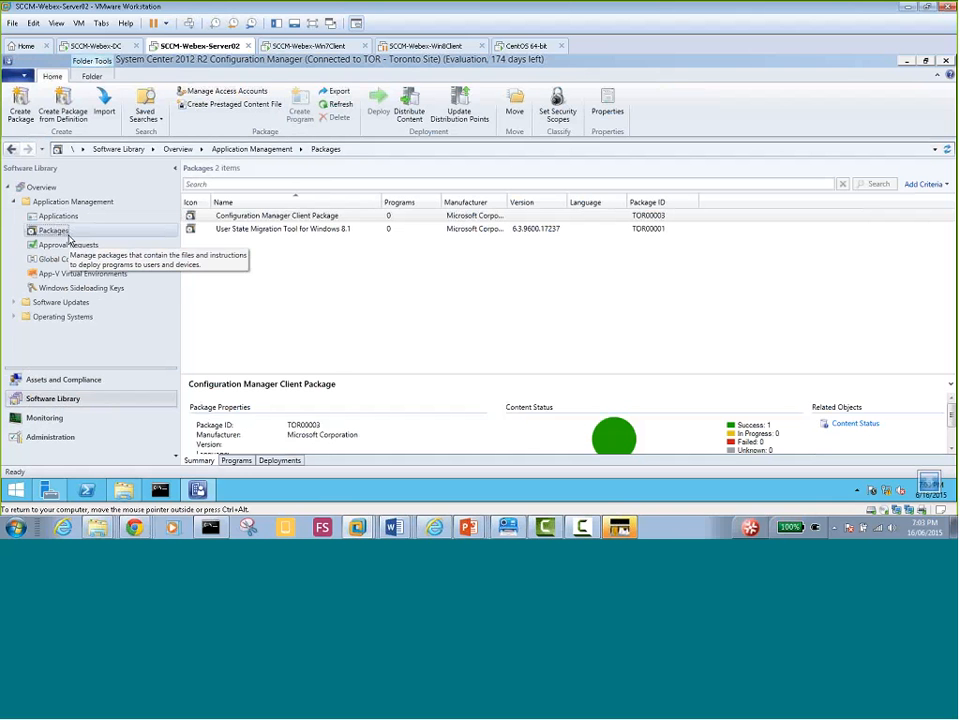
Check the two packages, then show the empty Applications list and its context menu
click(248, 236)
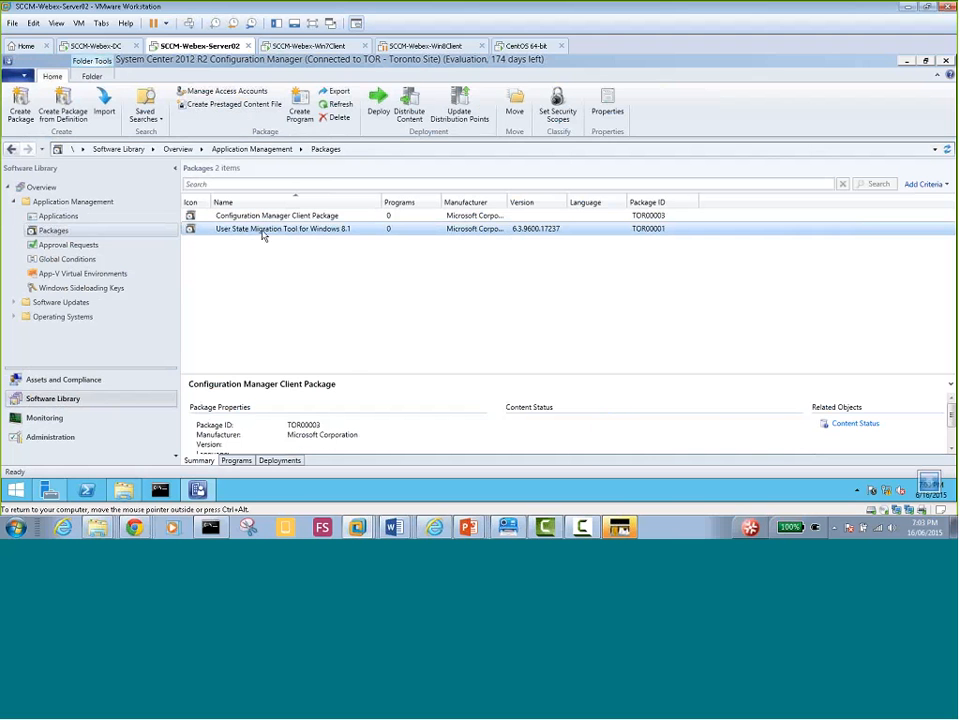
click(255, 219)
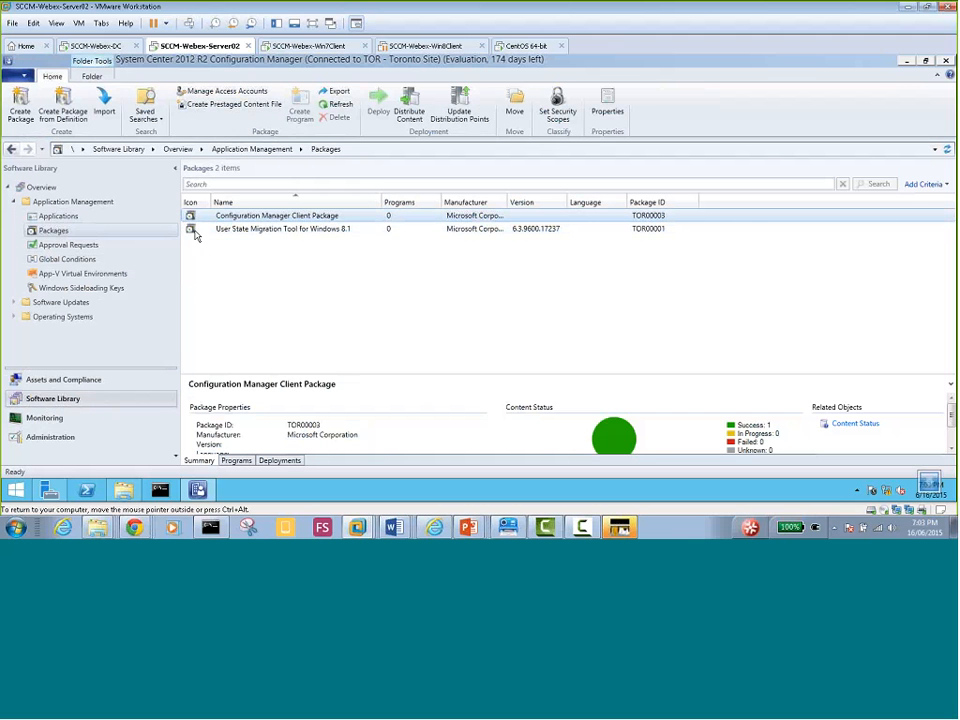
click(56, 217)
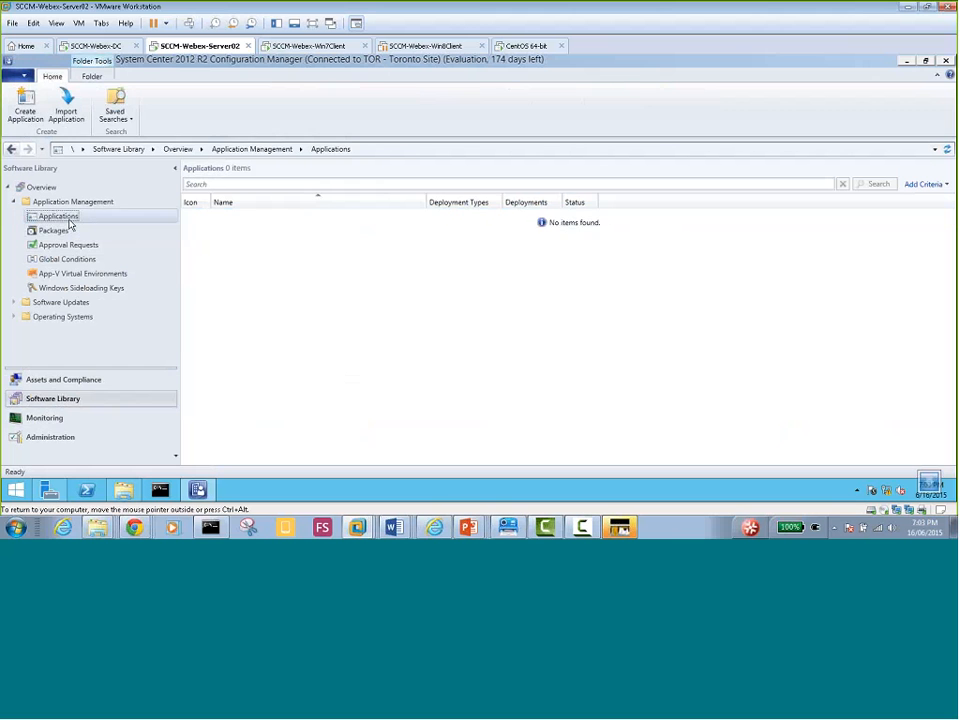
click(54, 231)
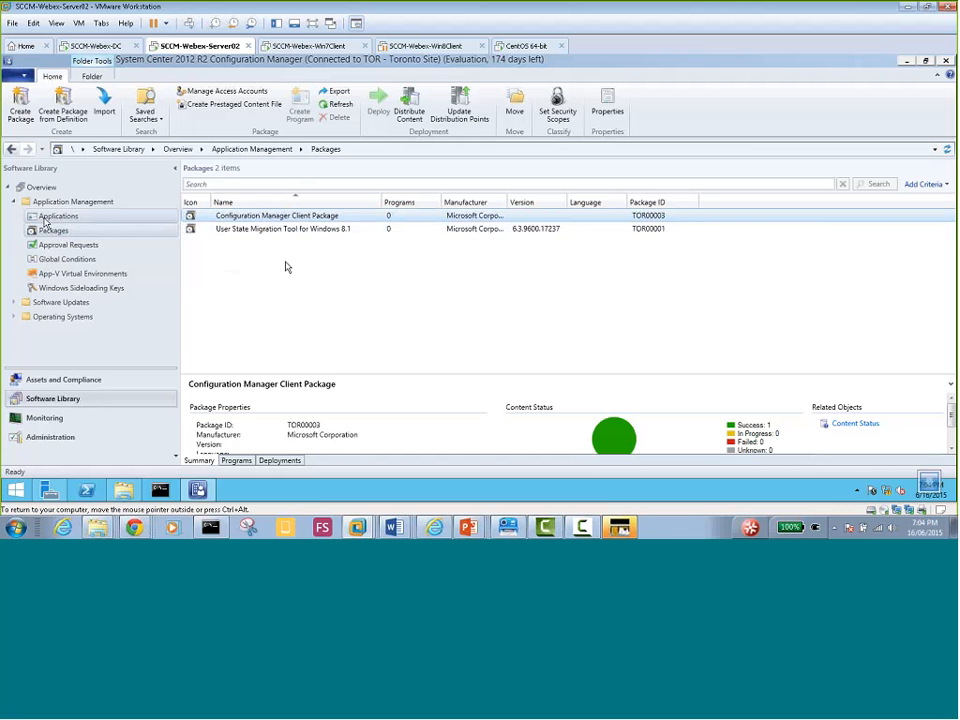
click(60, 217)
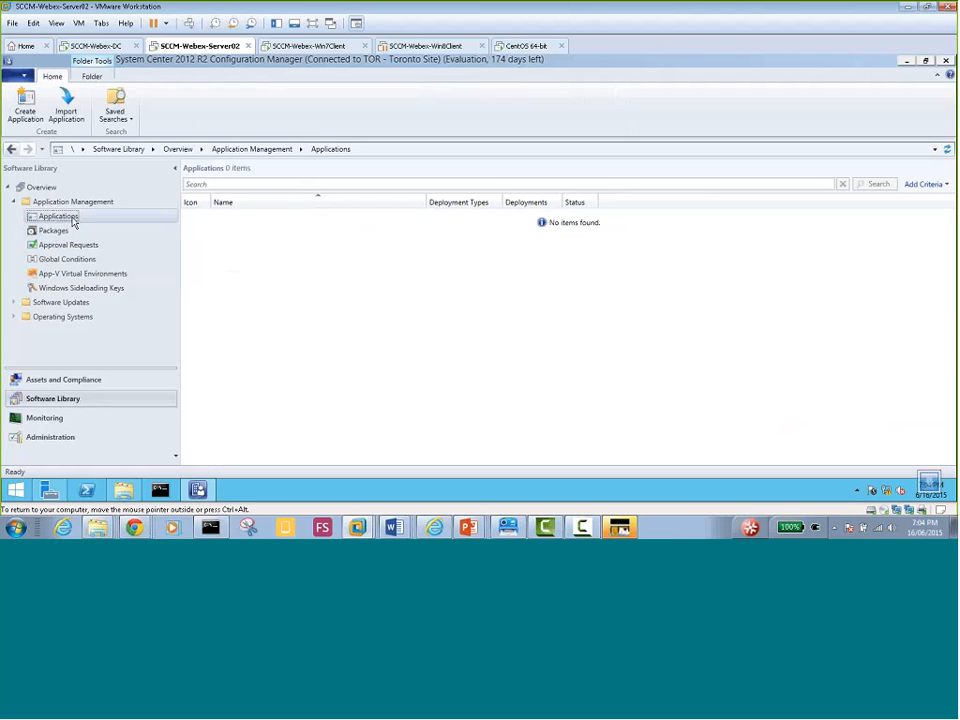
right_click(73, 218)
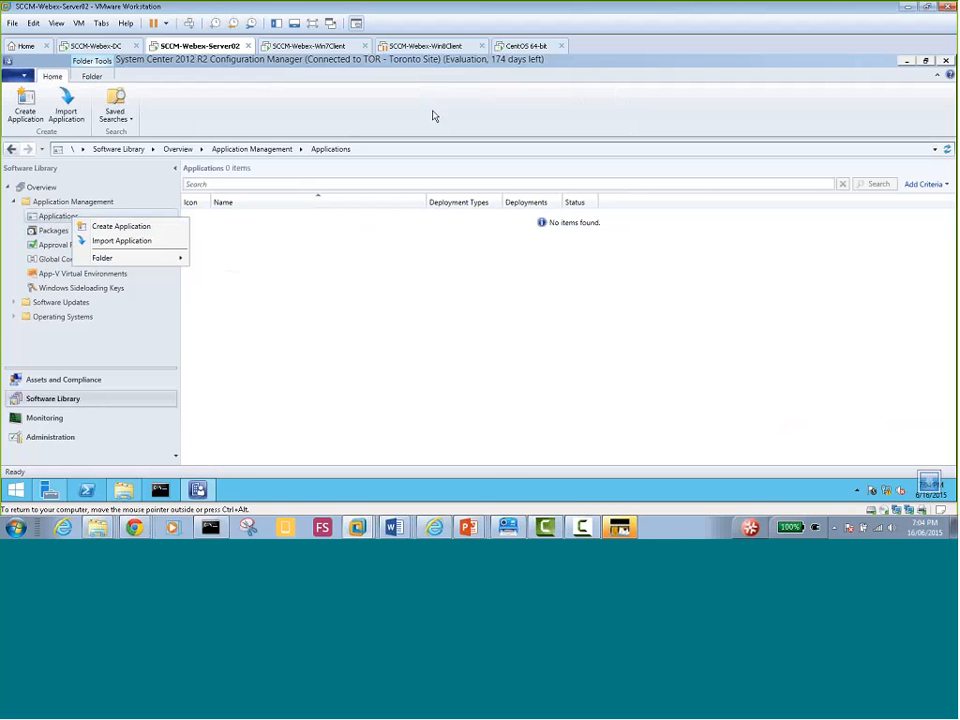
Resume the Win8 client VM, sign in as Administrator, then switch to the Win7 client
click(425, 46)
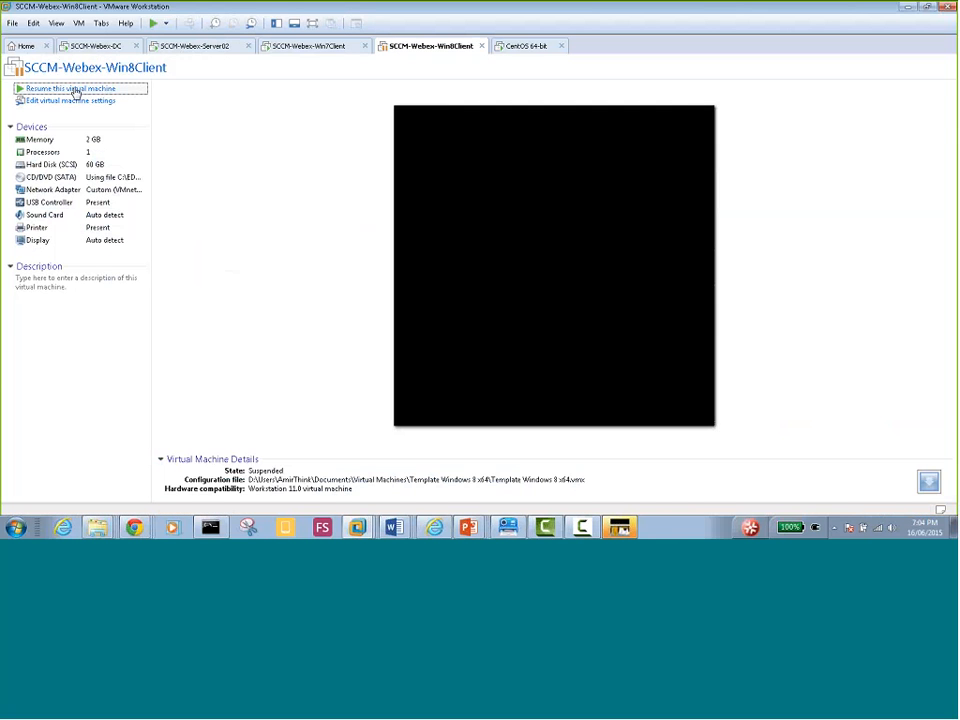
click(74, 89)
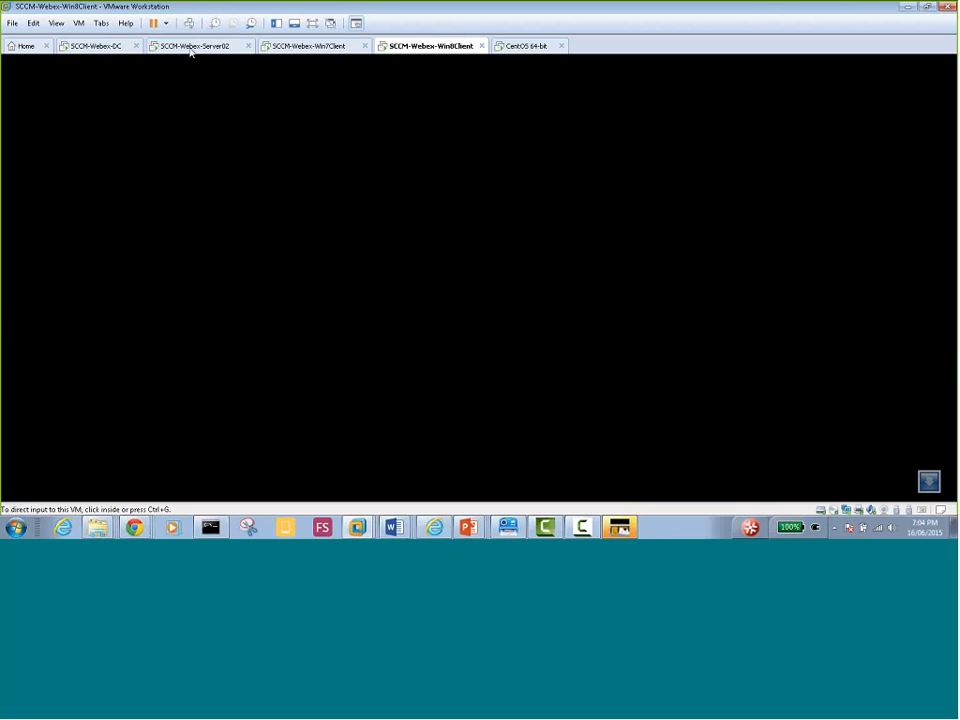
click(316, 124)
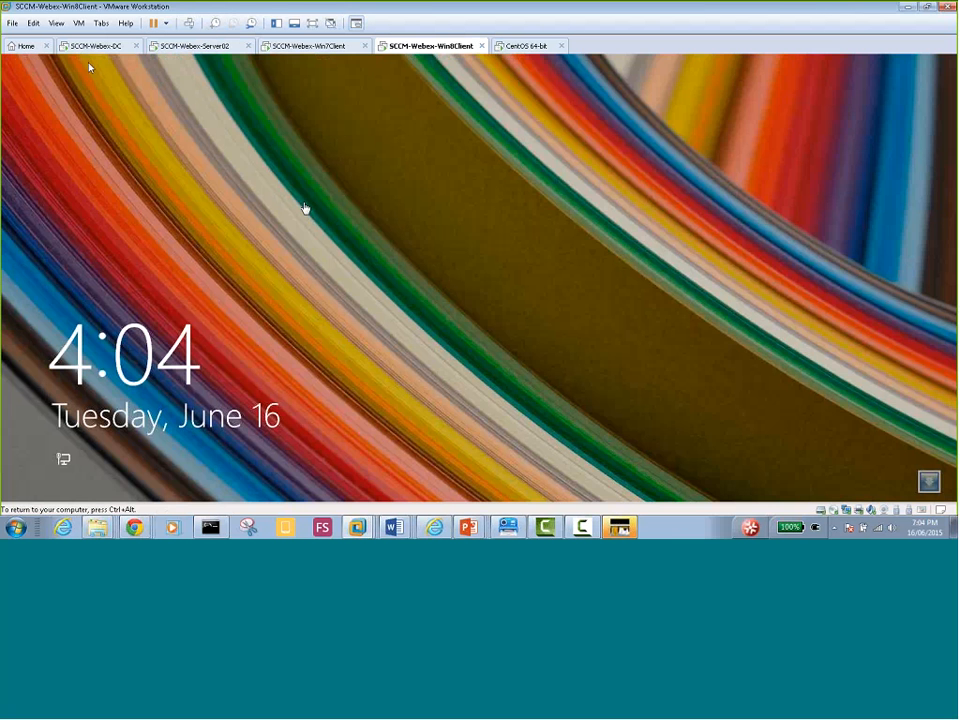
click(351, 280)
click(479, 210)
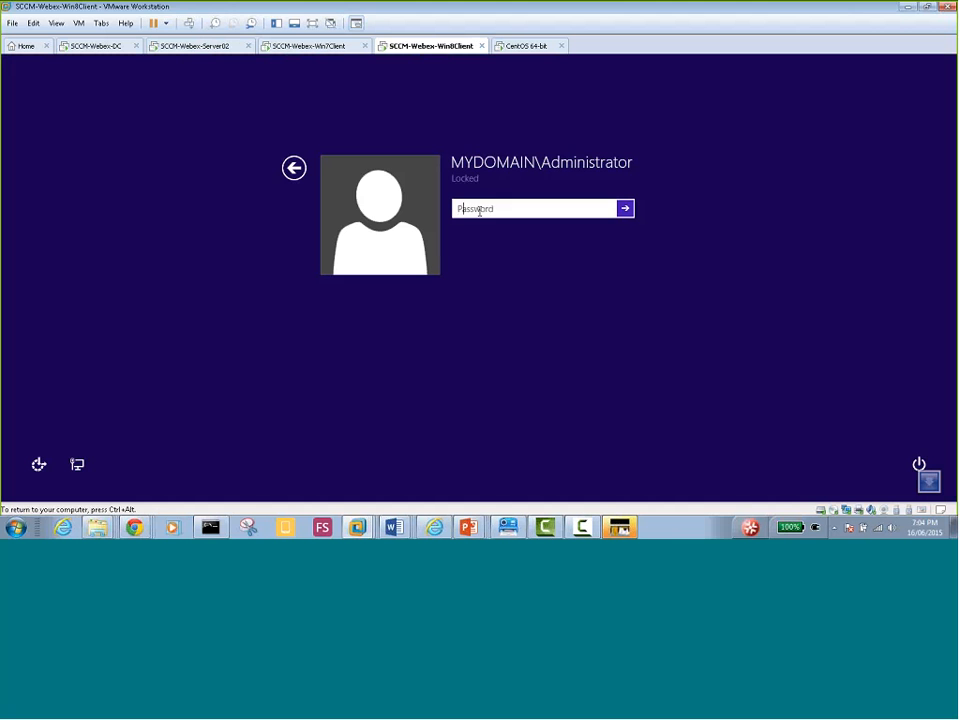
text(P@ssw0rd)
key(Return)
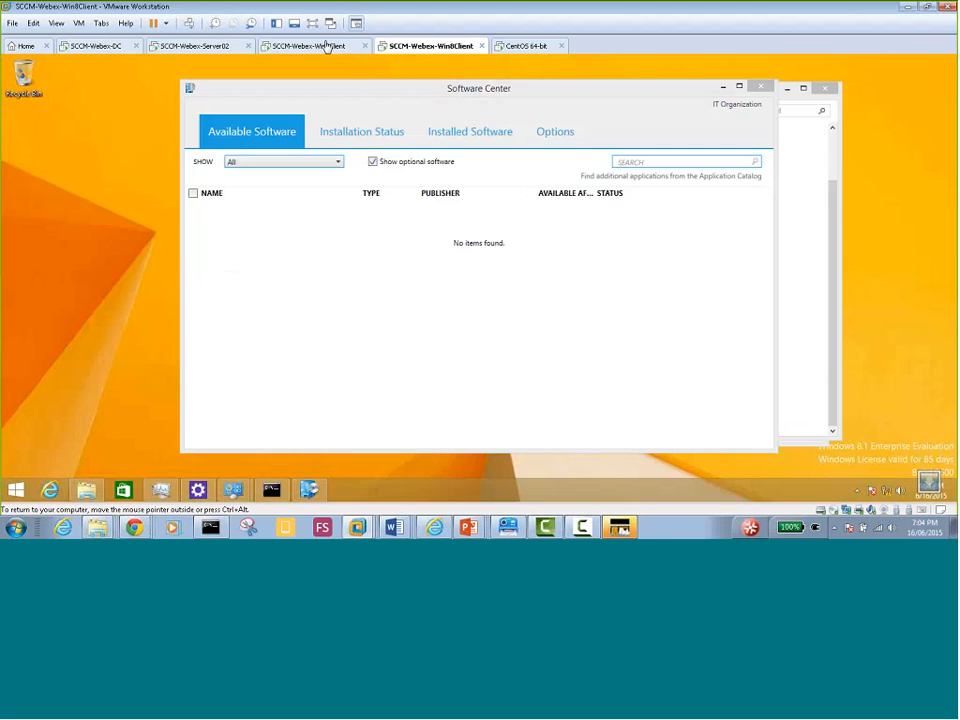
click(316, 46)
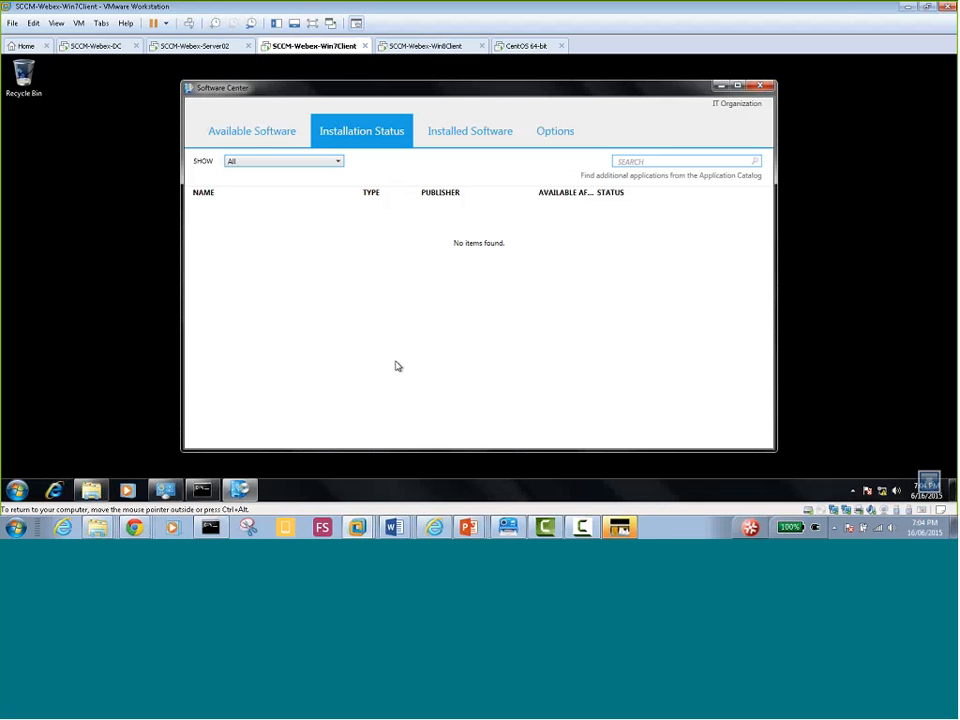
Leave Win7's empty Software Center and return to the Server02 Configuration Manager console
right_click(237, 487)
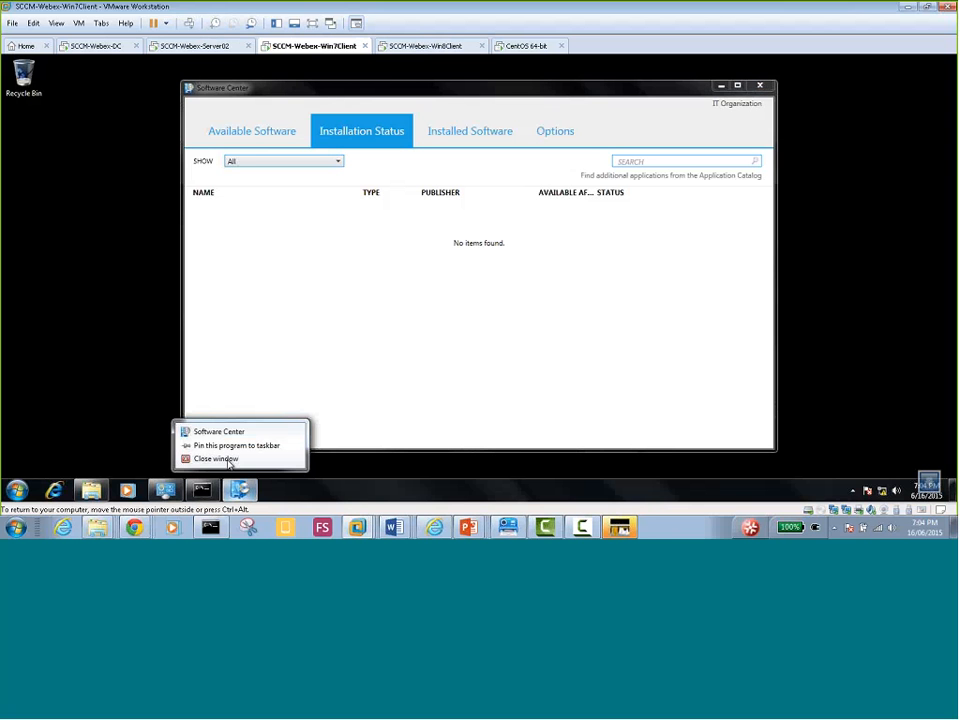
click(222, 450)
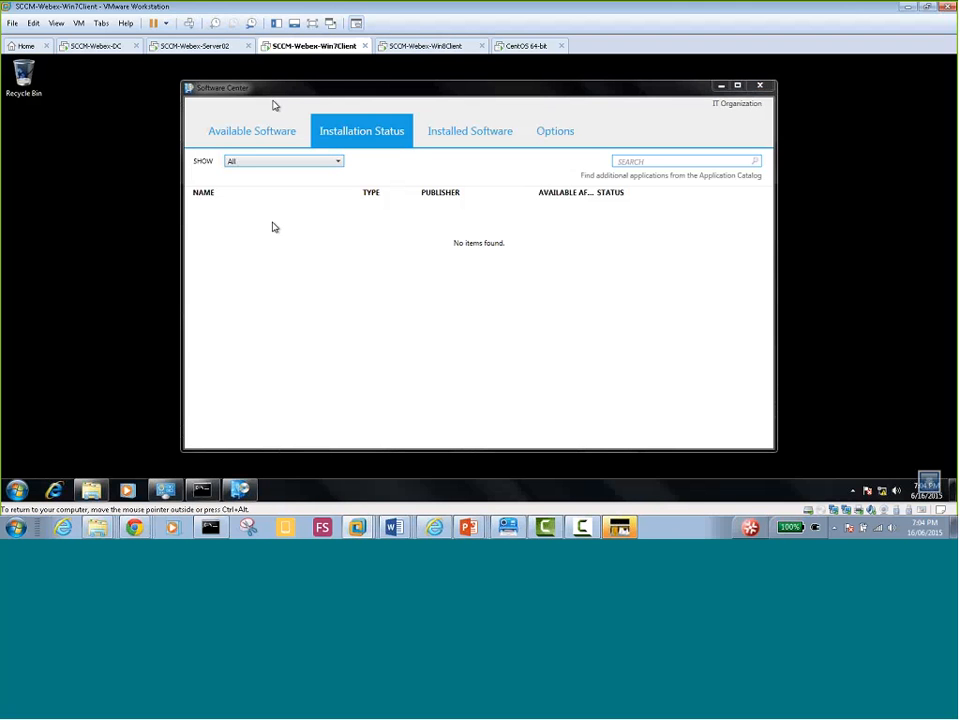
click(178, 47)
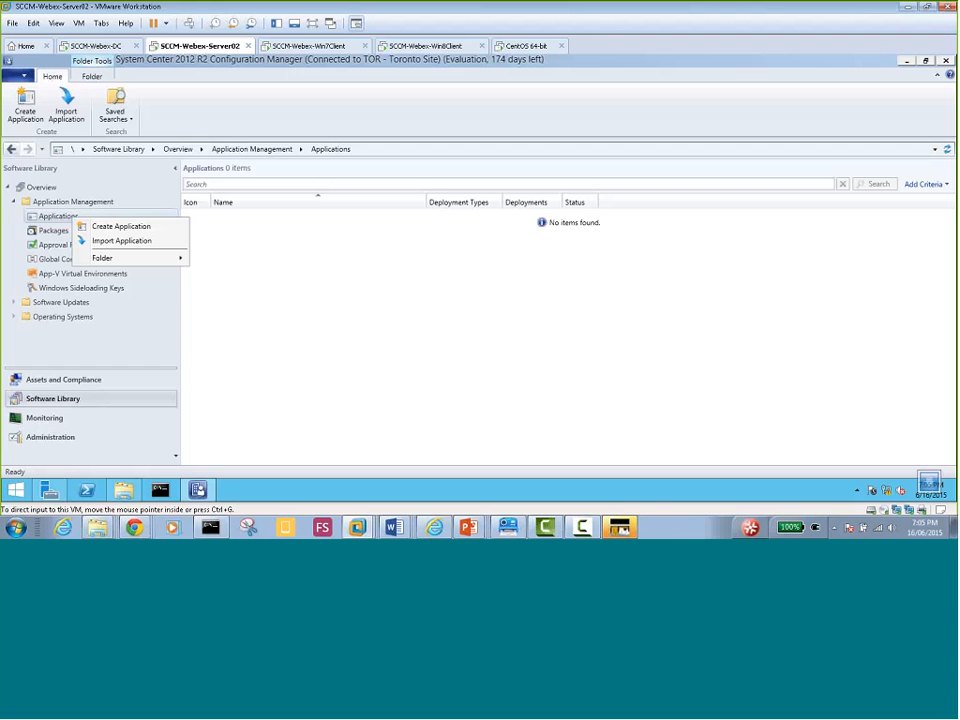
Start Create Application for a Windows Installer (*.msi) file and browse \\SERVER02\sms_tor for it
click(141, 224)
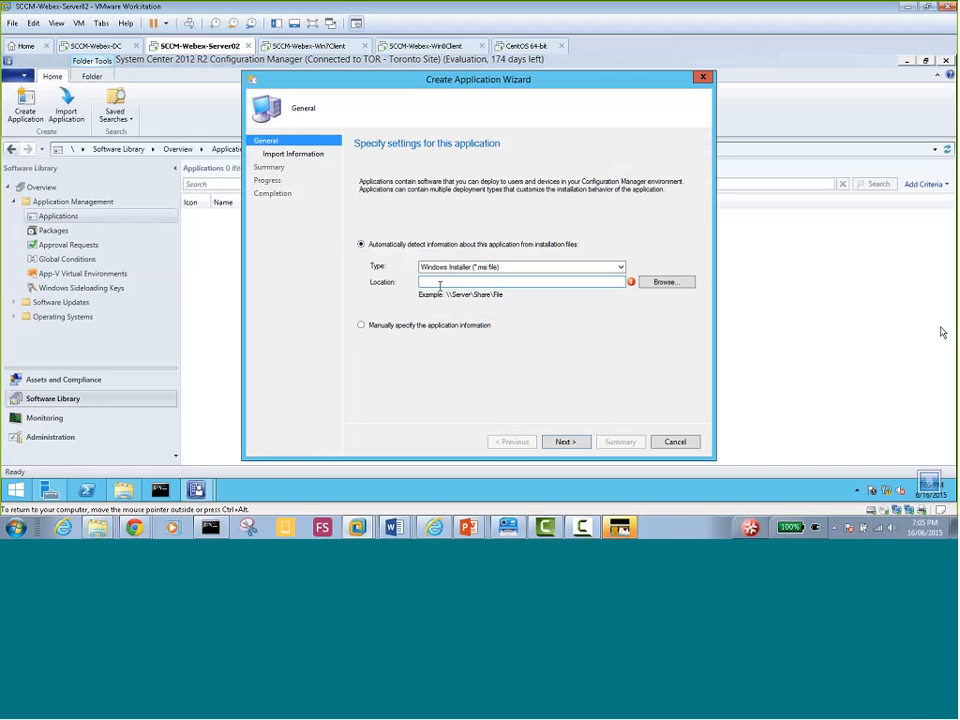
click(664, 284)
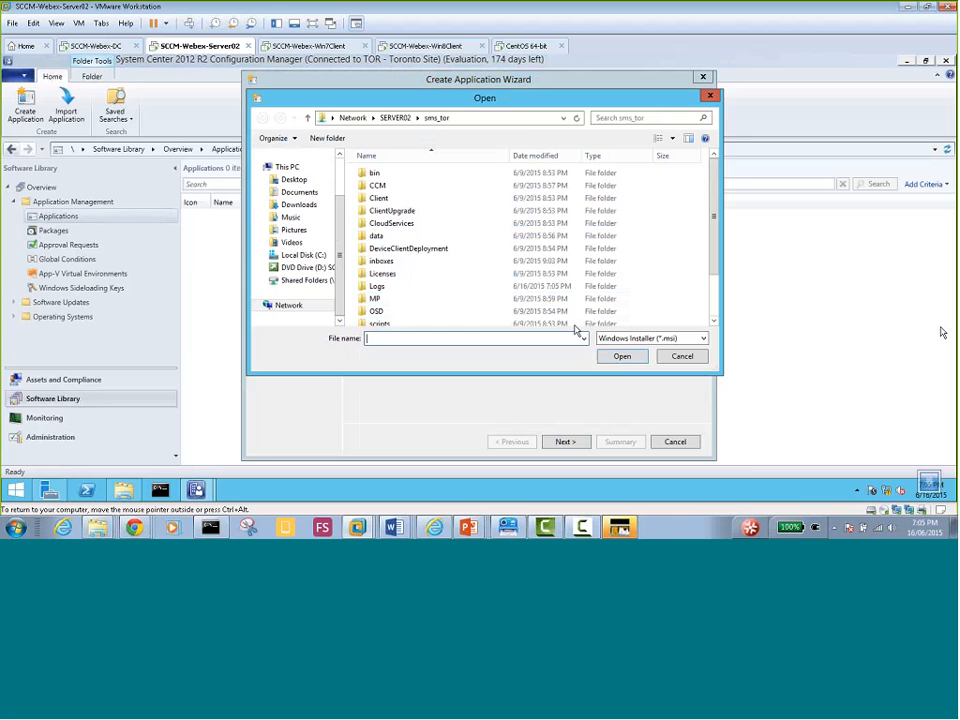
Cancel the file browser without a file, leaving the wizard's Location field empty
drag(505, 98, 478, 128)
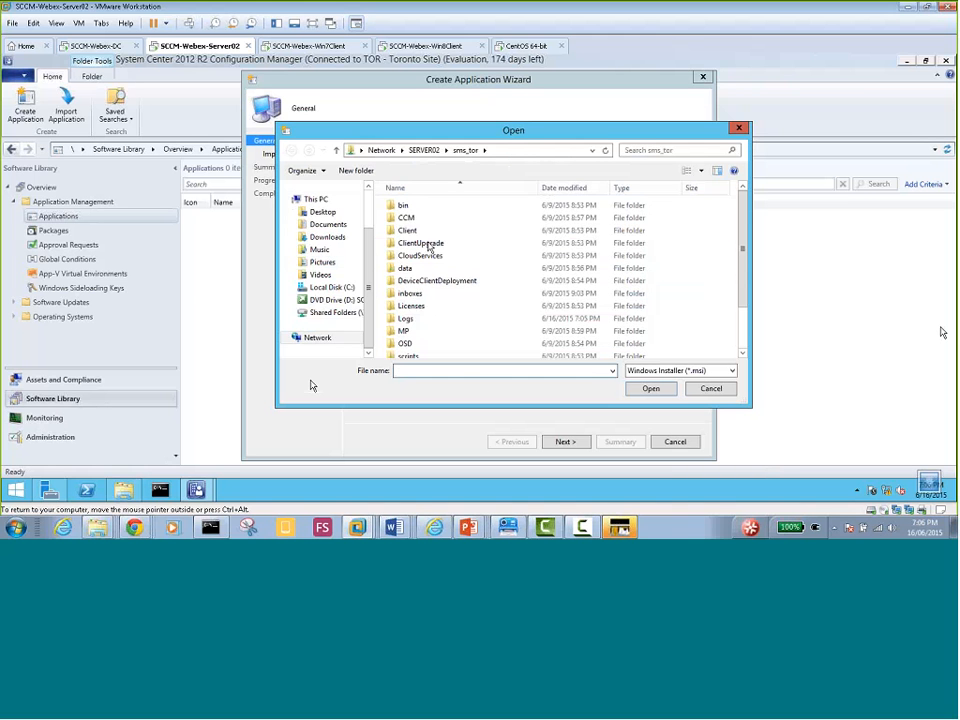
click(711, 388)
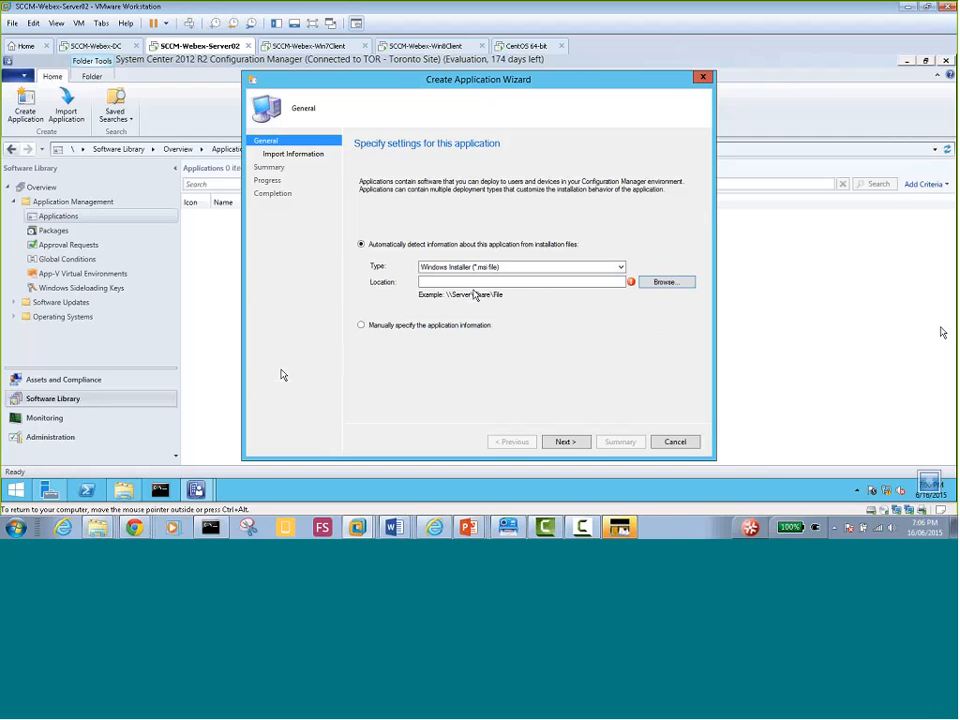
click(425, 282)
From Local Disk (C:), open Share with > Specific people for the Software folder
click(125, 489)
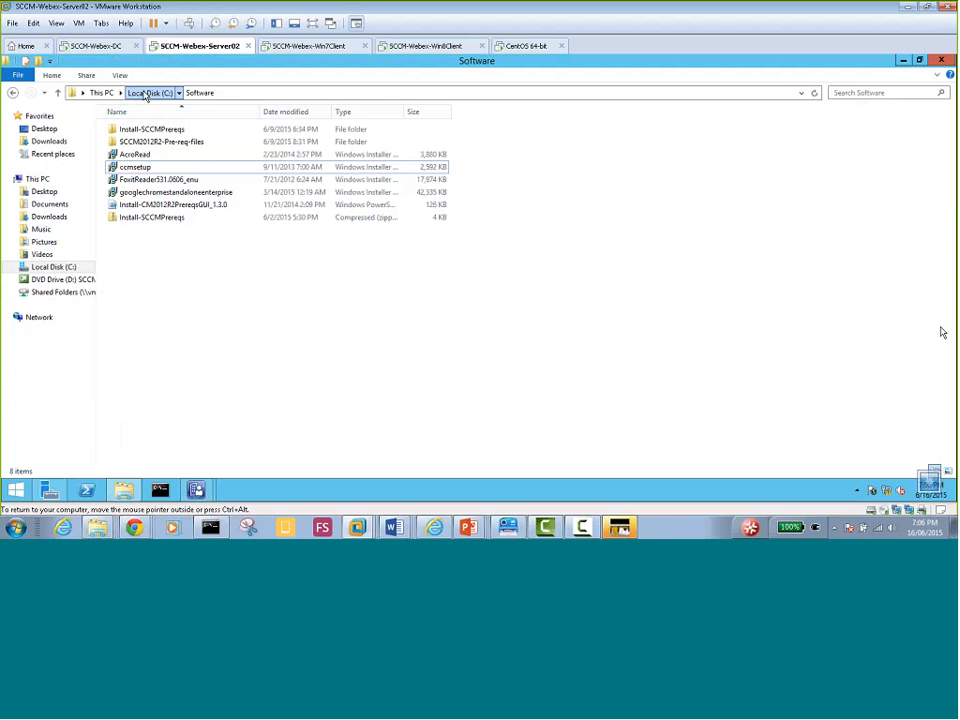
click(148, 93)
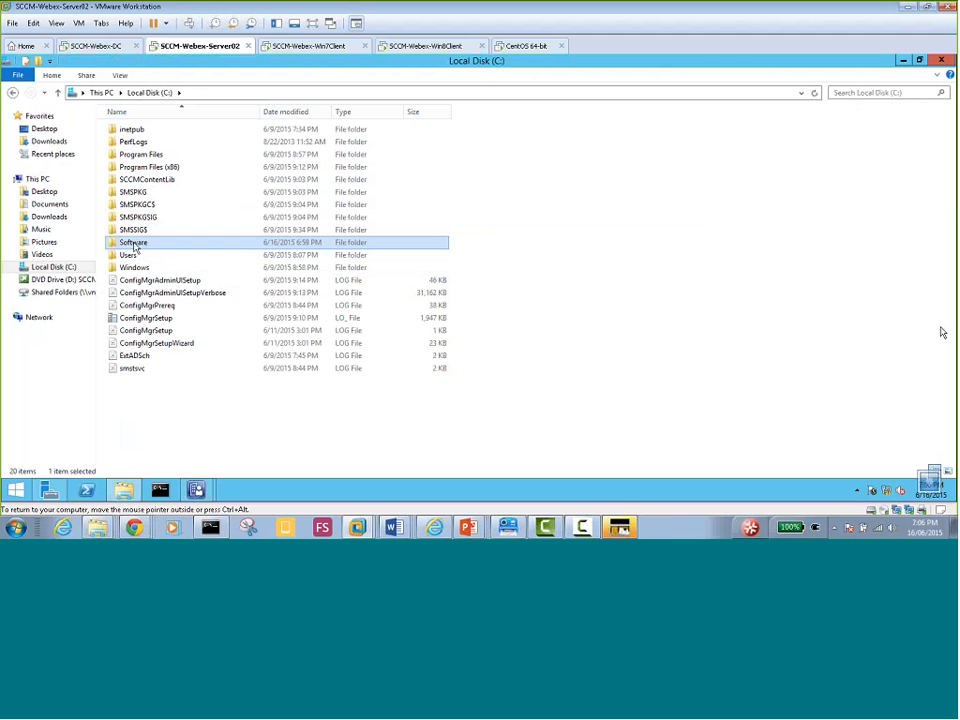
right_click(135, 246)
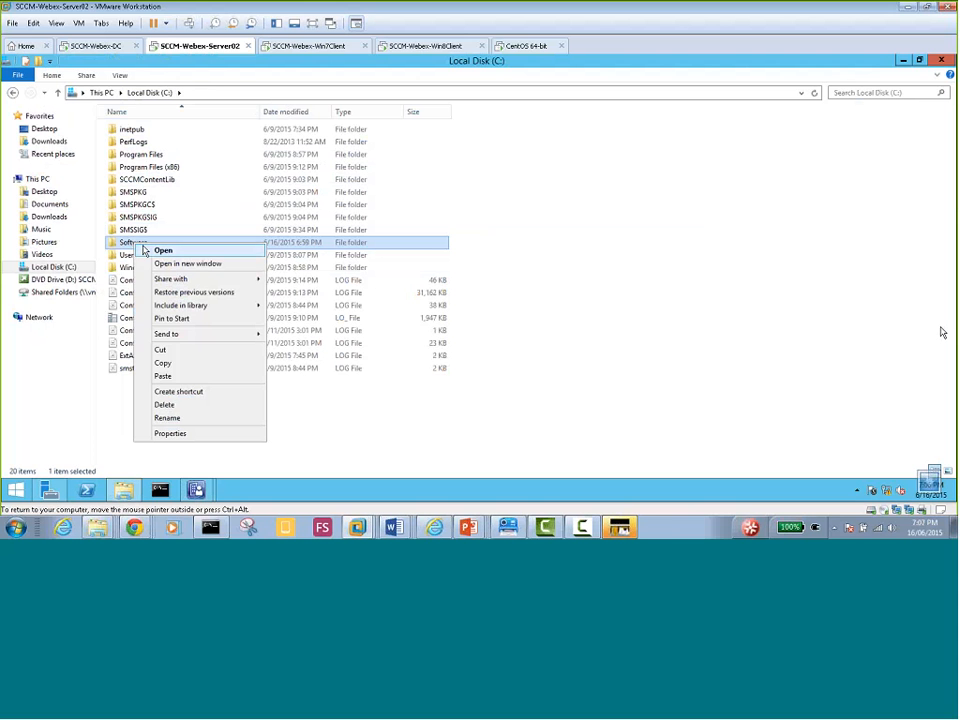
click(131, 247)
right_click(139, 250)
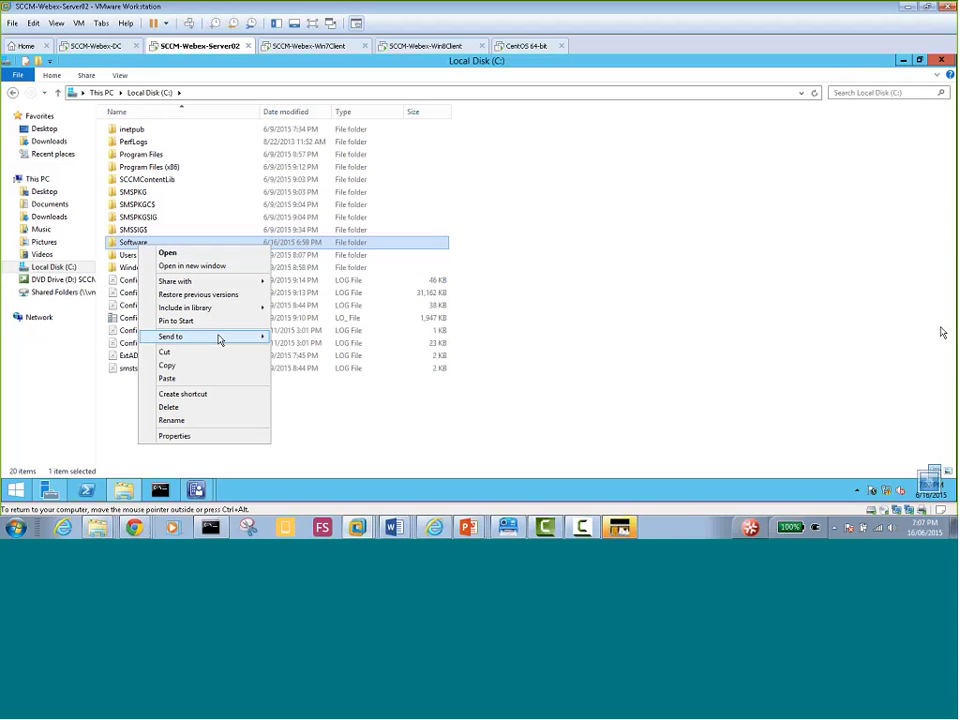
mouse_move(248, 288)
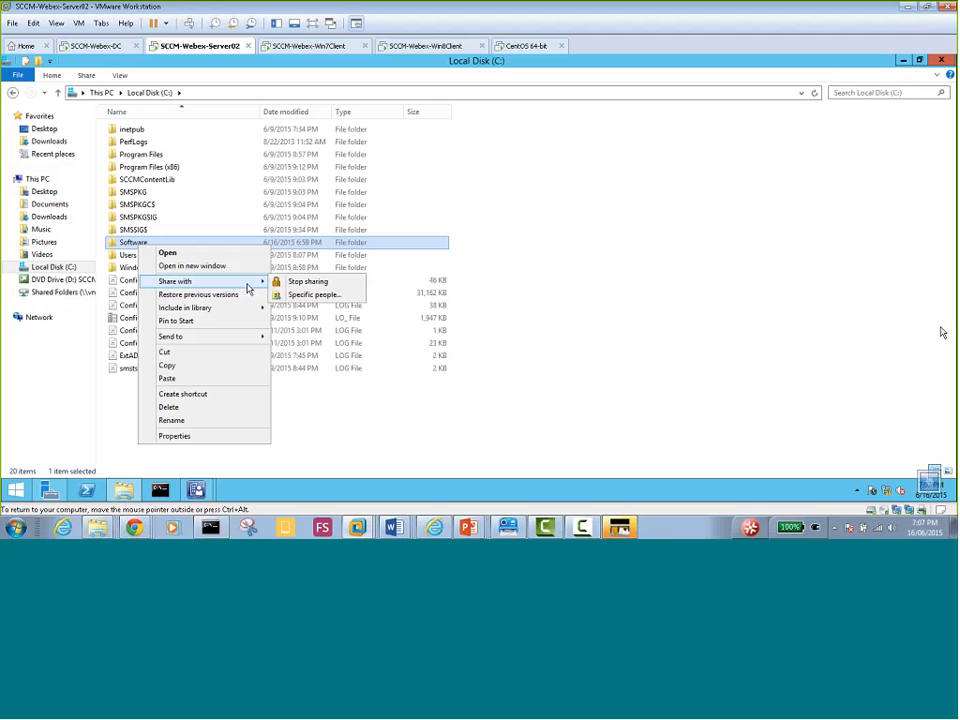
click(321, 298)
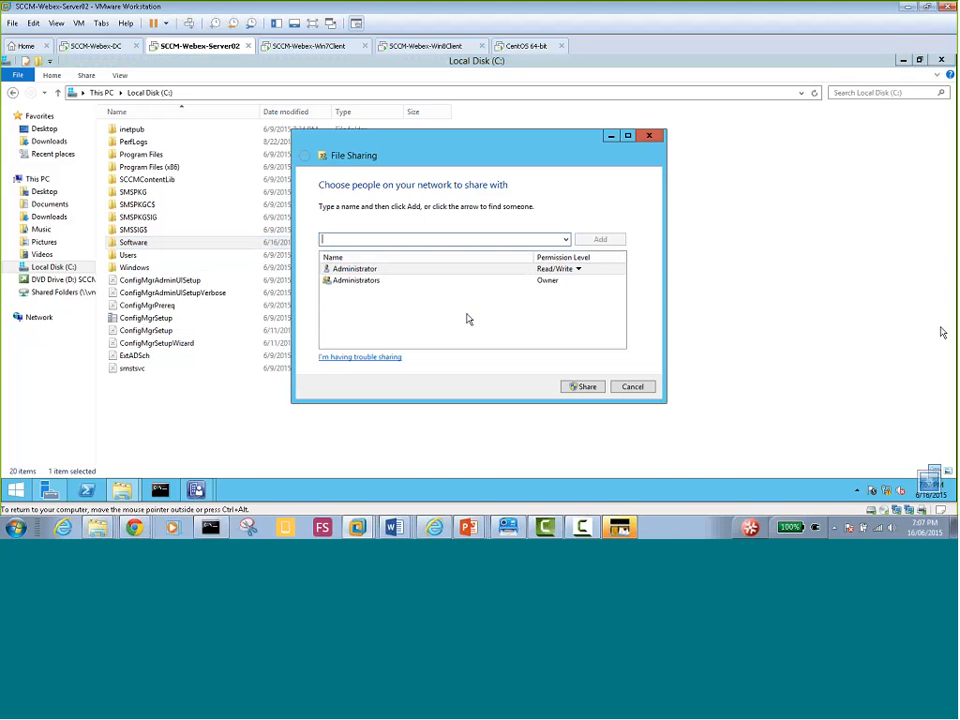
Share the Software folder with Everyone at Read, creating \\SERVER02\Software
click(565, 240)
click(548, 252)
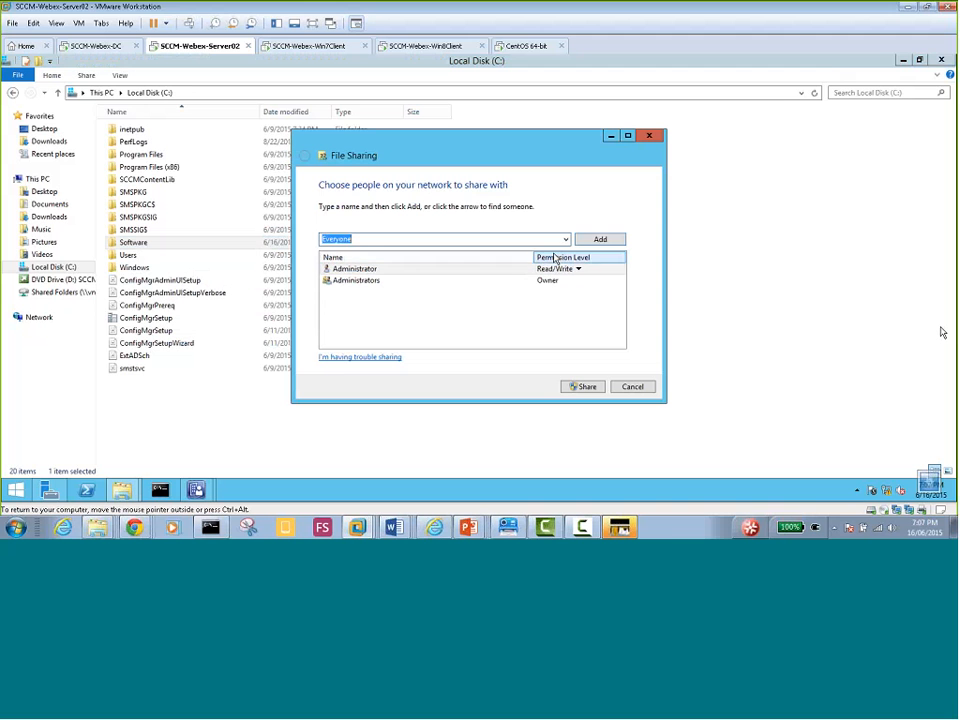
click(603, 242)
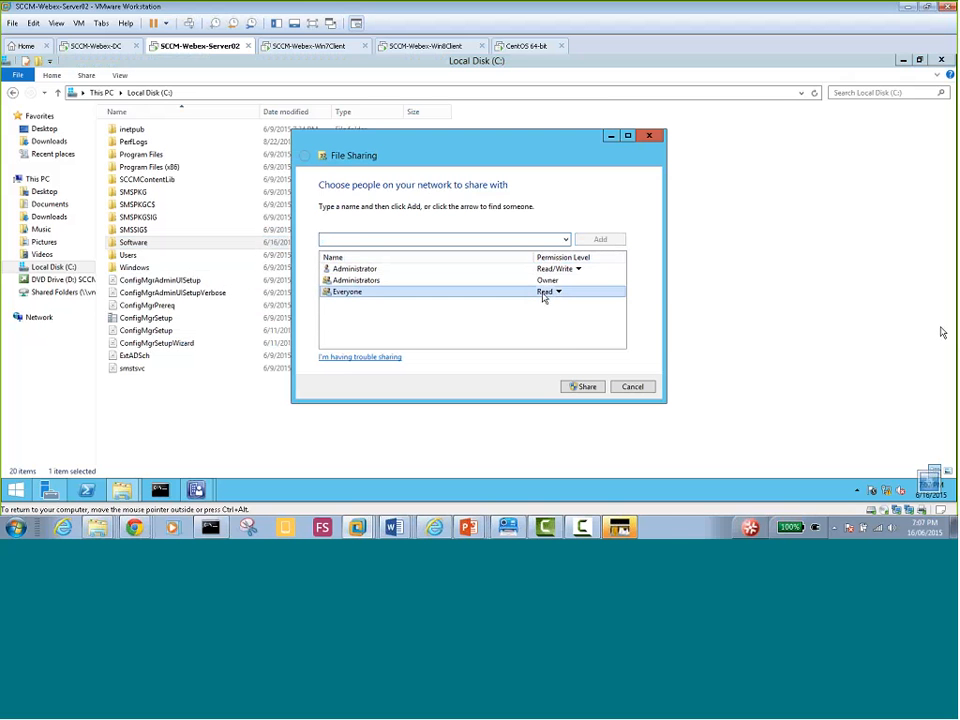
click(583, 387)
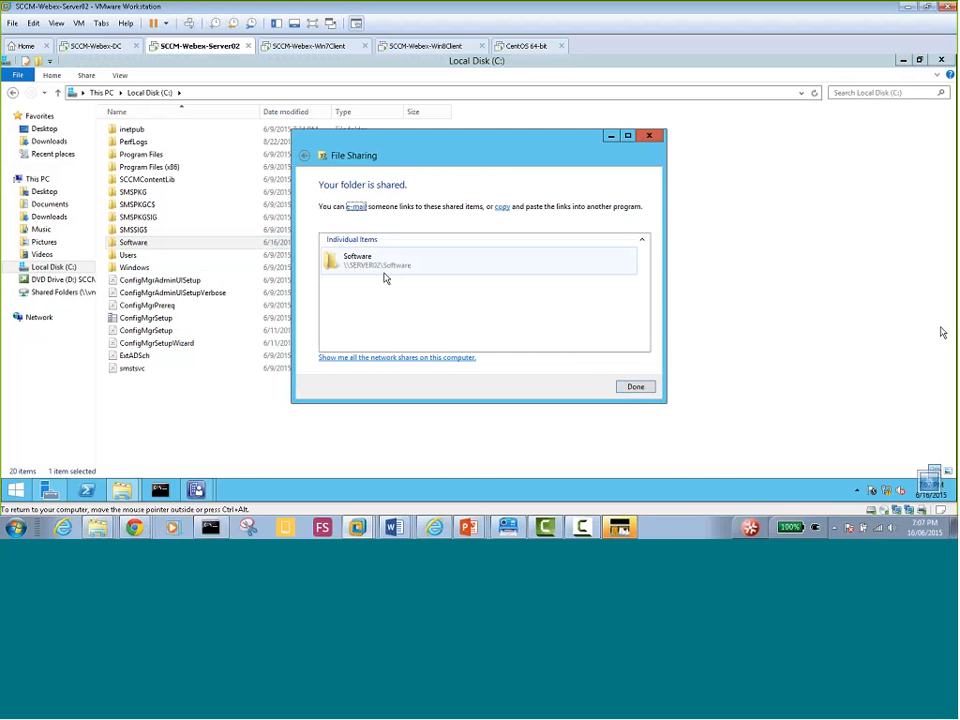
click(635, 388)
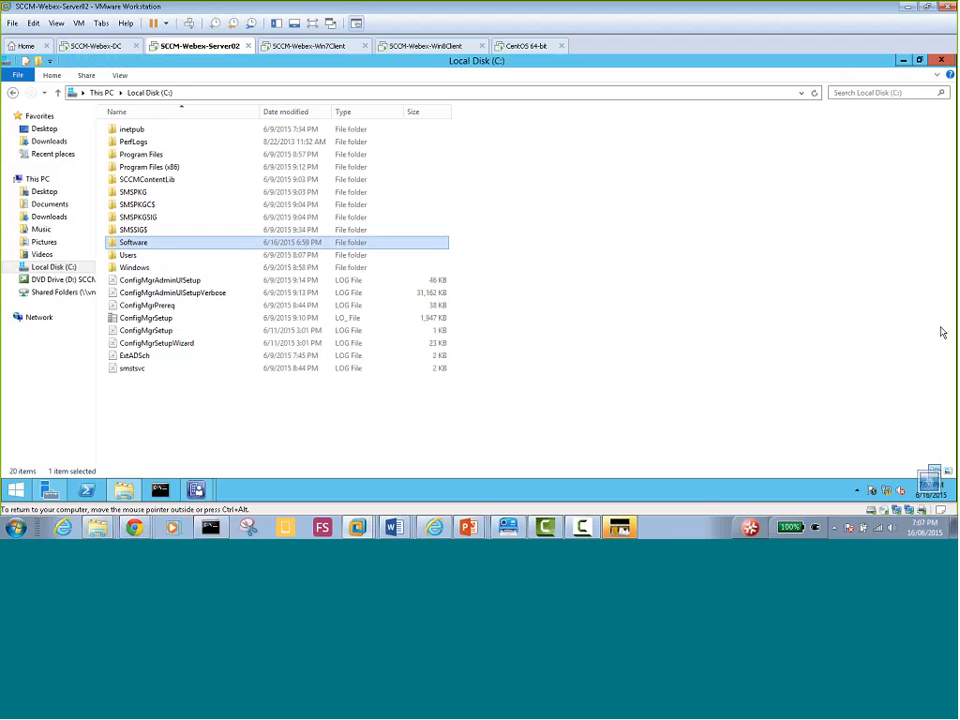
click(323, 47)
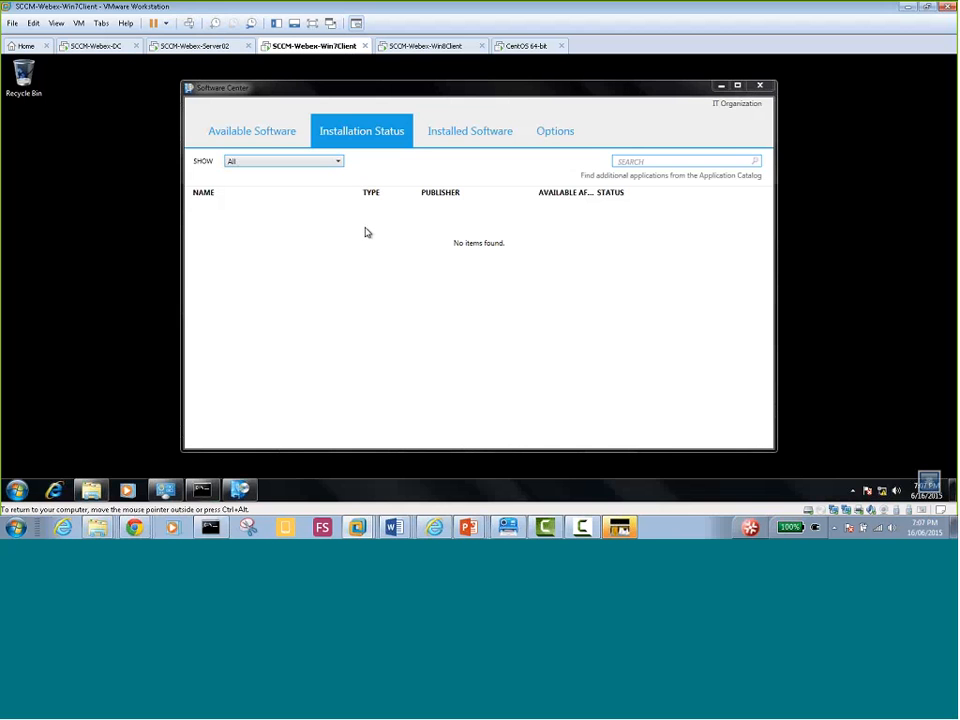
click(190, 47)
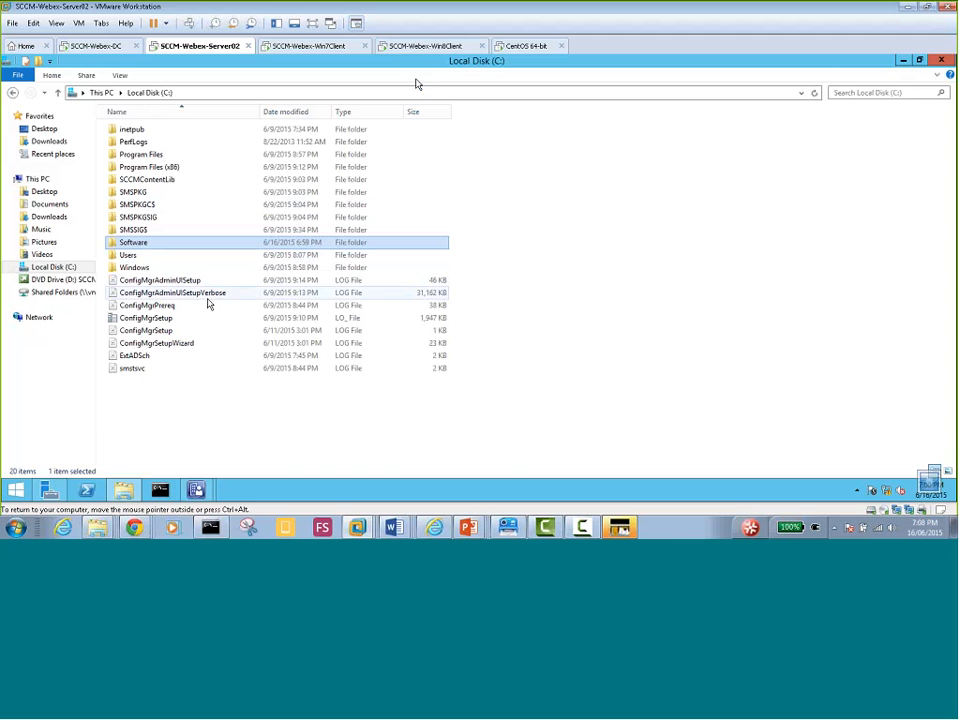
Set the wizard's Location to \\Server02\Software\FoxitReader531.0606_enu.msi
click(195, 490)
click(262, 433)
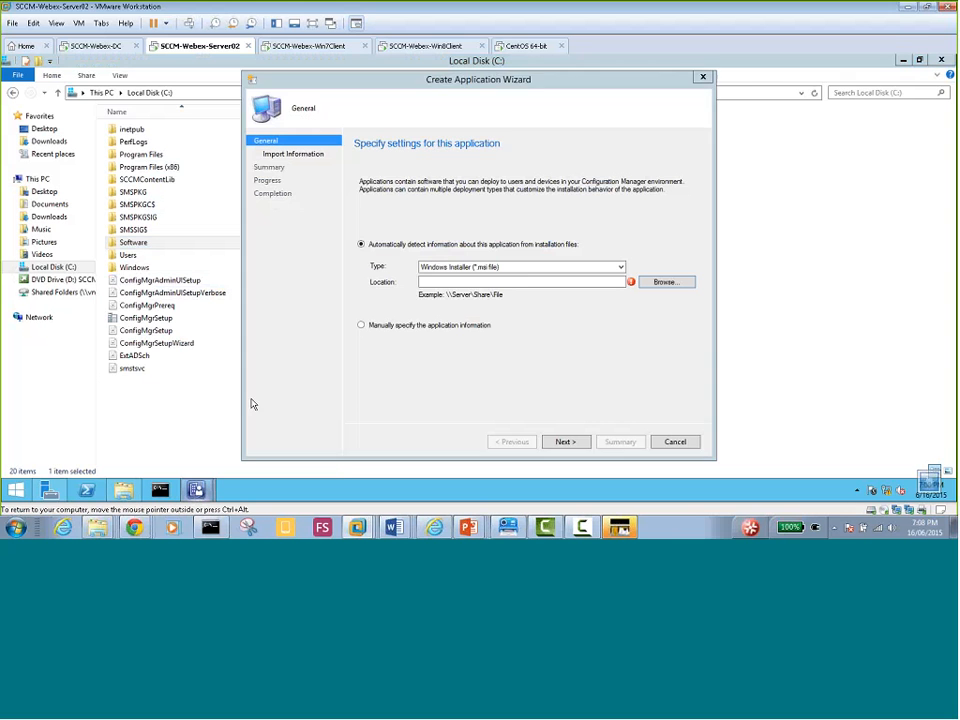
click(665, 289)
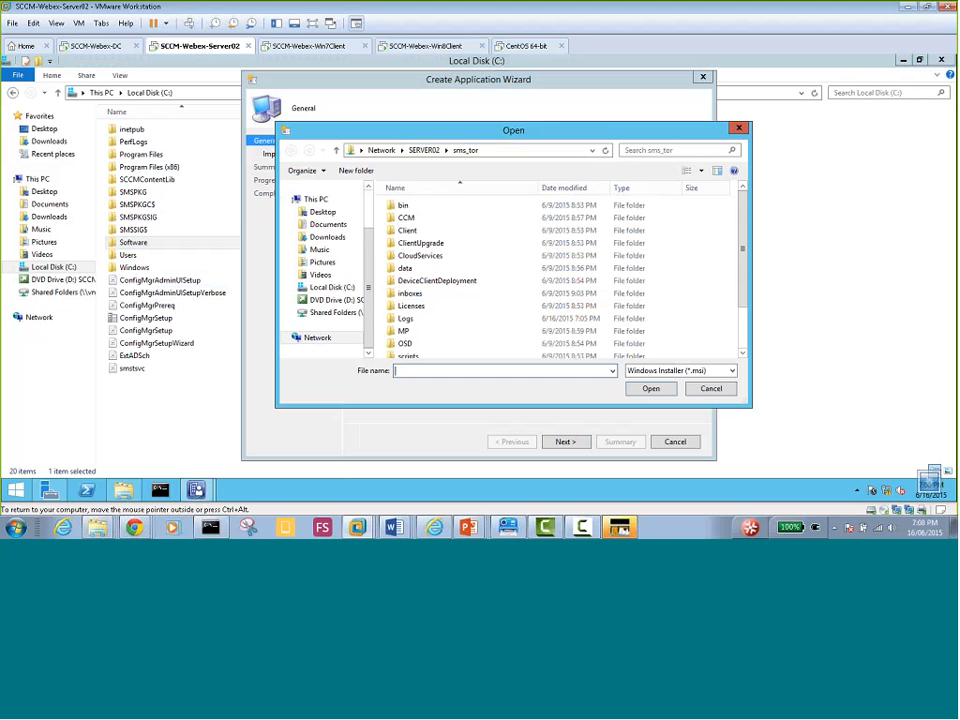
click(508, 150)
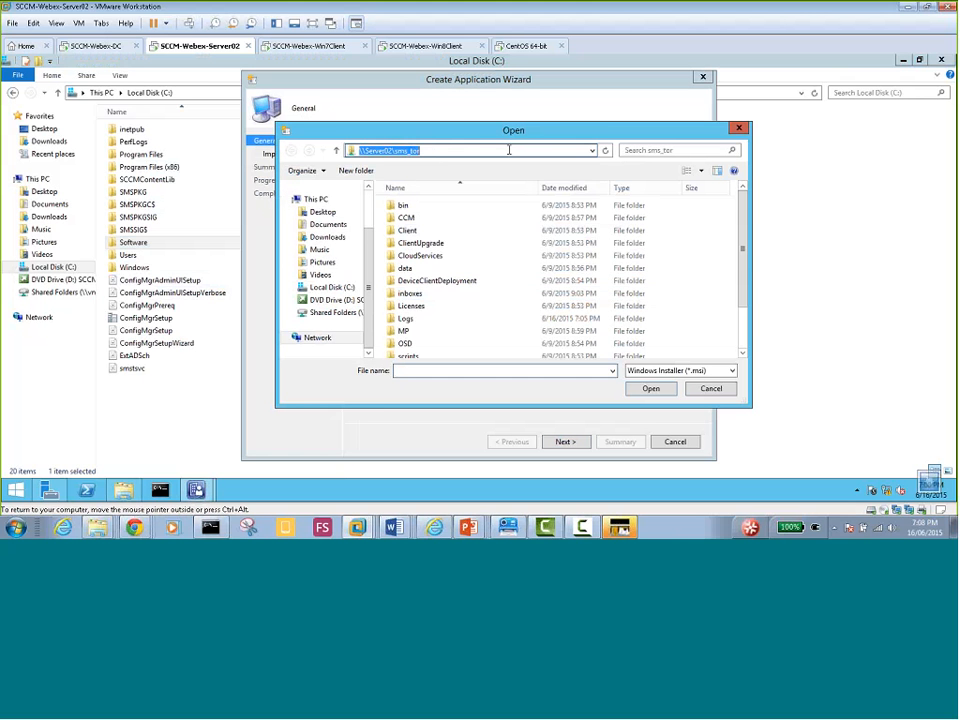
click(506, 151)
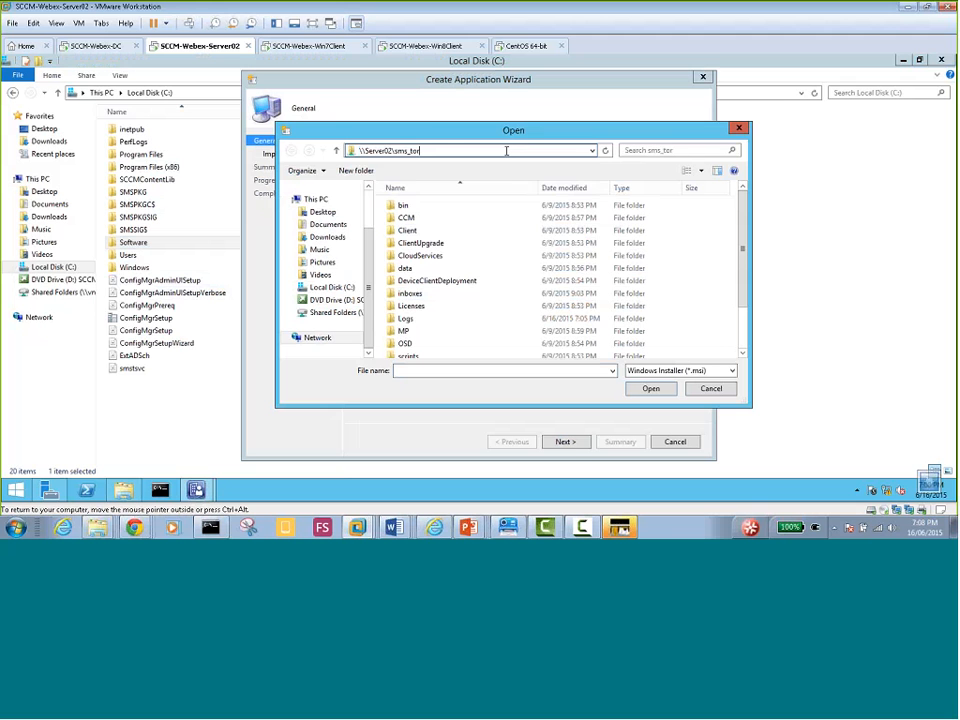
key(BackSpace)
key(BackSpace)
key(BackSpace)
key(BackSpace)
key(BackSpace)
key(BackSpace)
key(BackSpace)
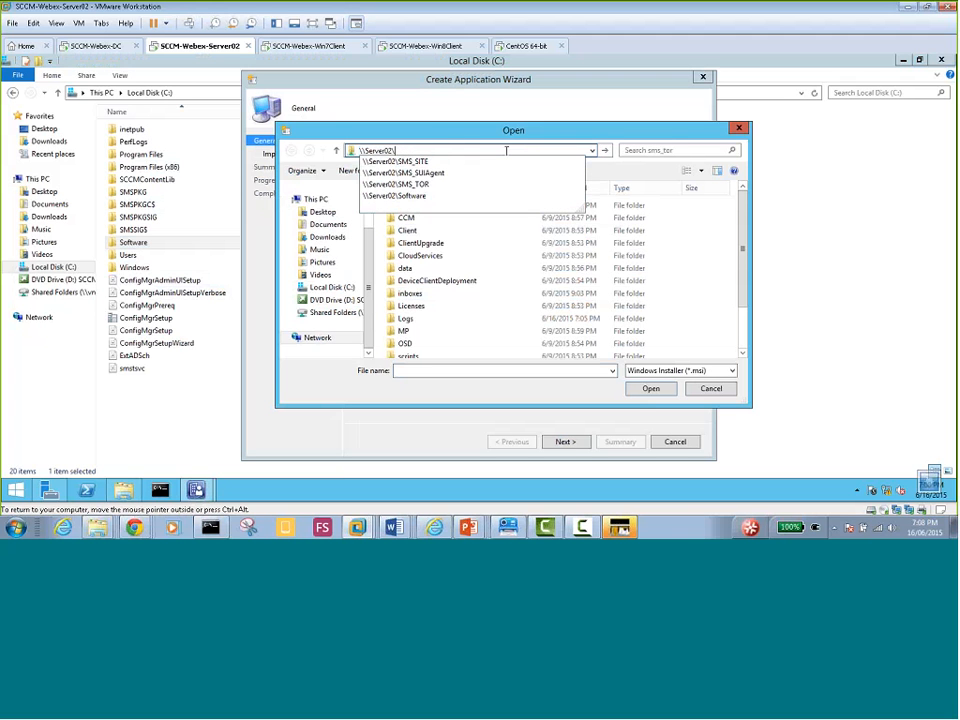
key(Return)
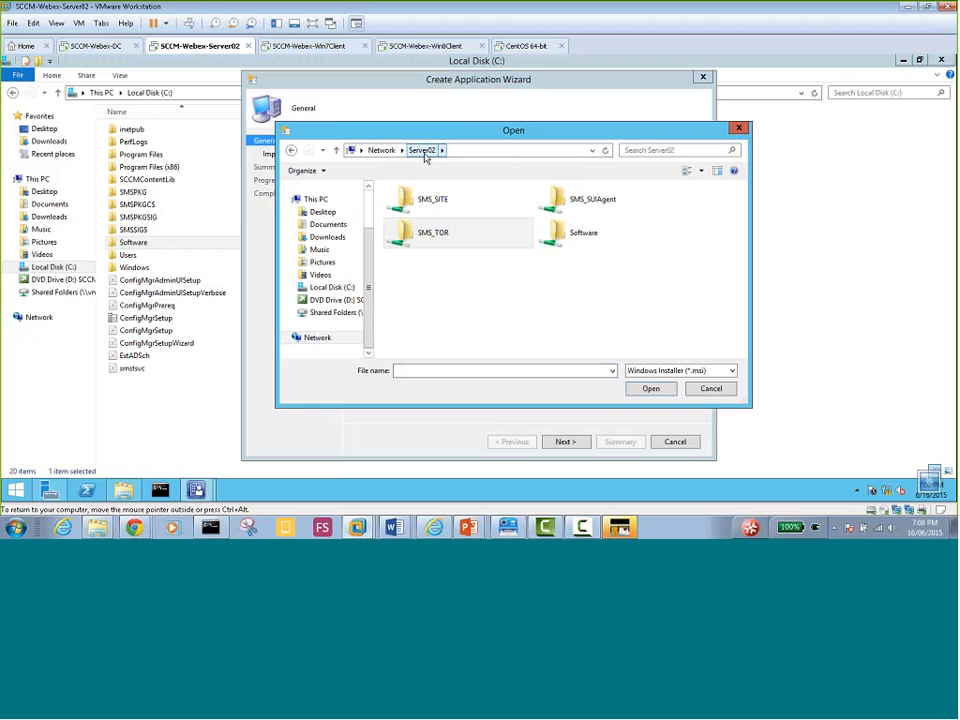
click(572, 246)
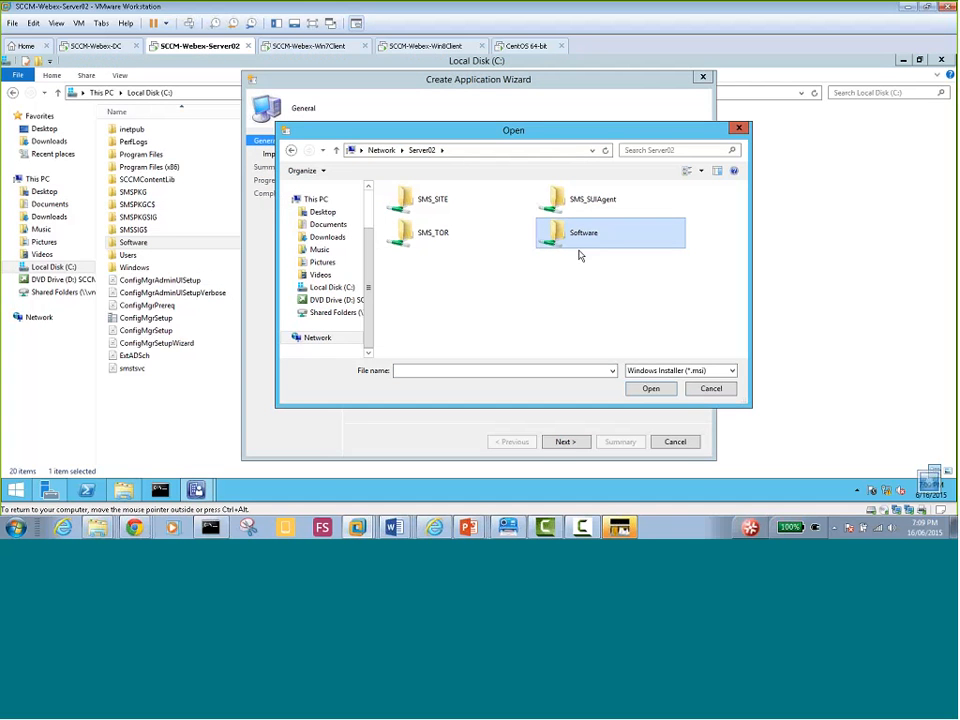
click(651, 389)
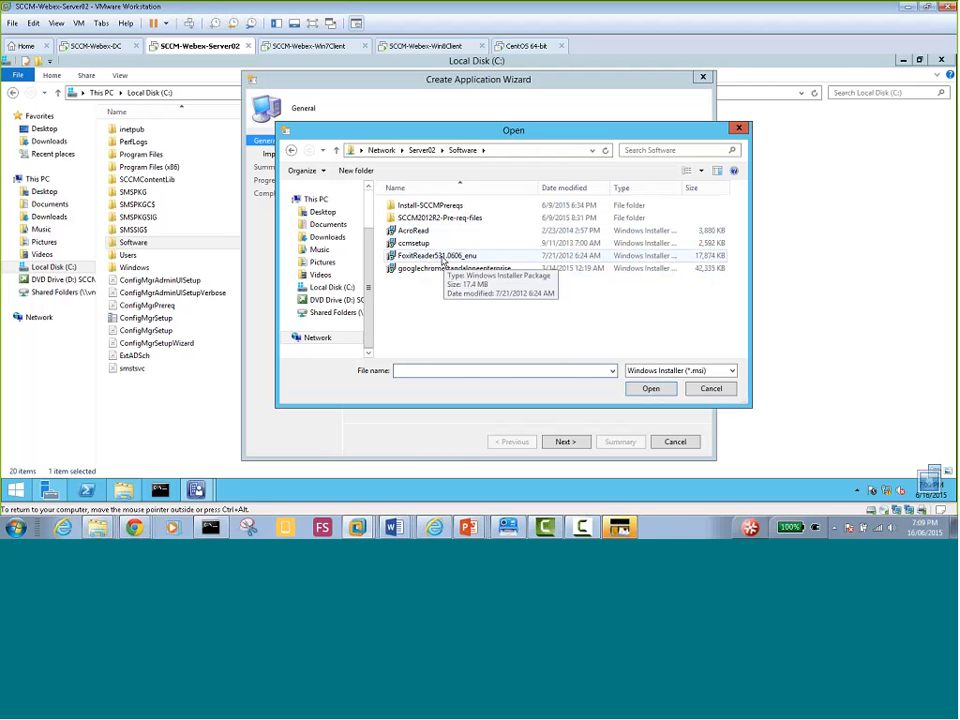
click(445, 259)
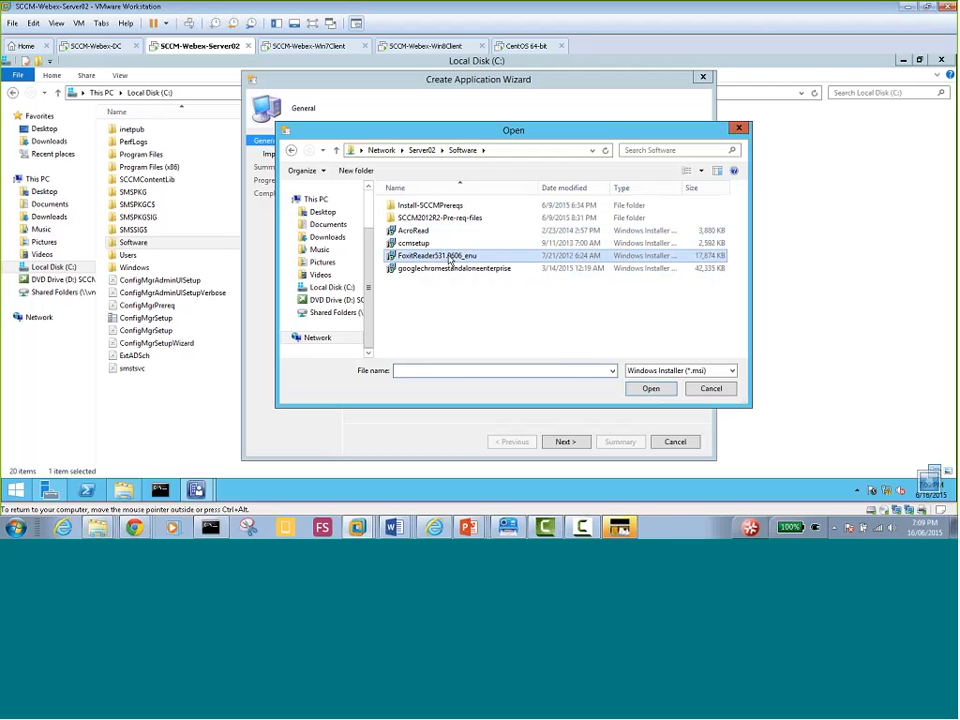
click(640, 388)
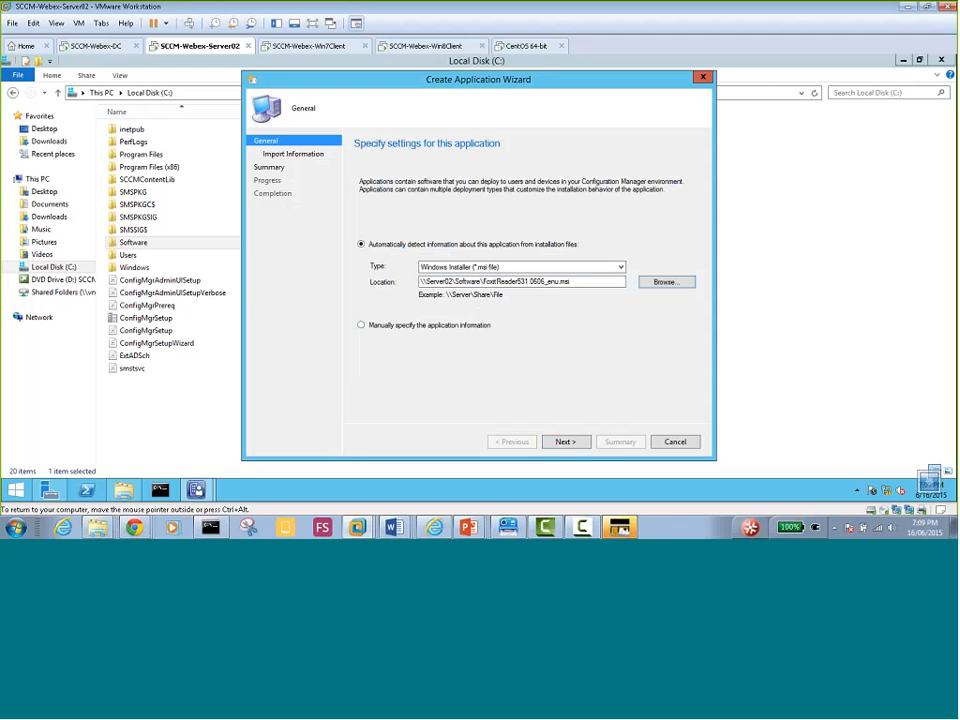
Import the Foxit installer details and advance to General Information for 'Foxit Reader'
click(567, 442)
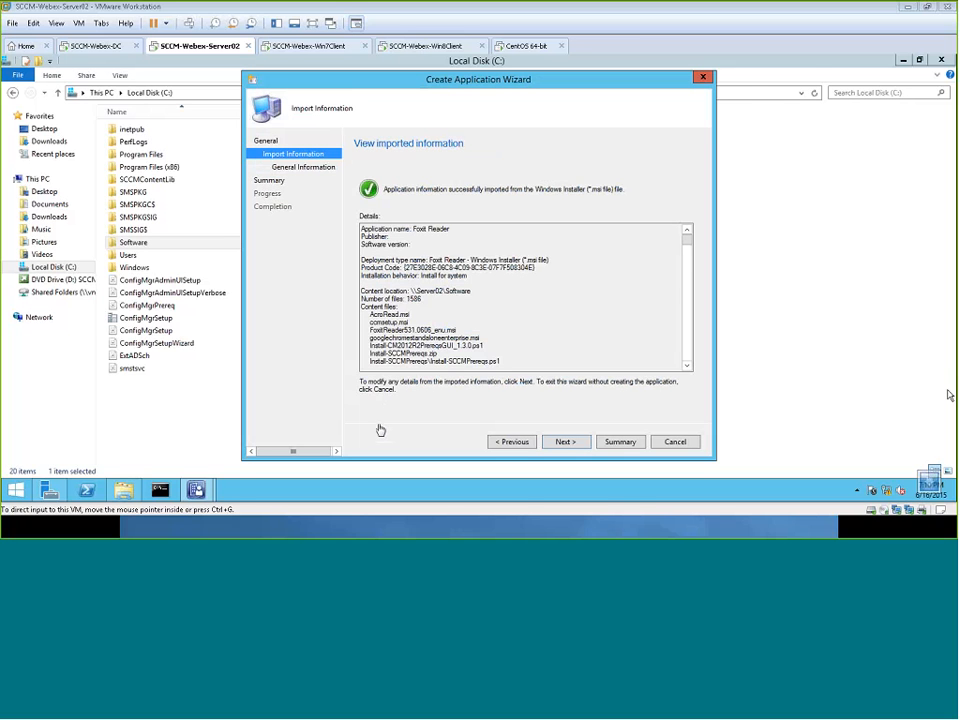
click(312, 347)
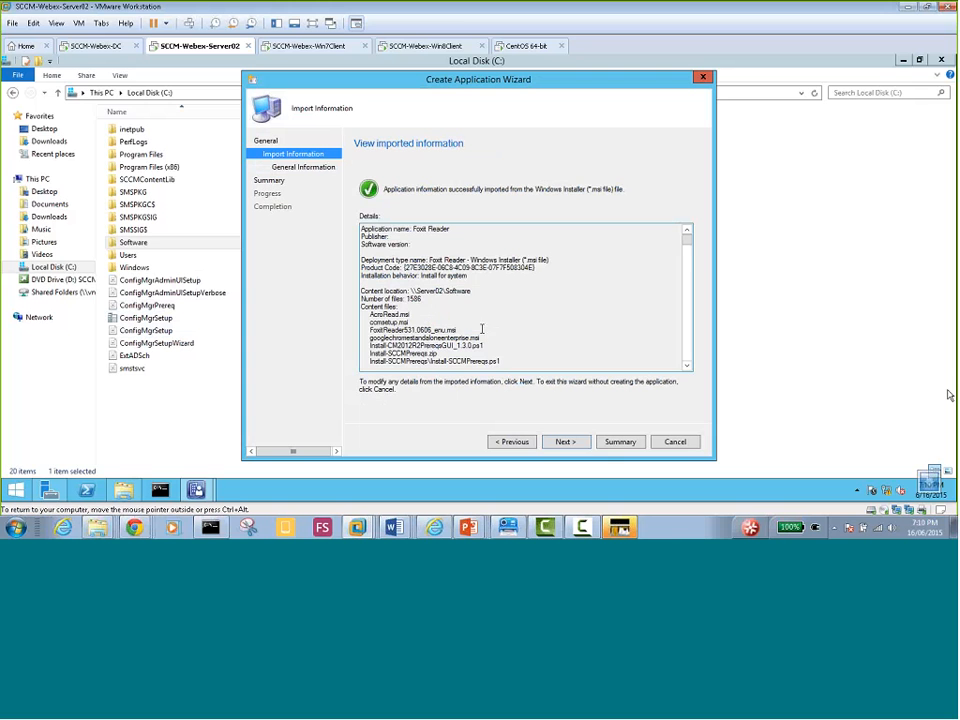
click(687, 366)
click(687, 366)
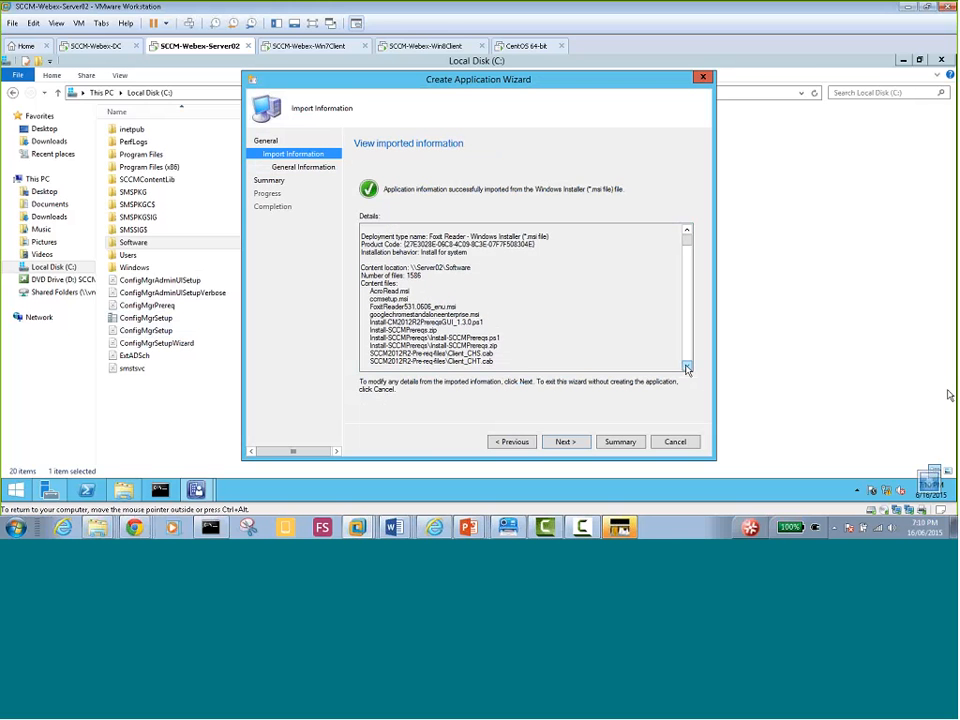
click(687, 366)
click(687, 367)
click(687, 367)
click(687, 367)
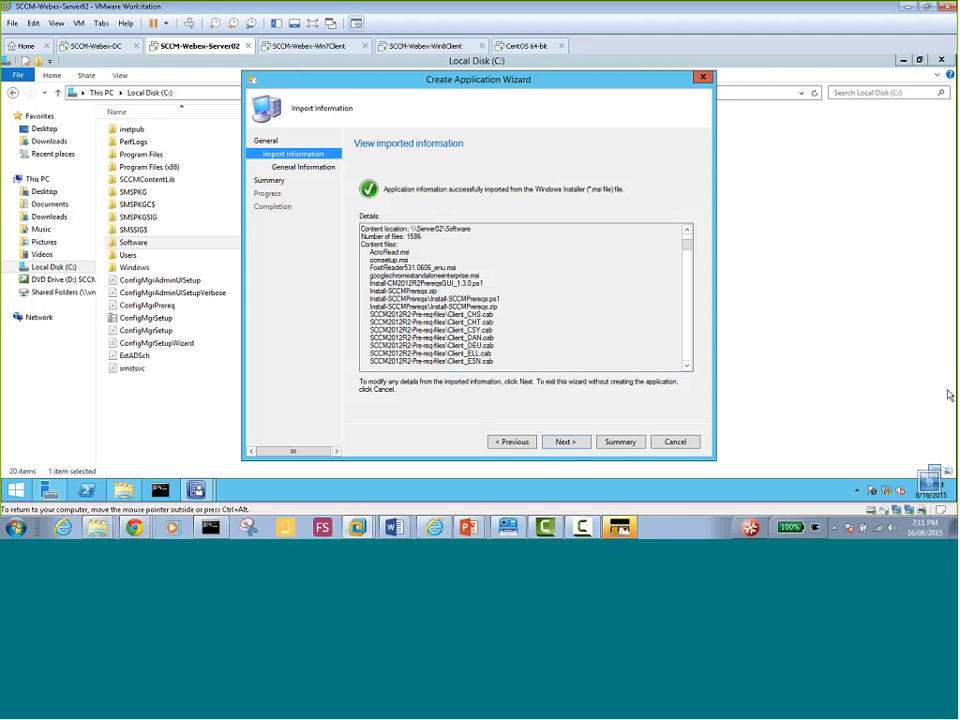
click(566, 442)
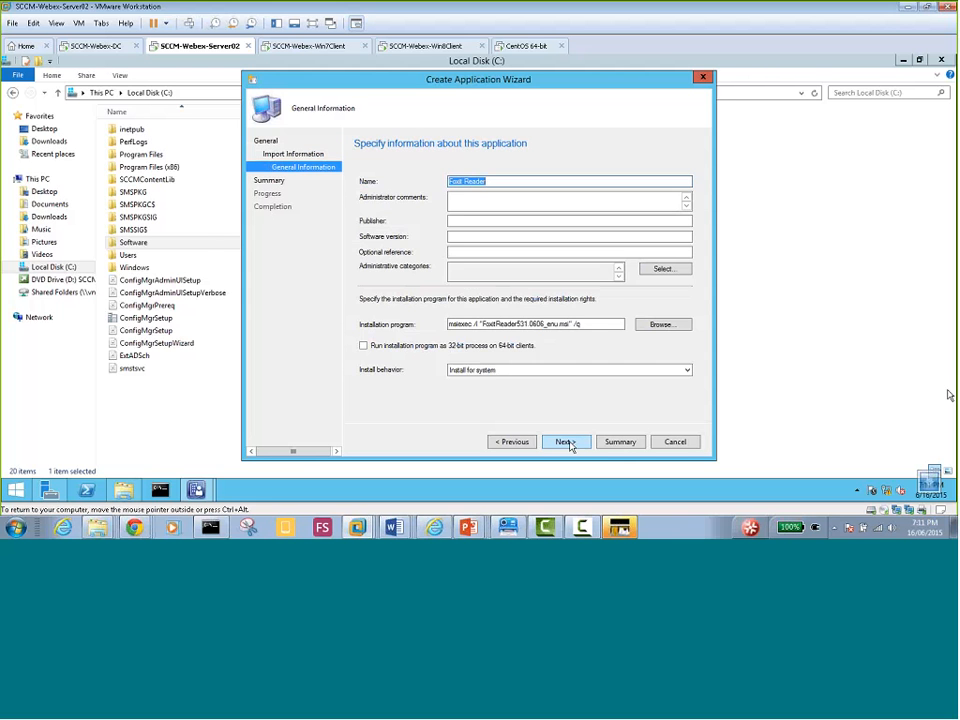
Enter the comment 'Foxit Reader for Newyork Branch users', publisher Foxit and software version Latest
click(472, 202)
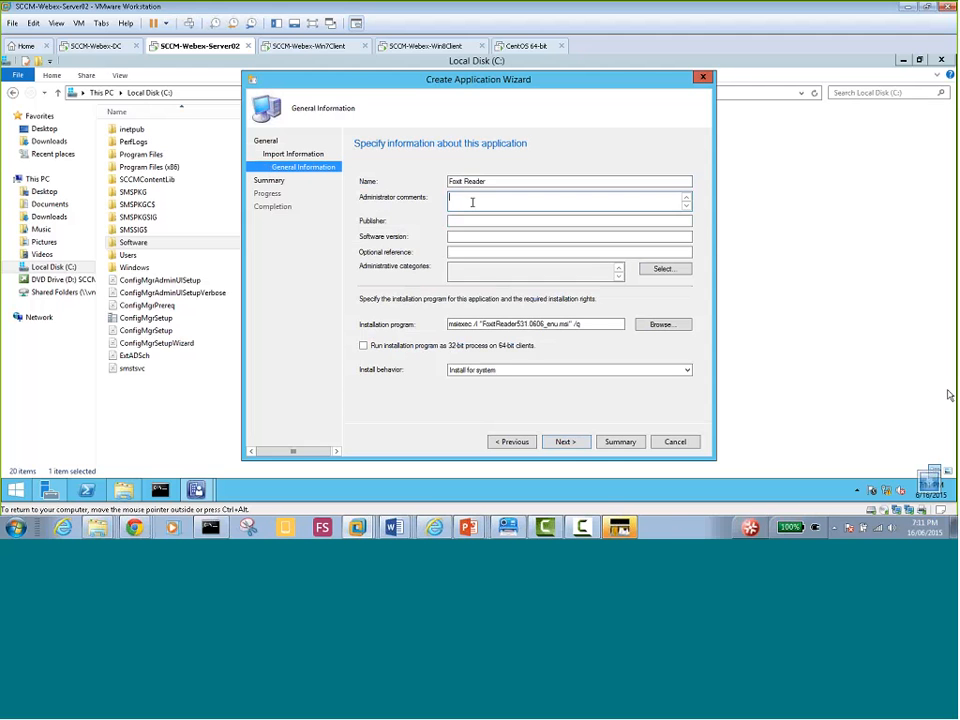
text(Foxit Reader for Newyork Branch users)
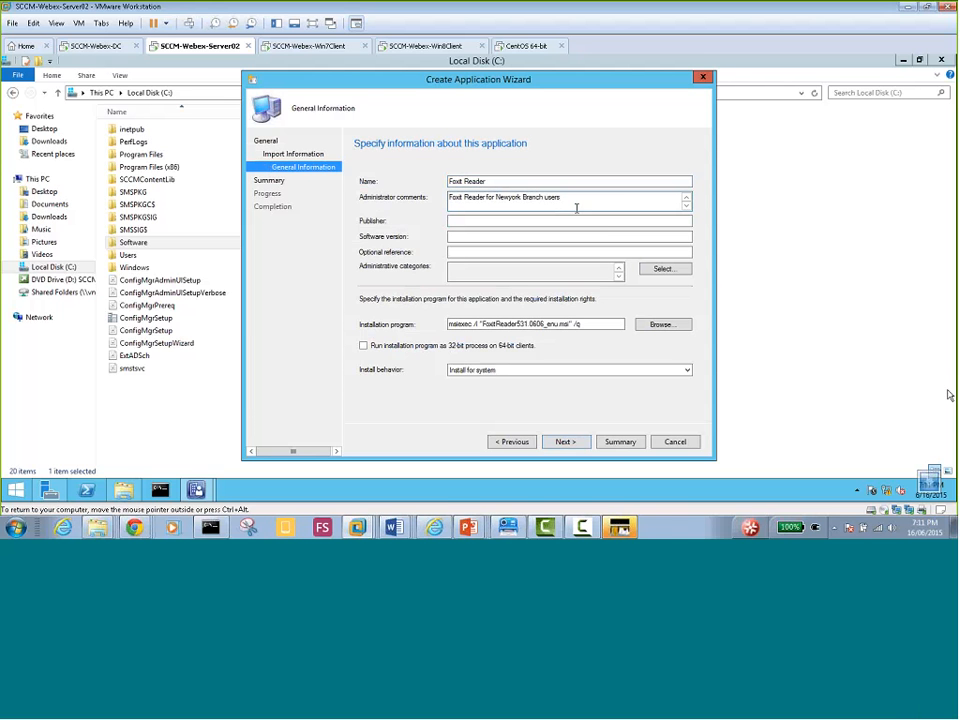
click(461, 219)
text(Foxit)
click(458, 236)
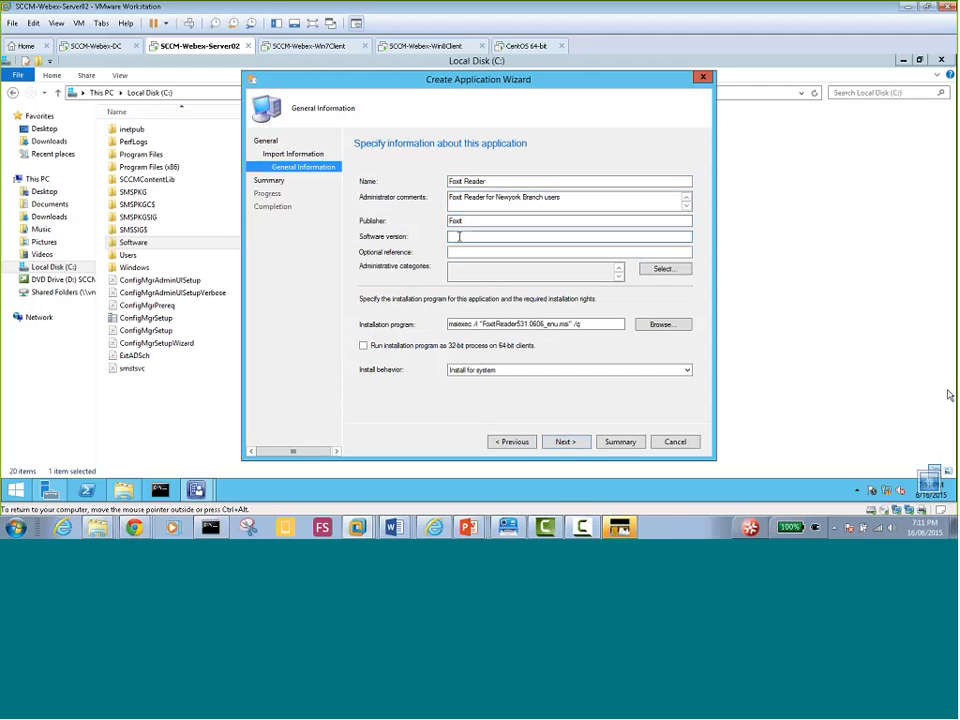
text(Latest)
click(474, 252)
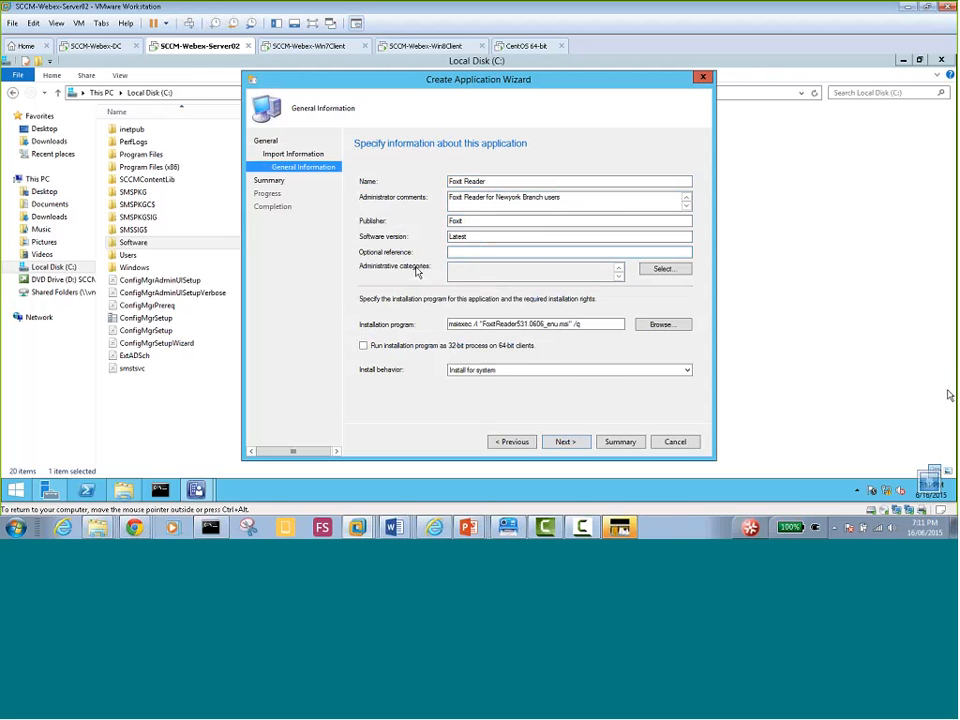
click(665, 272)
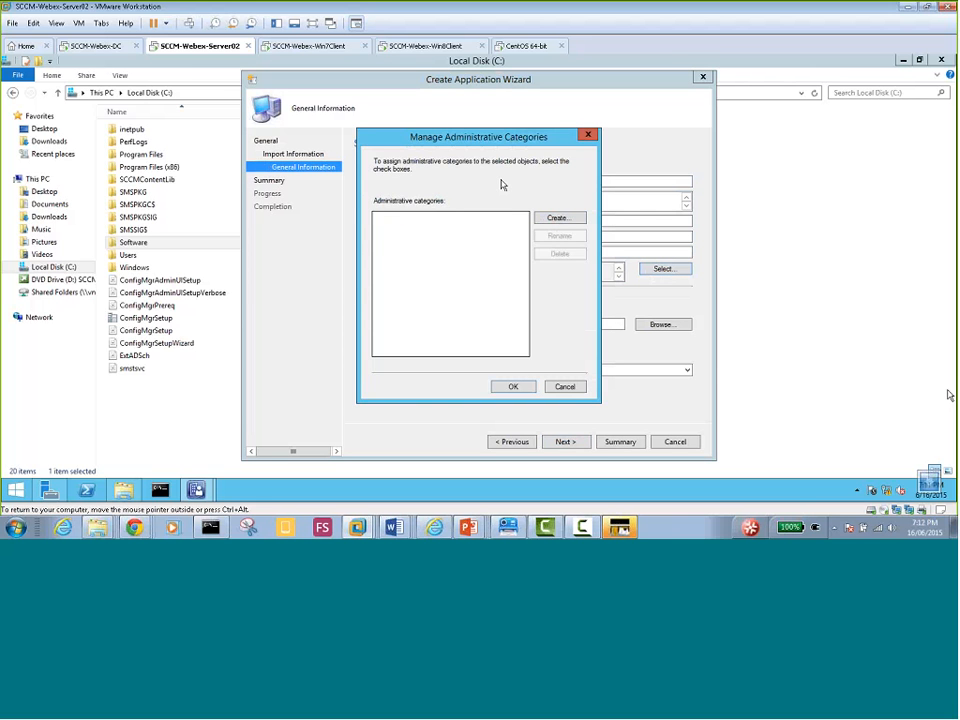
click(559, 219)
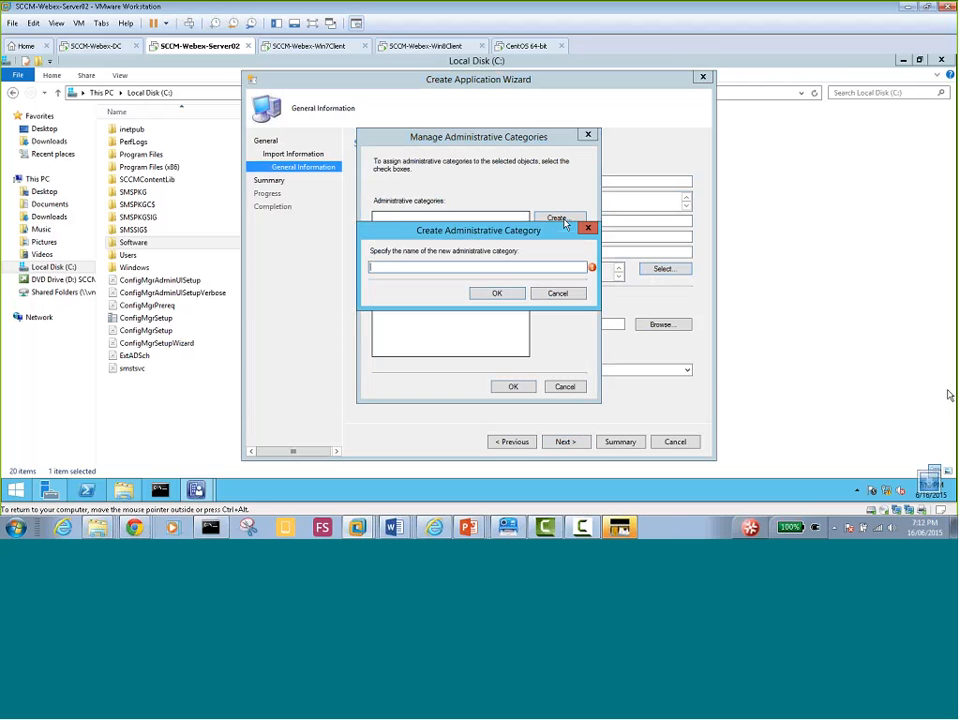
click(558, 294)
click(563, 387)
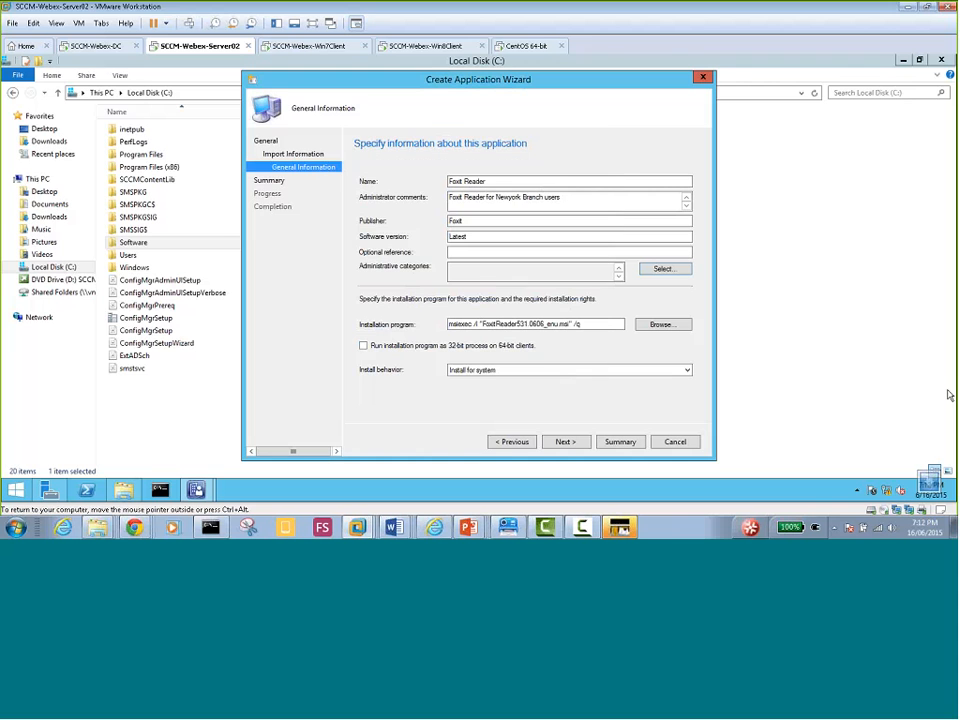
click(464, 222)
click(468, 236)
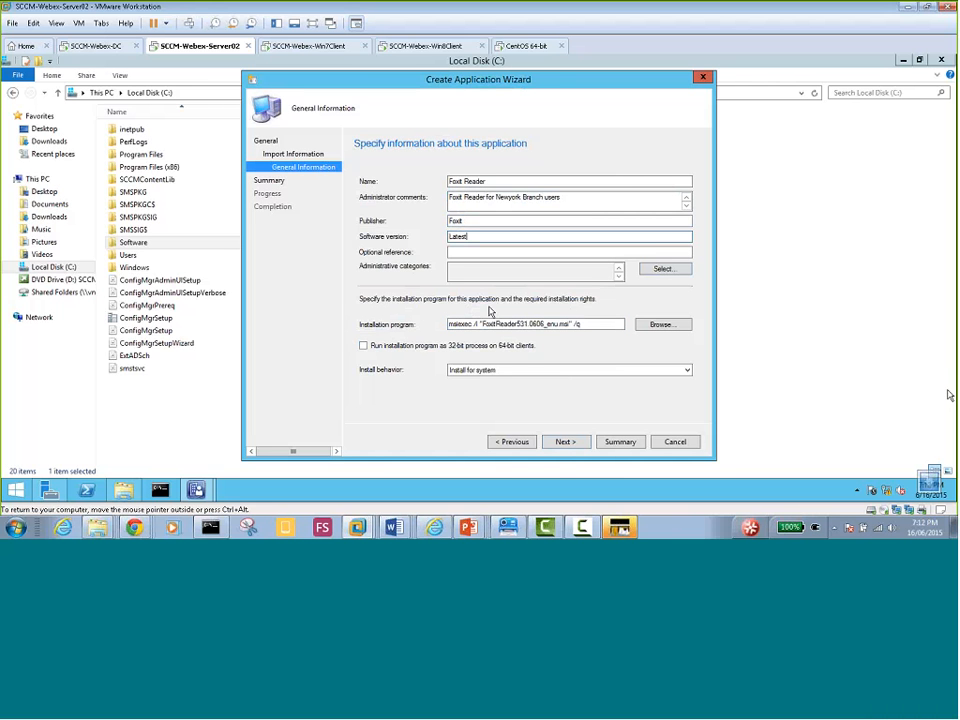
click(573, 325)
click(528, 324)
text(.)
double_click(580, 325)
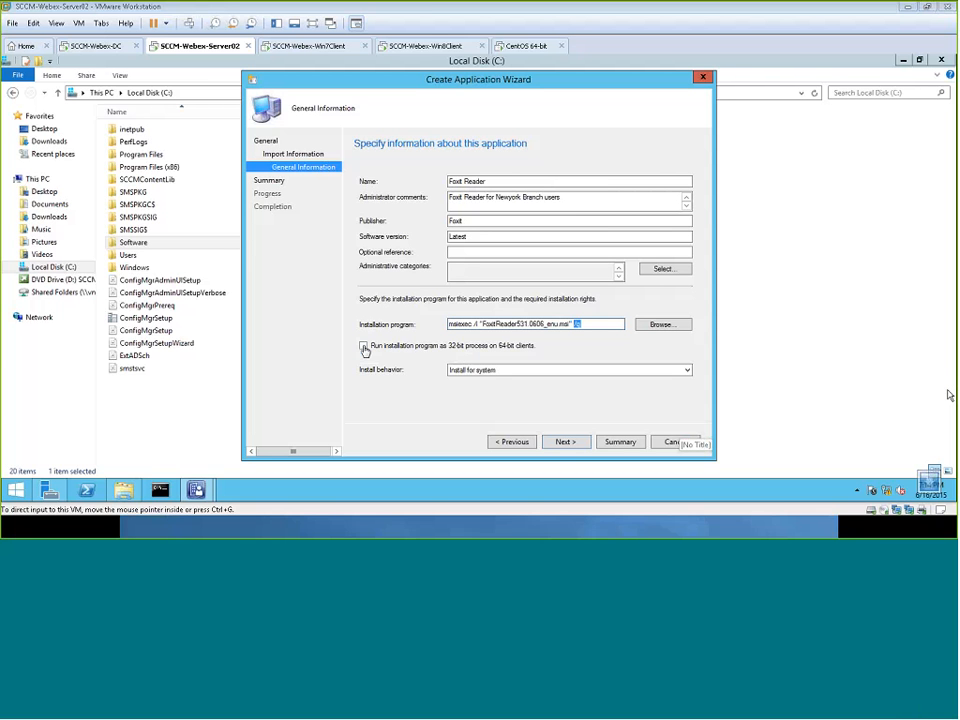
Enable 'Run installation program as 32-bit process on 64-bit clients' and bring up the install behavior choices
click(364, 346)
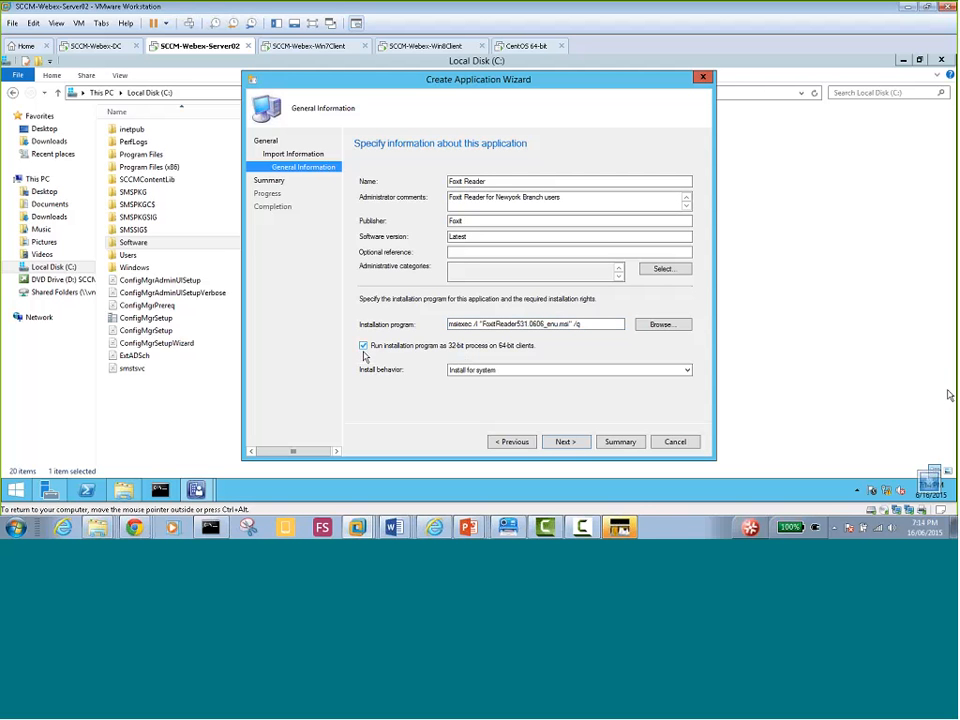
click(688, 371)
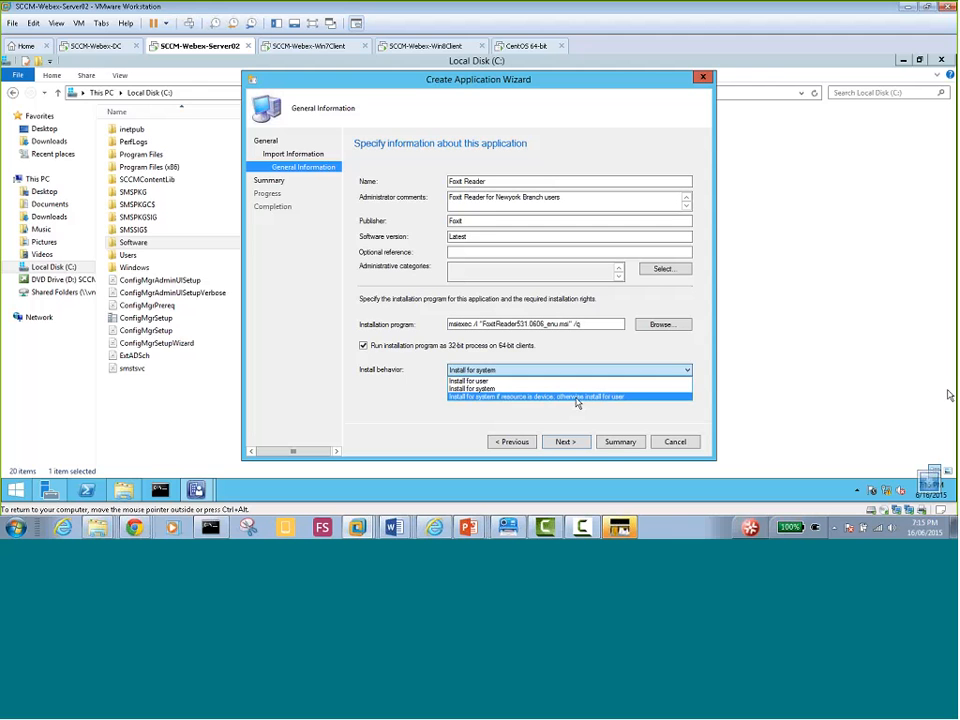
Keep 'Install for system' as Foxit Reader's install behavior
click(486, 388)
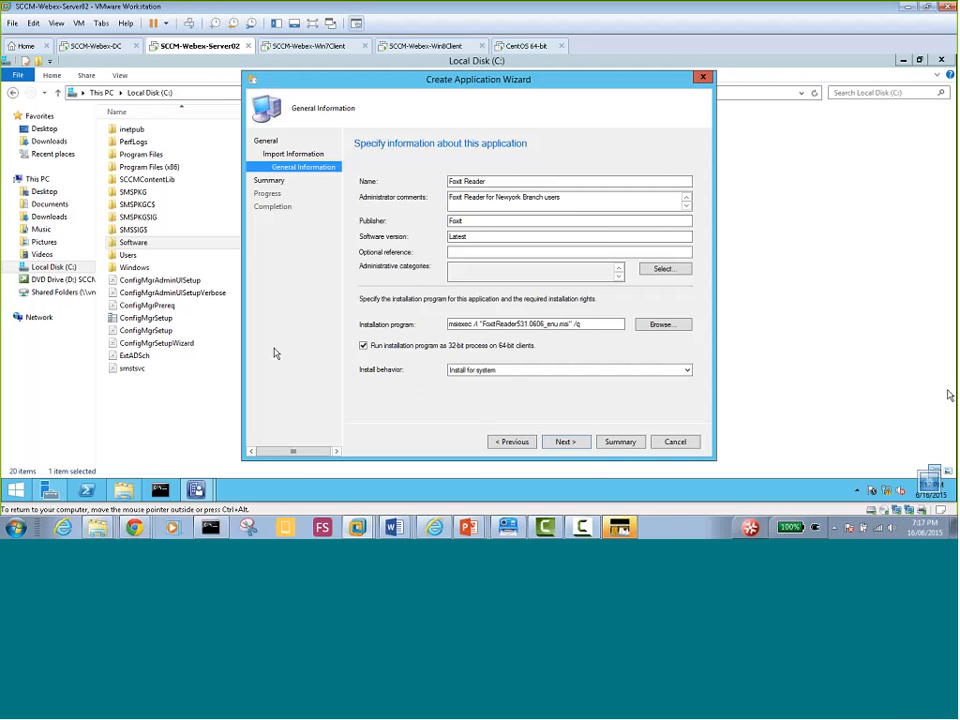
click(484, 374)
click(563, 446)
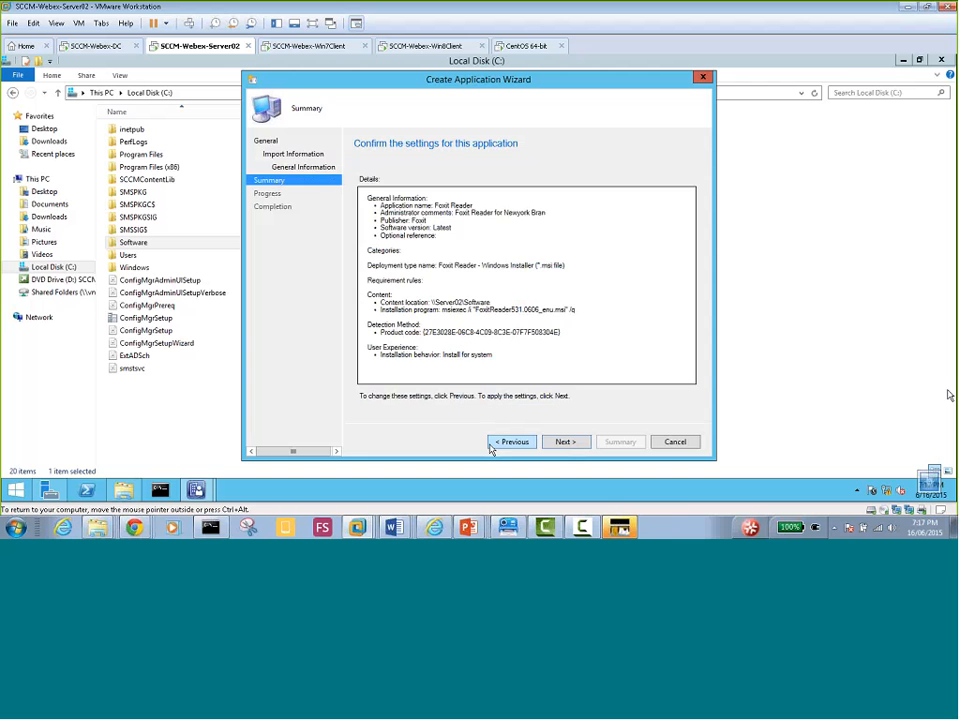
click(495, 443)
click(507, 443)
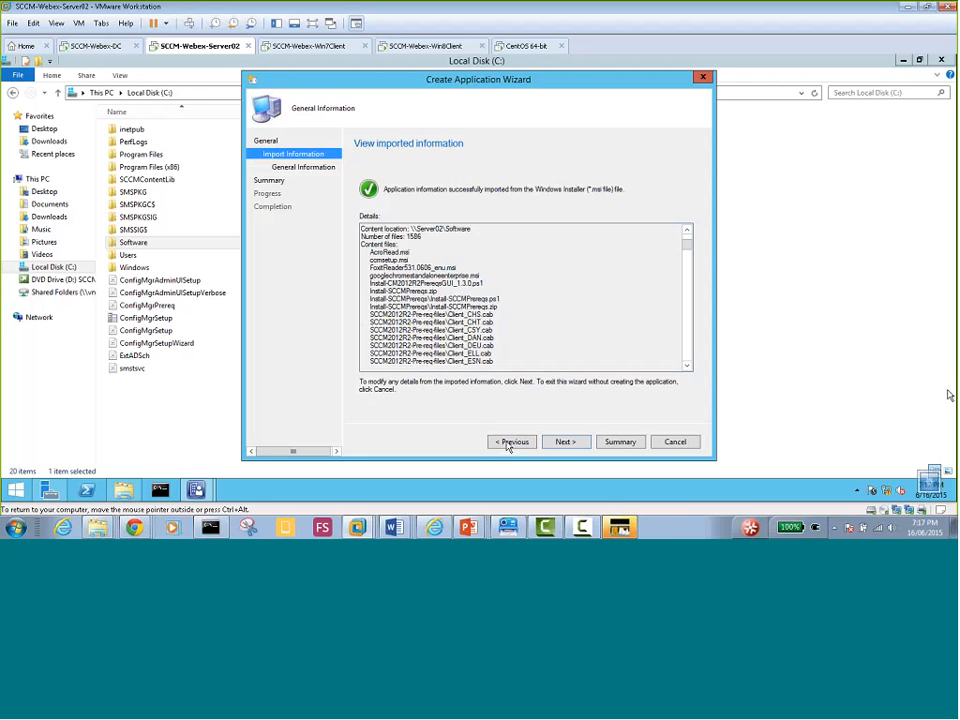
click(507, 443)
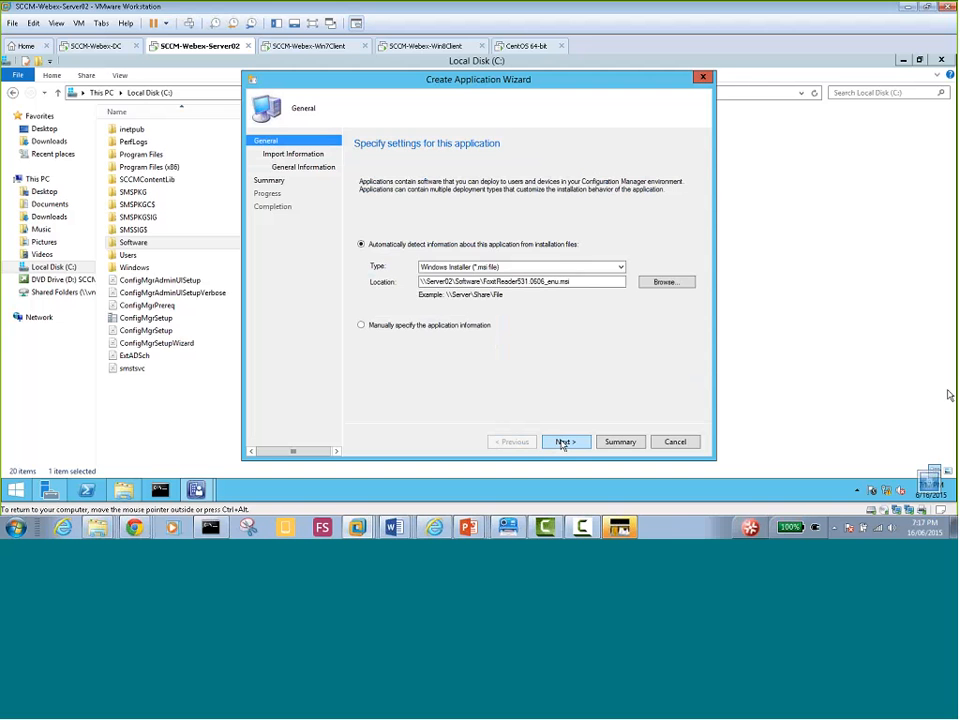
click(563, 442)
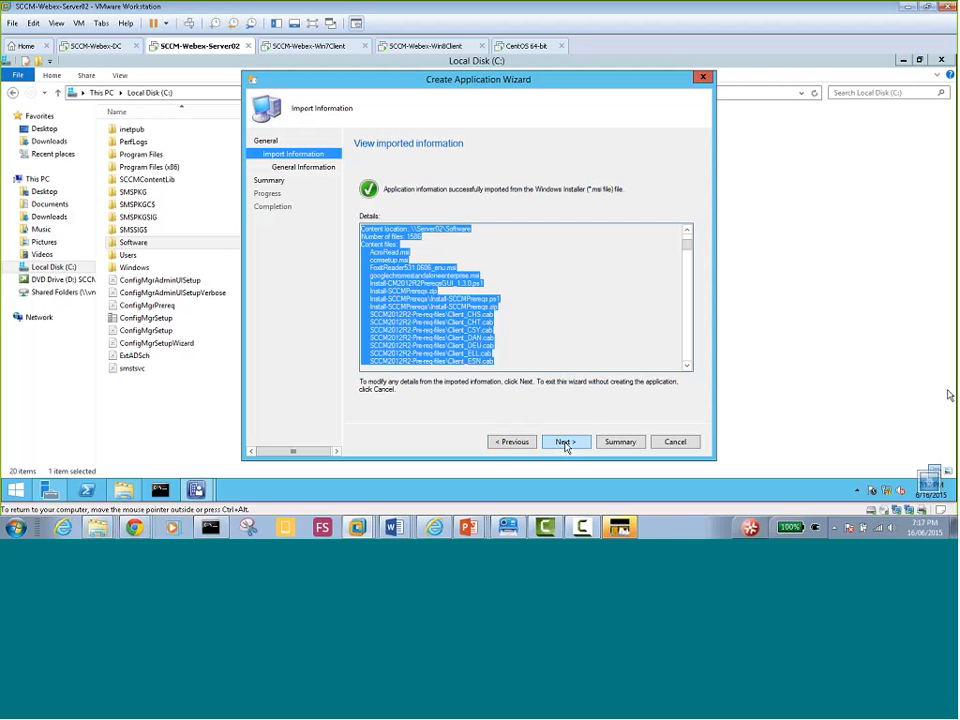
click(565, 446)
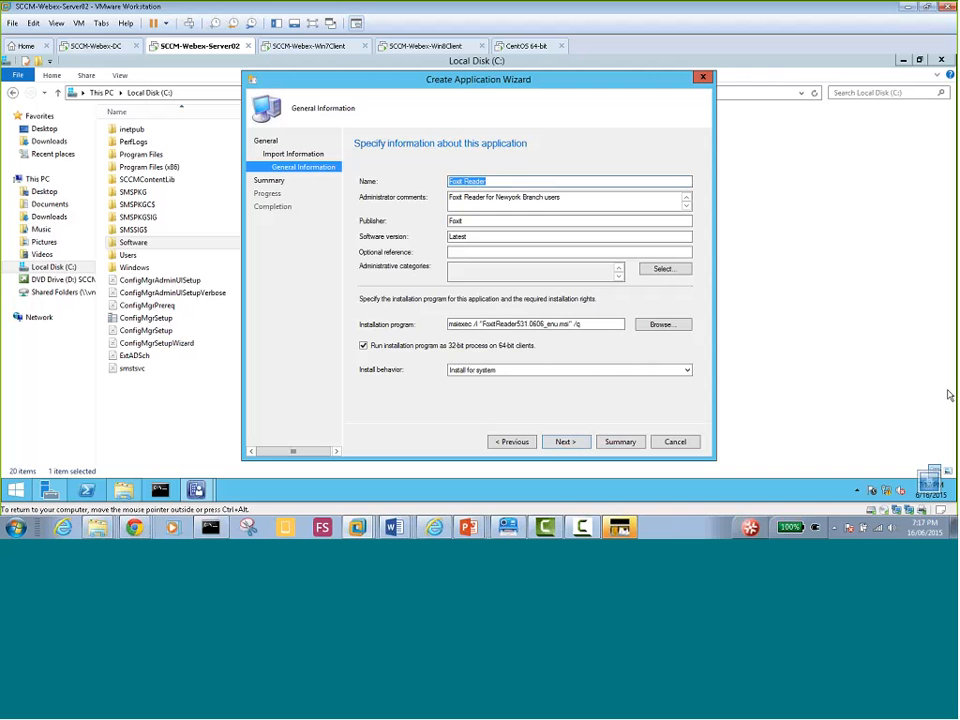
click(573, 446)
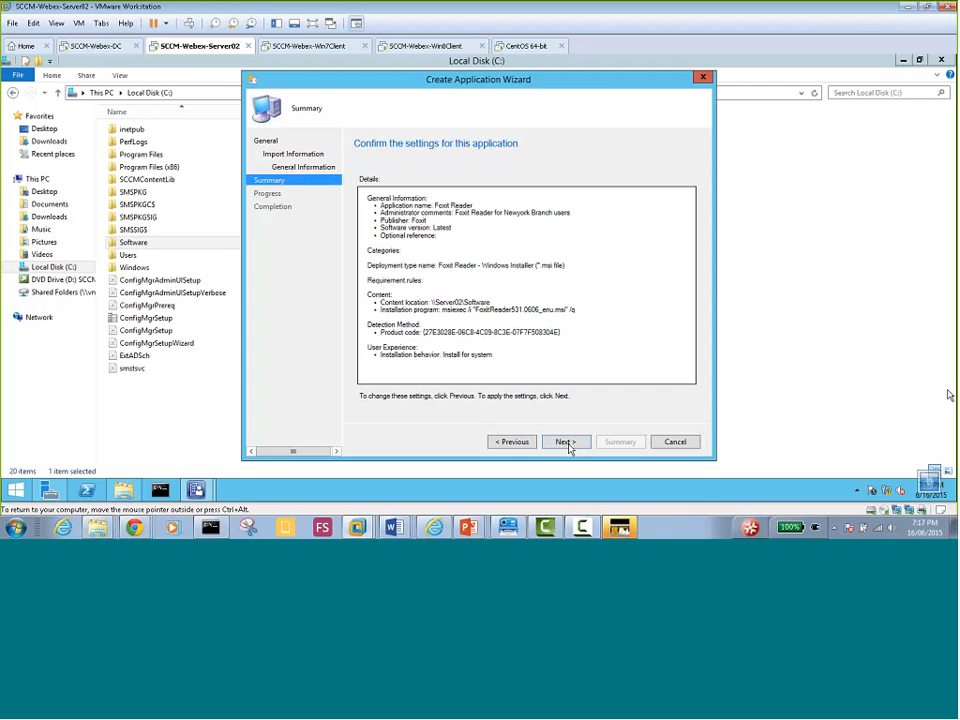
Confirm the Summary page so the Foxit Reader application is created successfully
click(566, 443)
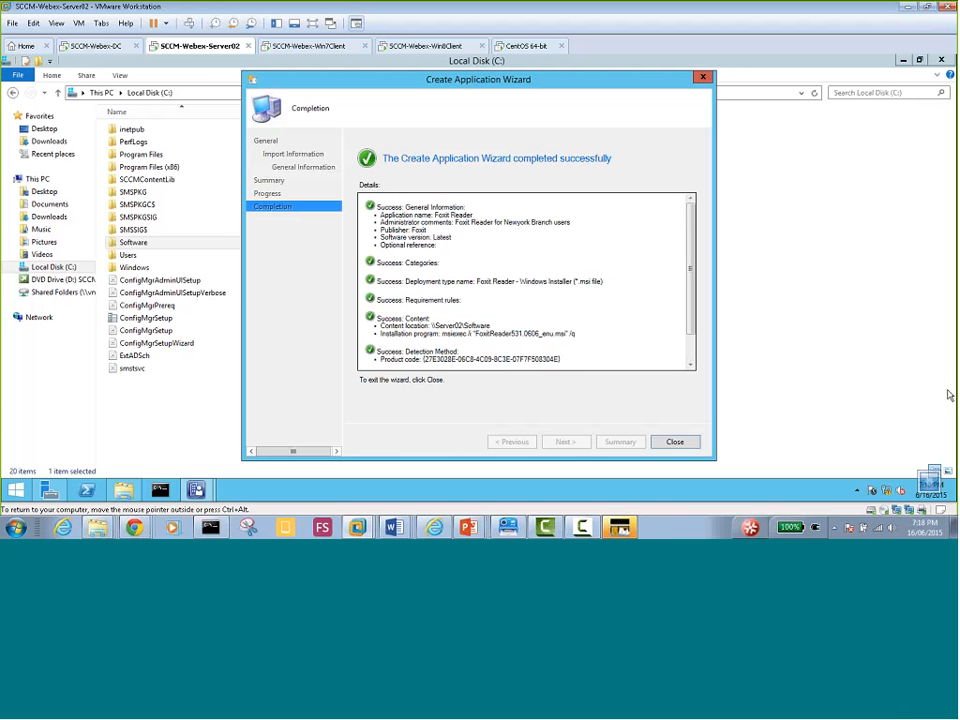
Close the completed wizard and return to the Configuration Manager console on Server02
click(674, 442)
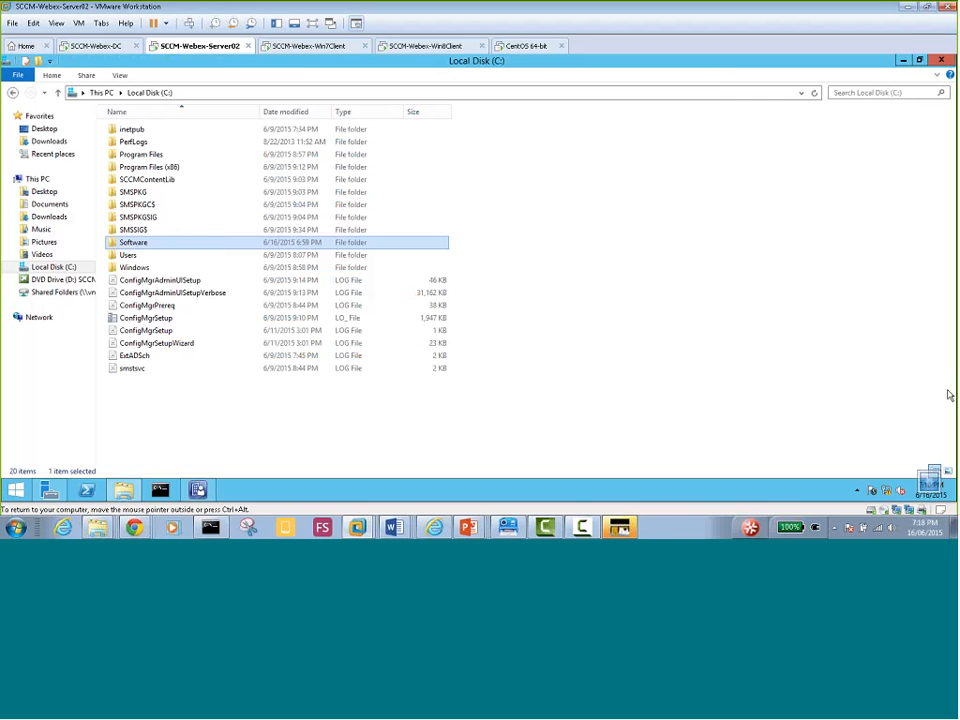
click(291, 47)
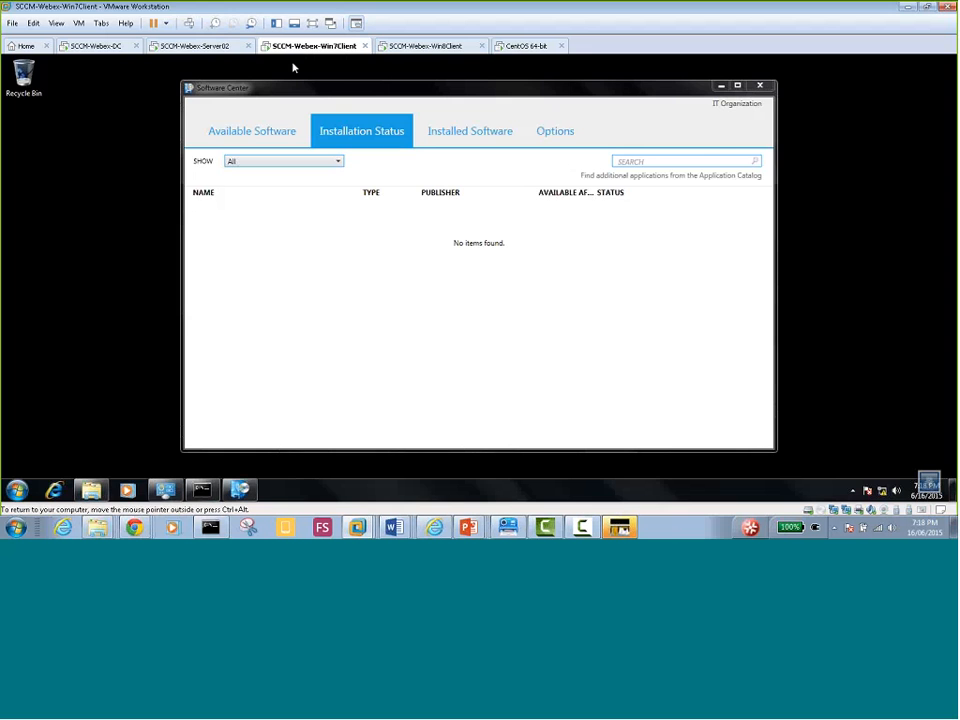
click(172, 45)
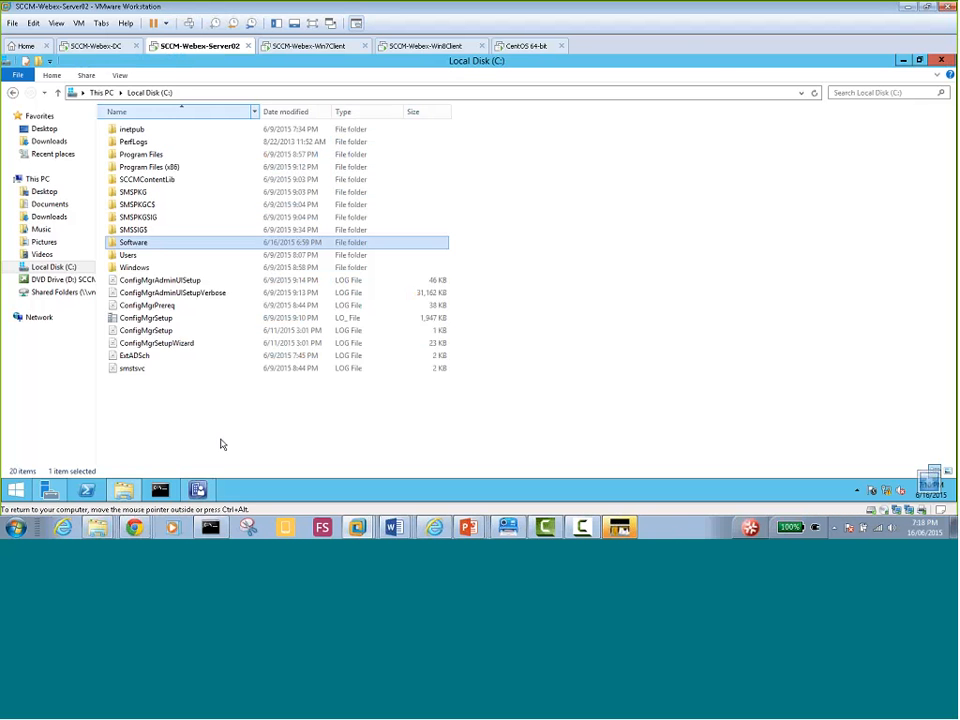
click(198, 490)
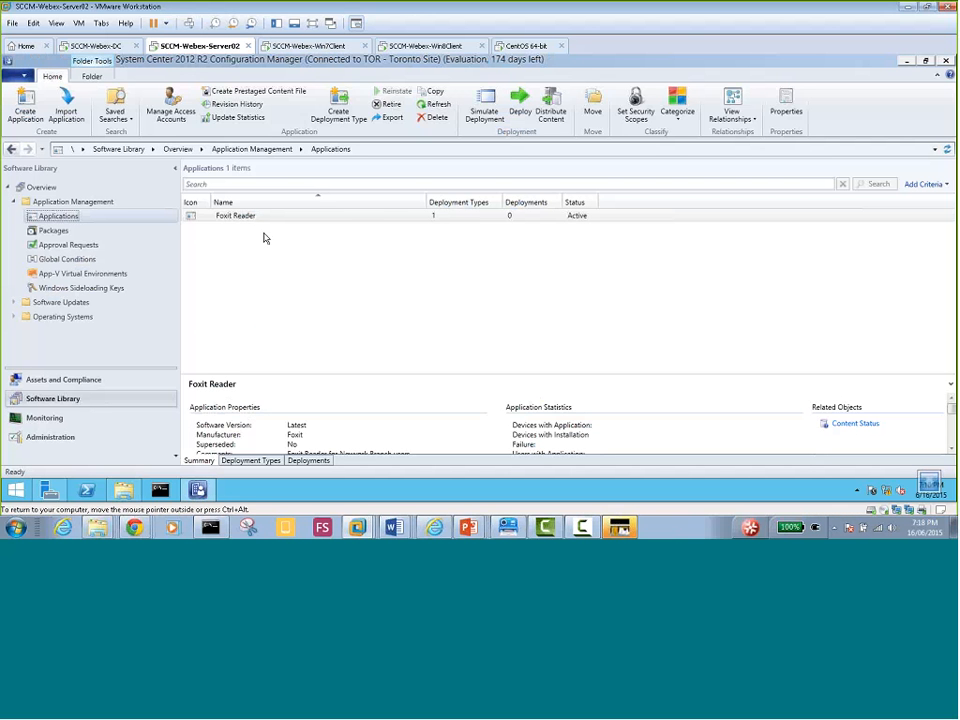
click(230, 218)
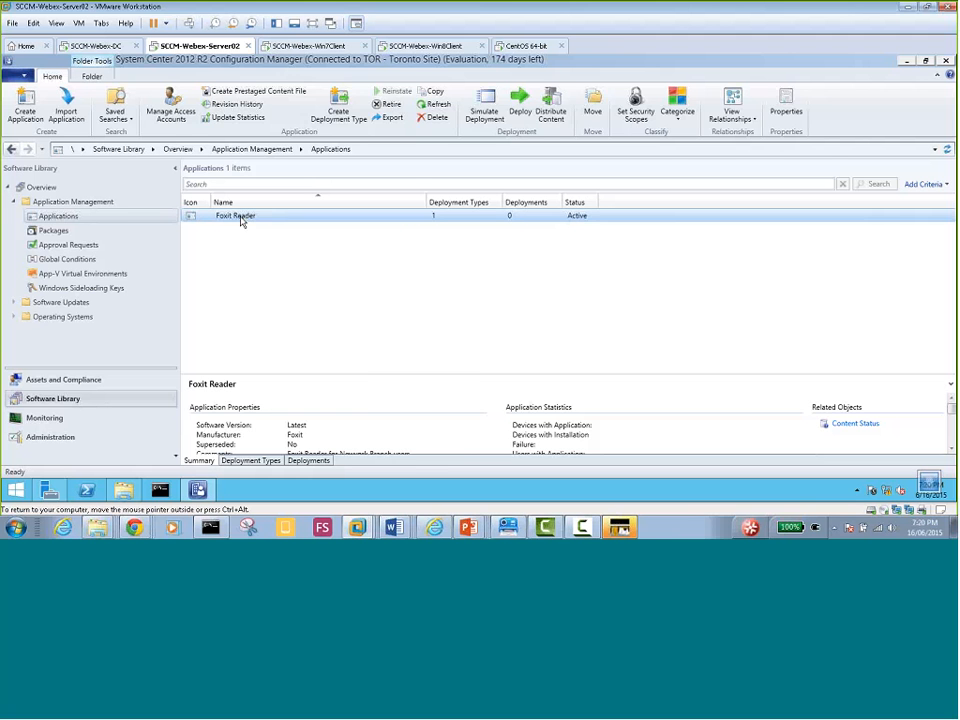
Choose Deploy from Foxit Reader's context menu in the Applications list
right_click(241, 220)
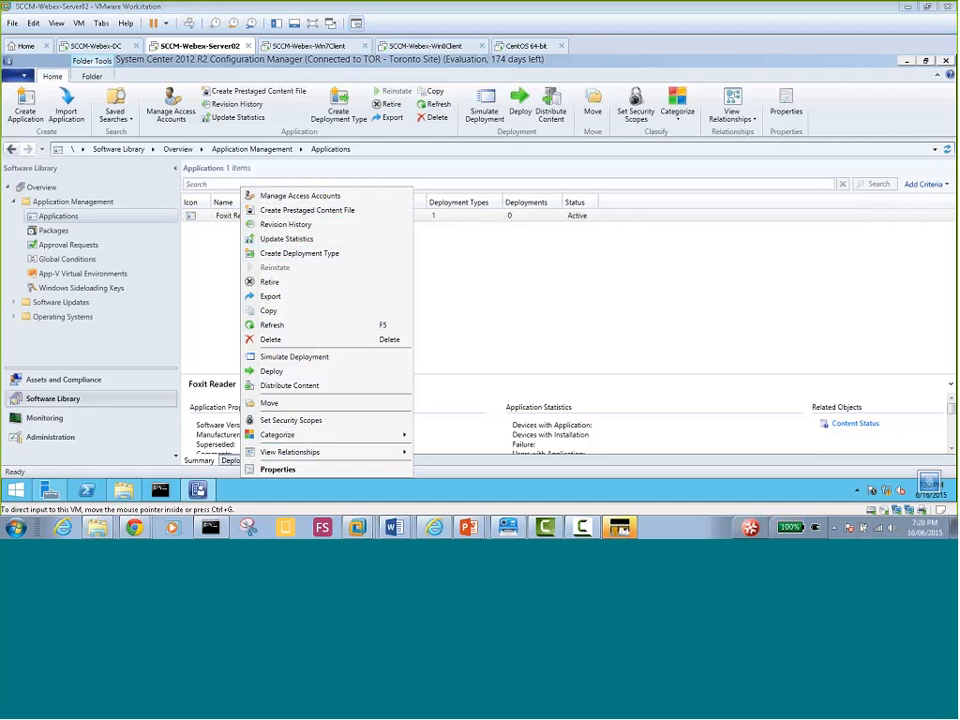
click(272, 372)
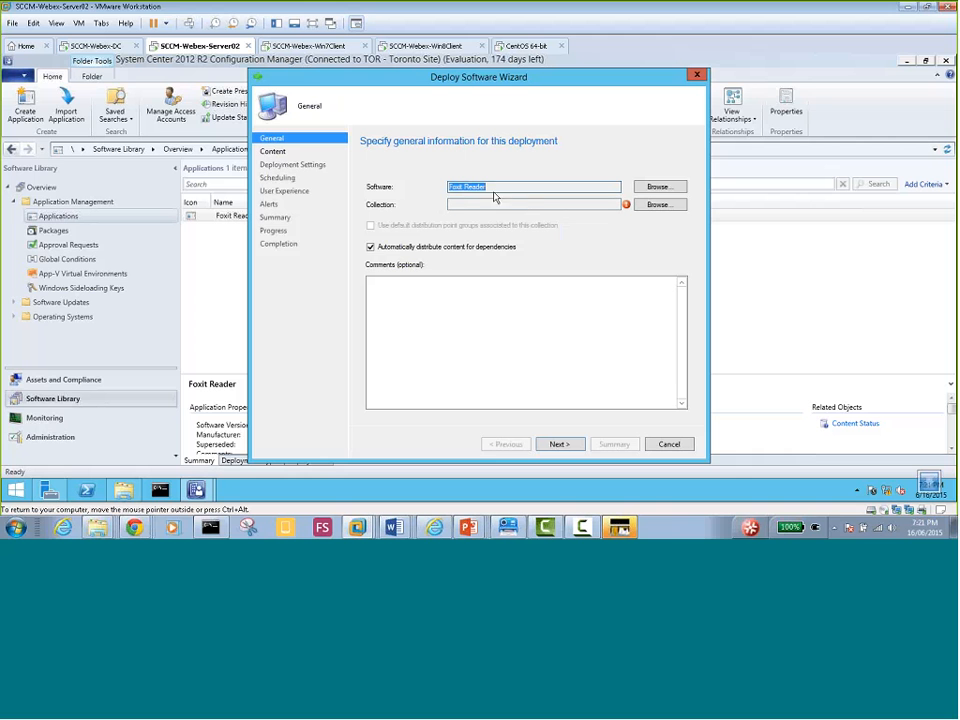
Select the All Toronto Devices device collection as the deployment's target collection
click(660, 206)
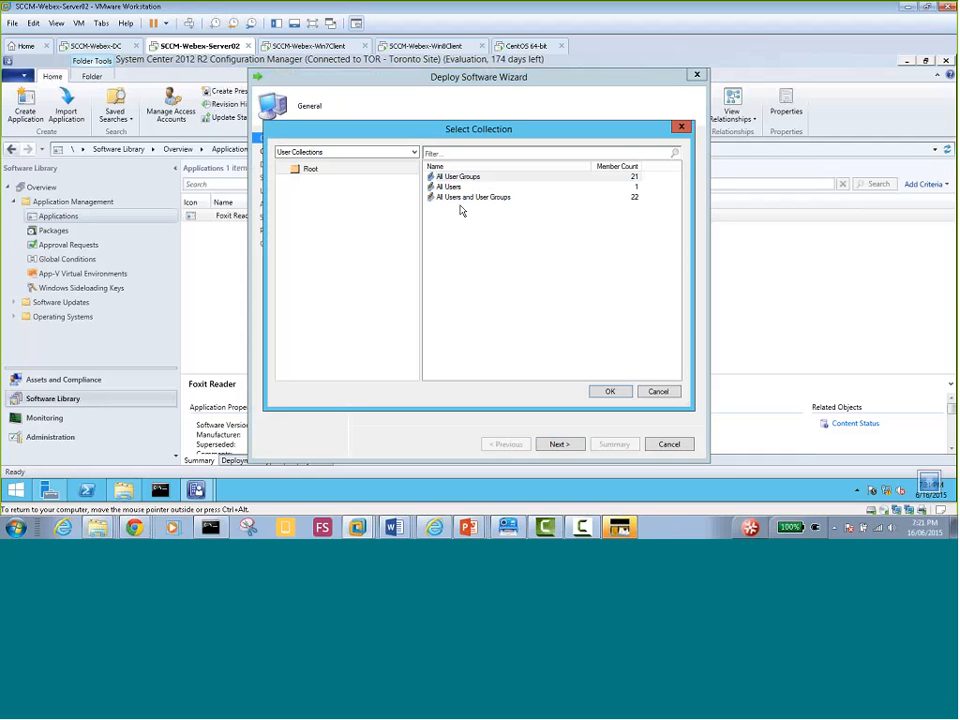
click(414, 153)
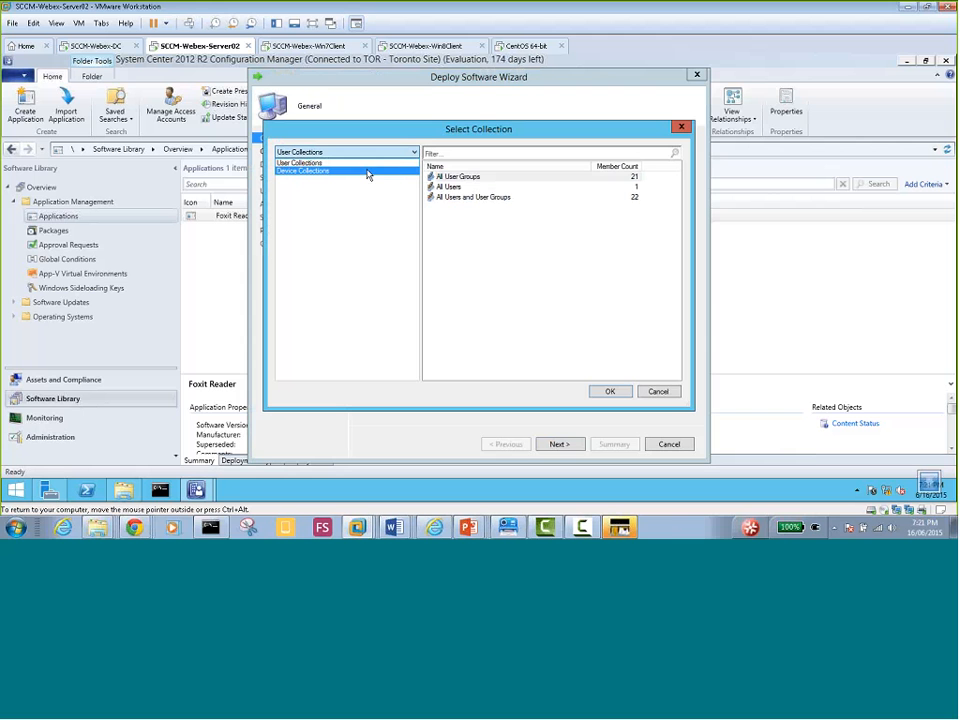
click(323, 175)
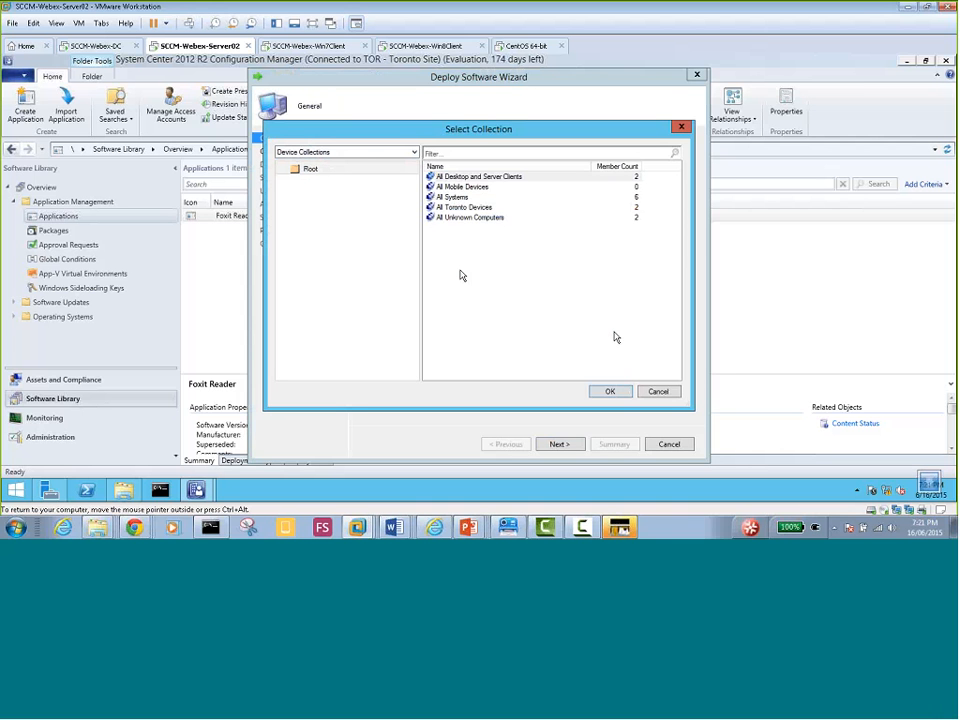
click(466, 208)
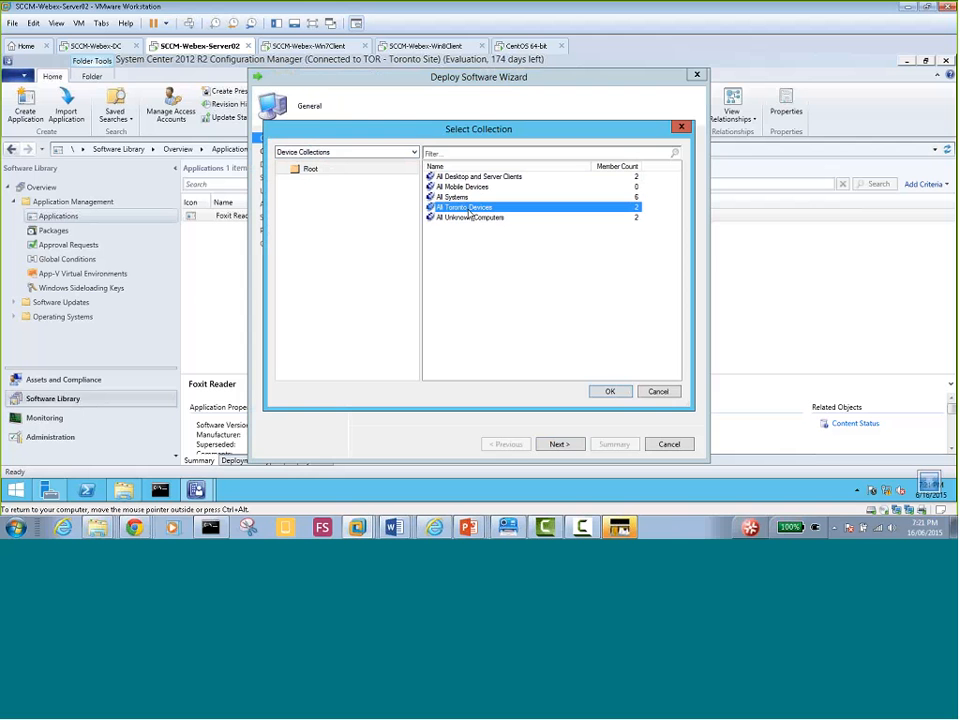
click(598, 394)
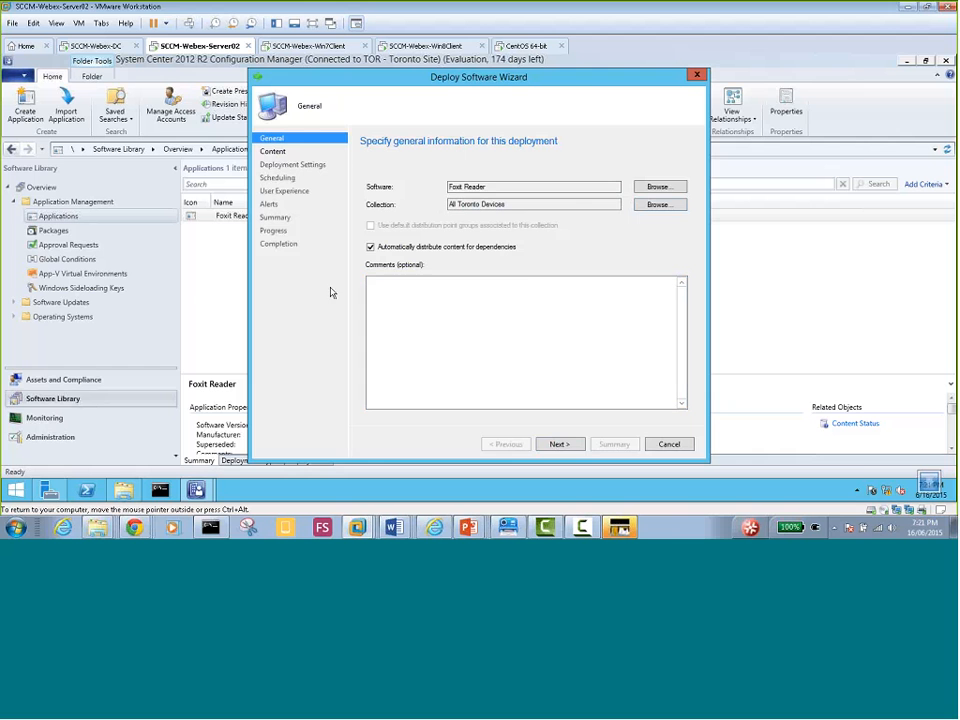
drag(435, 83, 592, 90)
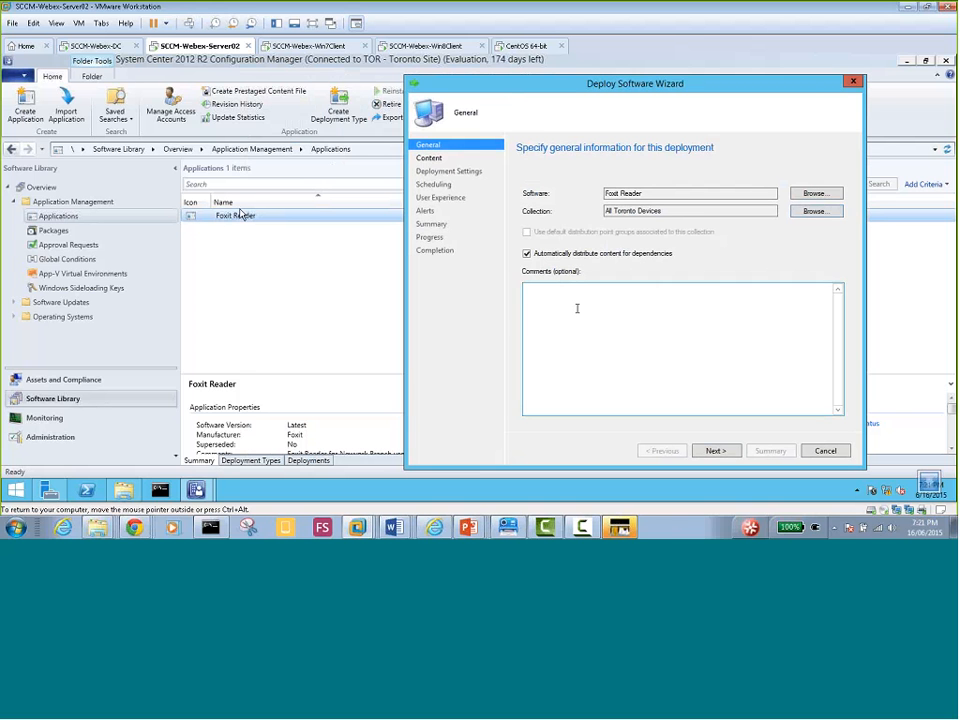
drag(571, 86, 424, 95)
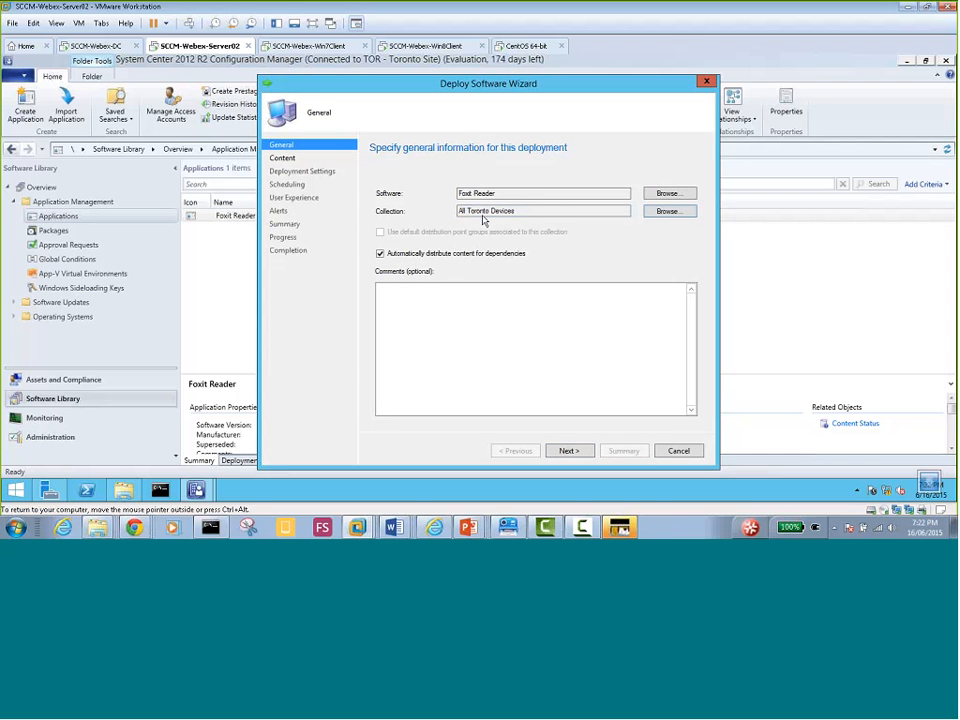
click(670, 212)
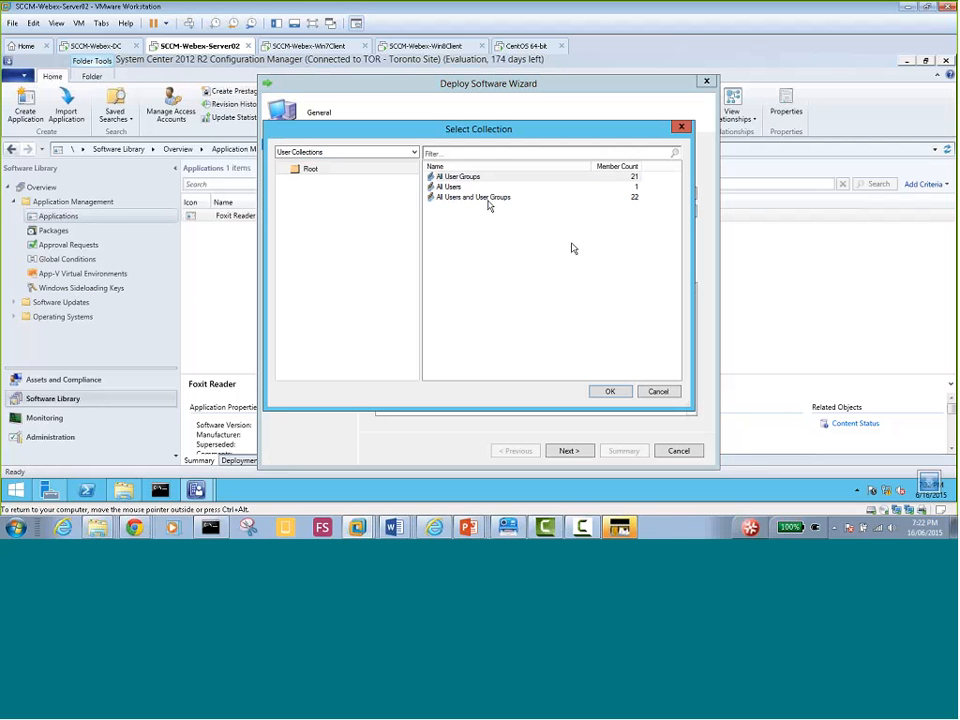
click(353, 158)
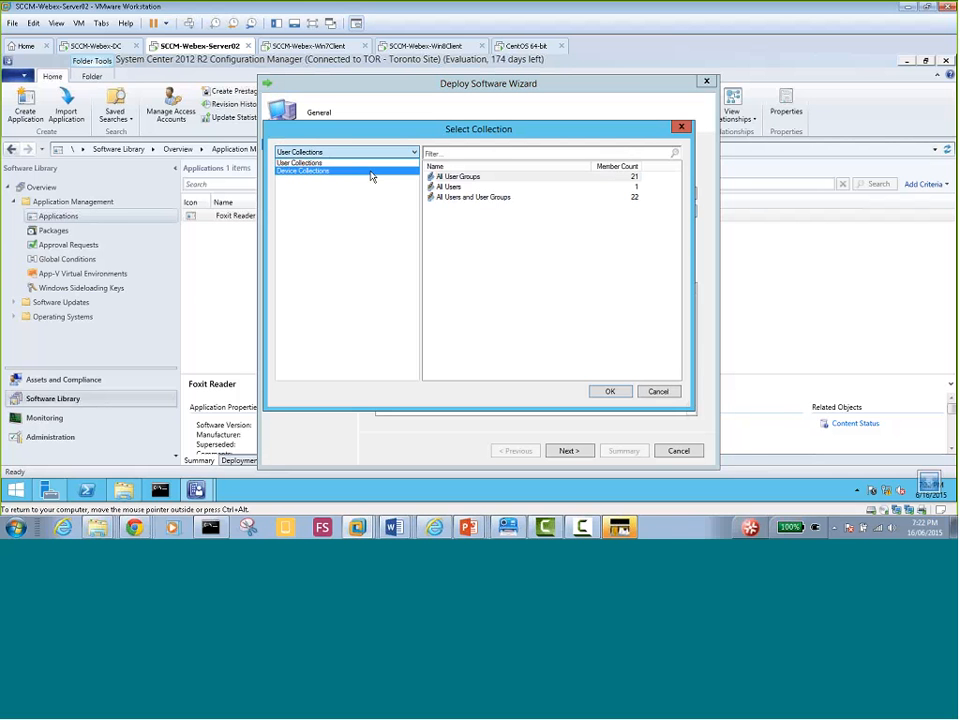
click(372, 172)
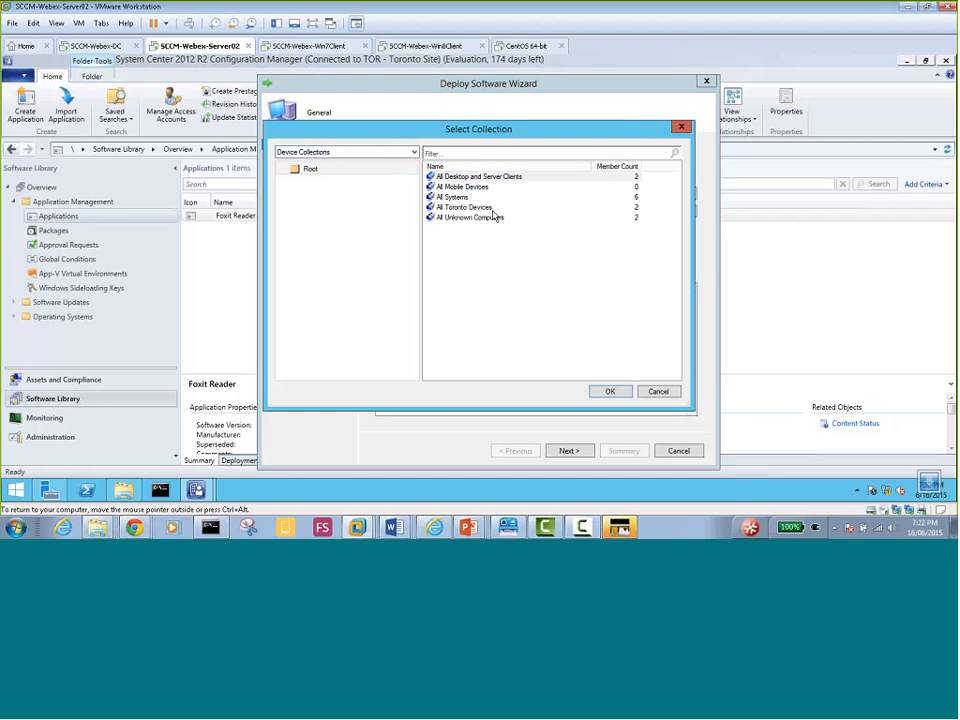
click(490, 209)
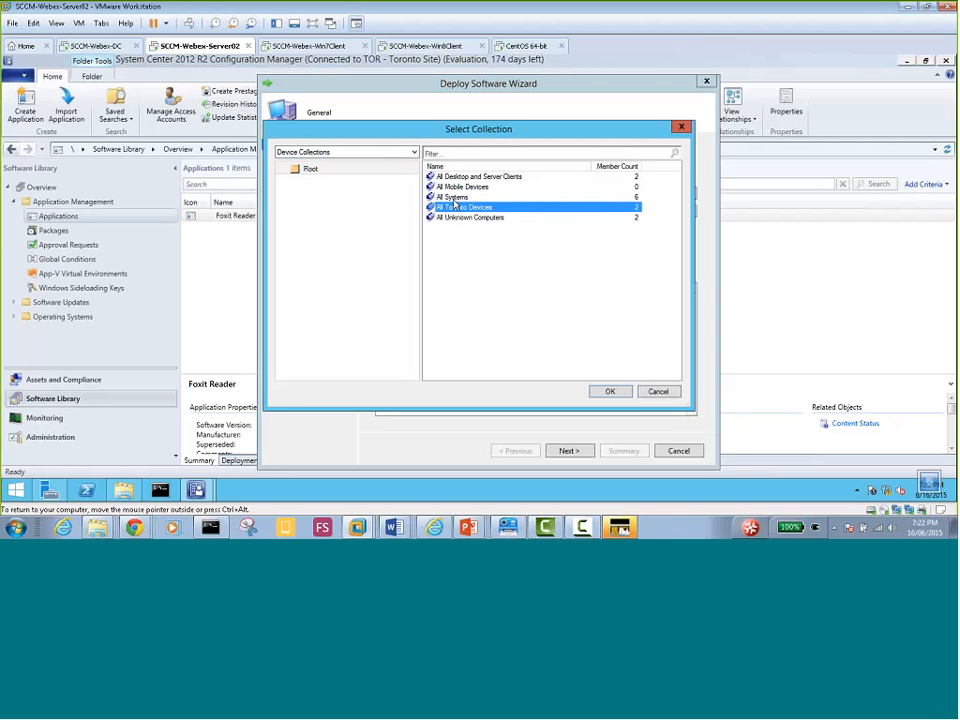
click(456, 198)
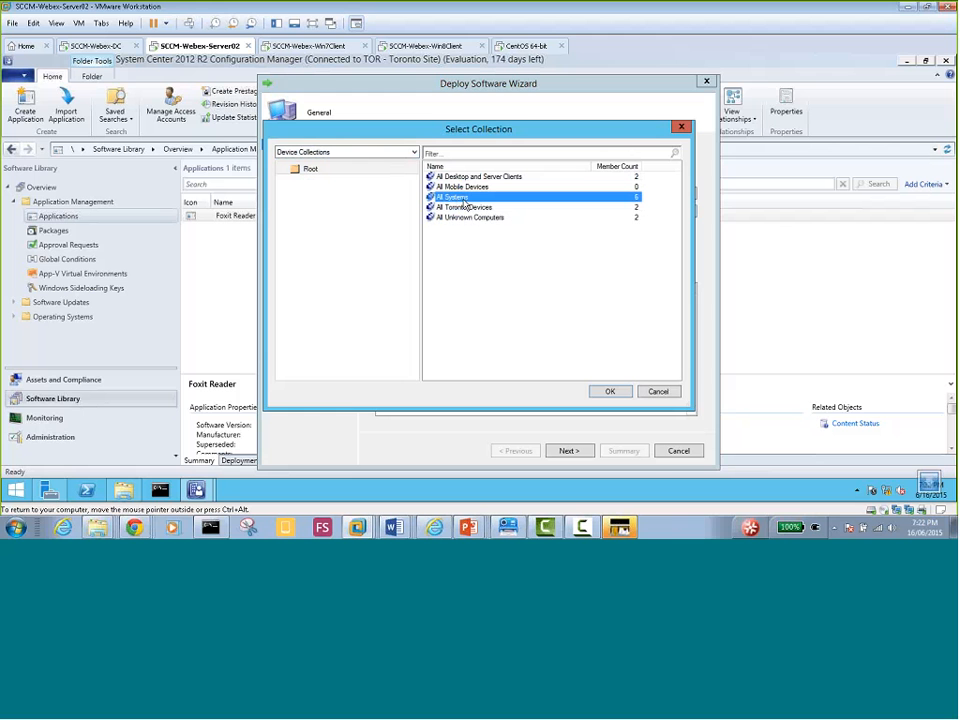
click(465, 207)
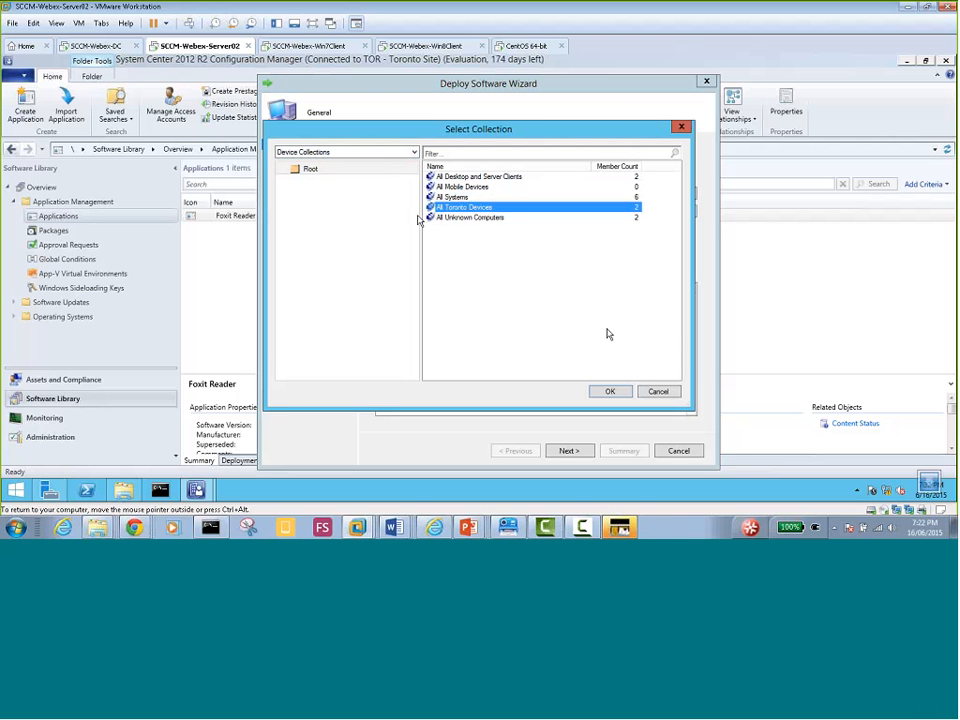
click(611, 391)
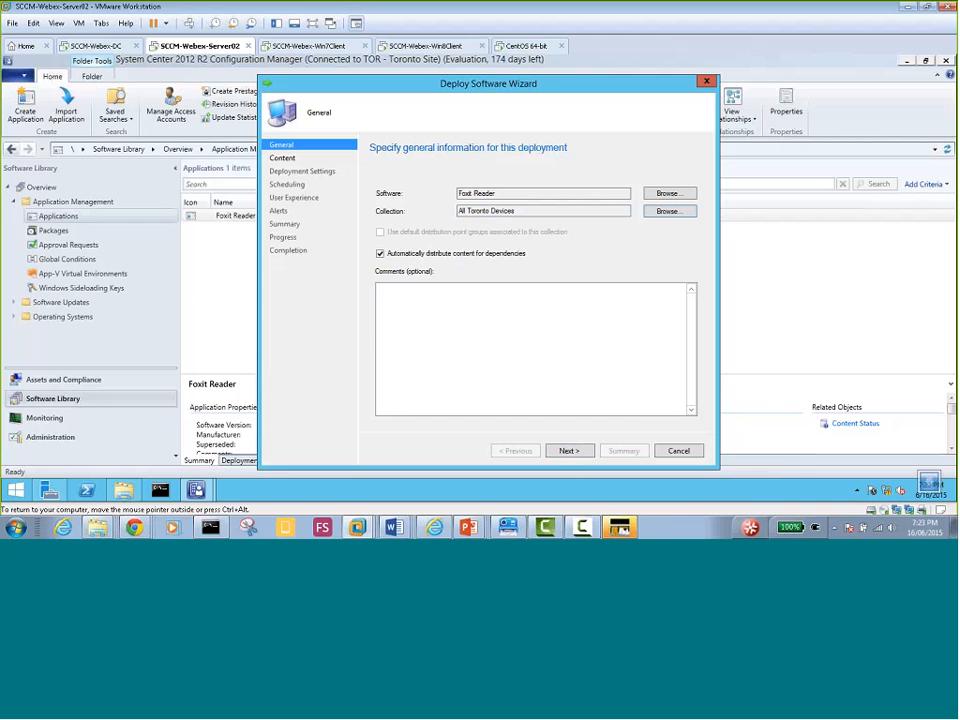
On the Content page, add SERVER02.MYDOMAIN.LOCAL as a distribution point
click(570, 452)
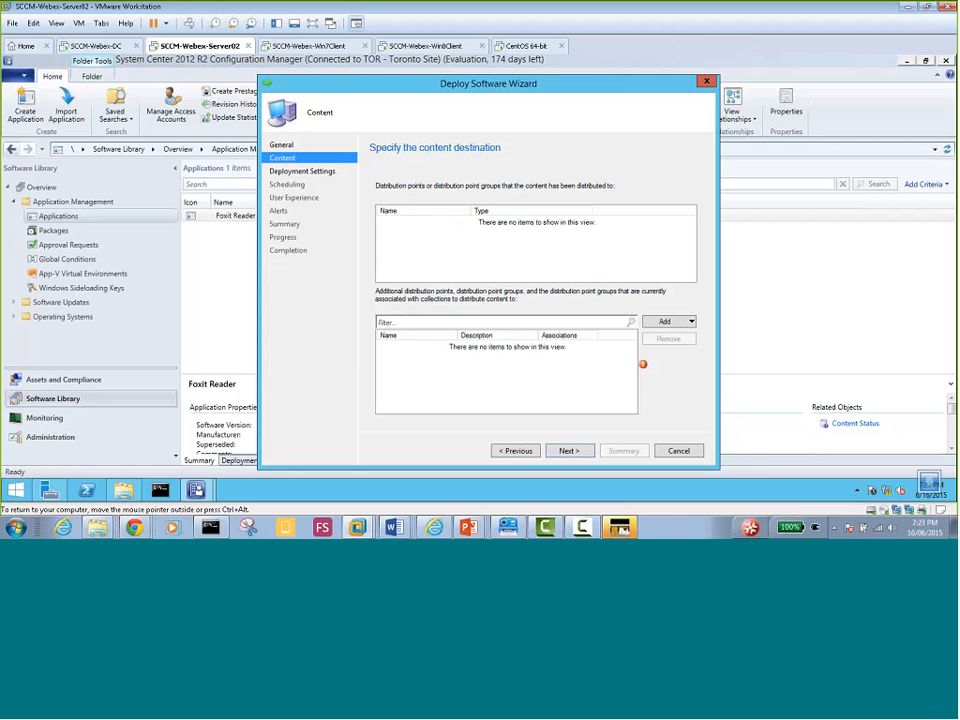
click(691, 322)
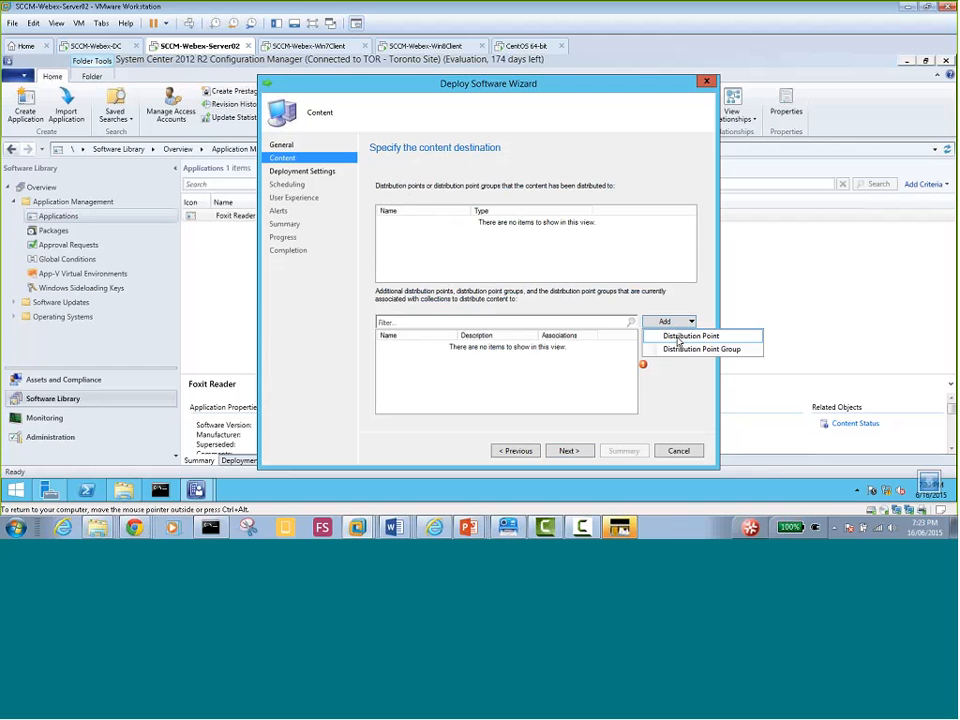
click(677, 337)
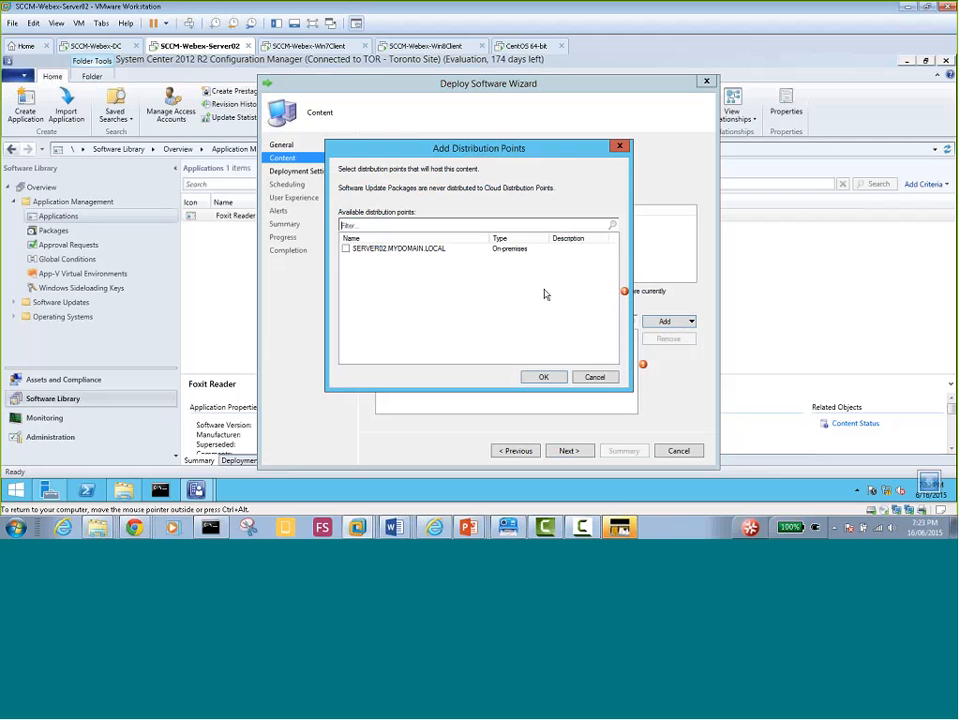
click(346, 249)
click(543, 377)
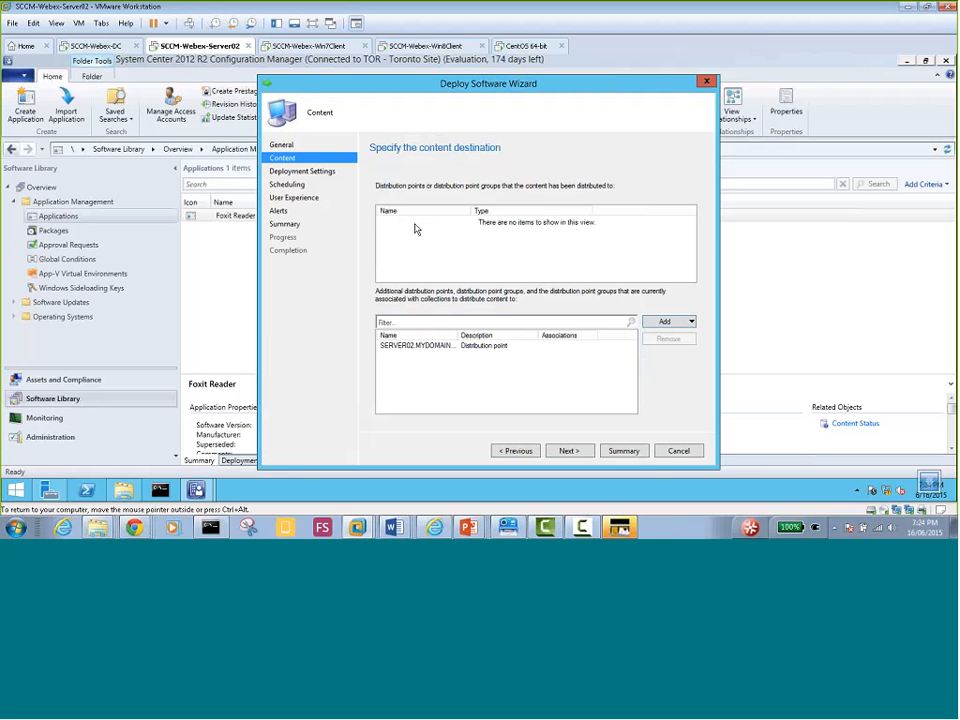
On Deployment Settings, keep the action Install and set the purpose to Required
click(581, 451)
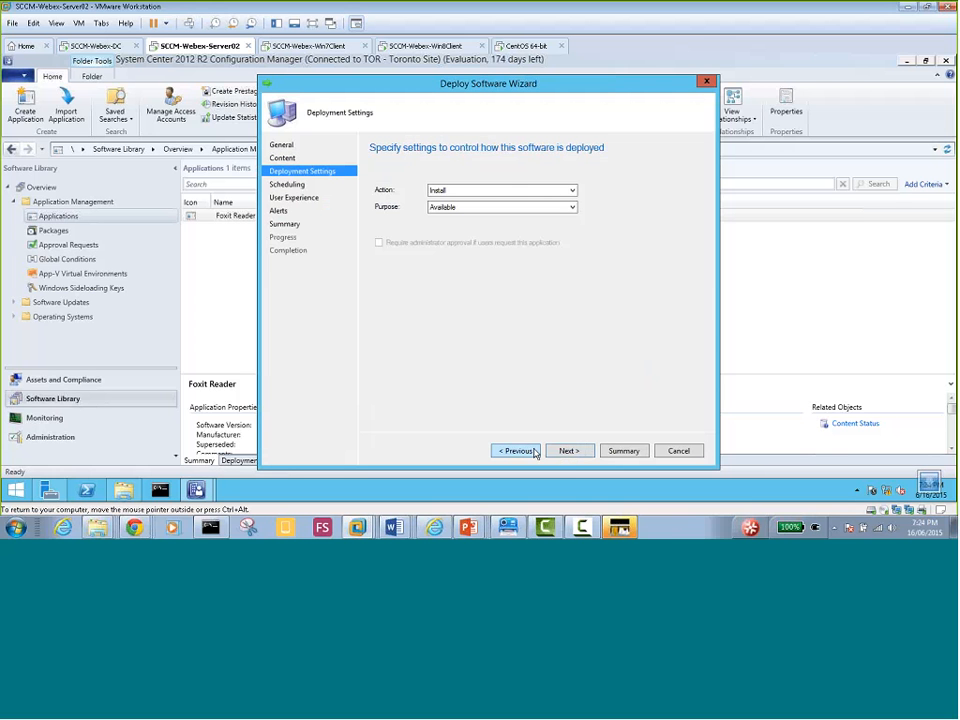
click(573, 192)
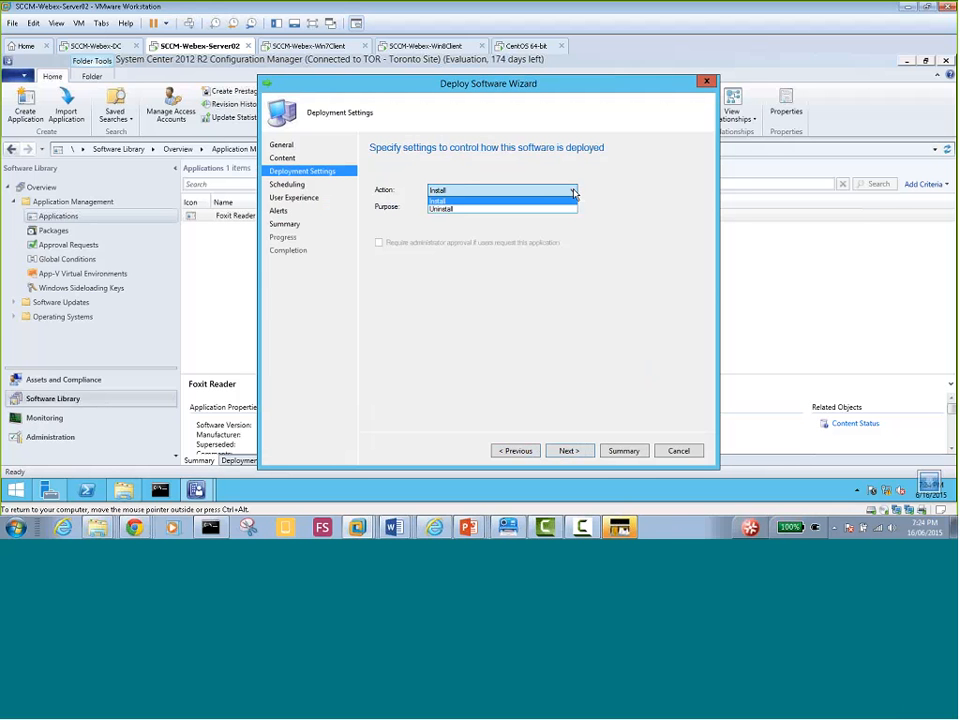
click(574, 194)
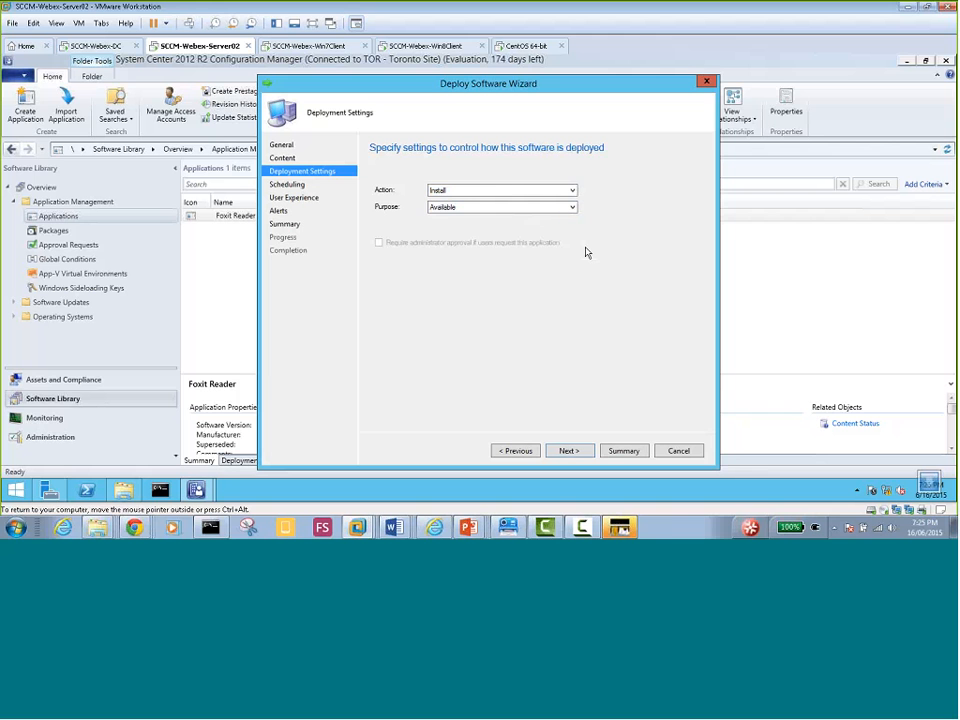
click(452, 196)
click(457, 198)
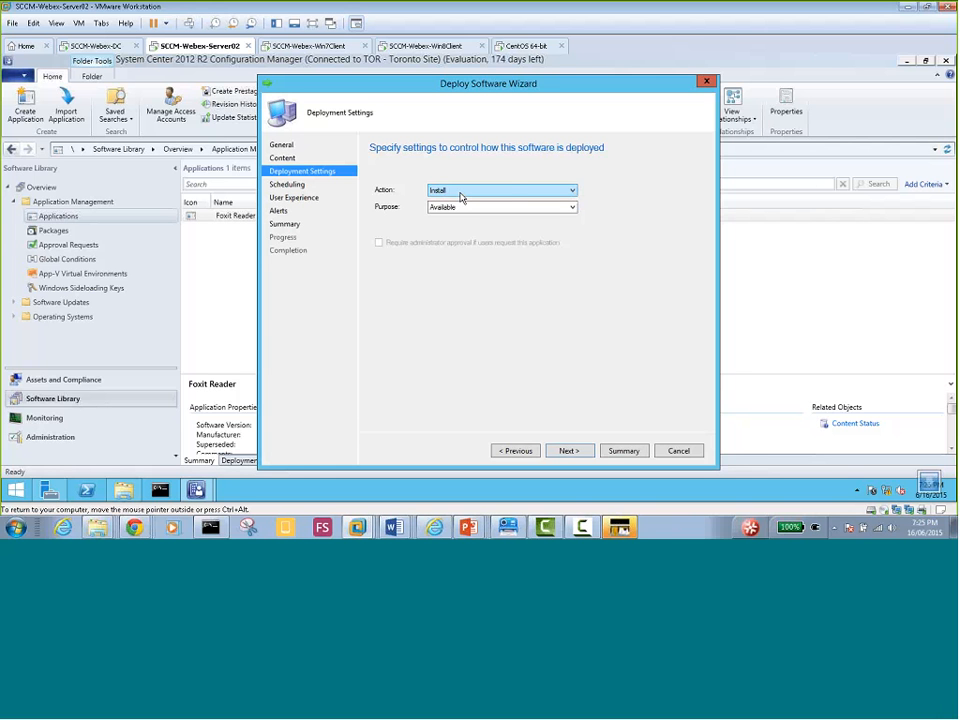
click(568, 208)
click(562, 226)
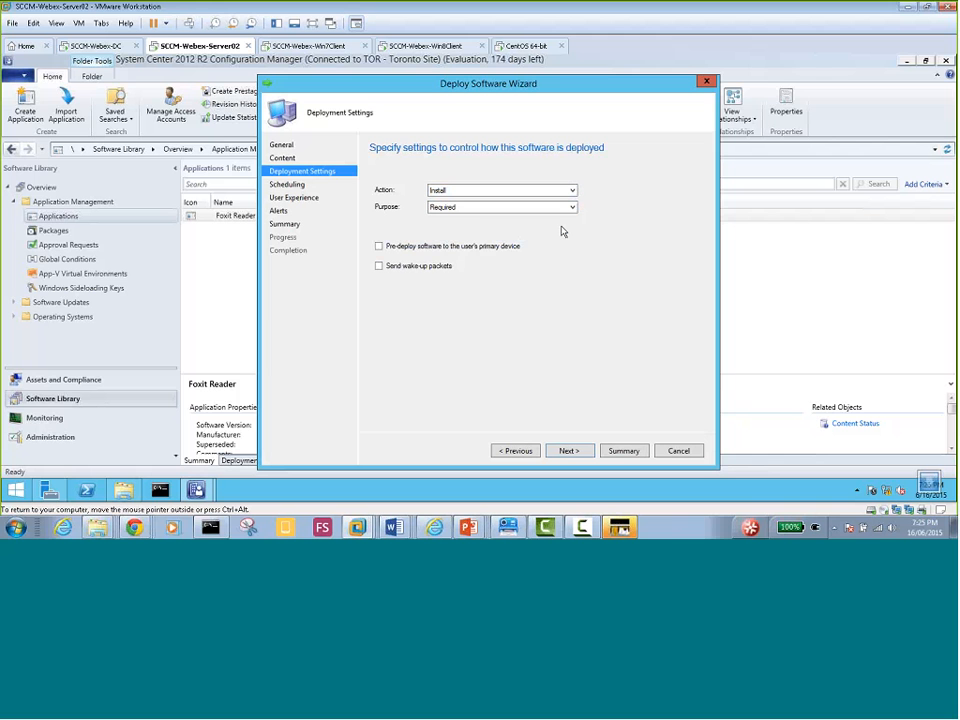
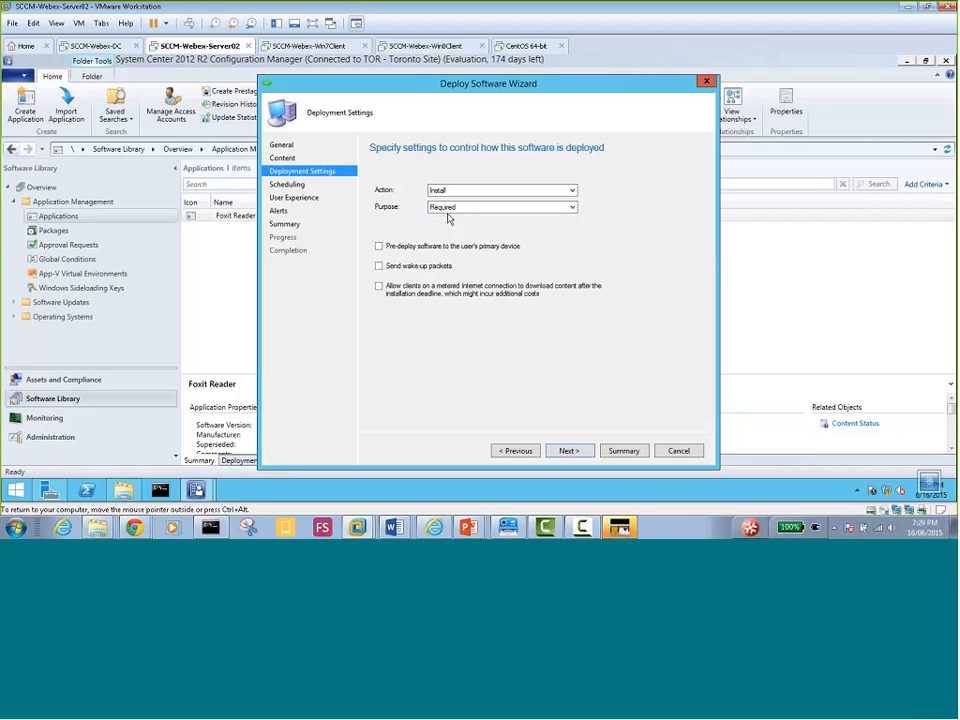
Check the deployment action, rerun Speedtest.net in Chrome (121.12 Mbps down, 9.13 Mbps up), then minimize Chrome
click(445, 191)
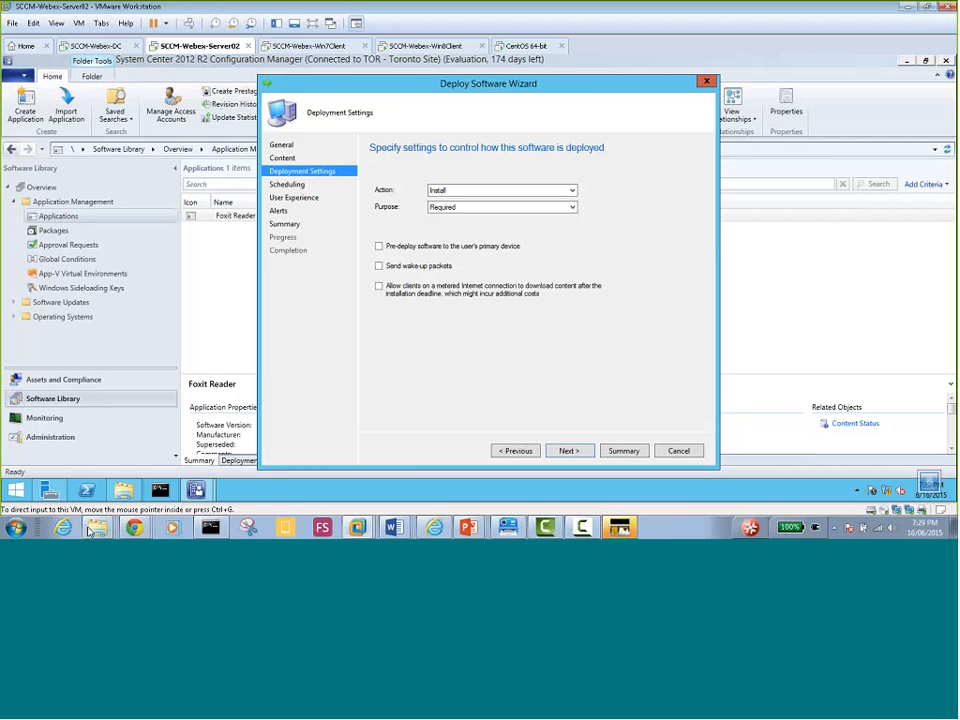
mouse_move(134, 528)
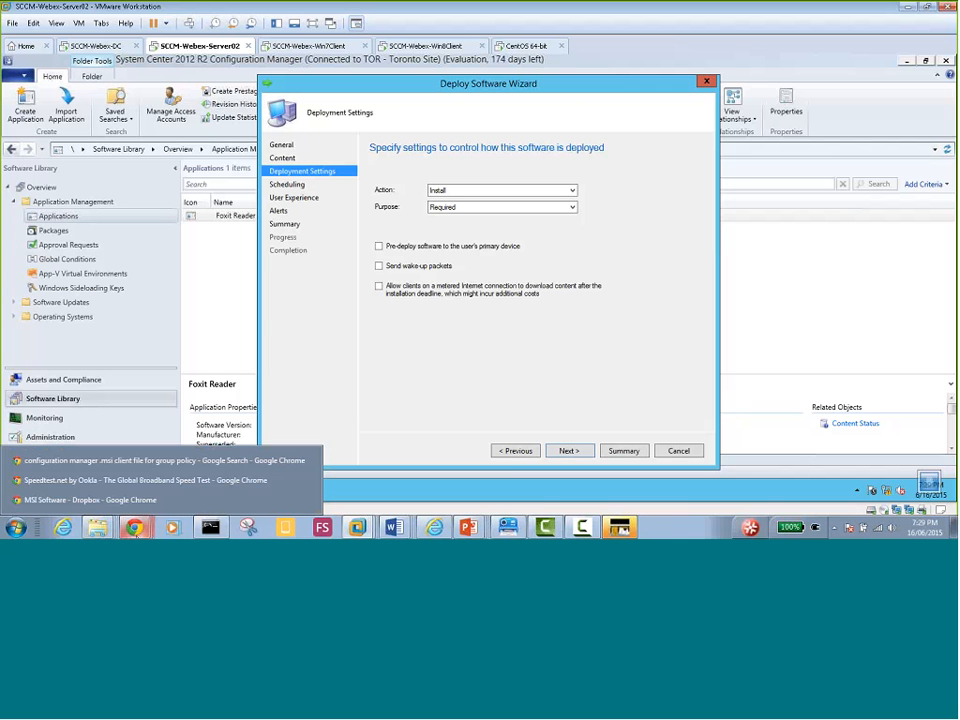
click(90, 484)
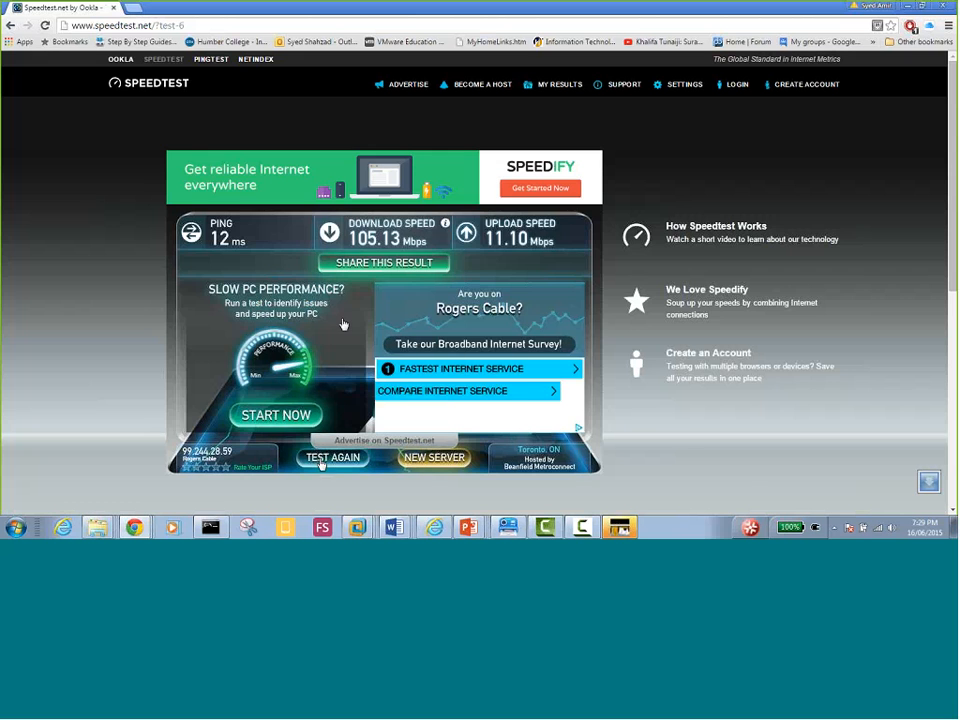
click(324, 462)
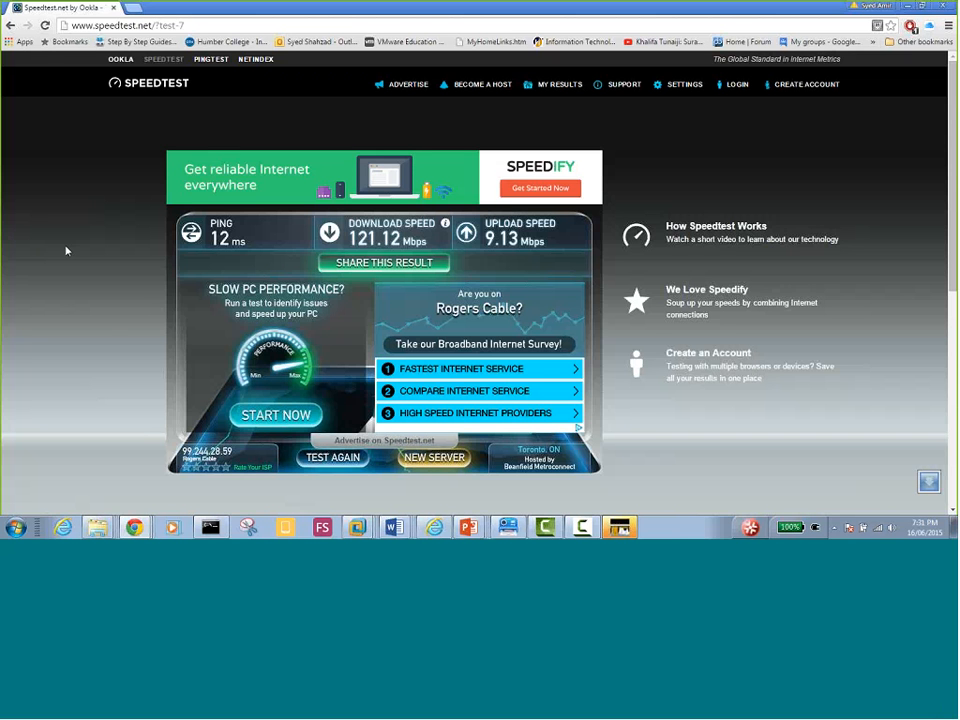
click(909, 7)
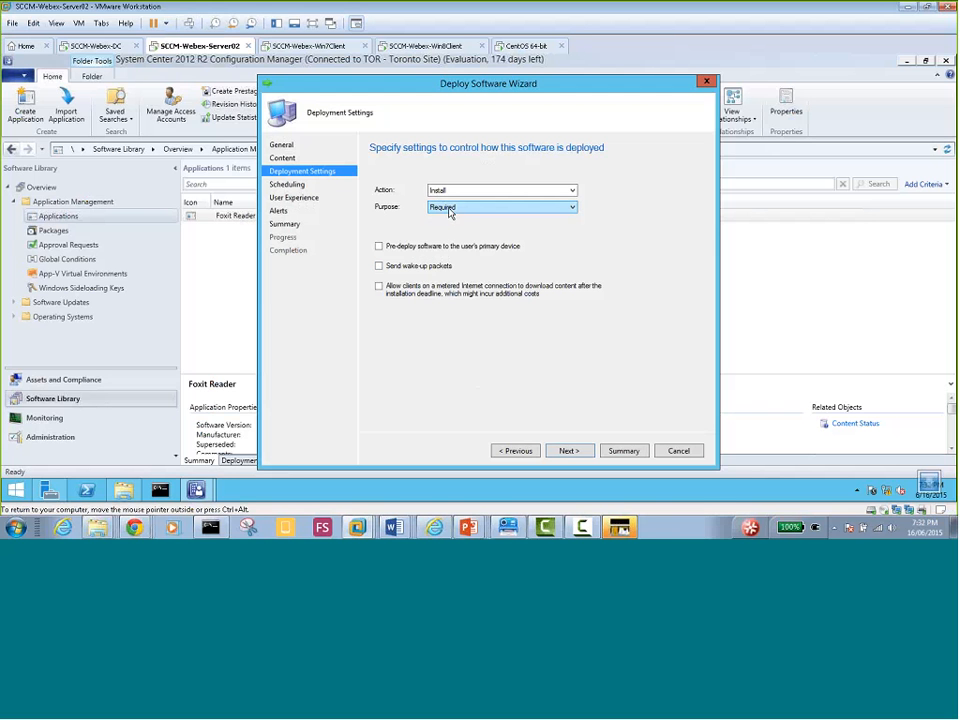
Bring the Foxit Reader wizard to Scheduling, with UTC time and an as-soon-as-possible deadline
click(567, 451)
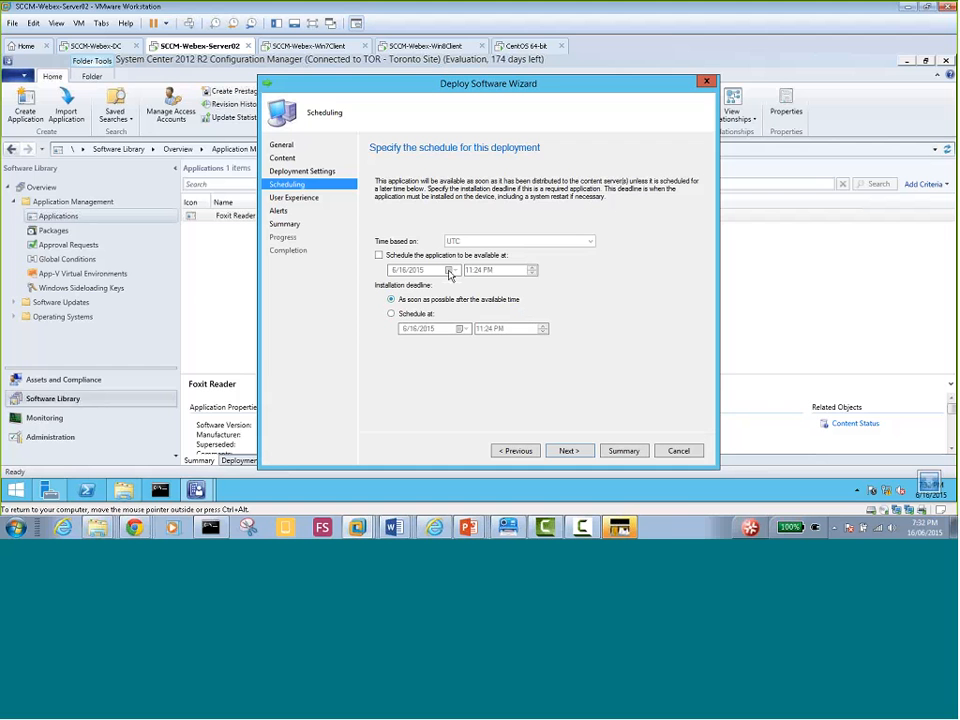
click(567, 451)
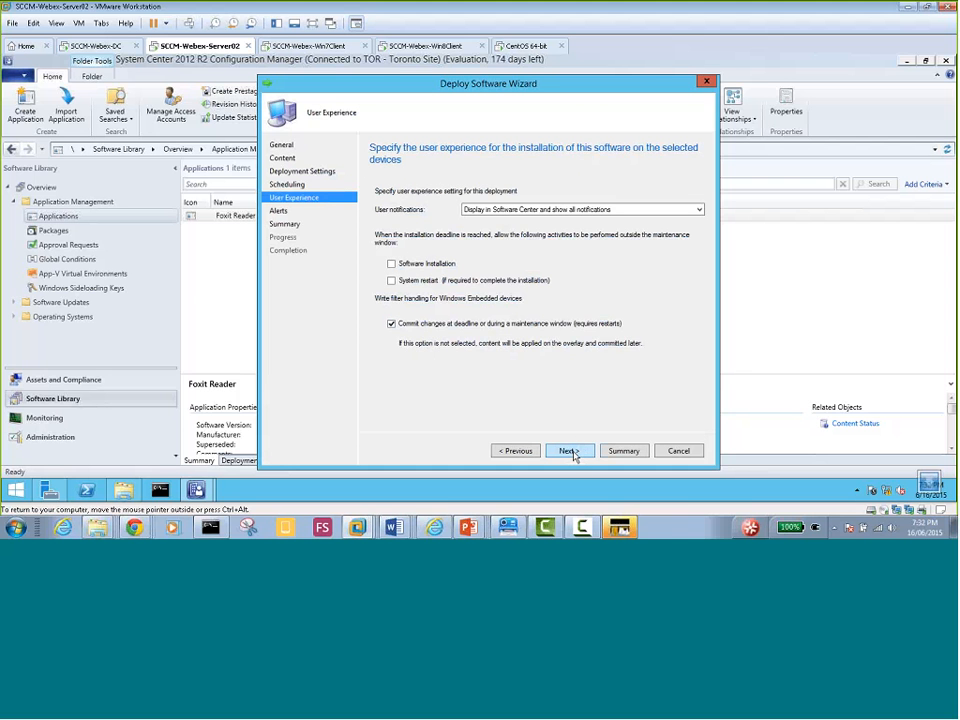
click(572, 452)
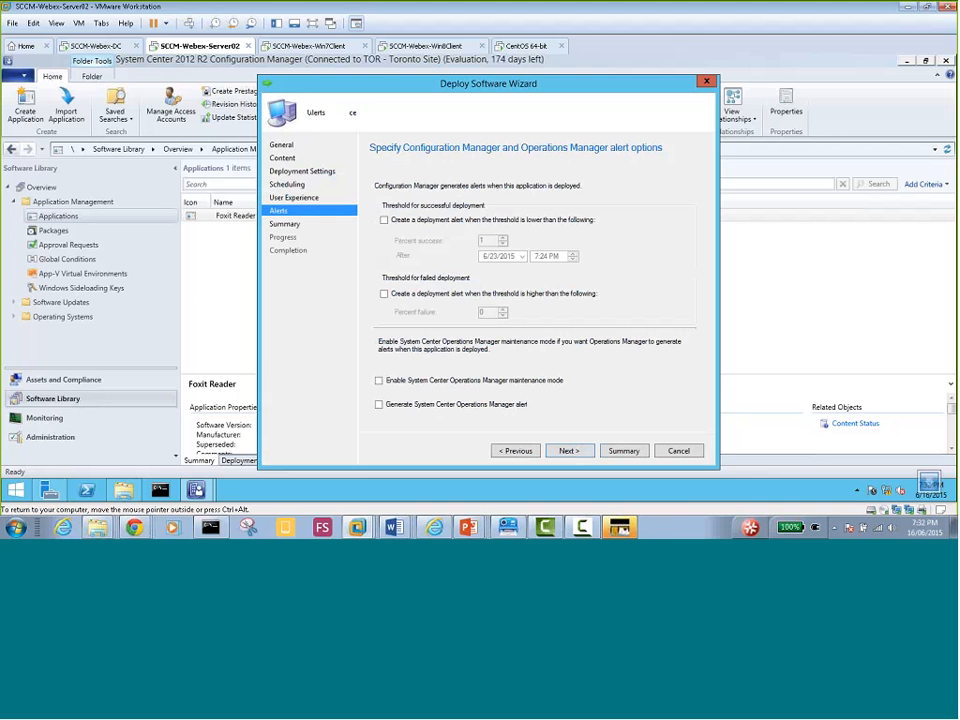
click(520, 451)
click(522, 452)
click(527, 455)
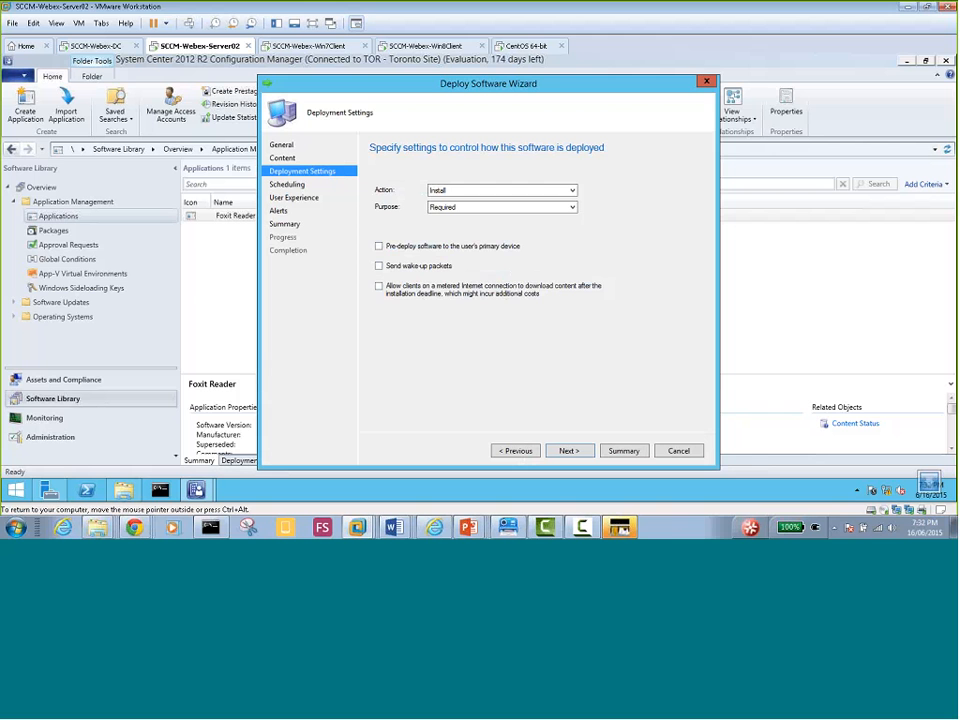
click(567, 451)
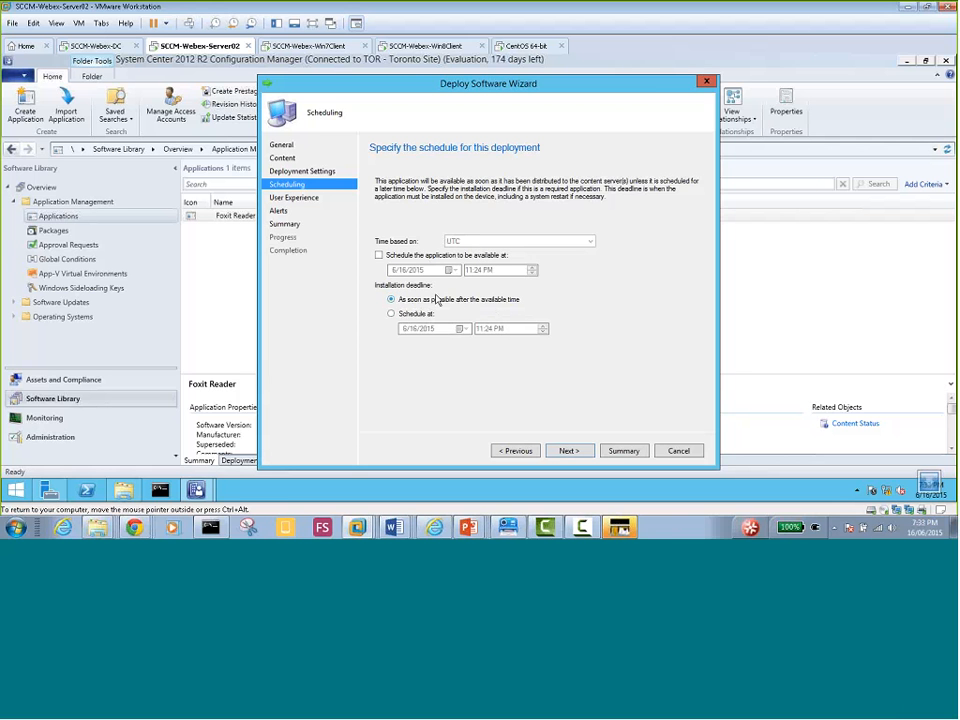
On User Experience, keep 'Display in Software Center and show all notifications' as the user notification setting
click(568, 451)
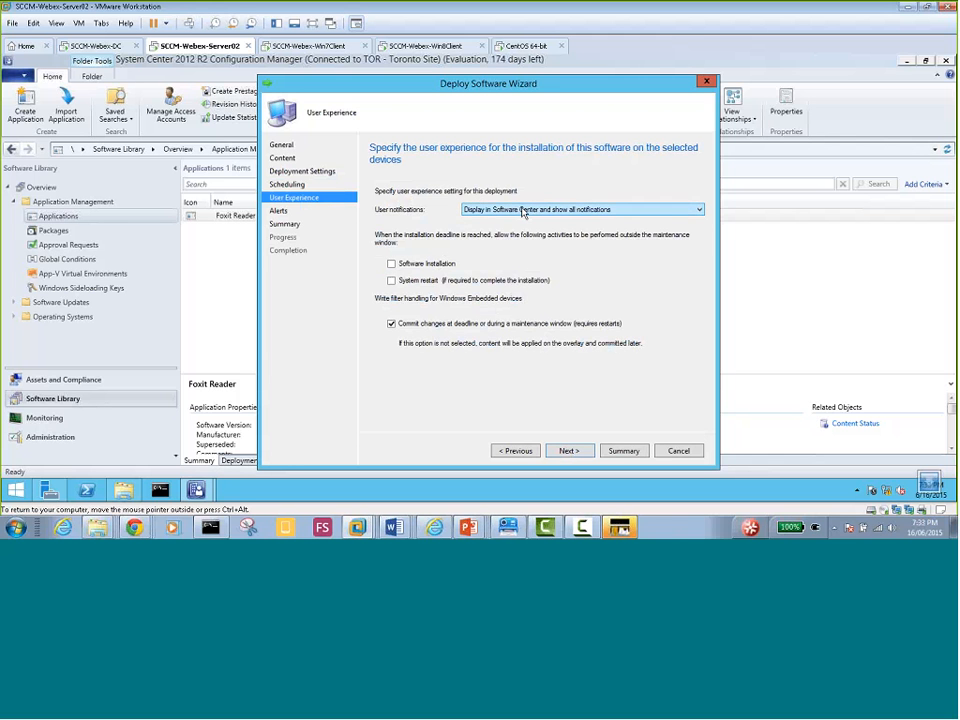
click(700, 212)
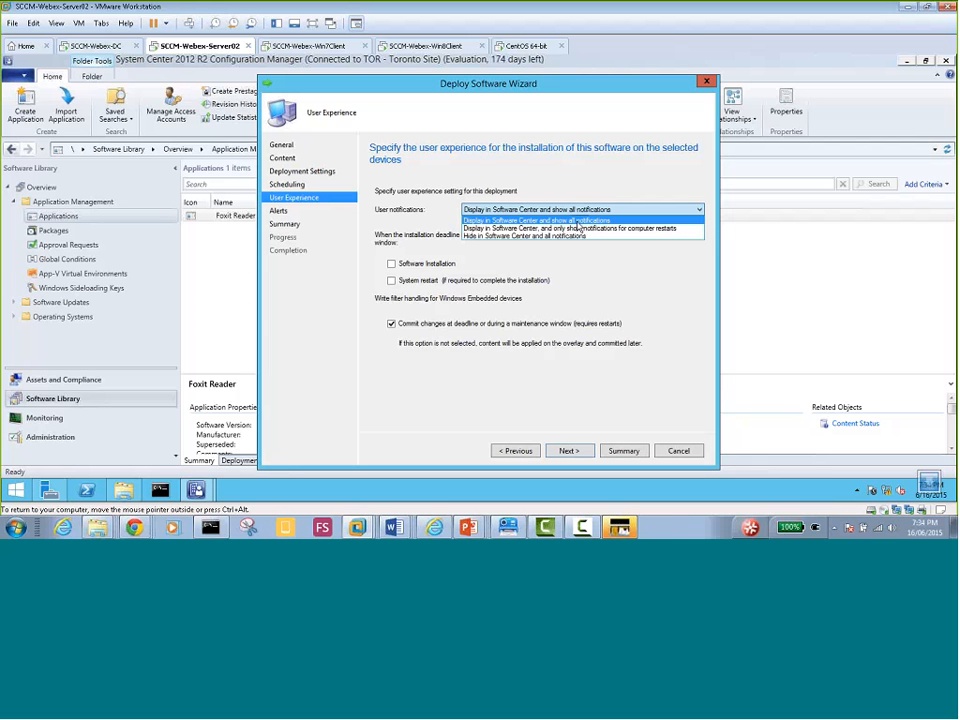
click(581, 220)
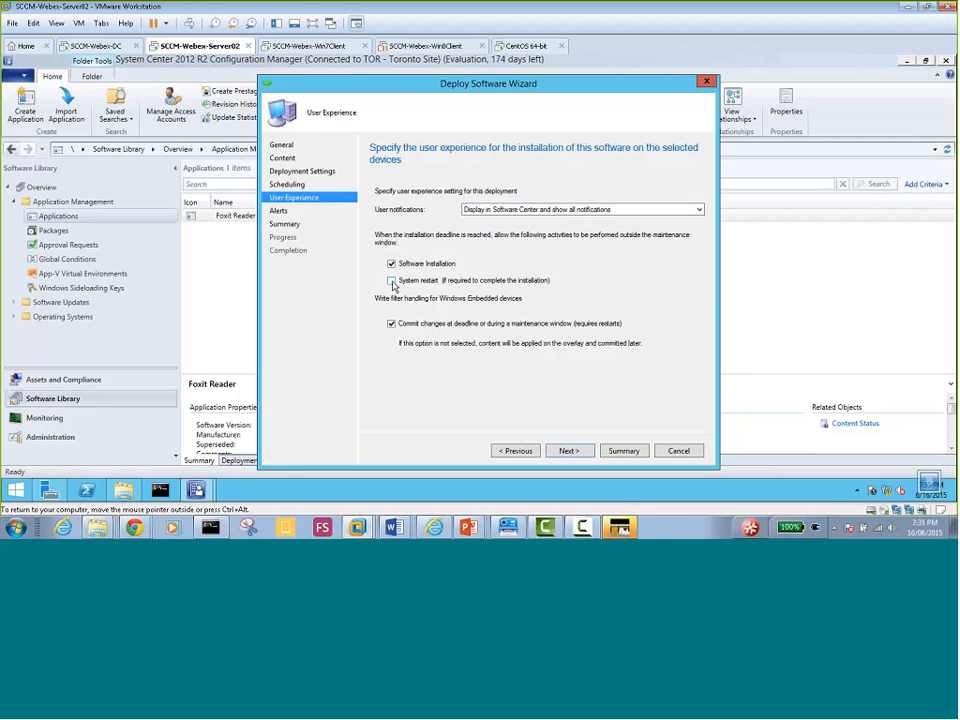
Allow a system restart outside the maintenance window and keep Commit changes at deadline checked
click(392, 282)
click(391, 281)
click(391, 281)
click(391, 324)
click(391, 324)
Enable both alerts: success below 1% after 6/23/2015 7:24 PM, and failure above 0%
click(568, 450)
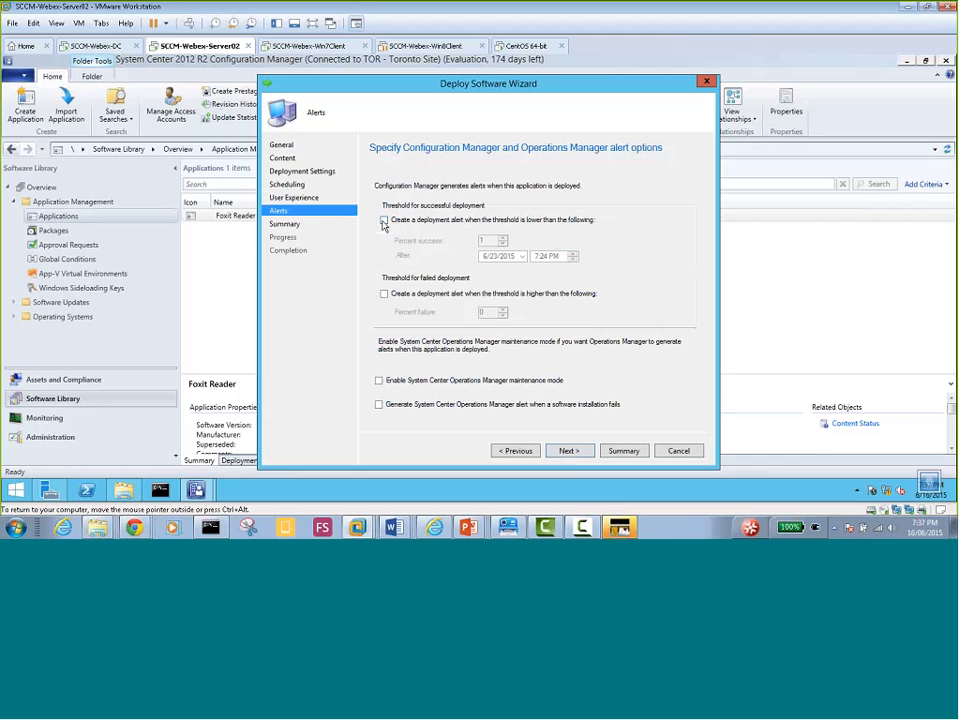
click(384, 221)
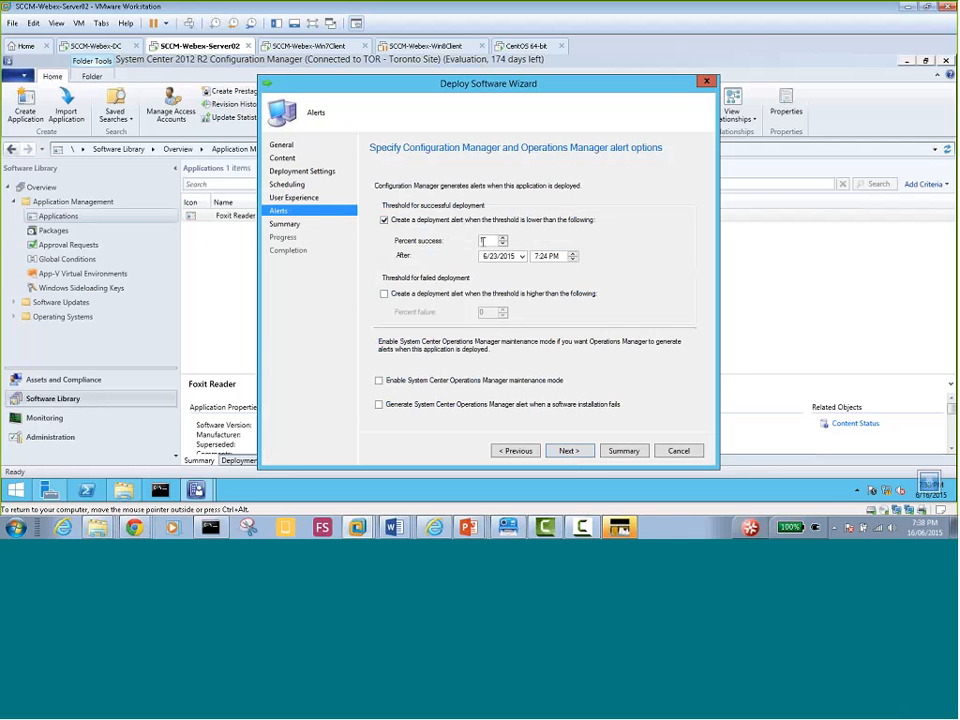
click(482, 241)
click(384, 294)
click(384, 219)
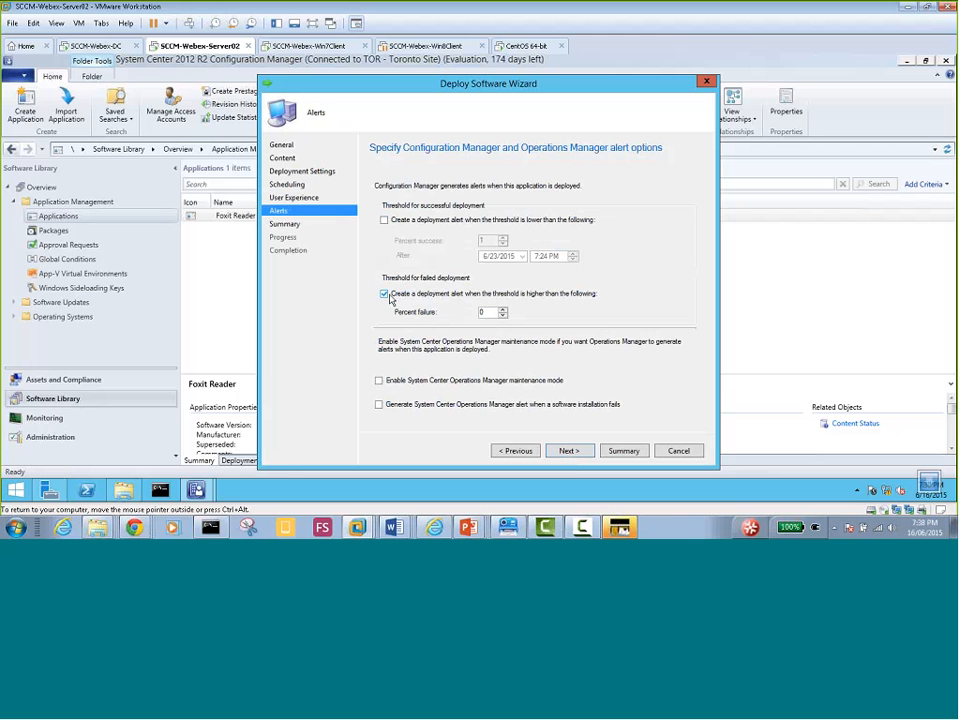
click(384, 293)
click(384, 219)
click(384, 293)
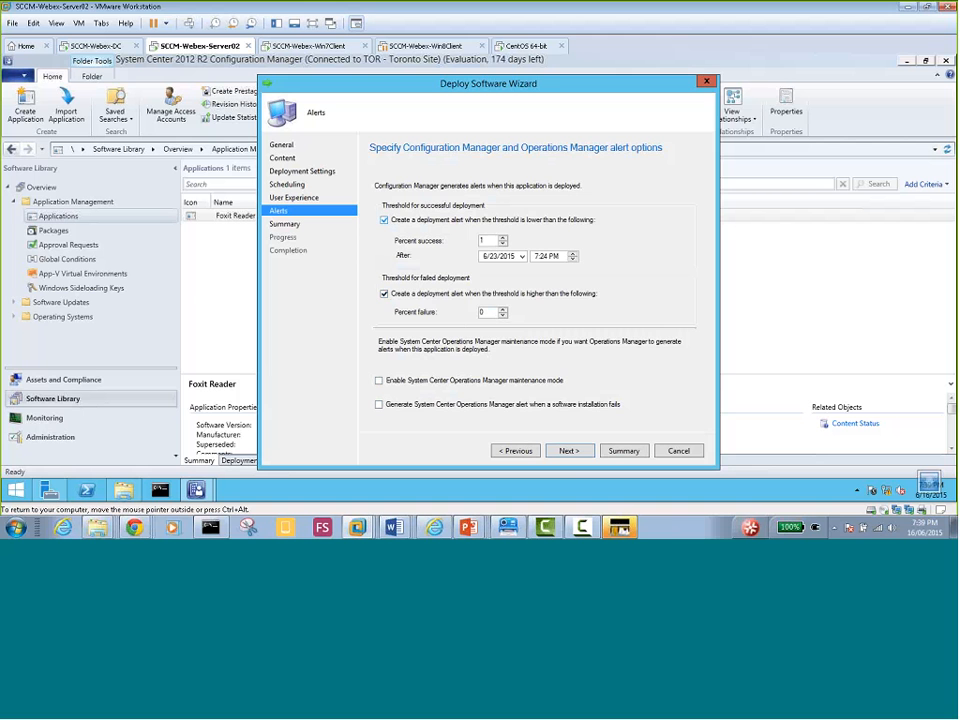
Create the Foxit Reader deployment from the Summary page and close the completed wizard
click(568, 451)
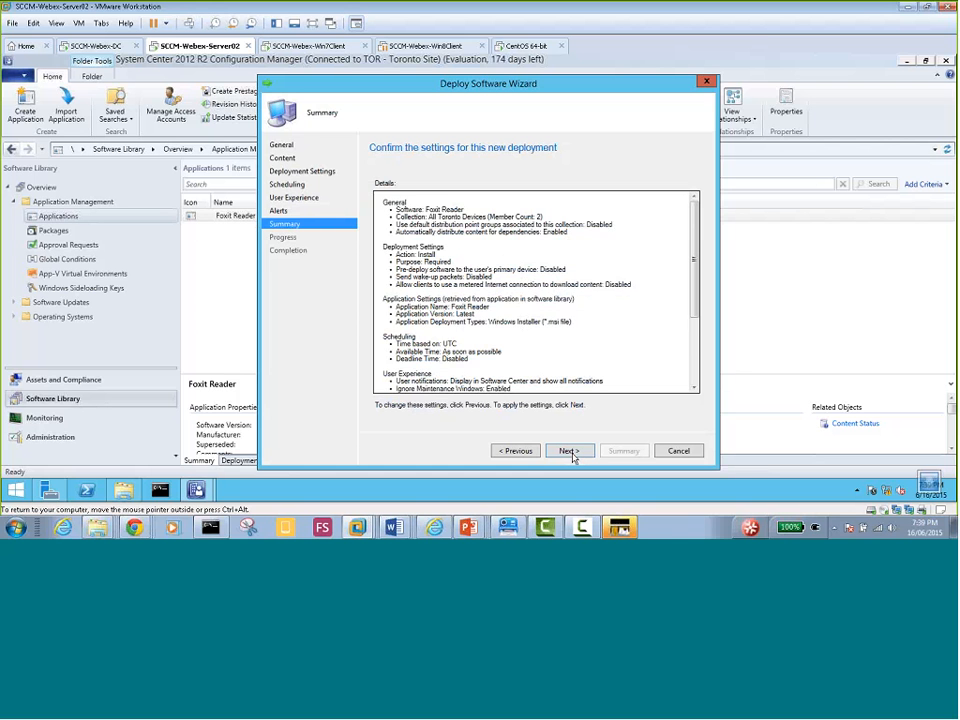
click(571, 453)
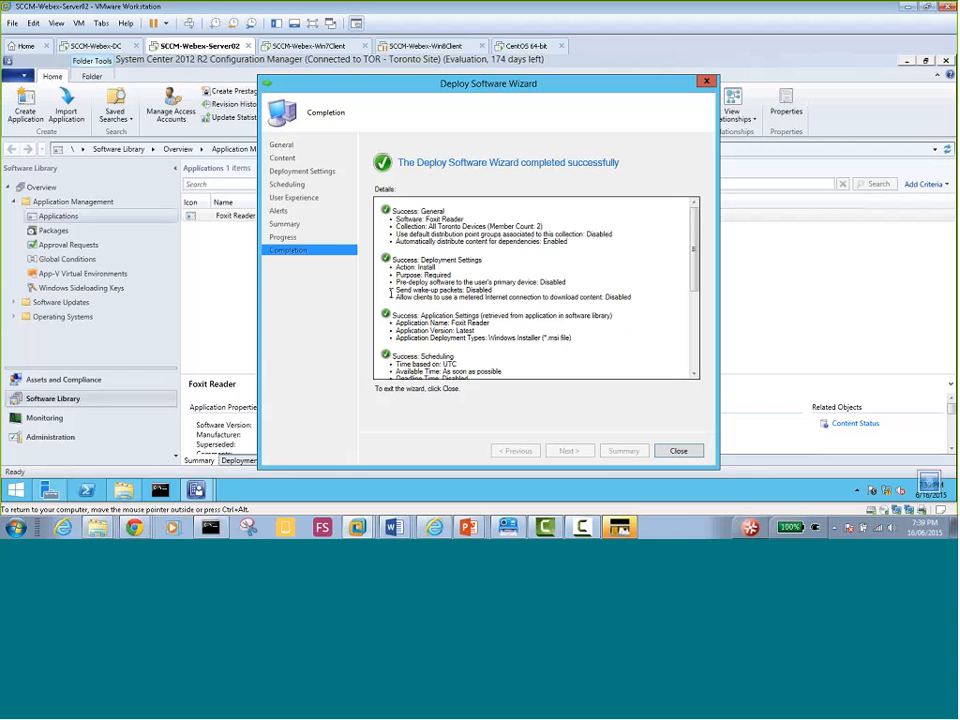
click(678, 452)
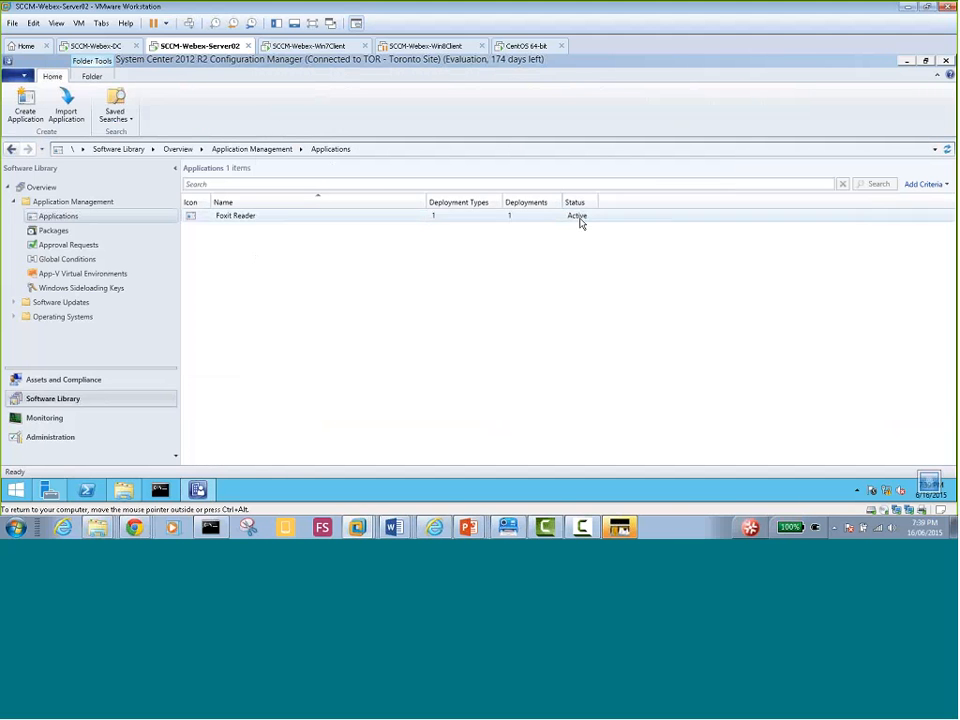
Select Foxit Reader and view its deployment to All Toronto Devices: Required Install, 0.0% compliance
click(241, 218)
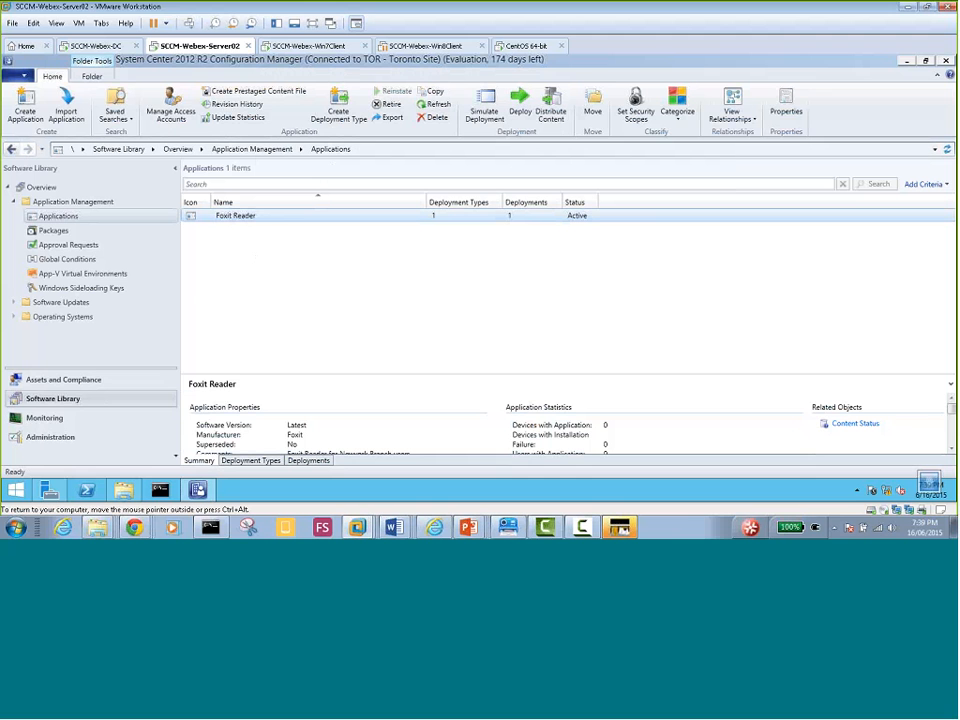
click(950, 451)
click(950, 451)
click(950, 451)
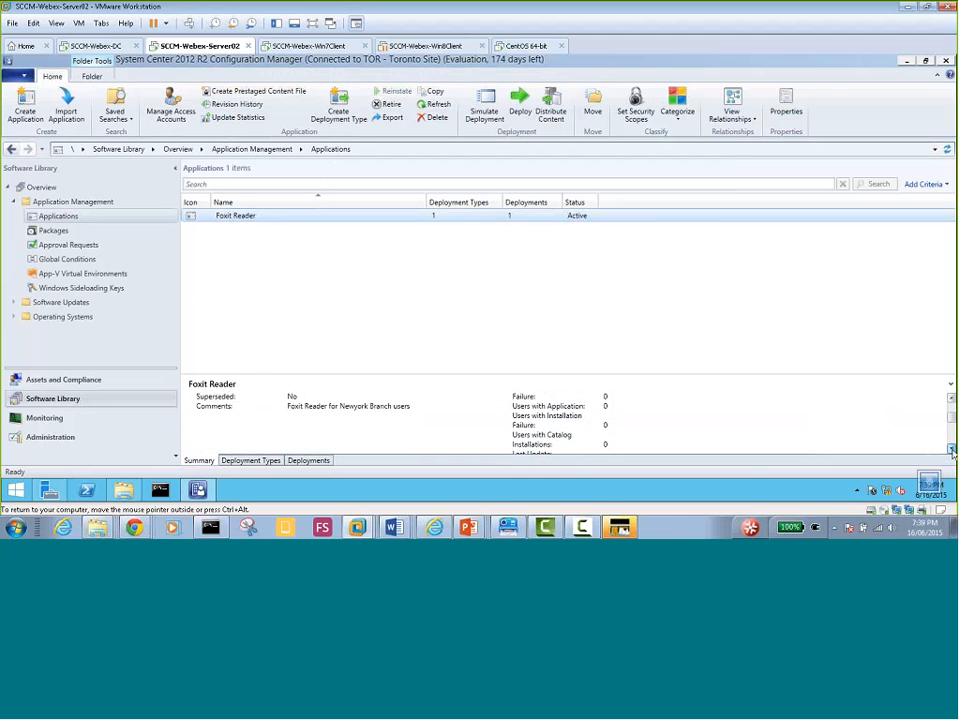
click(950, 451)
click(950, 451)
click(950, 451)
click(950, 451)
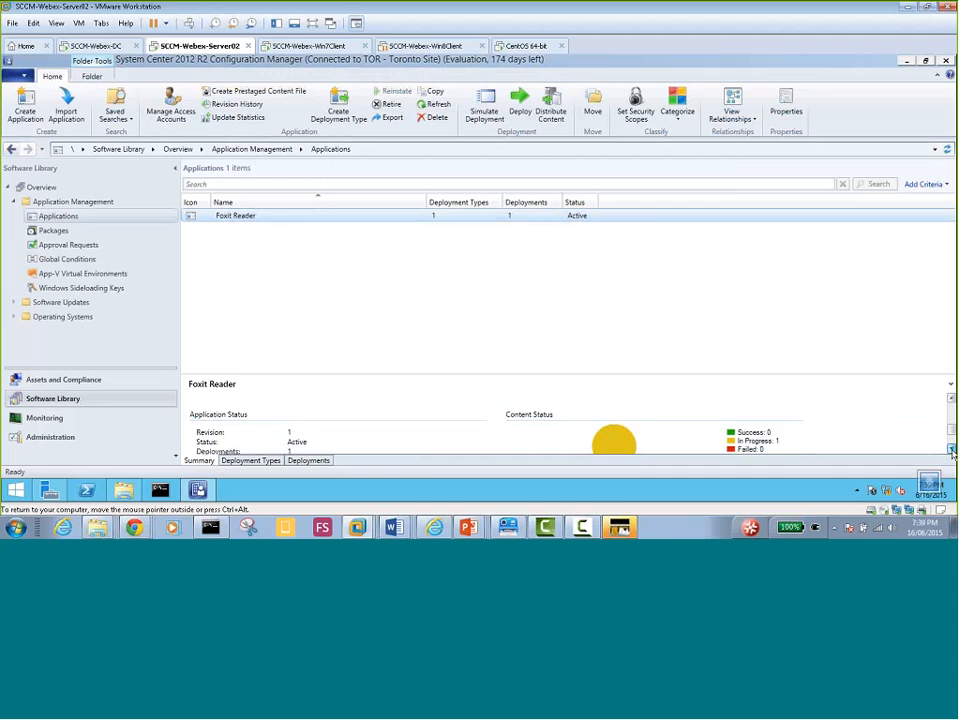
click(950, 451)
click(950, 451)
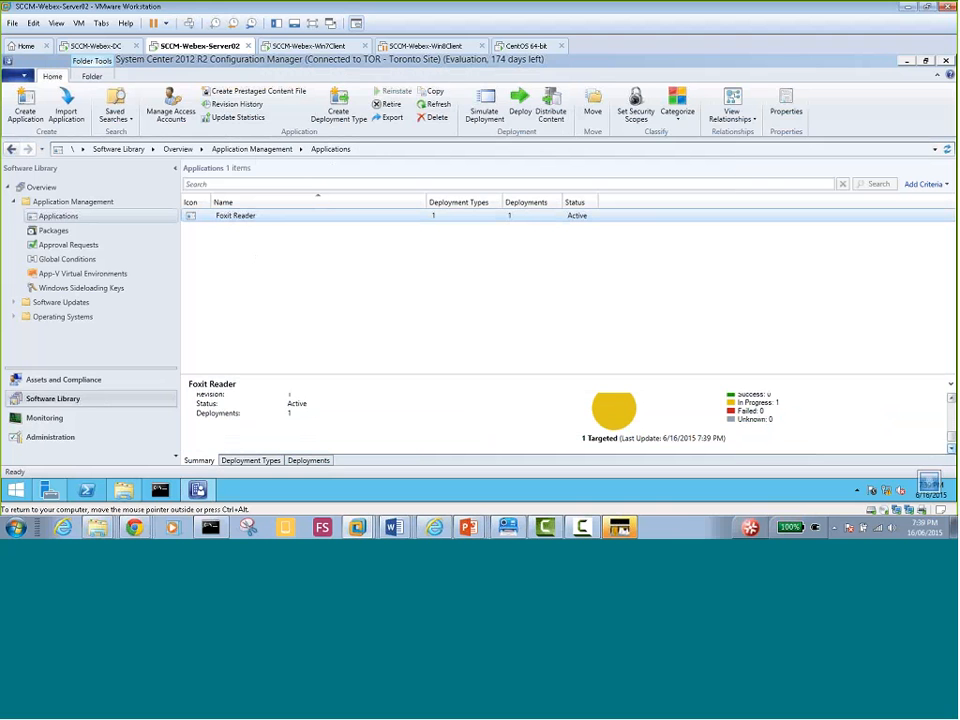
click(950, 449)
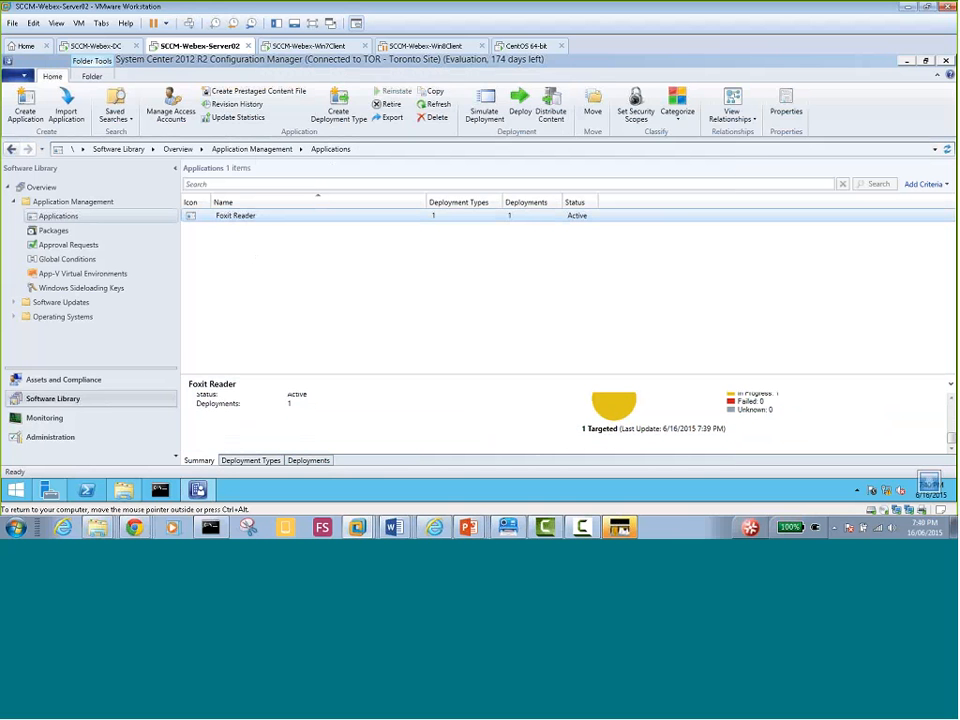
click(250, 461)
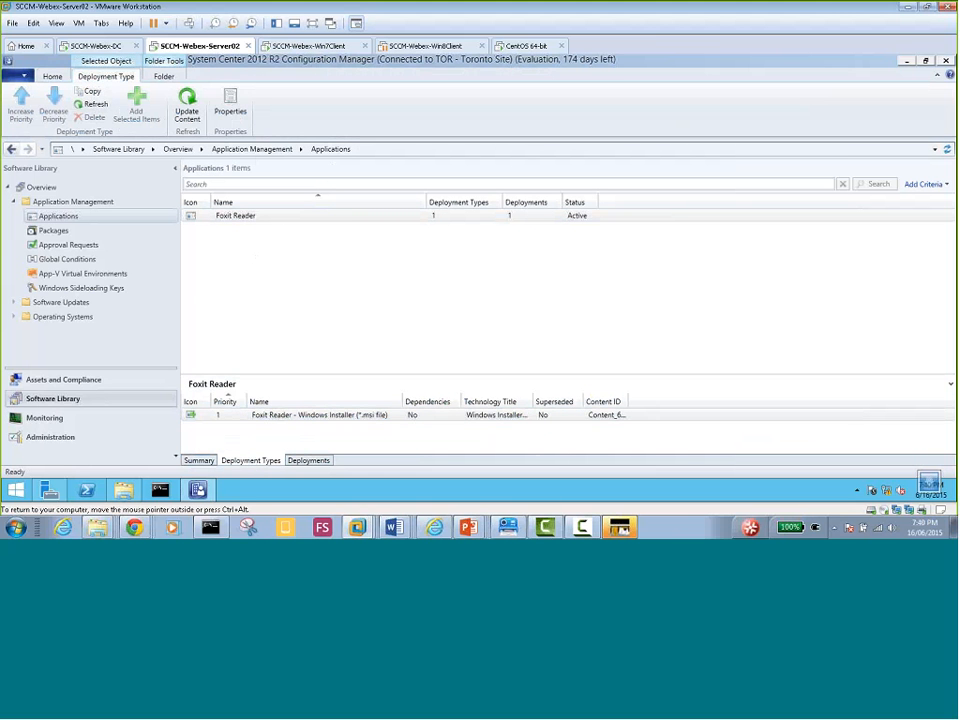
click(310, 461)
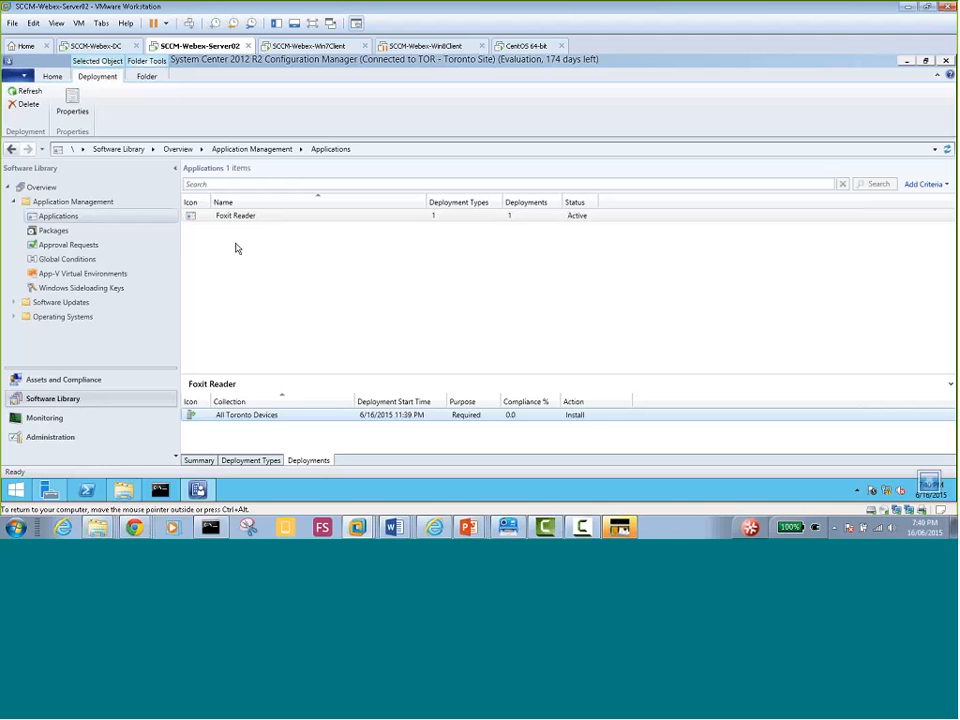
Launch Create Application from the Applications node, keeping Windows Installer (*.msi file) as the type
right_click(68, 220)
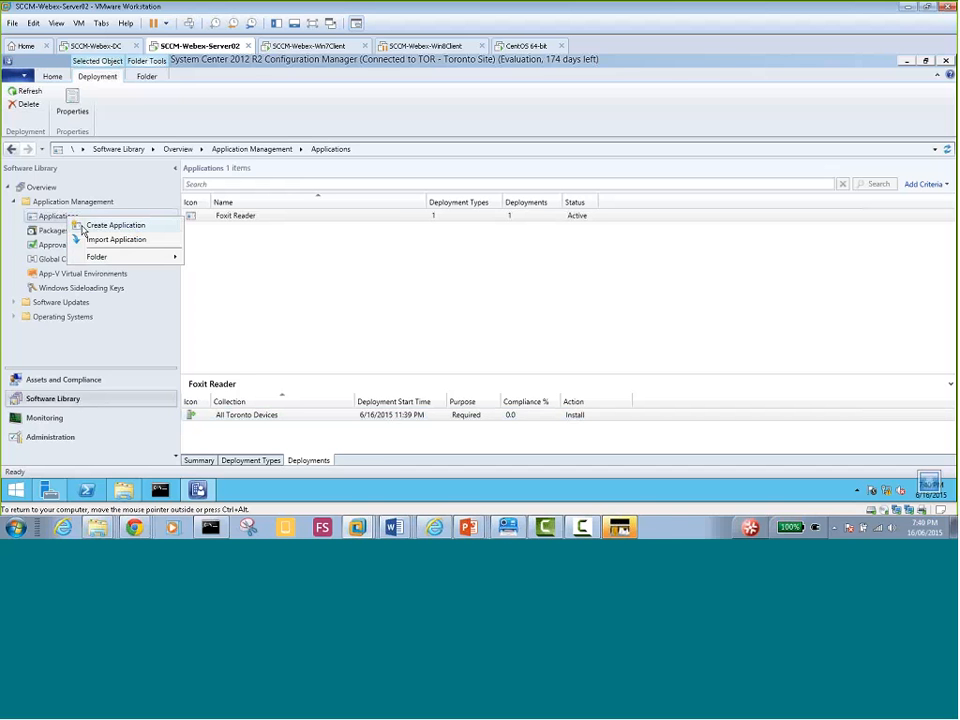
click(97, 231)
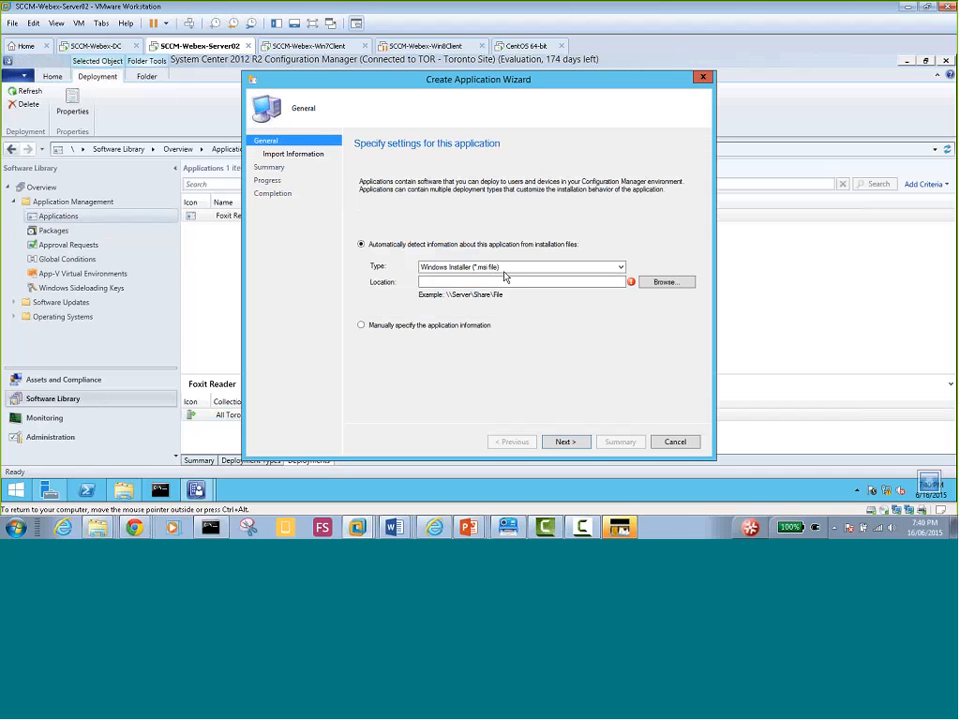
click(620, 267)
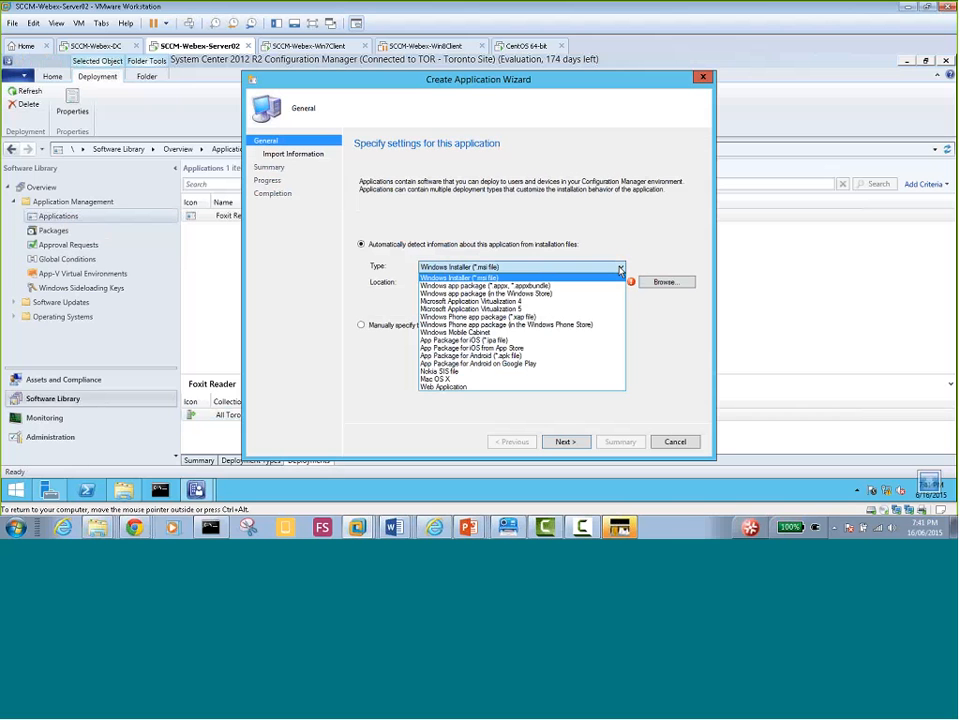
click(620, 267)
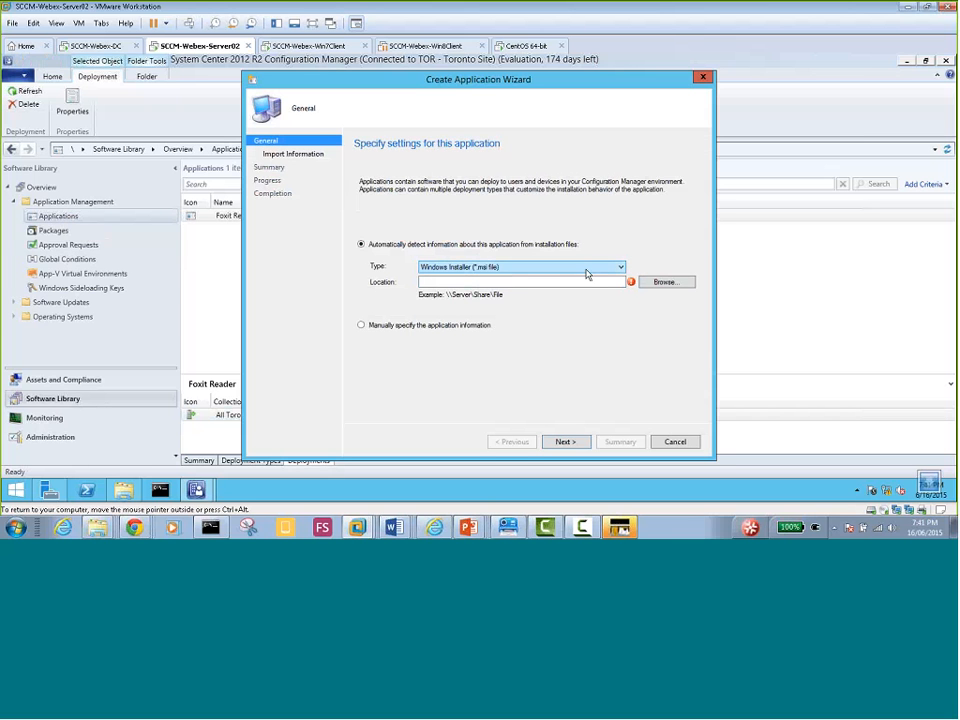
click(620, 268)
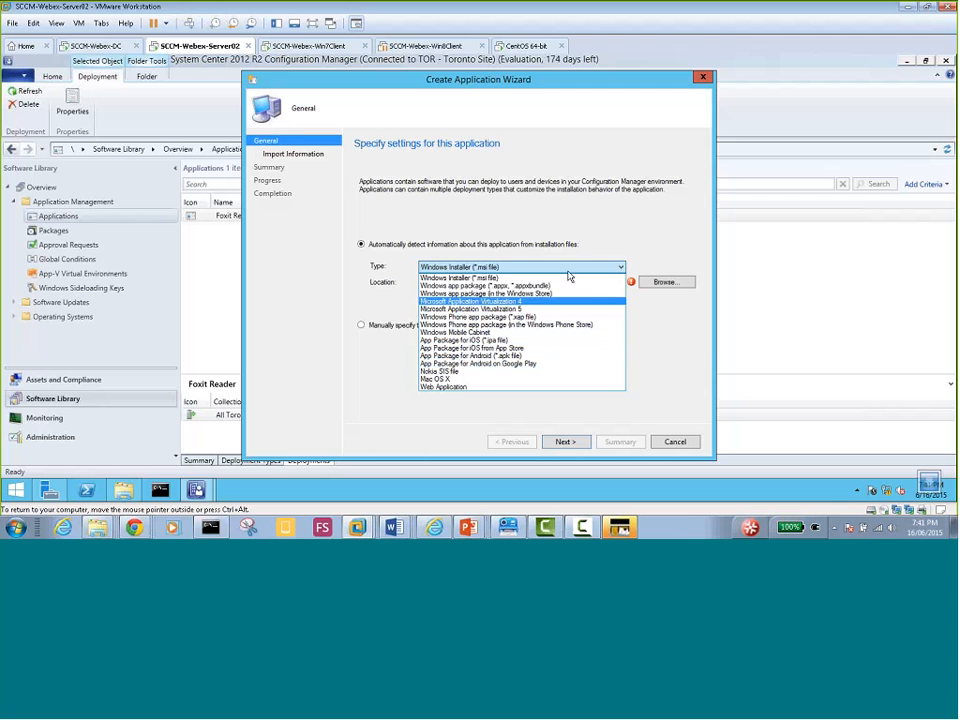
click(588, 220)
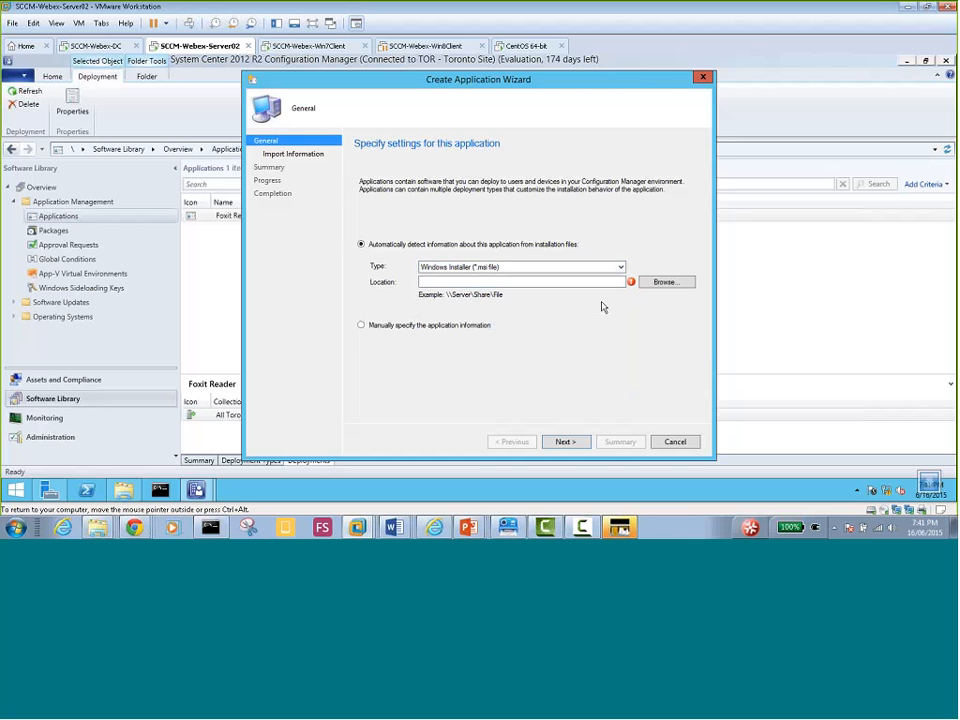
Set the source to \\Server02\Software\googlechromestandaloneenterprise.msi and import its details
click(682, 287)
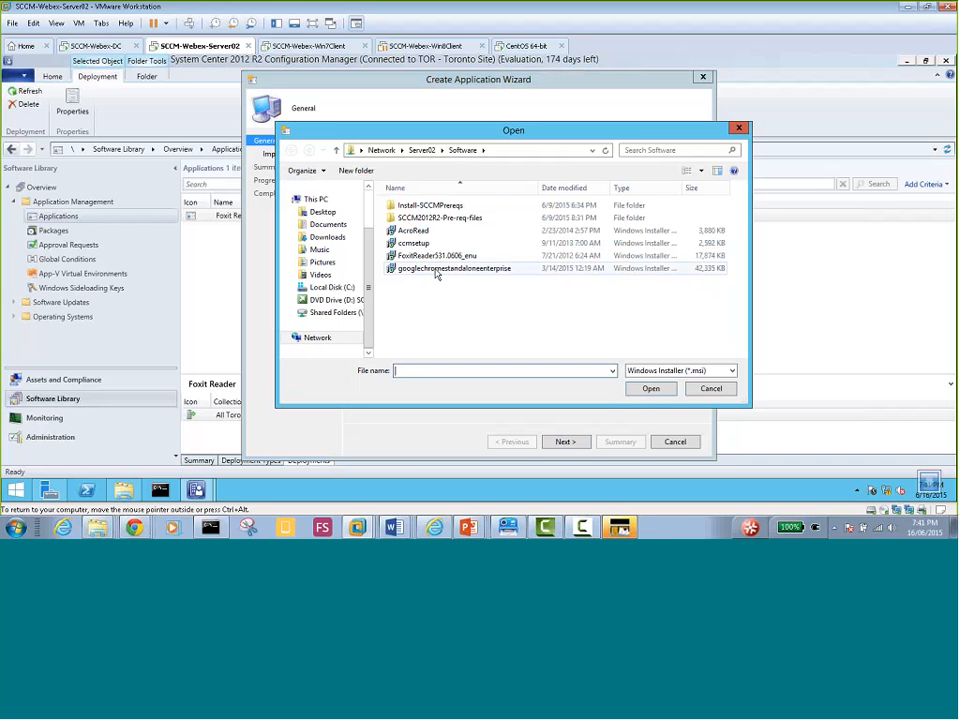
double_click(429, 269)
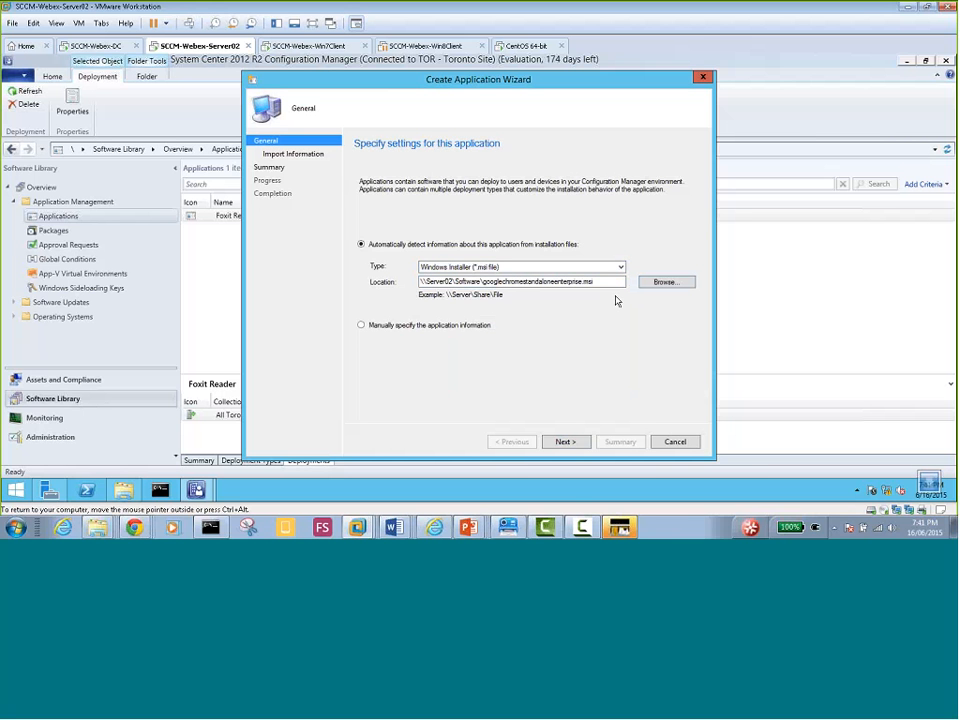
click(565, 443)
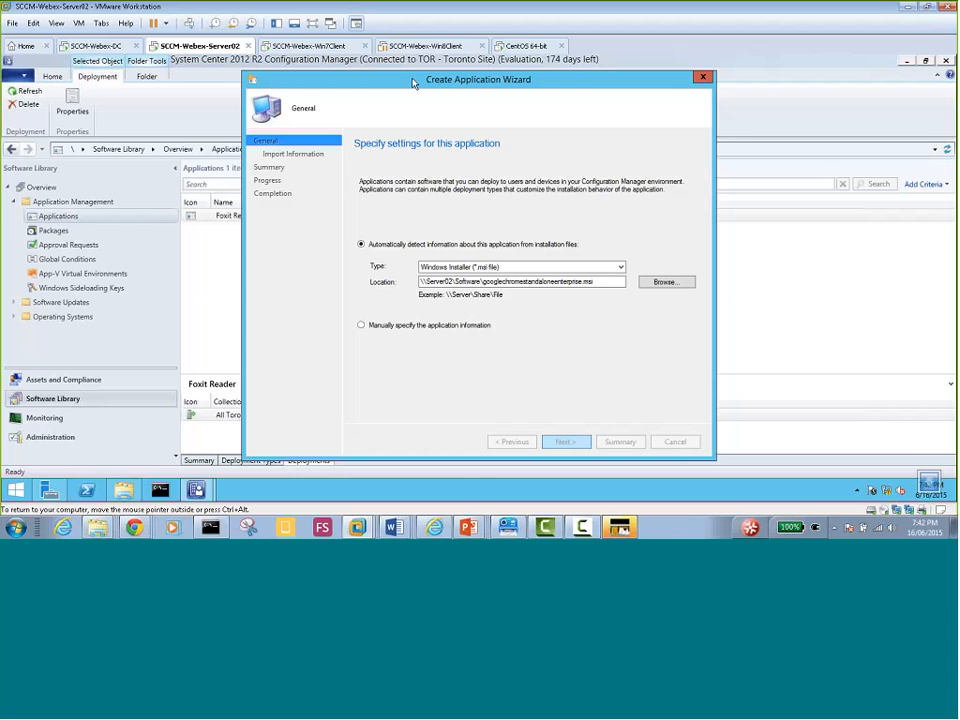
Resume the suspended Win8Client VM, then go to the Win7Client VM's Software Center
click(418, 48)
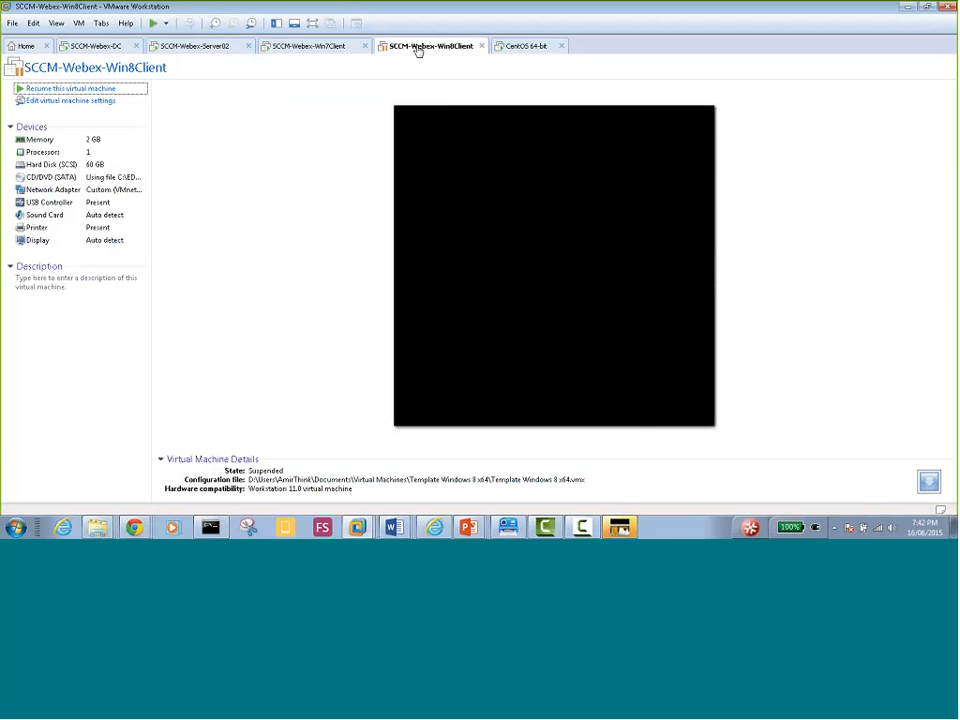
click(82, 89)
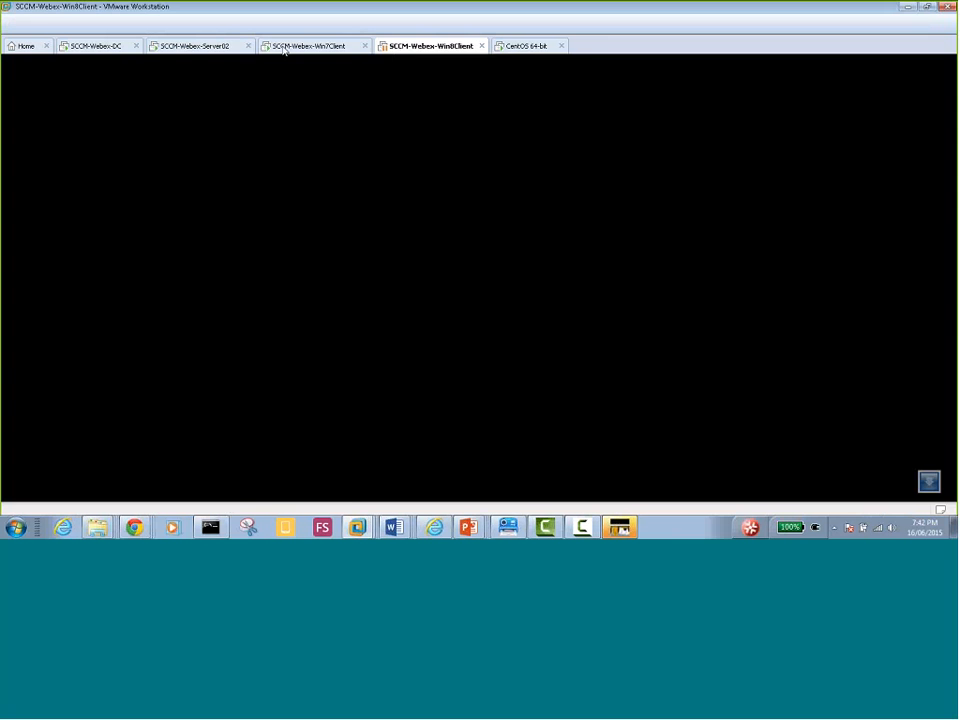
click(190, 47)
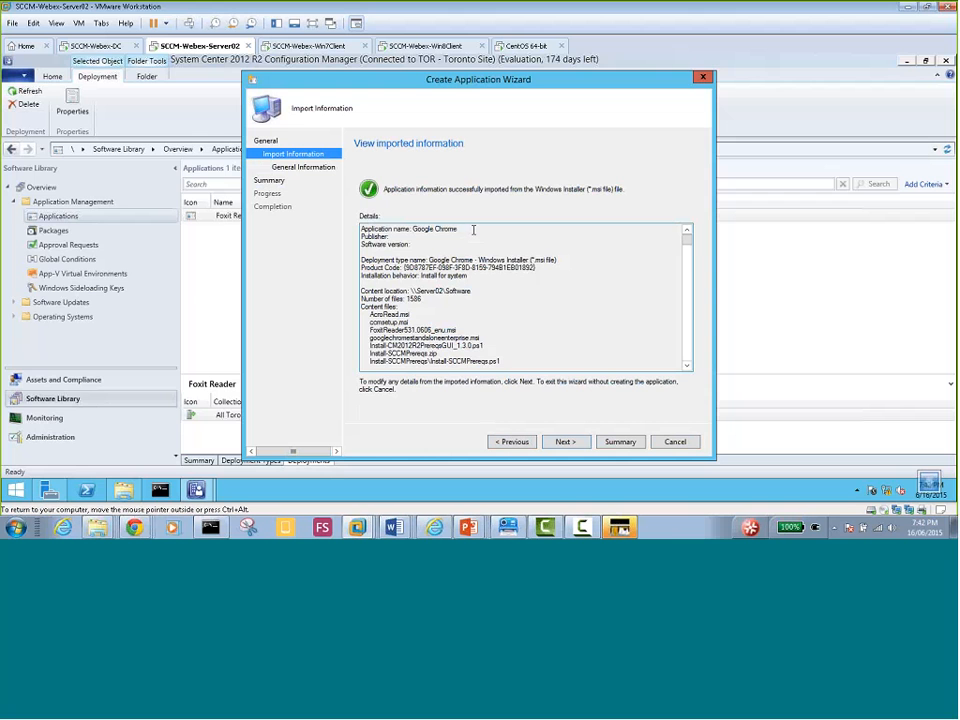
click(300, 47)
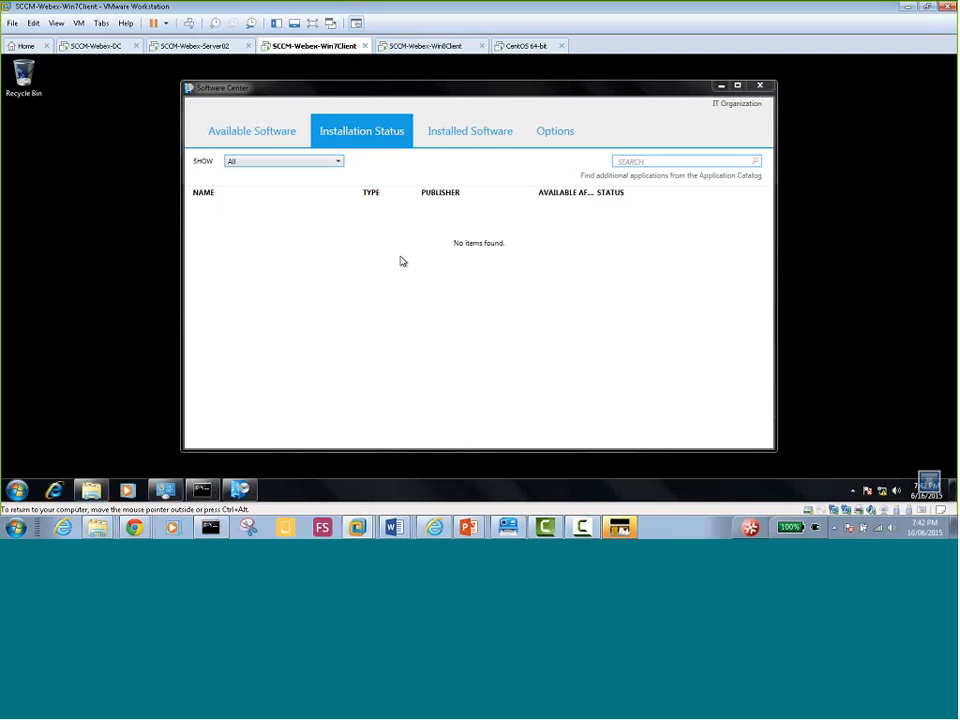
Go through Available Software, Installation Status, Installed Software and Options twice, then close Software Center
click(268, 134)
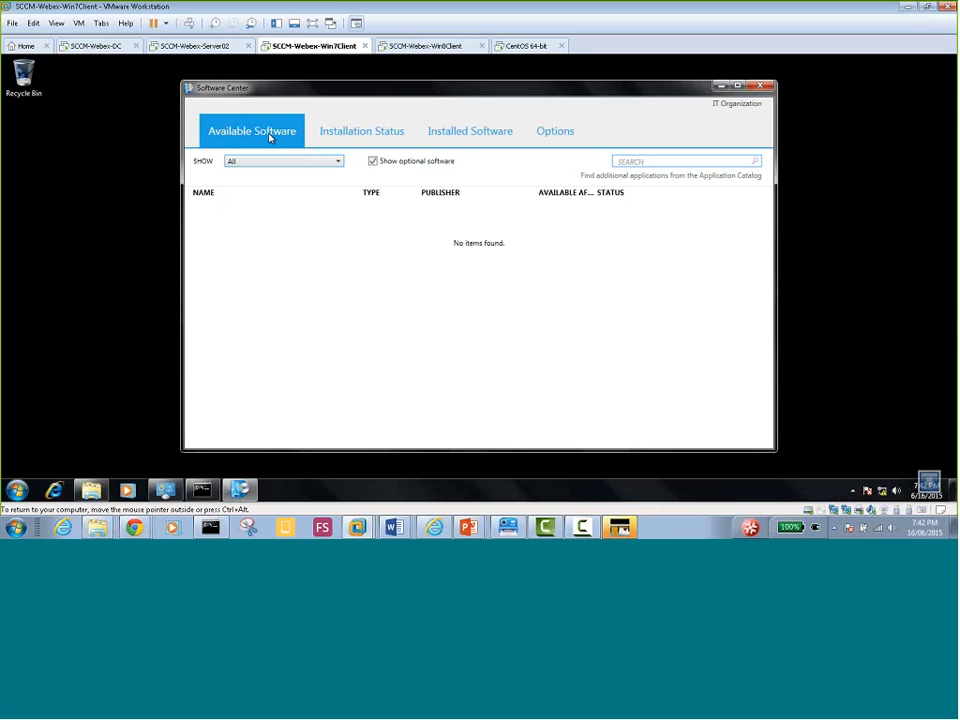
click(346, 136)
click(466, 135)
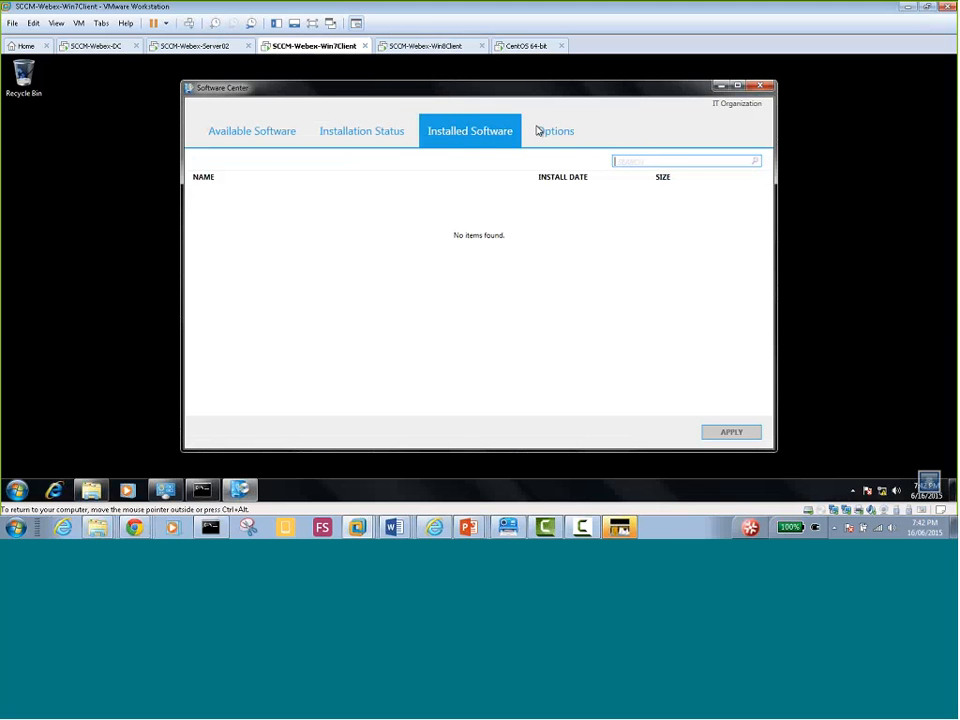
click(559, 134)
click(223, 131)
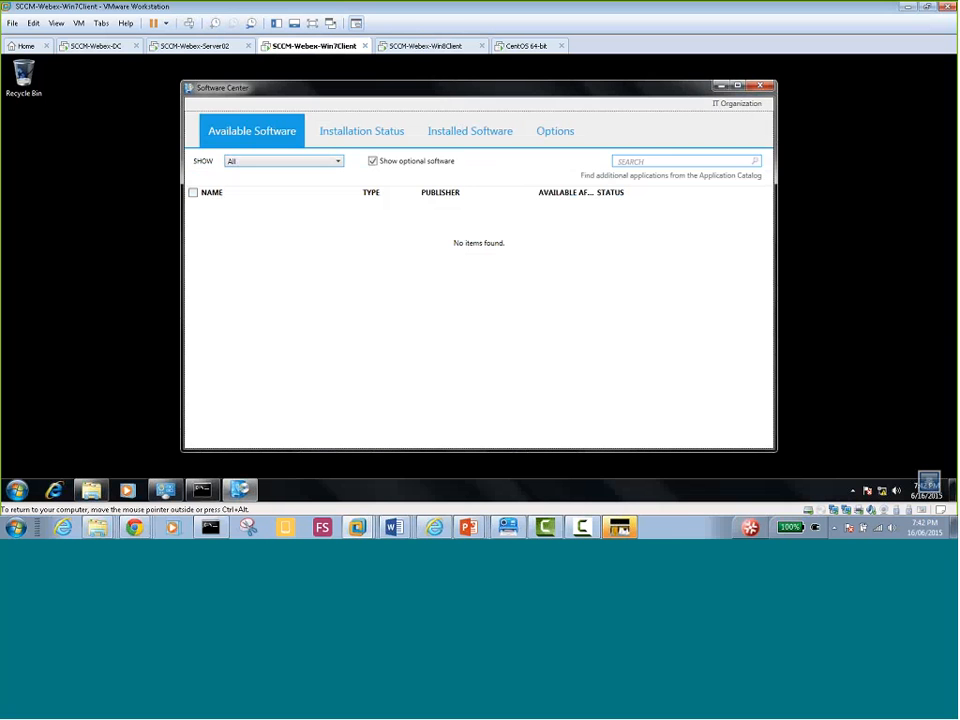
click(362, 132)
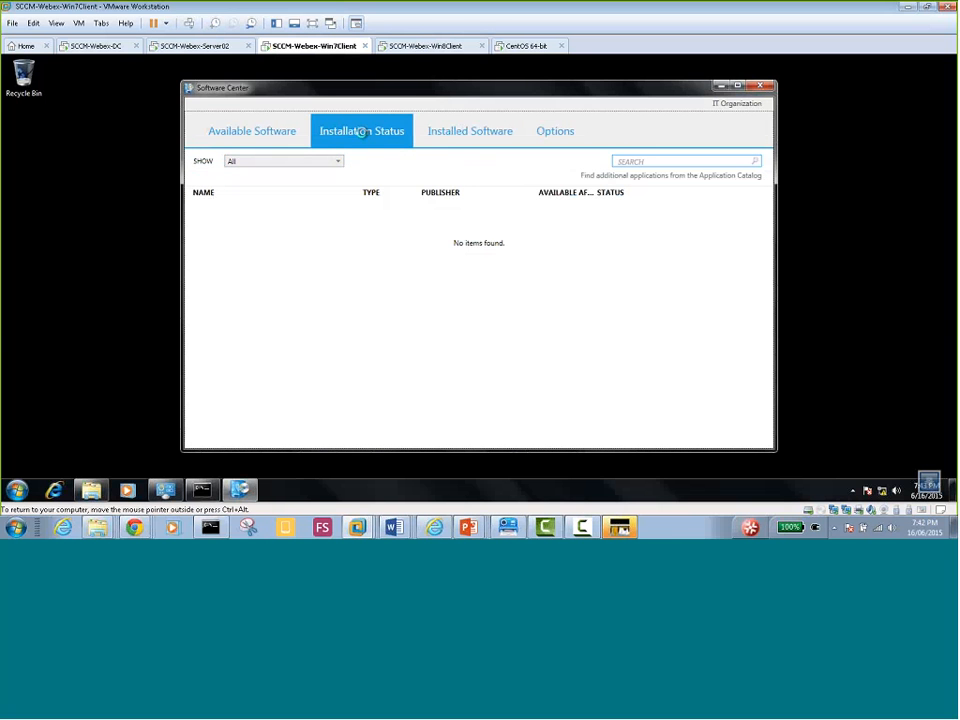
click(449, 137)
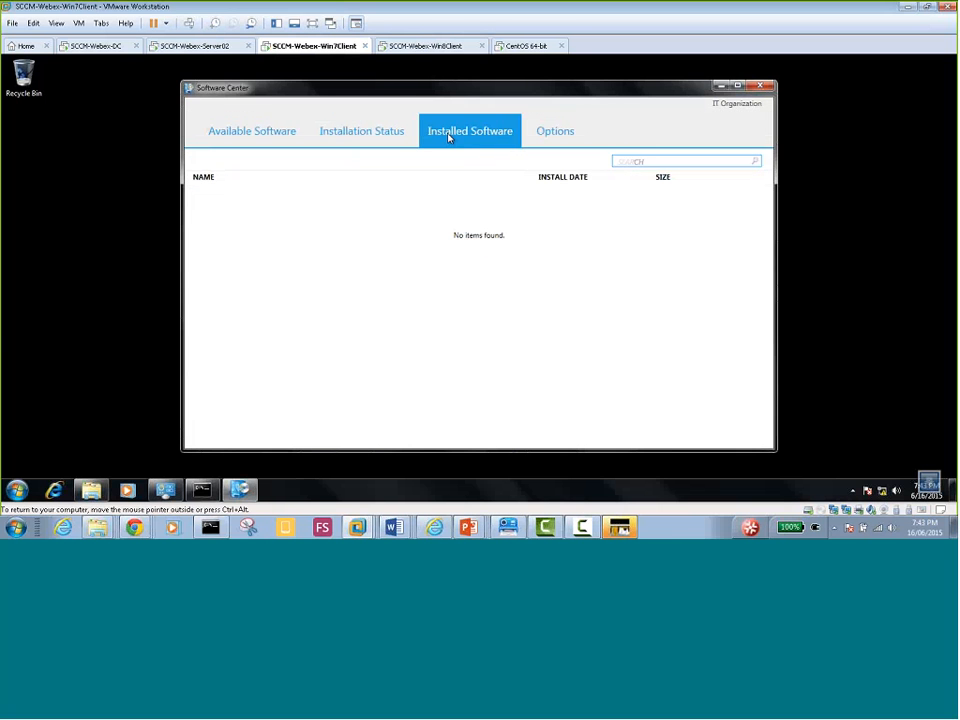
click(557, 135)
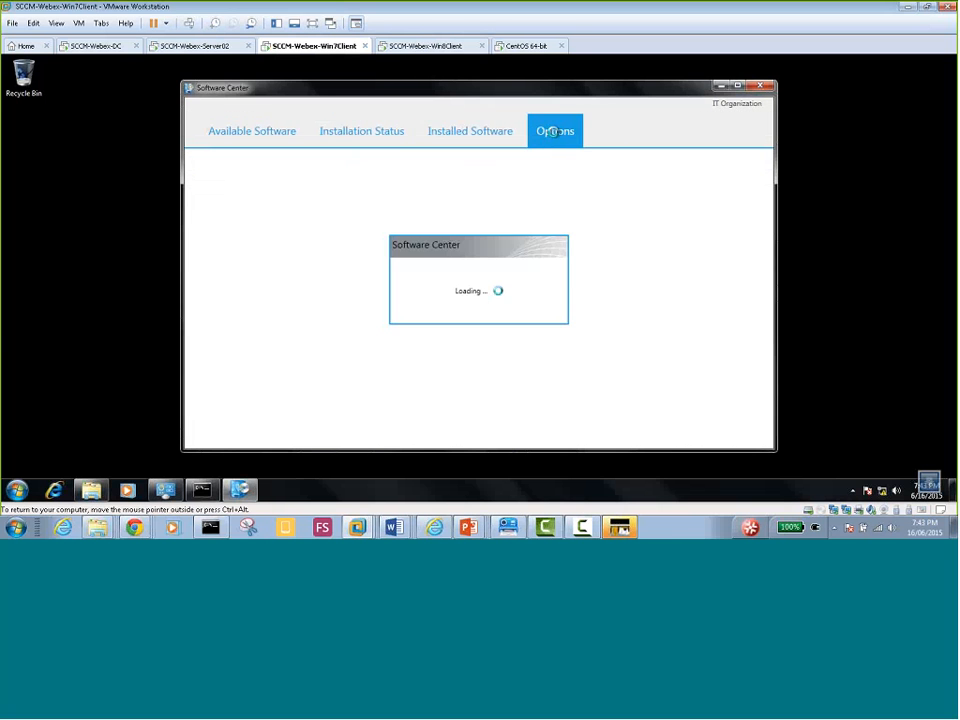
click(760, 86)
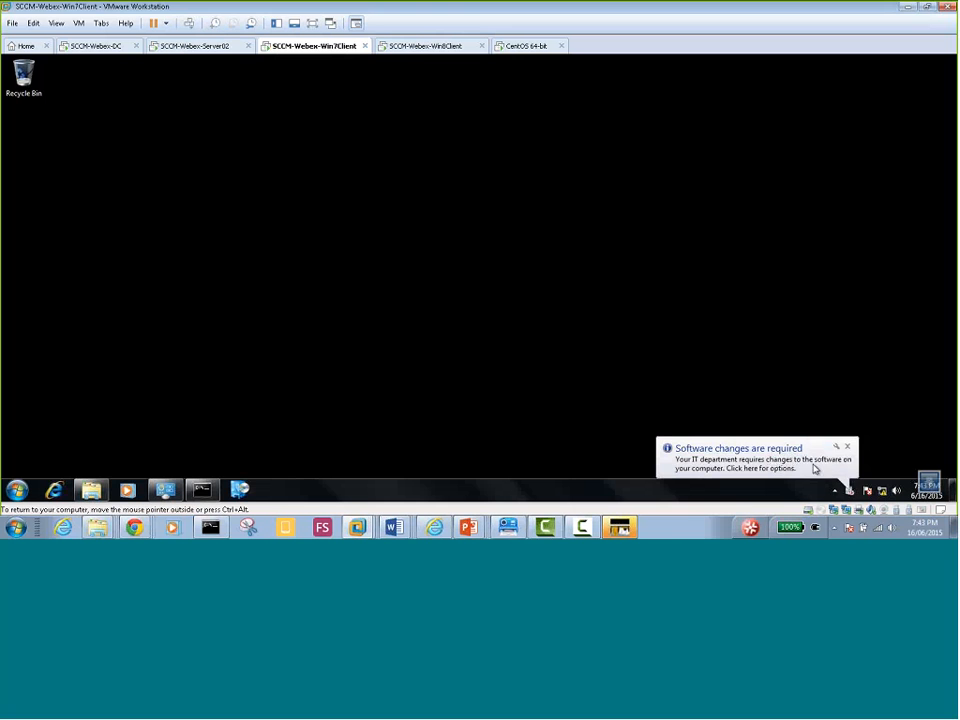
Open the 'Software changes are required' notice, confirm Foxit Reader is downloading, then minimize Software Center
click(775, 471)
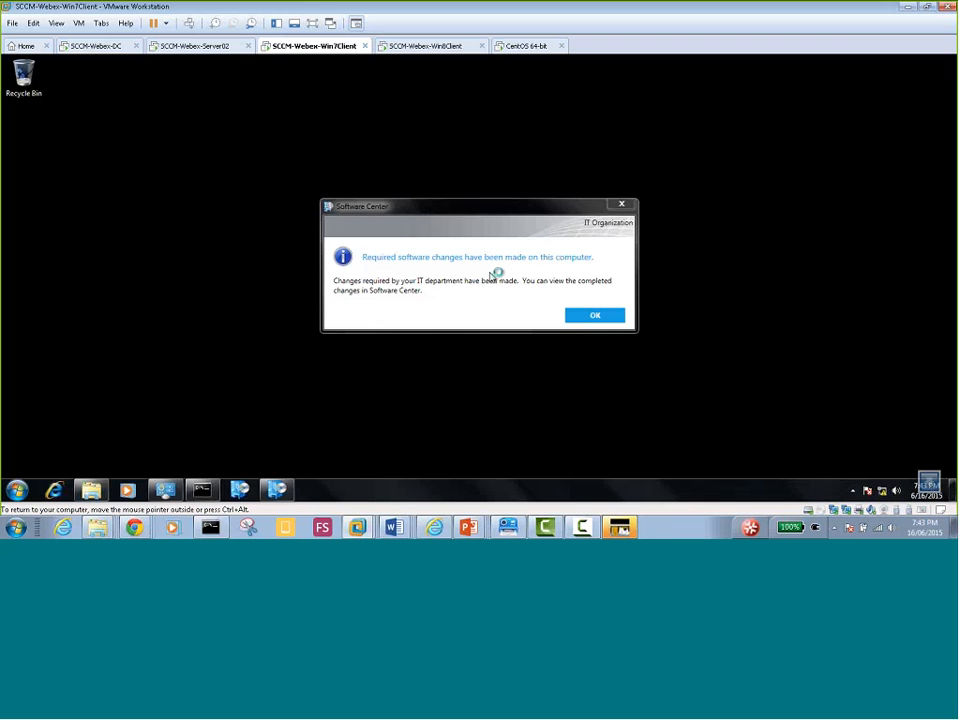
drag(435, 206, 237, 223)
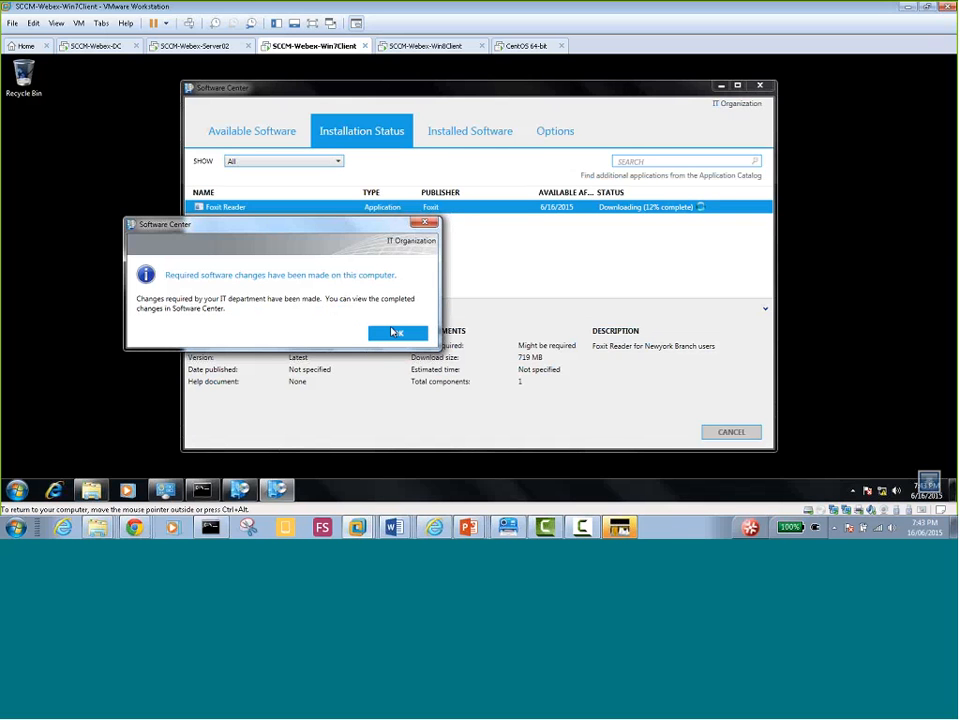
click(395, 332)
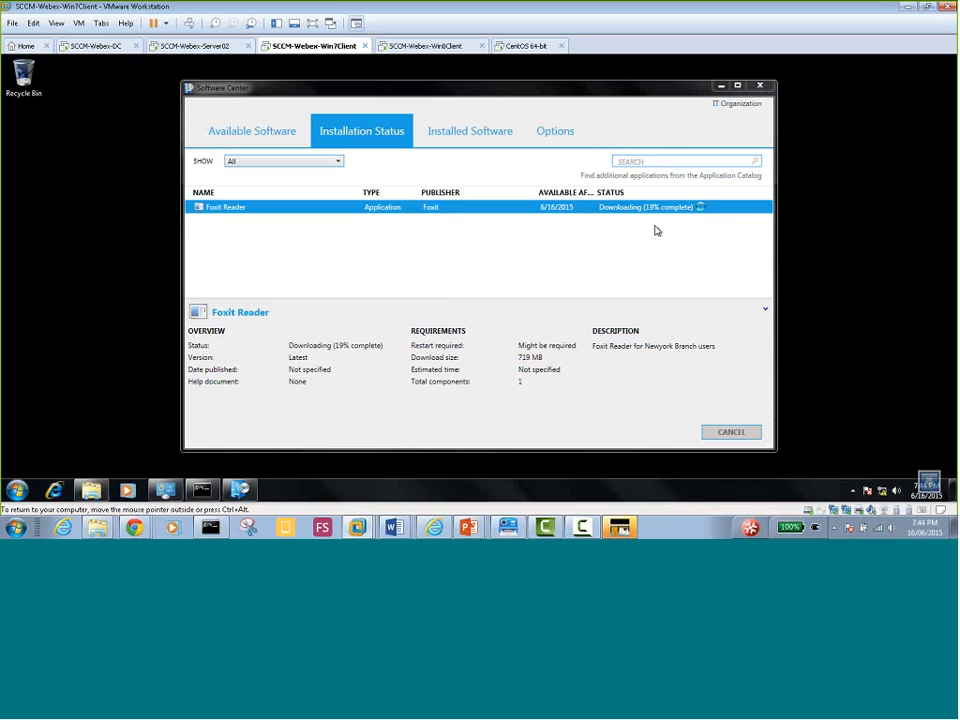
click(721, 87)
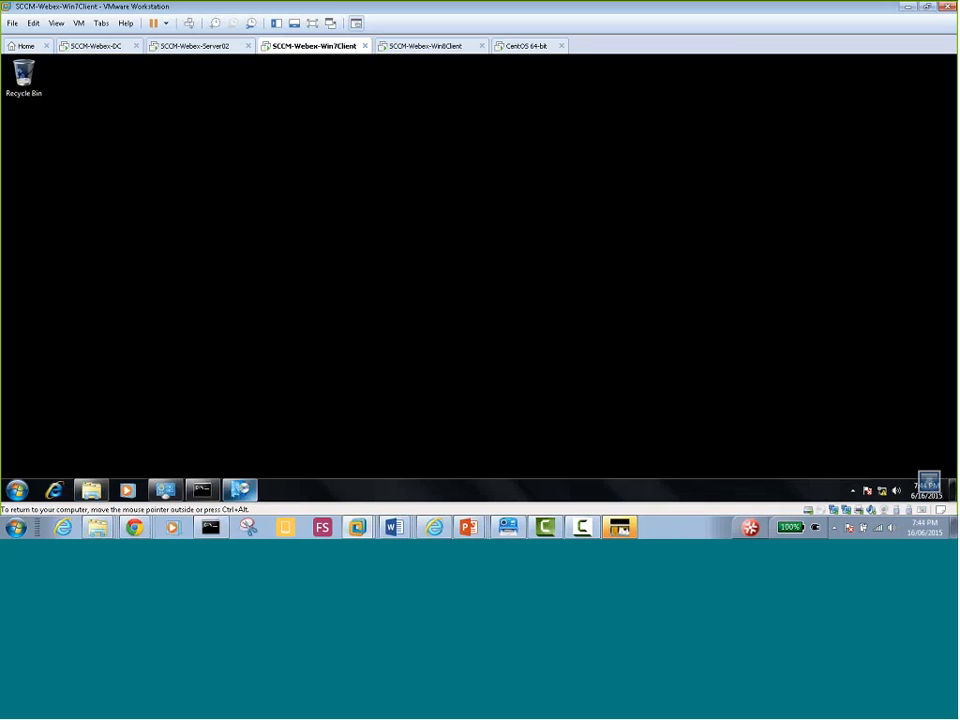
Unlock the SCCM-Webex-Win8Client VM with the Administrator password
click(411, 47)
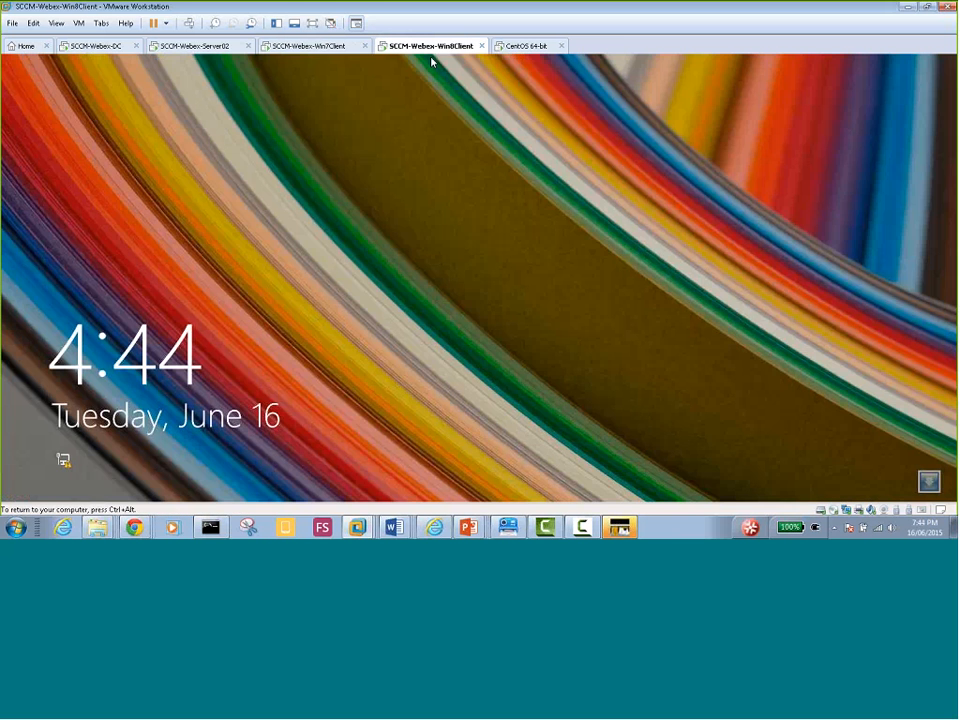
click(431, 90)
text(P@)
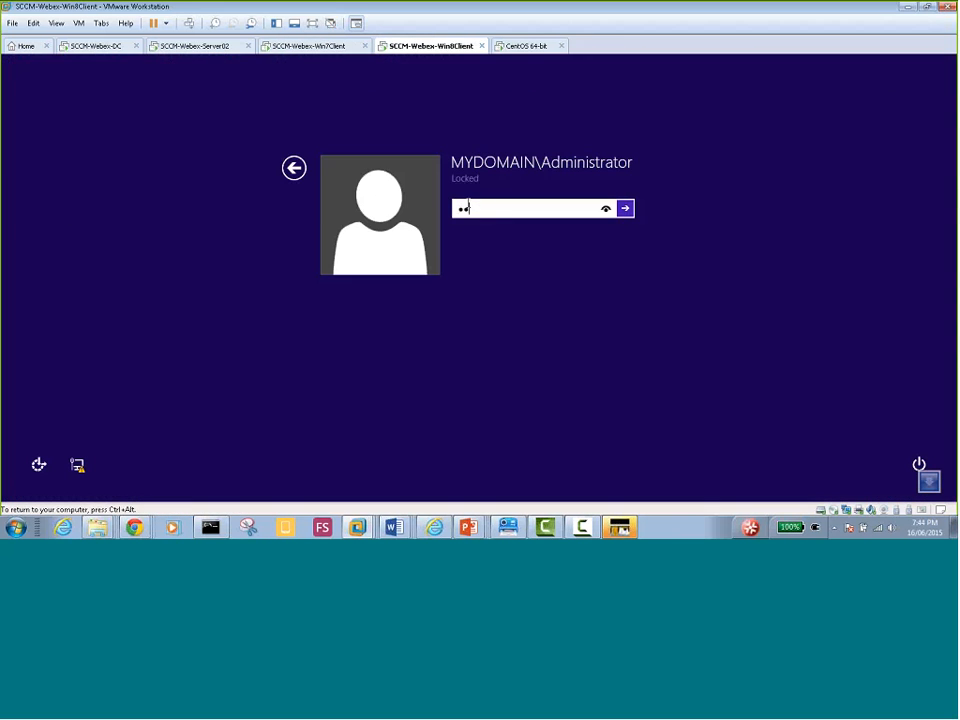
key(BackSpace)
text(@ssw0rd)
key(Return)
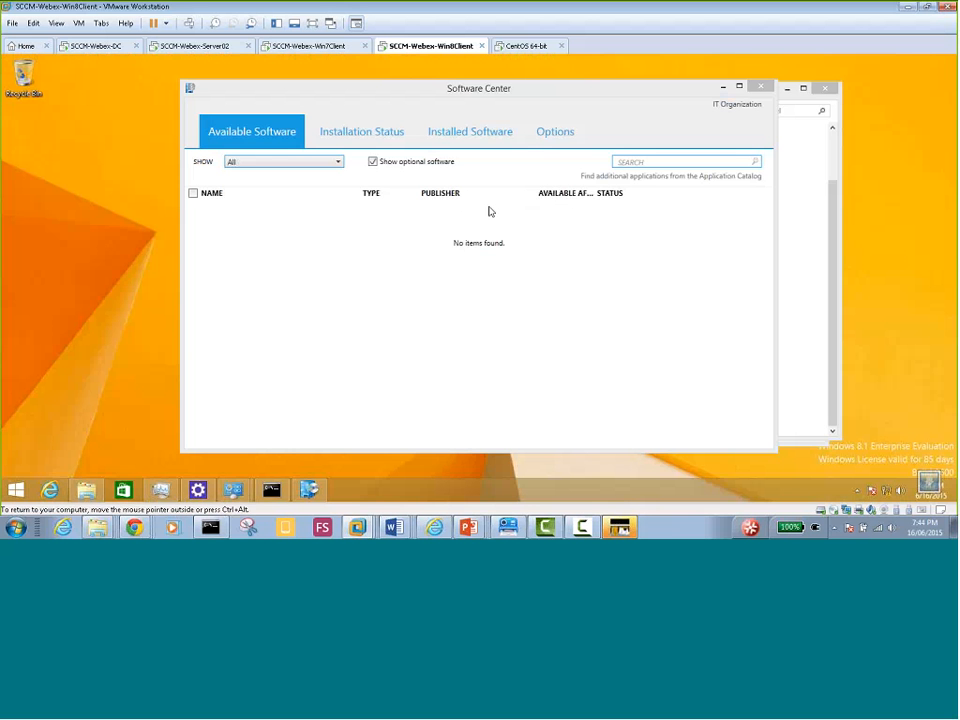
Close the Software Center, System and Security, Task Manager and Client folder windows
click(763, 88)
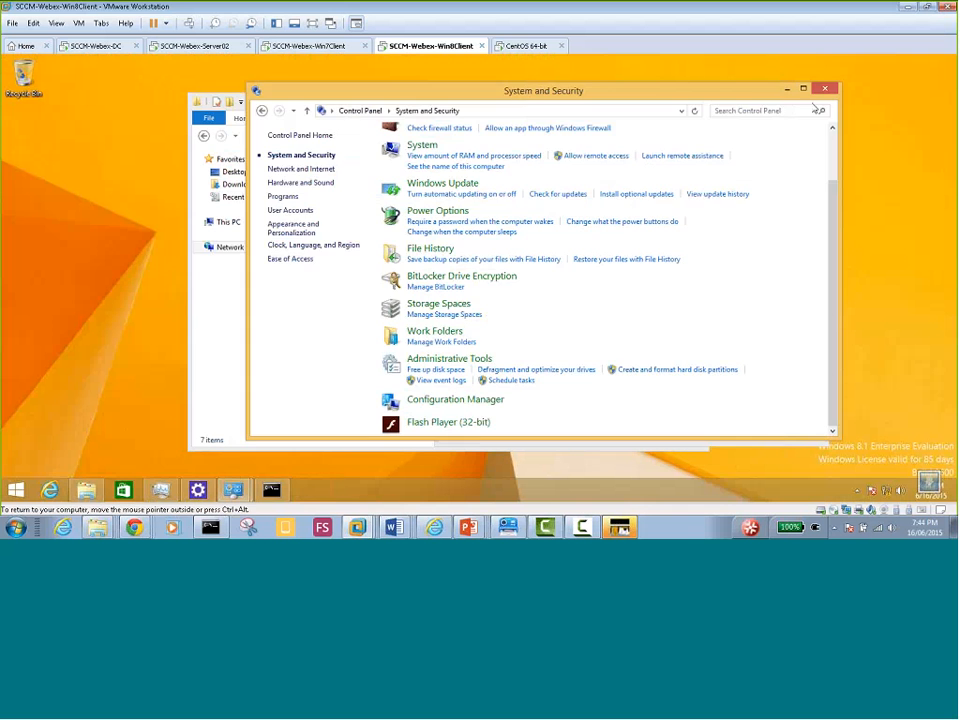
click(799, 88)
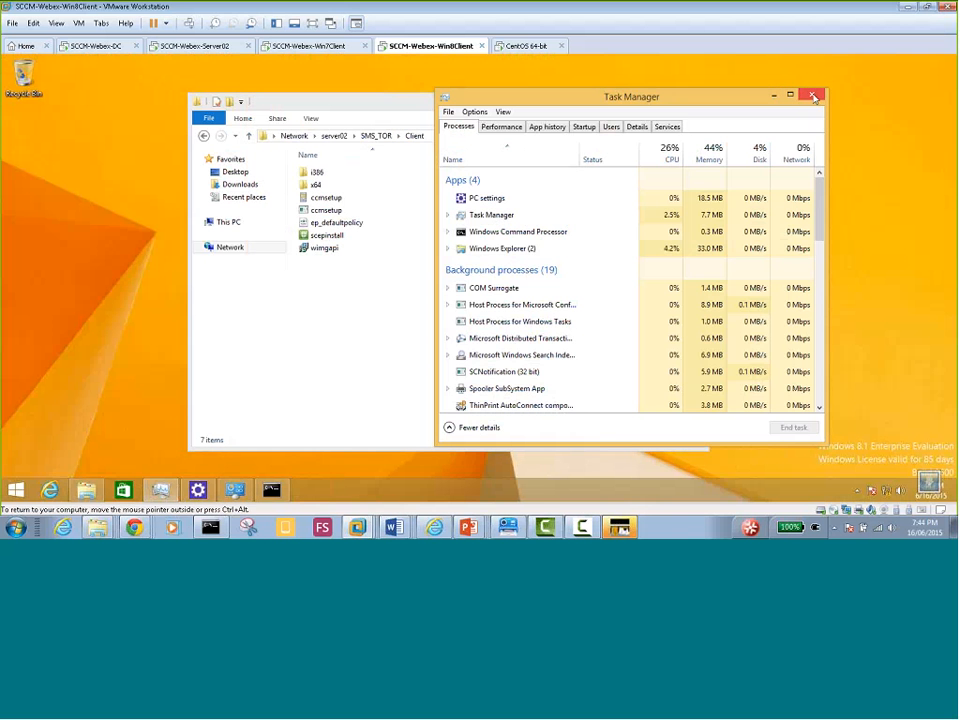
click(811, 94)
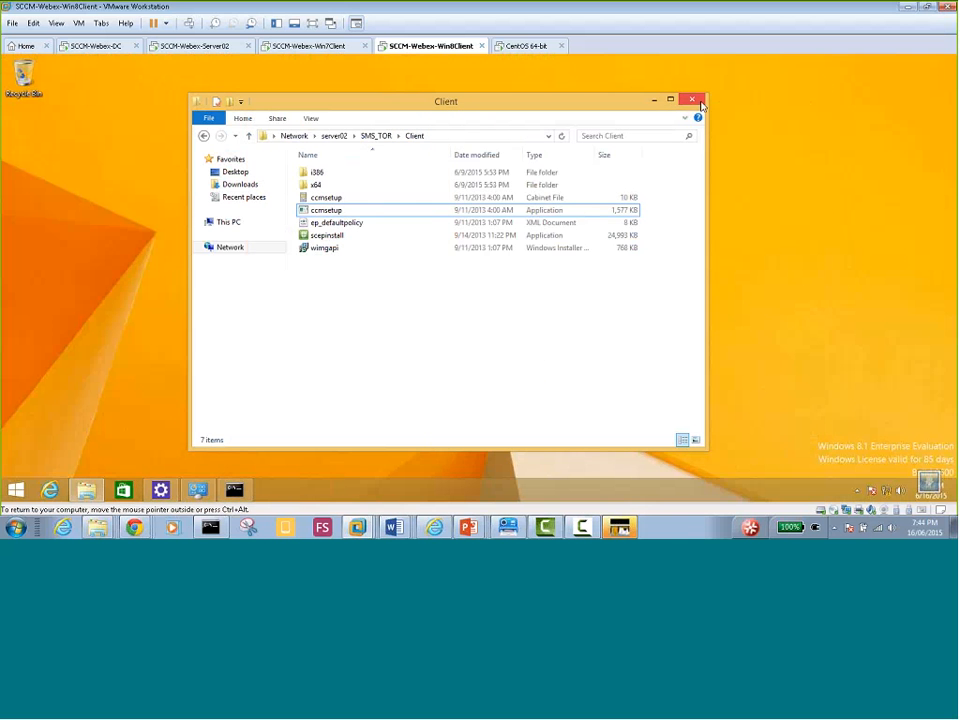
click(692, 99)
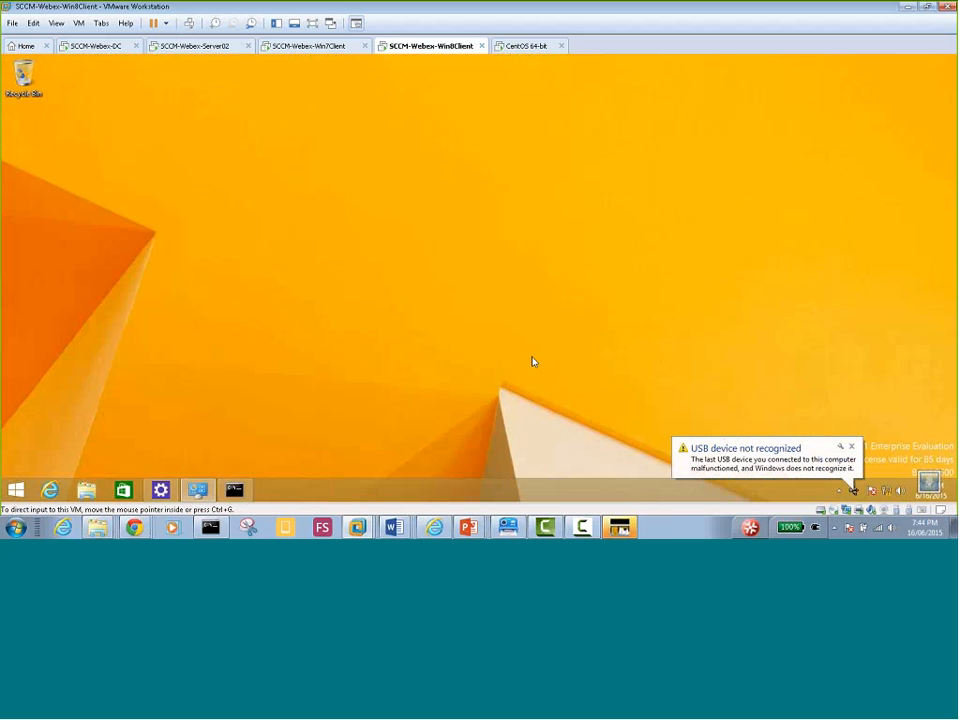
On Server02, give Chrome the comment 'Only for the London branch users', publisher Google, version Latest
click(181, 47)
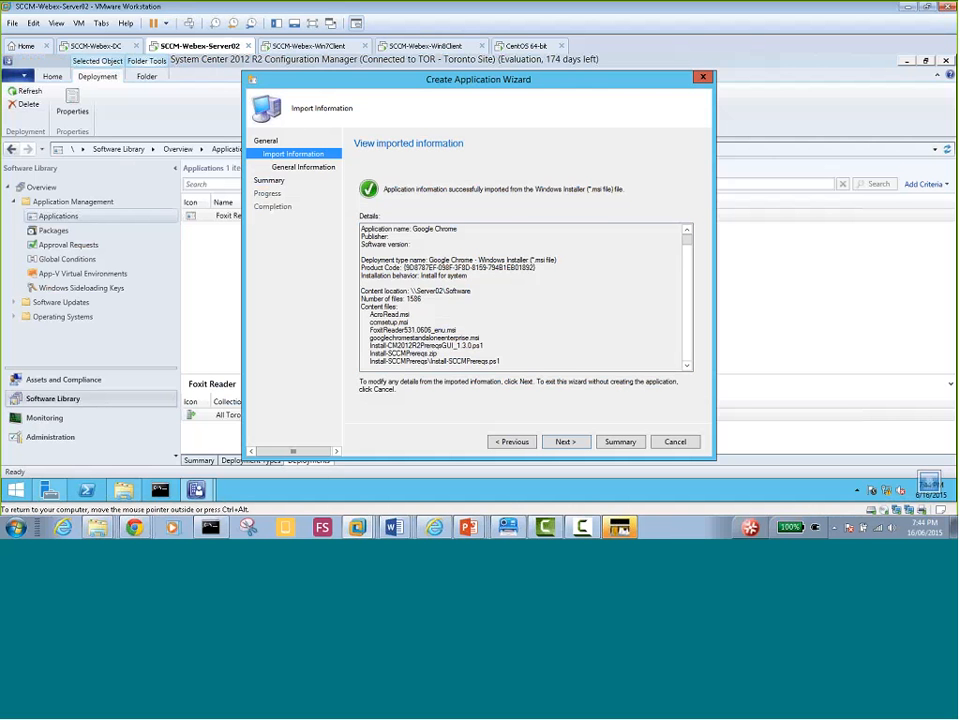
click(566, 442)
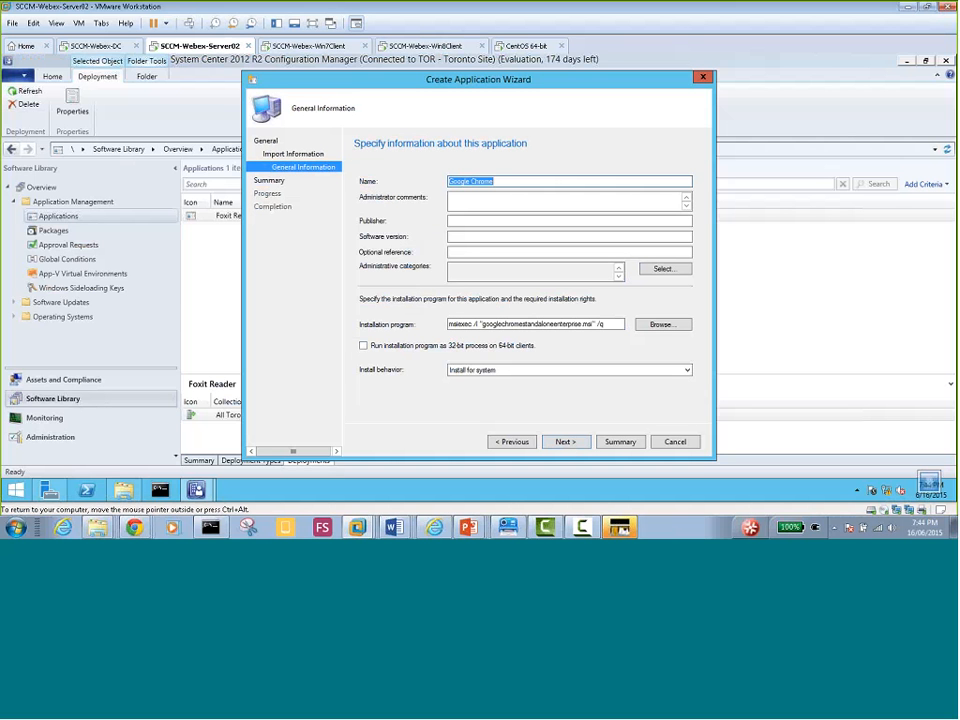
click(487, 201)
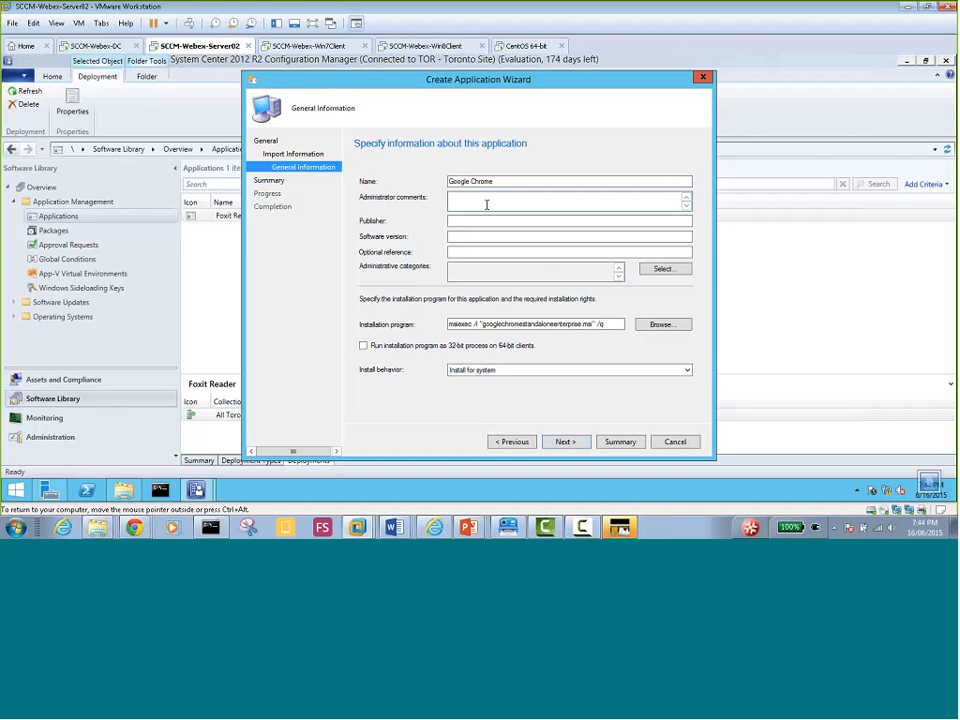
text(Only for the London branch users)
click(511, 220)
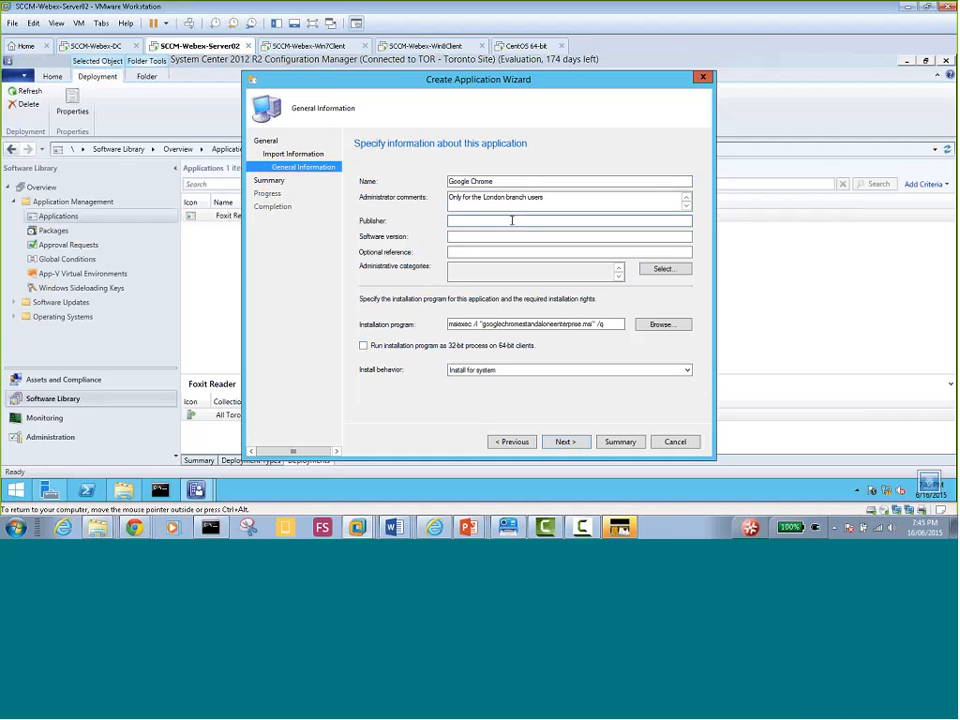
text(Google)
key(Tab)
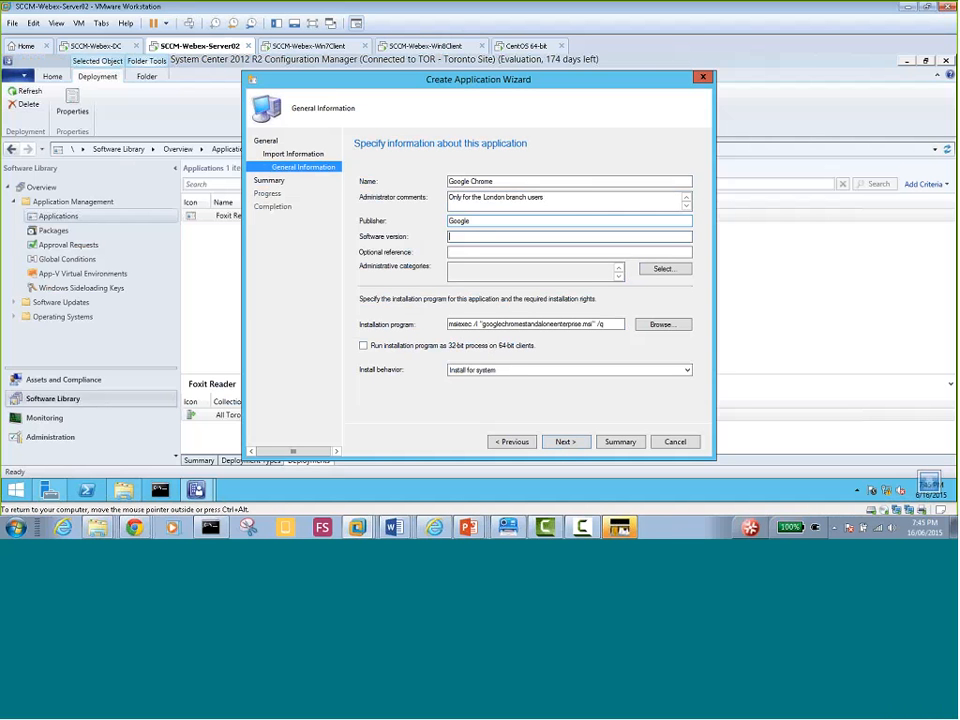
text(Latest)
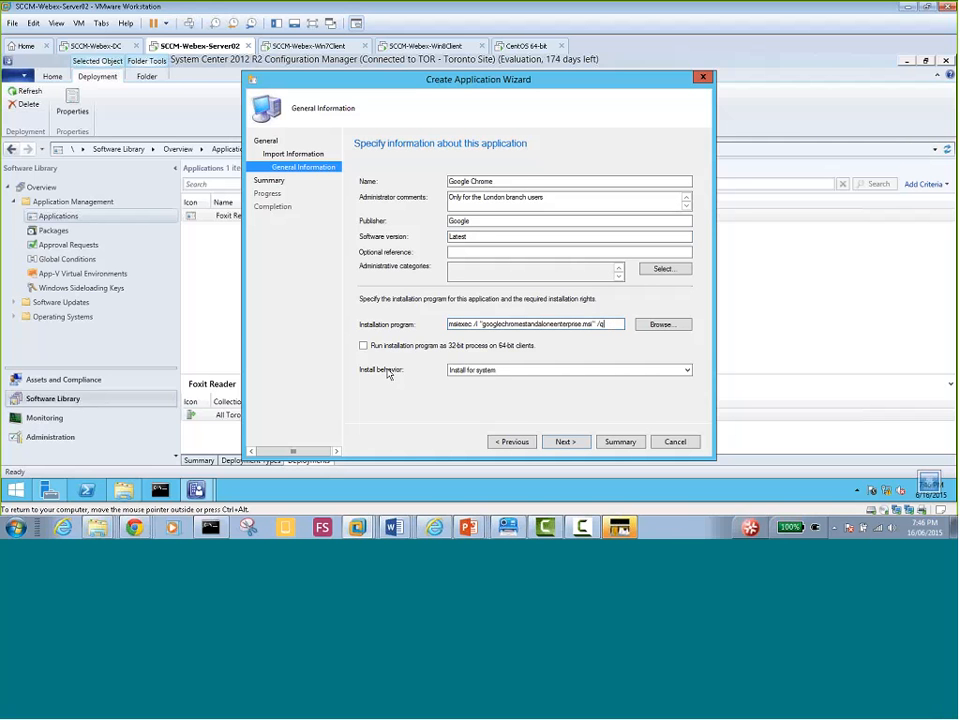
Enable 'Run installation program as 32-bit process on 64-bit clients', then proceed to the Summary page
click(364, 346)
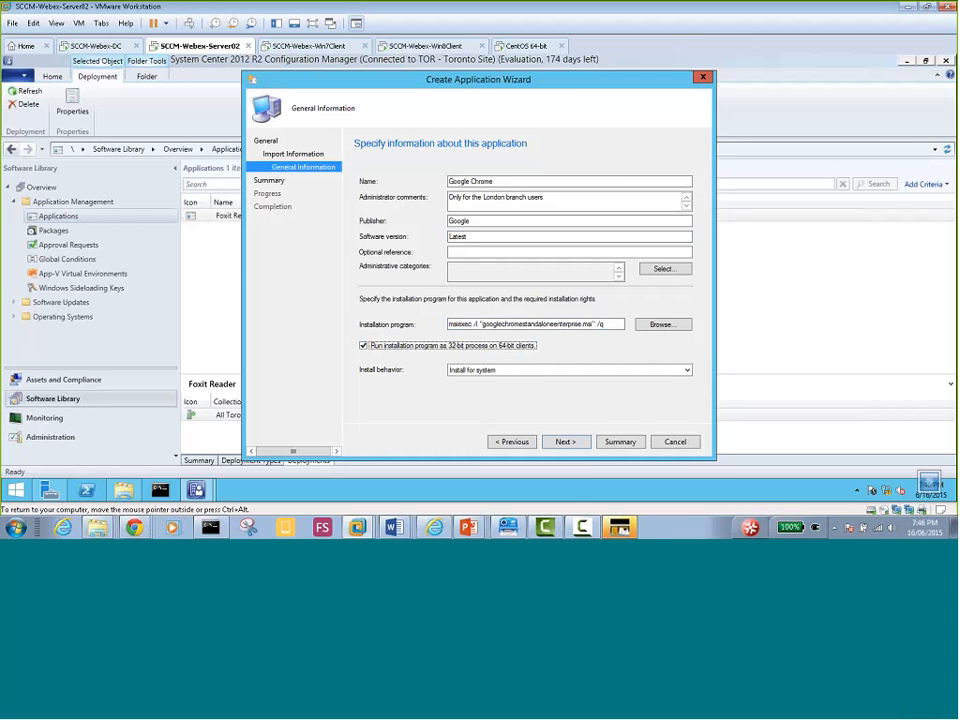
click(487, 374)
click(566, 442)
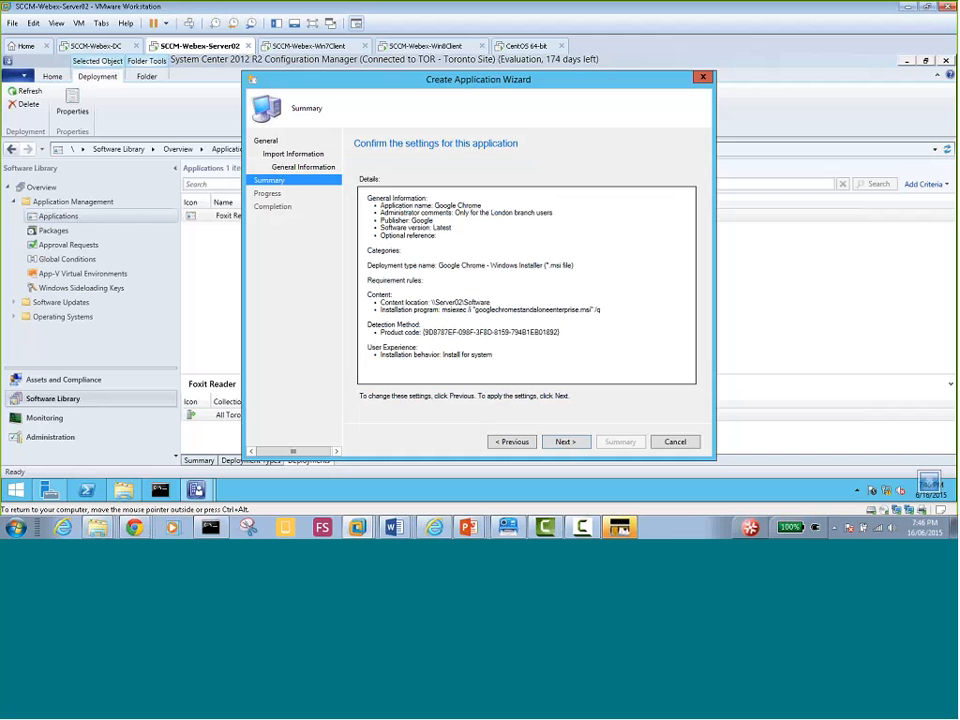
Create the Google Chrome application from the Summary page and close the completed wizard
click(565, 443)
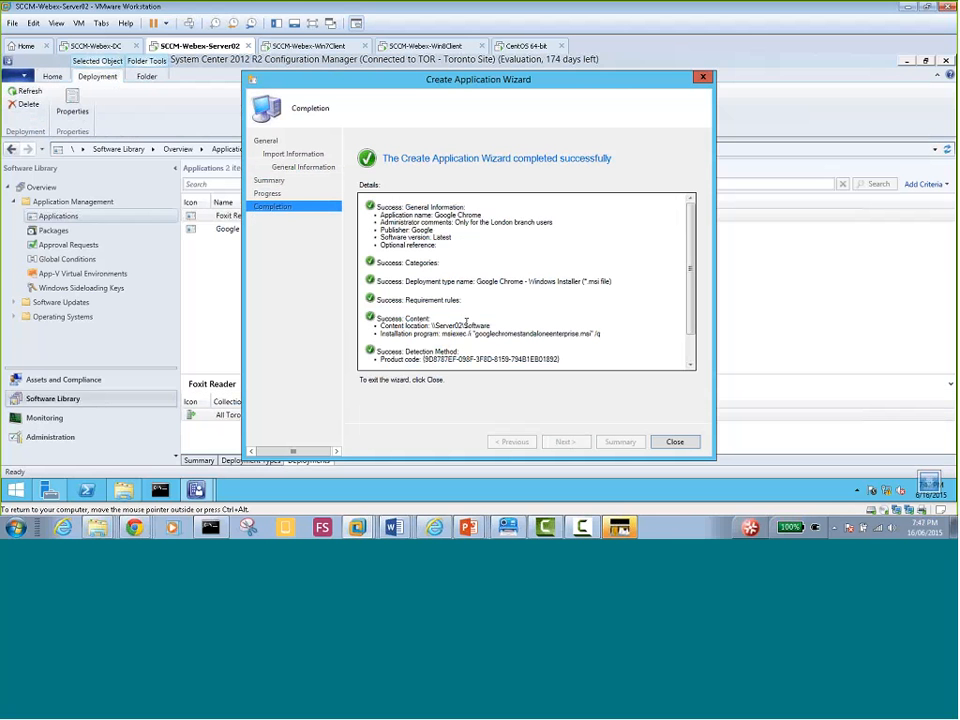
click(675, 442)
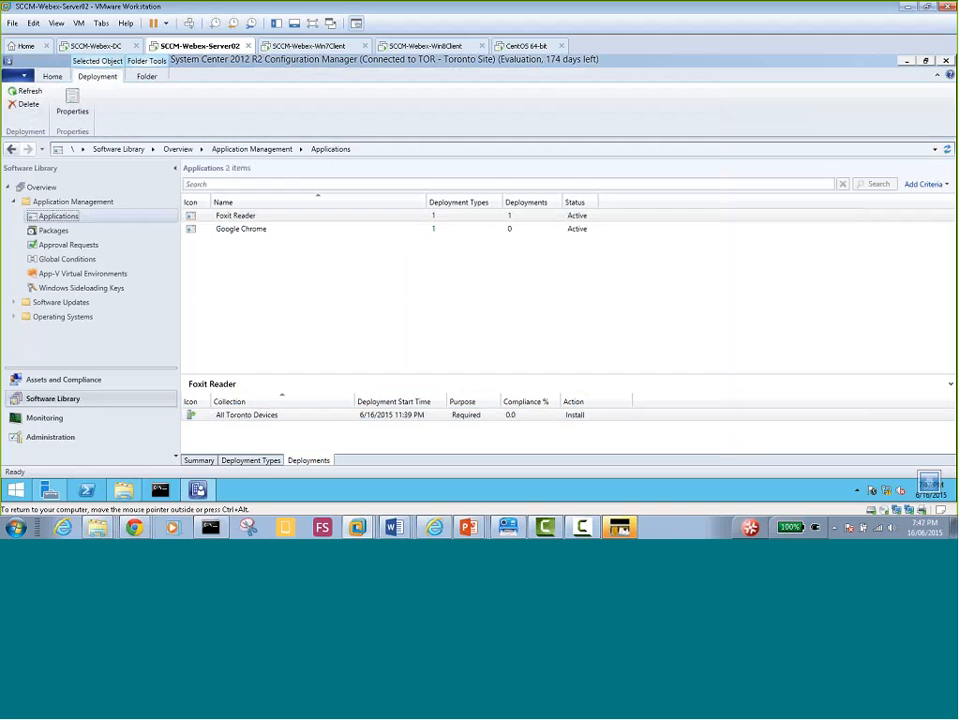
Choose Deploy from Google Chrome's context menu in the Applications list
click(250, 230)
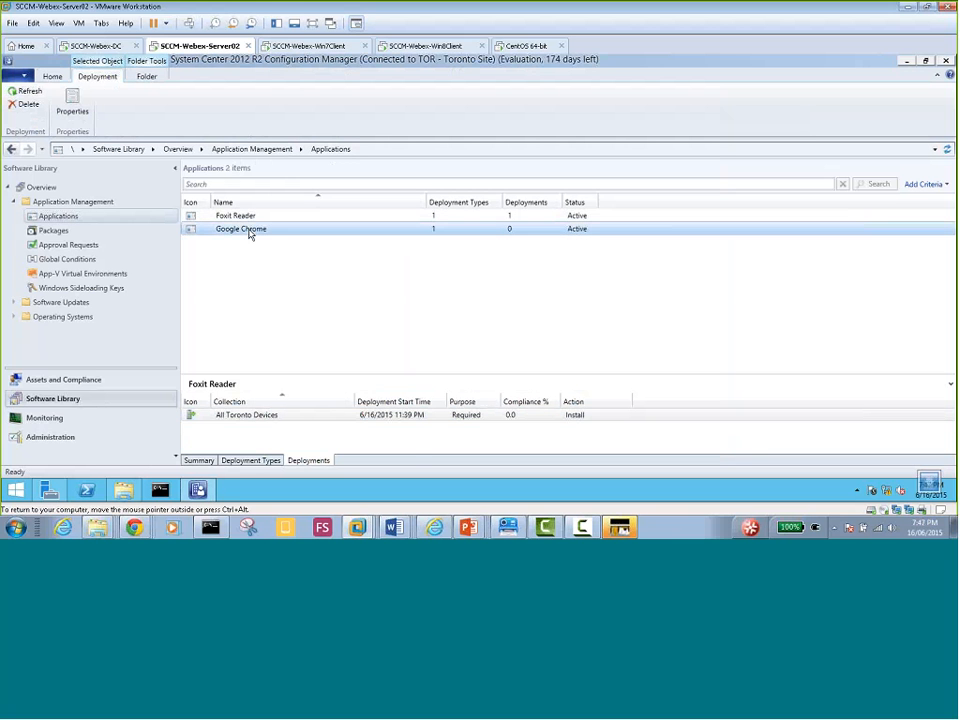
right_click(250, 232)
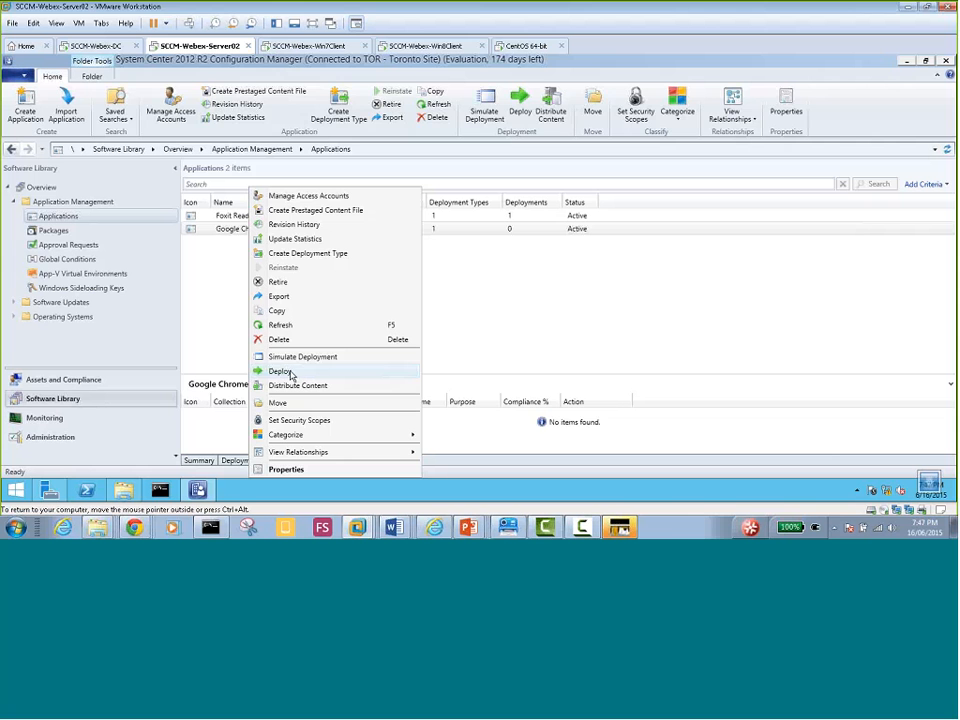
click(227, 272)
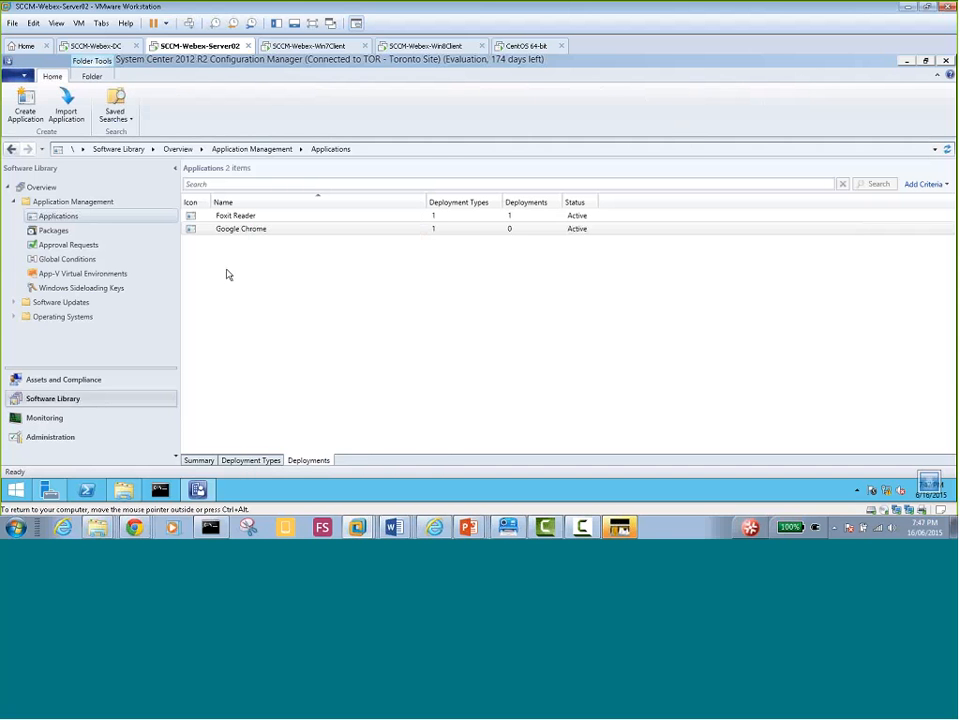
click(261, 236)
right_click(255, 236)
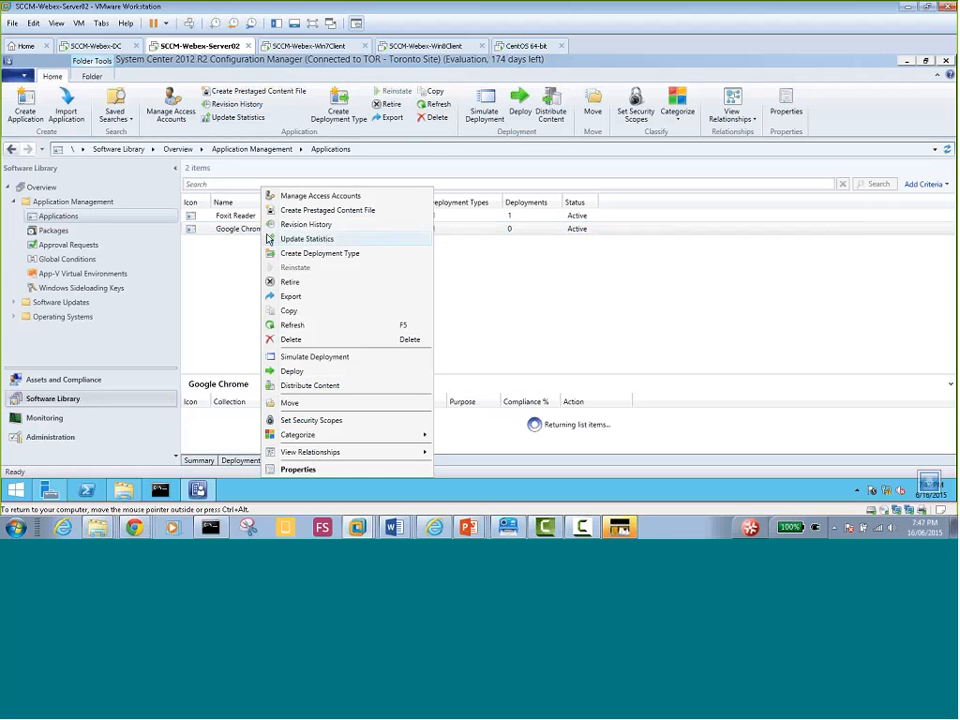
click(242, 231)
right_click(248, 235)
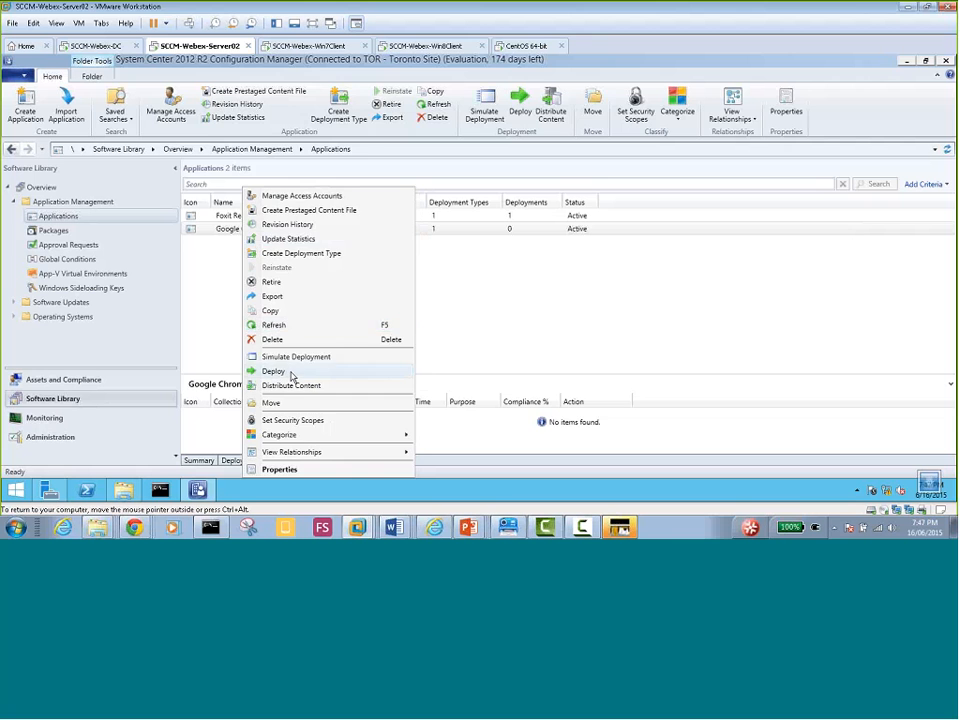
click(291, 375)
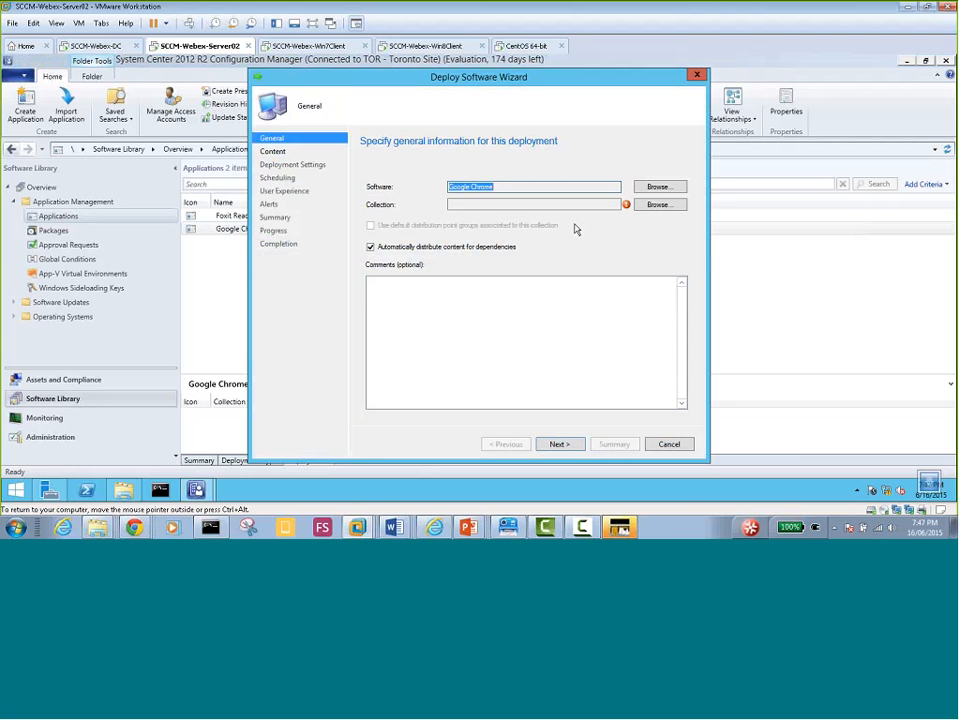
Select Device Collections > All Systems as the Chrome deployment's target collection
click(658, 205)
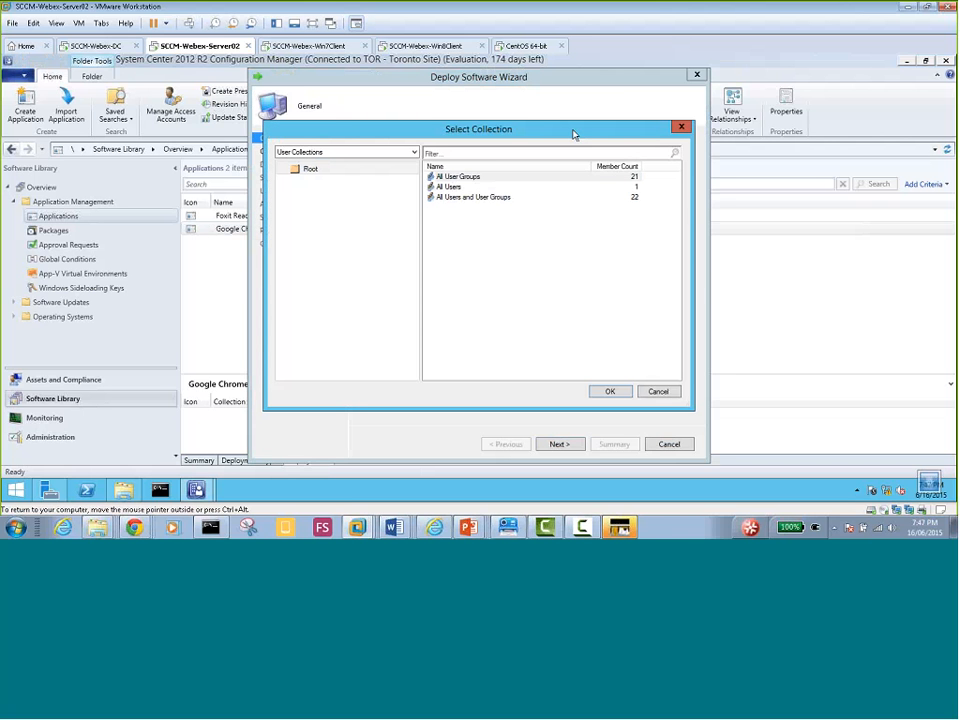
click(407, 155)
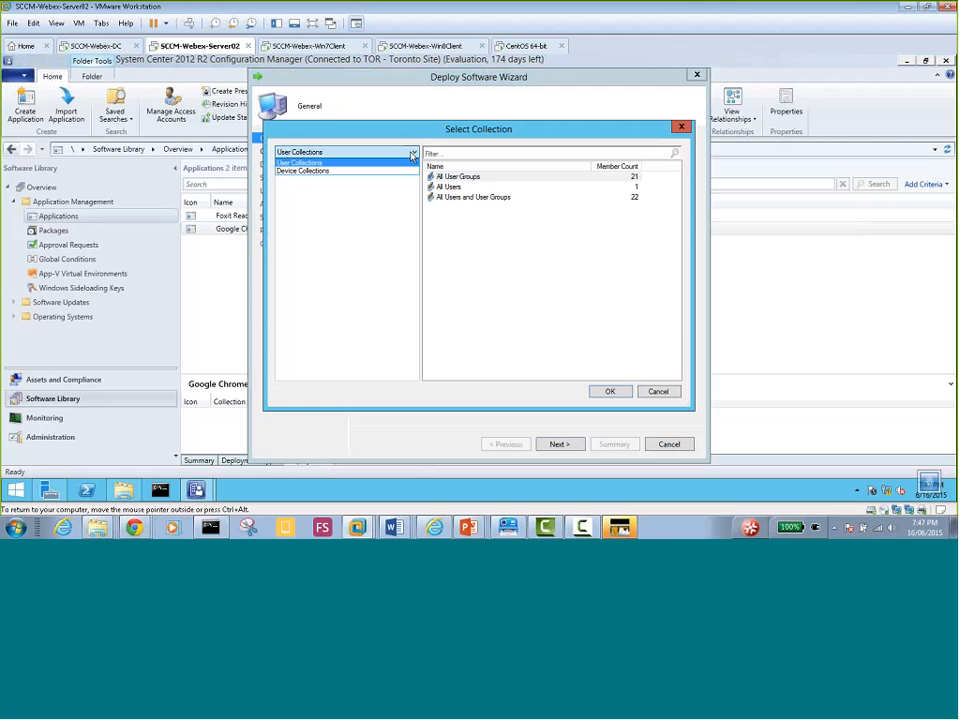
click(397, 174)
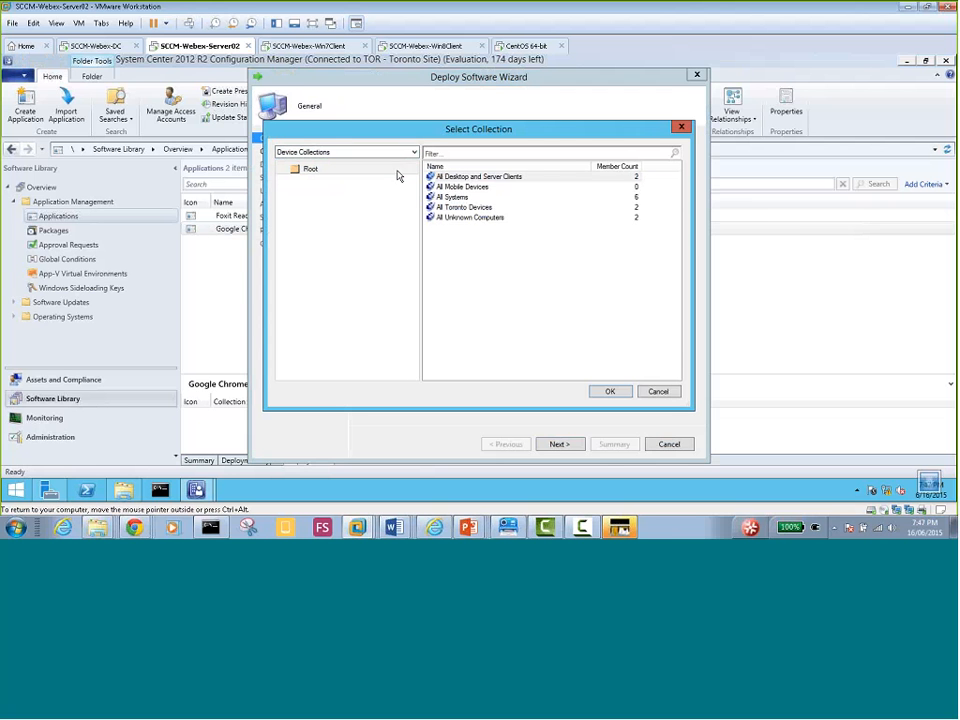
click(463, 198)
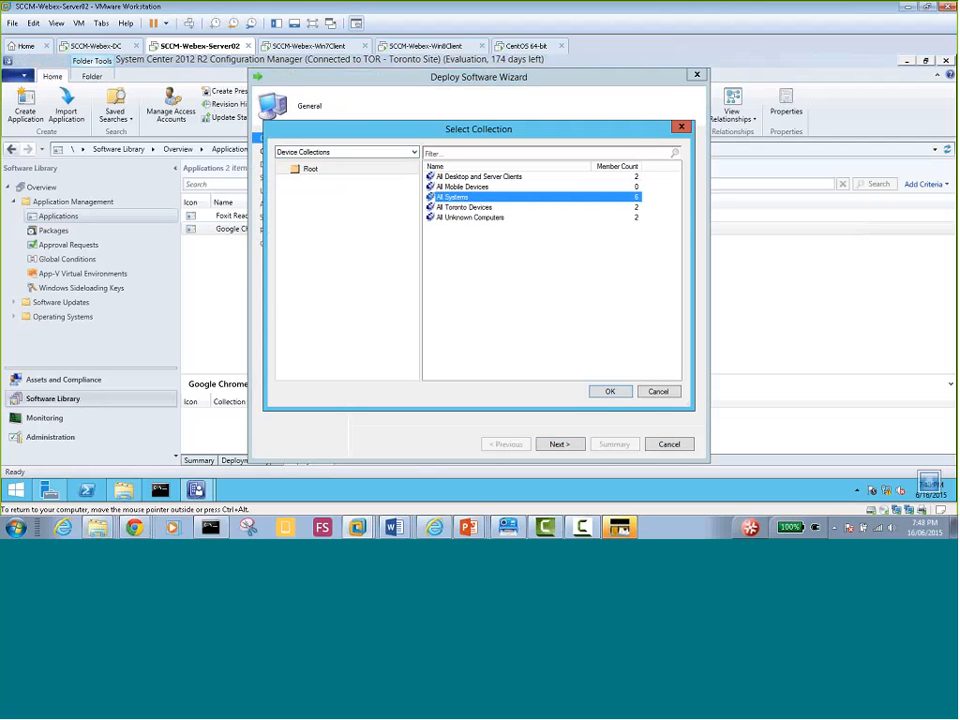
click(612, 393)
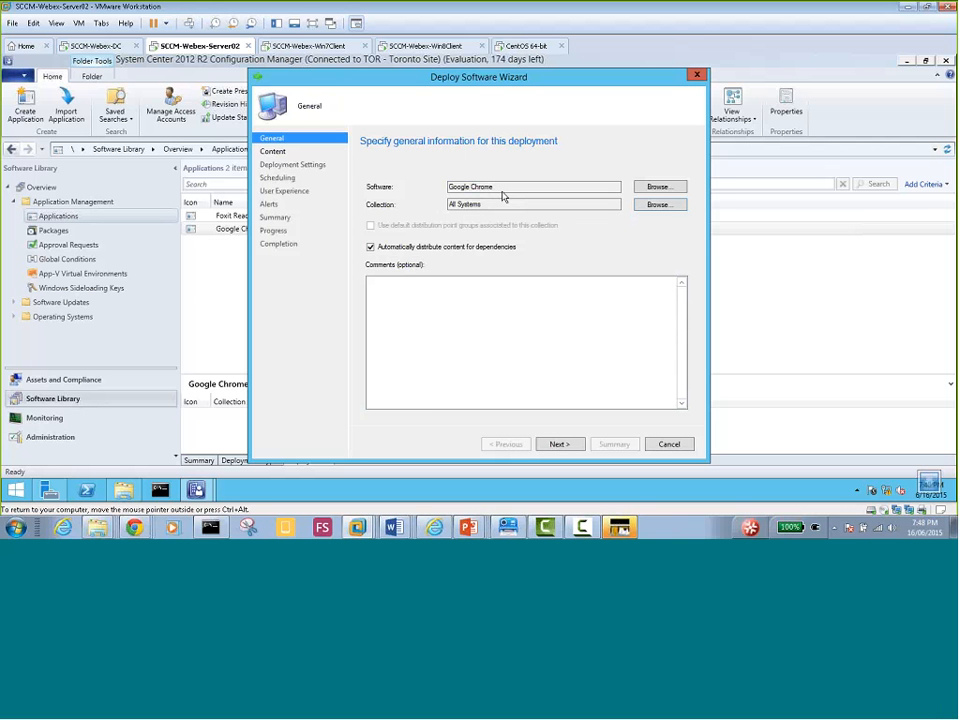
Add distribution point SERVER02.MYDOMAIN.LOCAL on the Content page and continue to Deployment Settings
click(559, 444)
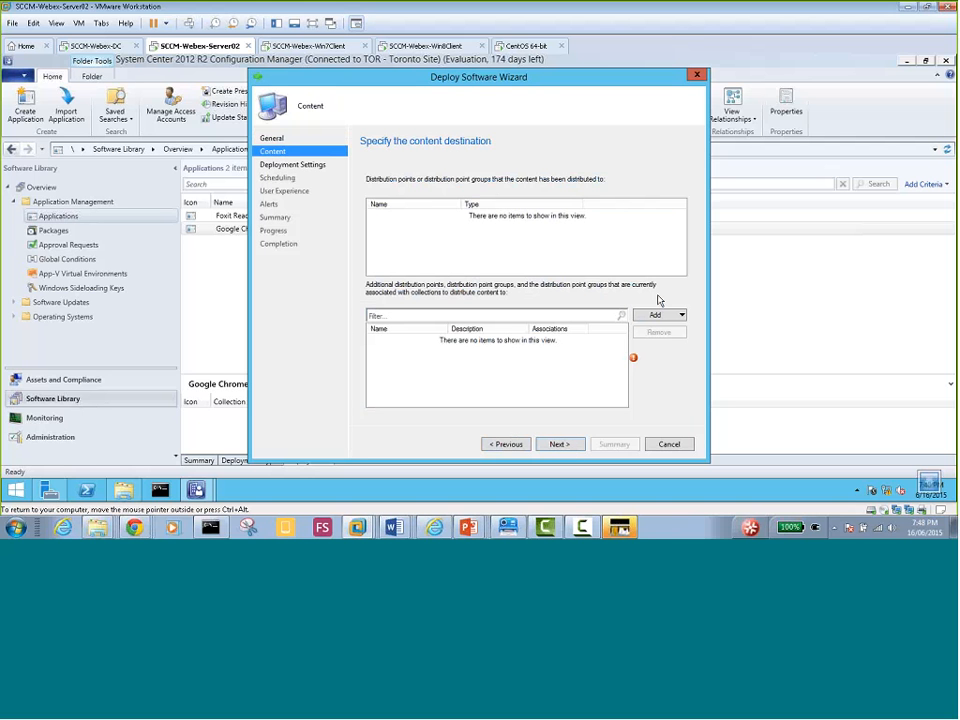
click(681, 316)
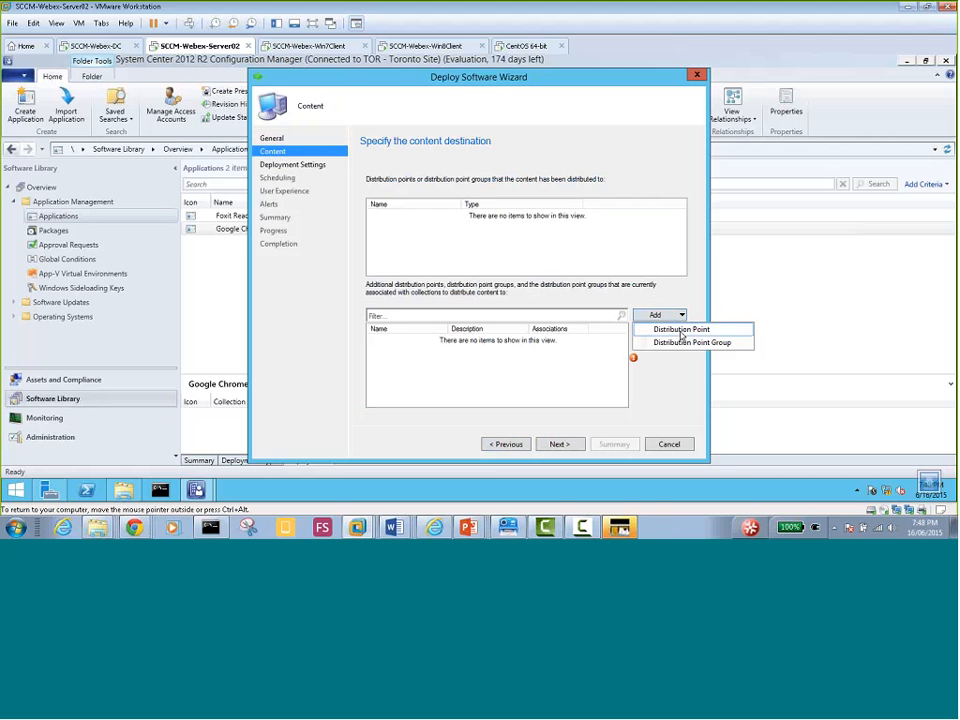
click(682, 331)
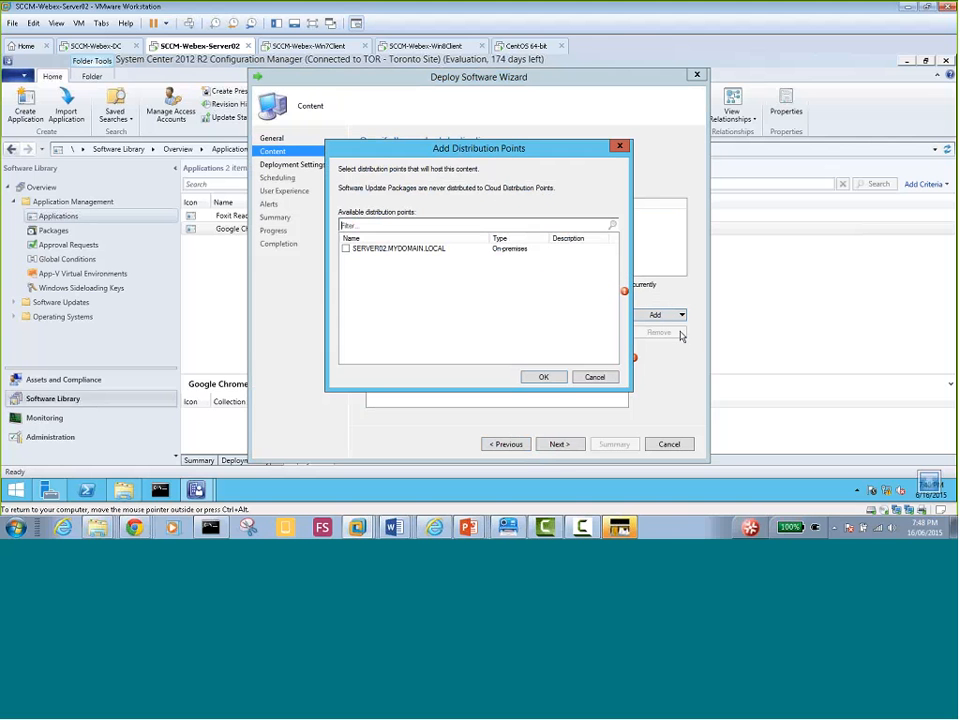
click(346, 249)
click(543, 377)
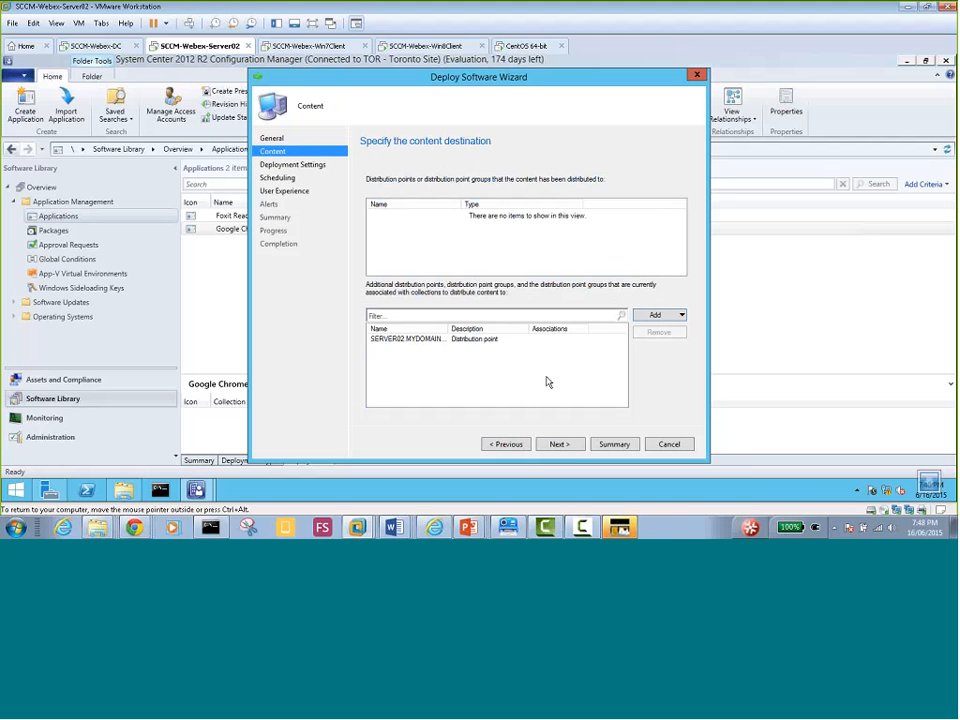
click(558, 444)
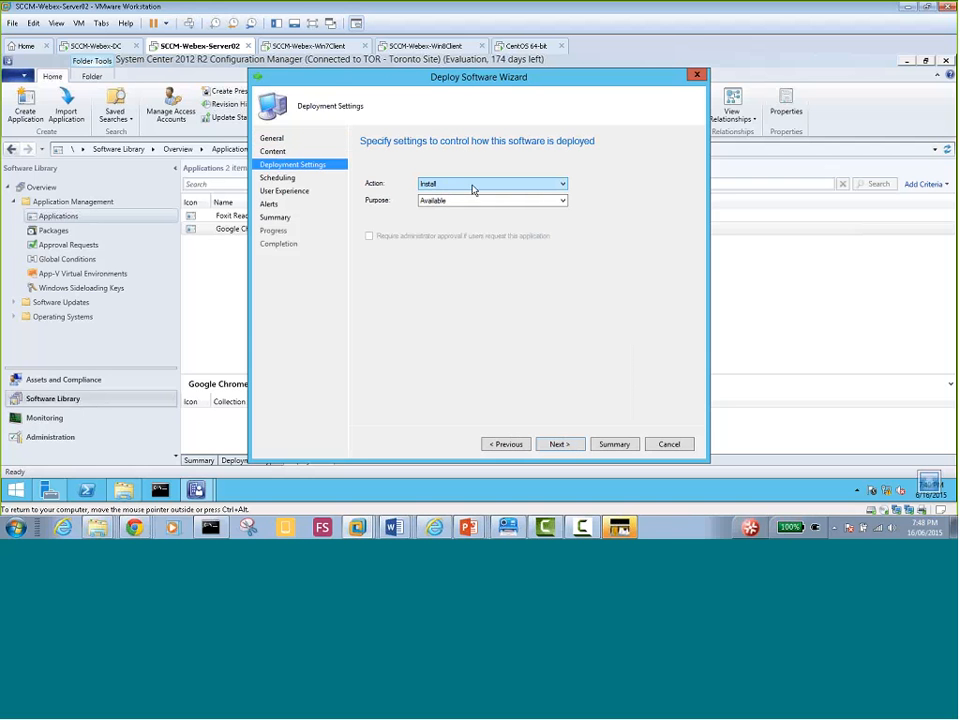
Set the Chrome deployment purpose to Required, then switch to the SCCM-Webex-Win7Client VM
click(561, 200)
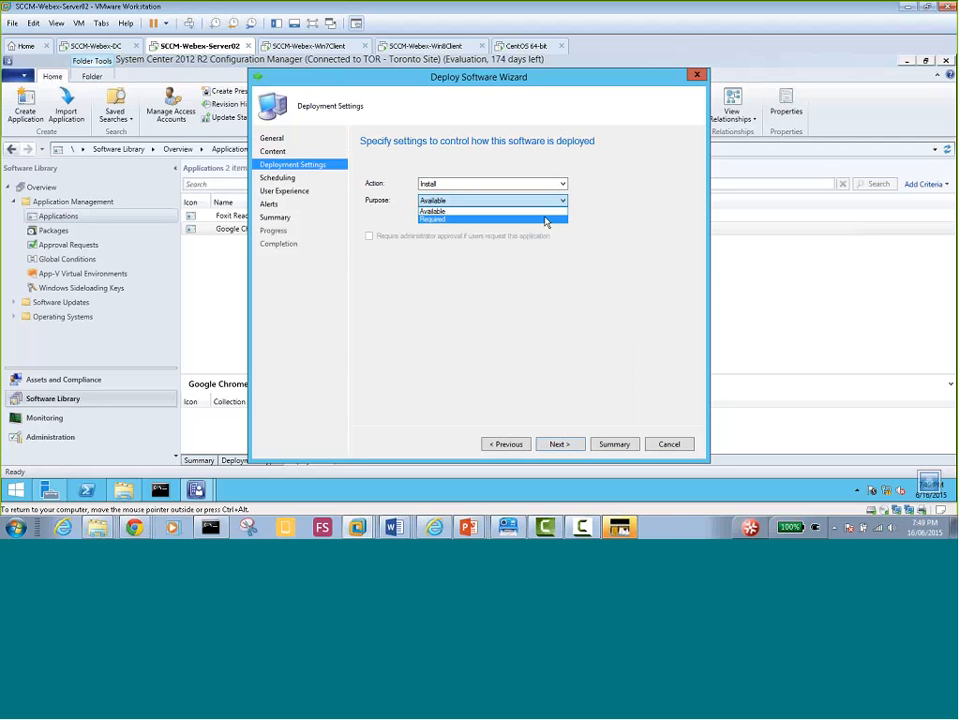
click(545, 221)
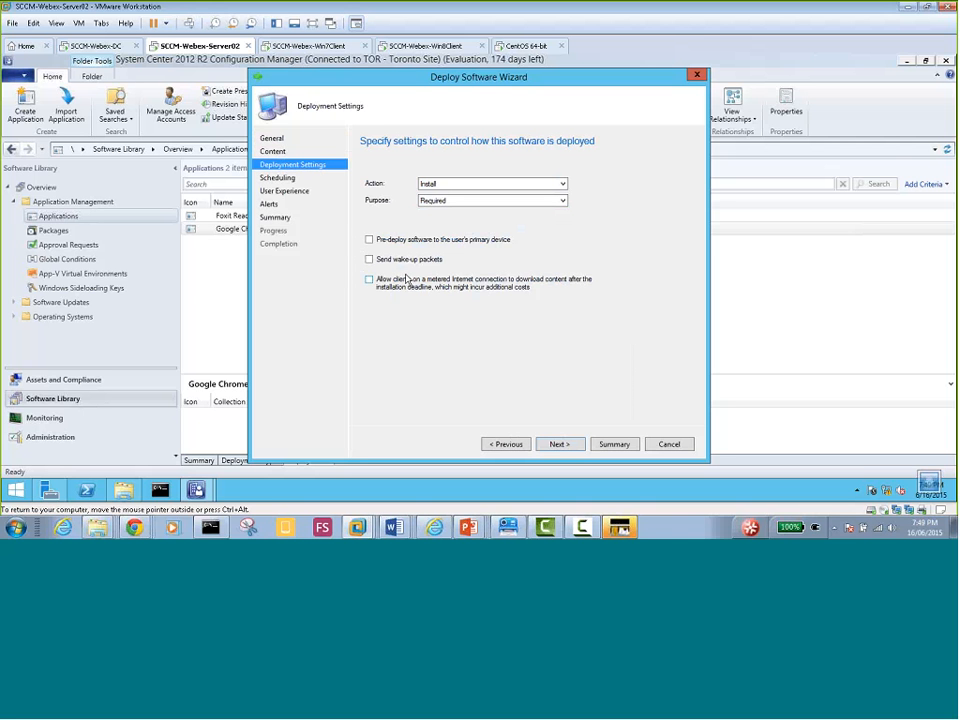
click(561, 200)
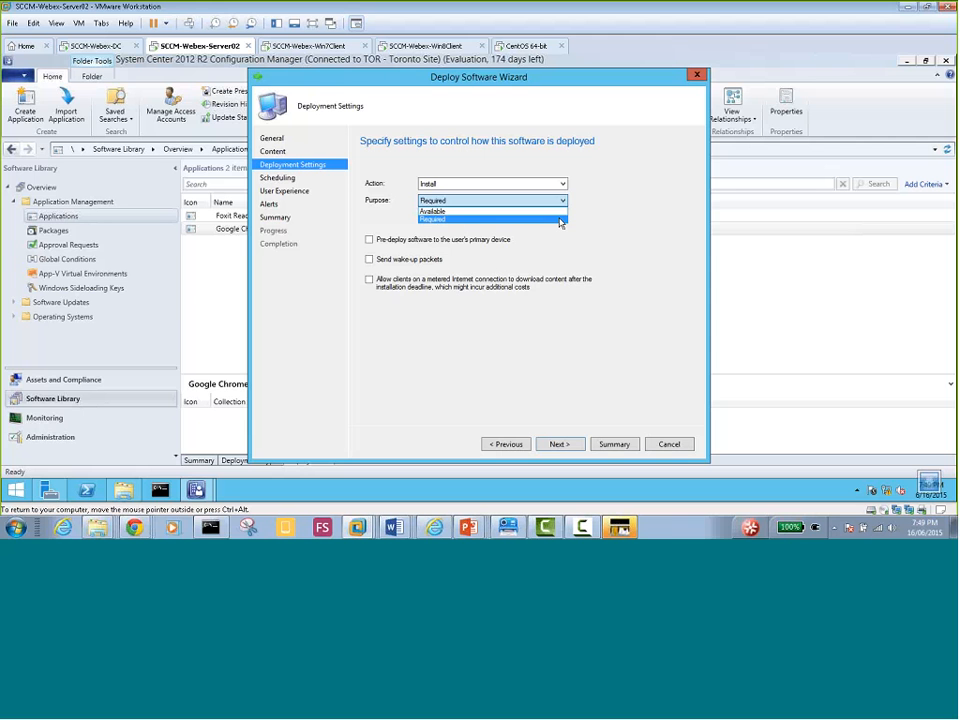
click(561, 221)
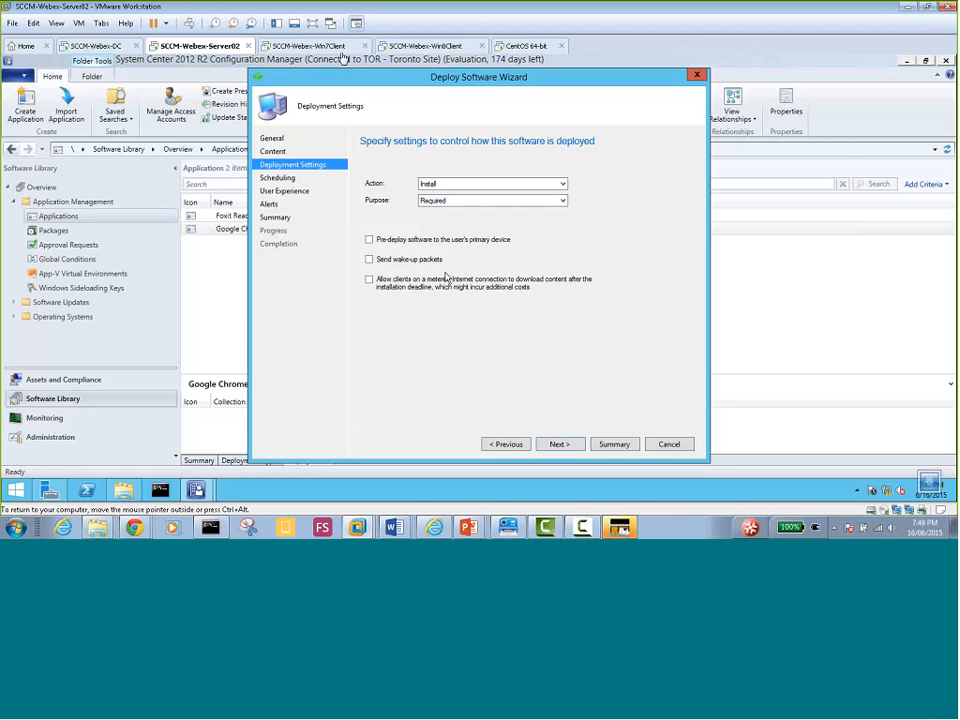
click(319, 47)
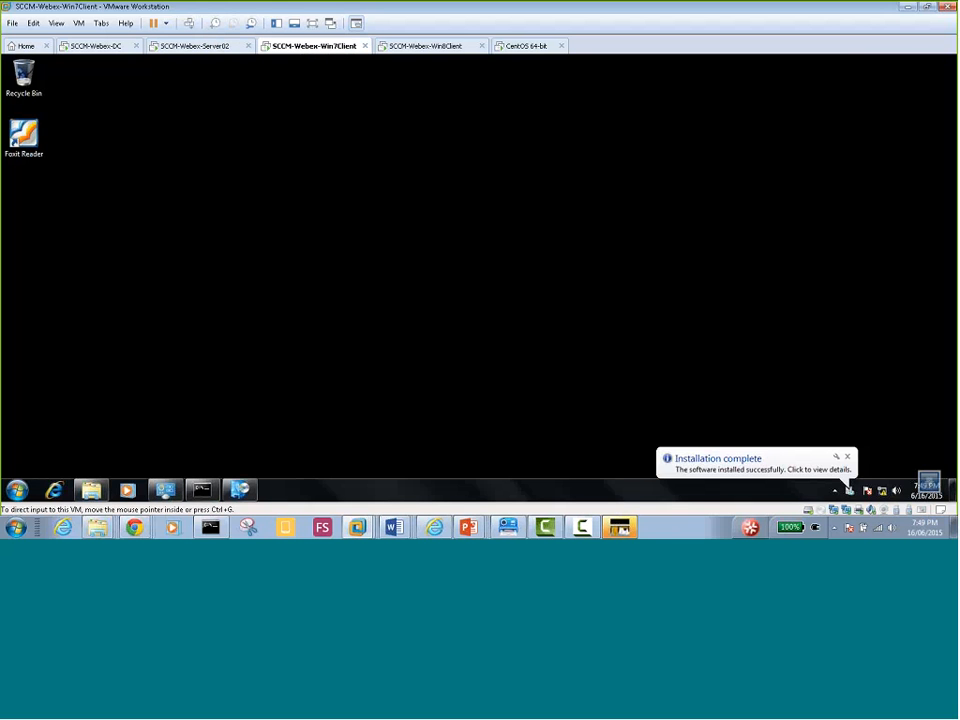
Open the Win7 client's Installation Status showing Foxit Reader installed, then check the Start menu
click(750, 462)
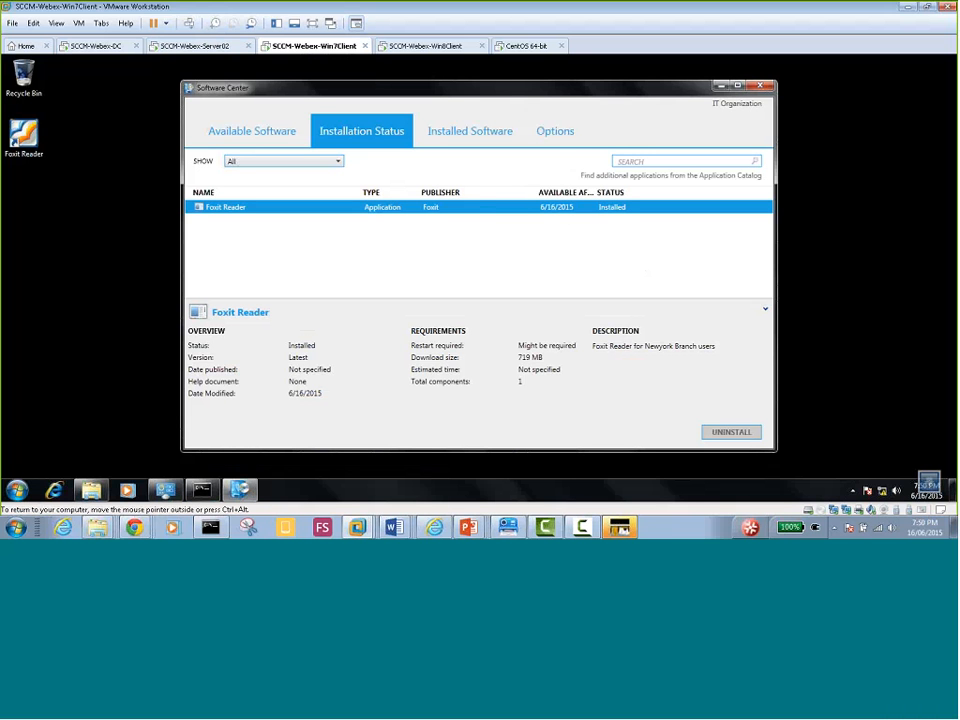
click(16, 490)
click(458, 207)
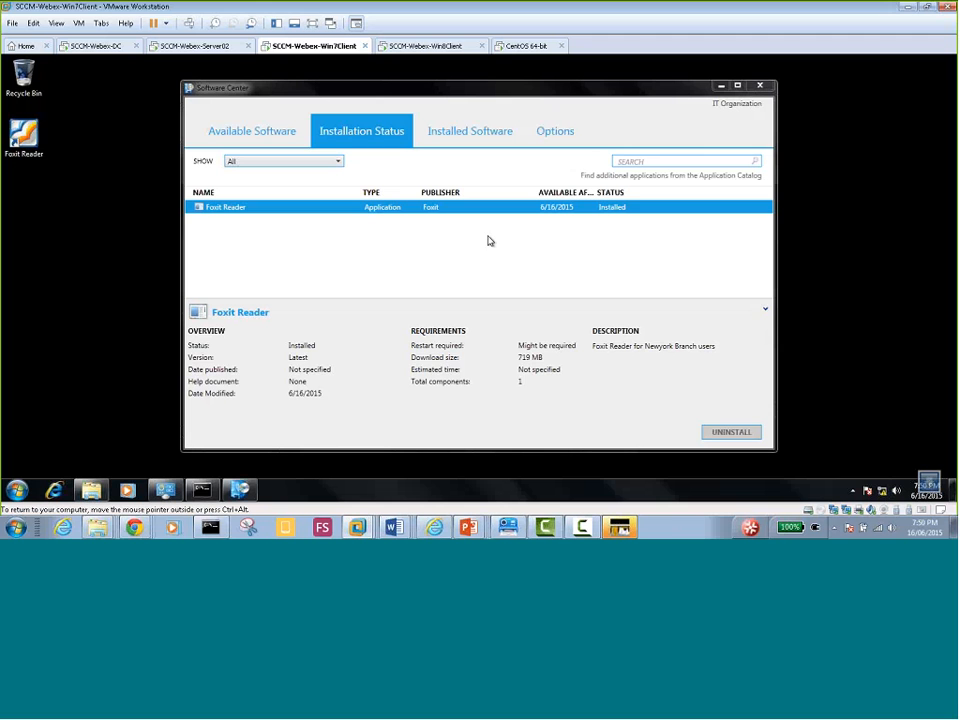
double_click(24, 140)
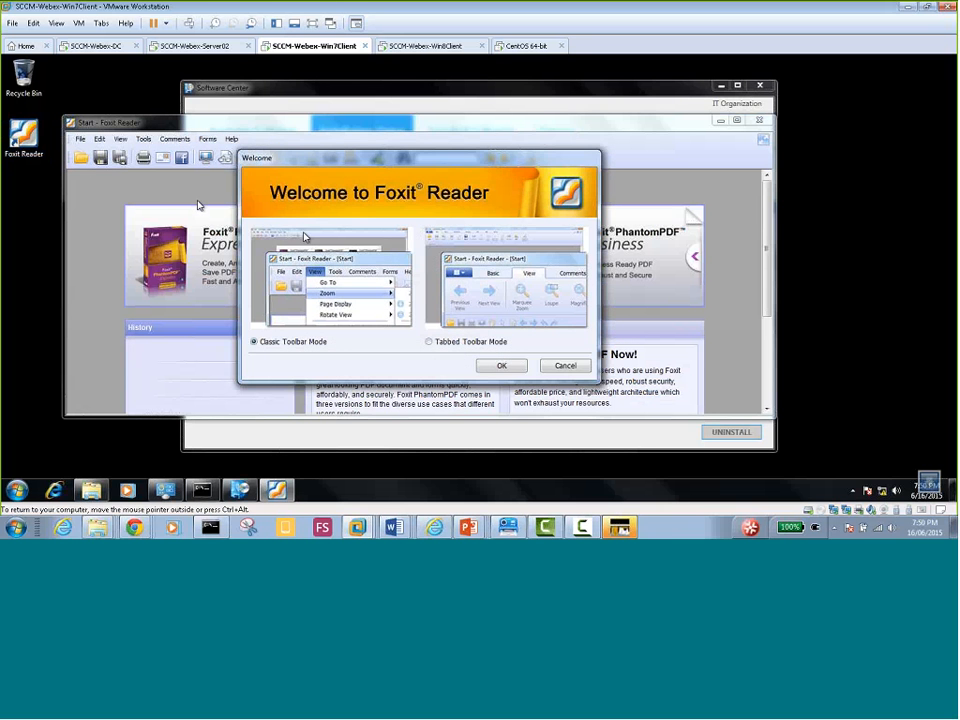
click(567, 369)
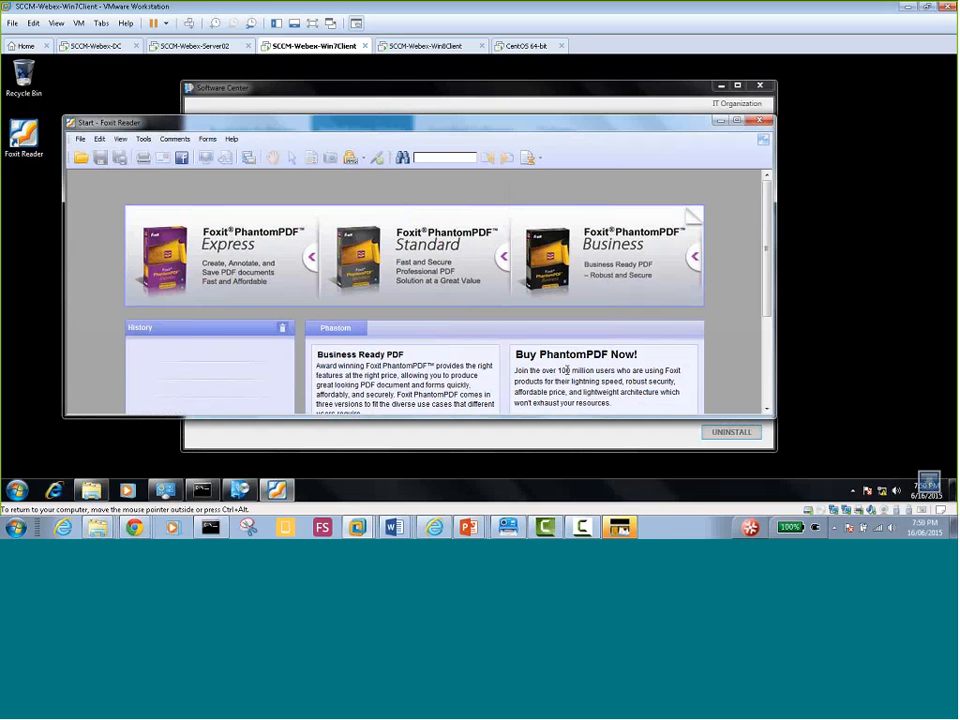
click(761, 120)
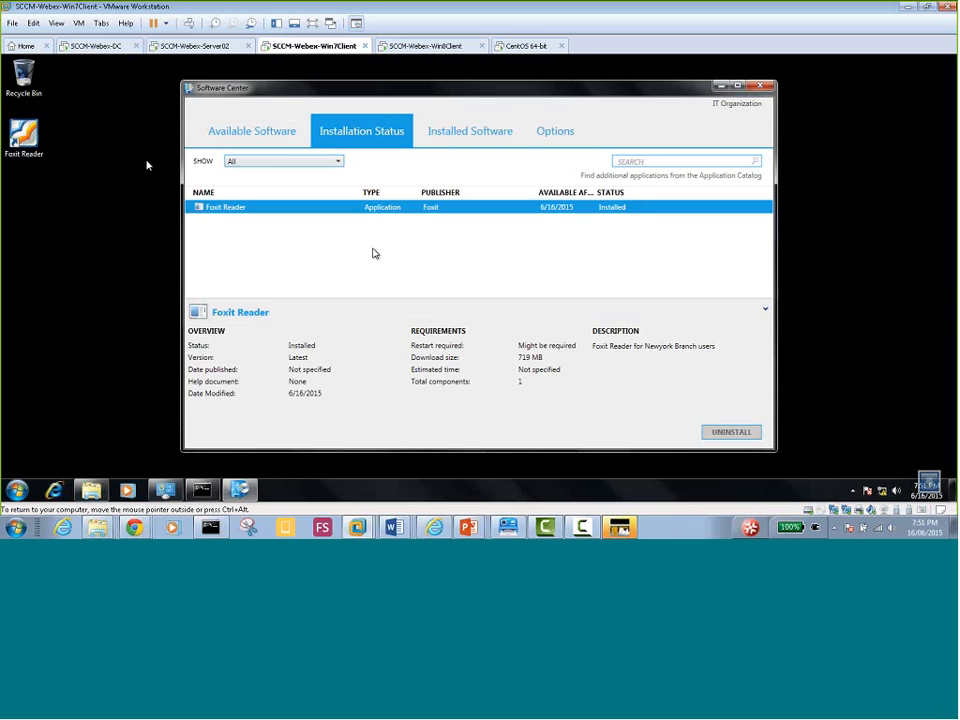
click(62, 153)
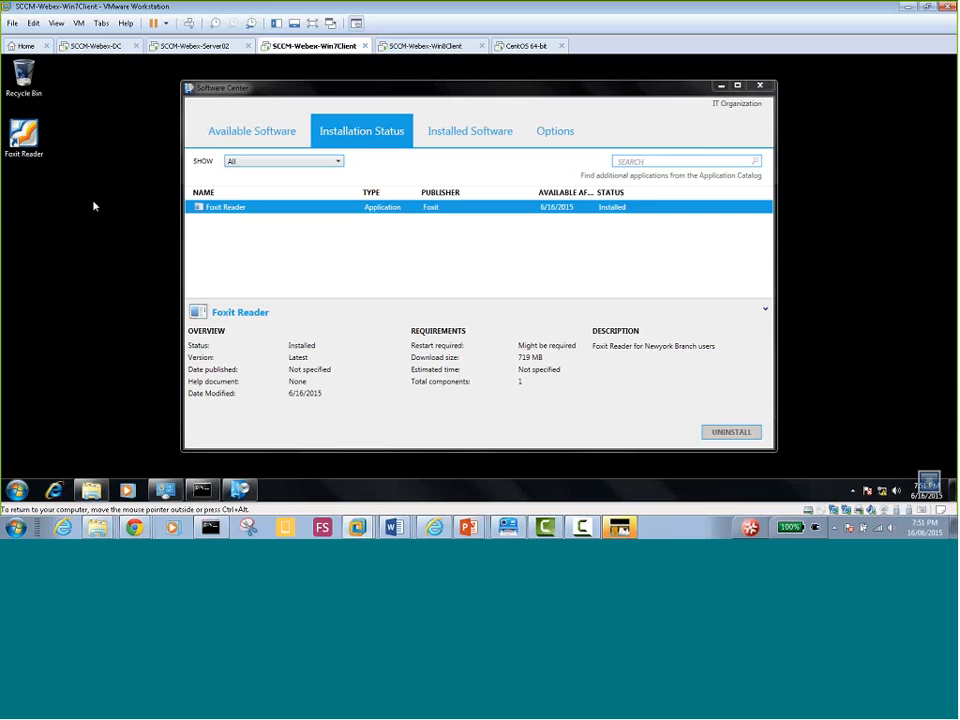
On the Win8 client, search 'software' from the Start screen and launch Software Center
click(430, 49)
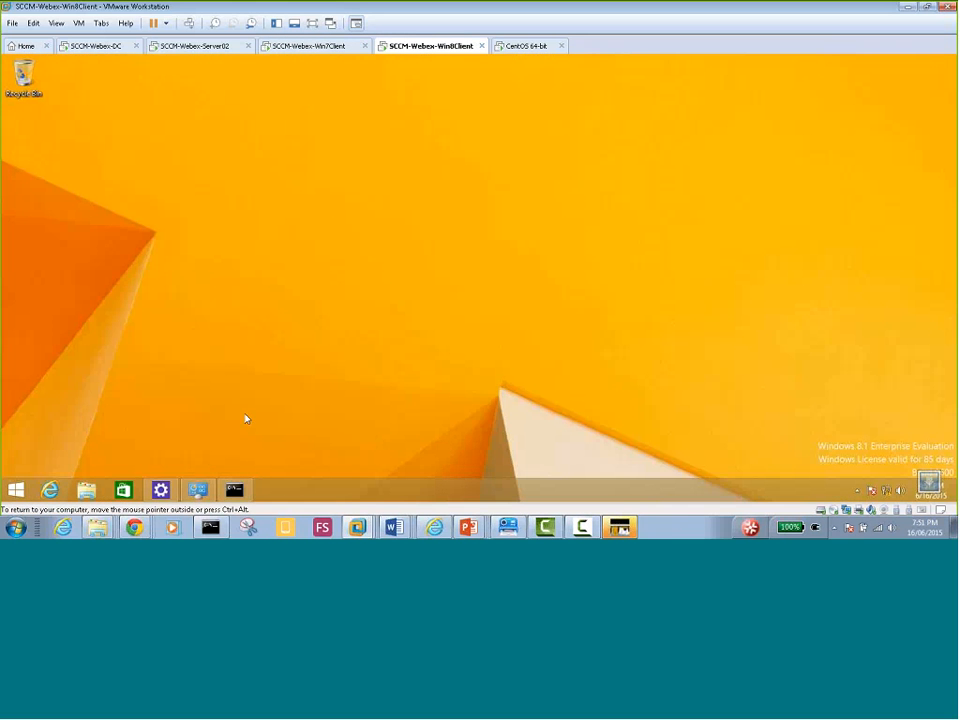
click(16, 489)
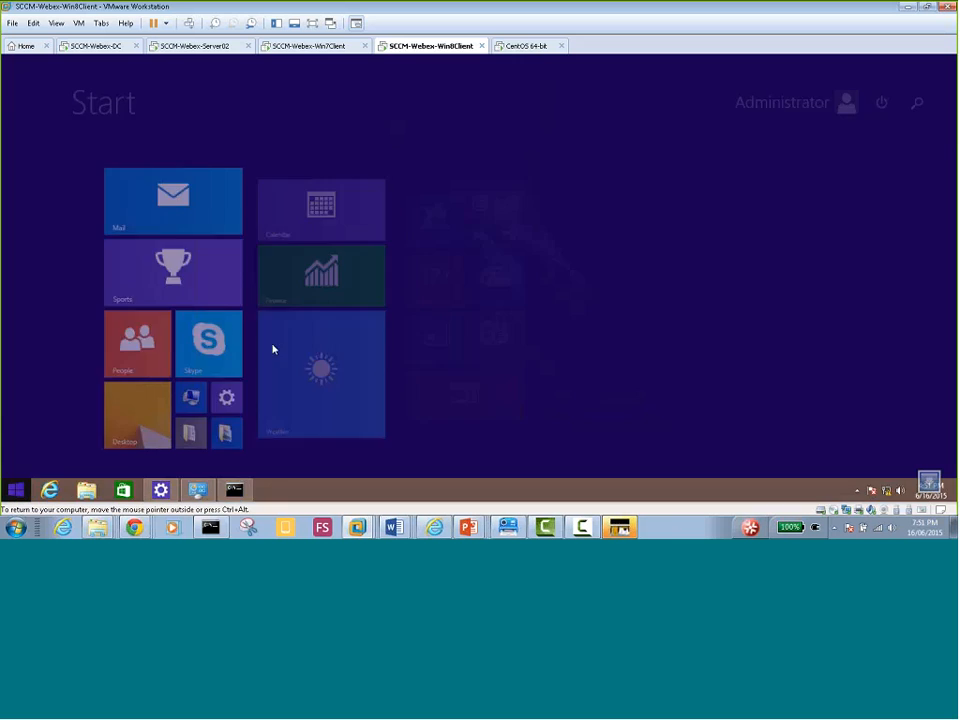
click(916, 102)
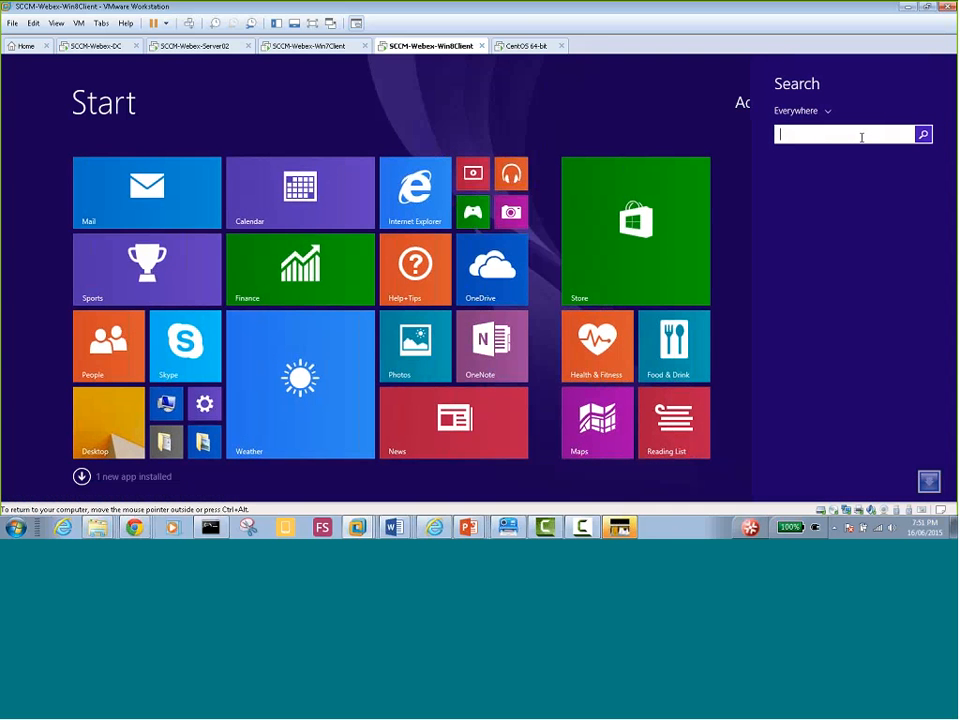
text(software Center)
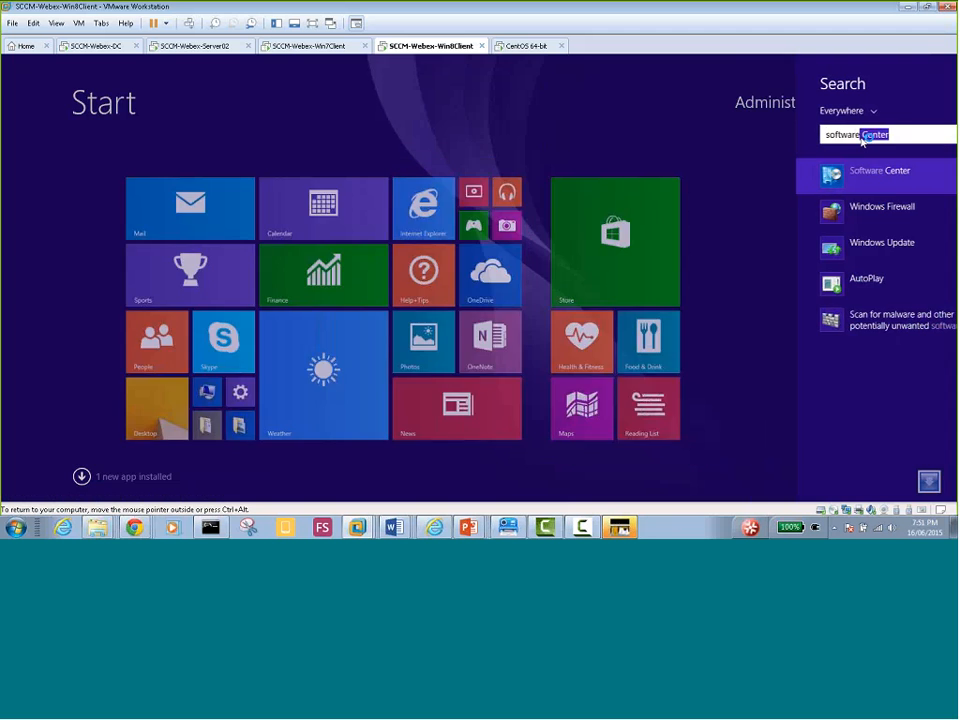
key(Return)
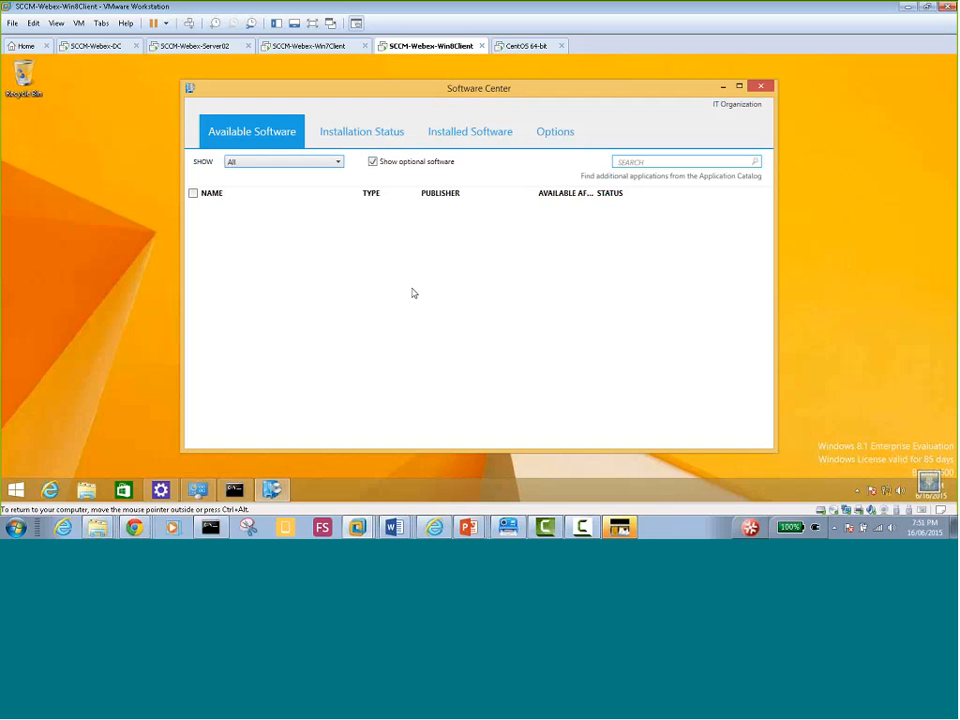
Check Installation Status, Installed Software and Options, then return to the empty Available Software list
click(382, 134)
click(470, 132)
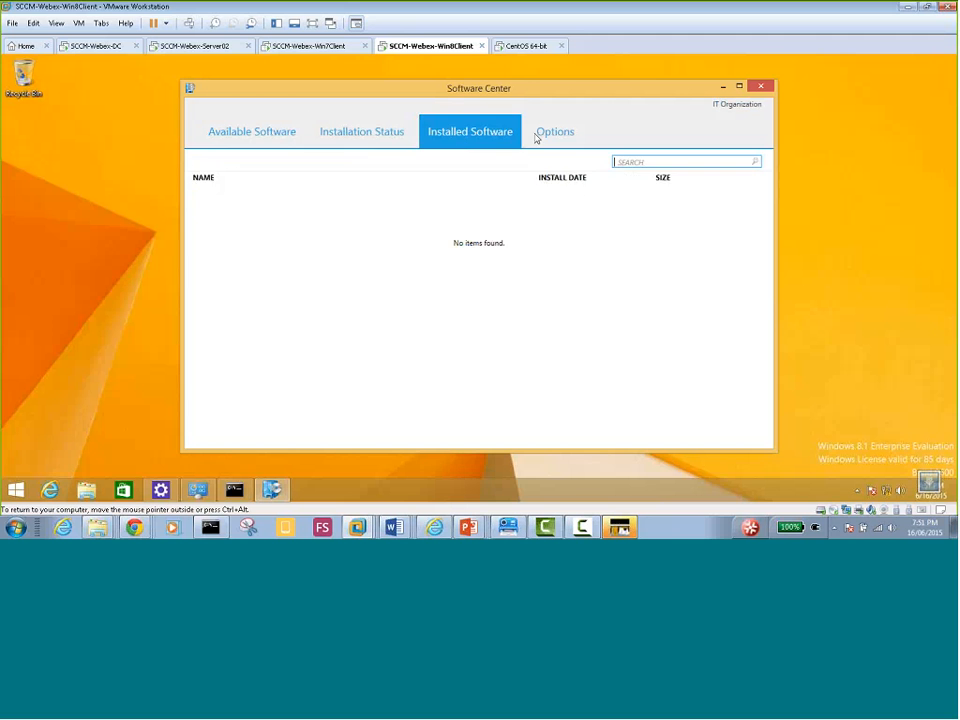
click(549, 133)
click(464, 140)
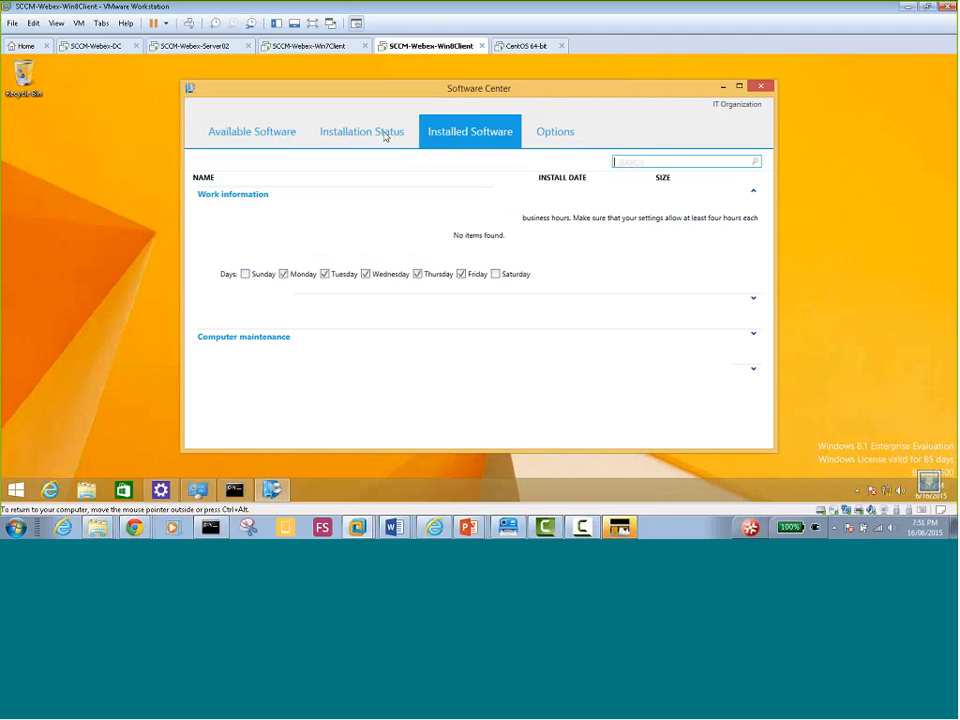
click(388, 134)
click(245, 136)
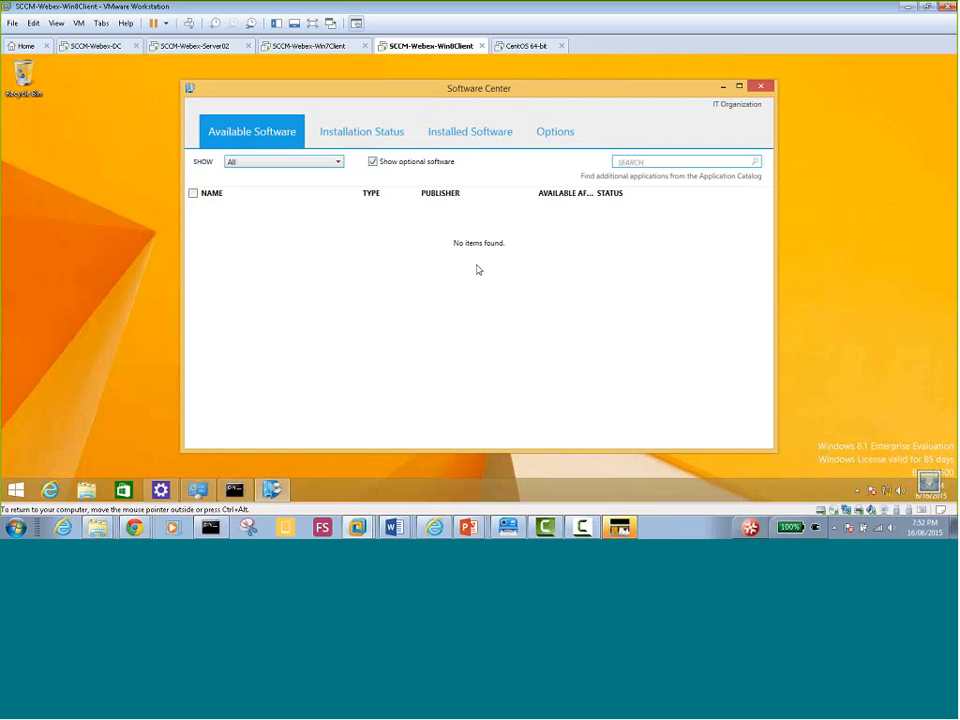
Switch via the Win7 client to Server02's Chrome wizard on Deployment Settings (Install, Required)
click(290, 46)
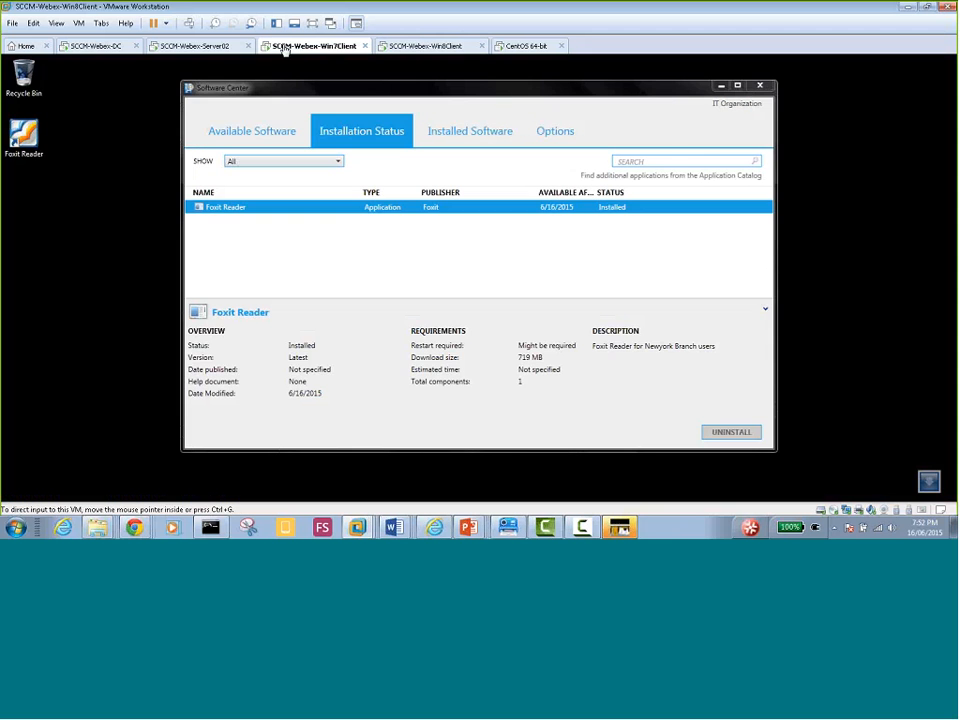
click(214, 48)
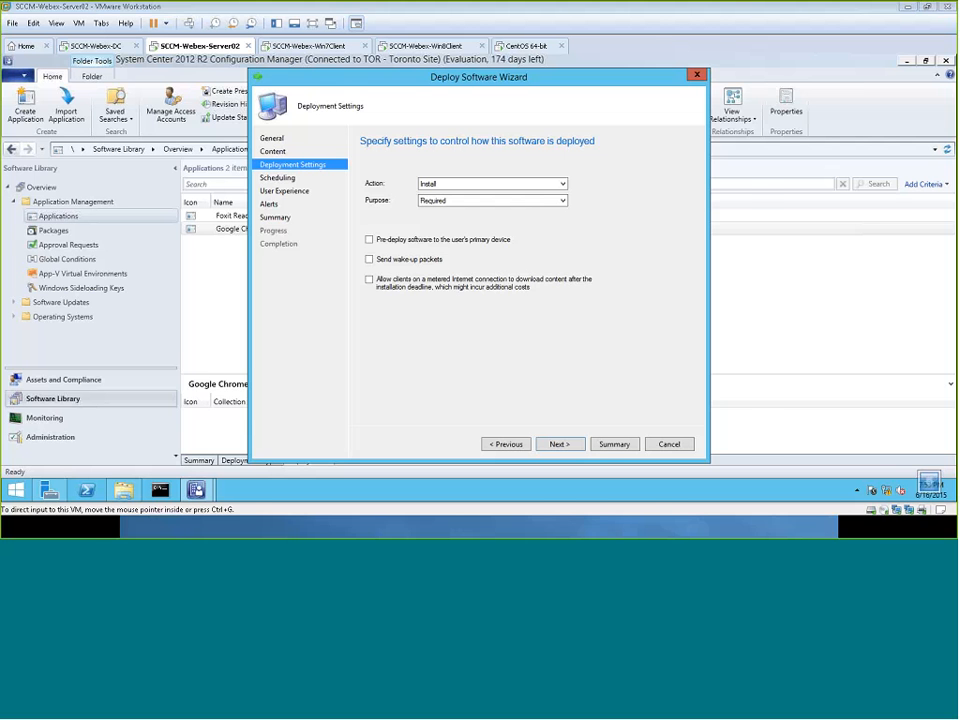
Keep default scheduling and allow software installation and system restart outside maintenance windows
click(558, 446)
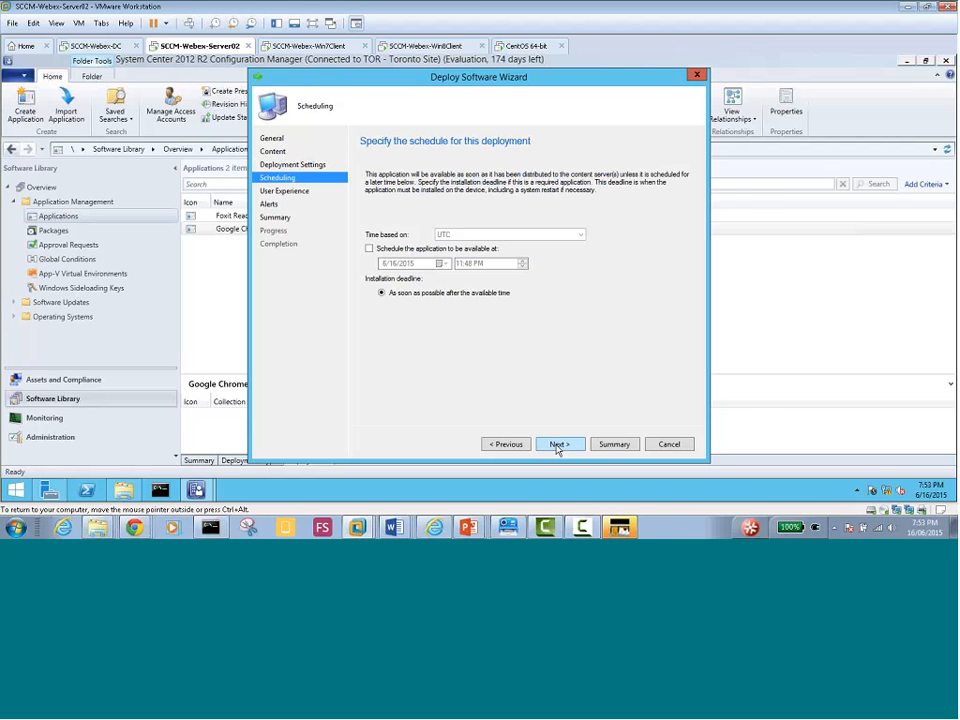
click(558, 446)
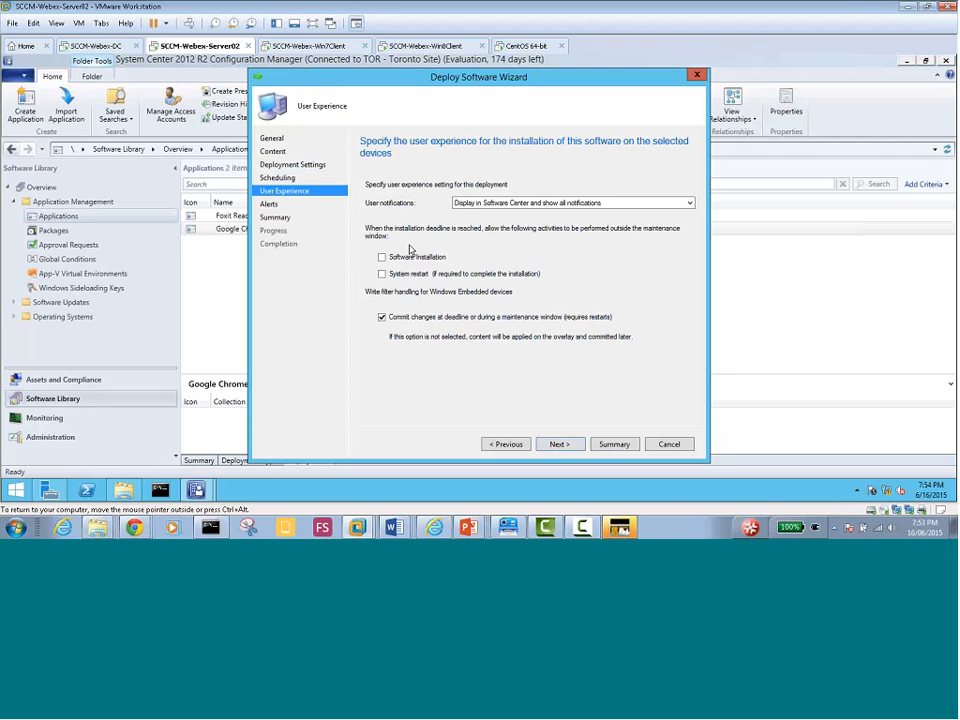
click(382, 257)
click(382, 275)
Enable low-success and high-failure alerts, then complete the Chrome deployment and close the wizard
click(562, 446)
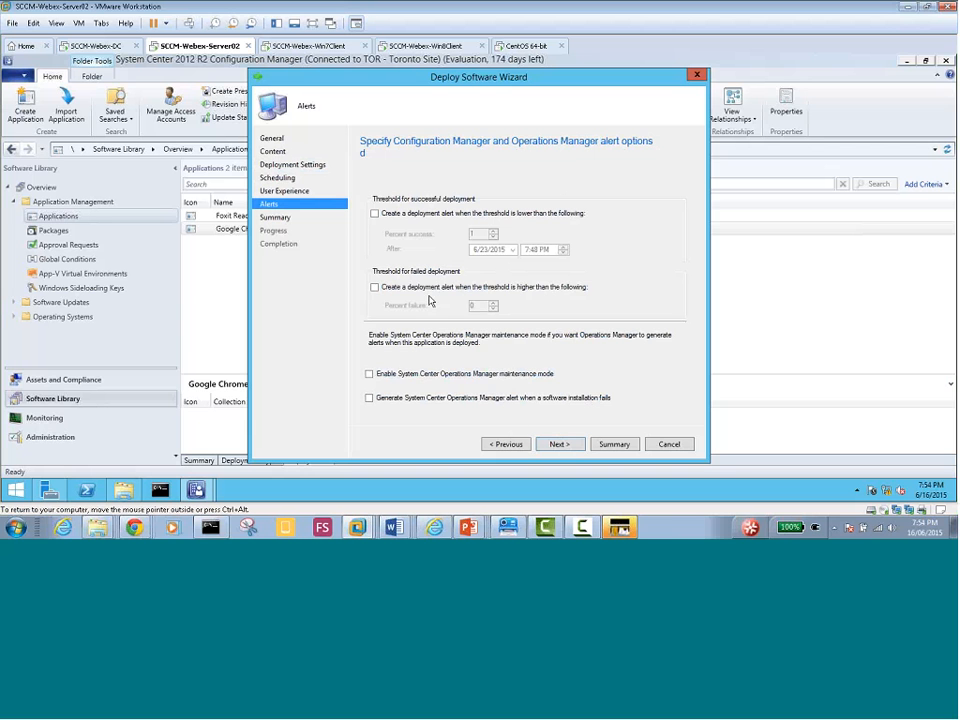
click(375, 213)
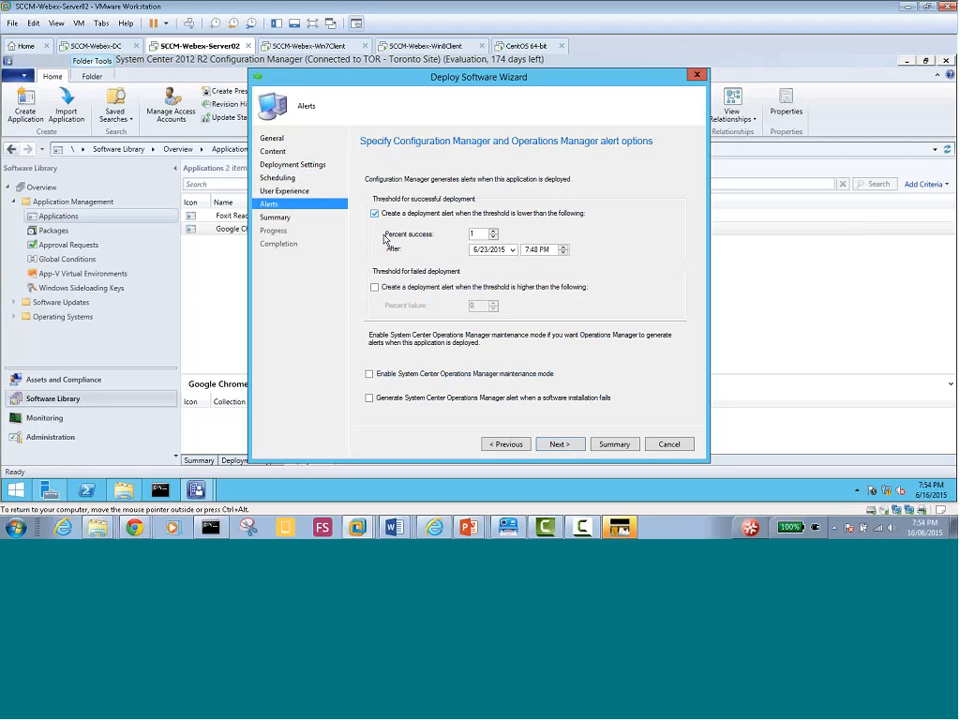
click(375, 287)
click(555, 446)
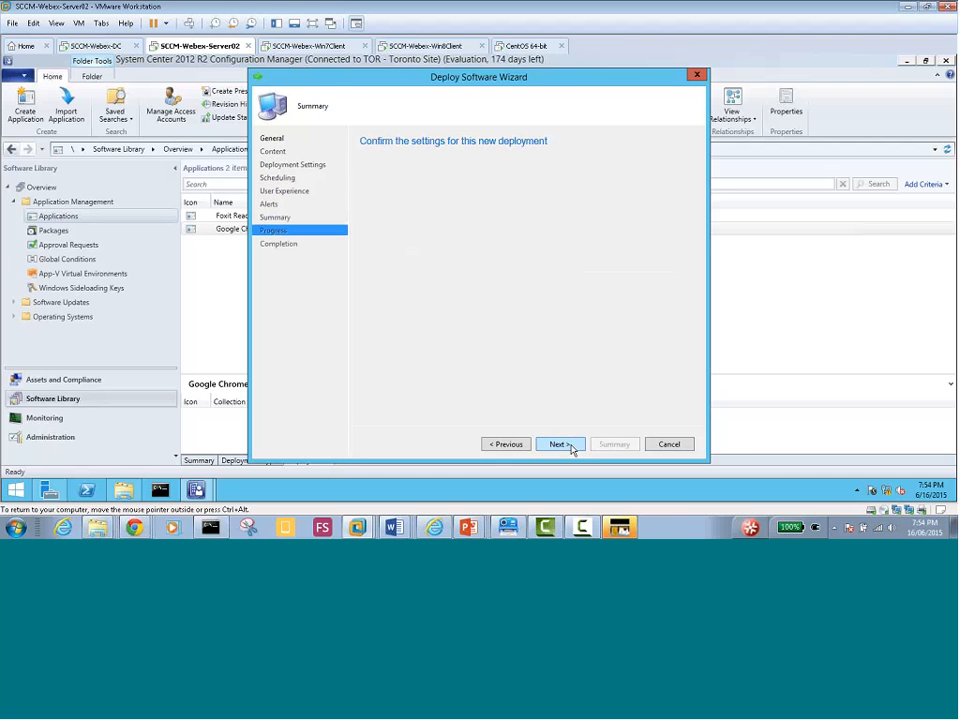
click(570, 447)
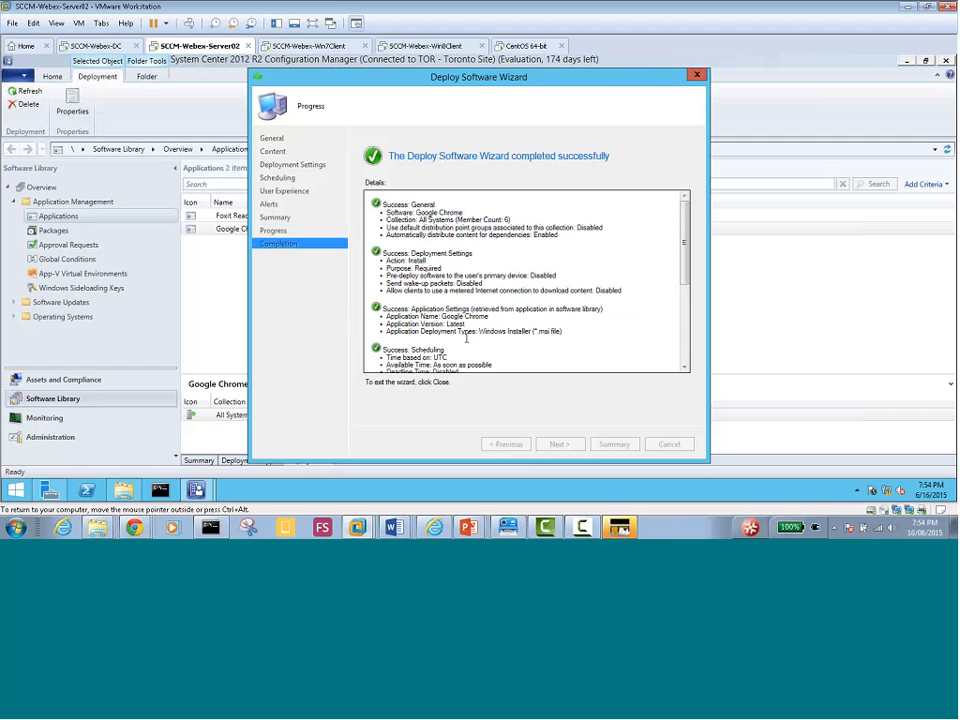
click(669, 444)
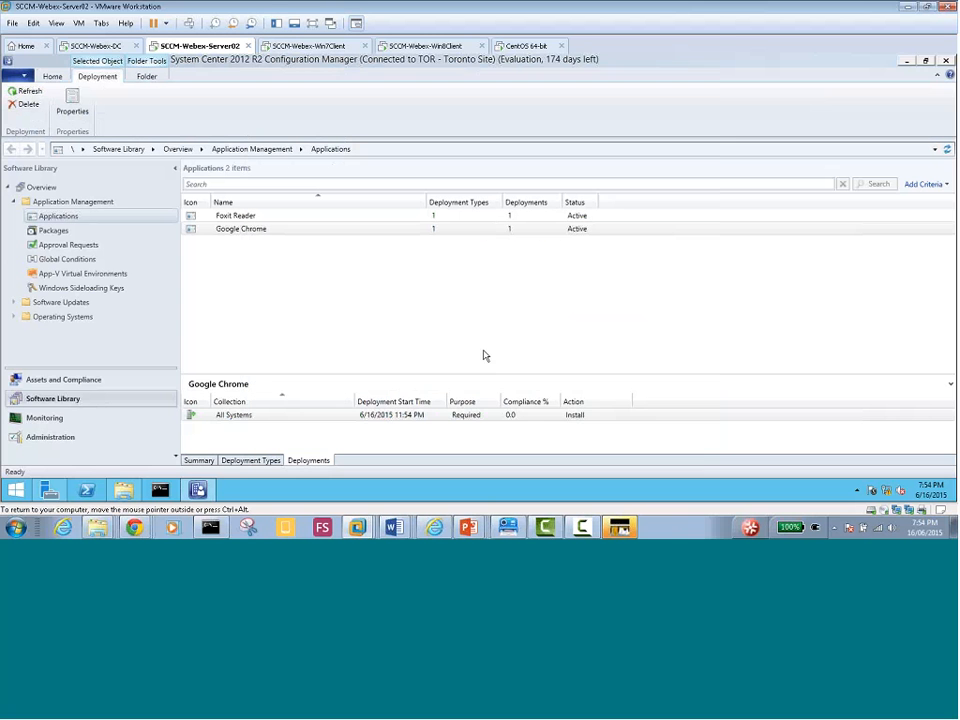
Select Foxit Reader to view its deployment details, then switch to the Win8 client
click(308, 282)
click(235, 217)
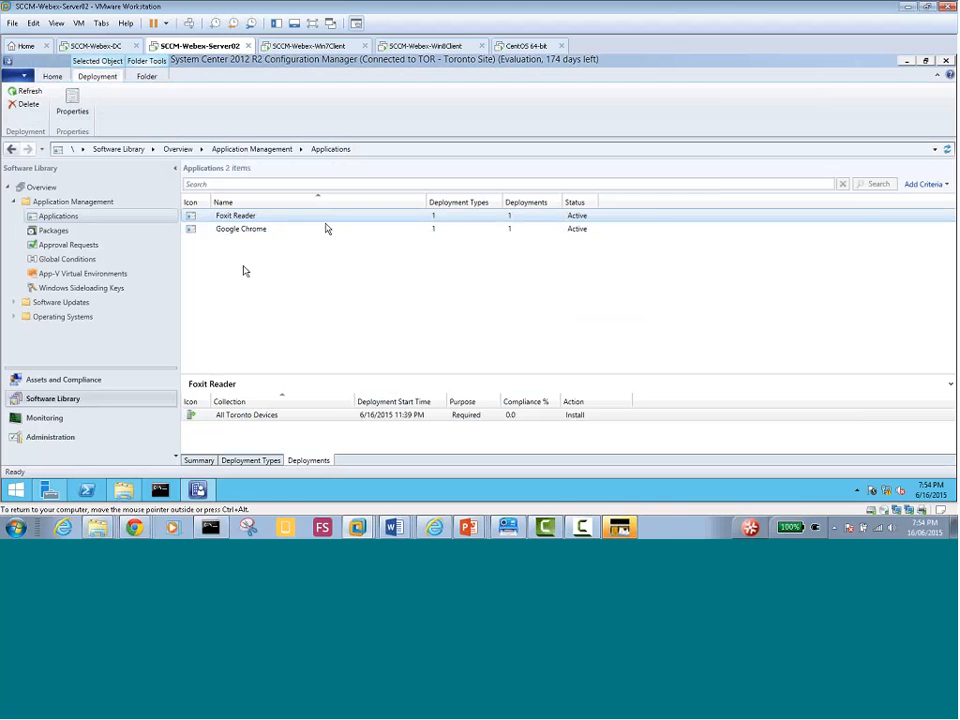
click(397, 47)
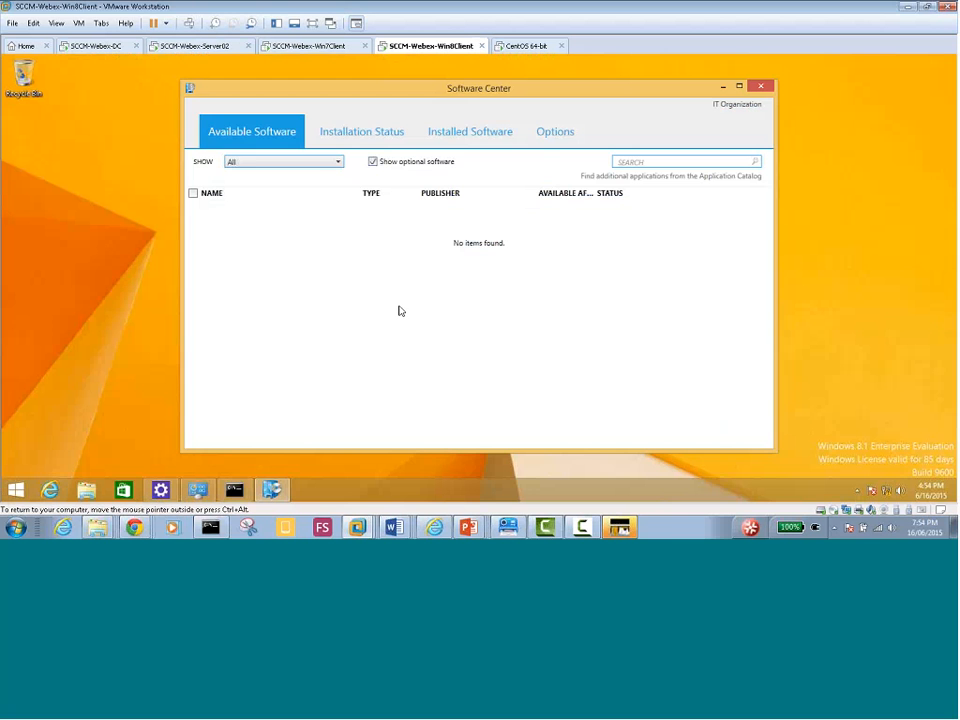
Review the Win8 Software Center's Installation Status, Installed Software and Options, ending on Installation Status
click(366, 136)
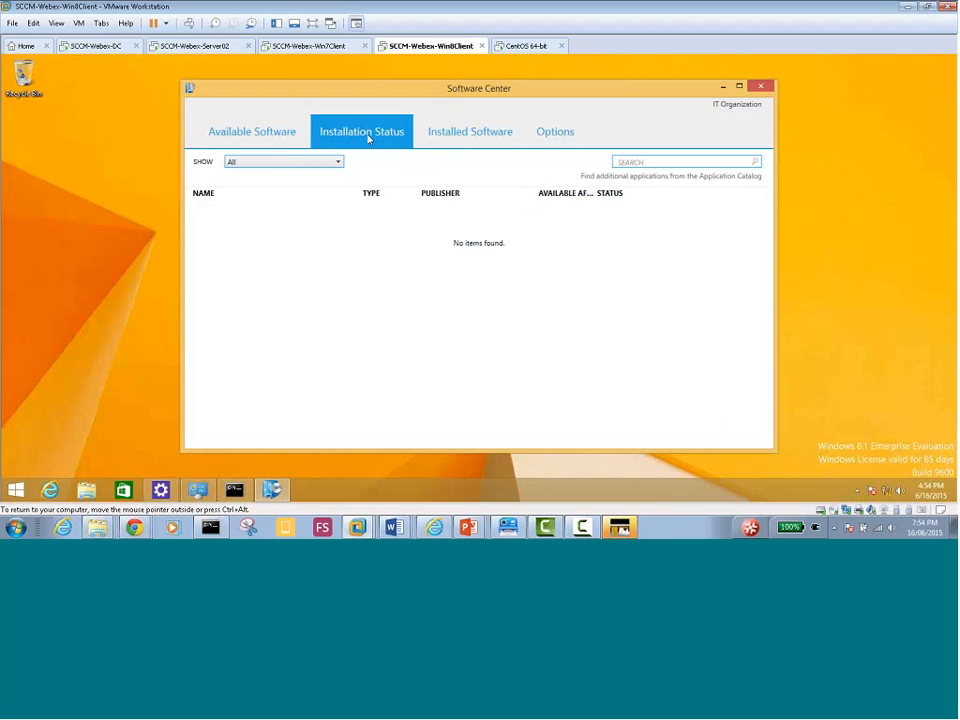
click(462, 133)
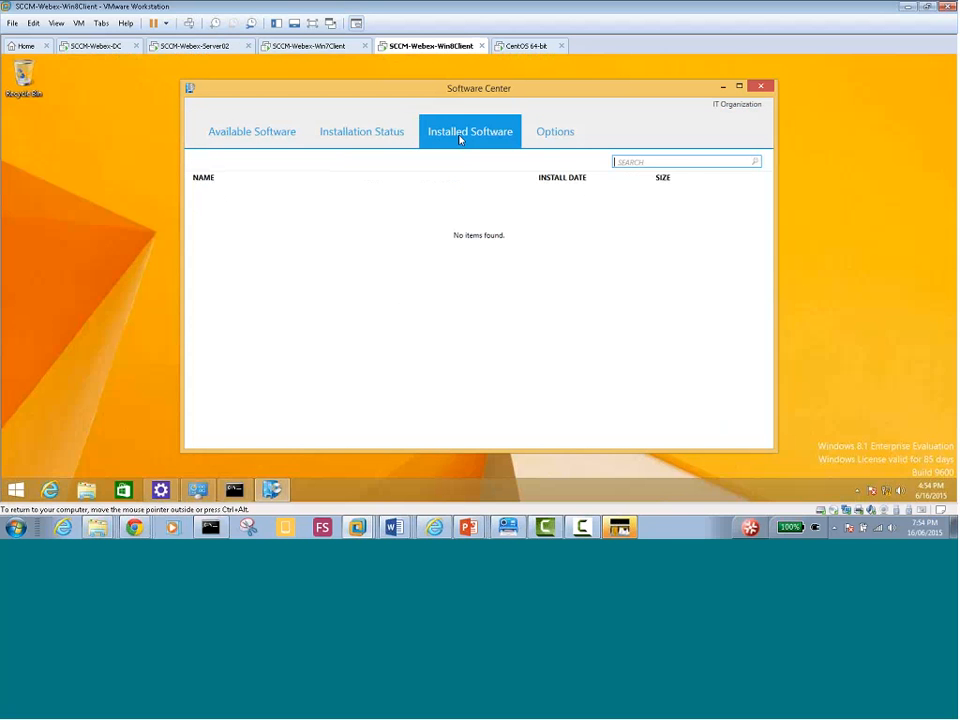
click(556, 132)
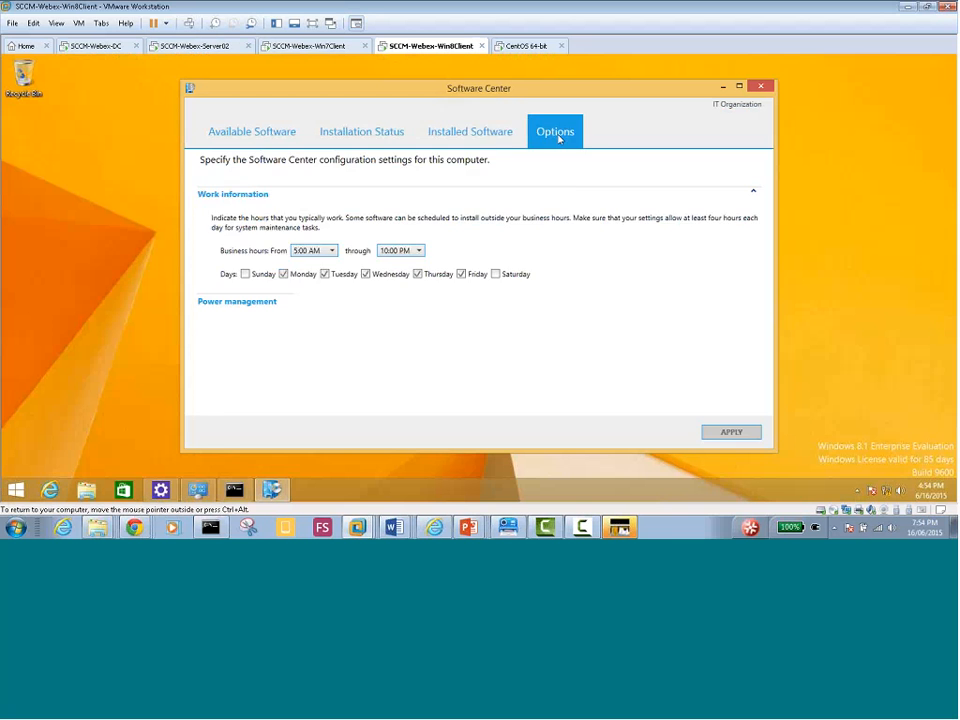
click(477, 133)
click(381, 133)
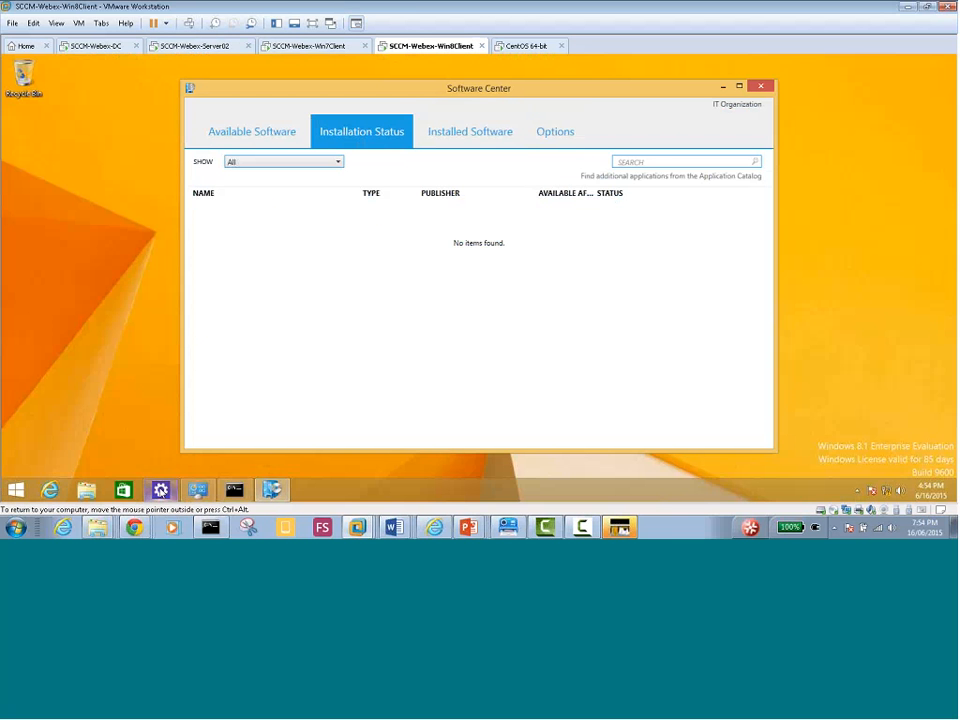
Check Windows Firewall status through Control Panel > System and Security, then close it
click(160, 489)
click(72, 478)
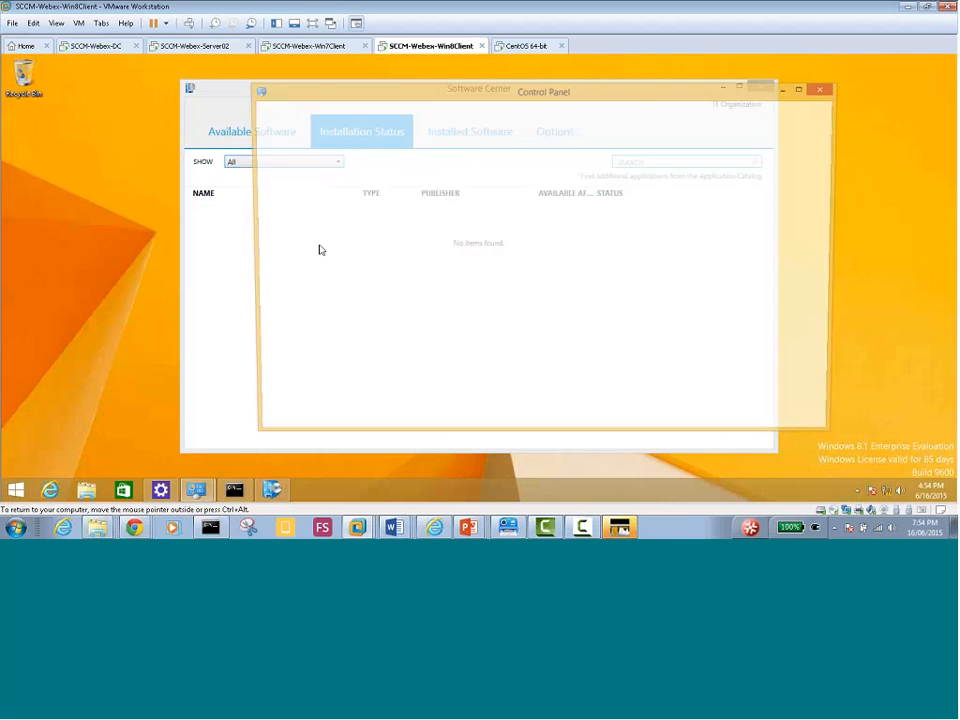
click(413, 173)
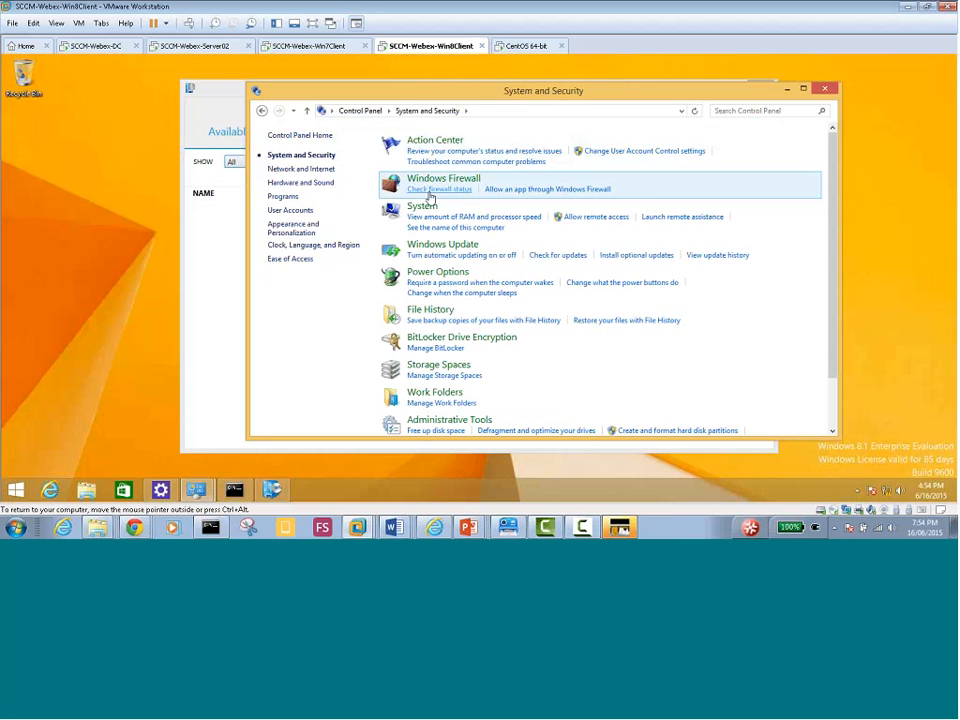
click(430, 181)
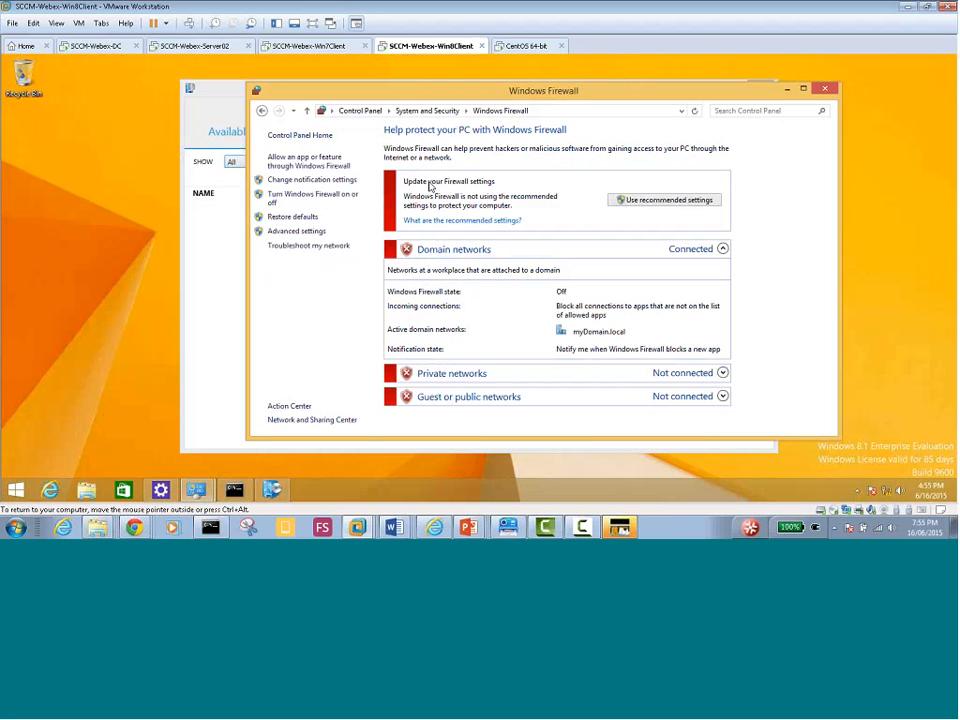
click(824, 89)
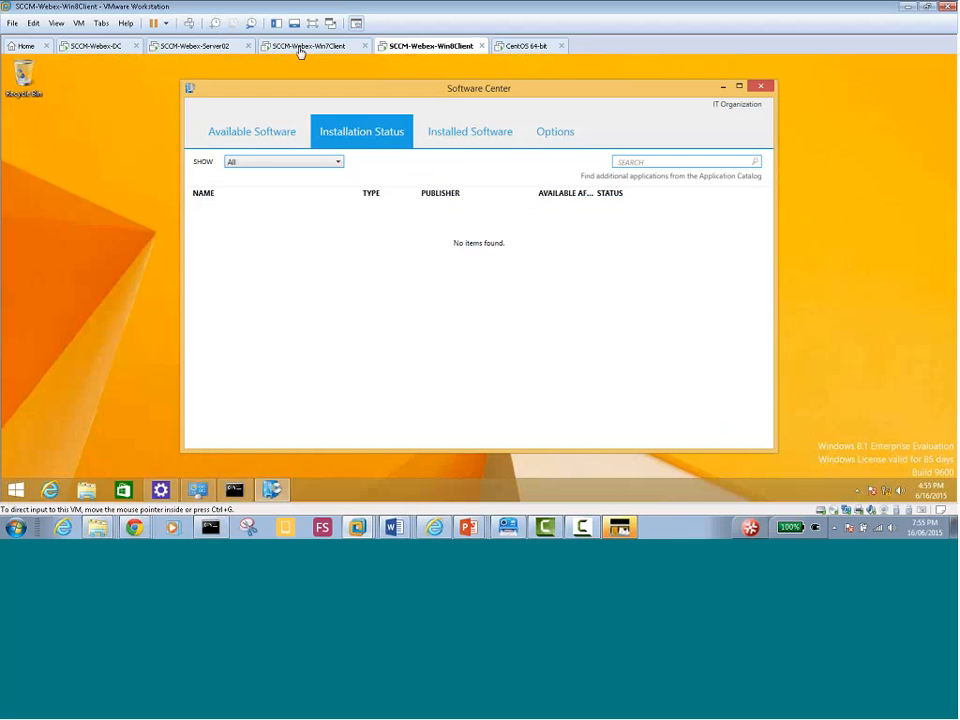
On Server02, start a new Foxit Reader deployment targeting the All Toronto Devices device collection
click(205, 46)
right_click(240, 216)
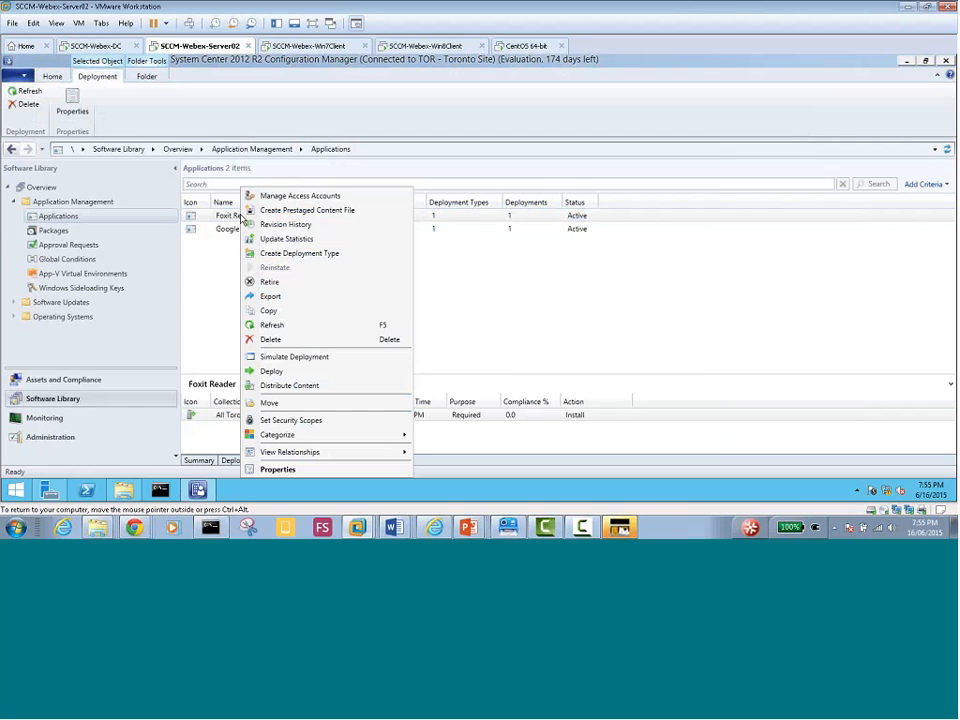
click(297, 370)
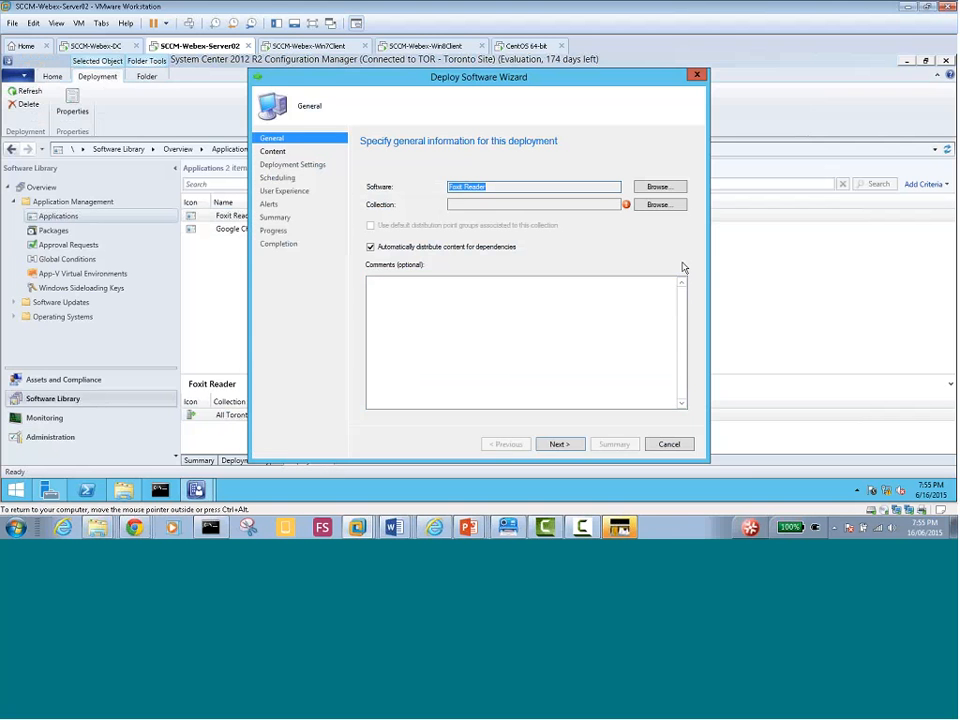
click(658, 204)
click(365, 155)
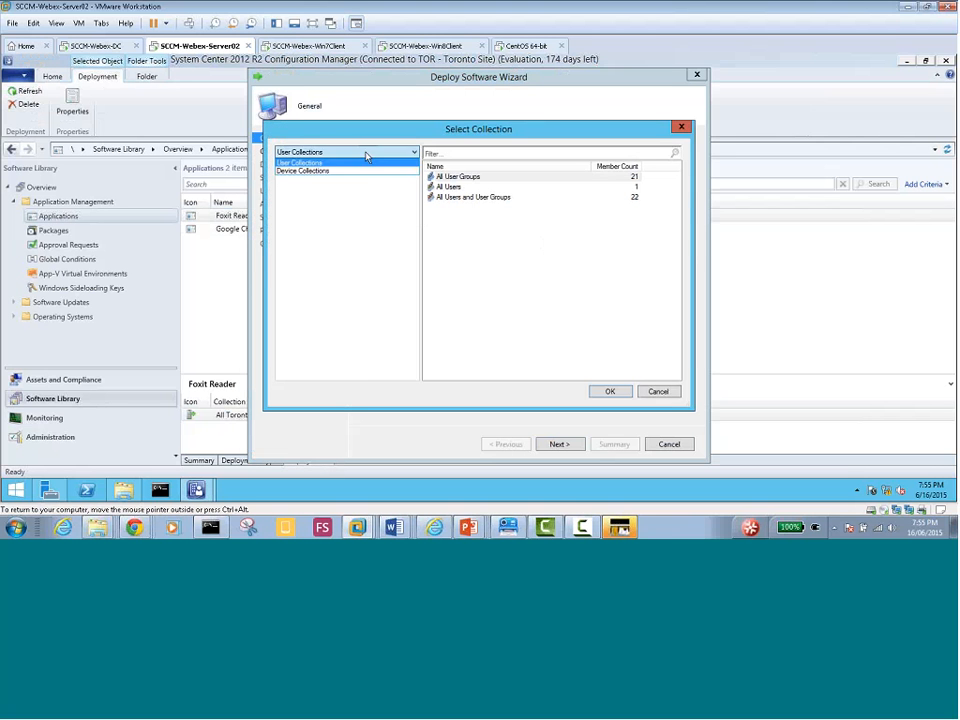
click(385, 170)
click(486, 208)
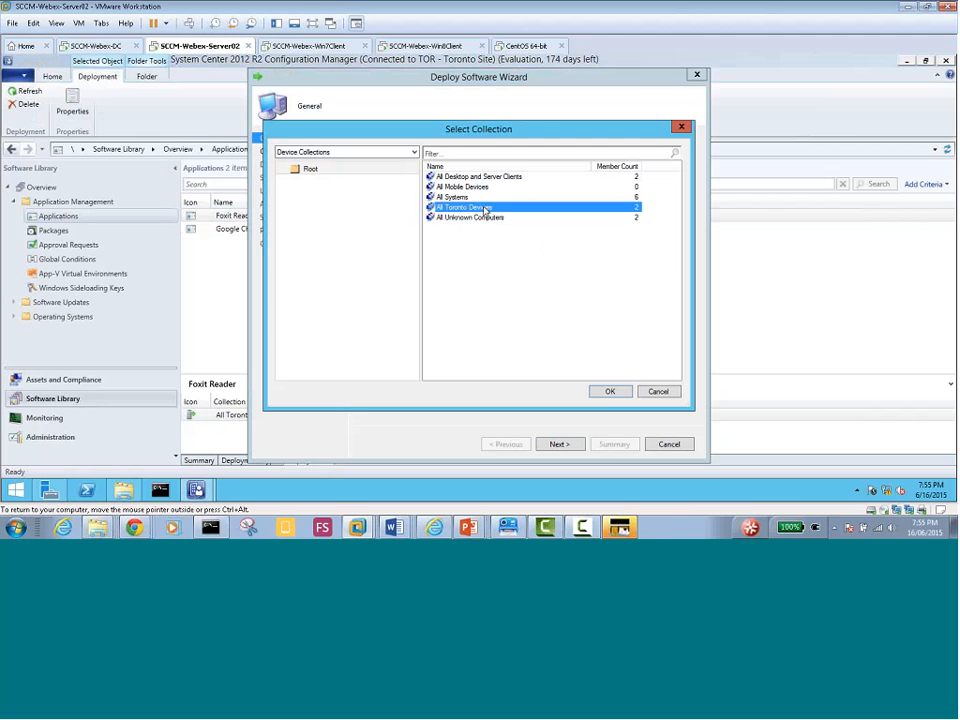
click(605, 393)
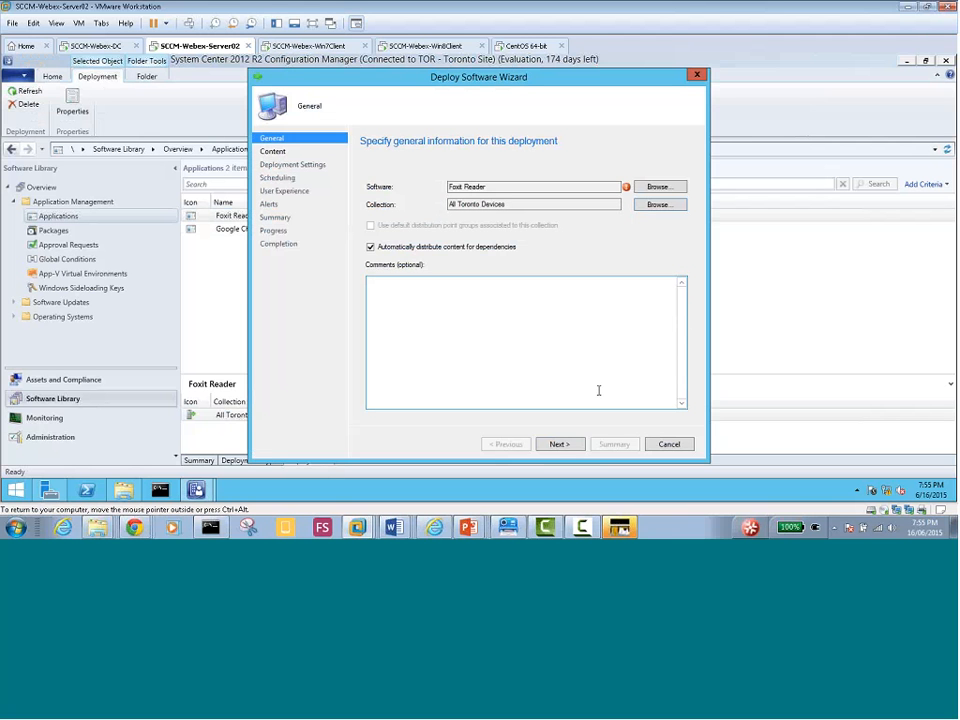
Try advancing past the General page and dismiss the already-deployed error twice
click(562, 444)
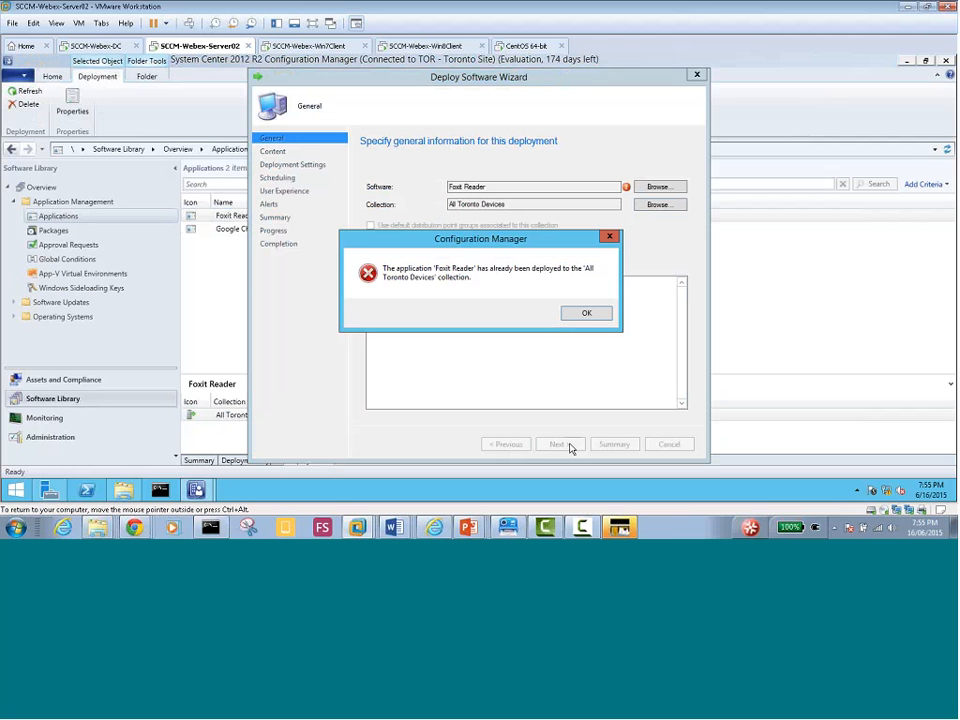
click(587, 315)
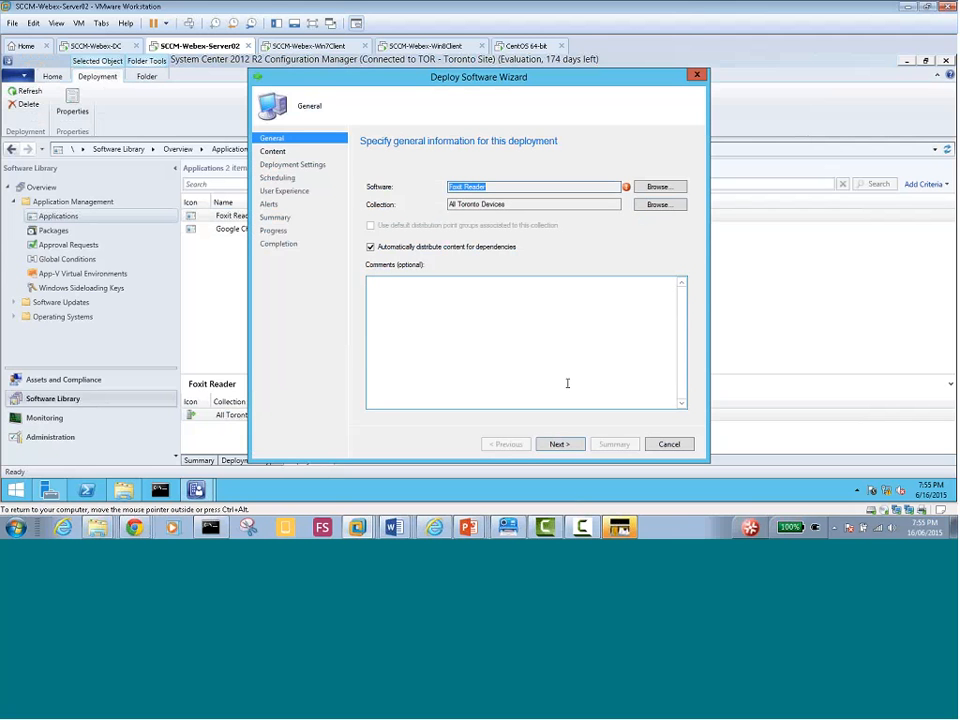
click(559, 446)
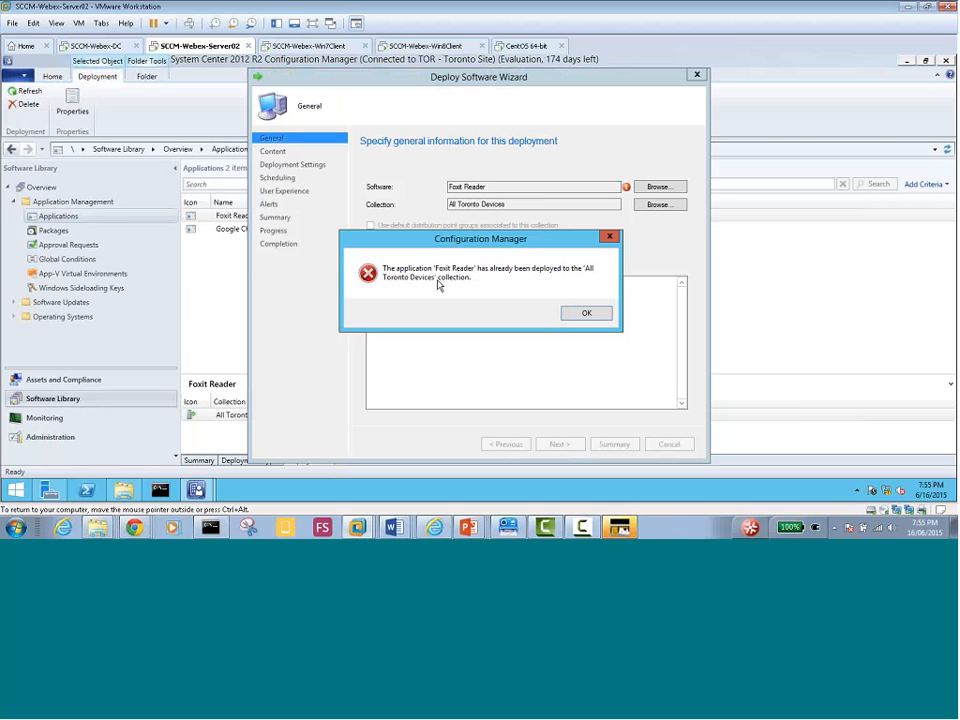
click(585, 313)
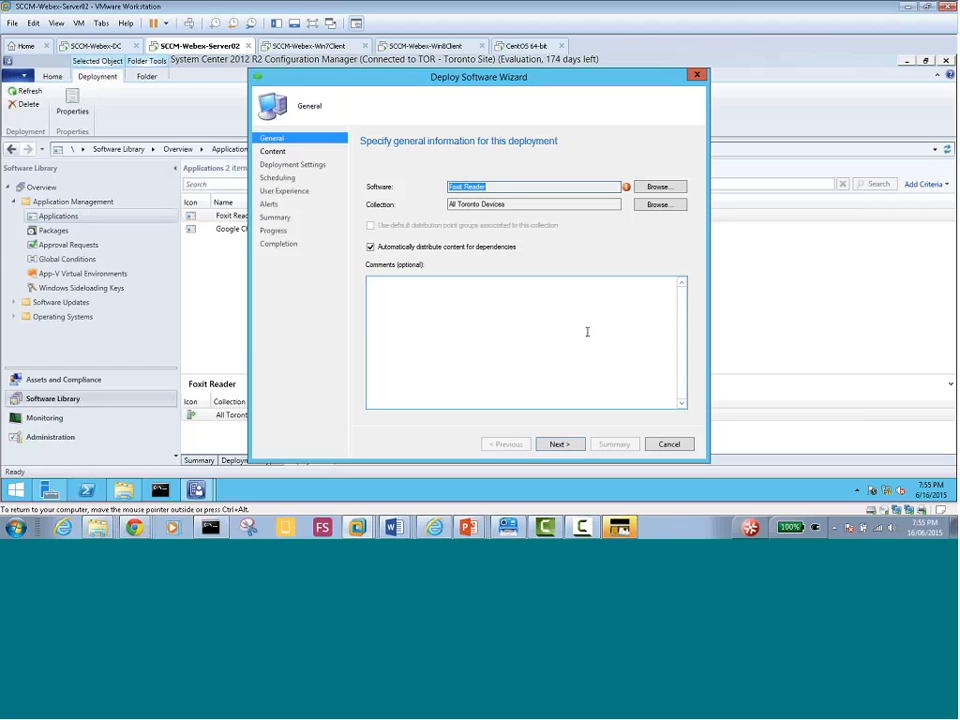
Change the Foxit Reader deployment target to the All Systems device collection
click(656, 204)
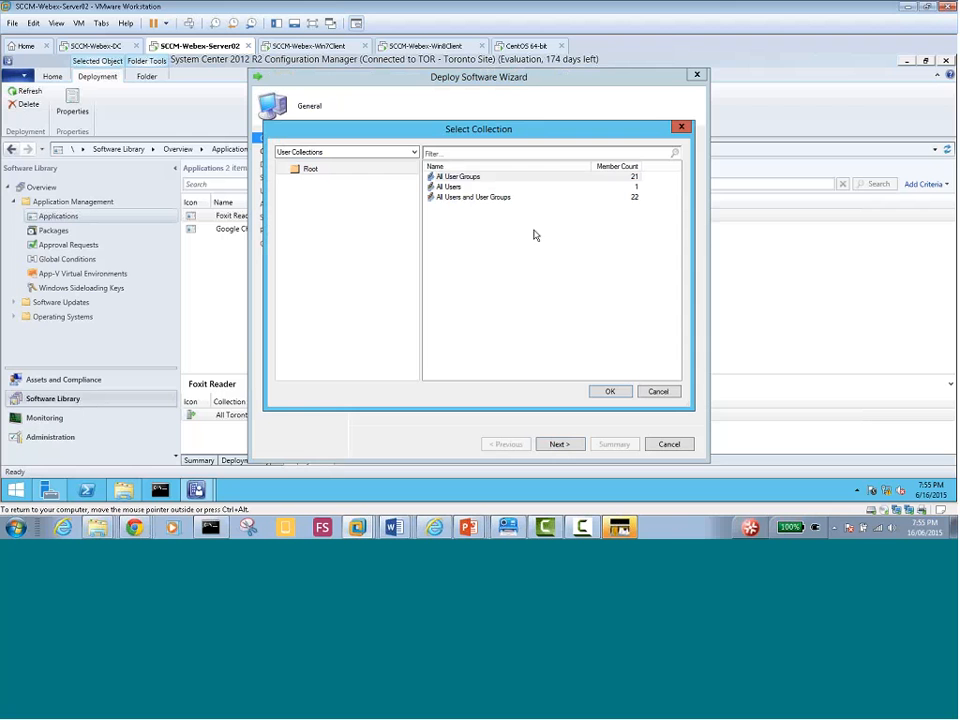
click(350, 152)
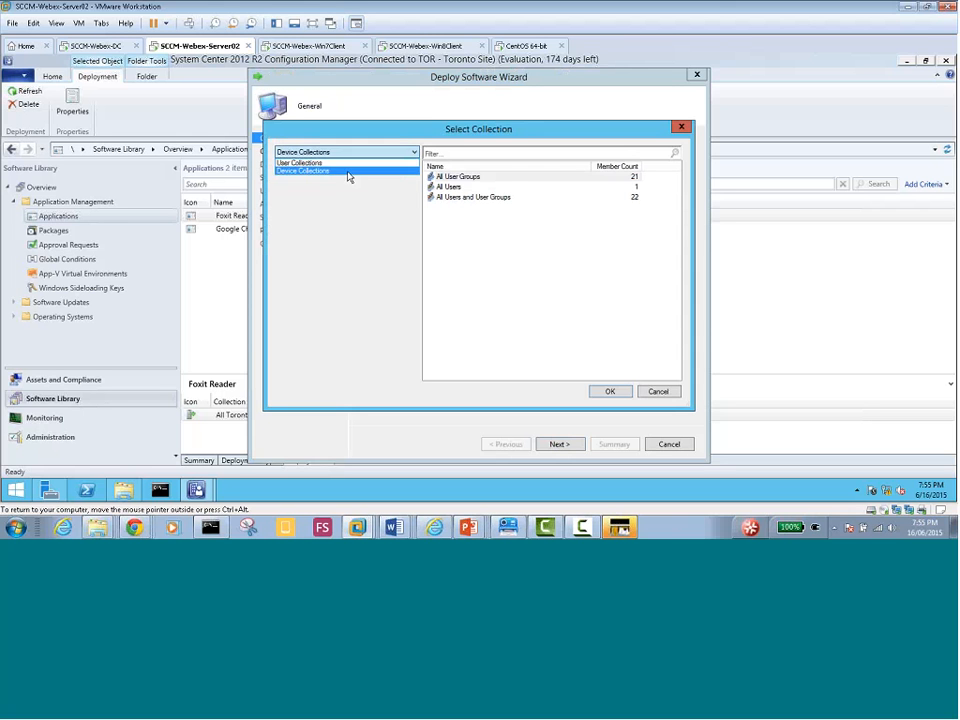
click(349, 170)
click(463, 198)
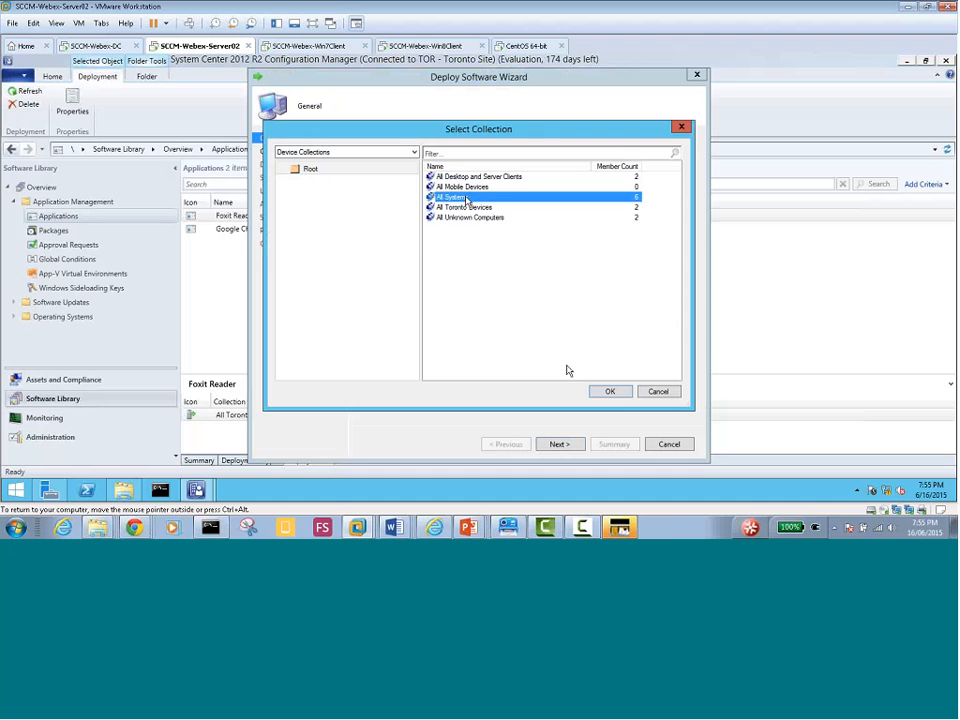
click(610, 391)
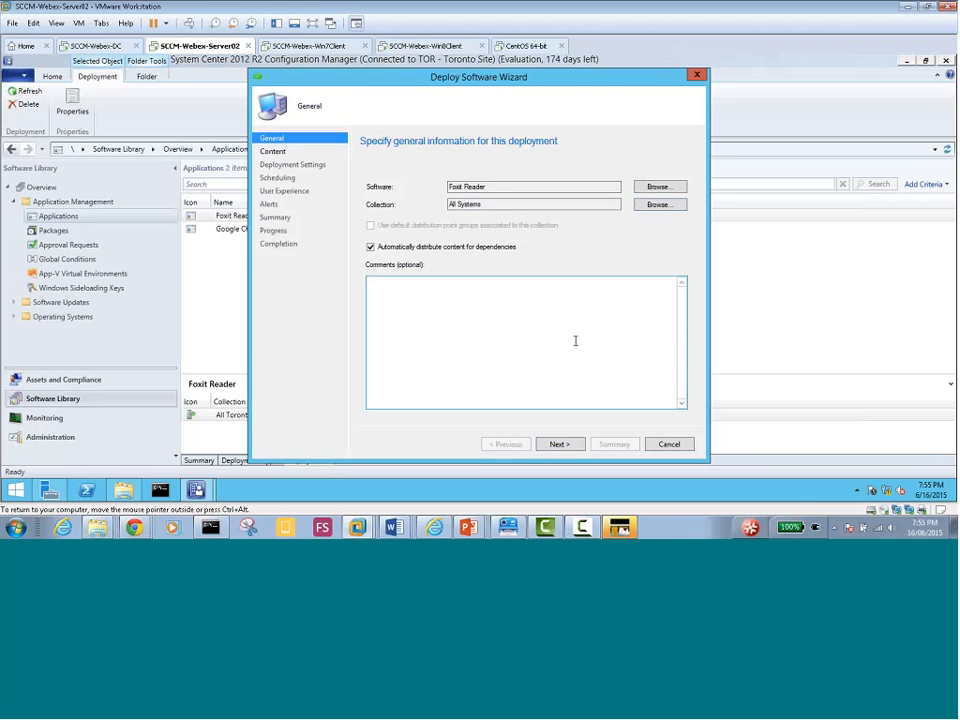
Step to Content Destination and back, then cancel the wizard without saving
click(572, 447)
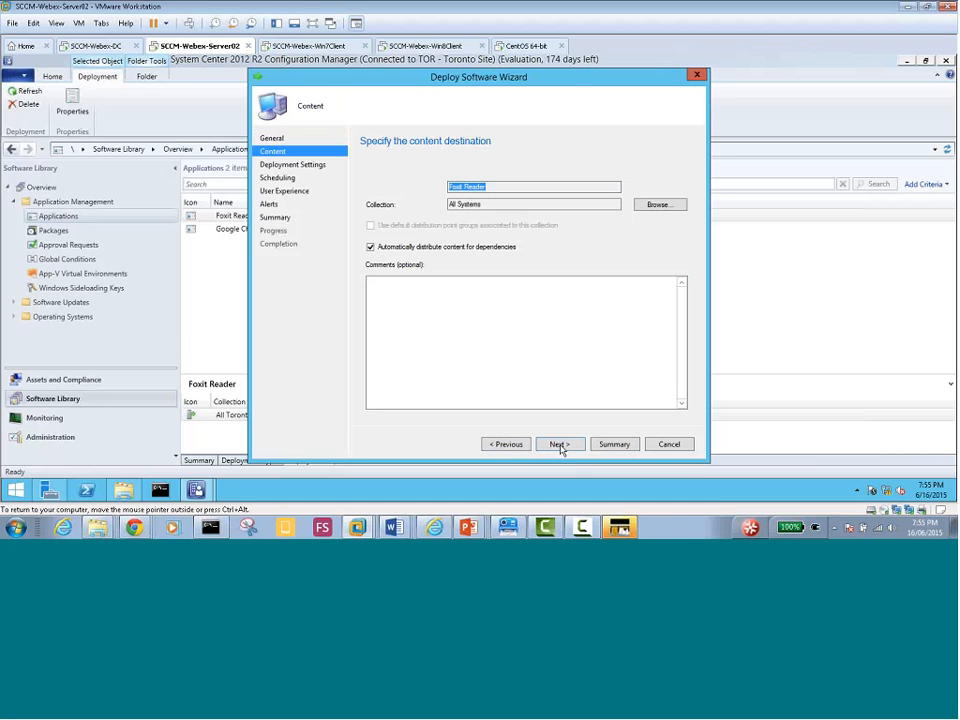
click(506, 445)
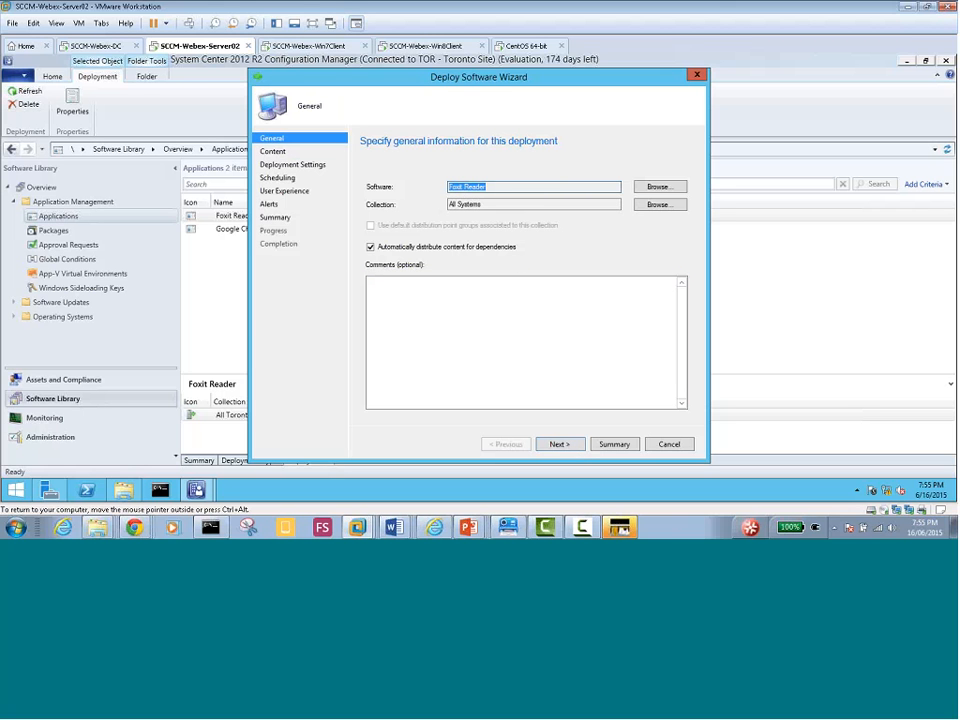
click(566, 447)
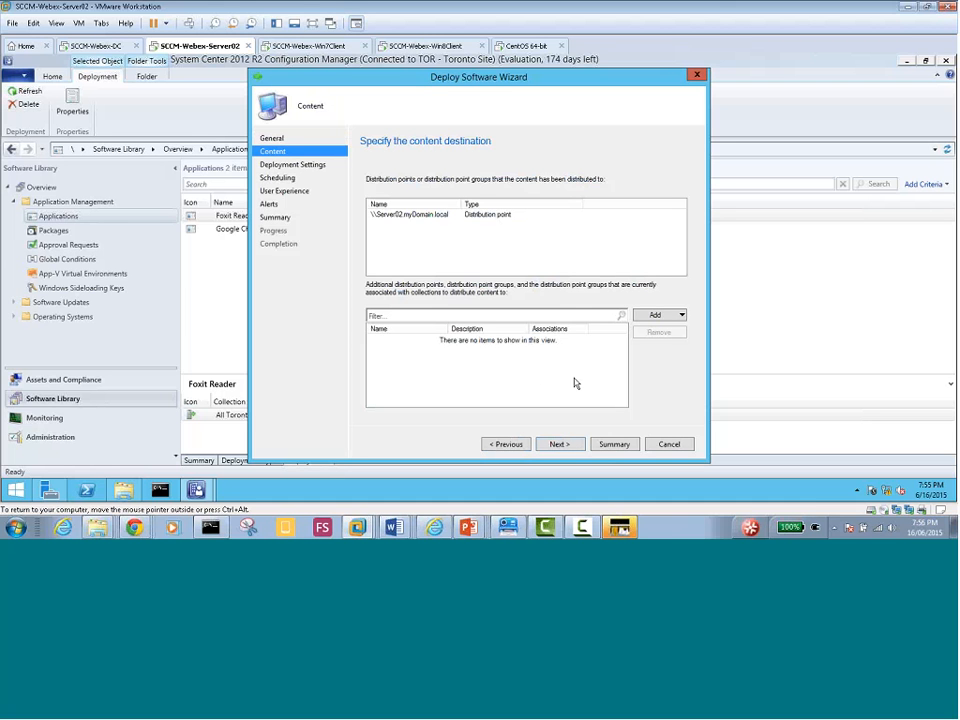
click(679, 447)
click(507, 317)
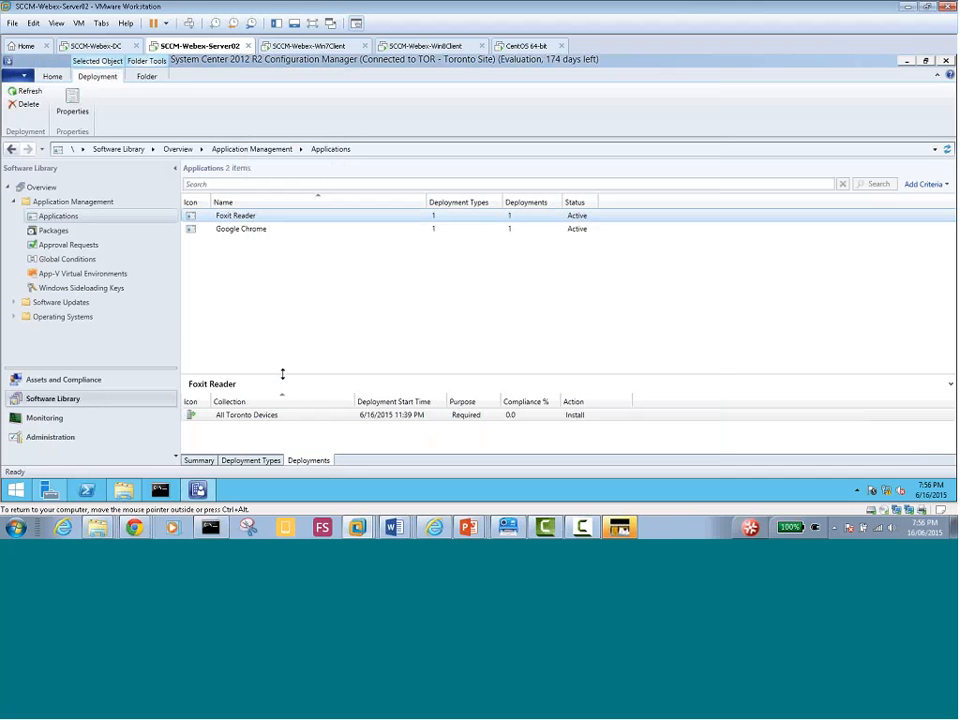
Enlarge Foxit Reader's details pane, view its Summary content status, then switch to the Win7 client
drag(282, 374, 284, 311)
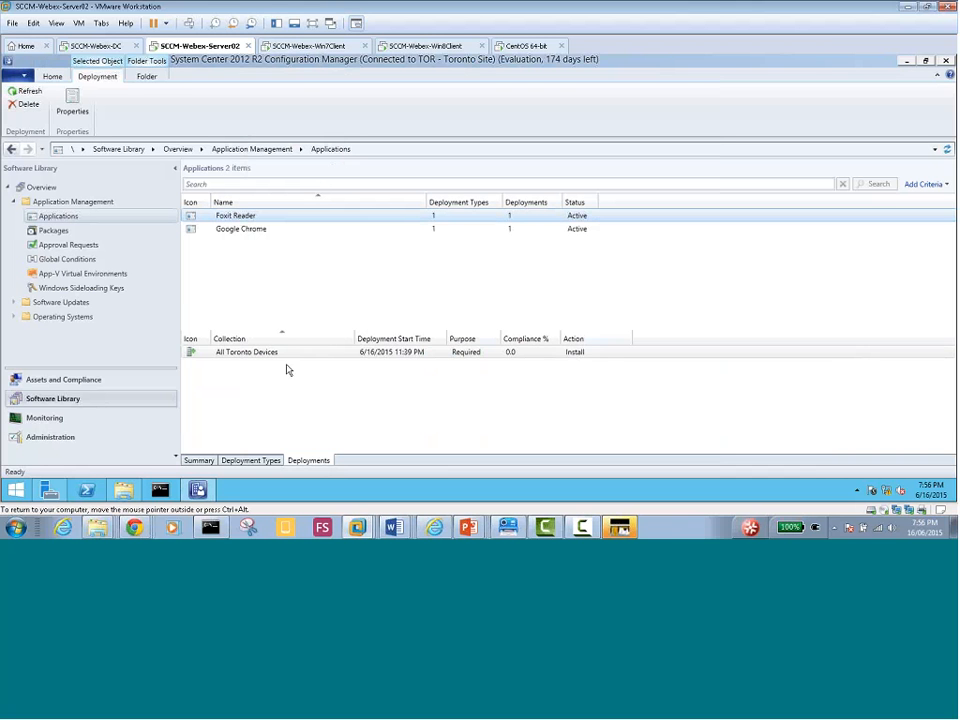
click(199, 461)
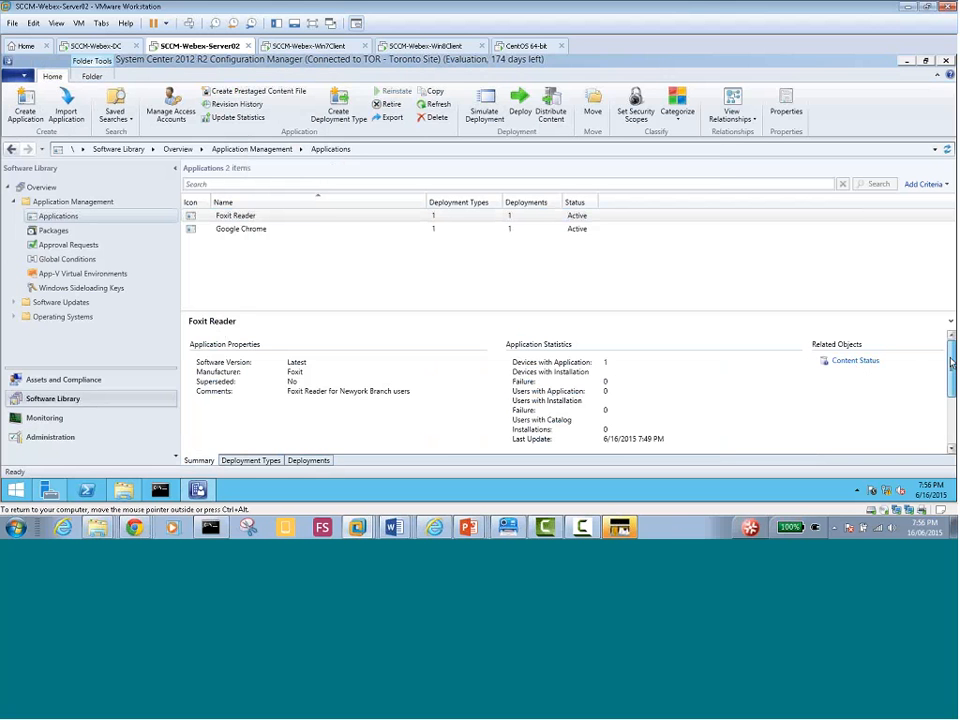
drag(951, 359, 948, 414)
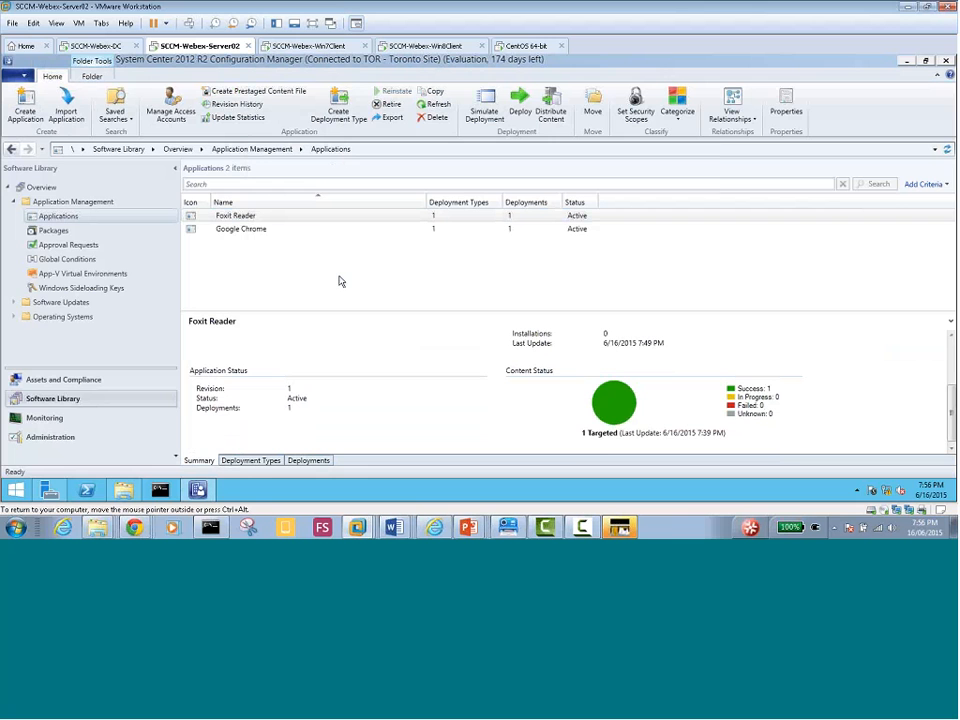
click(344, 48)
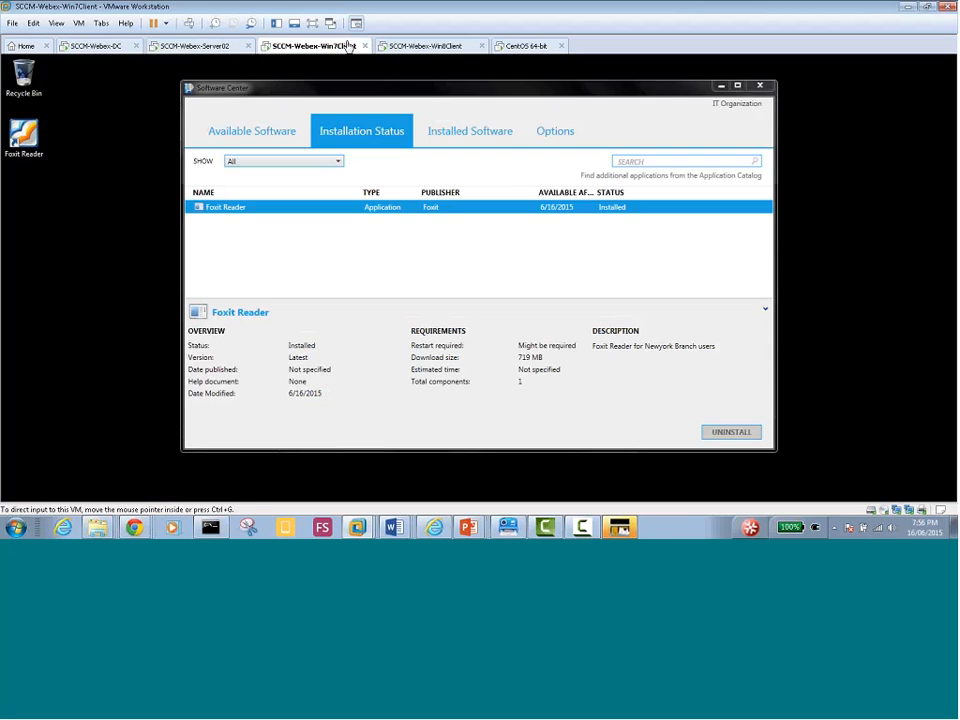
click(403, 48)
On Server02, show All Toronto Devices members including CANIPSCLIENTMAC, then return to Software Library
click(180, 47)
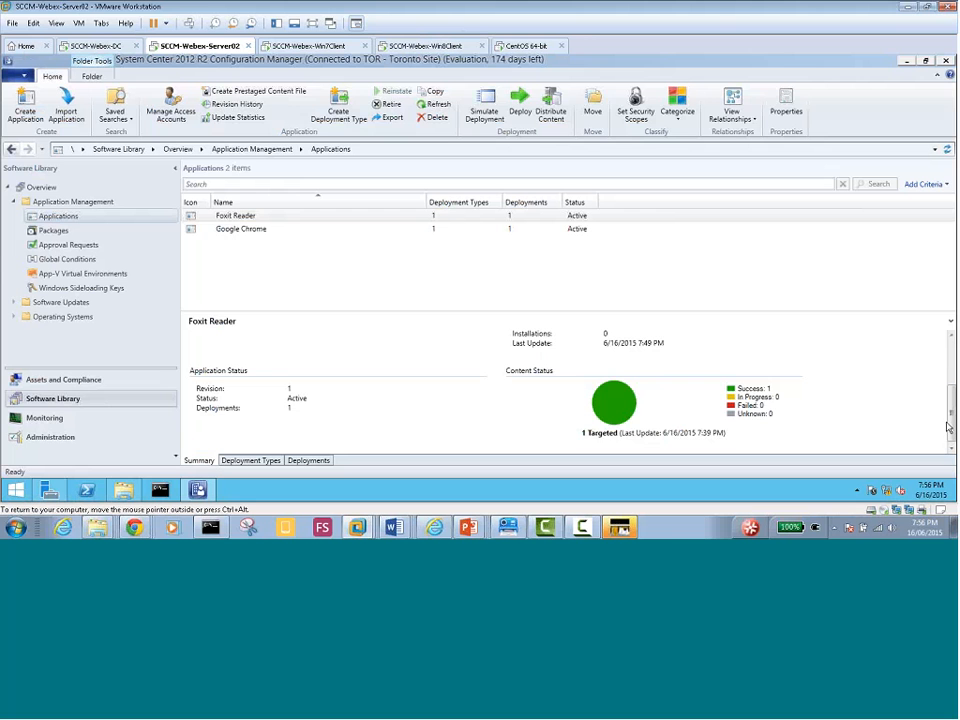
drag(949, 420, 944, 356)
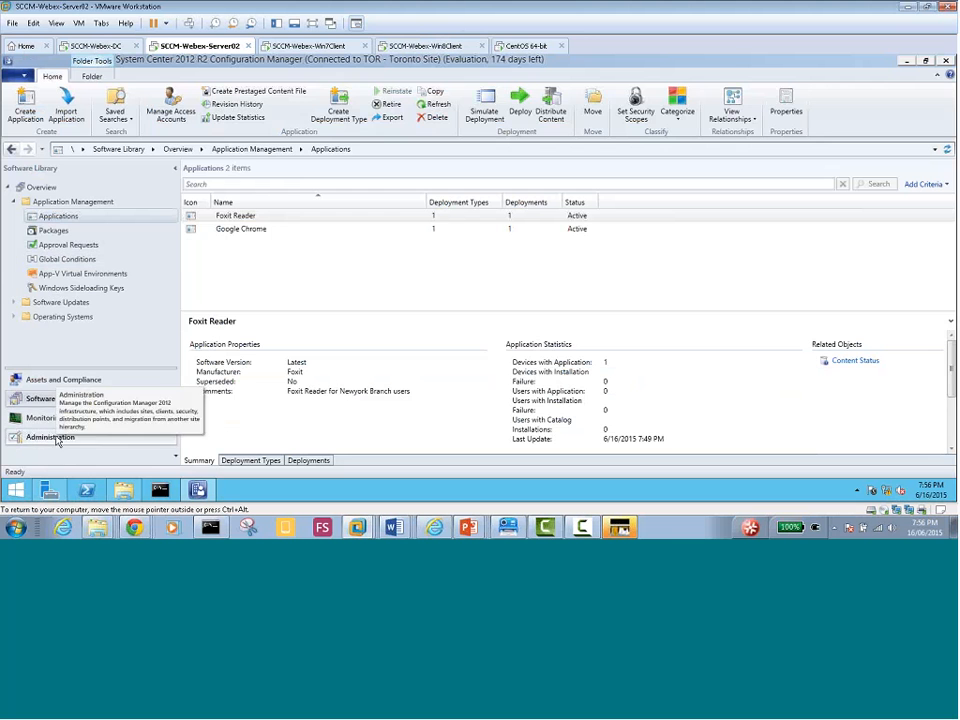
click(60, 379)
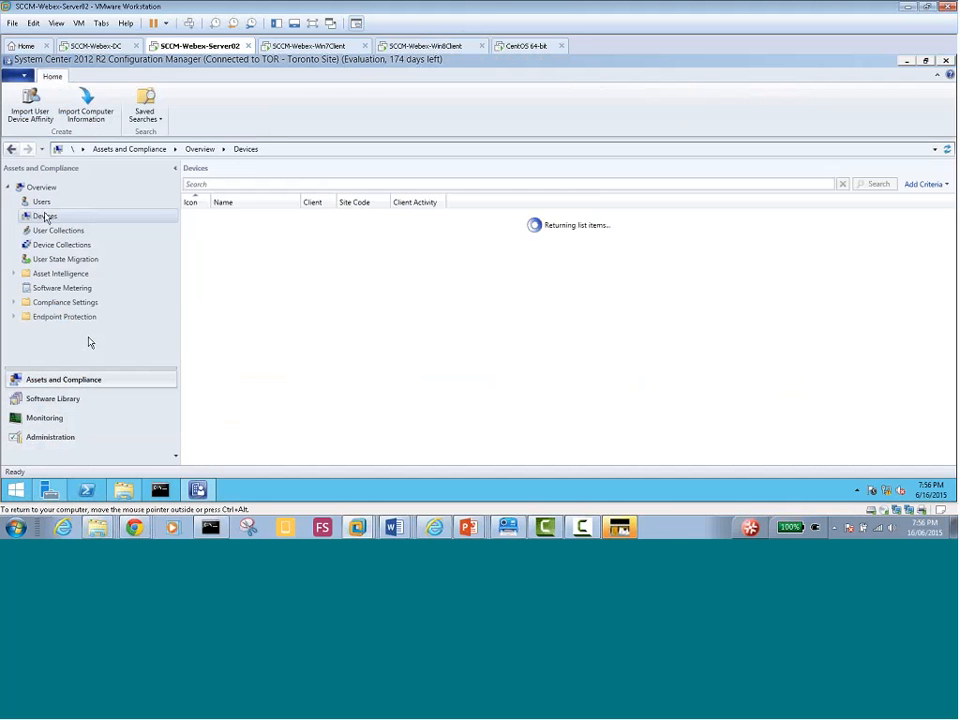
click(56, 245)
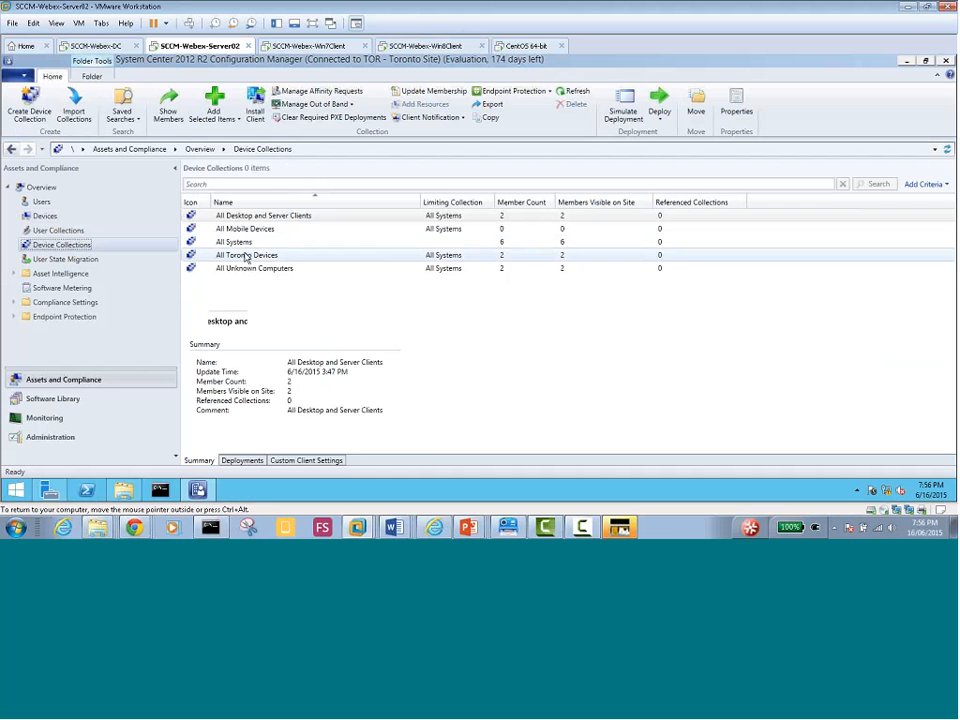
right_click(247, 257)
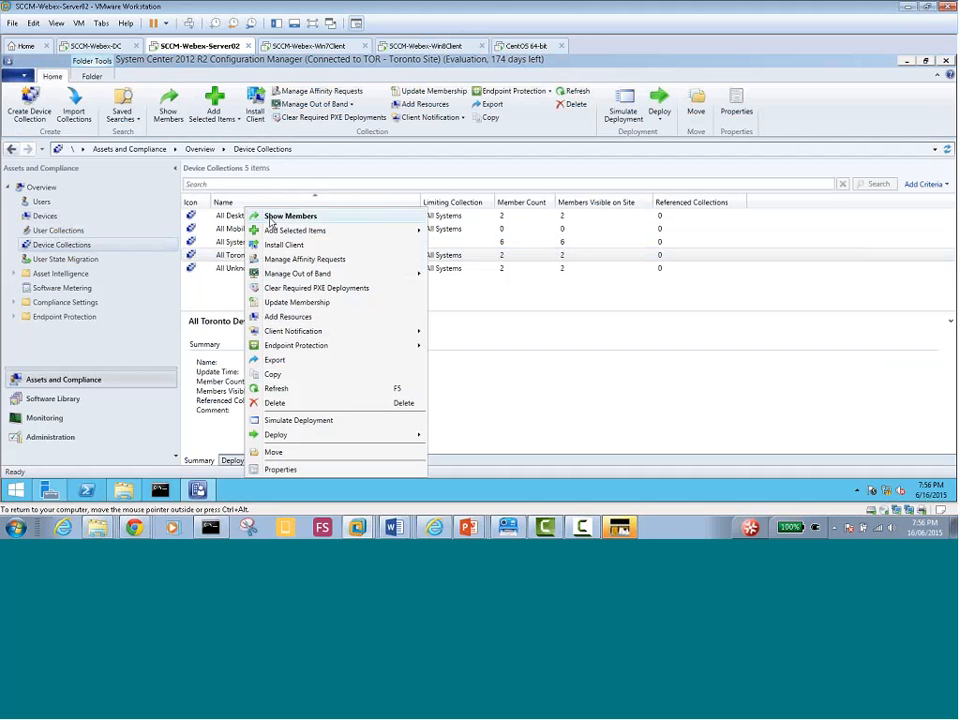
click(270, 219)
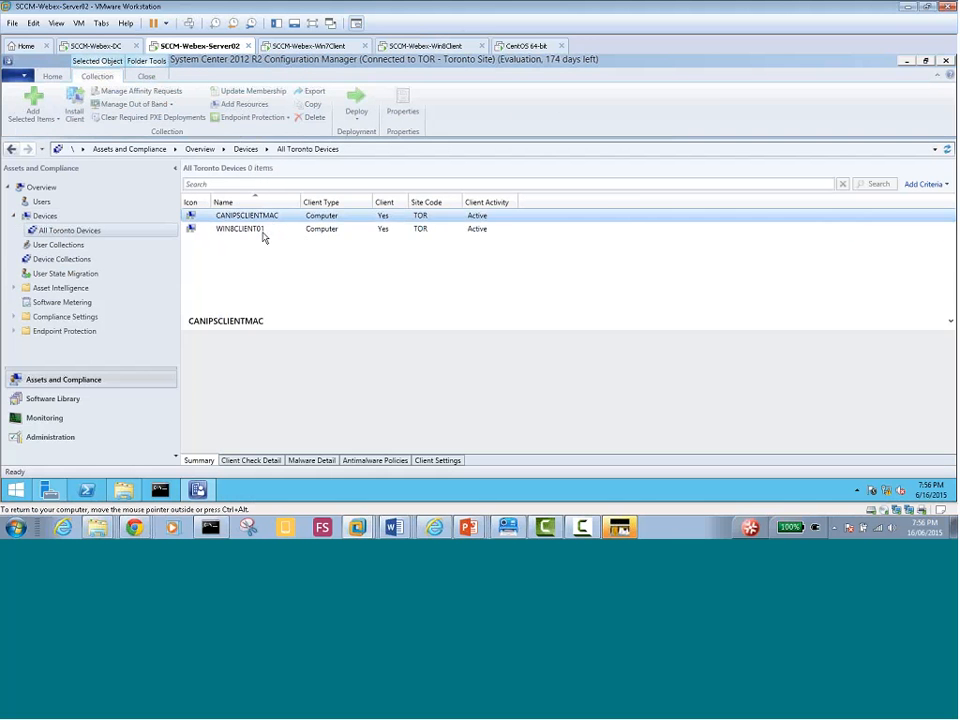
click(263, 218)
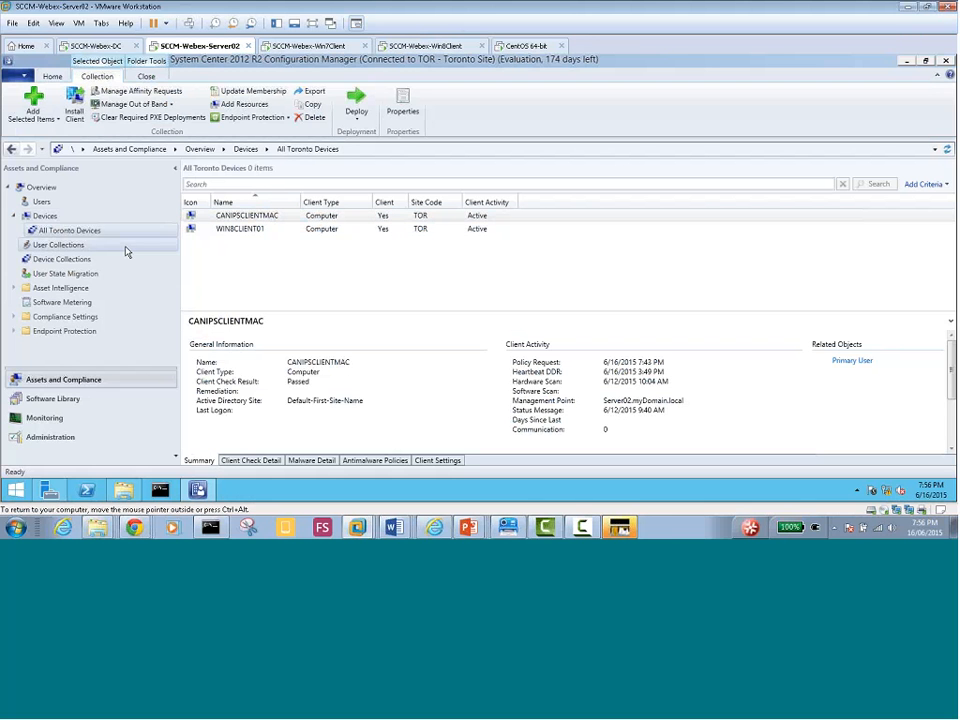
click(62, 400)
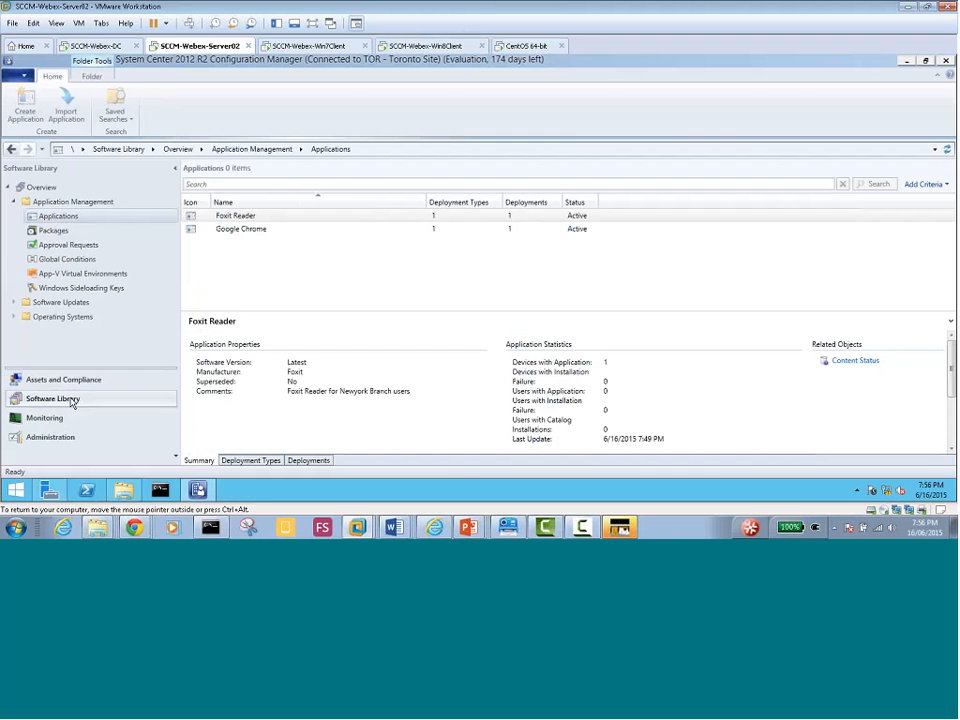
Select Foxit Reader and open its Content Status, listing Foxit and Chrome at 100.0% compliance
click(262, 220)
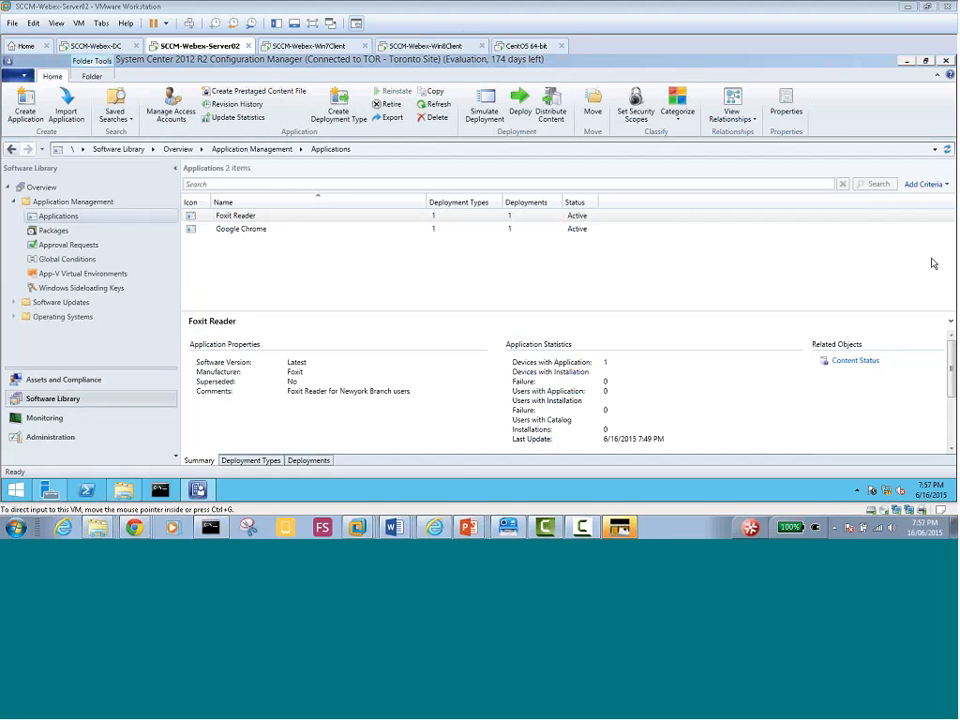
click(257, 219)
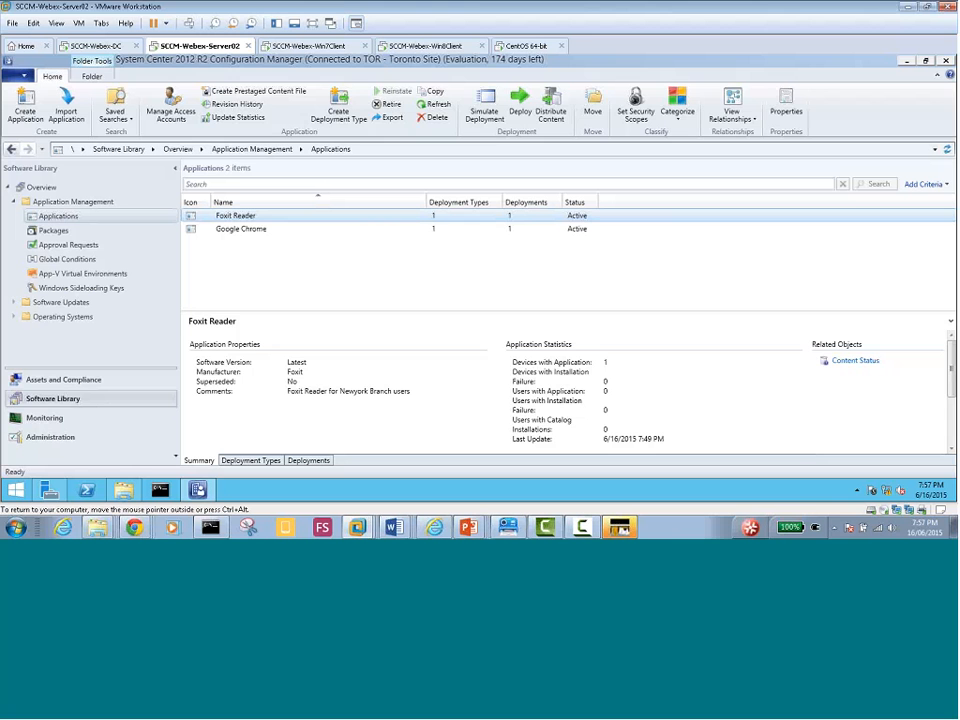
click(853, 362)
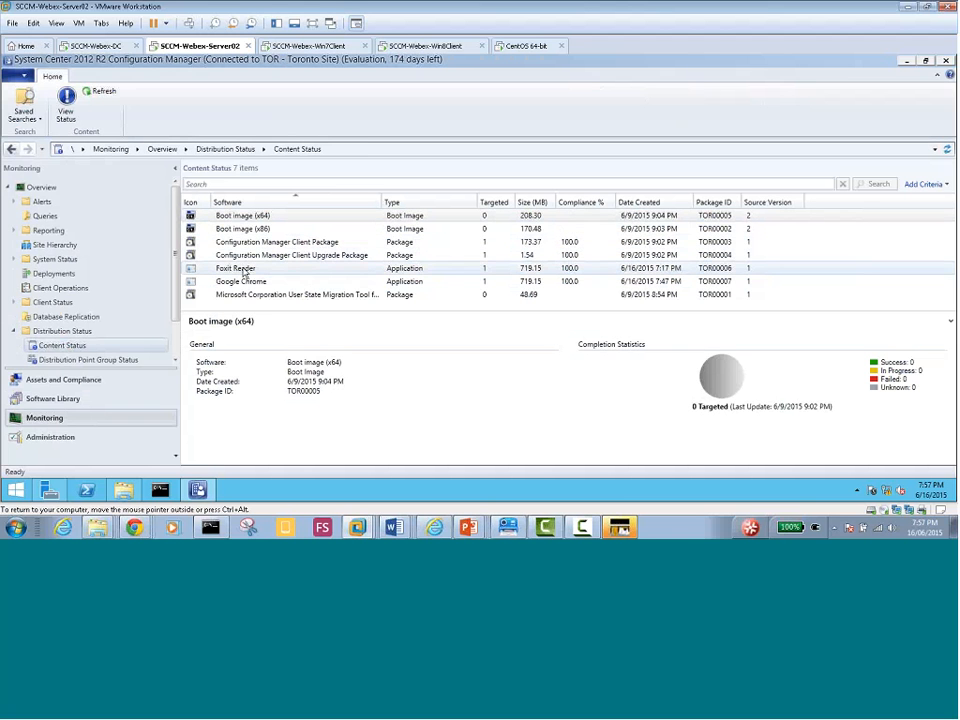
click(243, 270)
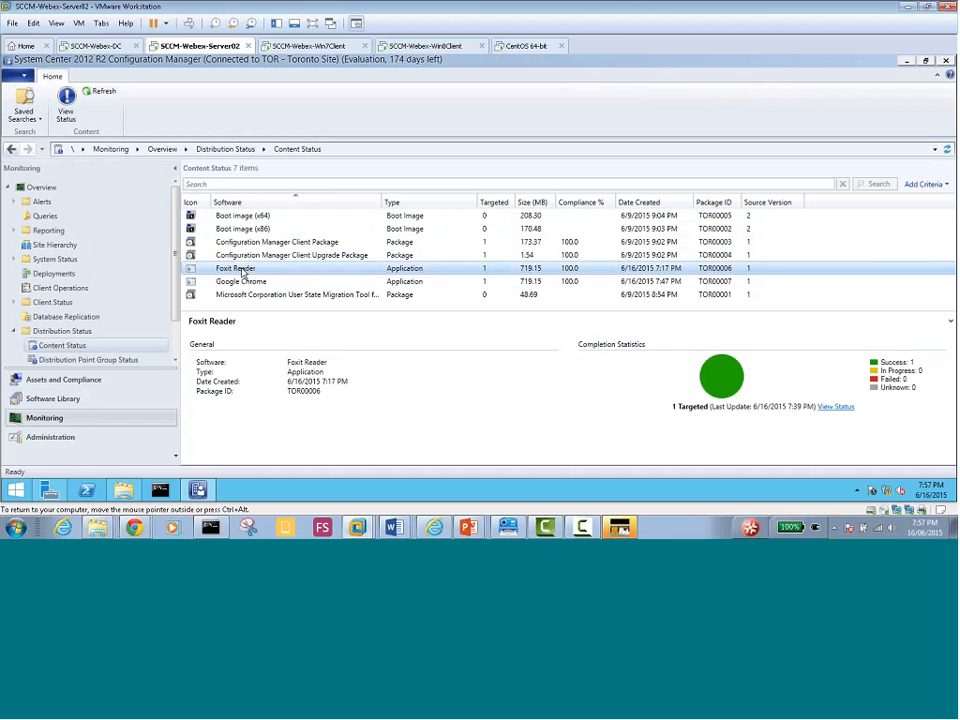
right_click(249, 275)
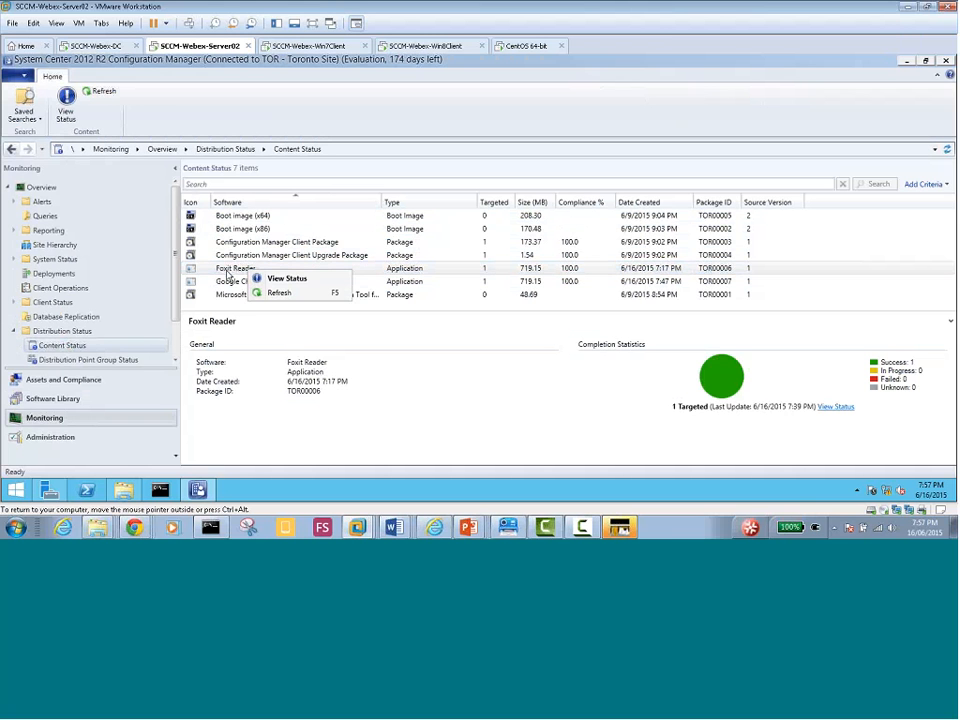
key(Escape)
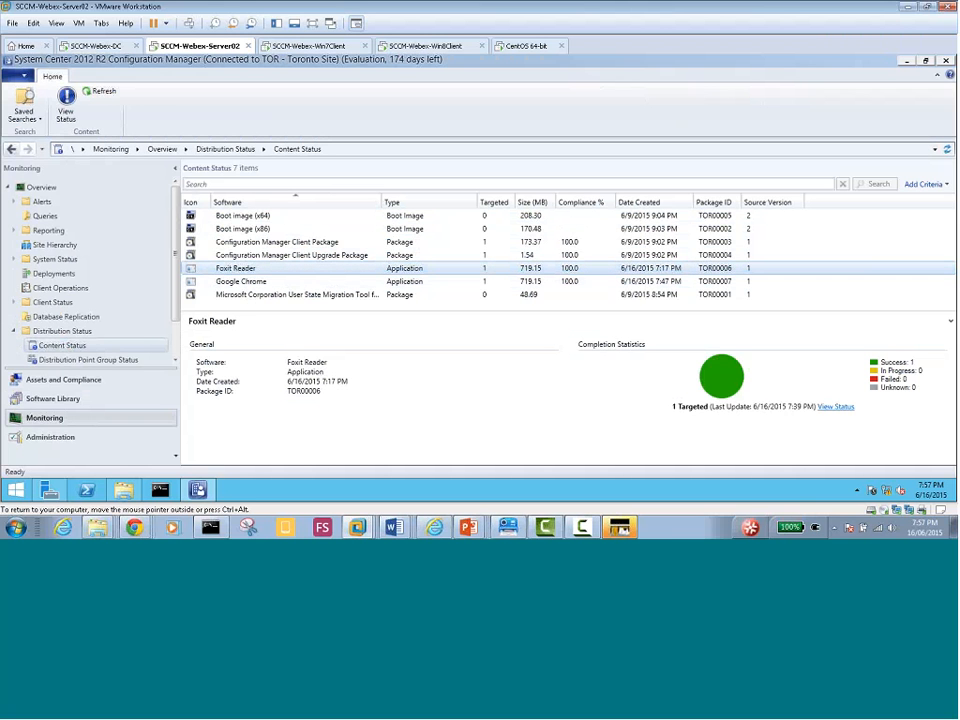
click(835, 408)
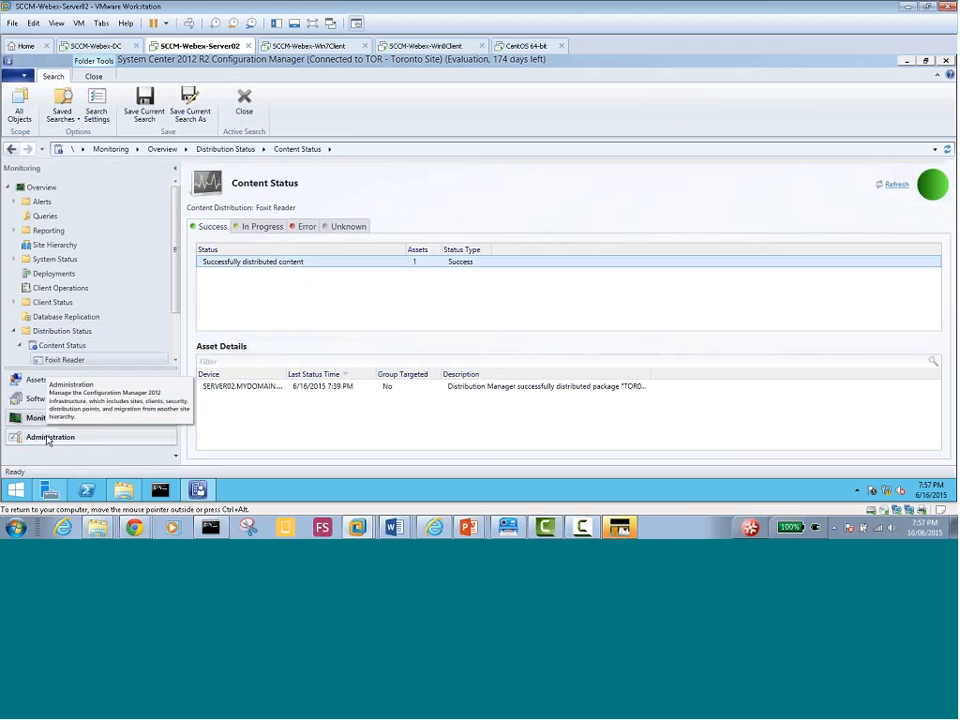
click(50, 398)
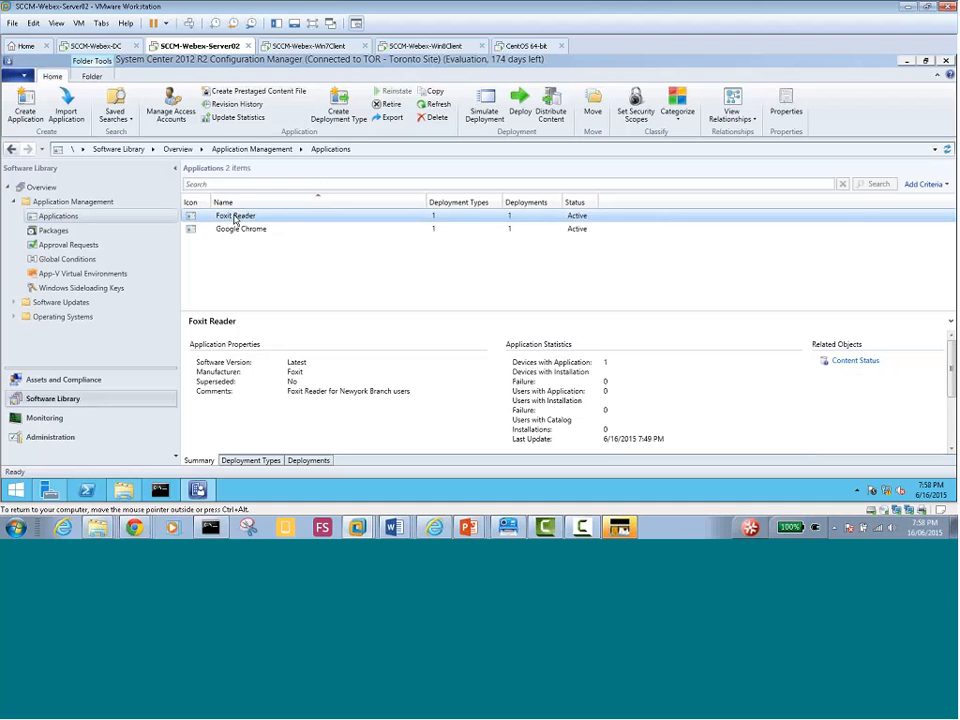
click(852, 364)
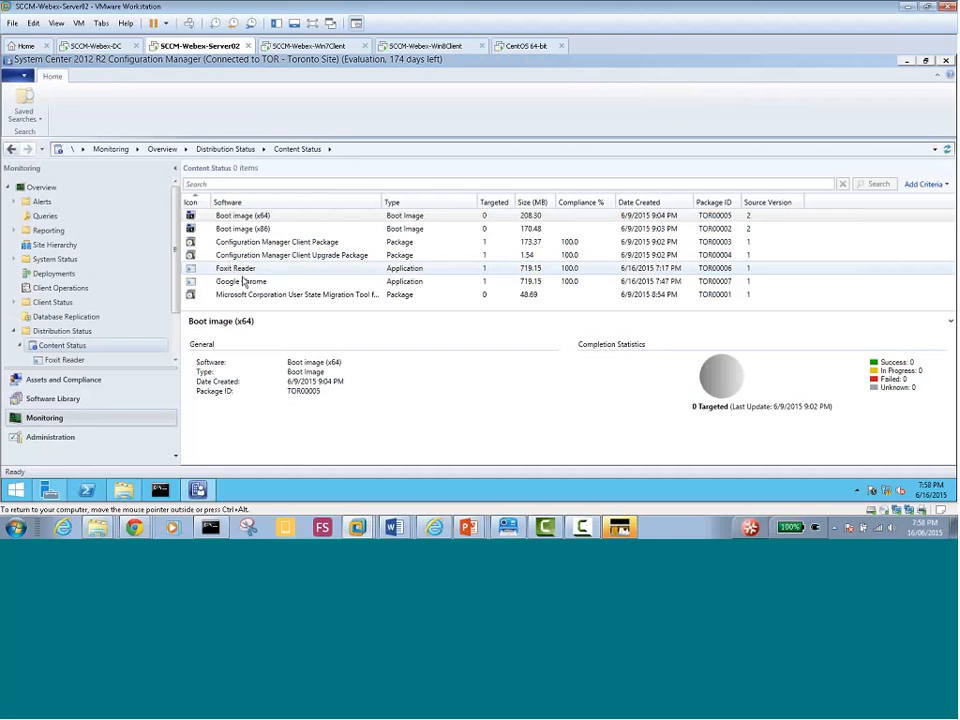
click(237, 272)
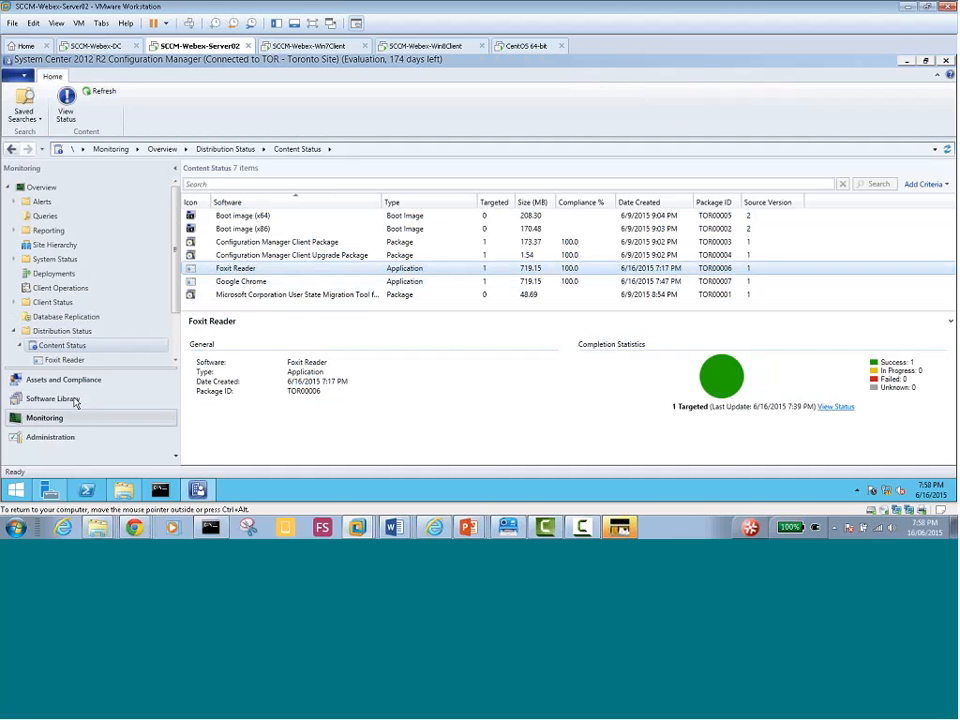
View Foxit Reader's distribution status across the In Progress, Error, Unknown and Success tabs
click(835, 408)
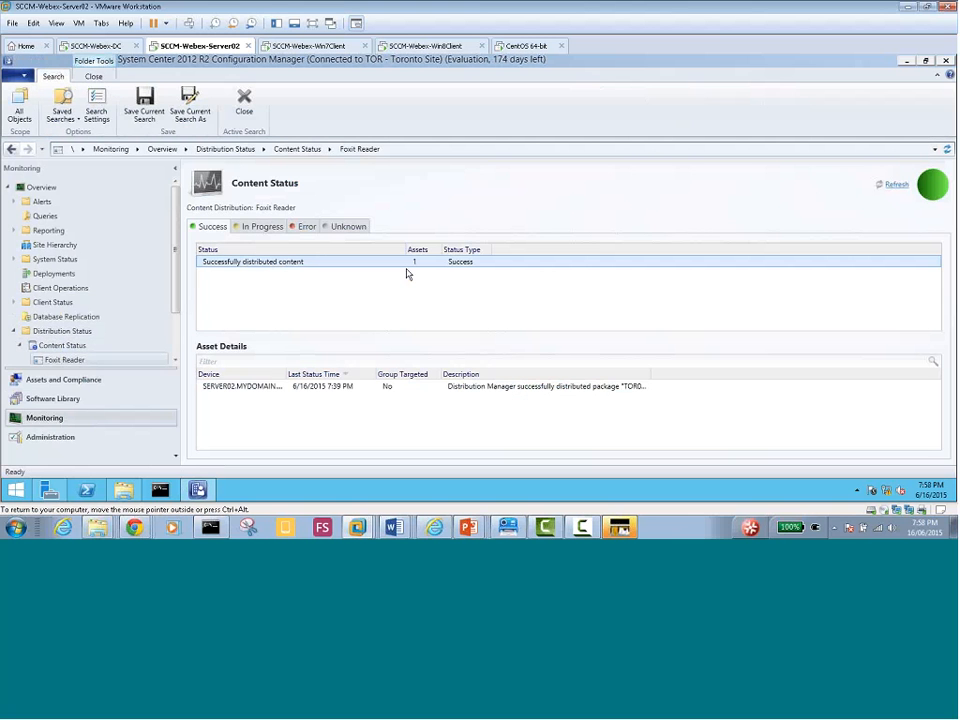
click(256, 227)
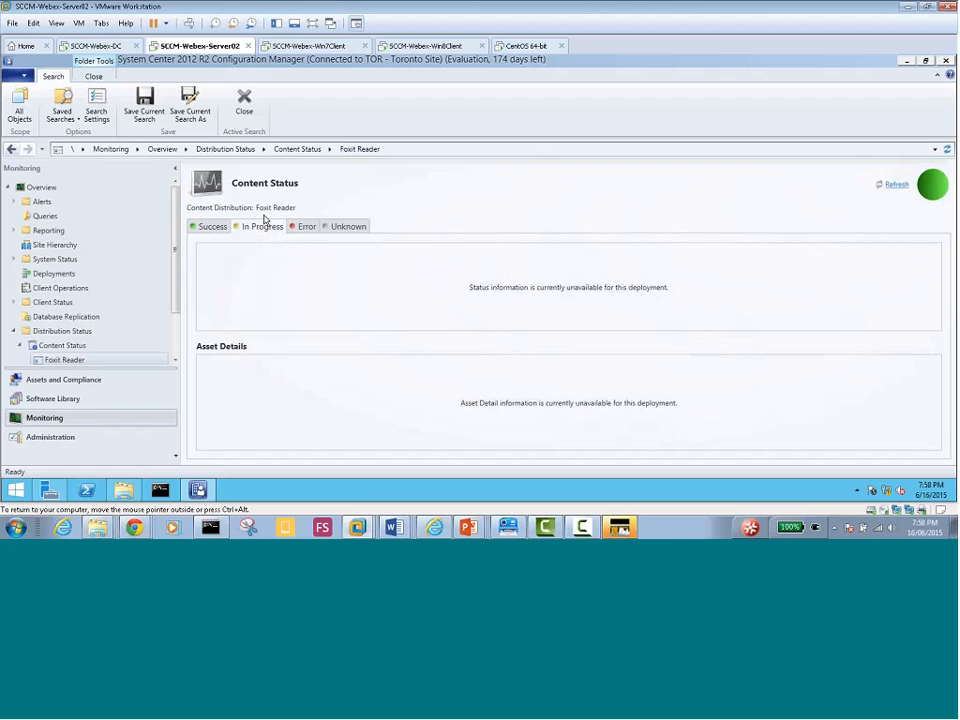
click(295, 228)
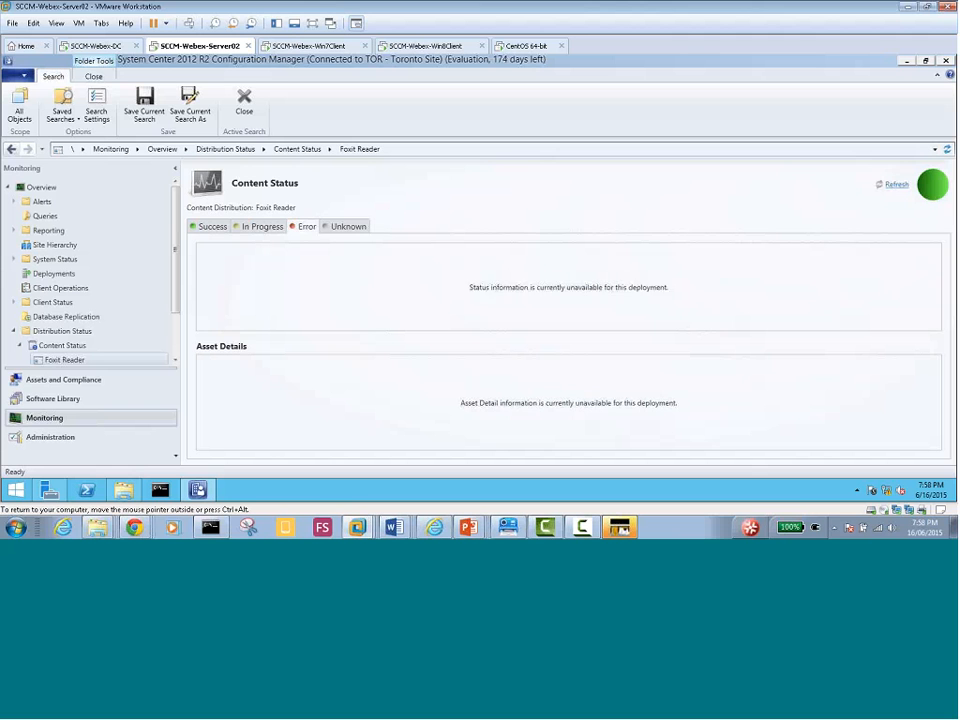
click(342, 227)
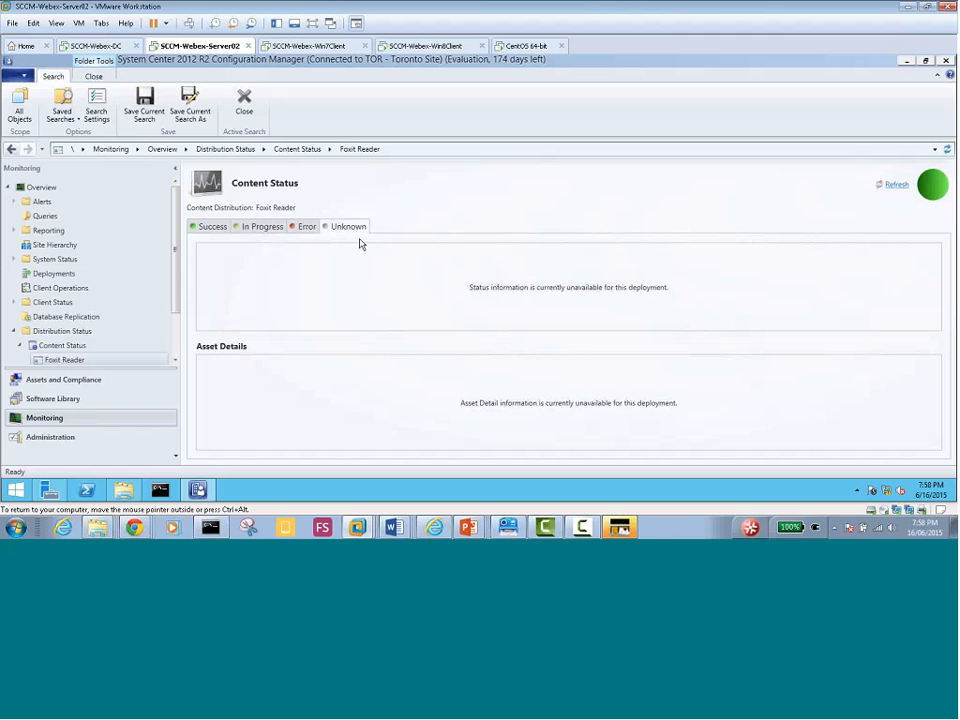
click(208, 227)
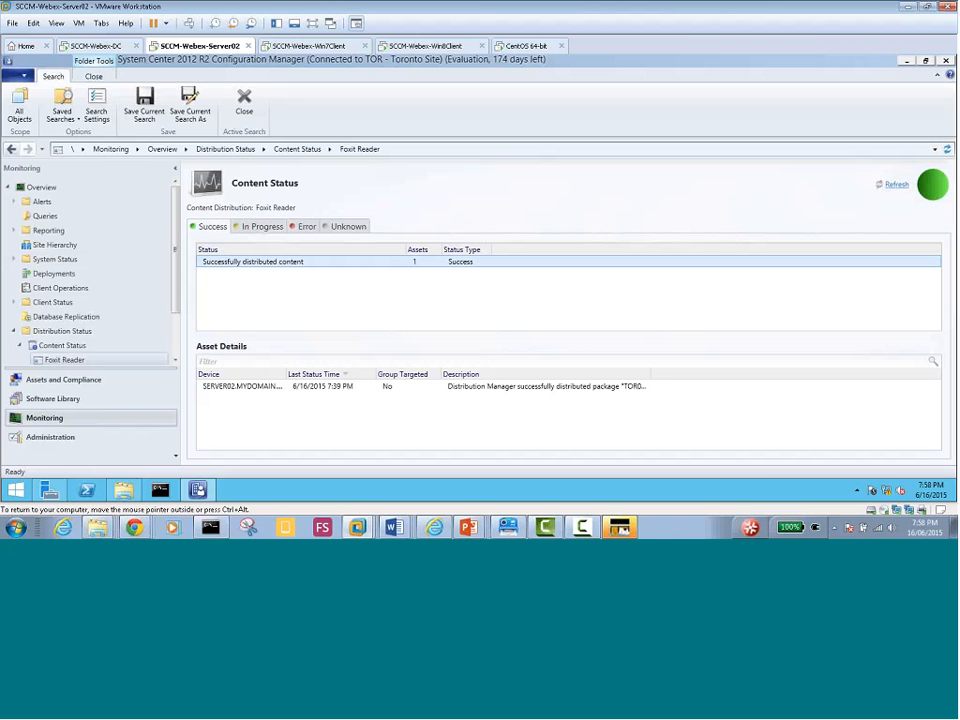
Select the SERVER02 success record and widen the Device and Description columns to show full text
click(262, 388)
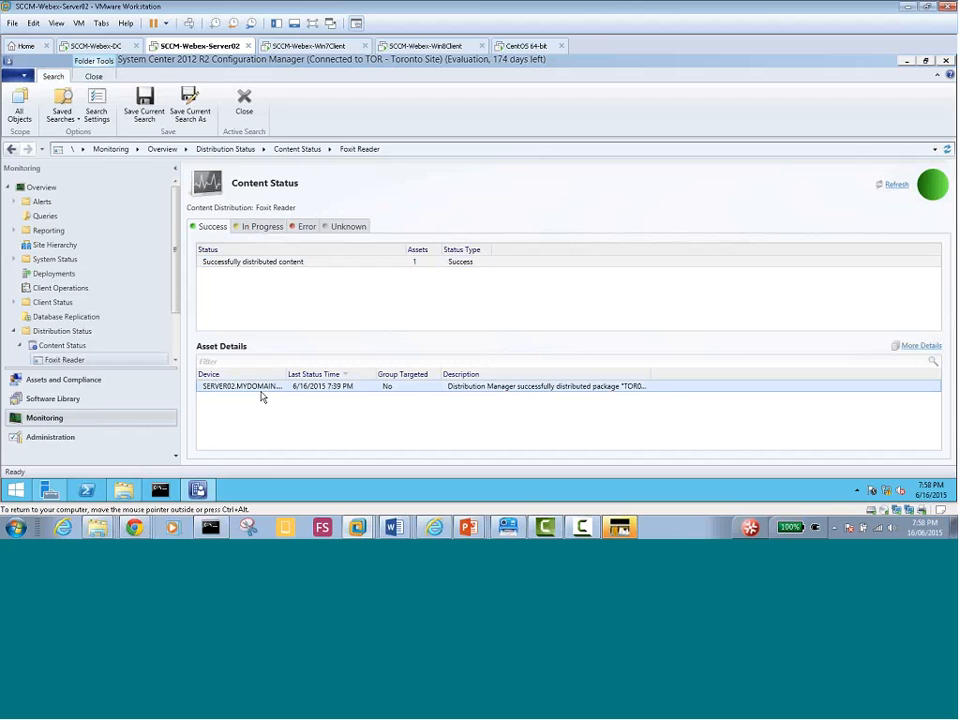
drag(280, 374, 315, 375)
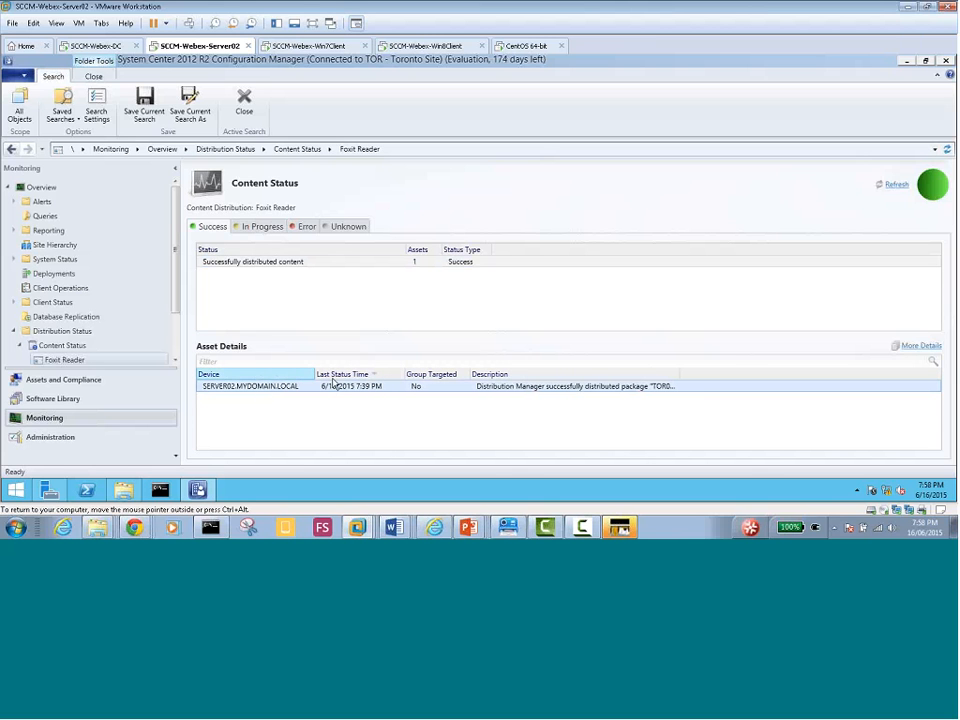
drag(680, 375, 955, 374)
click(923, 445)
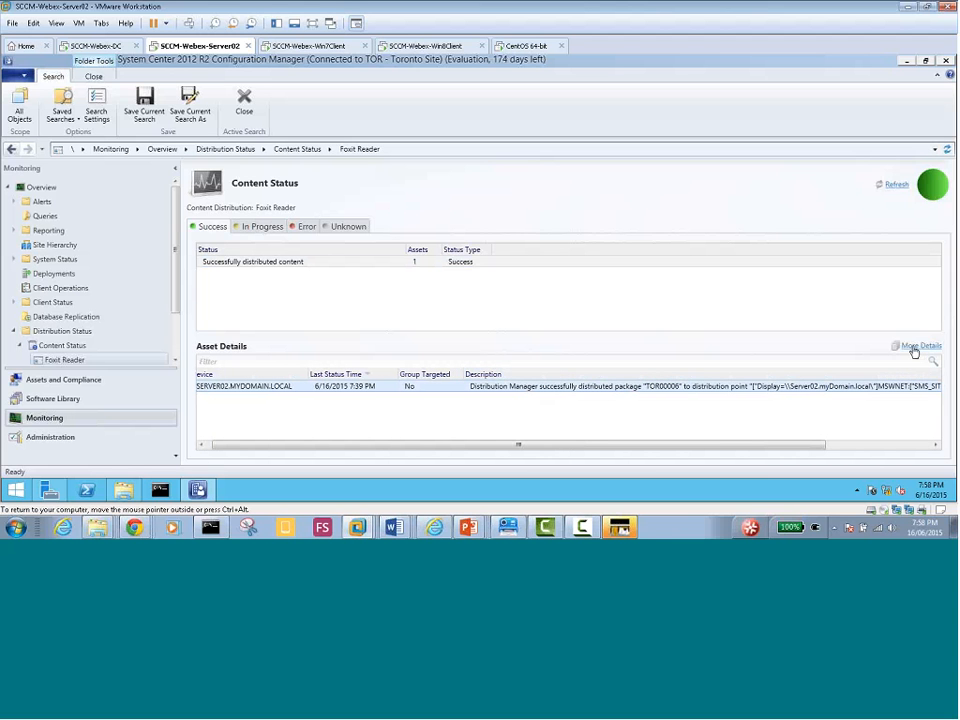
Review the SERVER02 record's full details, then show Google Chrome's summary: 1 targeted, 1 success
click(918, 346)
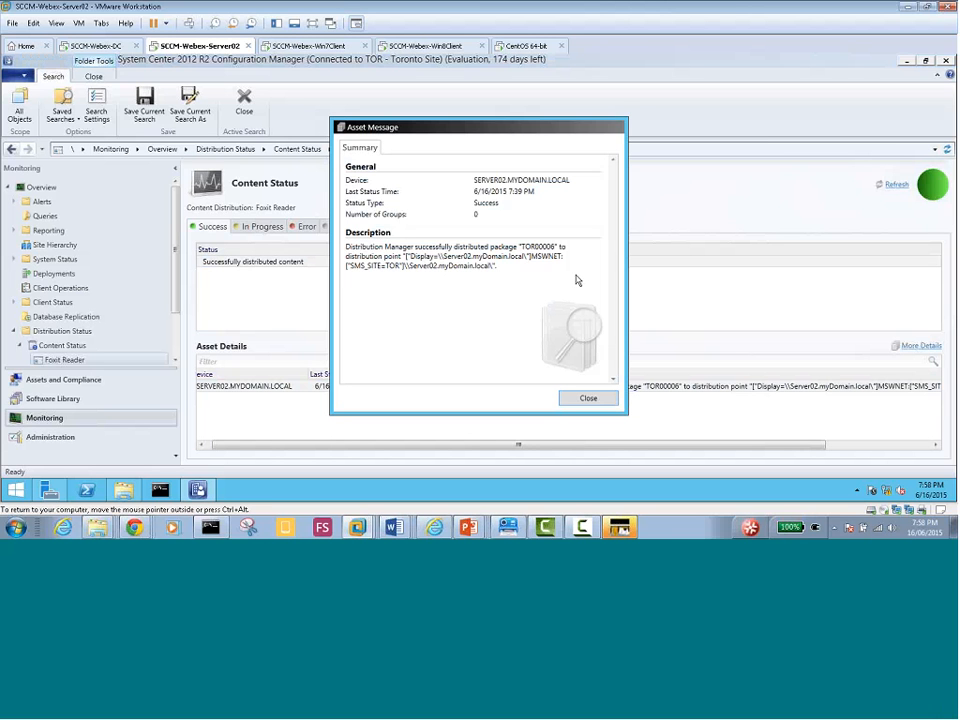
click(584, 401)
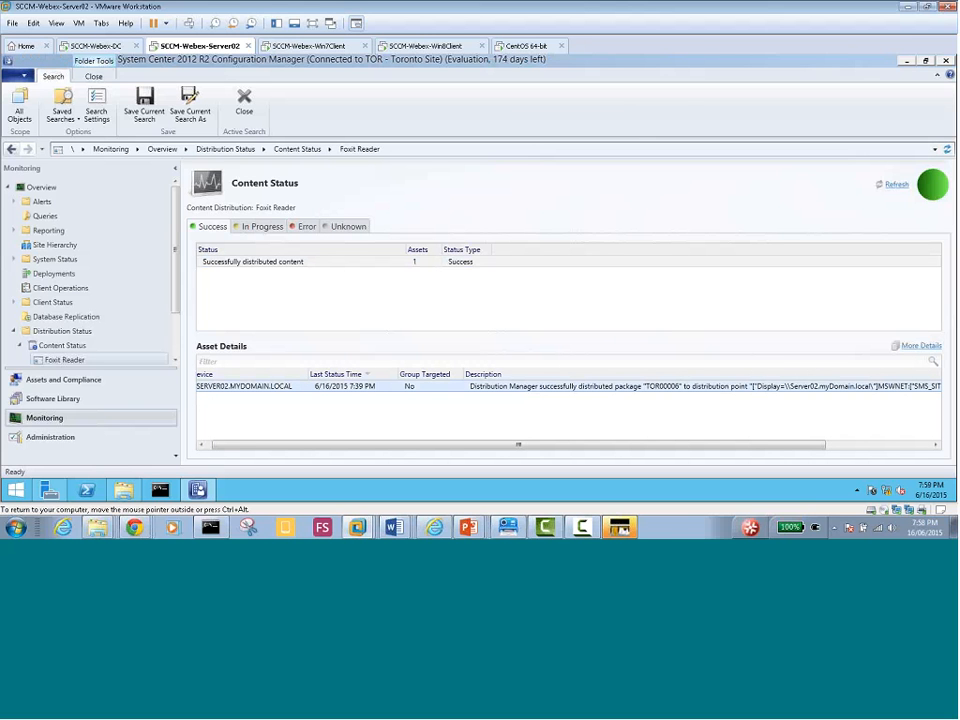
click(176, 362)
click(176, 362)
click(176, 362)
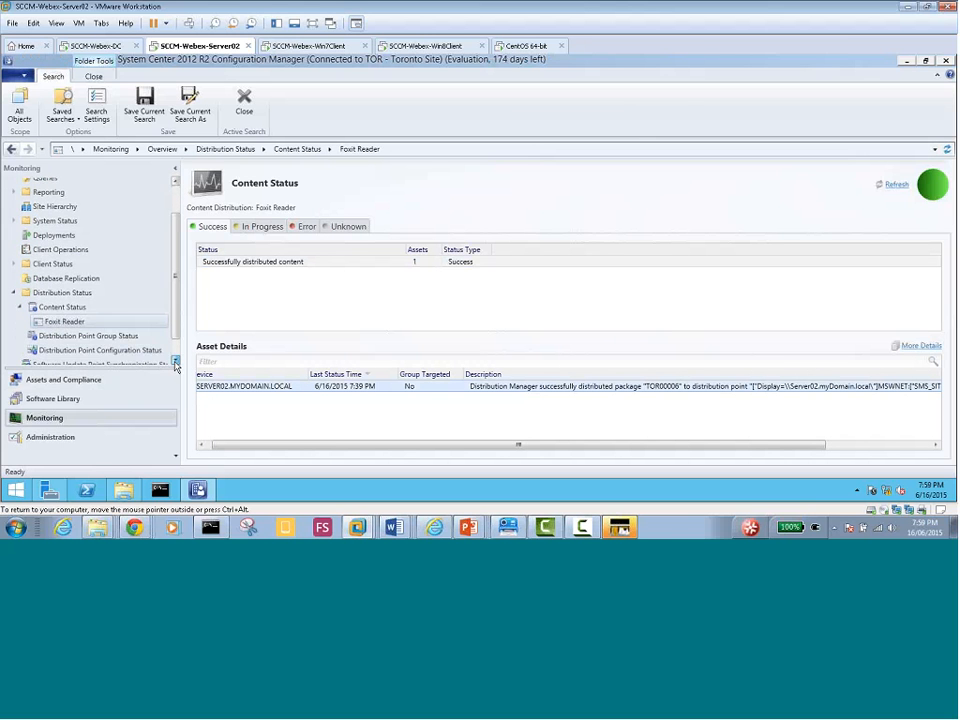
click(64, 311)
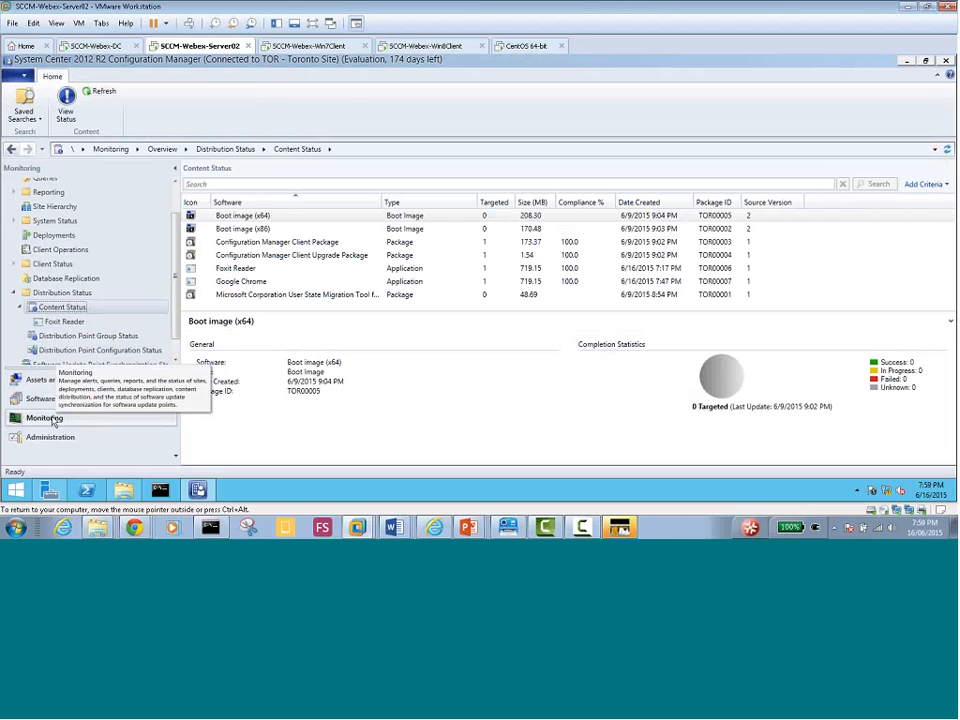
click(268, 283)
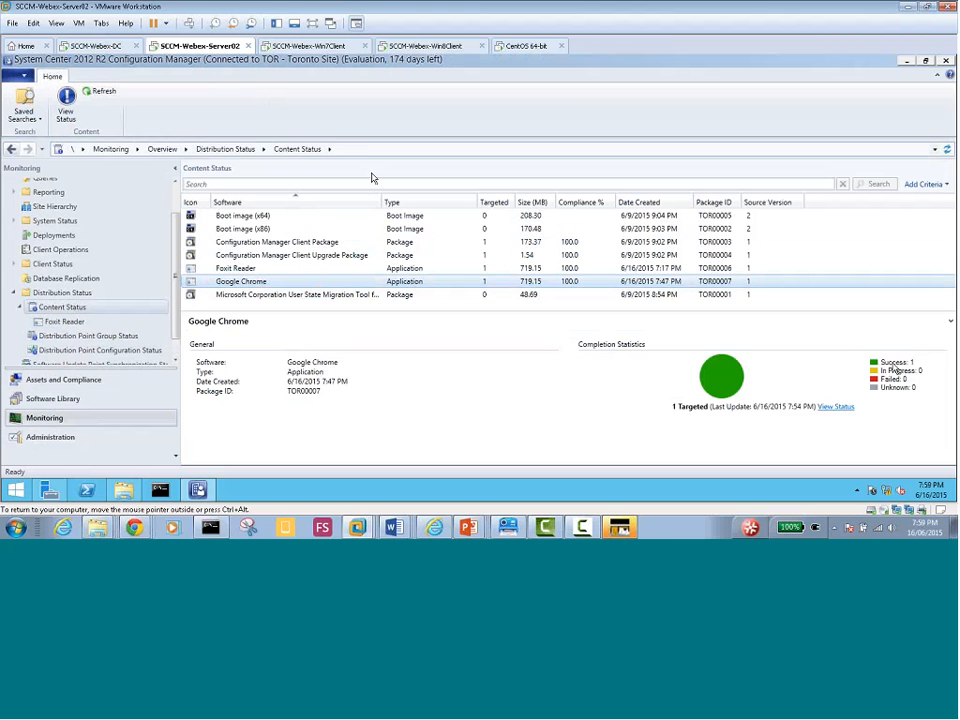
Check Chrome's download progress in Win7Client's Software Center, then switch to Win8Client showing Chrome at 99%
click(307, 47)
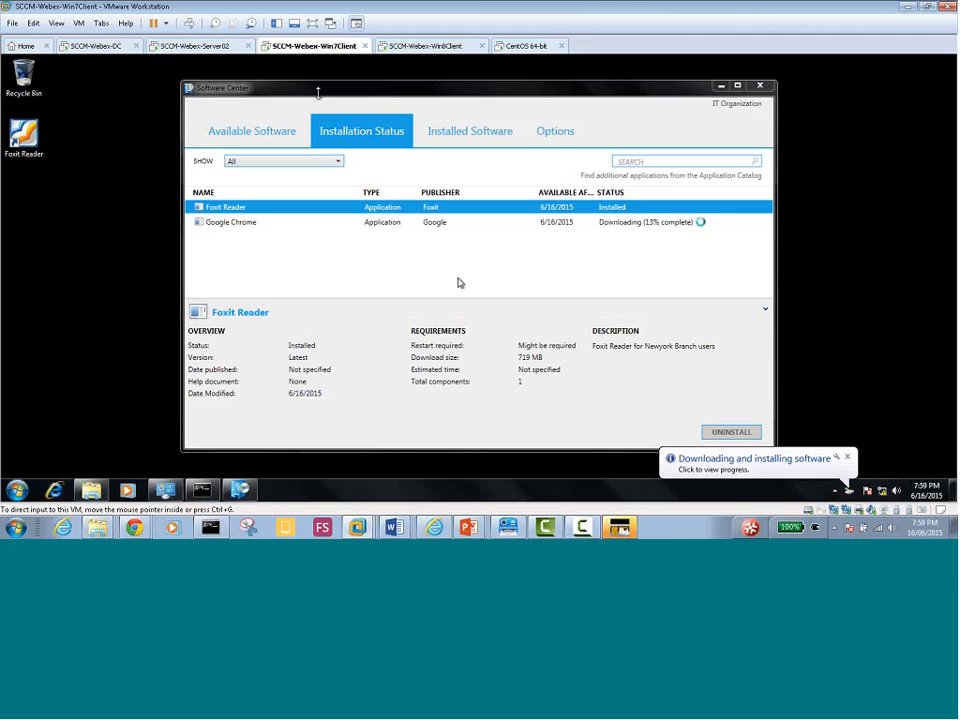
click(241, 227)
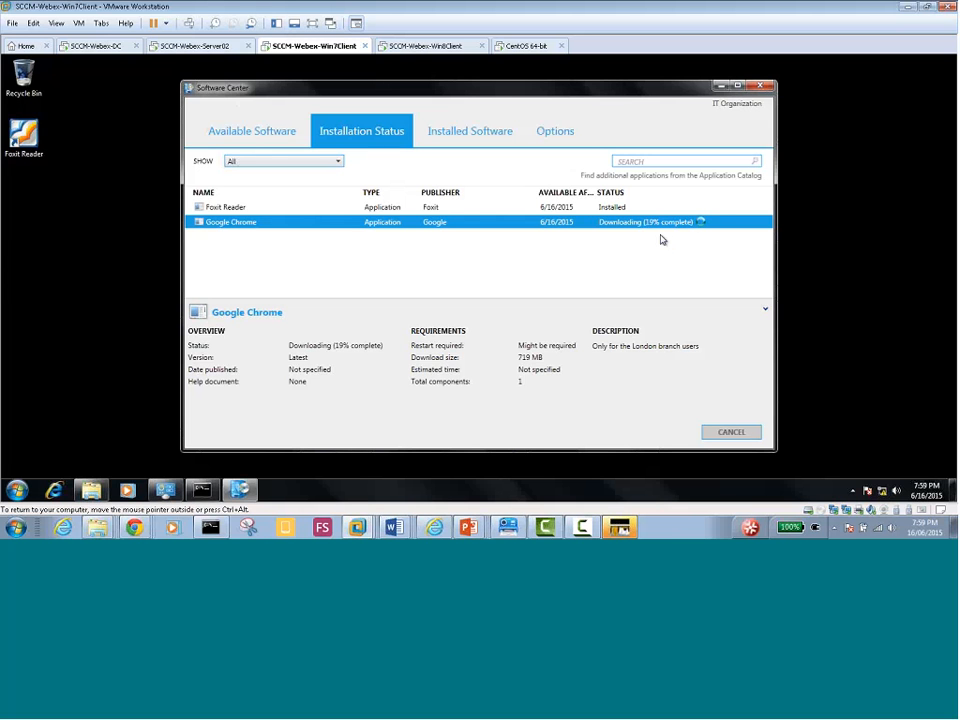
click(720, 86)
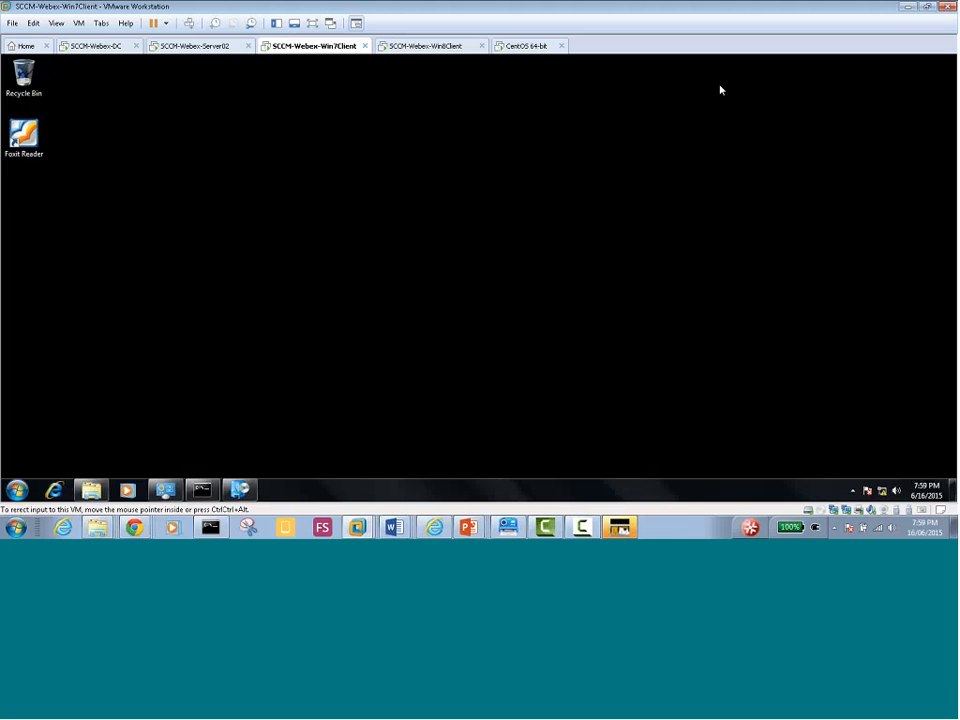
click(414, 47)
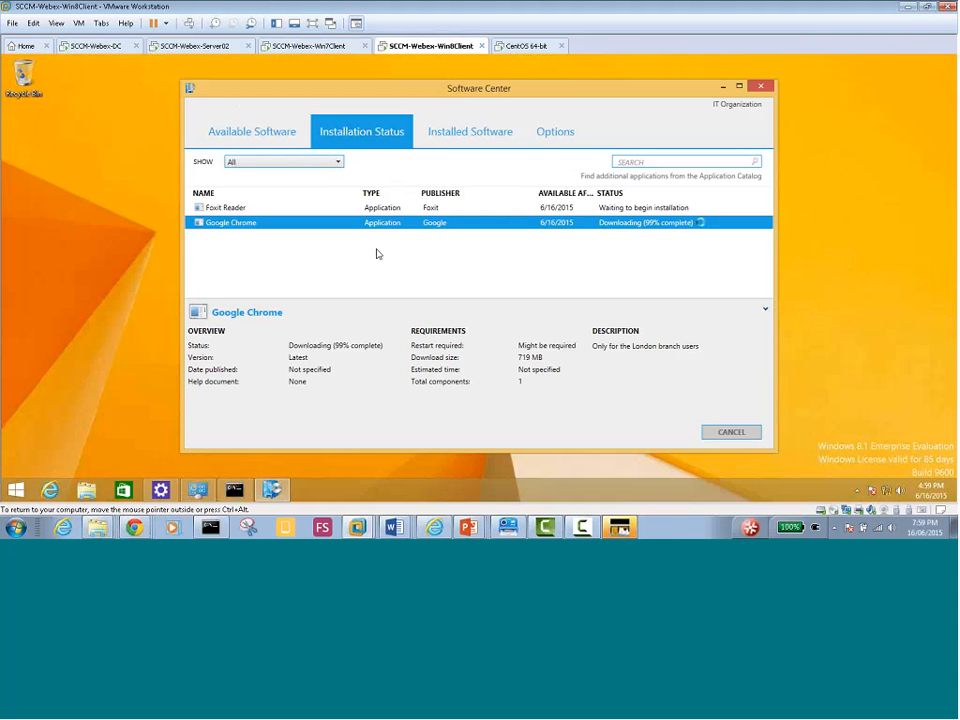
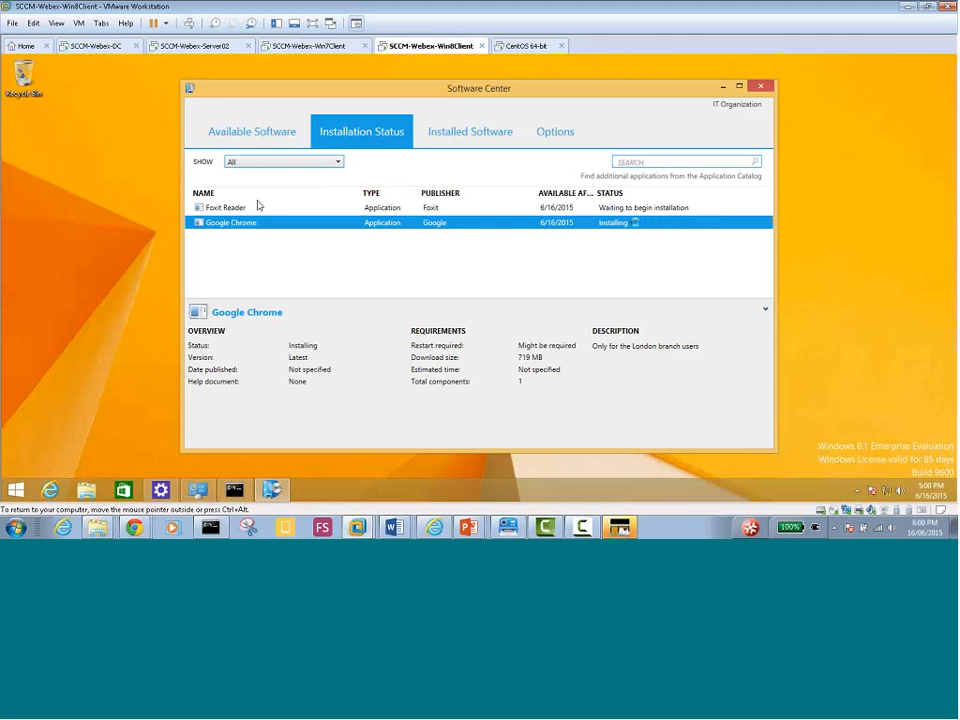
Compare Foxit Reader and Chrome install progress on the Win8 and Win7 clients, then return to Server02
click(206, 210)
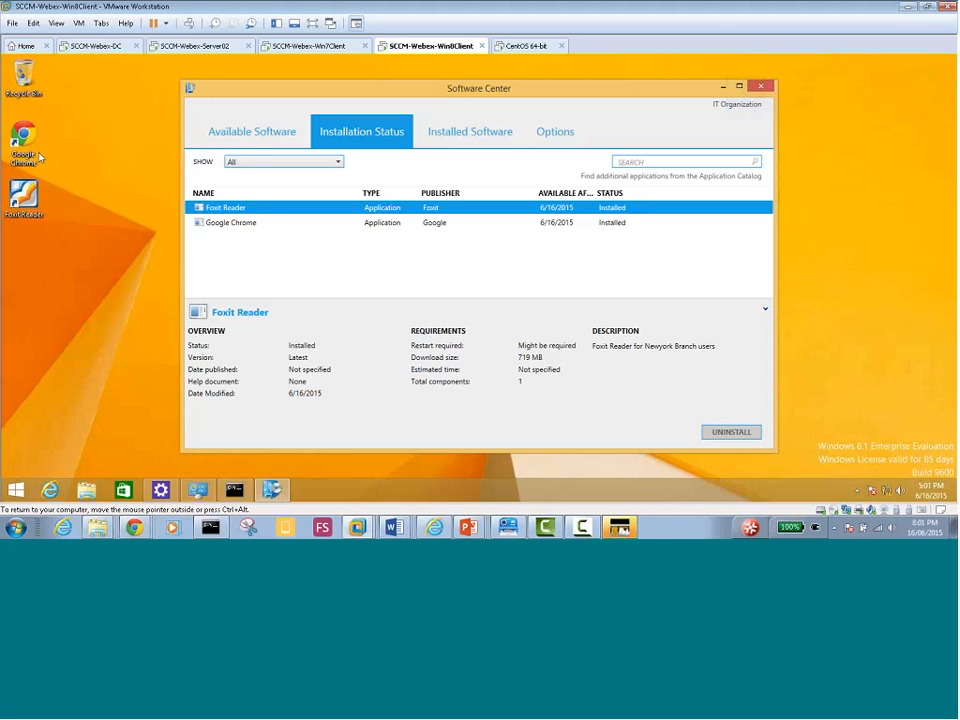
click(276, 44)
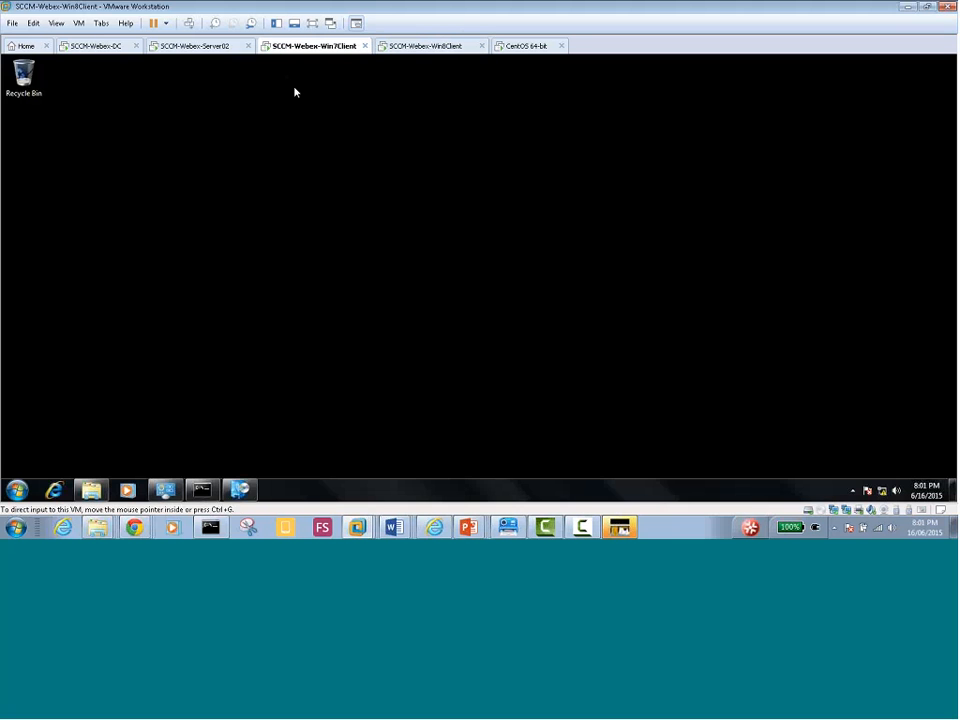
click(240, 489)
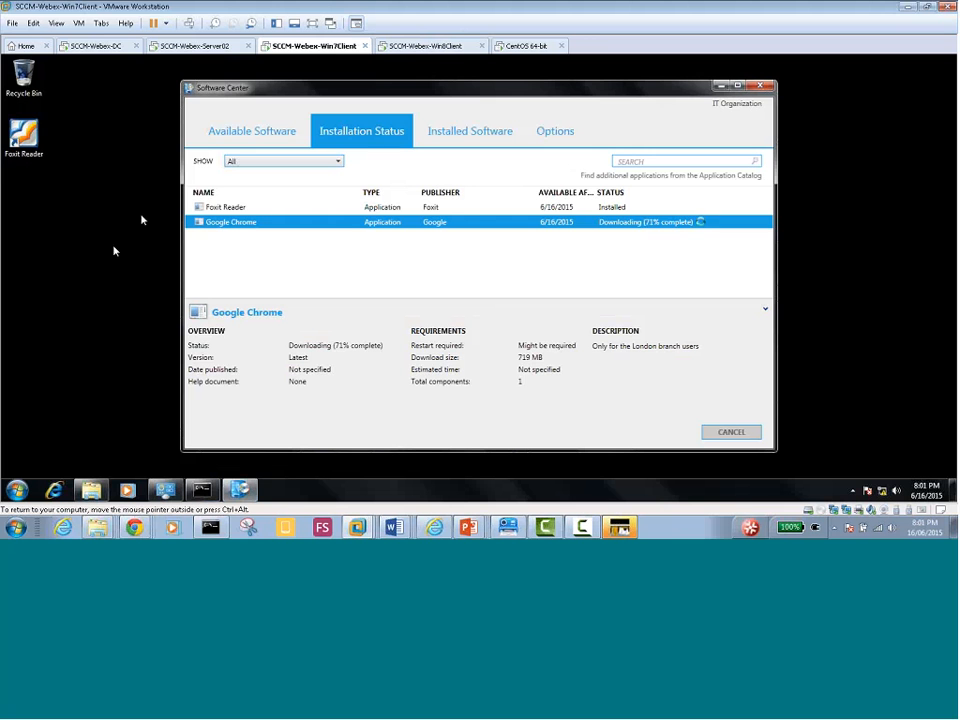
click(430, 50)
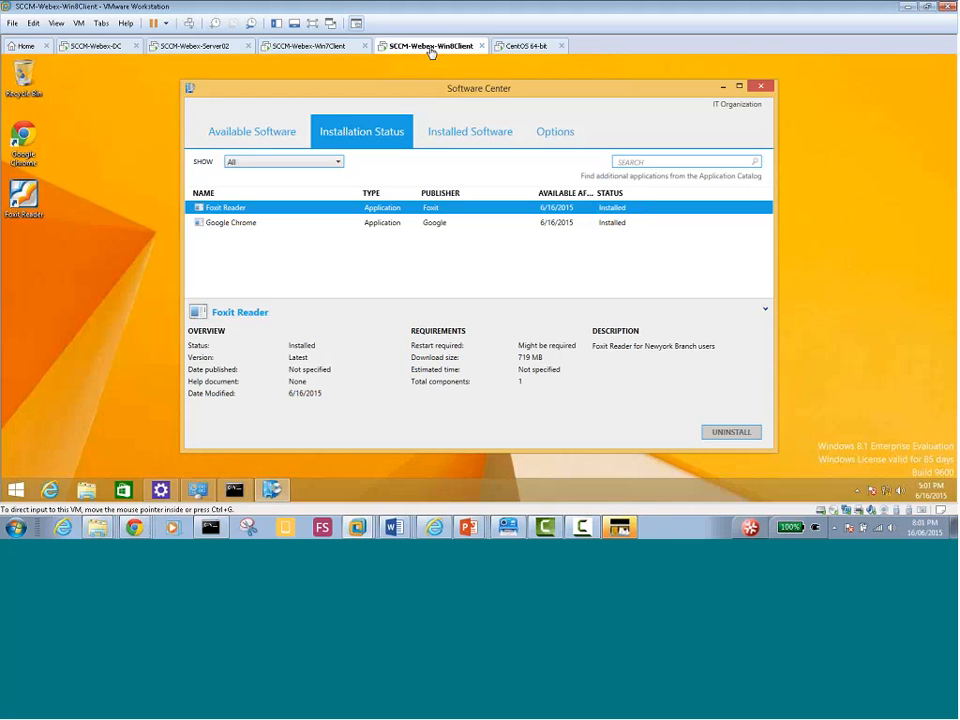
click(287, 47)
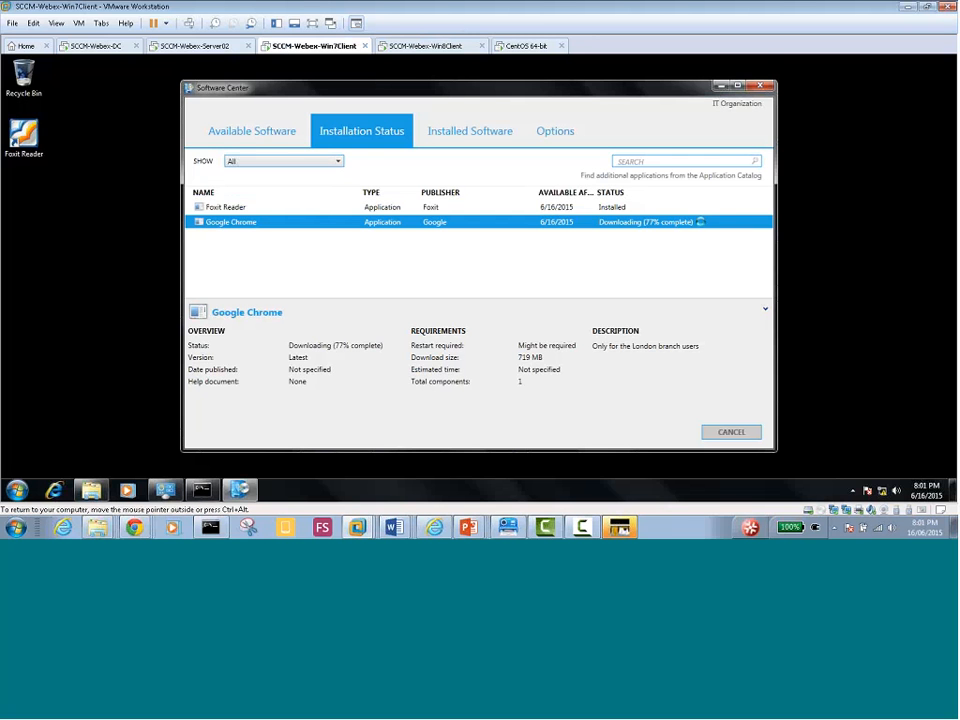
click(407, 49)
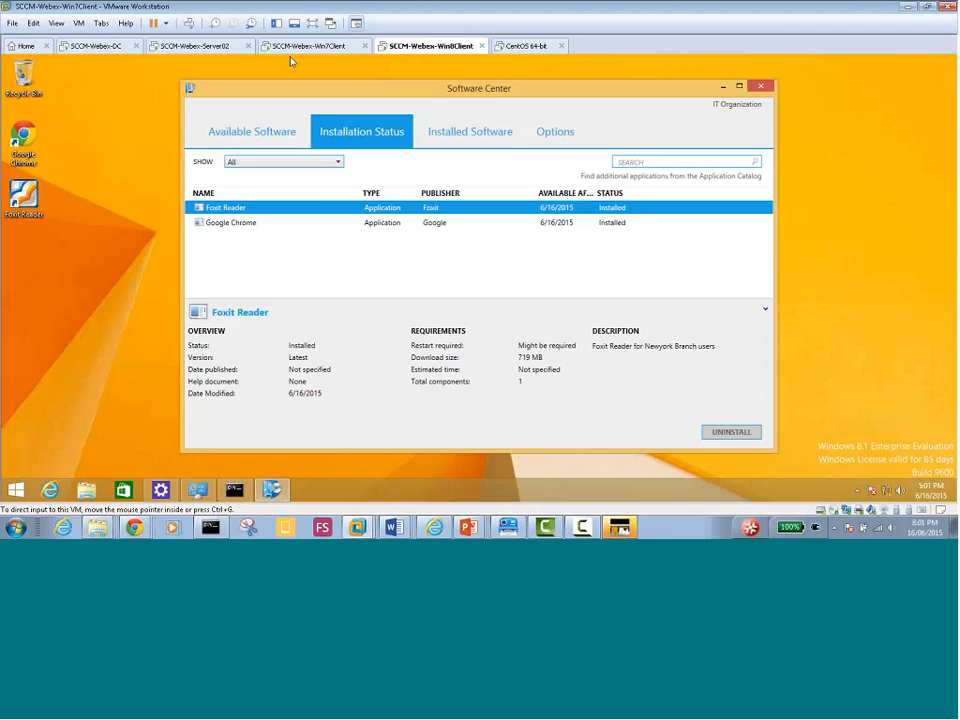
click(192, 46)
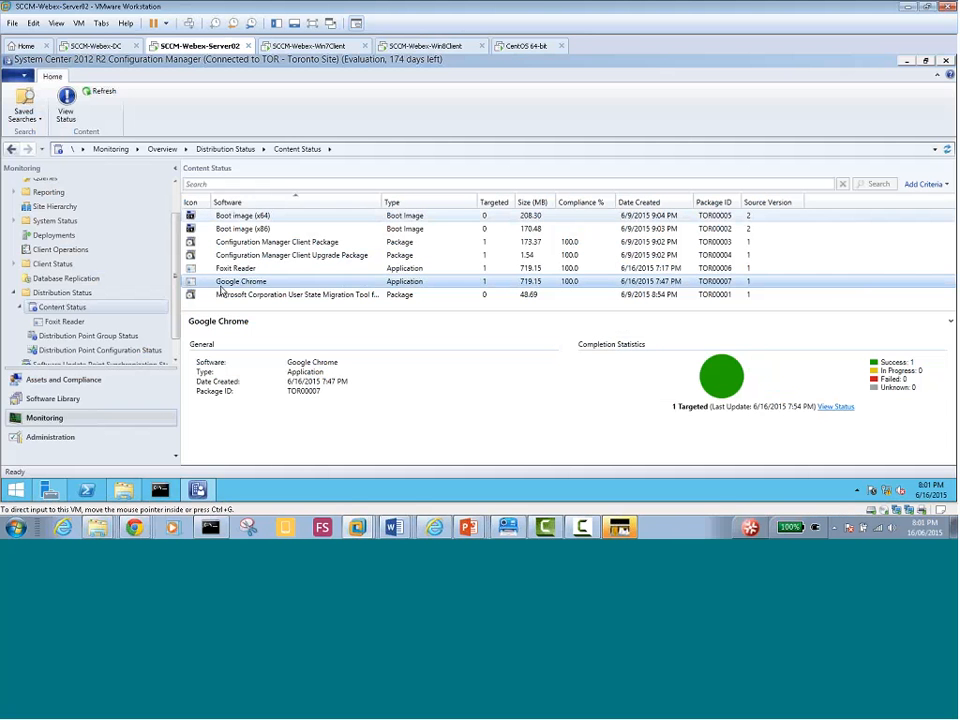
Open the Software Library Applications list and select Google Chrome
click(55, 380)
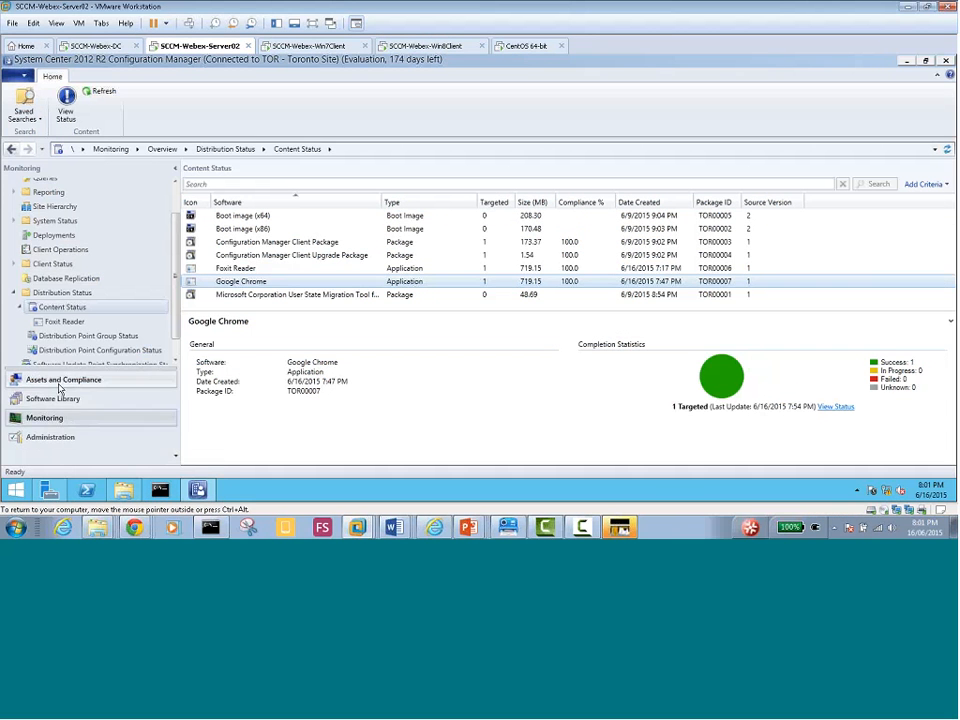
click(50, 437)
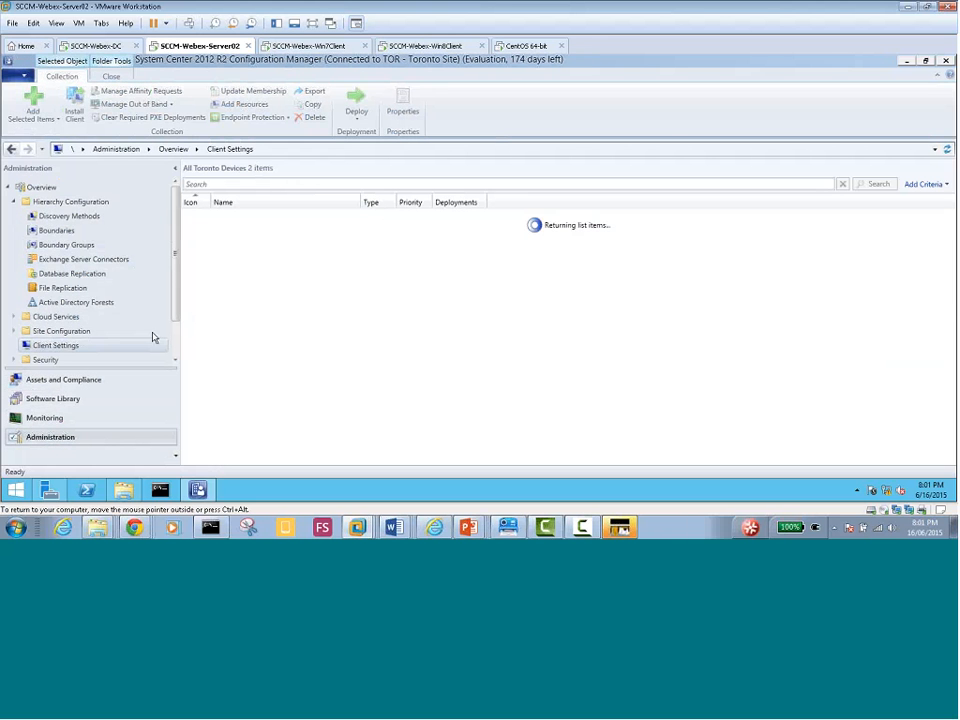
click(100, 398)
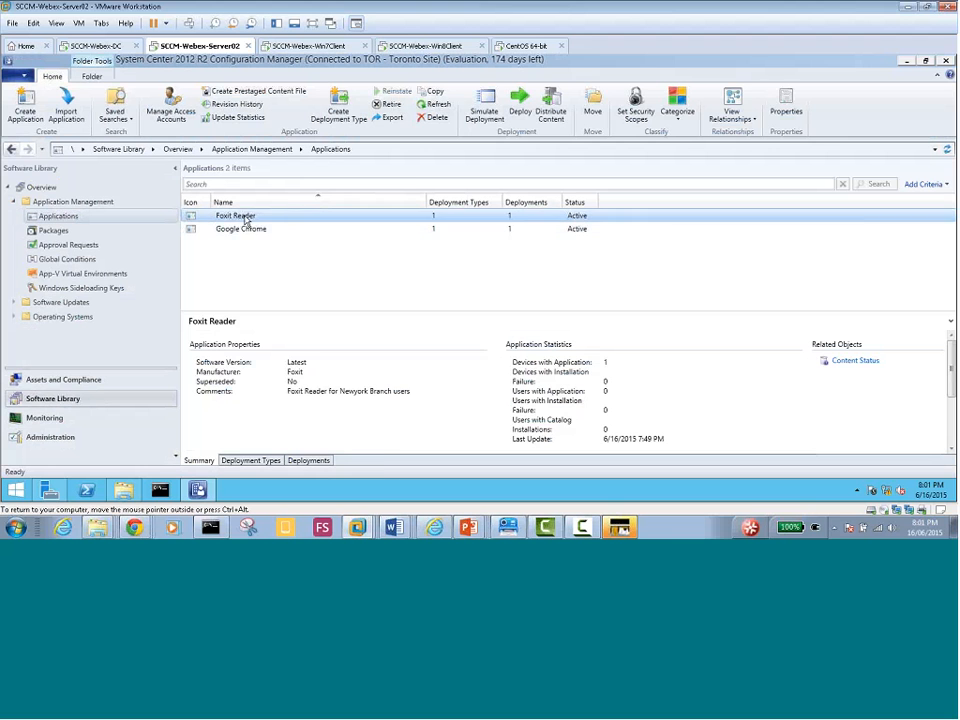
right_click(245, 220)
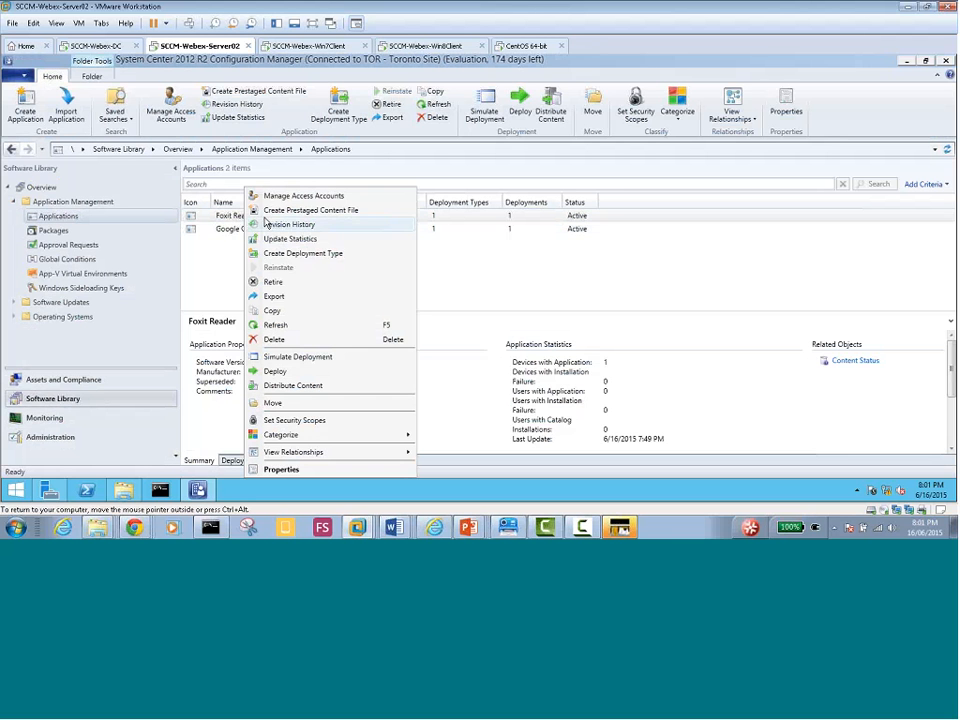
click(231, 232)
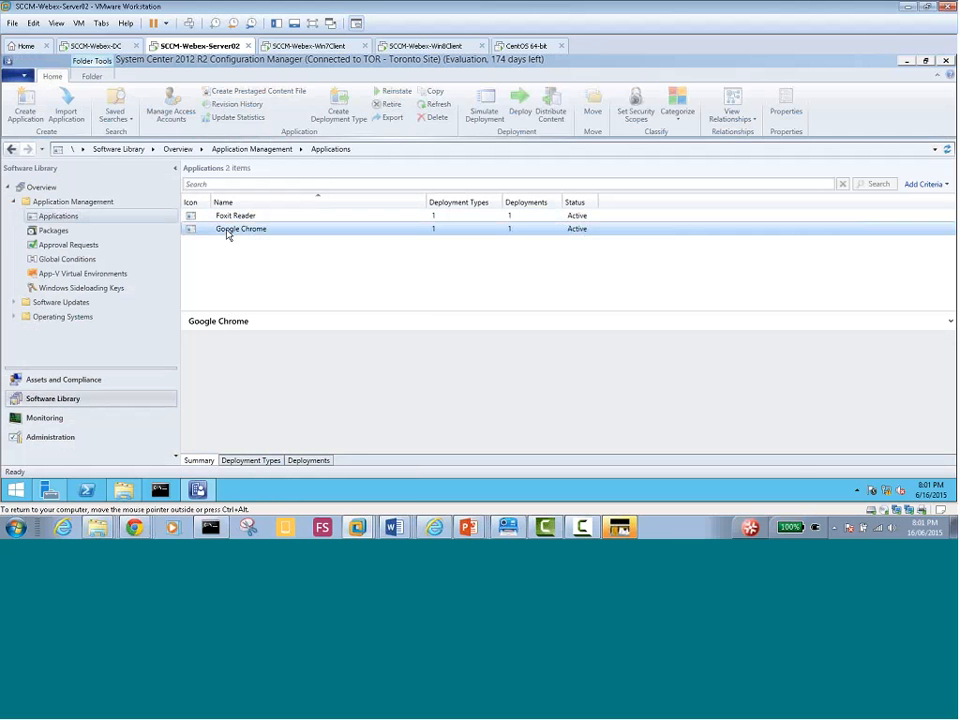
Review Chrome's deployment types and All Systems deployment, then Foxit Reader's deployments
click(268, 461)
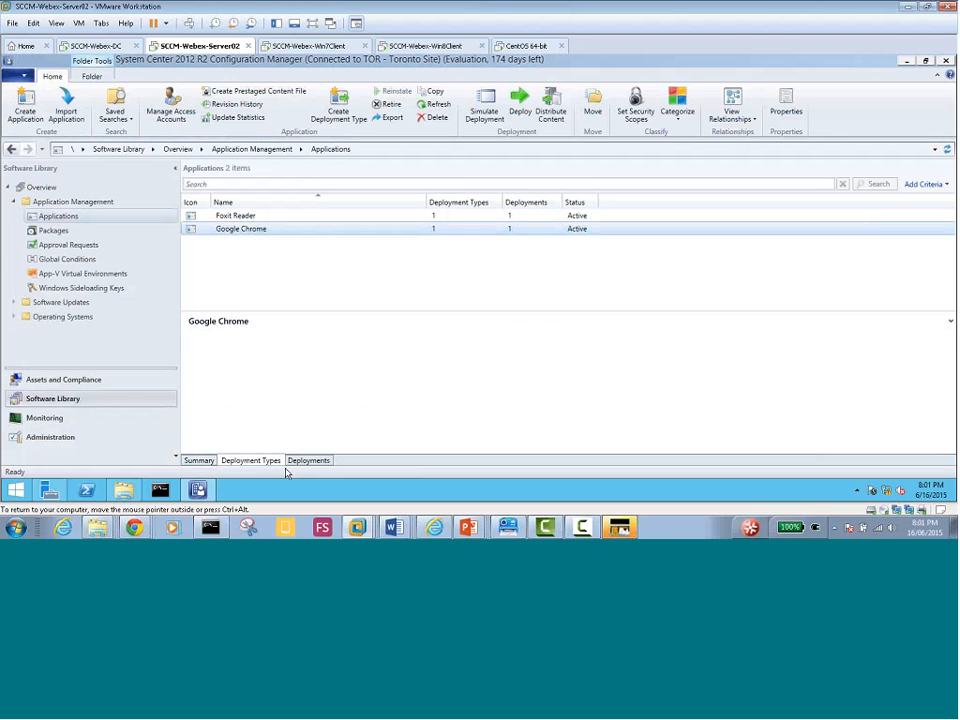
click(306, 461)
click(233, 355)
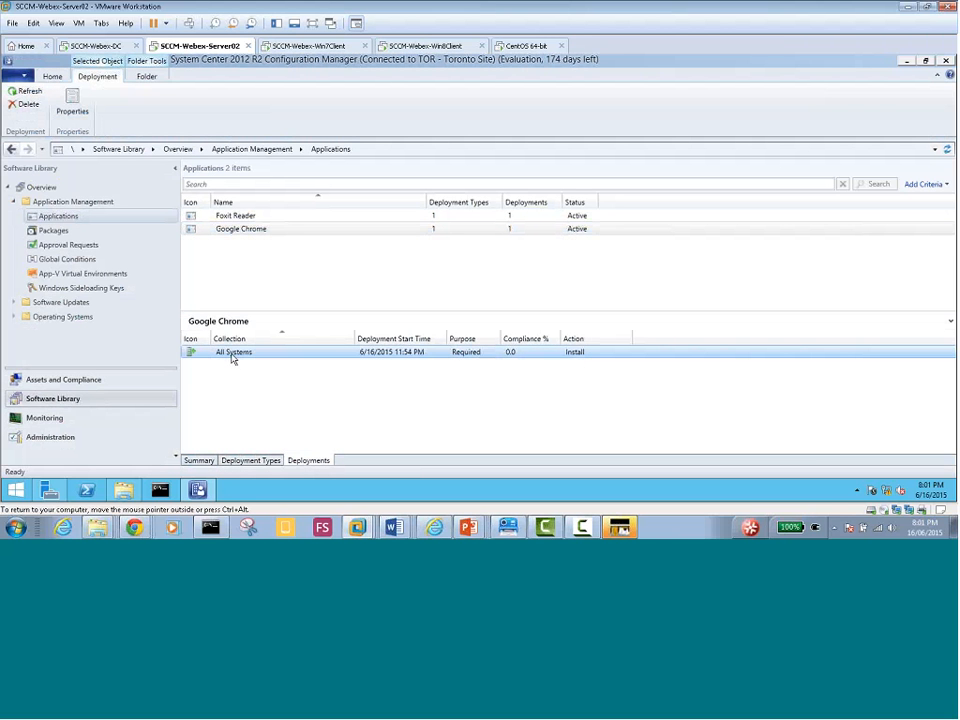
click(241, 216)
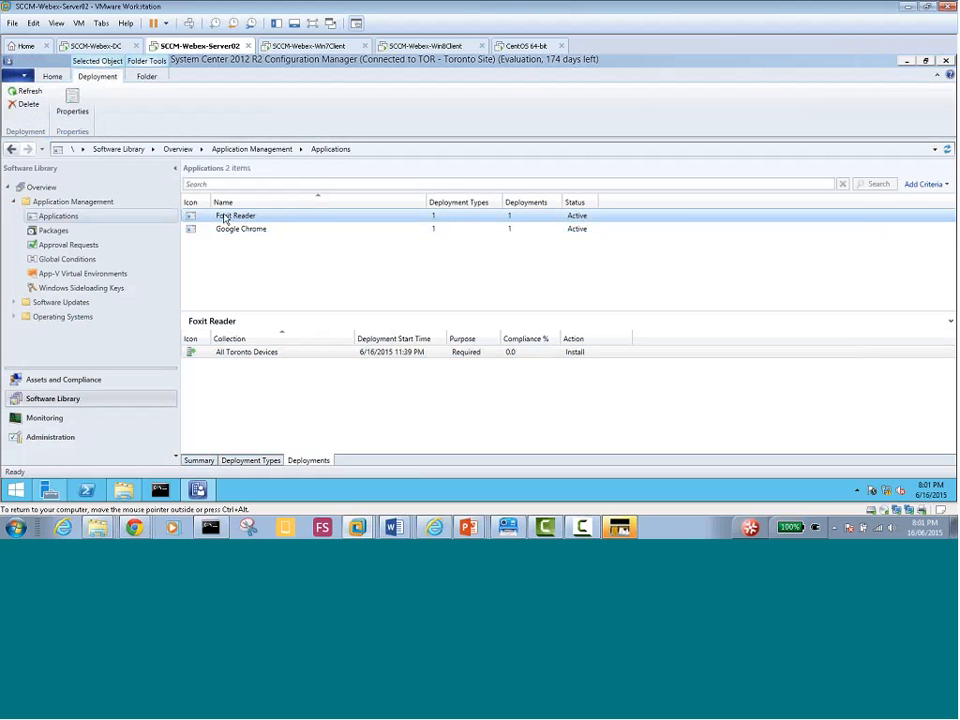
click(255, 366)
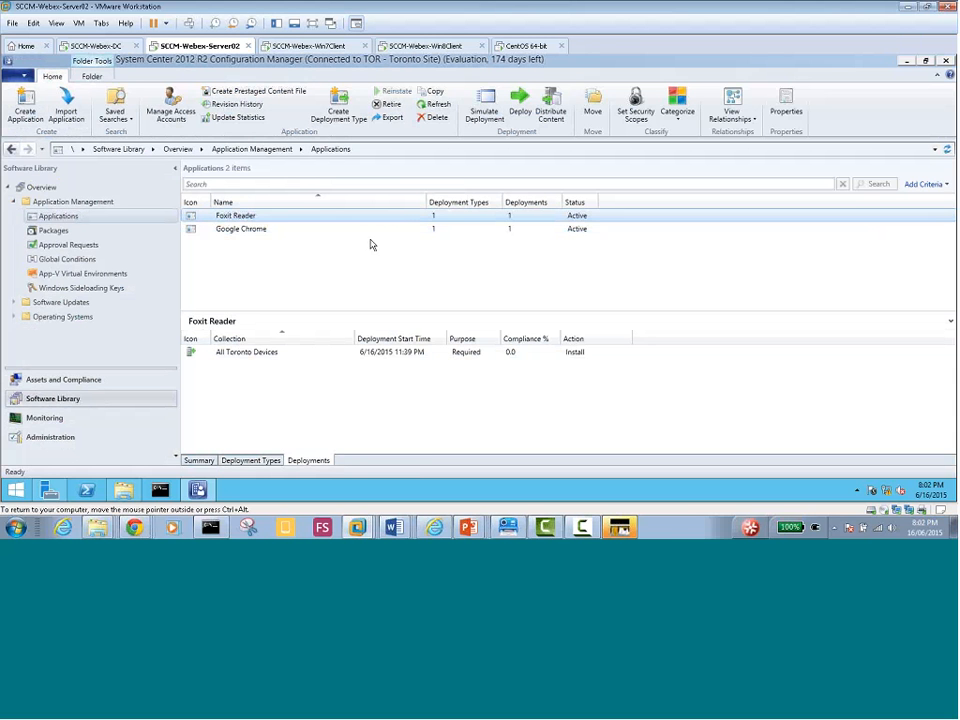
right_click(228, 216)
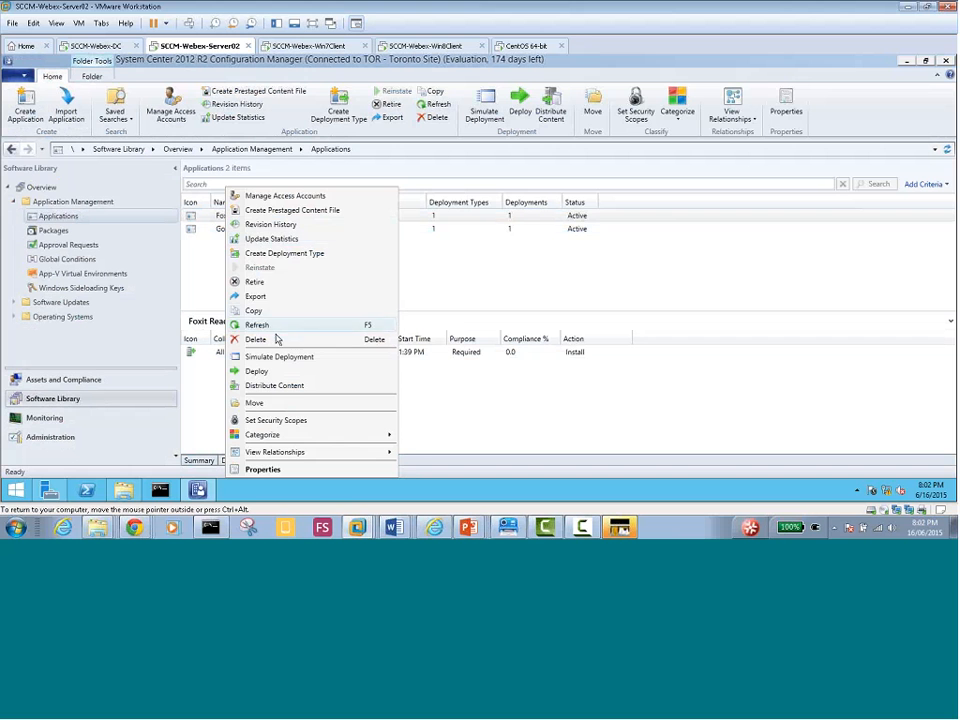
click(274, 371)
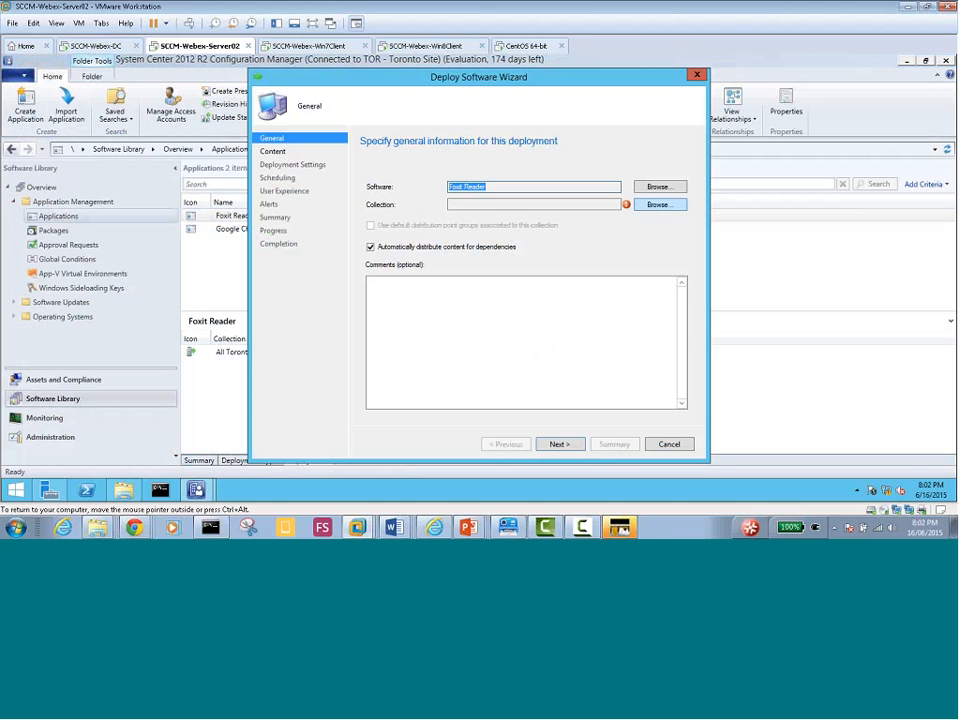
click(658, 204)
click(346, 152)
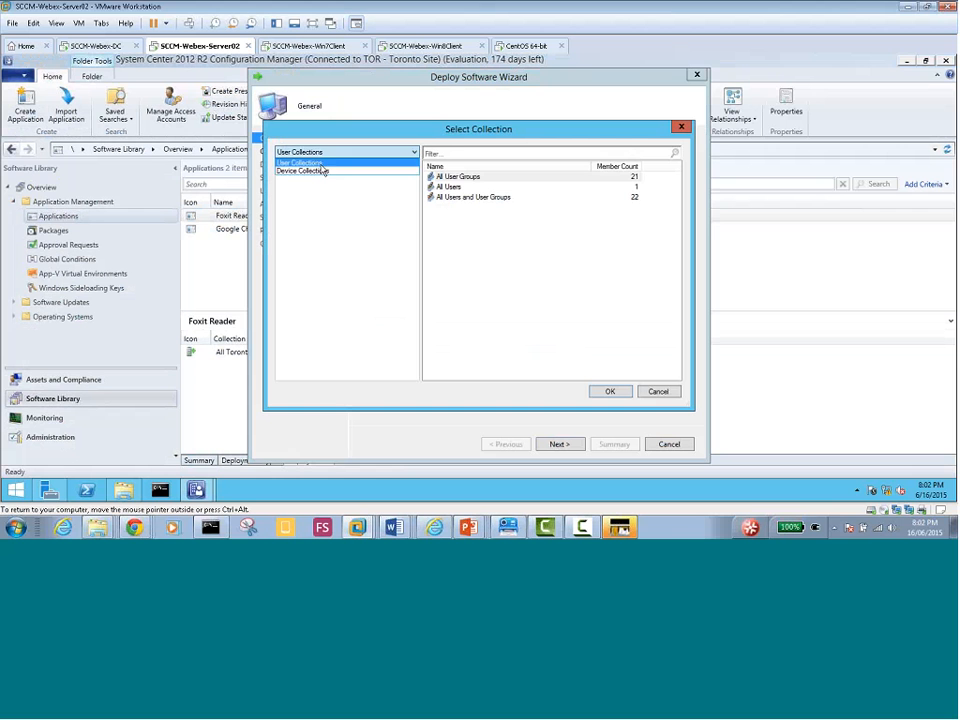
click(335, 170)
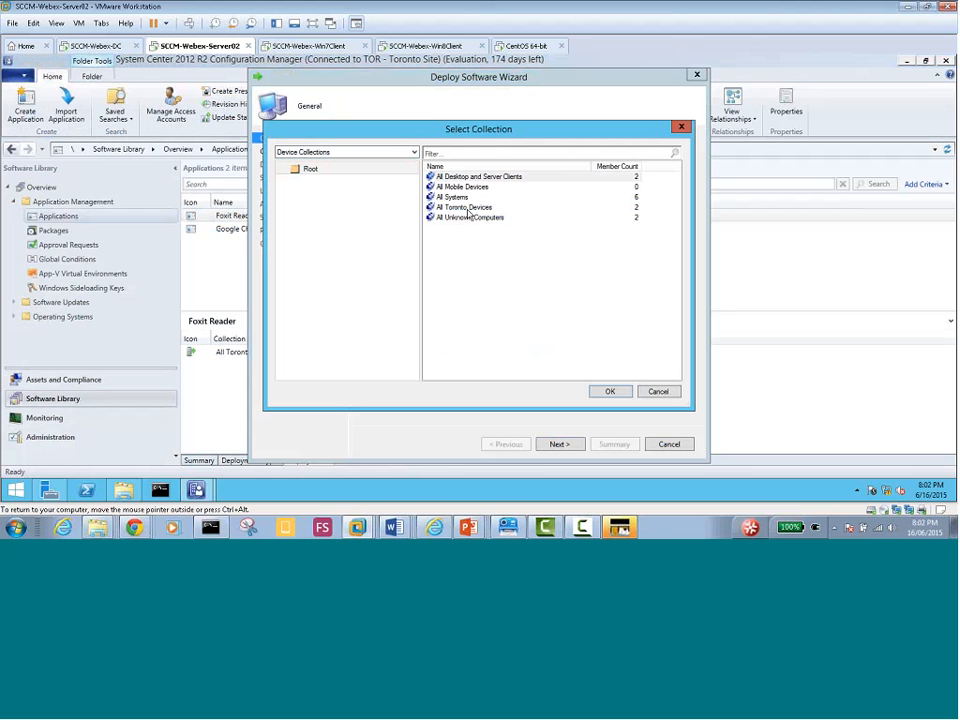
click(459, 209)
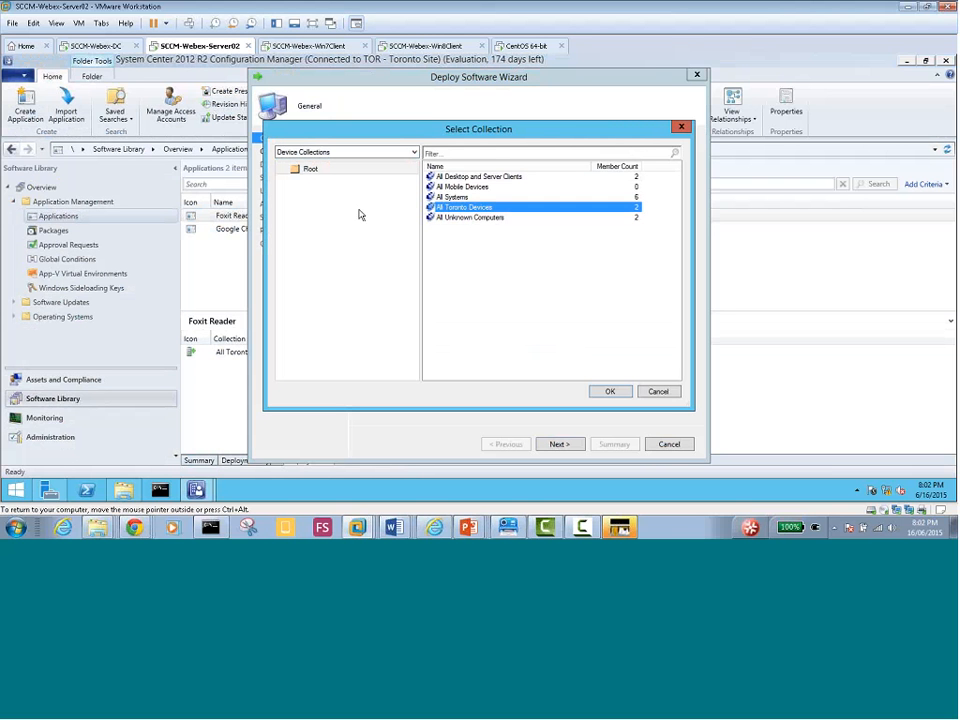
click(607, 390)
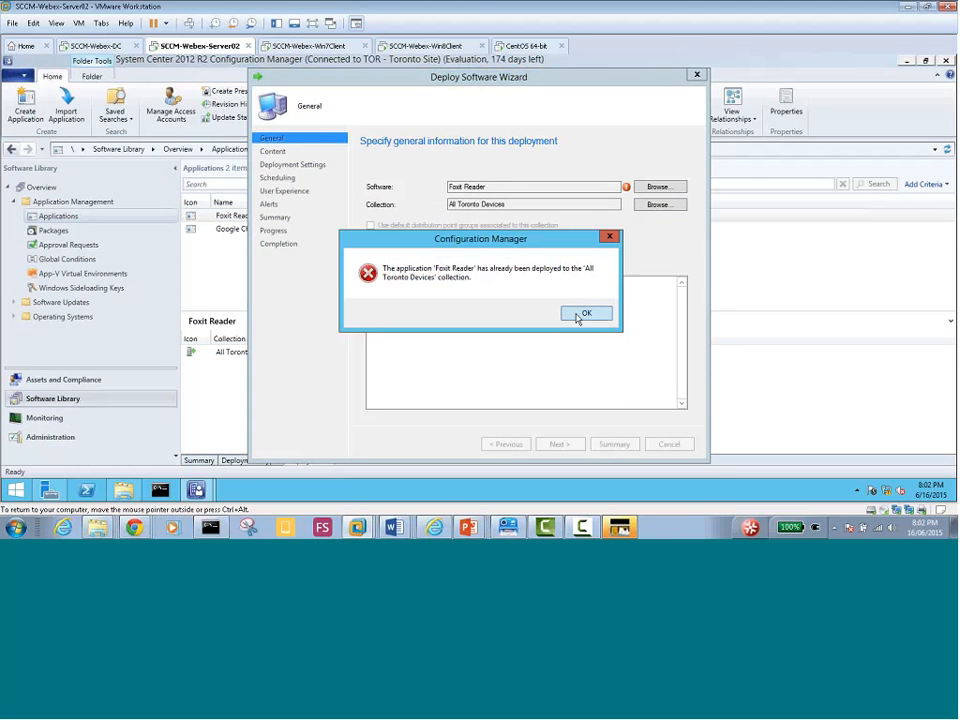
click(583, 313)
click(655, 204)
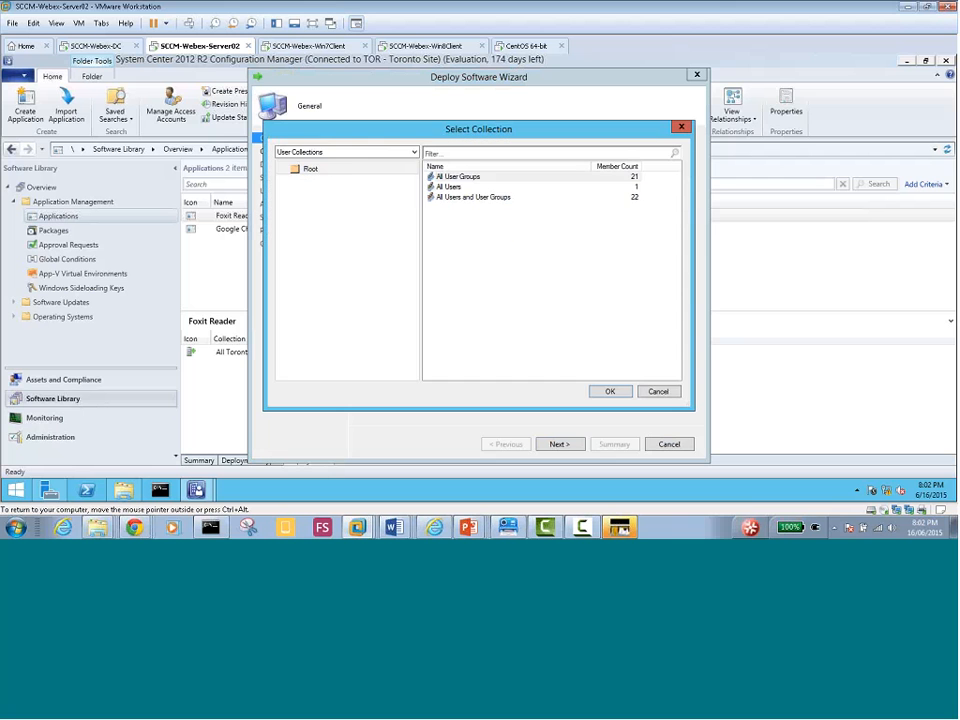
click(345, 152)
click(332, 171)
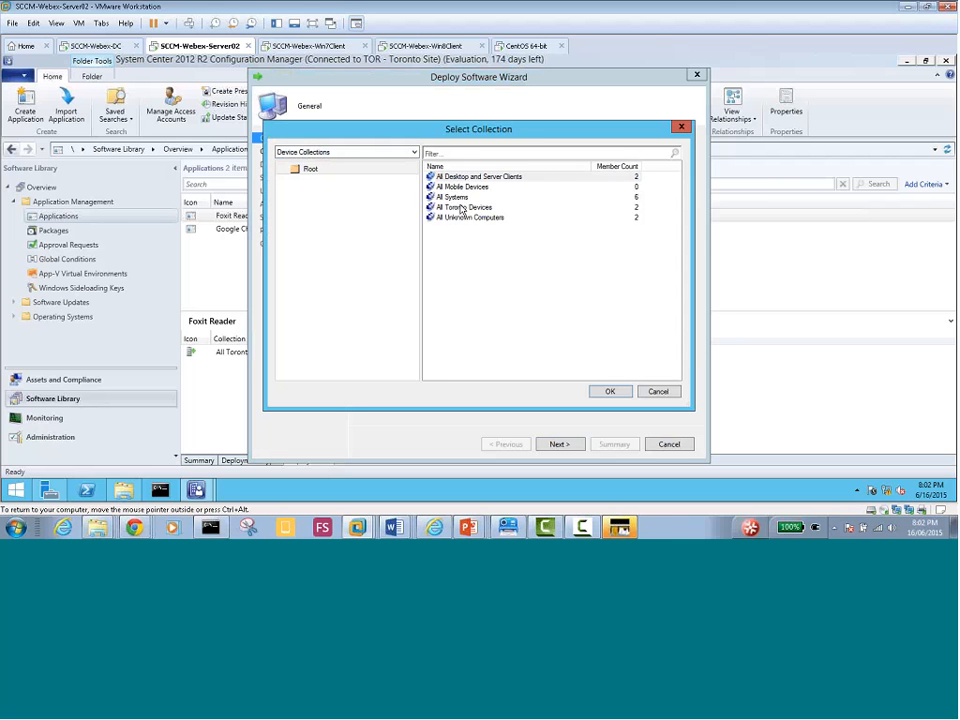
click(462, 198)
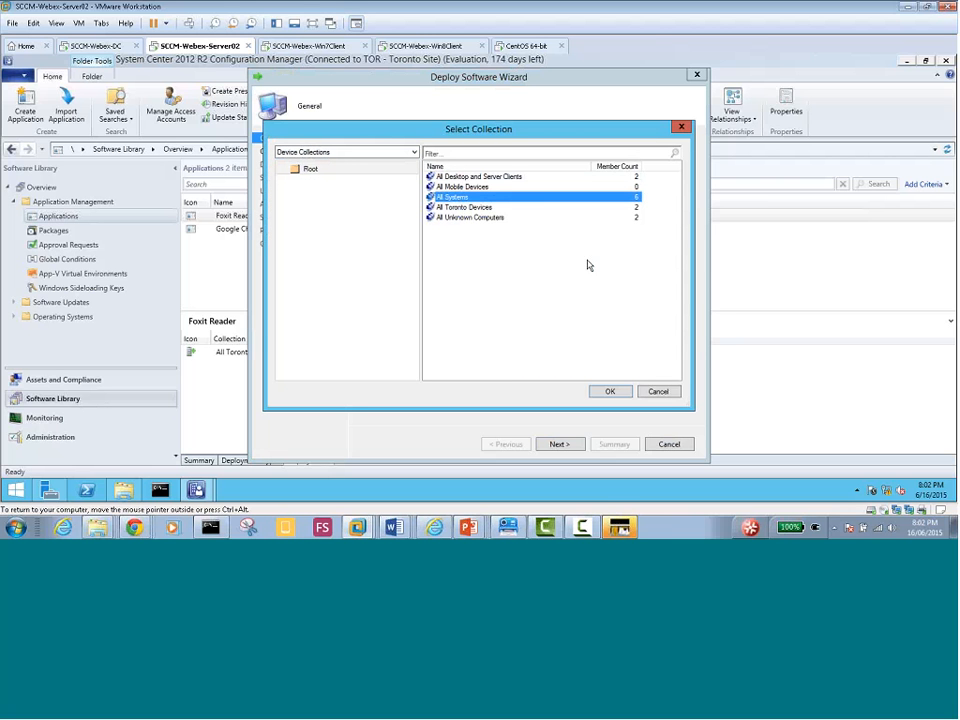
click(607, 392)
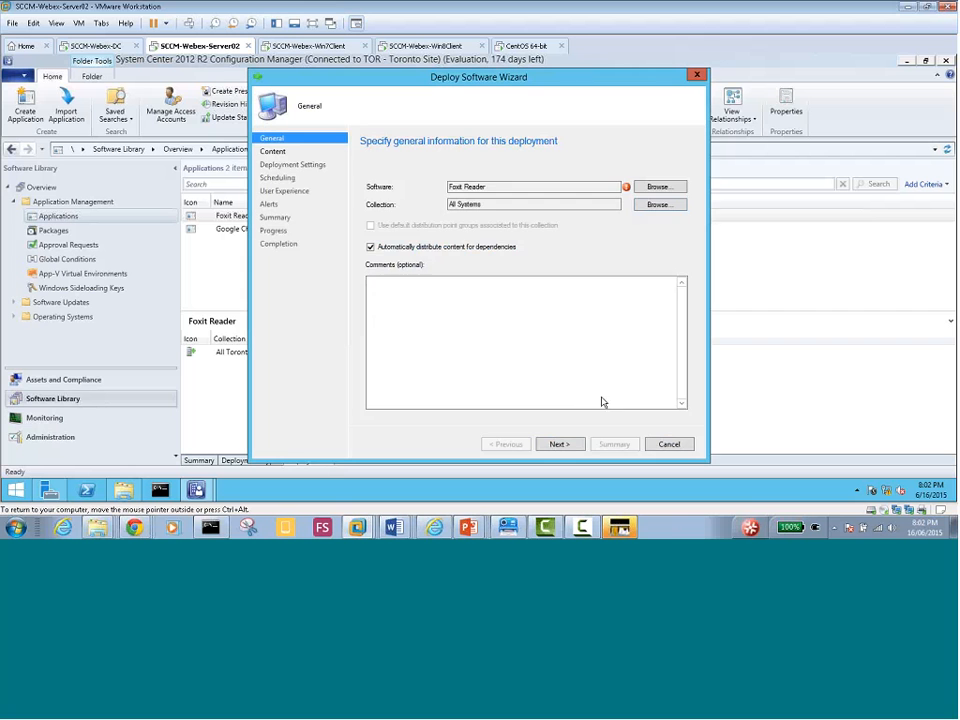
click(562, 444)
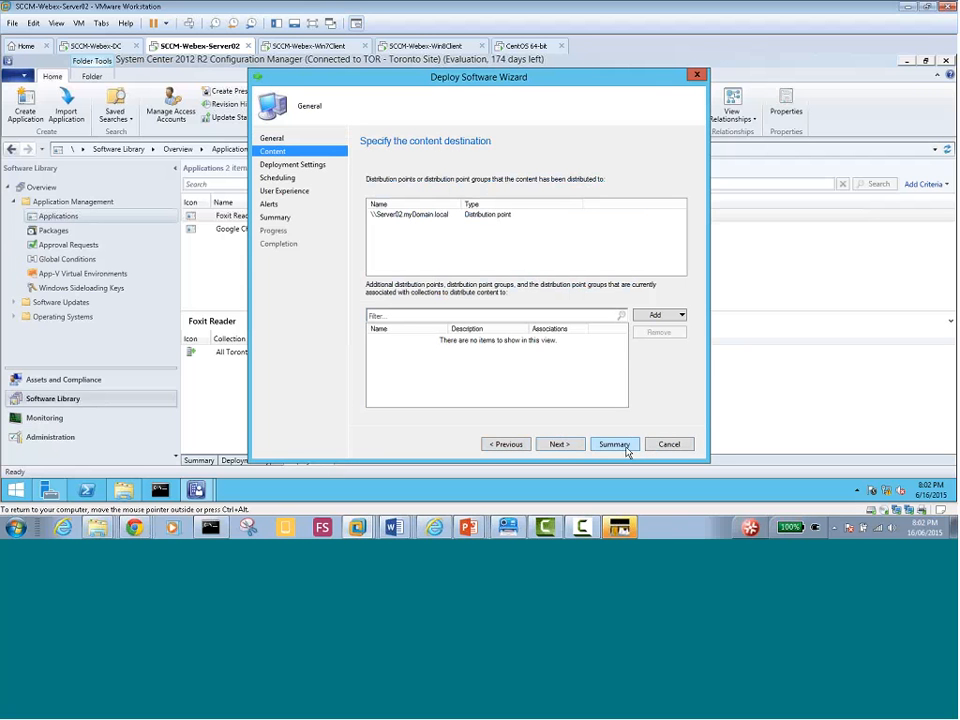
click(669, 445)
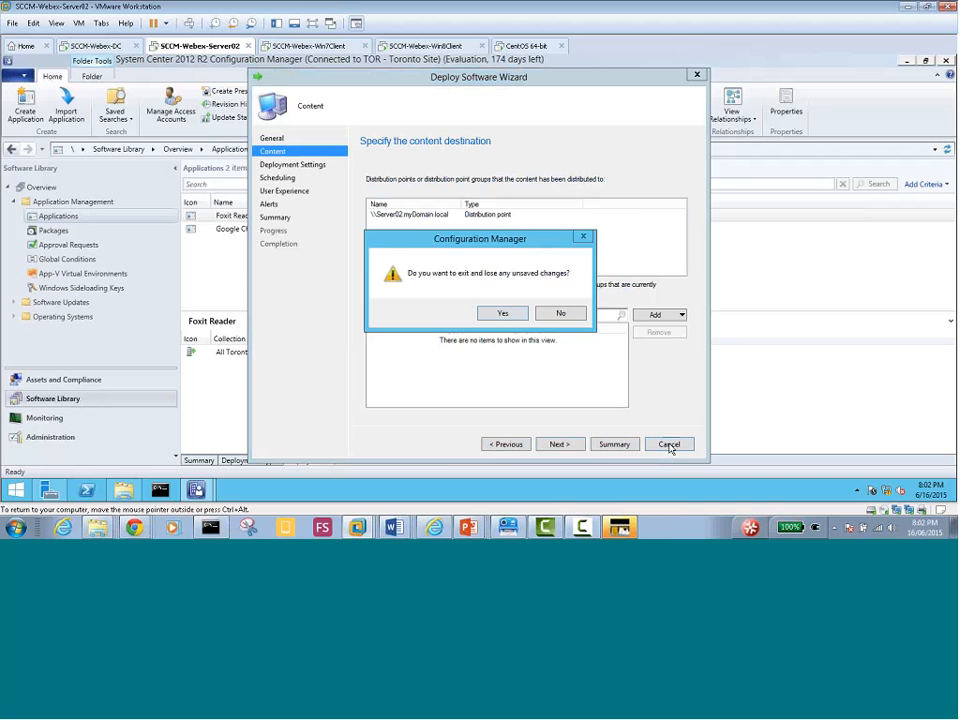
click(497, 313)
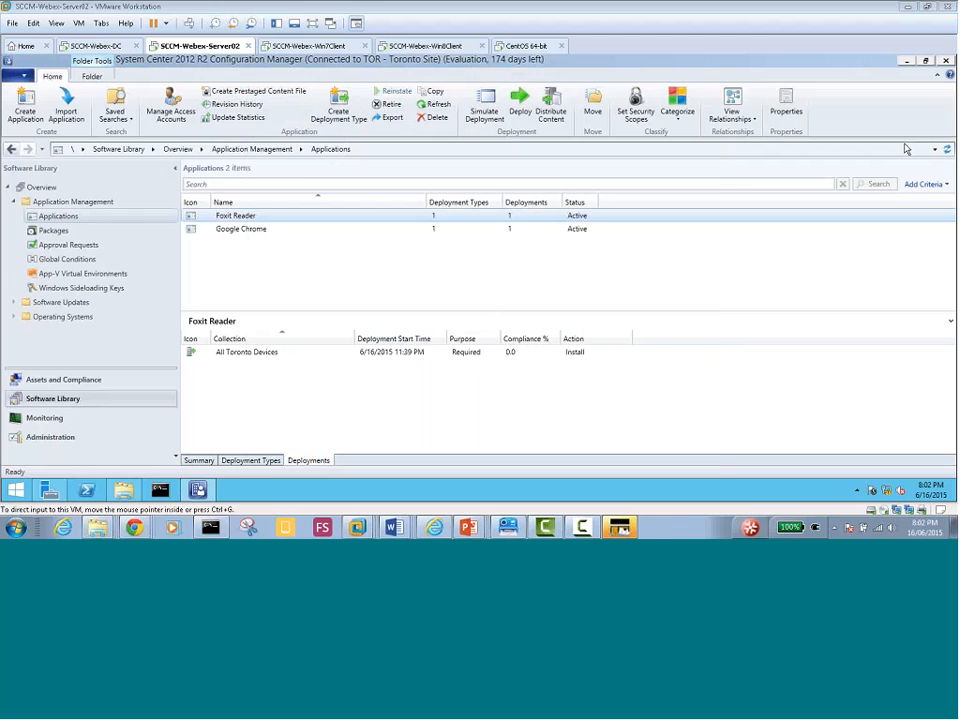
Alternate between Foxit Reader's and Google Chrome's deployments to compare their targets
click(242, 259)
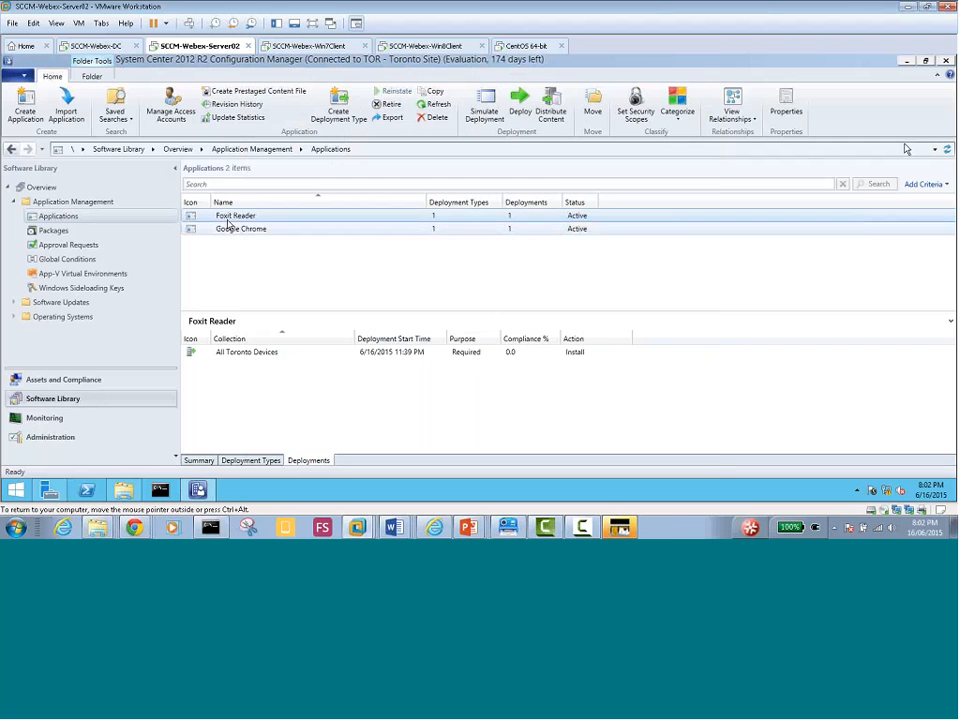
click(235, 229)
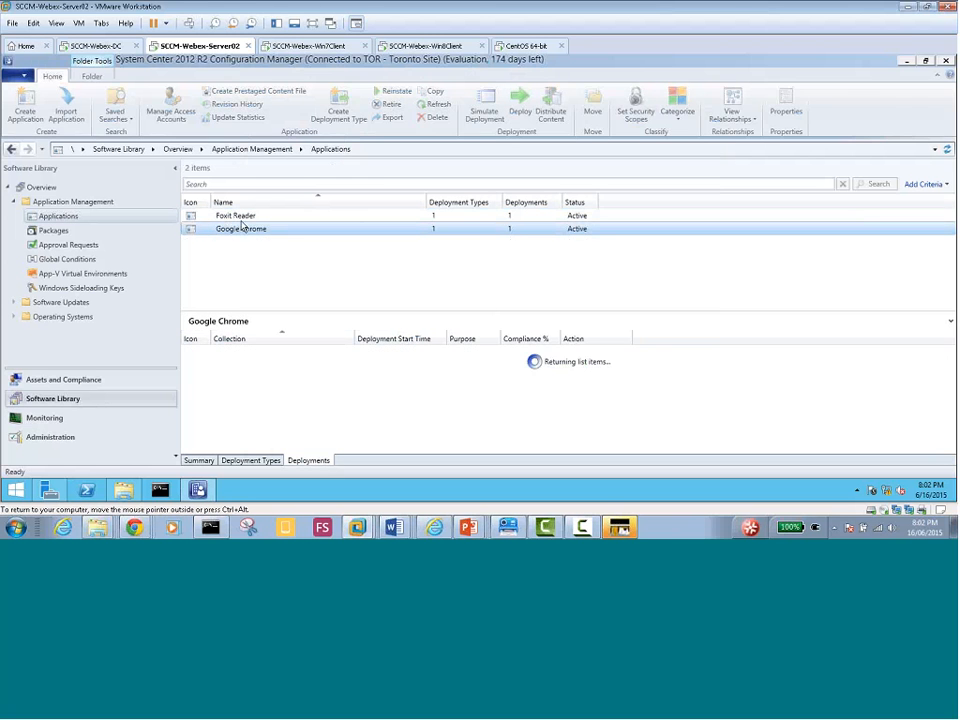
click(241, 217)
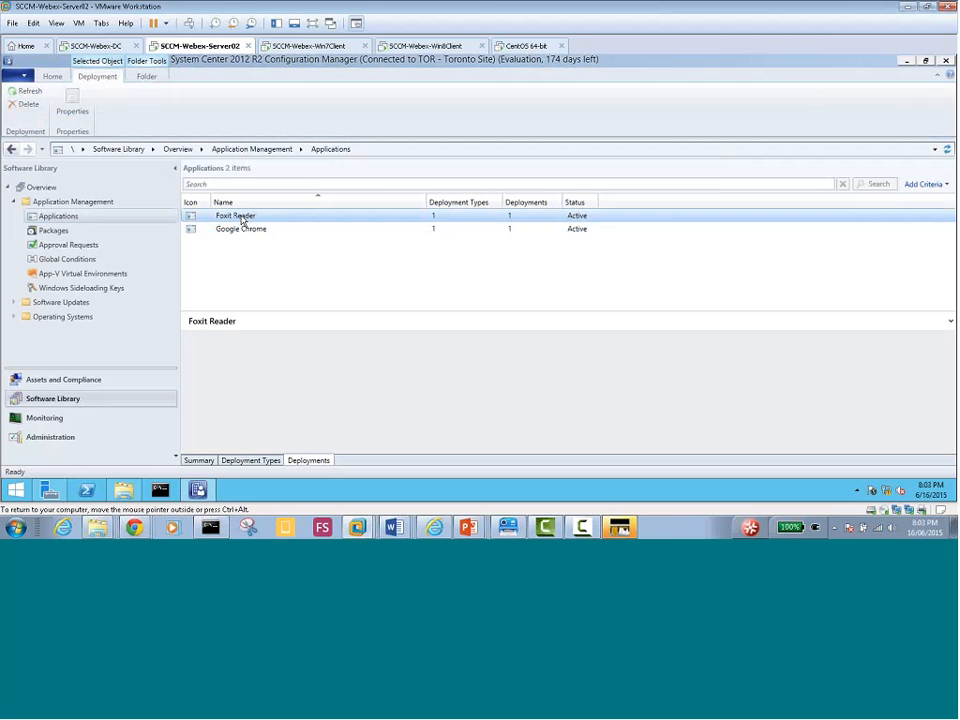
click(242, 230)
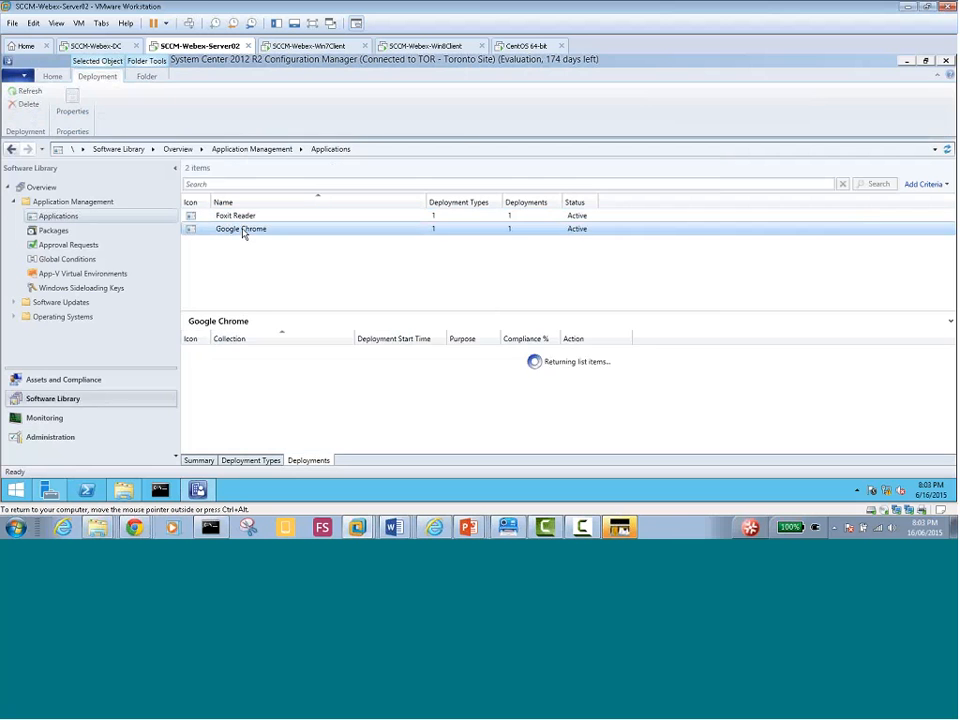
click(241, 217)
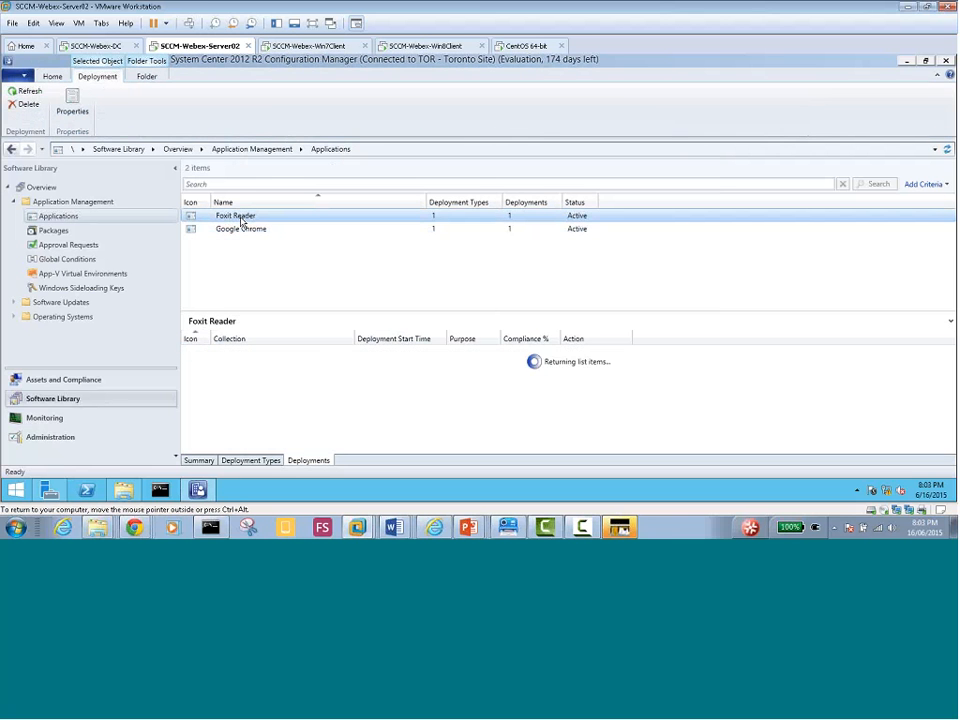
click(240, 230)
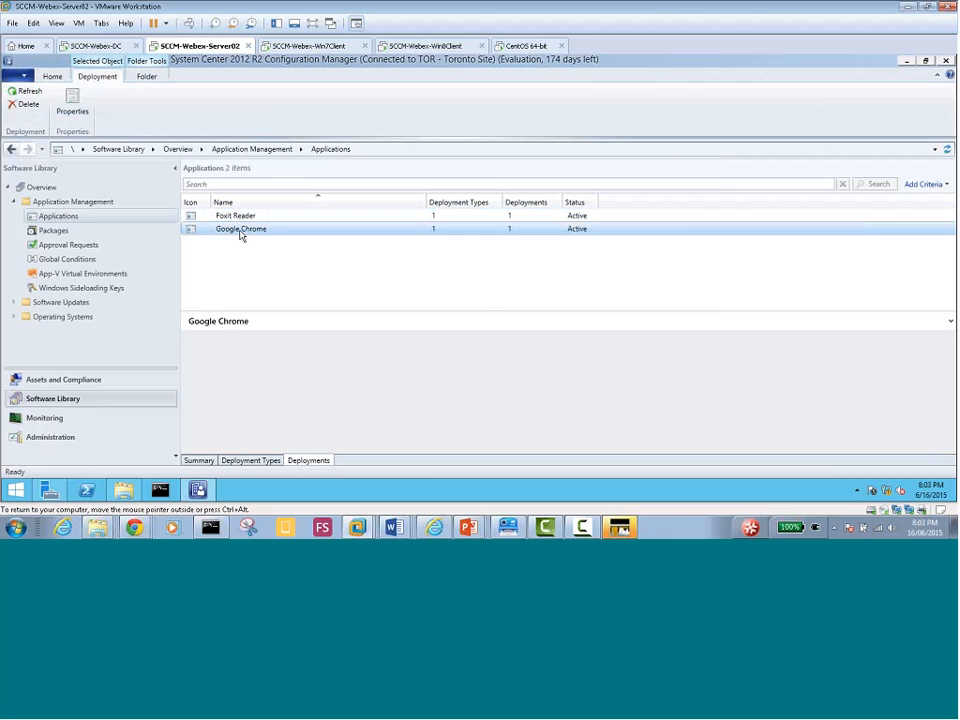
click(242, 218)
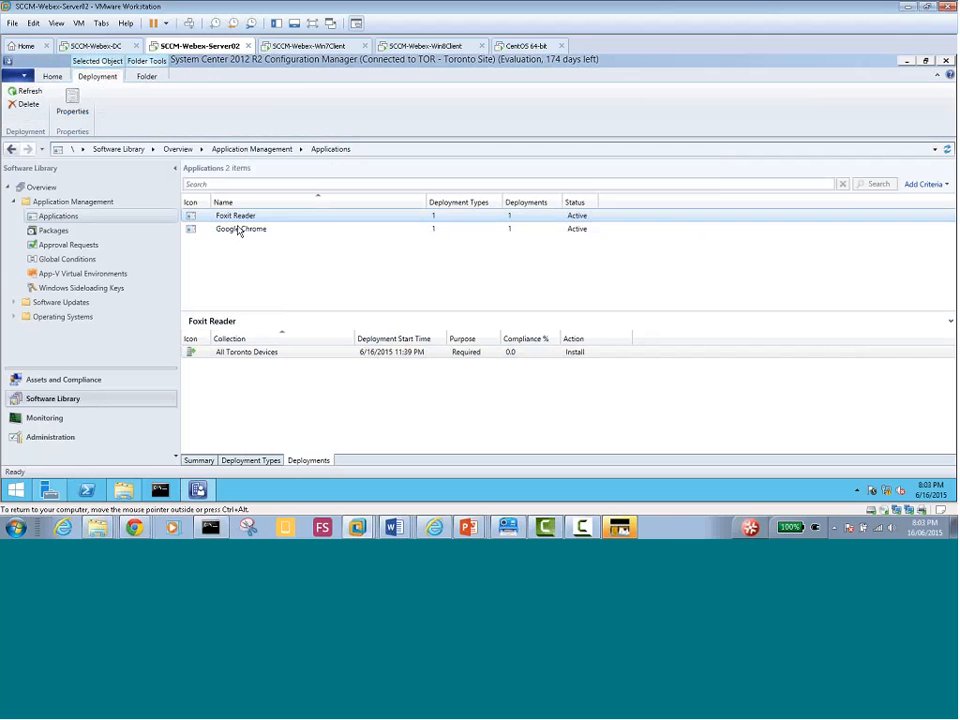
Select Foxit Reader and bring up its context menu of actions
click(281, 394)
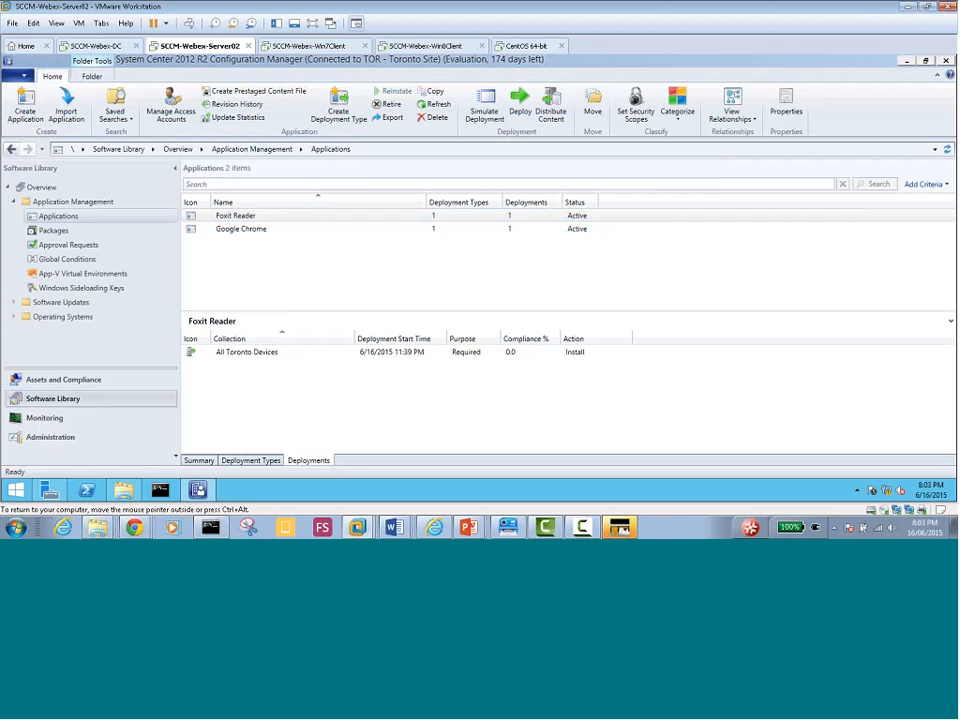
click(235, 218)
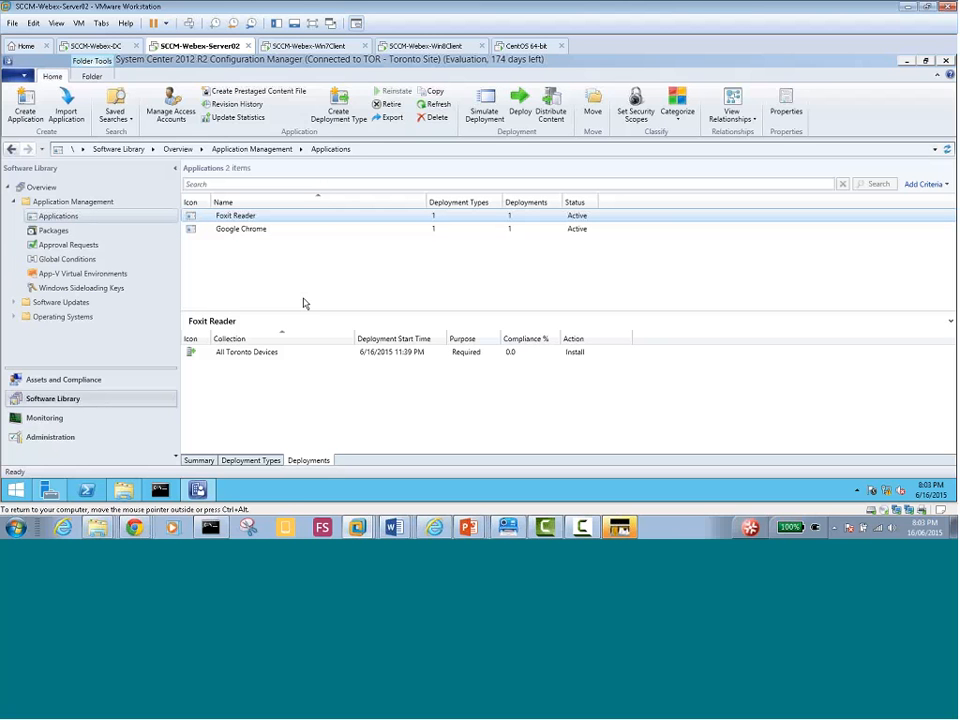
right_click(243, 221)
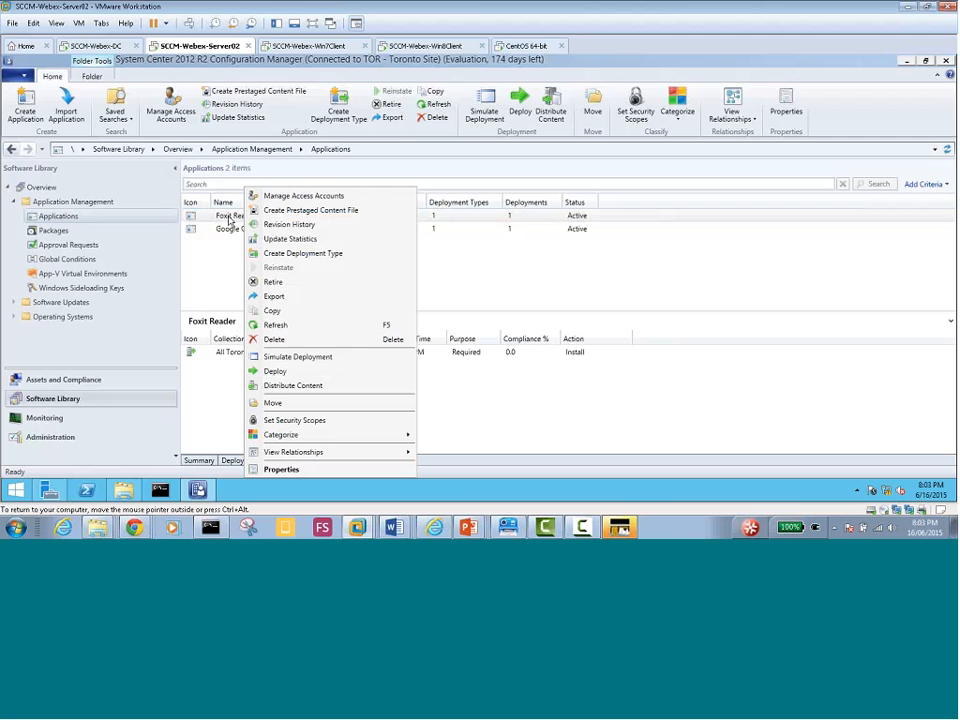
click(276, 371)
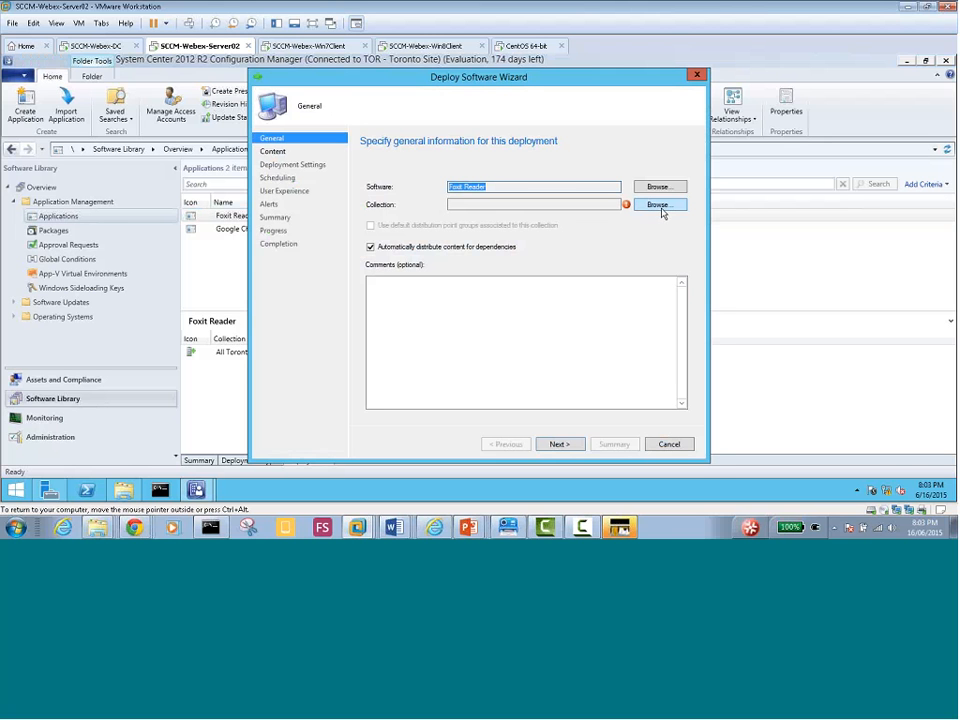
click(660, 208)
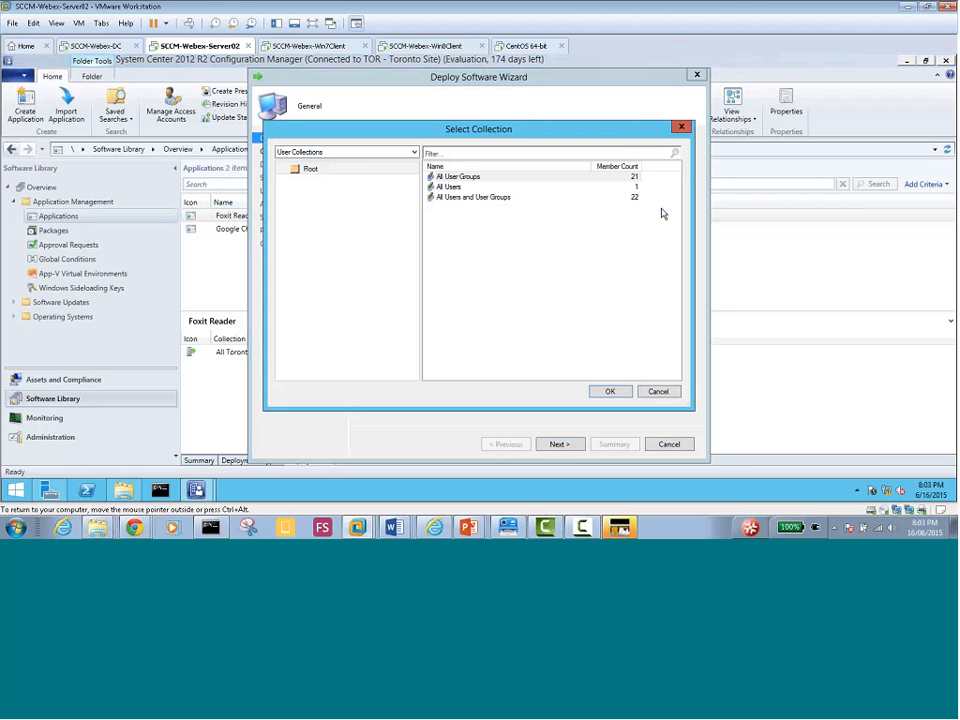
click(657, 392)
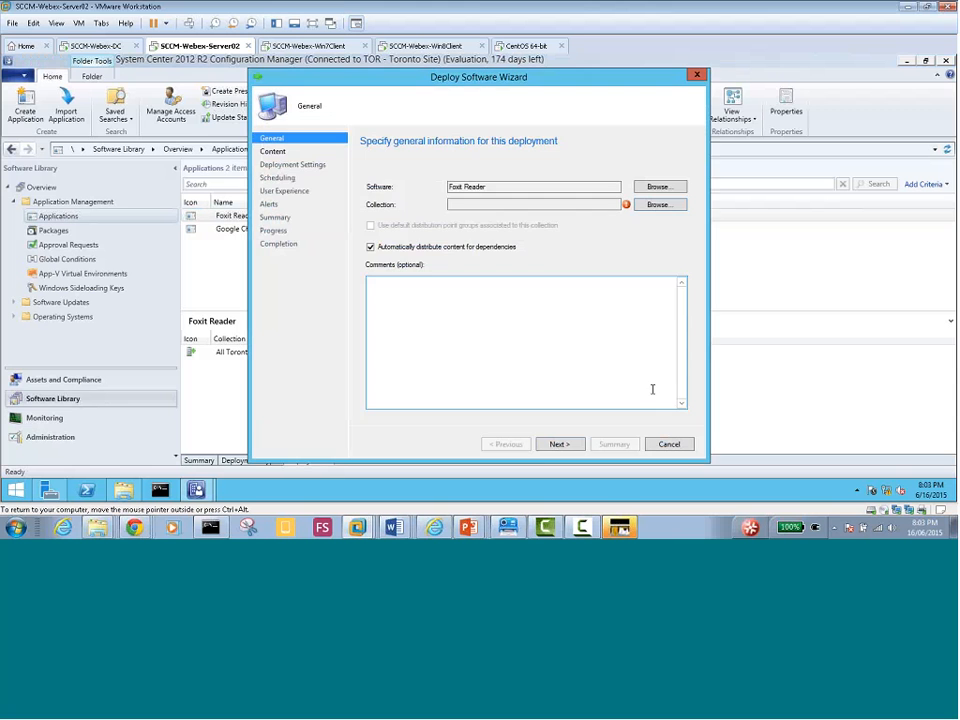
click(680, 447)
click(499, 313)
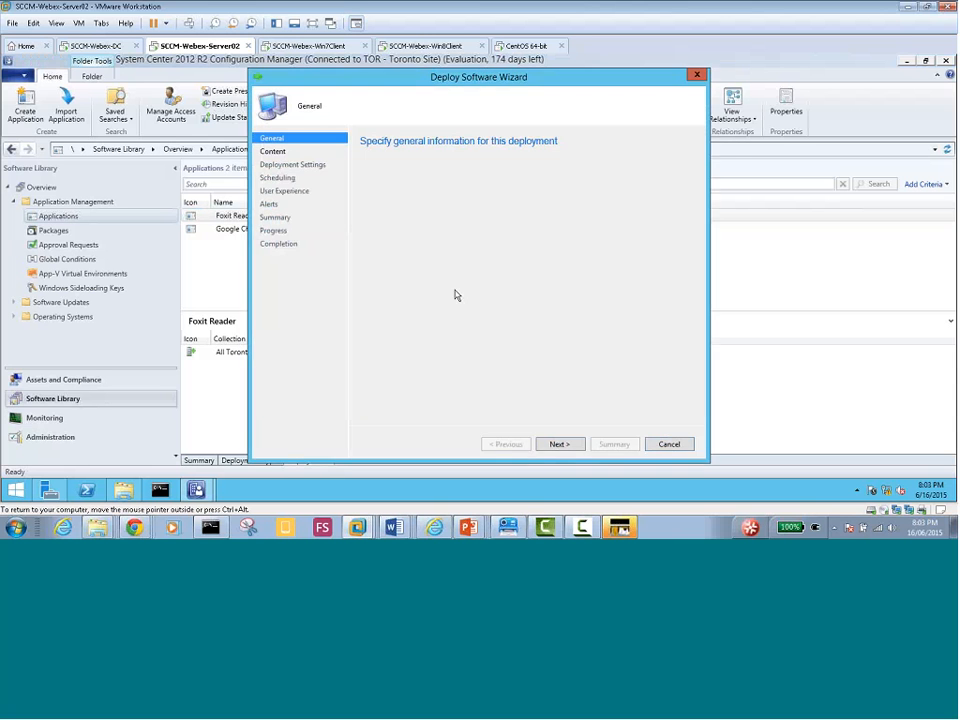
right_click(228, 217)
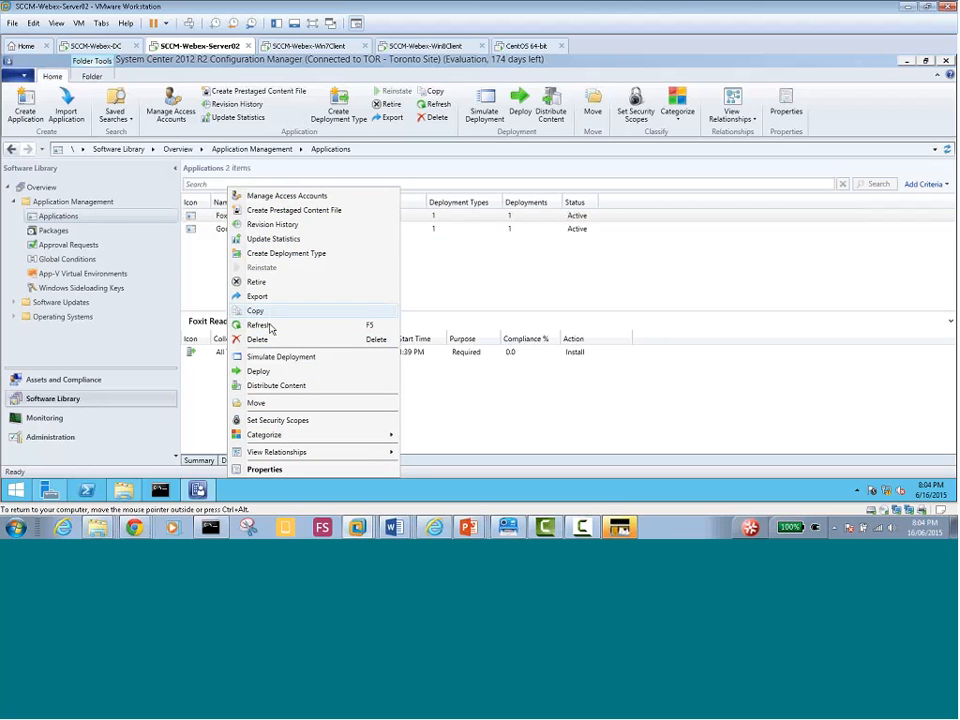
click(444, 264)
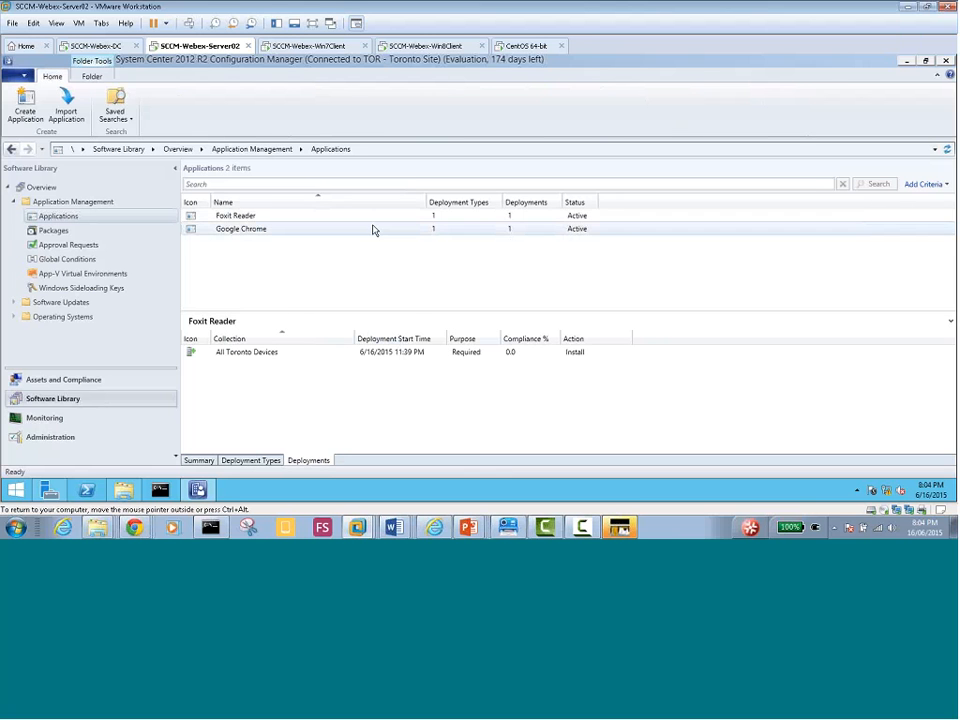
click(231, 221)
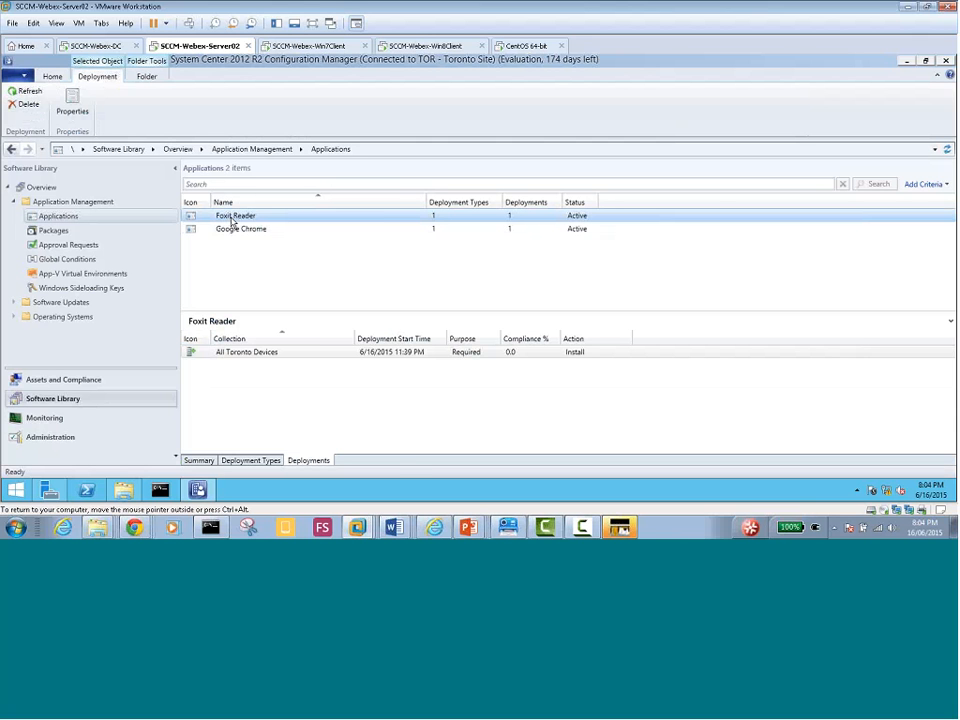
right_click(235, 223)
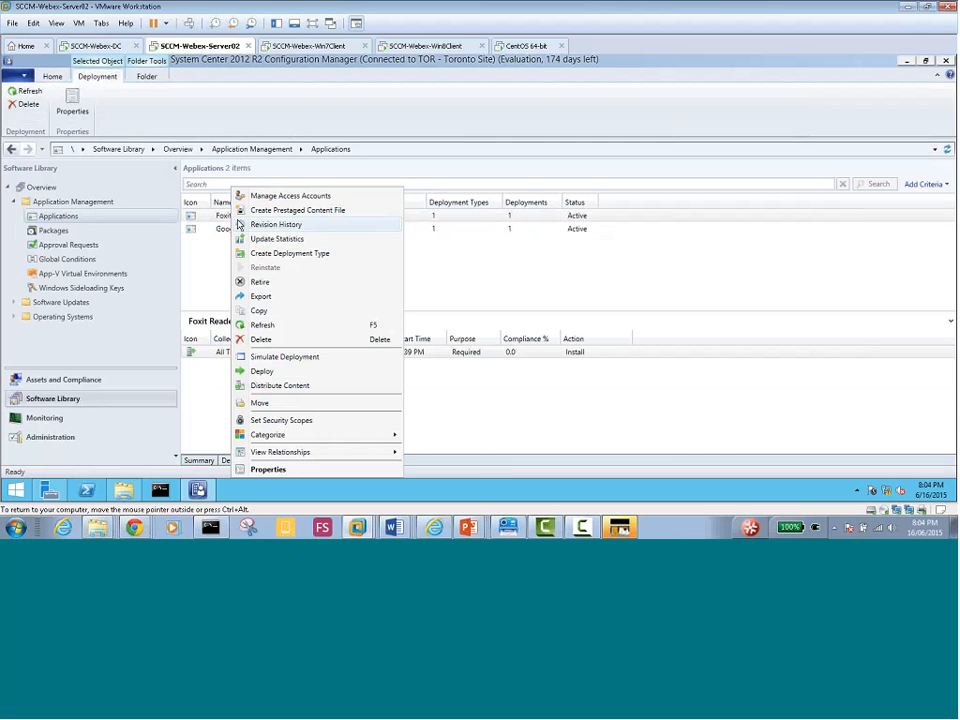
click(261, 371)
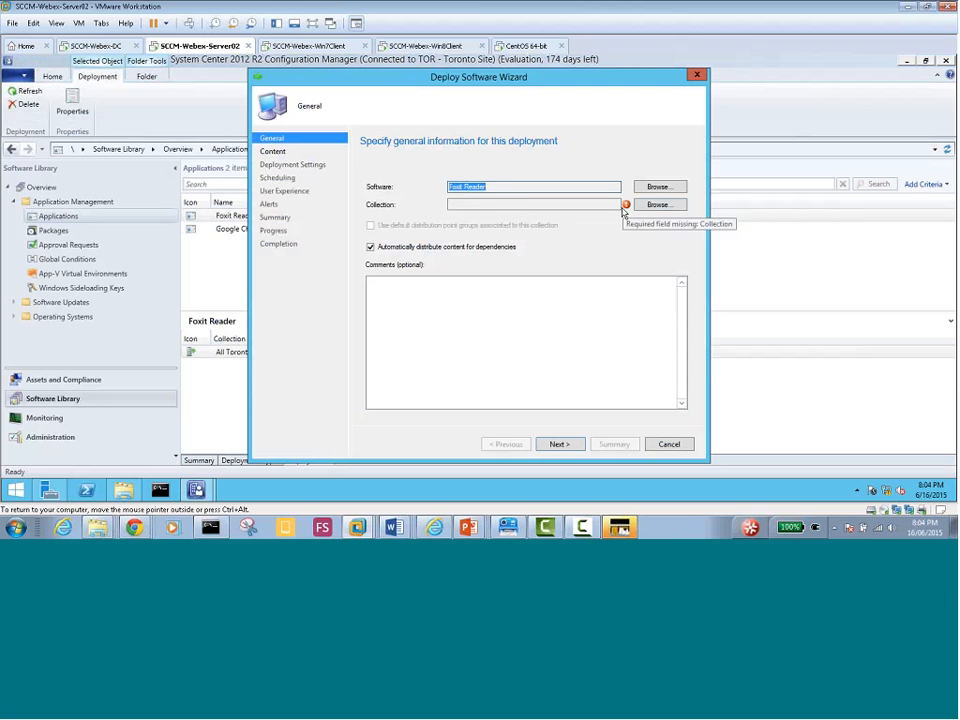
click(652, 205)
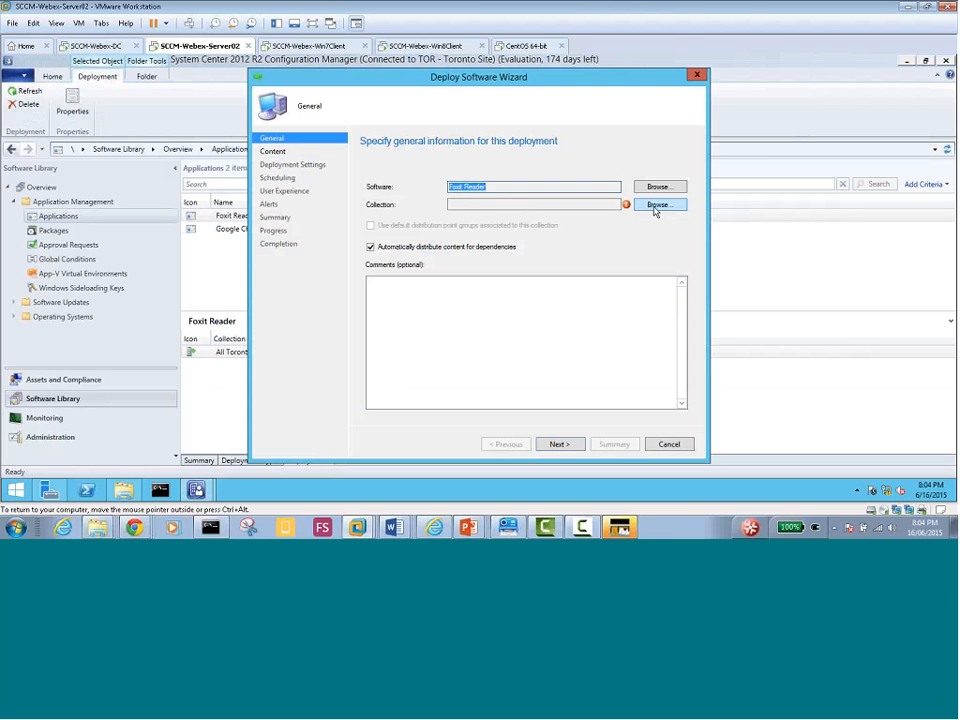
click(345, 152)
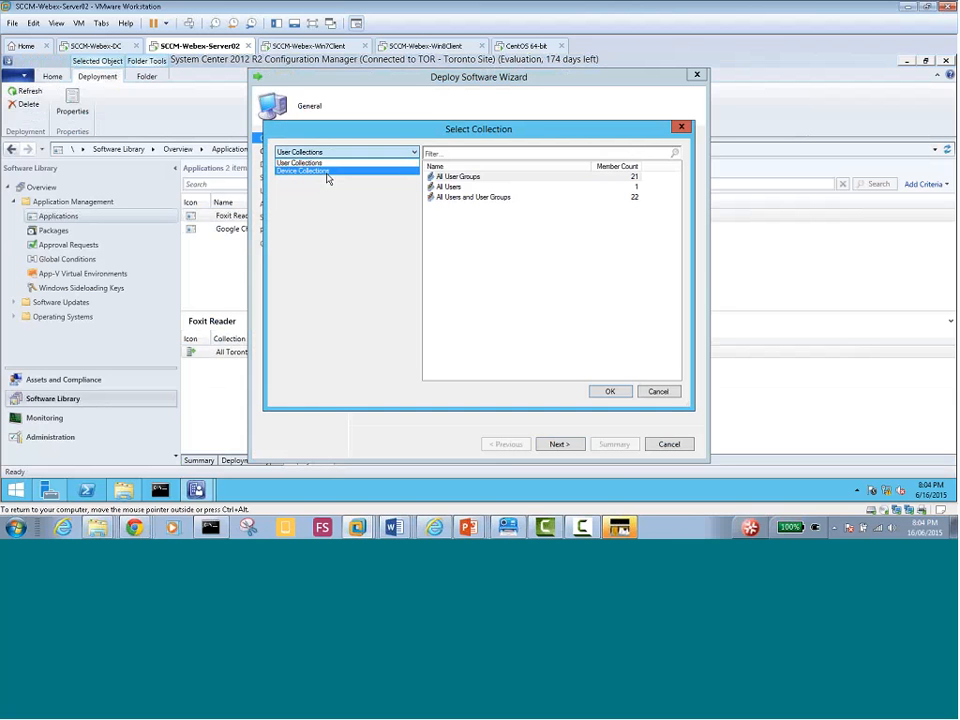
click(328, 171)
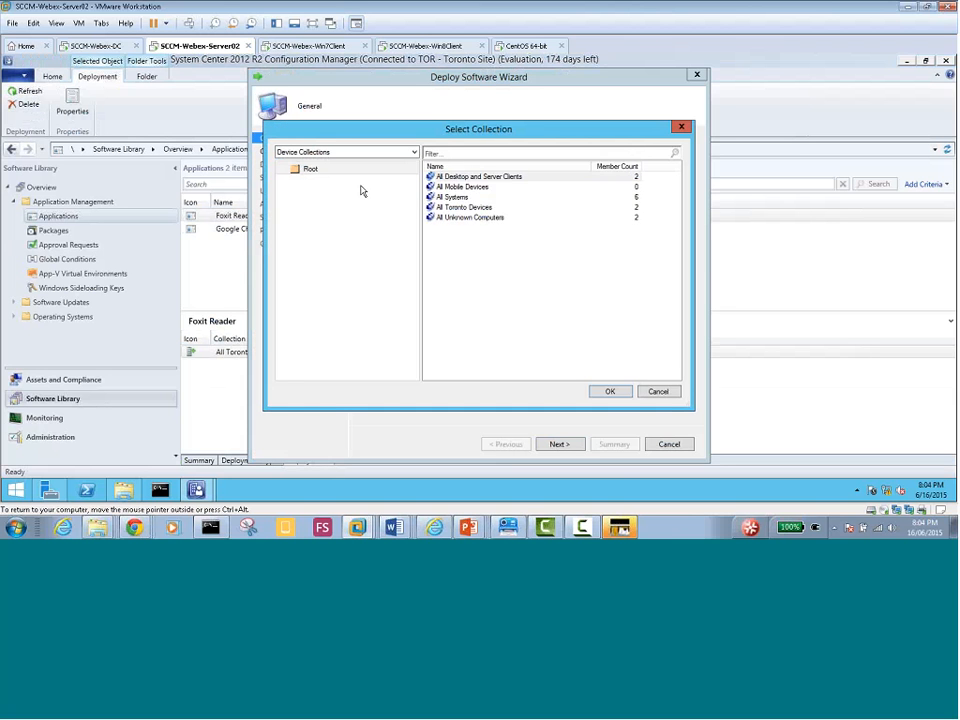
click(464, 208)
click(610, 391)
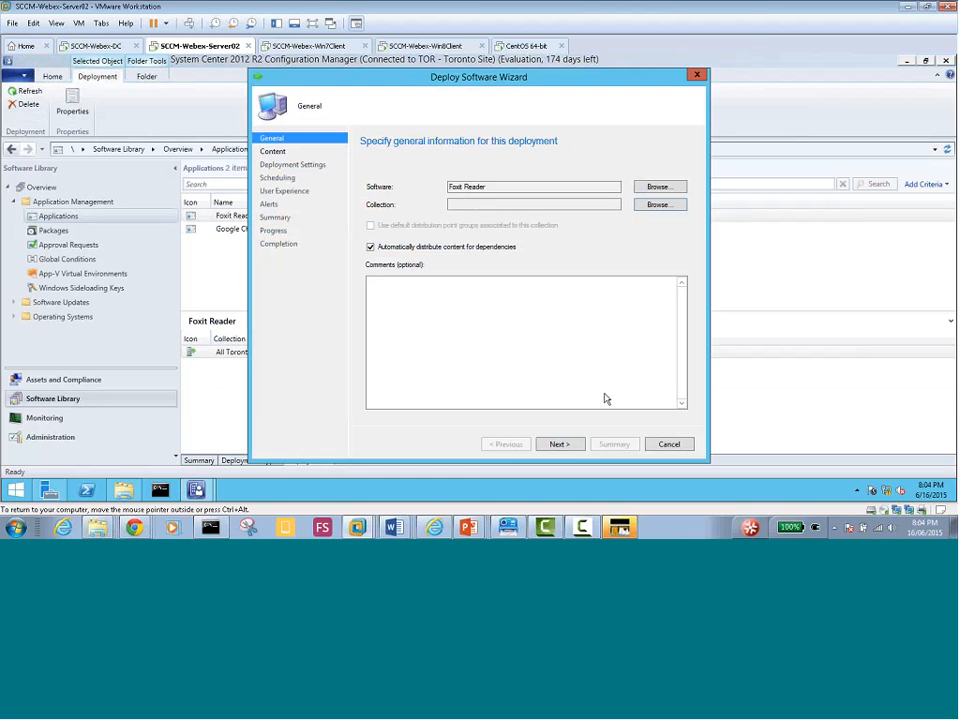
click(571, 446)
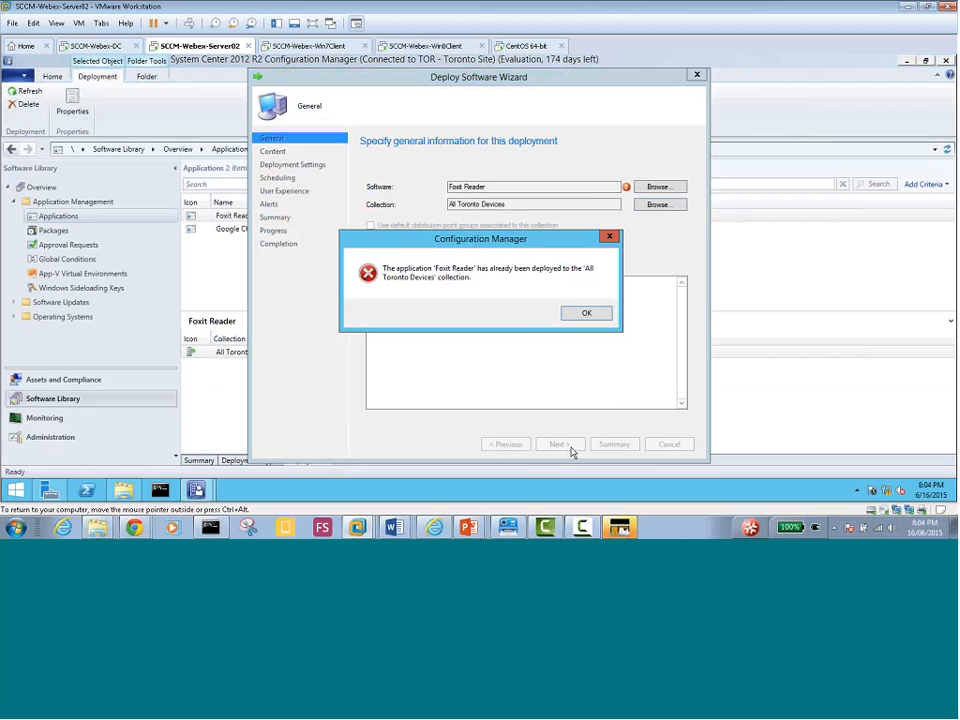
click(578, 317)
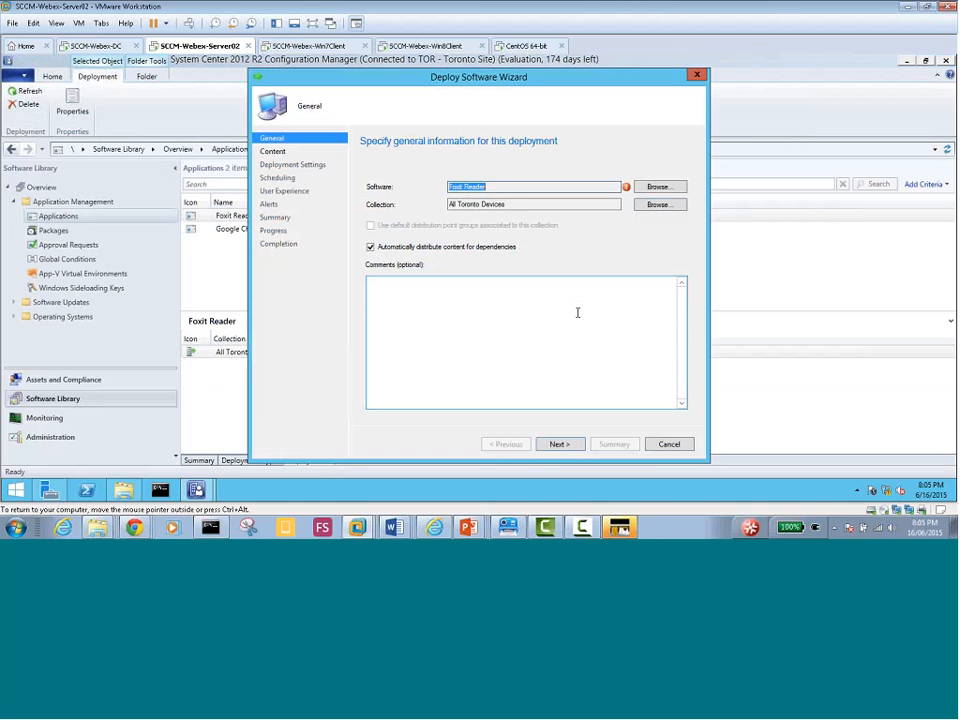
click(664, 445)
click(497, 316)
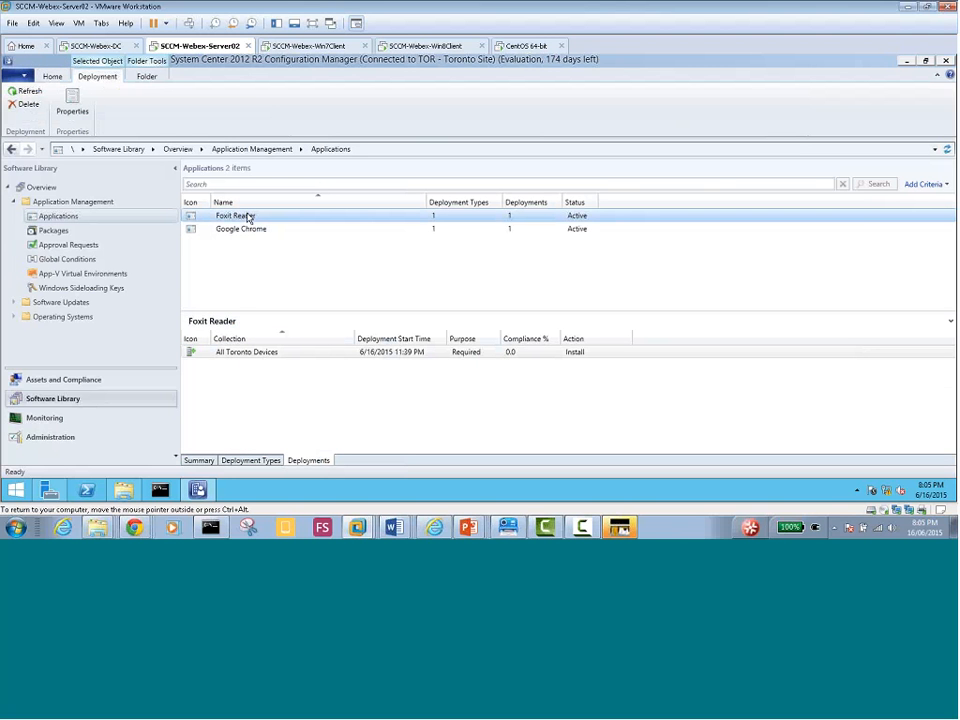
Inspect Foxit Reader's All Toronto Devices deployment, summary and deployment types
click(252, 351)
right_click(254, 355)
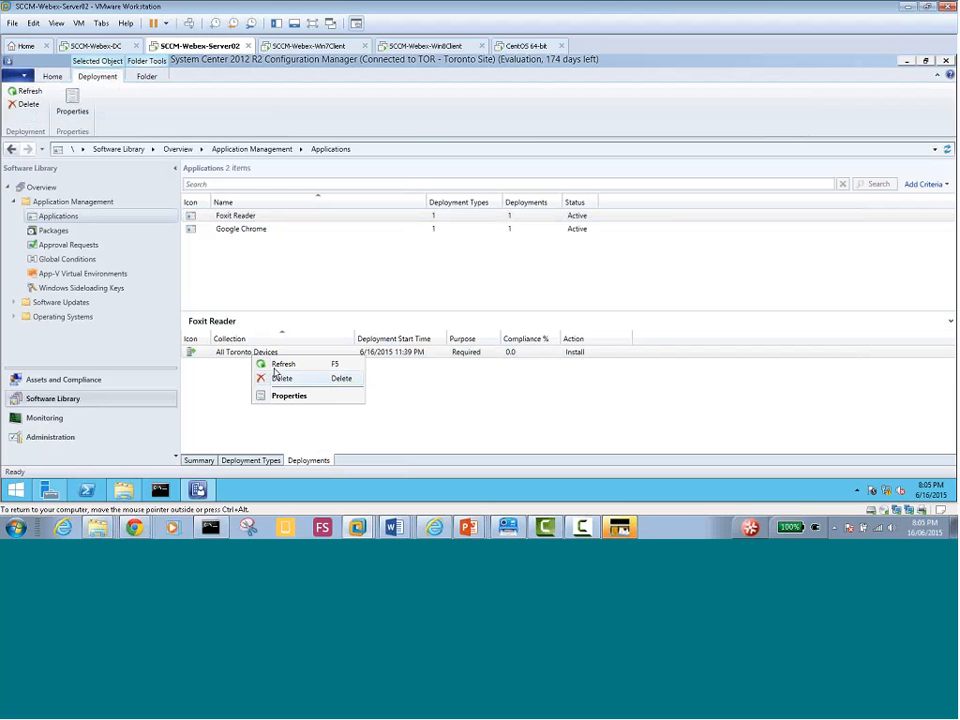
click(233, 218)
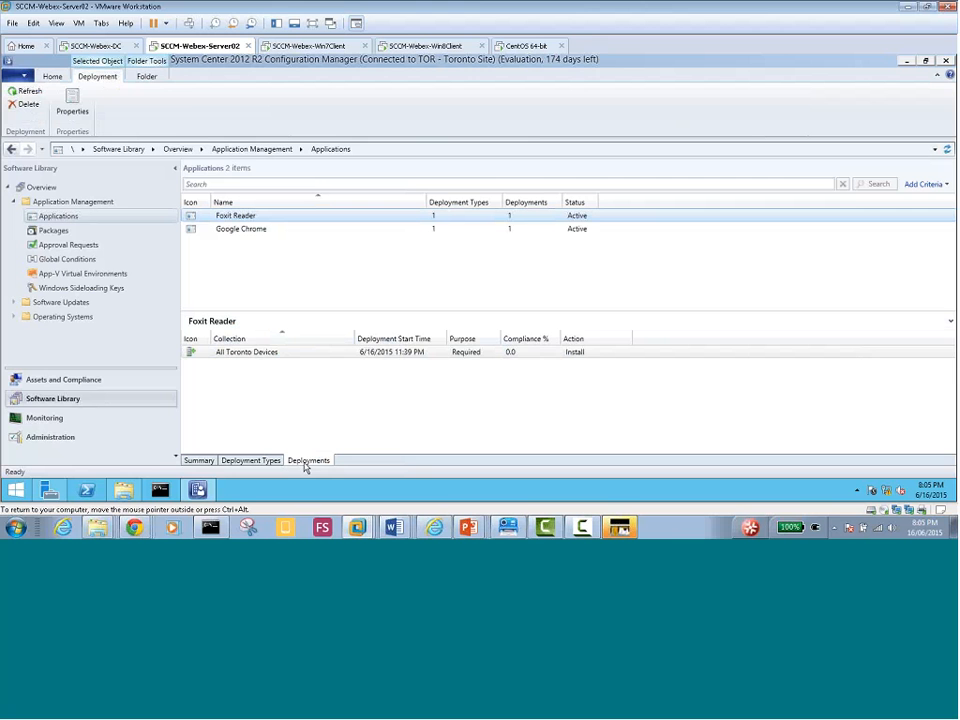
click(199, 460)
click(238, 463)
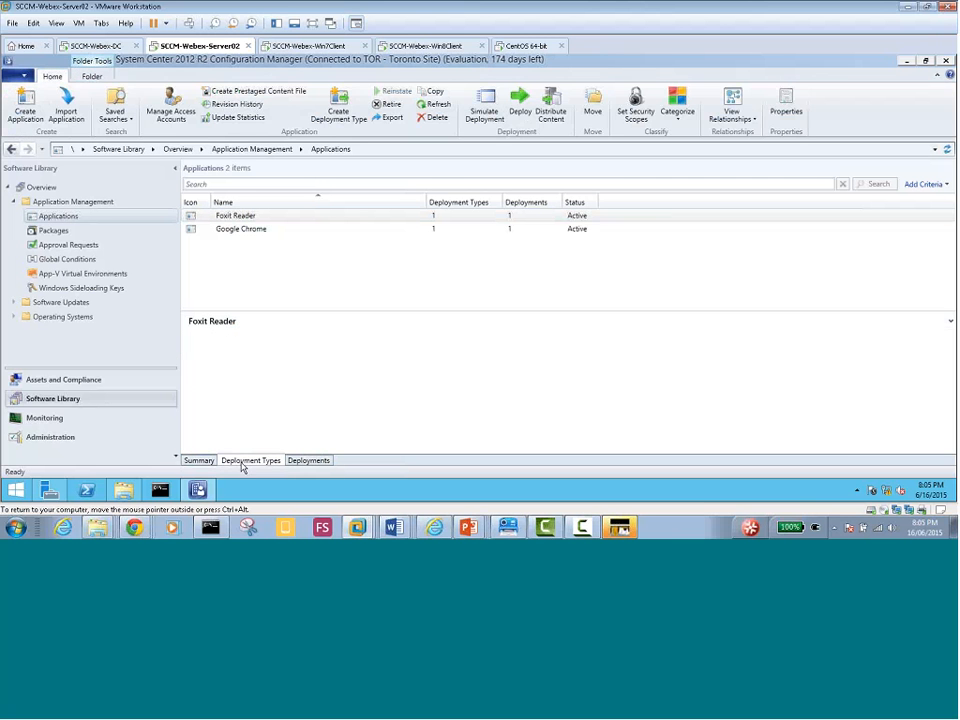
click(297, 462)
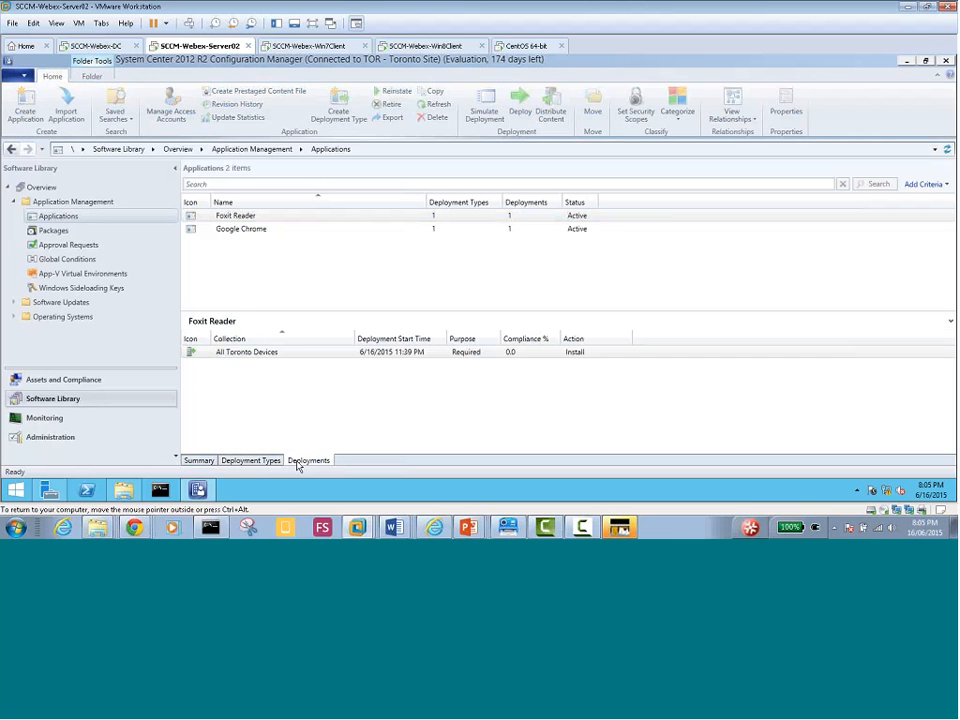
Delete Foxit Reader's All Toronto Devices deployment and confirm with Yes
click(252, 356)
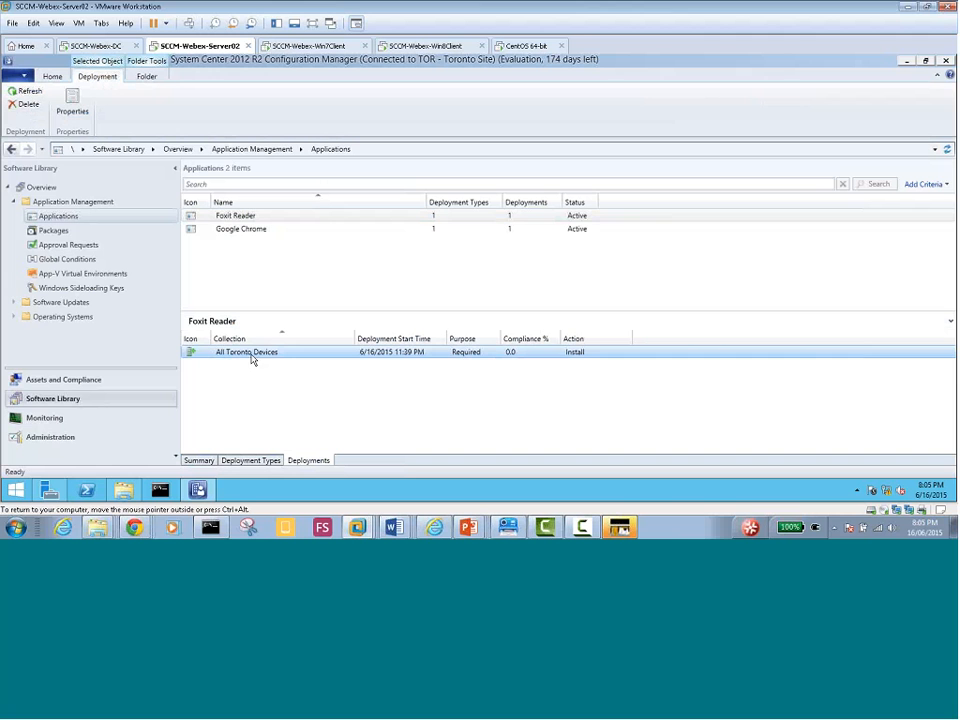
click(223, 213)
click(265, 355)
right_click(261, 354)
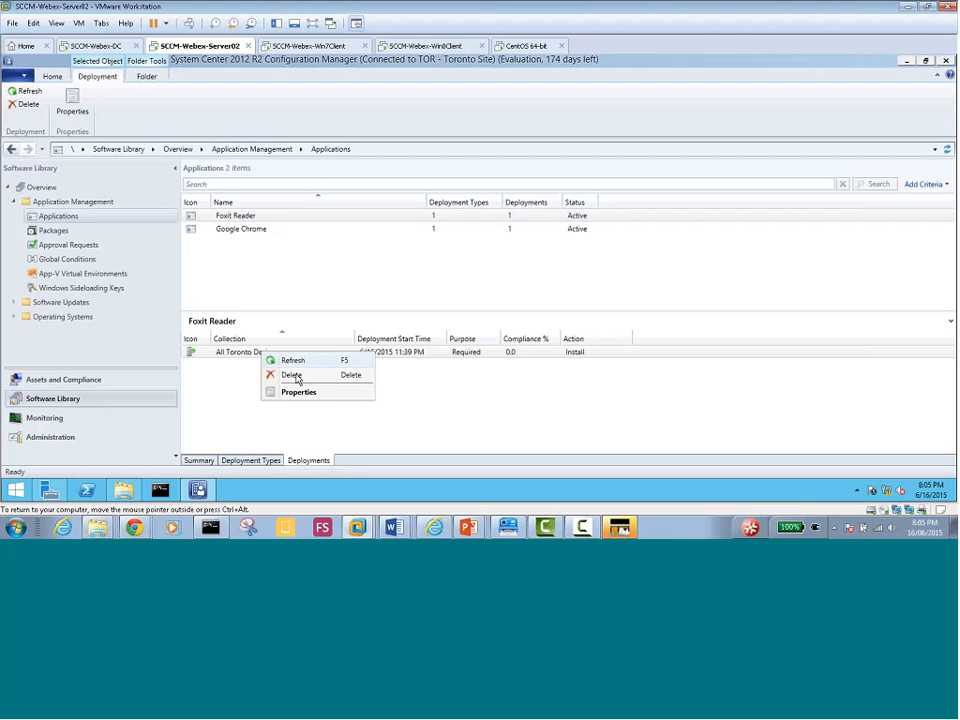
click(293, 376)
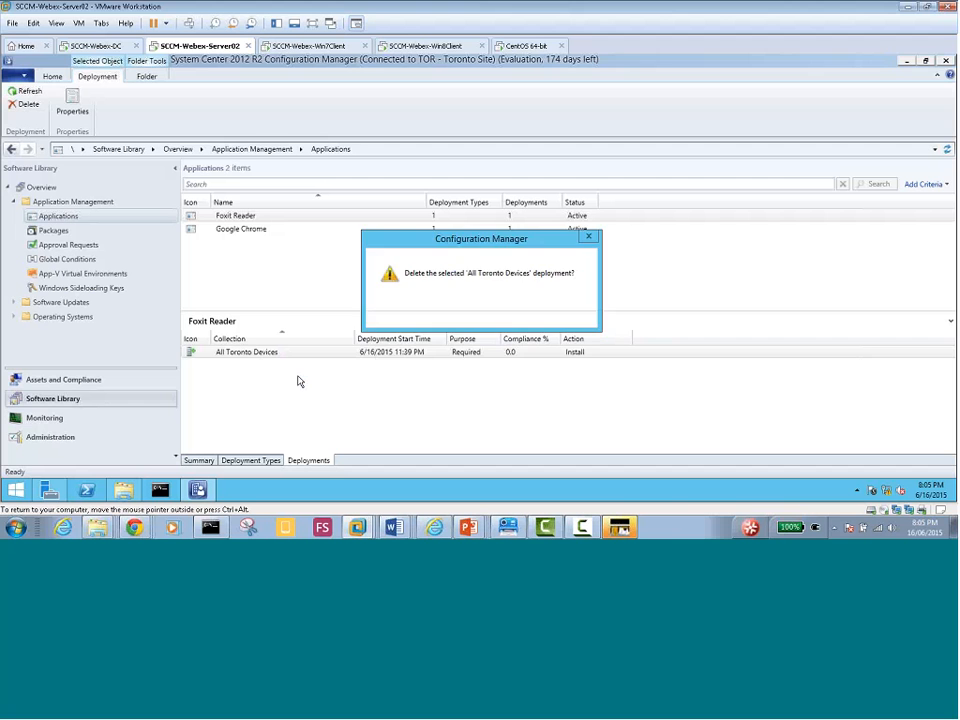
click(499, 315)
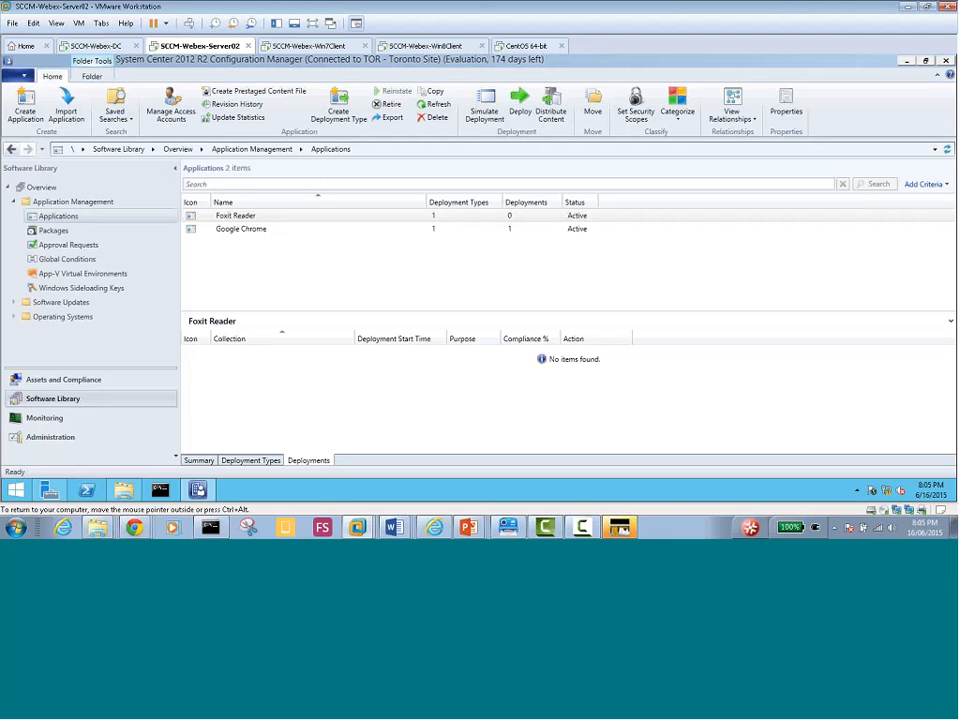
right_click(242, 217)
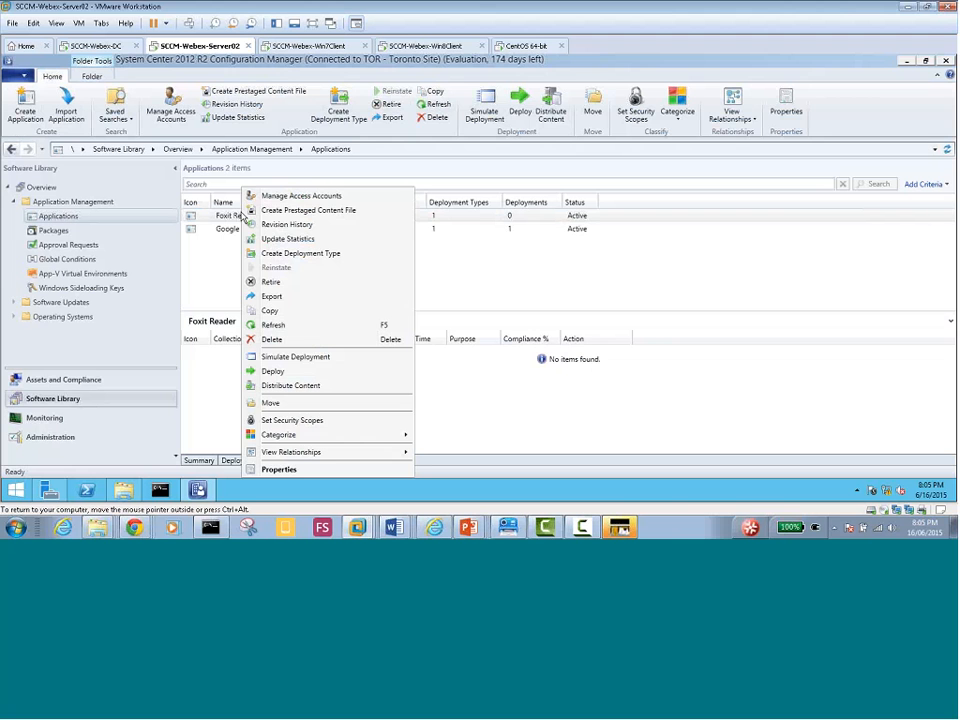
click(225, 231)
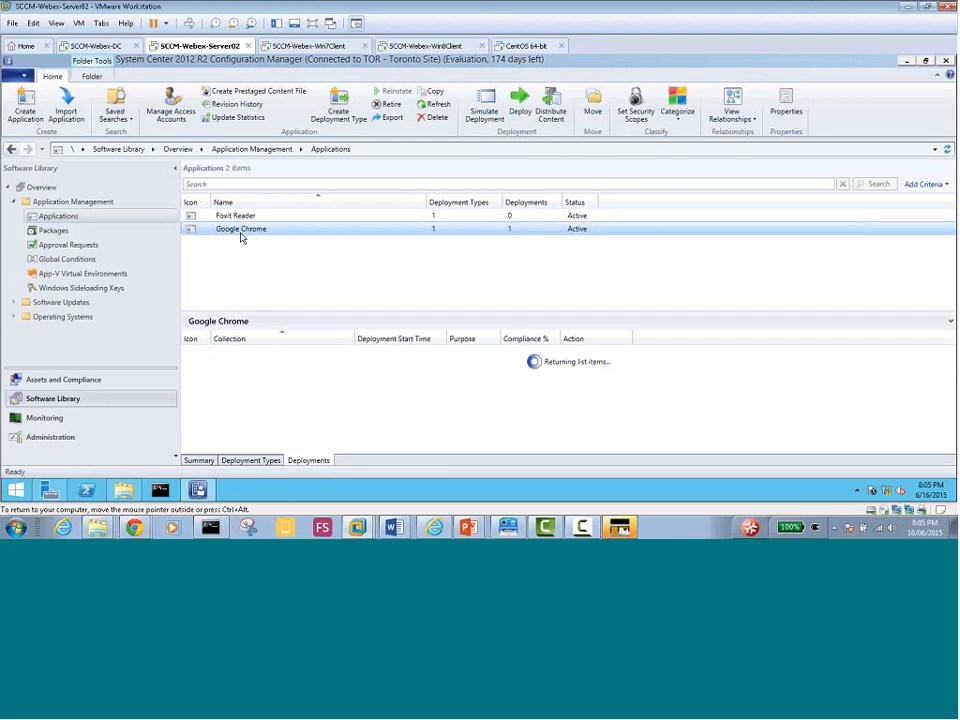
click(265, 352)
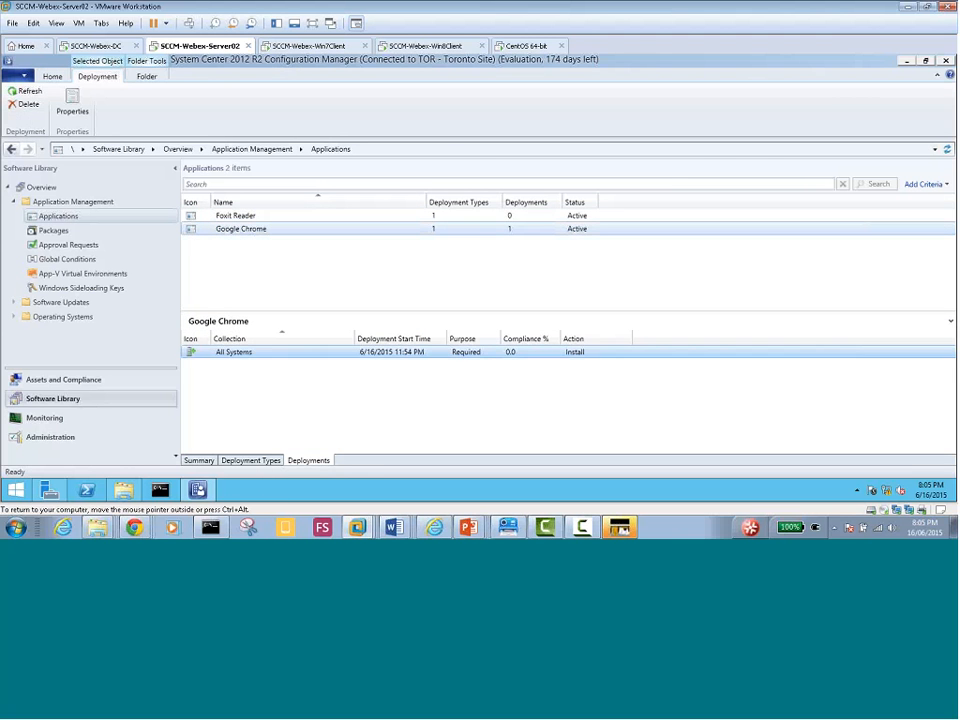
right_click(231, 232)
click(292, 473)
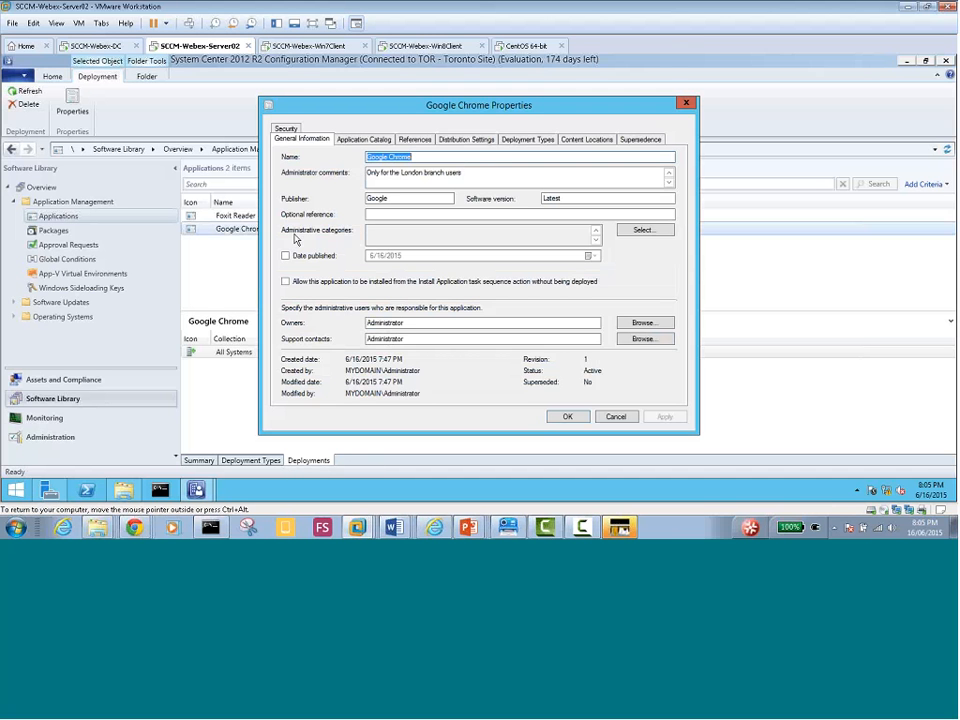
click(616, 417)
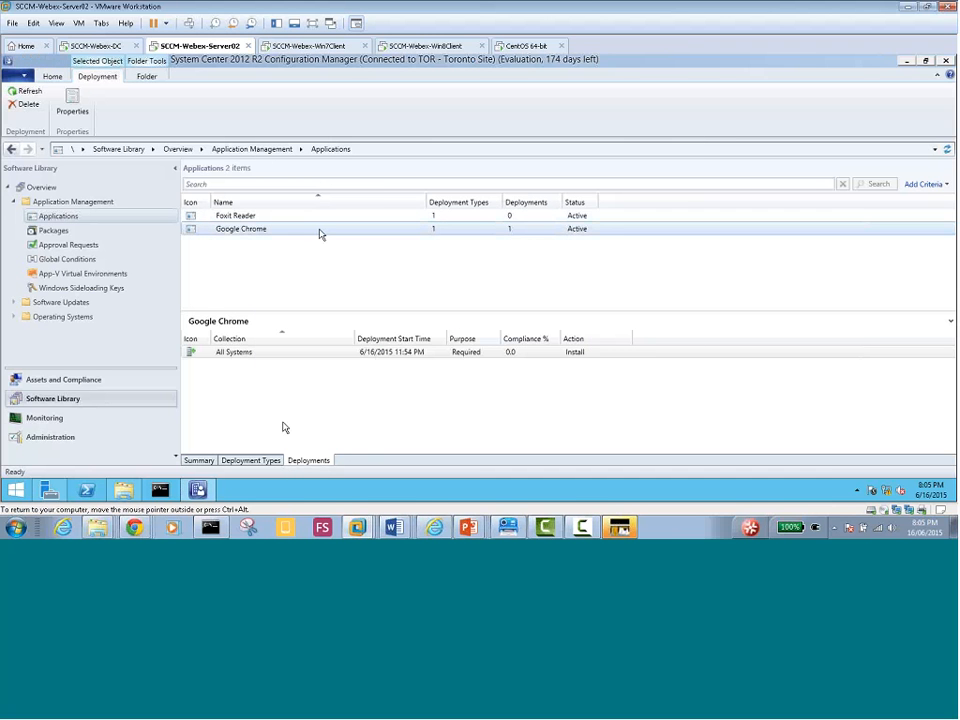
right_click(240, 356)
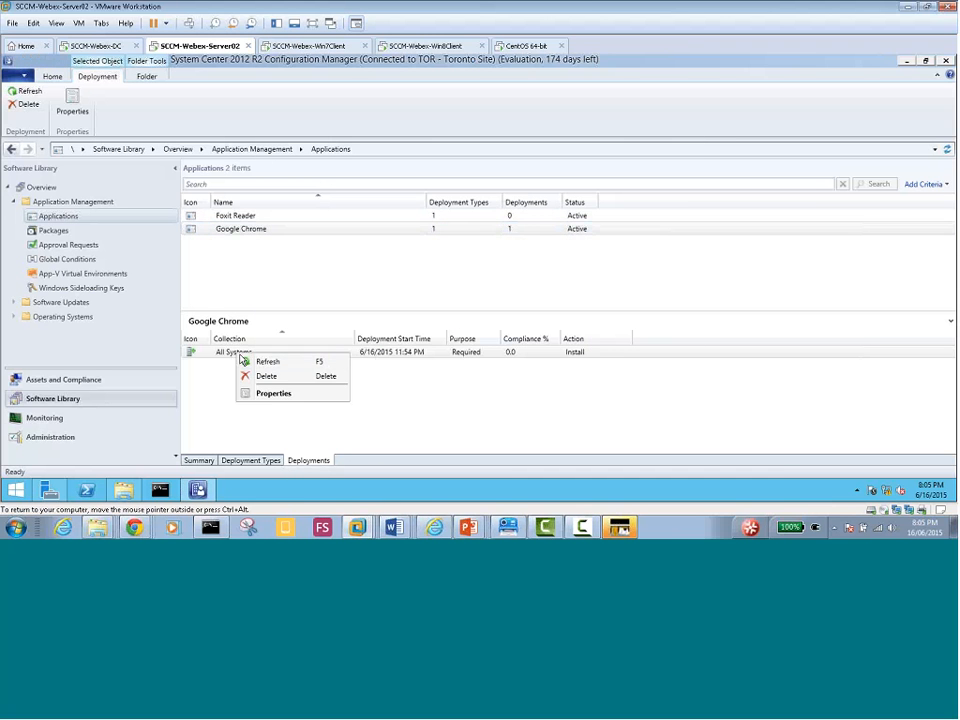
click(278, 395)
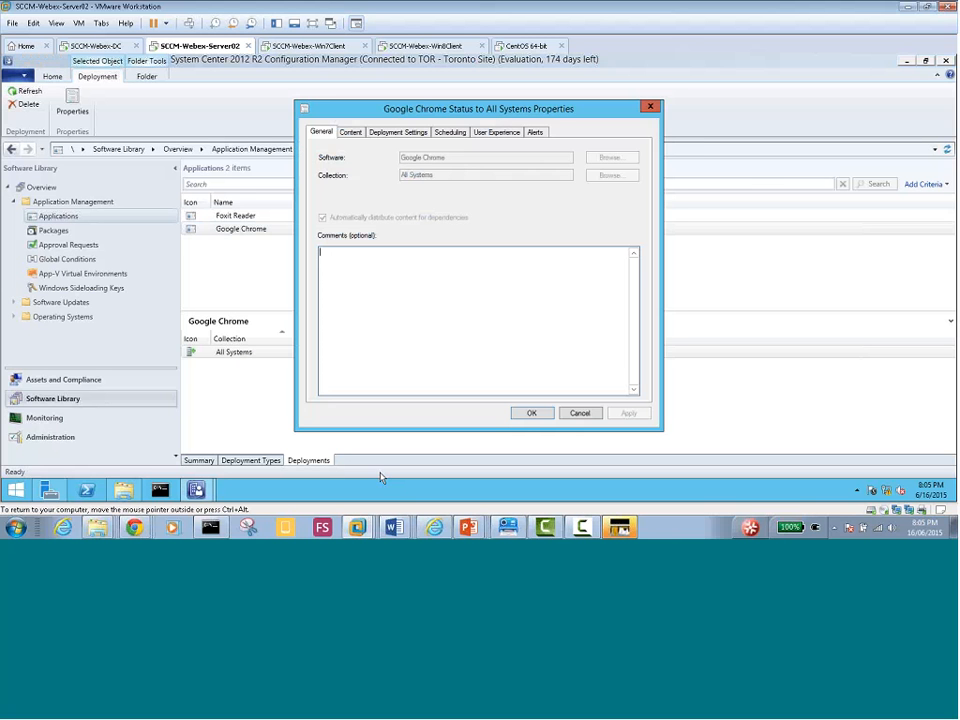
click(352, 132)
click(400, 132)
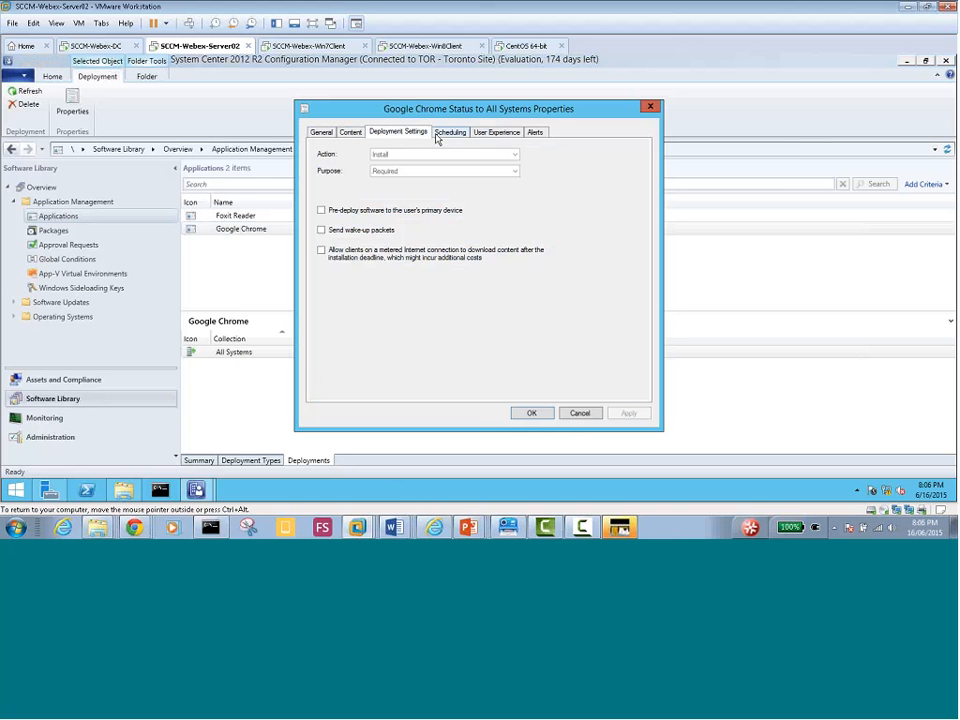
click(450, 132)
click(496, 132)
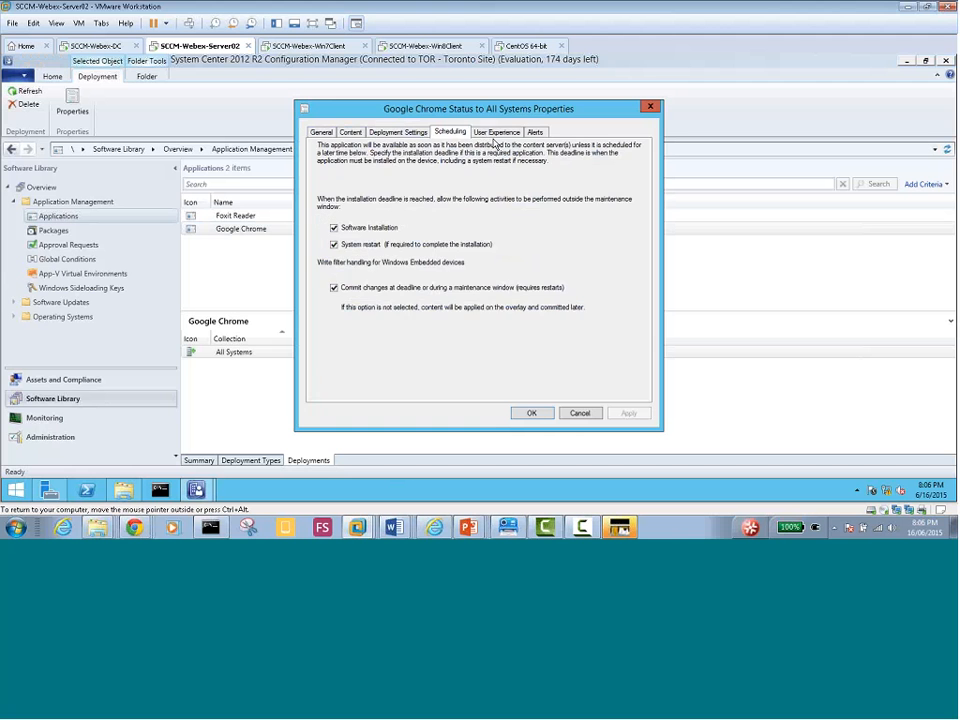
click(535, 132)
click(496, 132)
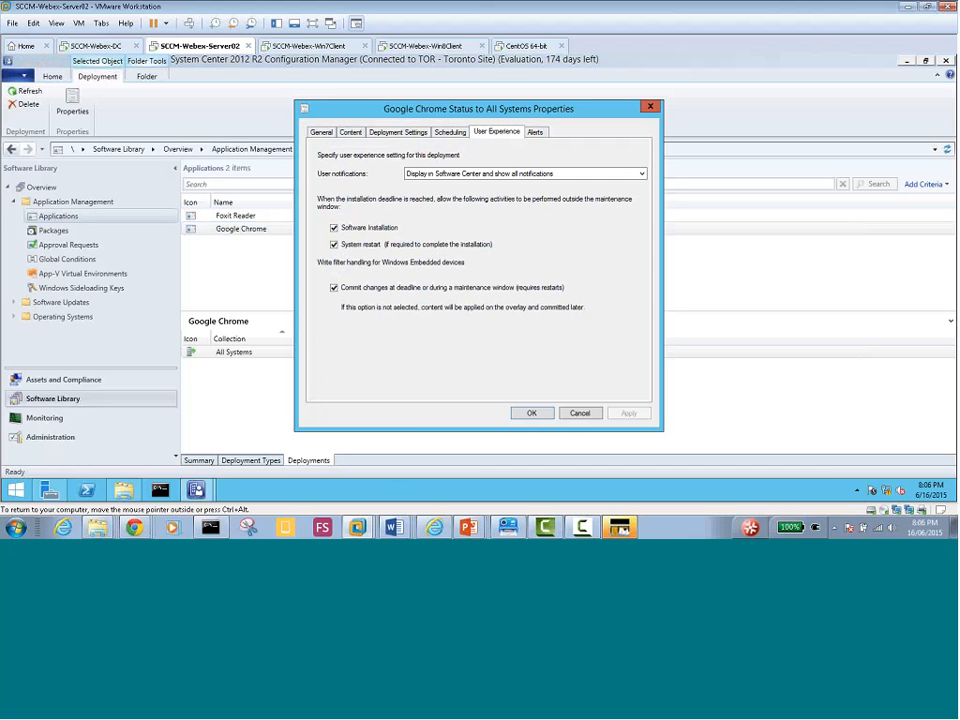
click(396, 134)
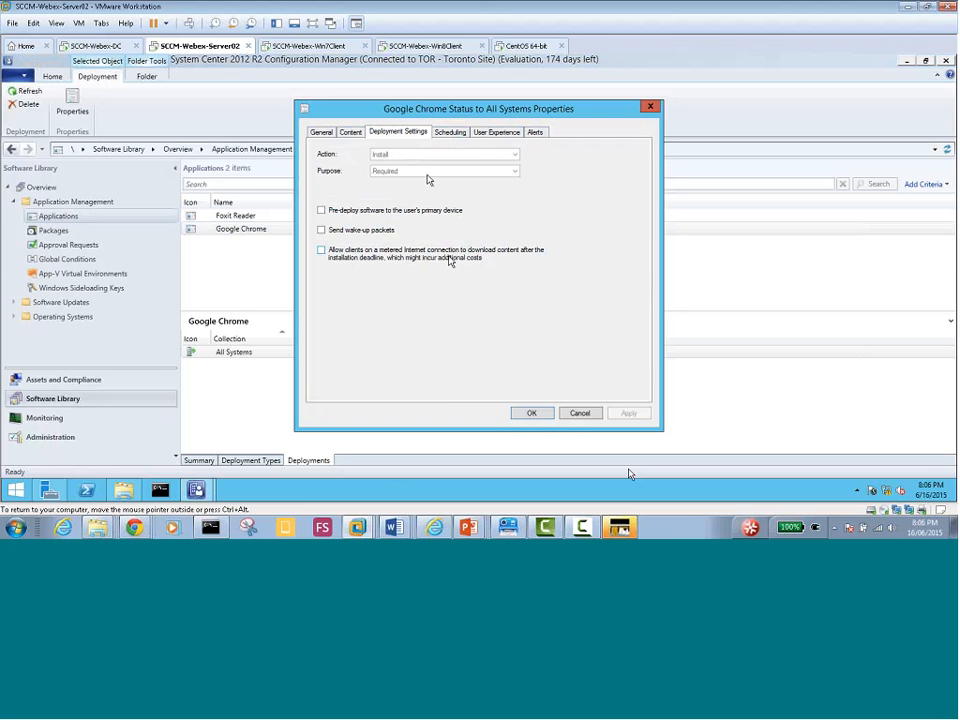
click(580, 418)
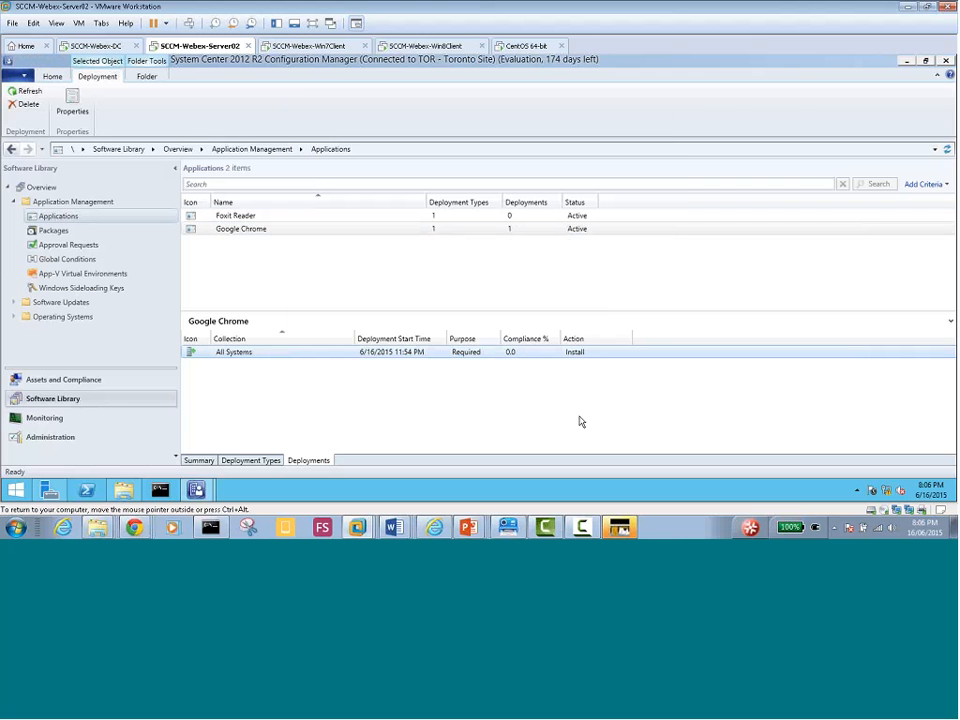
After viewing Foxit Reader, open Google Chrome's Properties from its context menu
click(242, 217)
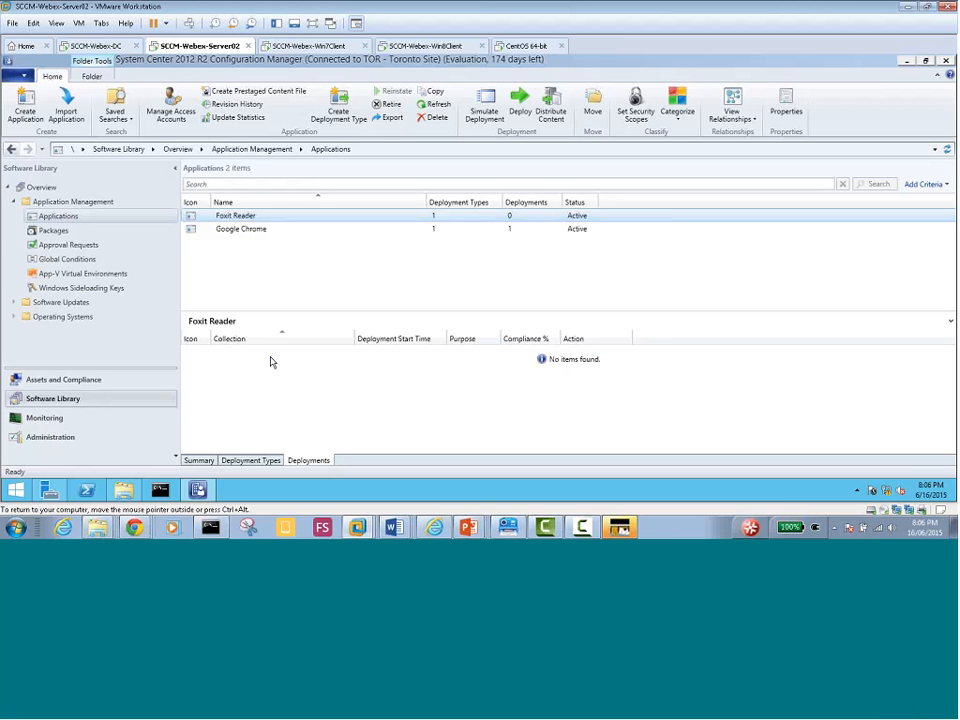
right_click(243, 232)
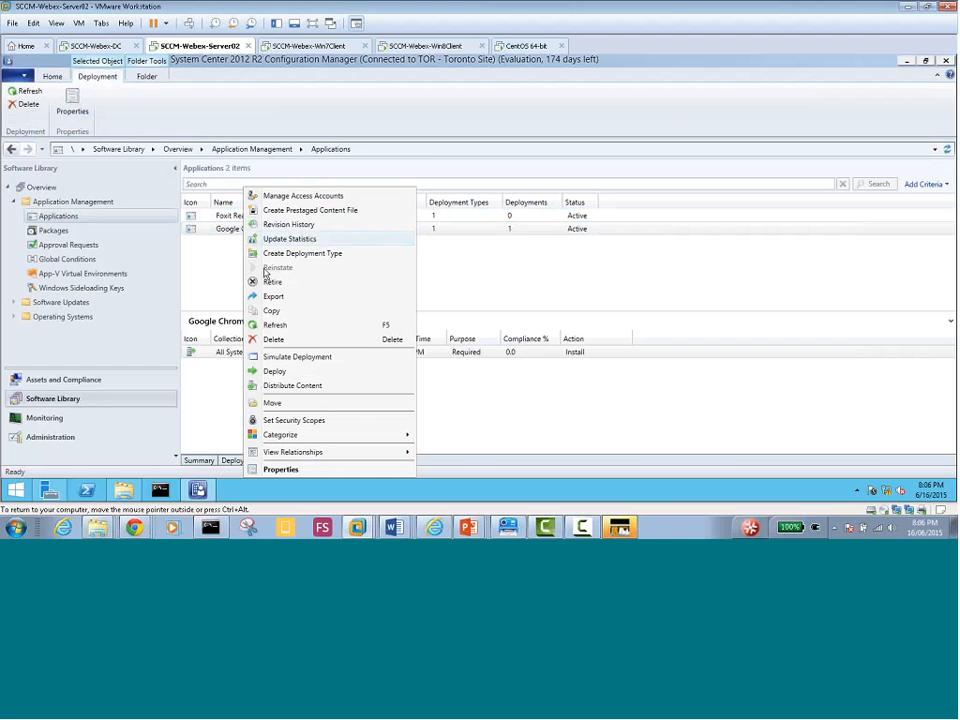
click(290, 469)
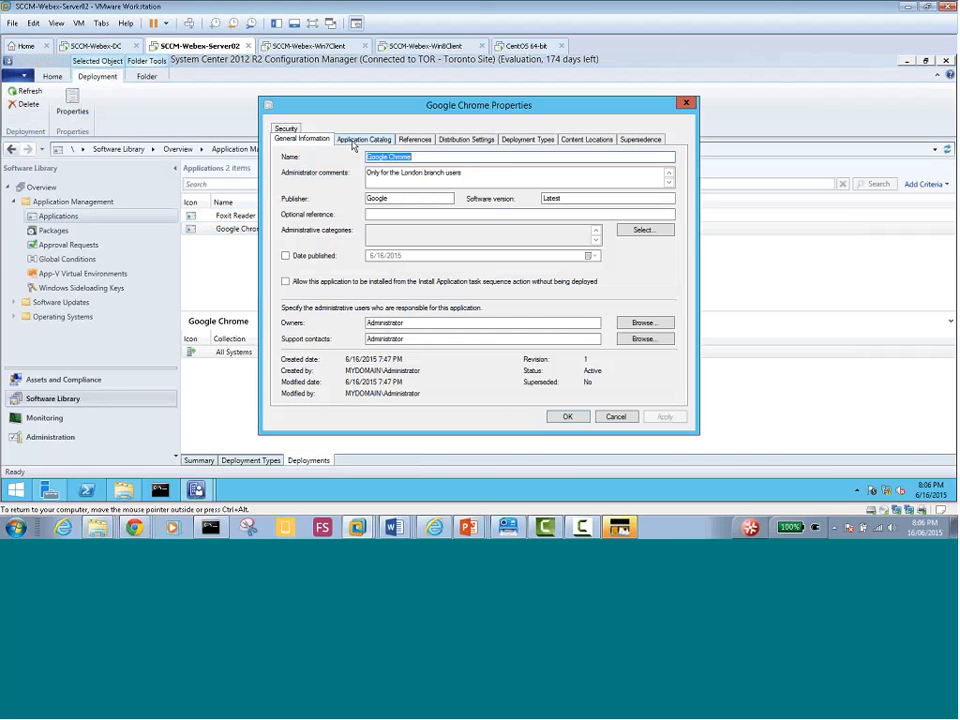
click(355, 141)
click(476, 141)
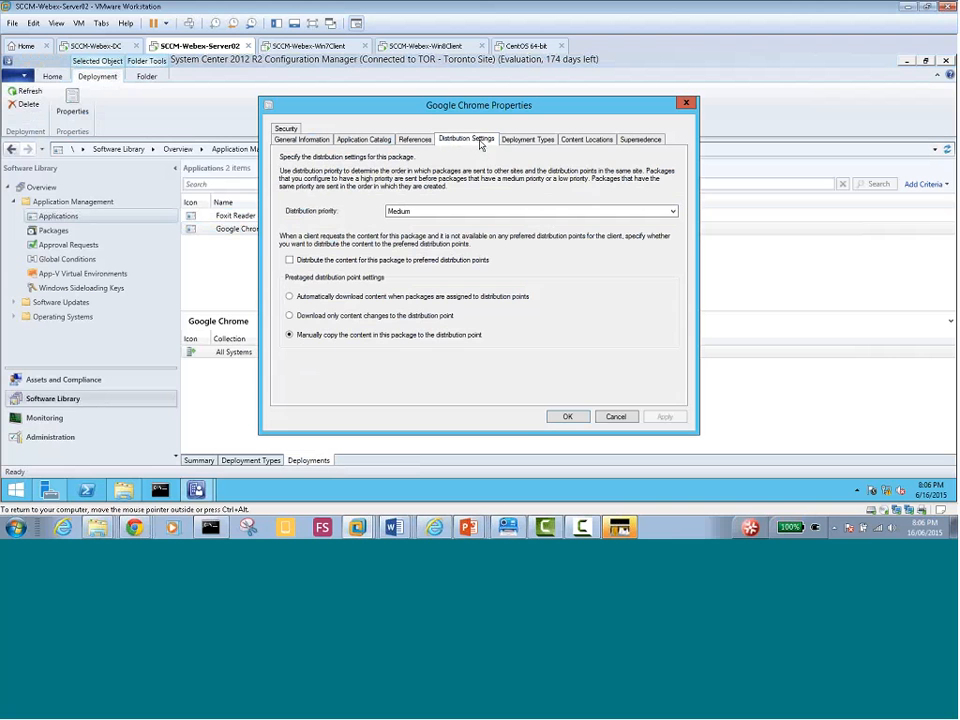
click(519, 141)
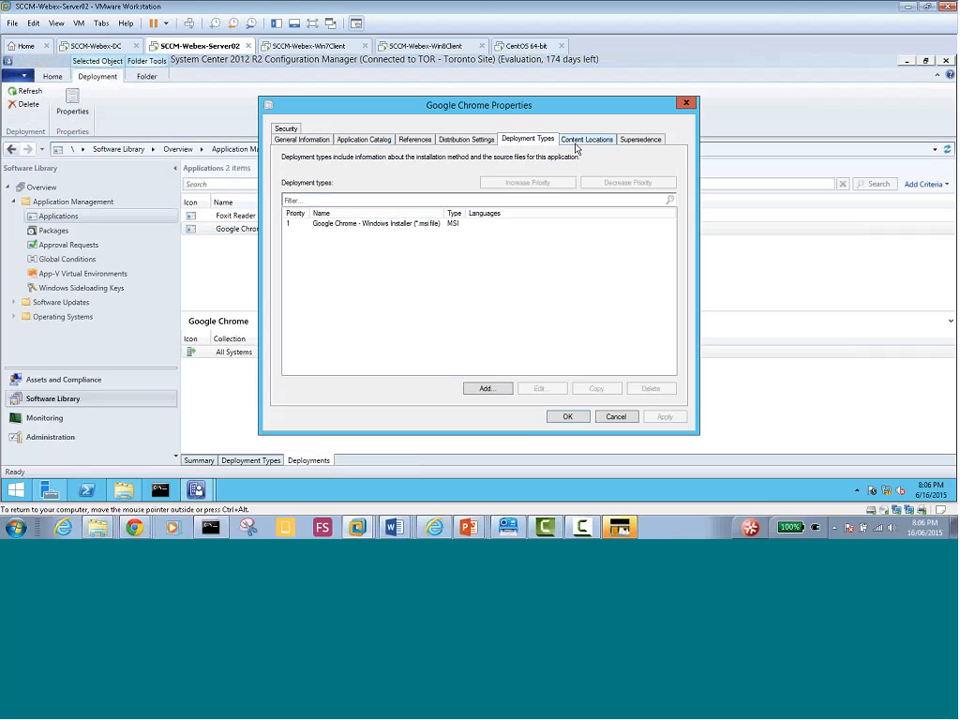
click(440, 224)
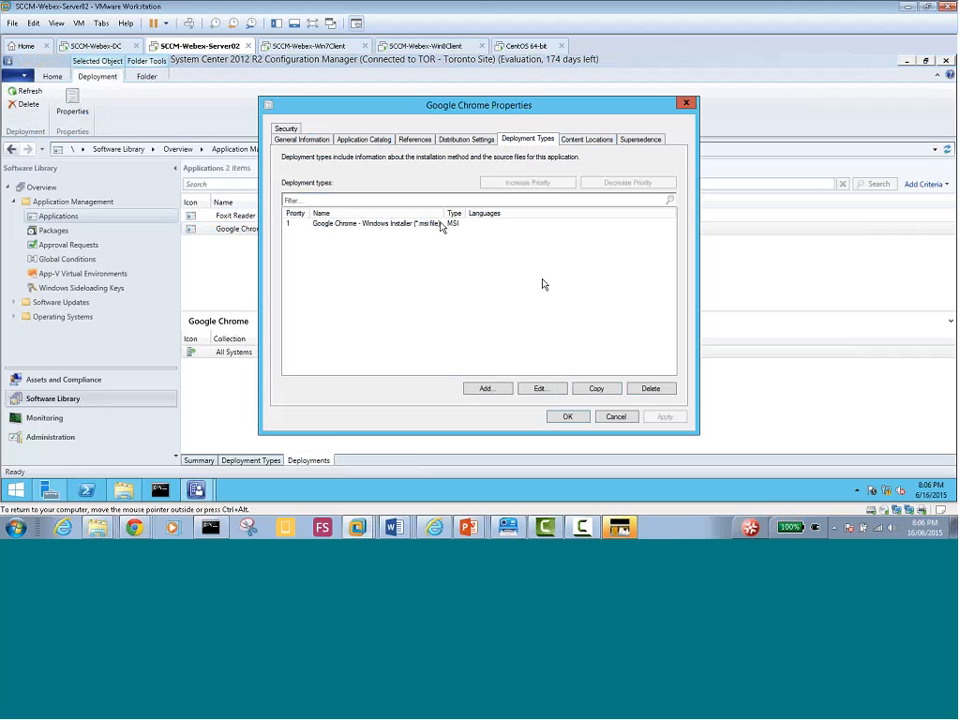
click(546, 392)
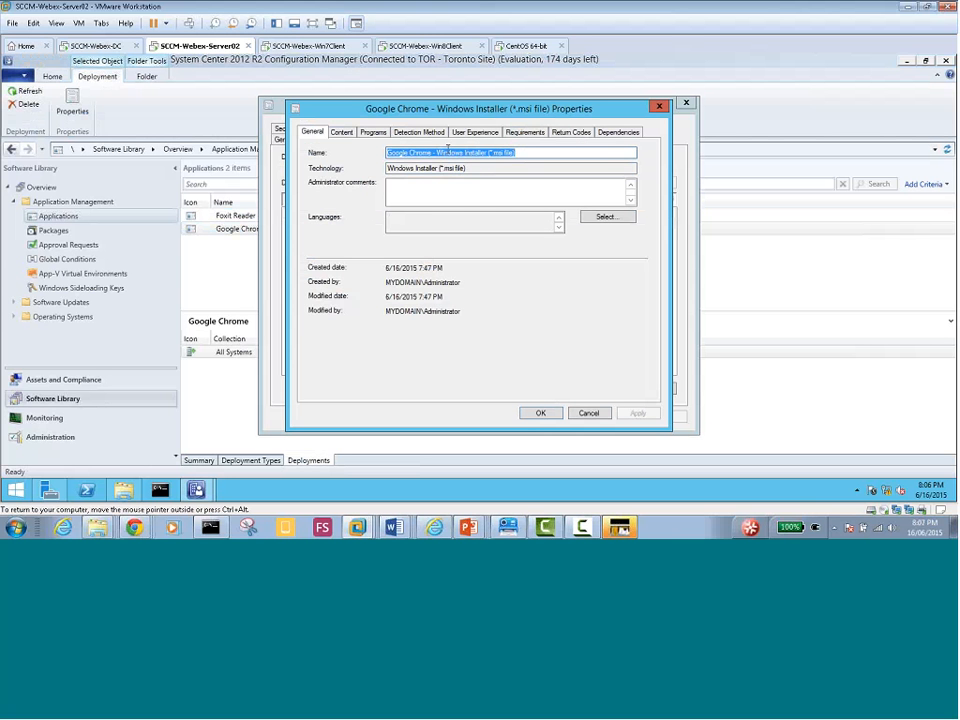
click(338, 132)
click(373, 132)
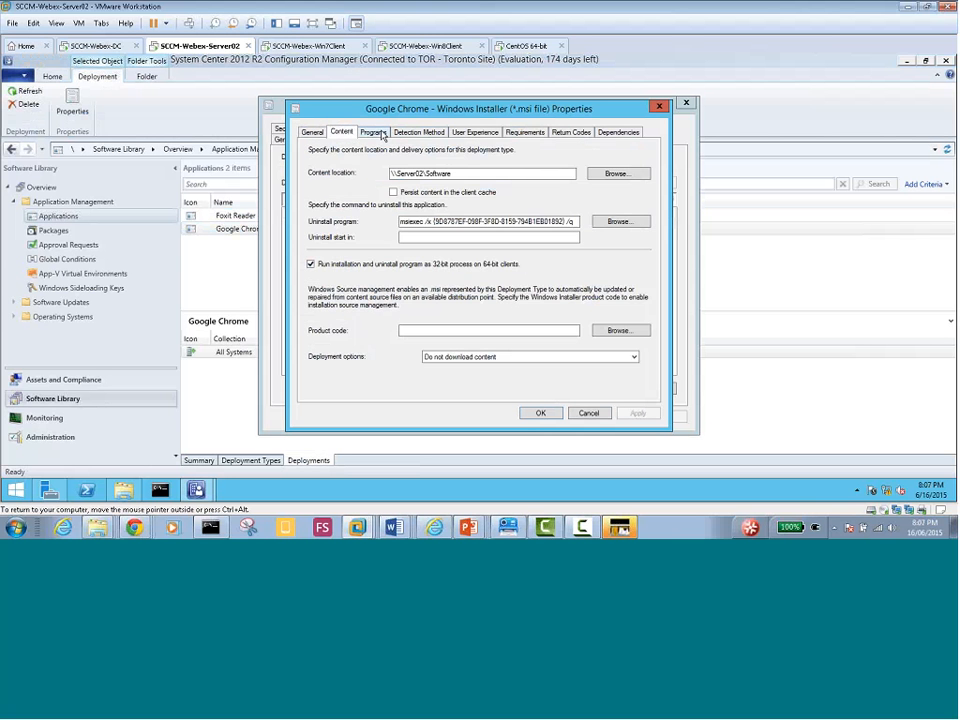
click(420, 132)
click(475, 132)
click(522, 132)
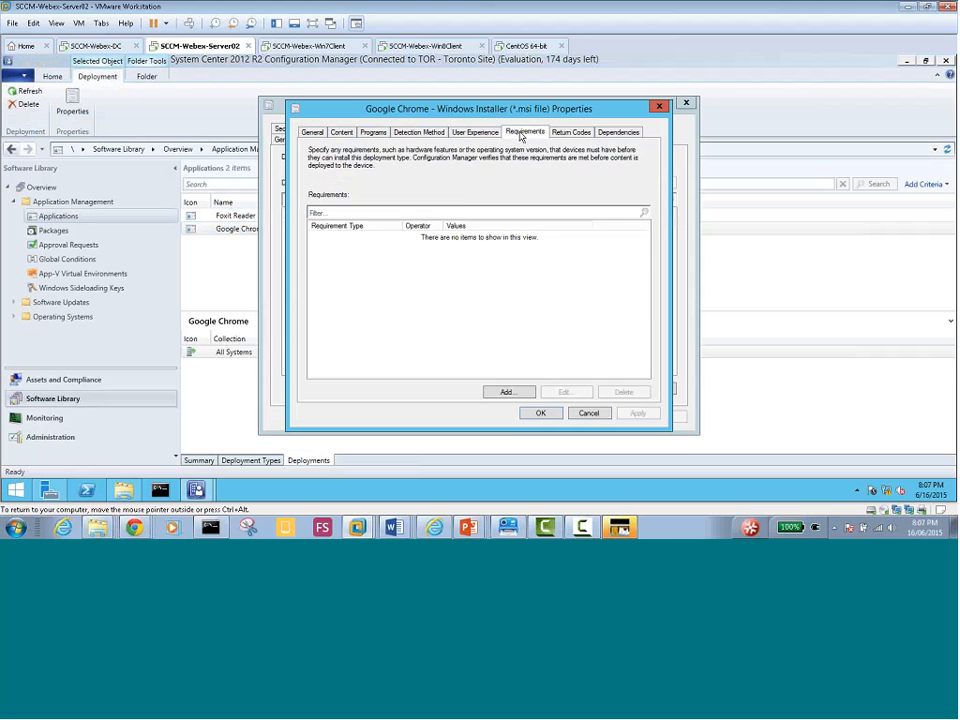
click(475, 132)
click(571, 132)
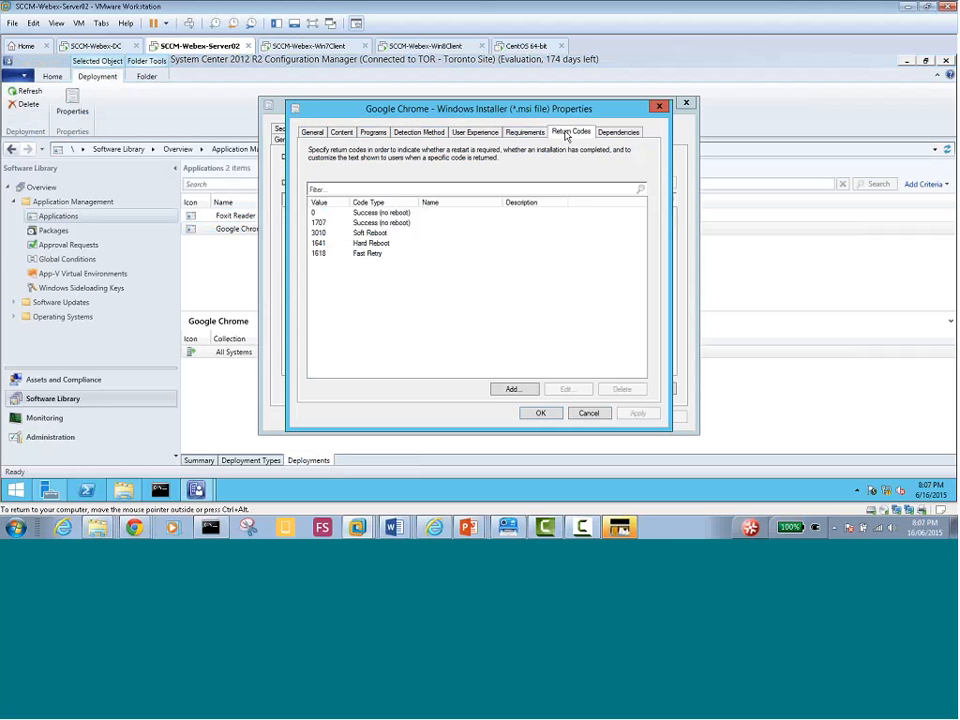
click(612, 133)
key(Escape)
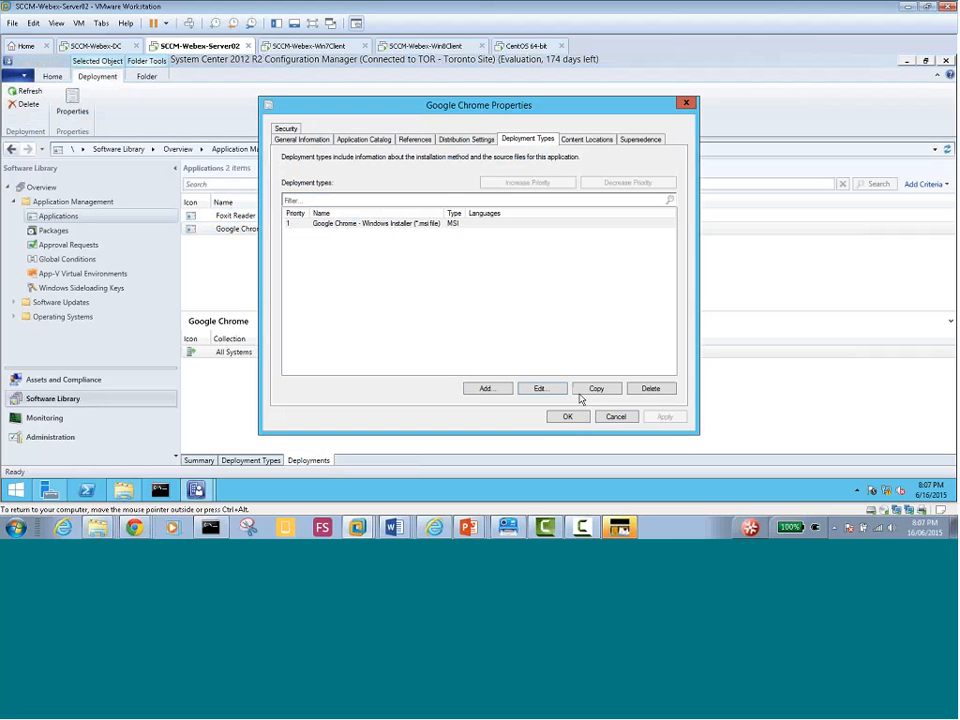
click(586, 139)
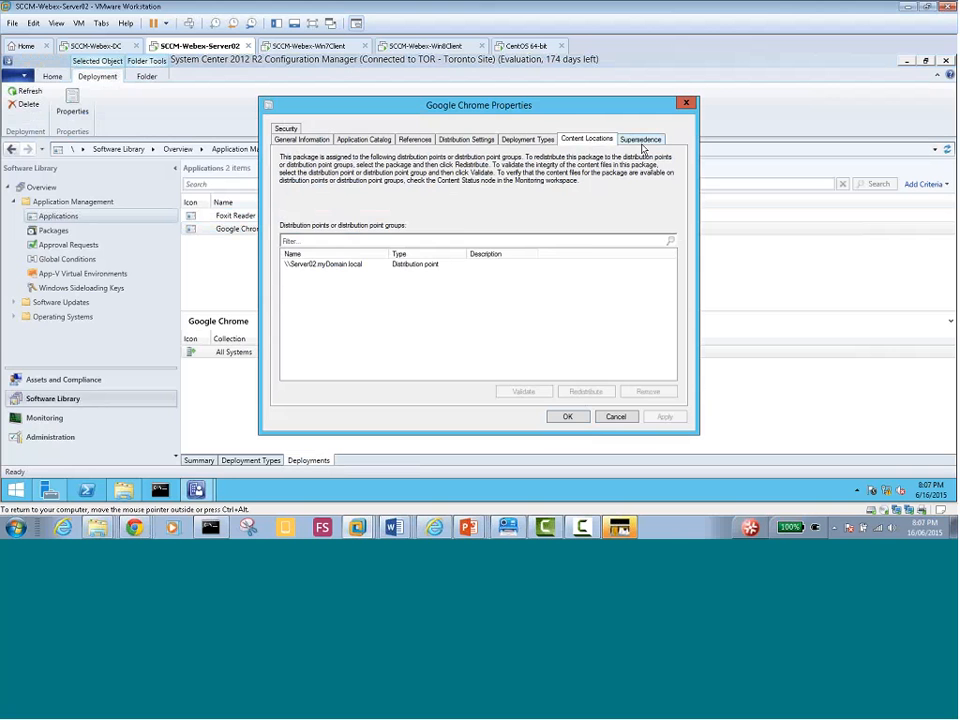
click(641, 140)
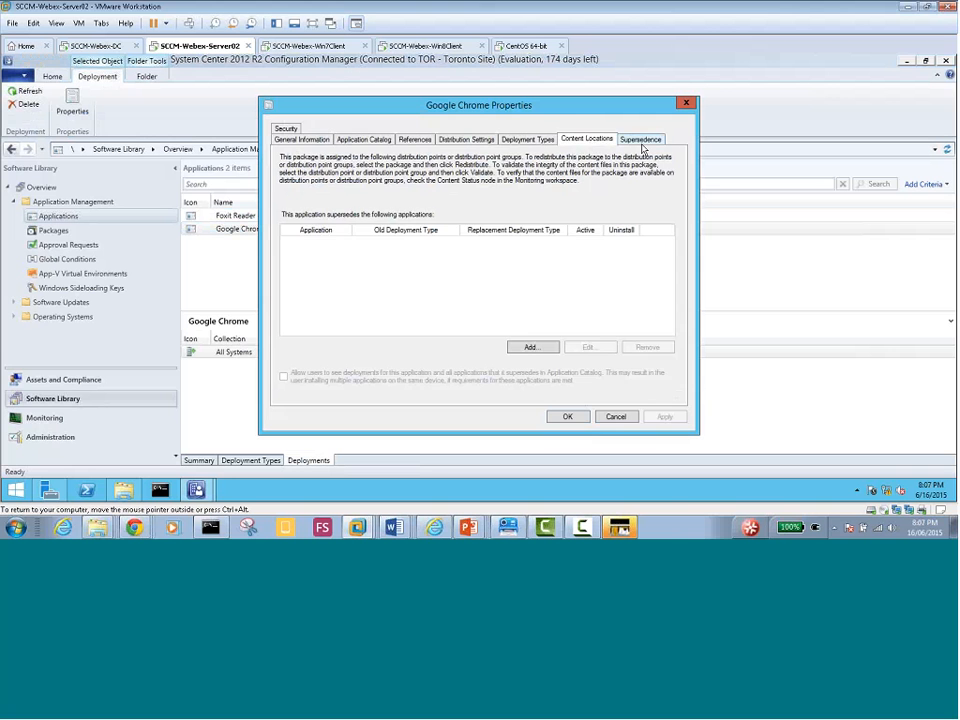
click(615, 417)
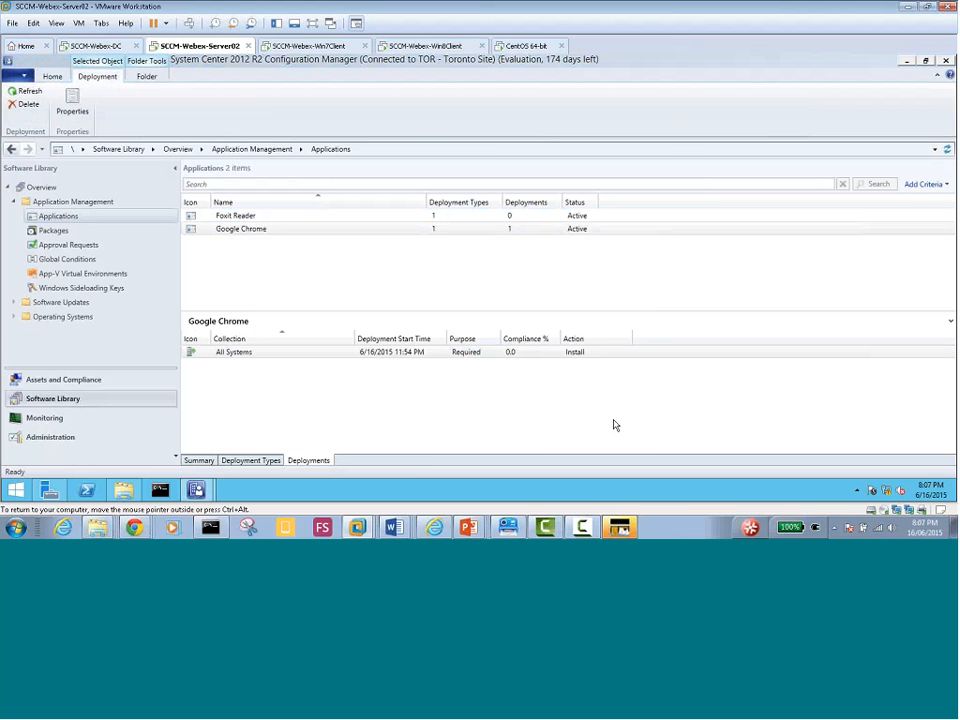
Start a new Foxit Reader deployment targeting the All Toronto Devices device collection
click(234, 218)
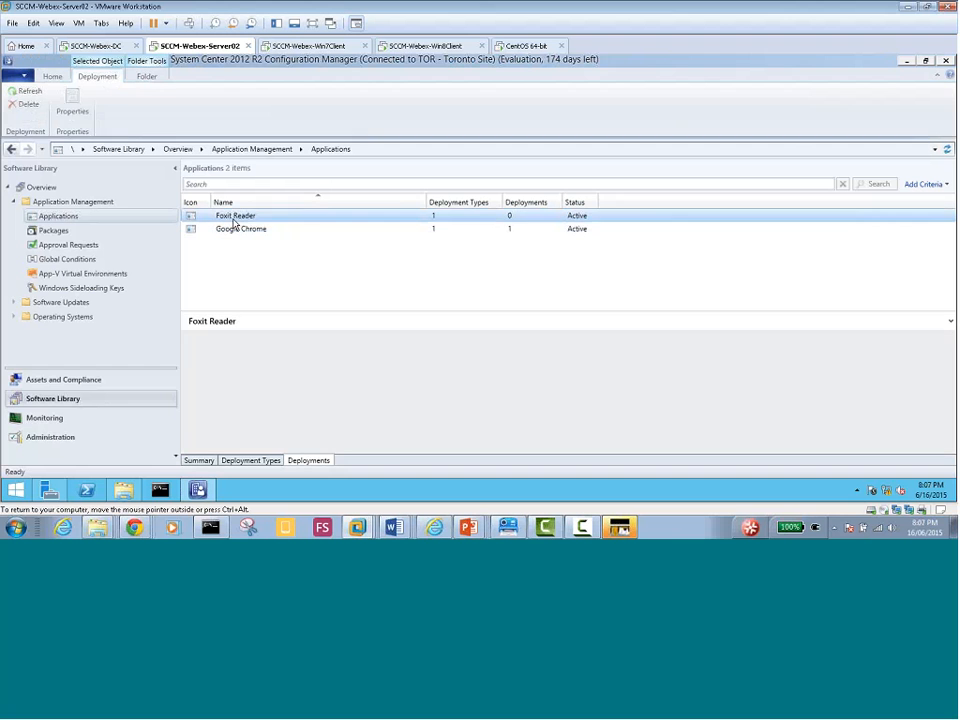
right_click(232, 218)
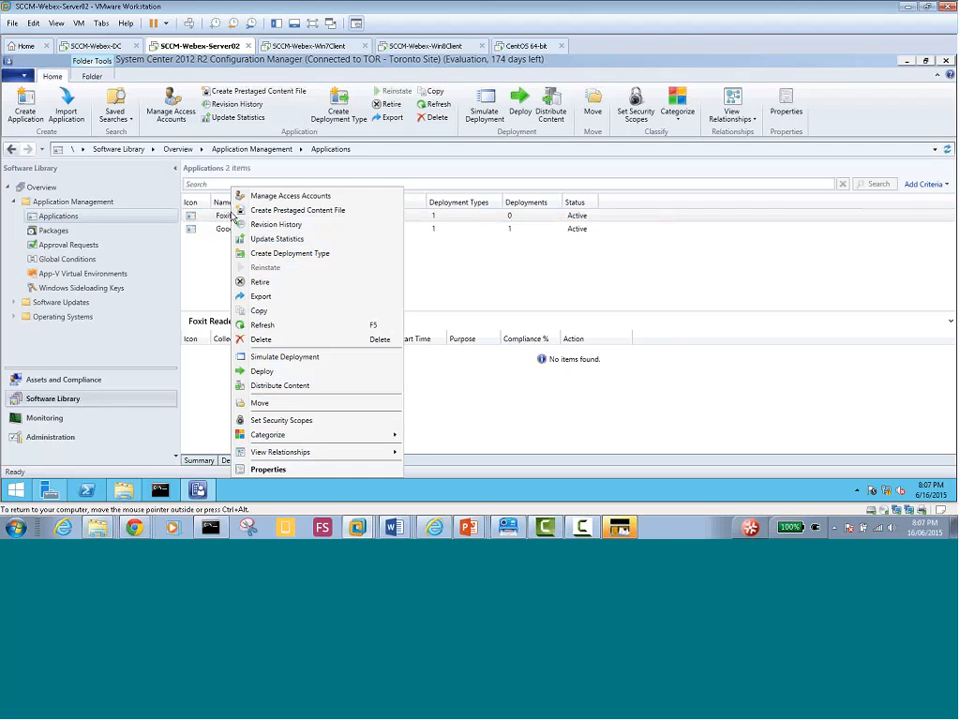
click(270, 371)
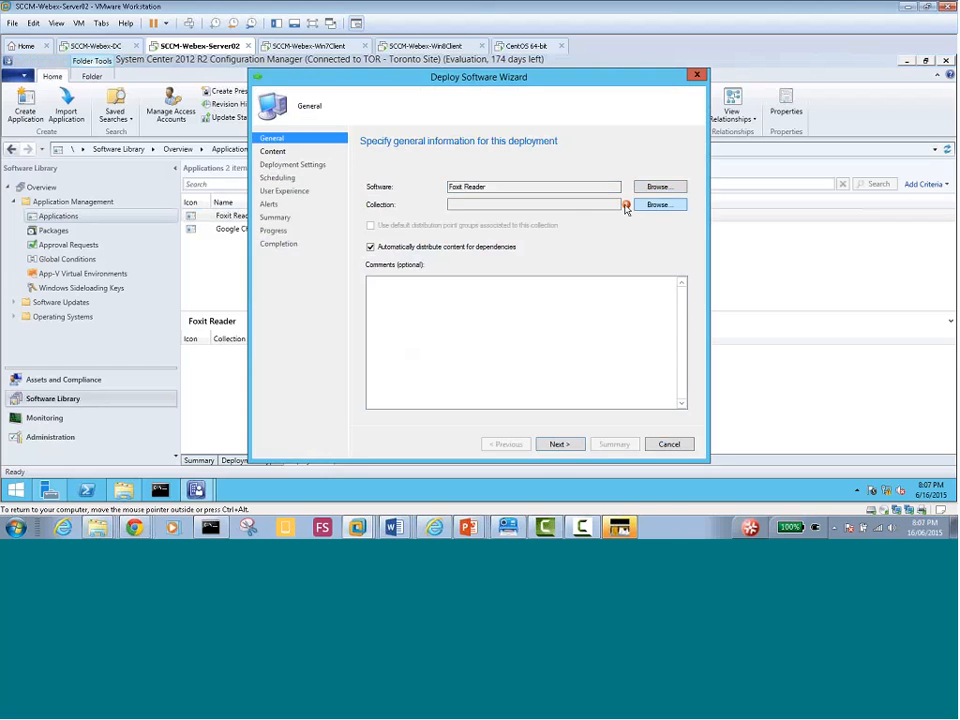
click(652, 204)
click(316, 152)
click(315, 161)
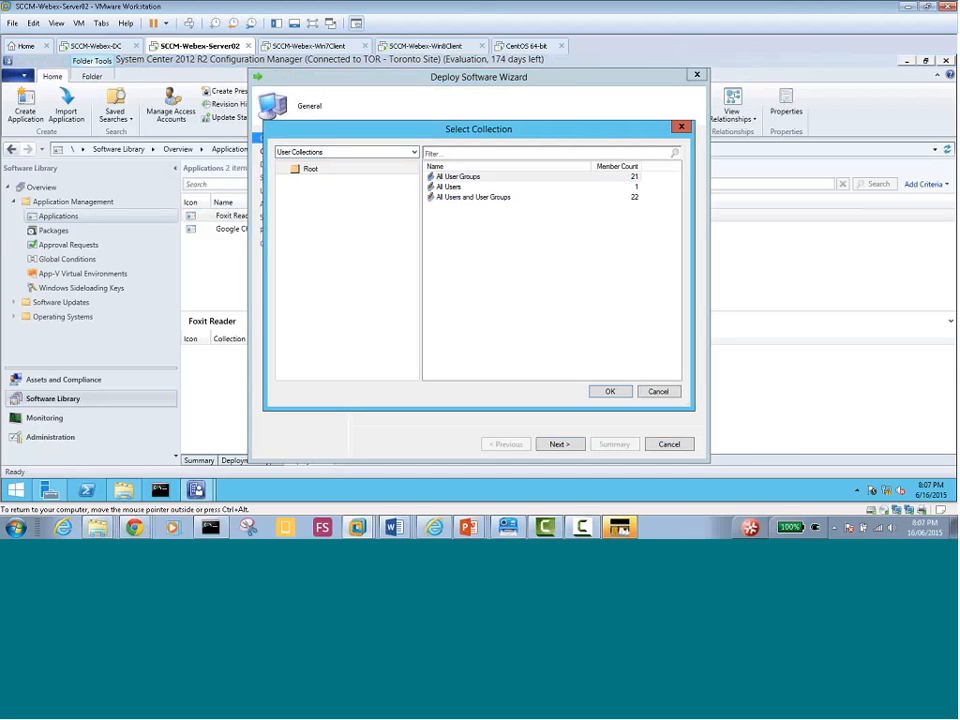
click(326, 153)
click(326, 171)
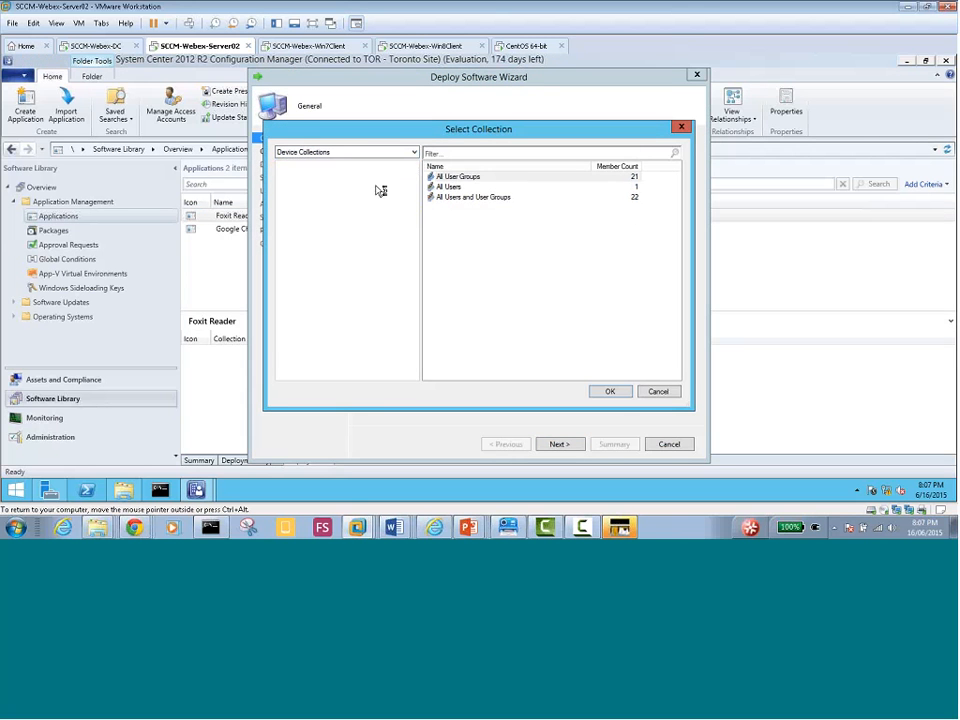
click(462, 208)
click(609, 391)
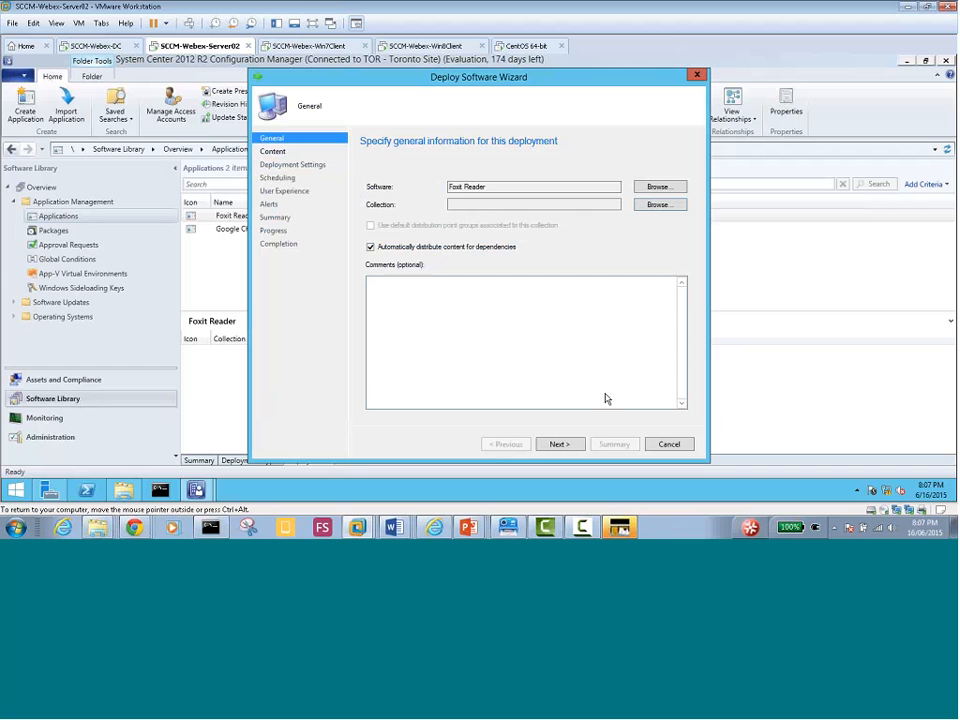
Add the Server02.myDomain.local distribution point and set the deployment action to Uninstall
click(560, 445)
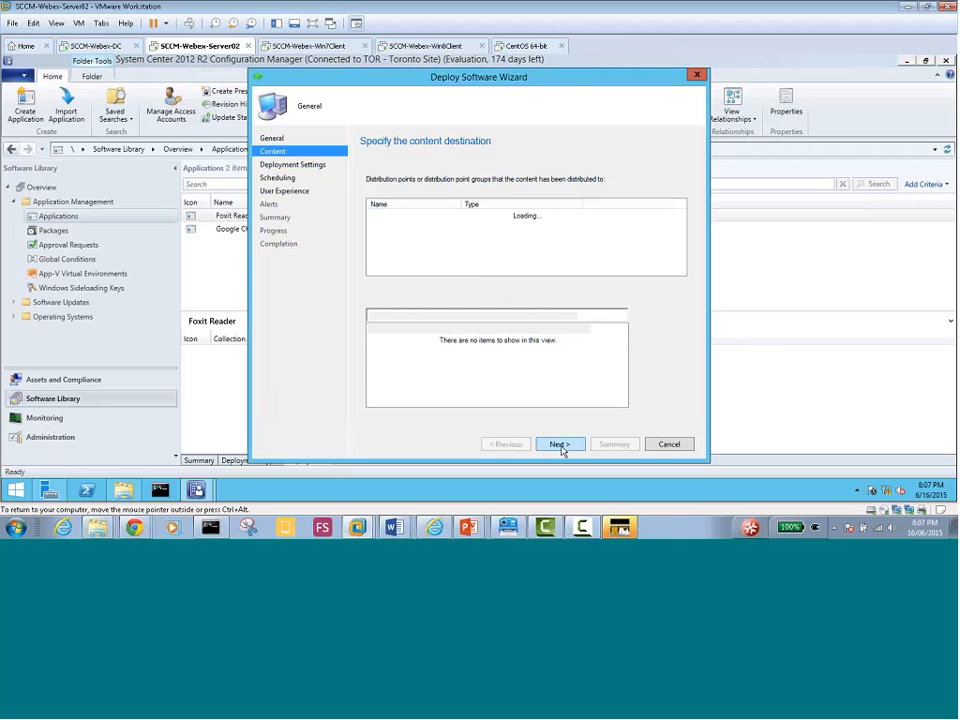
click(400, 216)
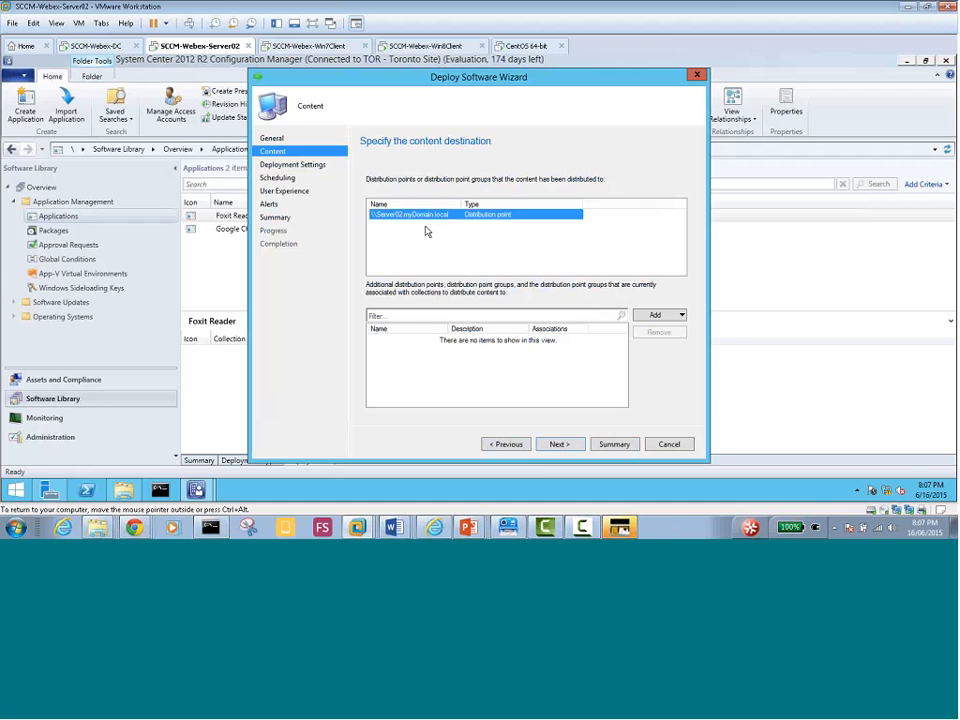
click(562, 444)
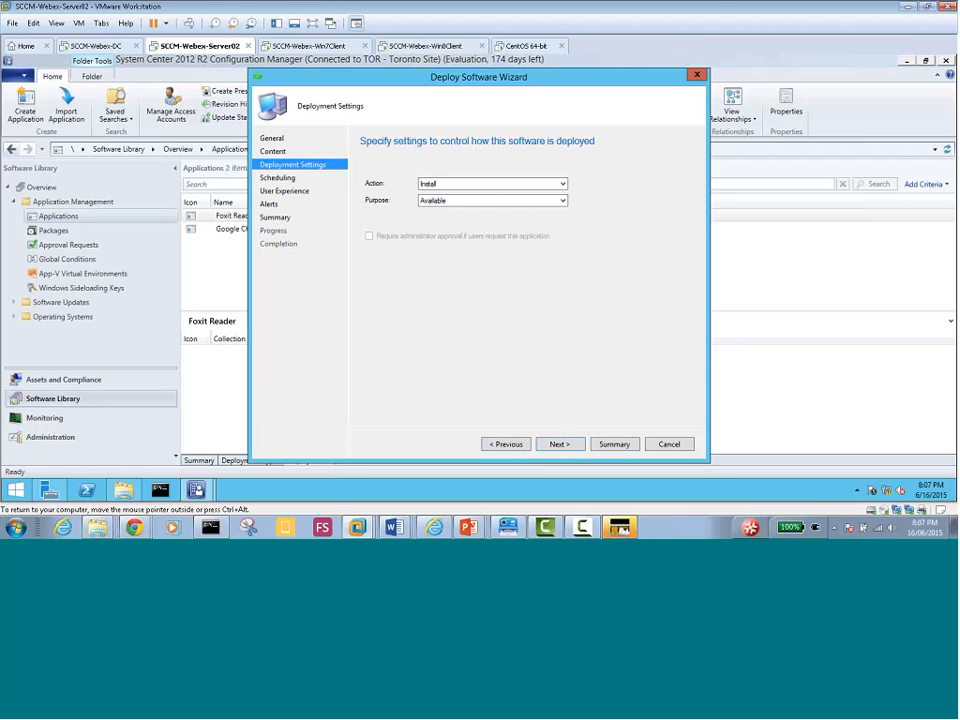
click(436, 189)
click(437, 206)
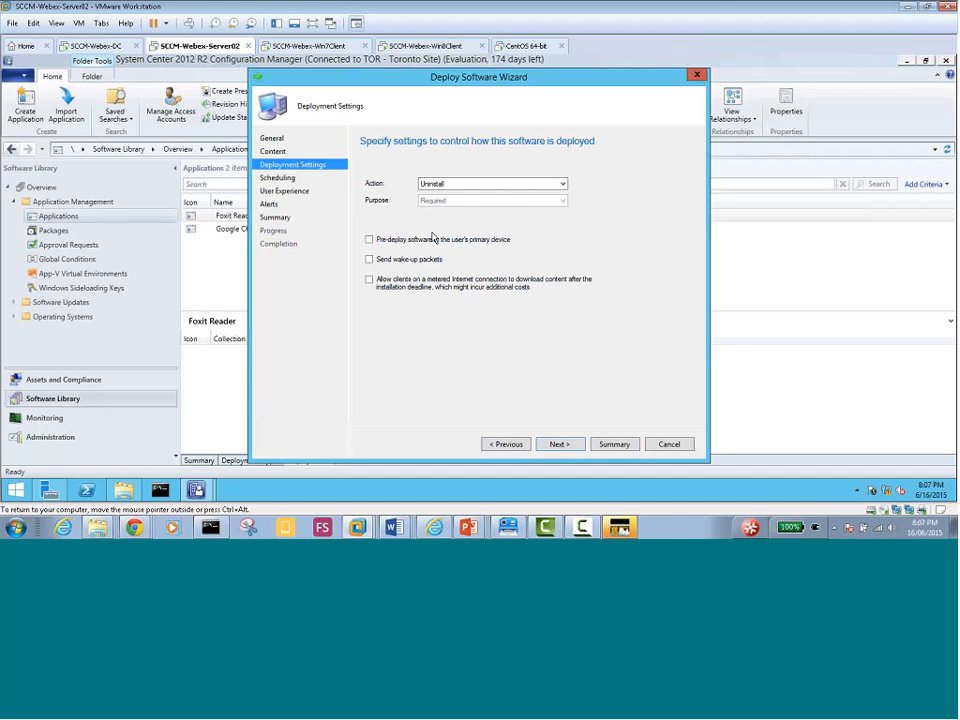
click(569, 447)
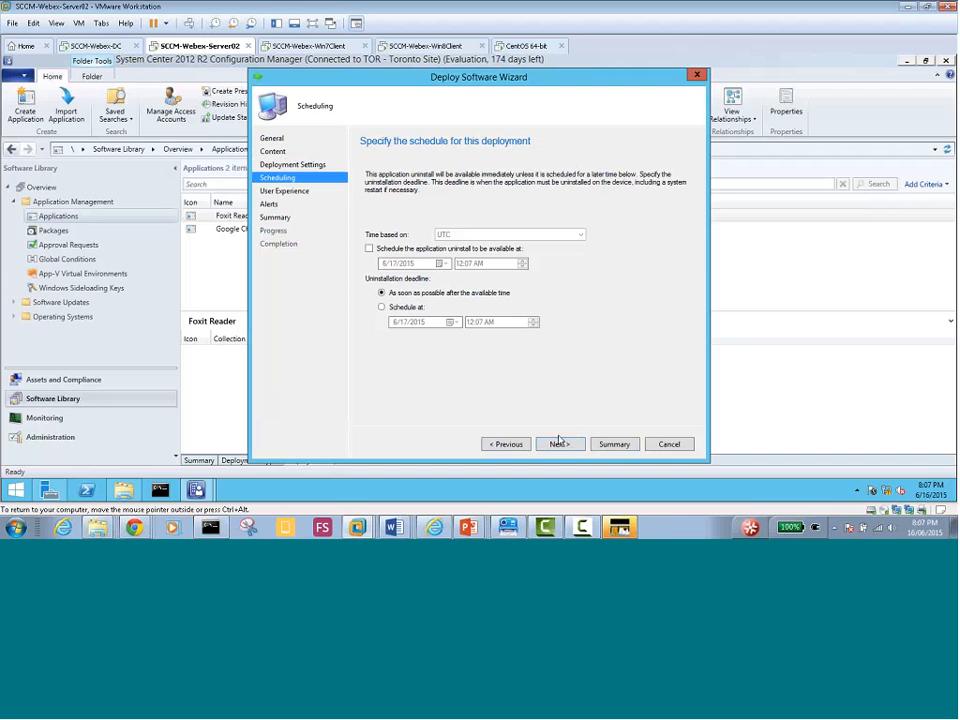
Allow software uninstall and computer restart outside the maintenance window
click(561, 446)
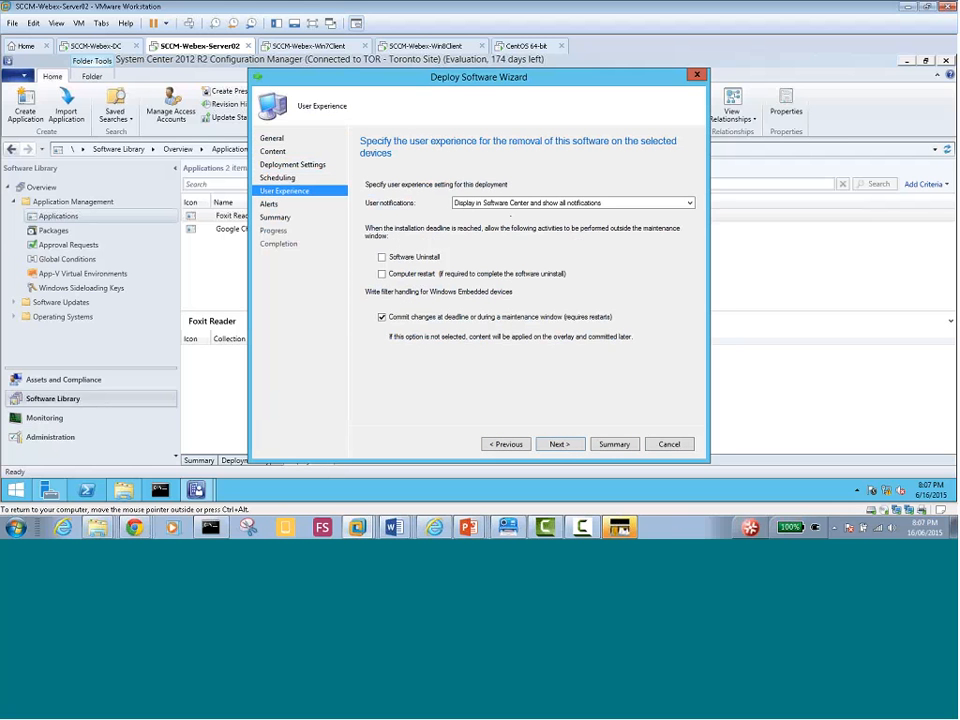
click(384, 274)
click(382, 258)
Enable both removal success and failure alerts, then finish and close the wizard
click(557, 446)
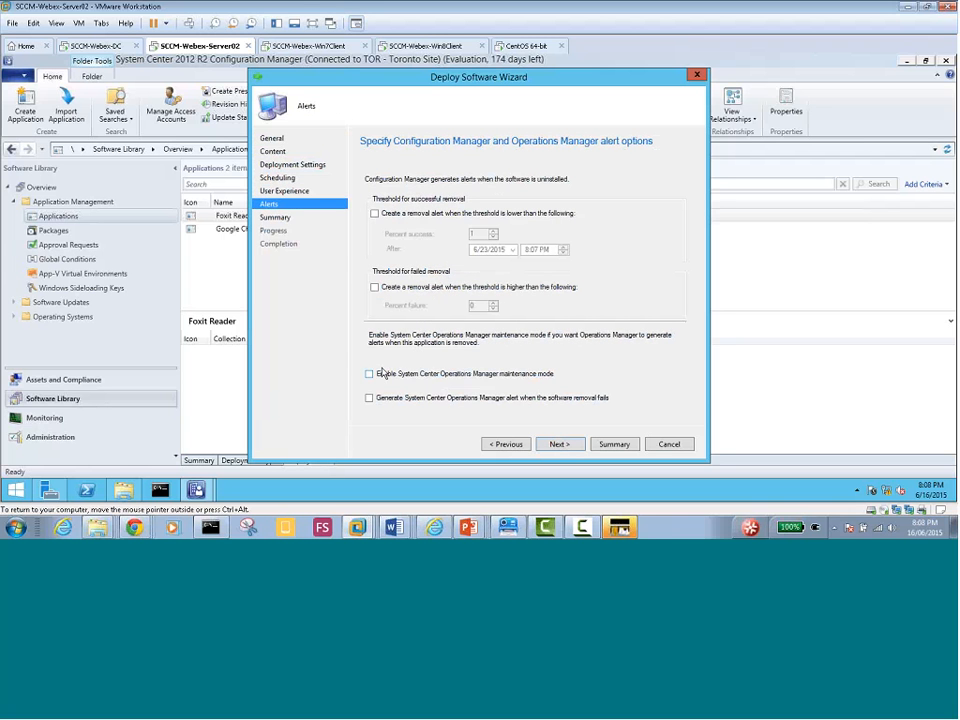
click(375, 213)
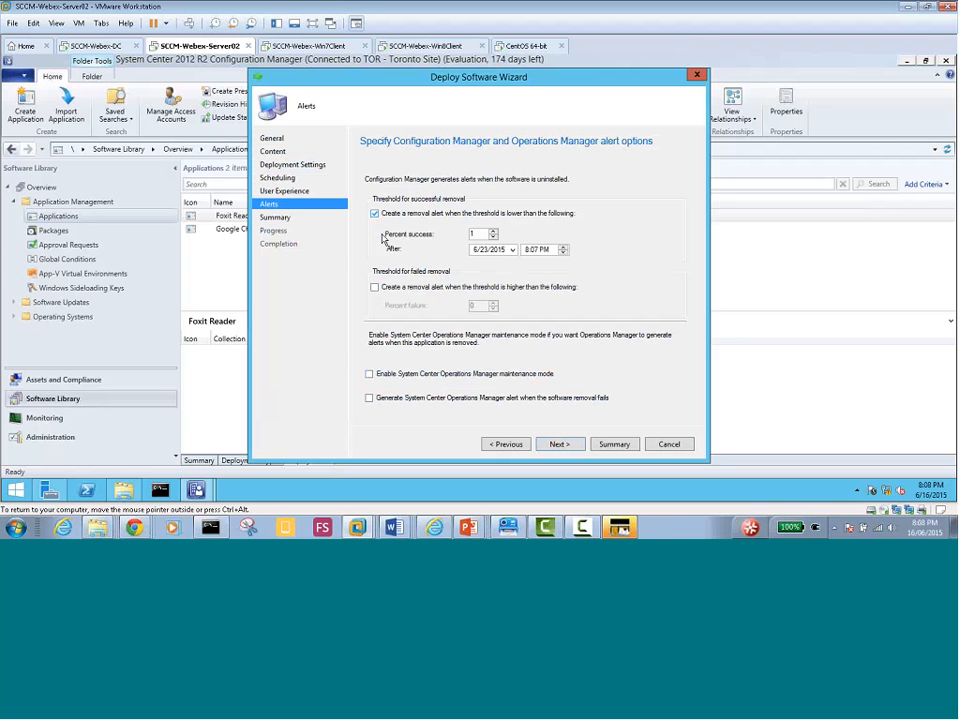
click(375, 287)
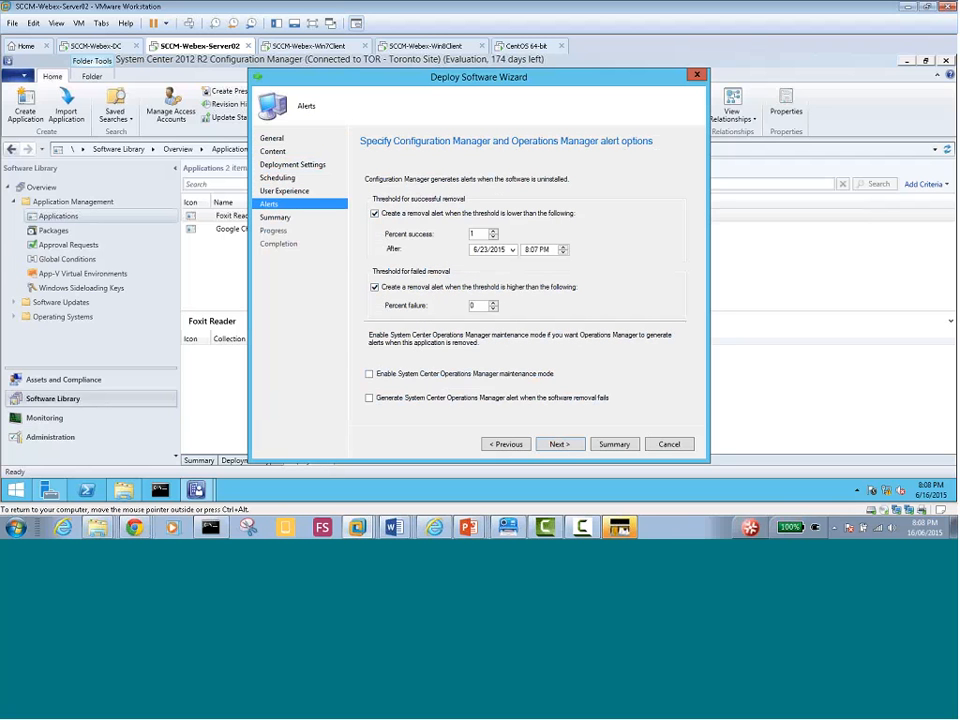
click(559, 444)
click(559, 445)
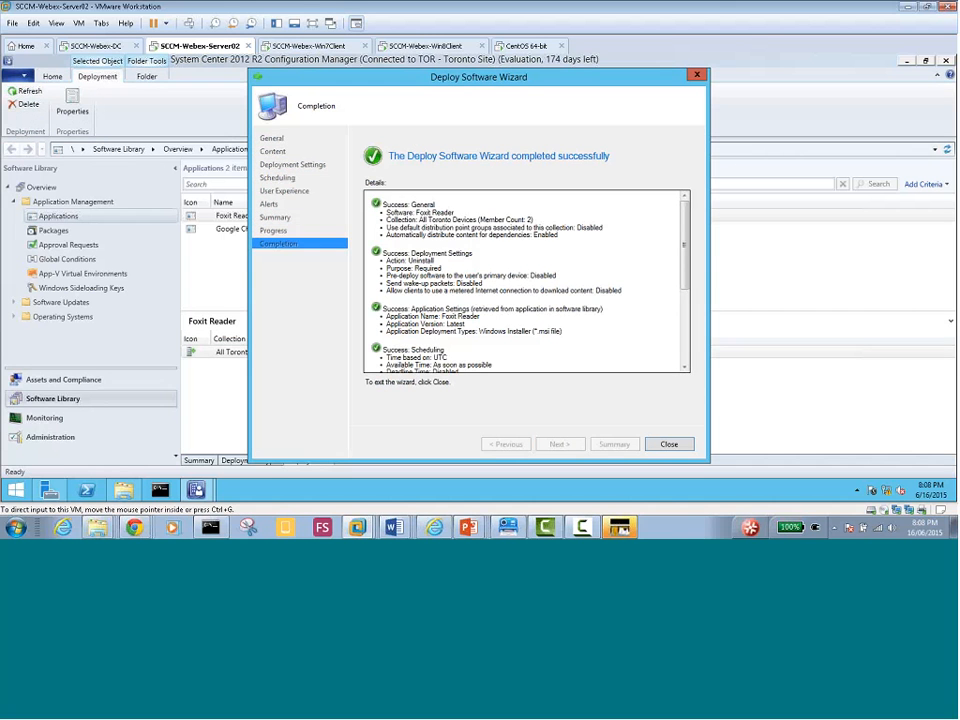
click(669, 444)
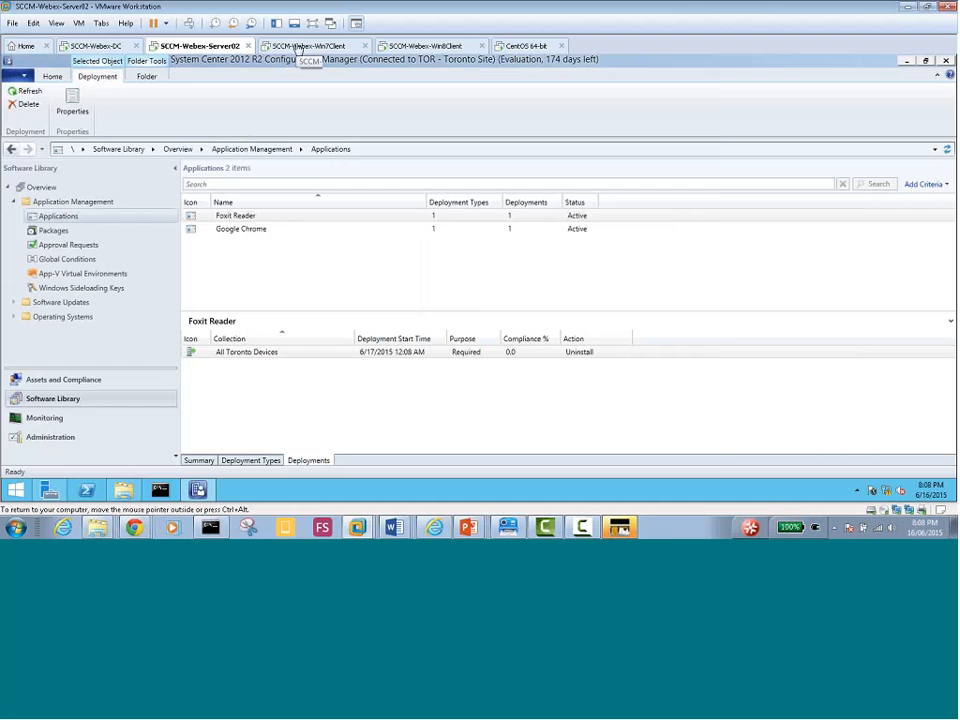
On the Win7 client, close Software Center and relaunch it from the taskbar
click(298, 47)
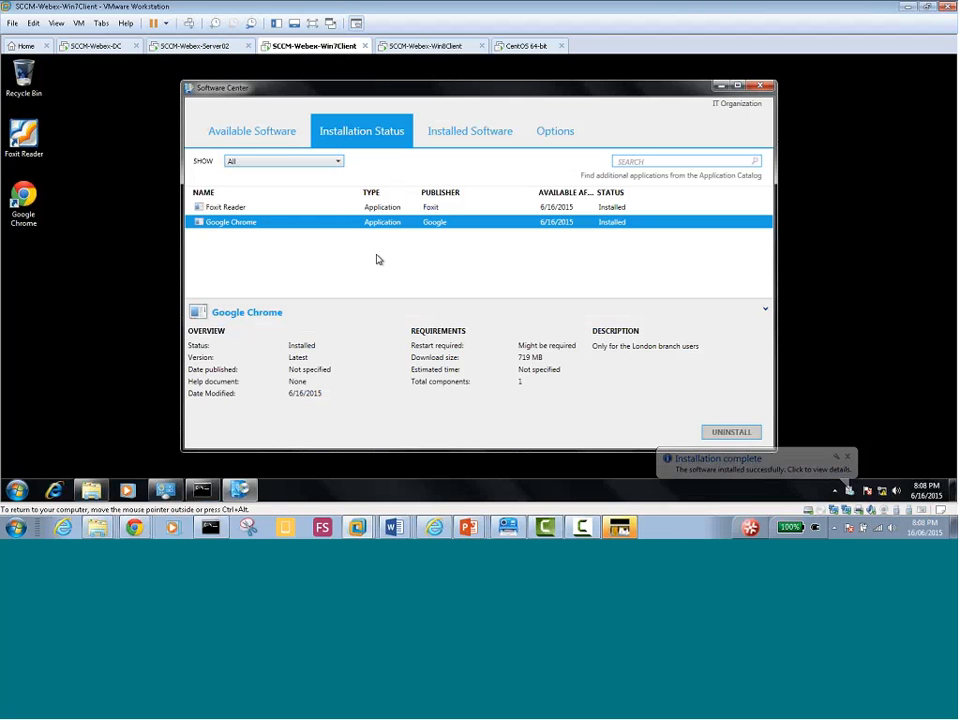
click(761, 86)
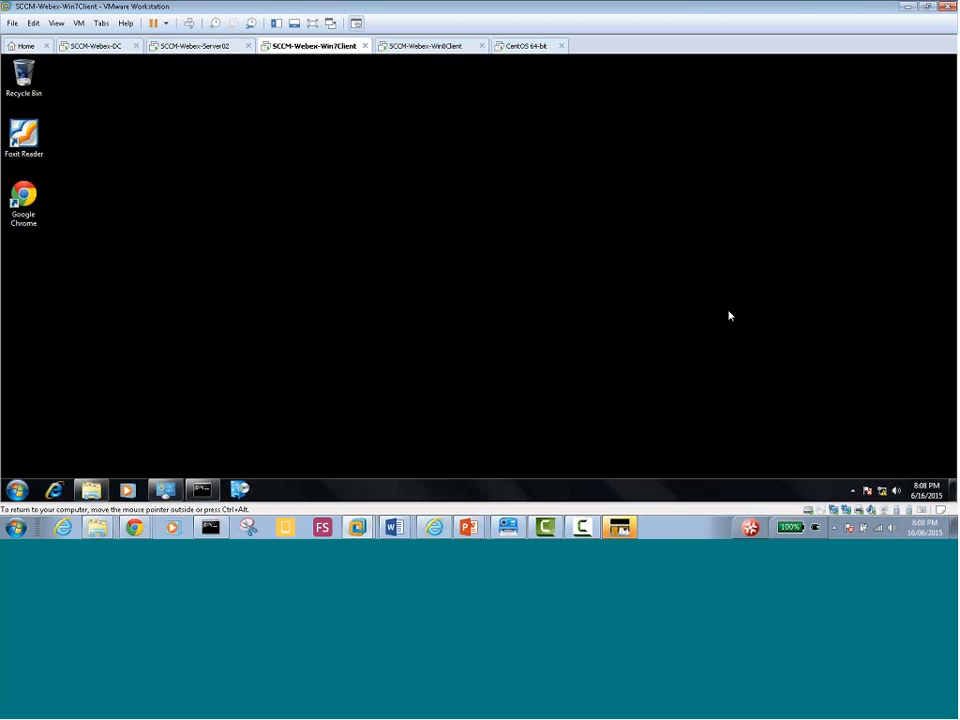
click(243, 488)
Close Win8's Software Center, then browse Win7's Installation Status, Installed Software and Options views
click(418, 47)
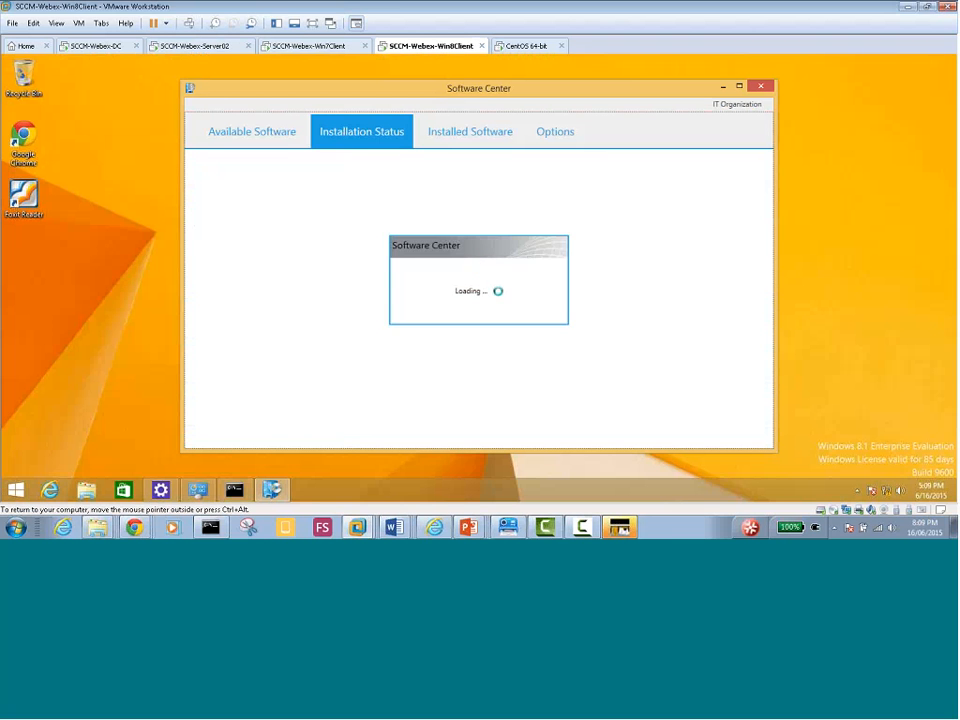
click(762, 87)
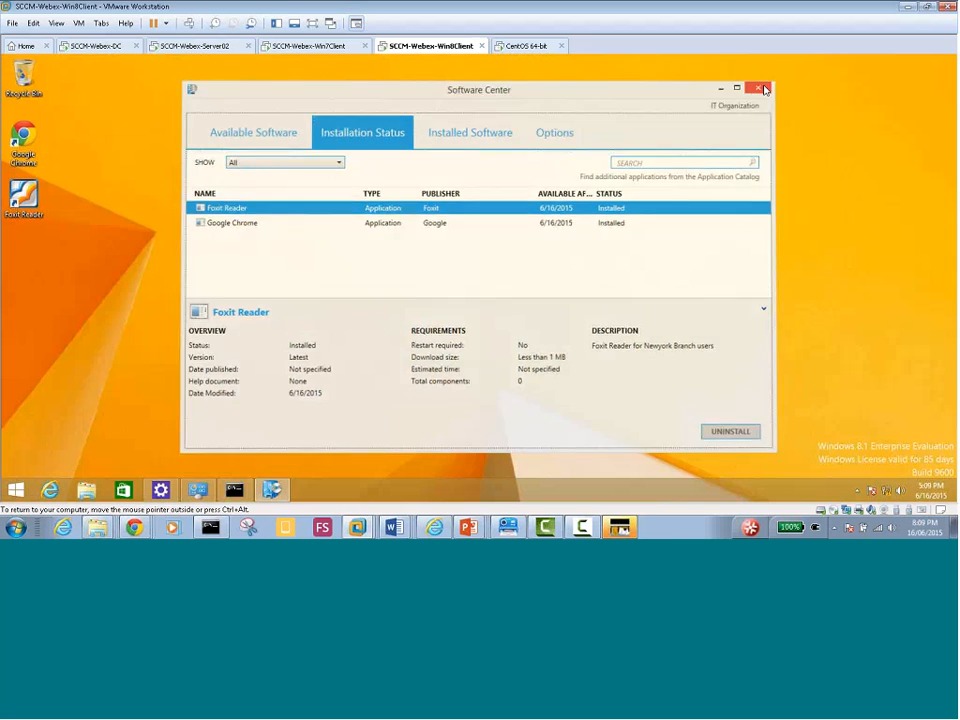
click(308, 49)
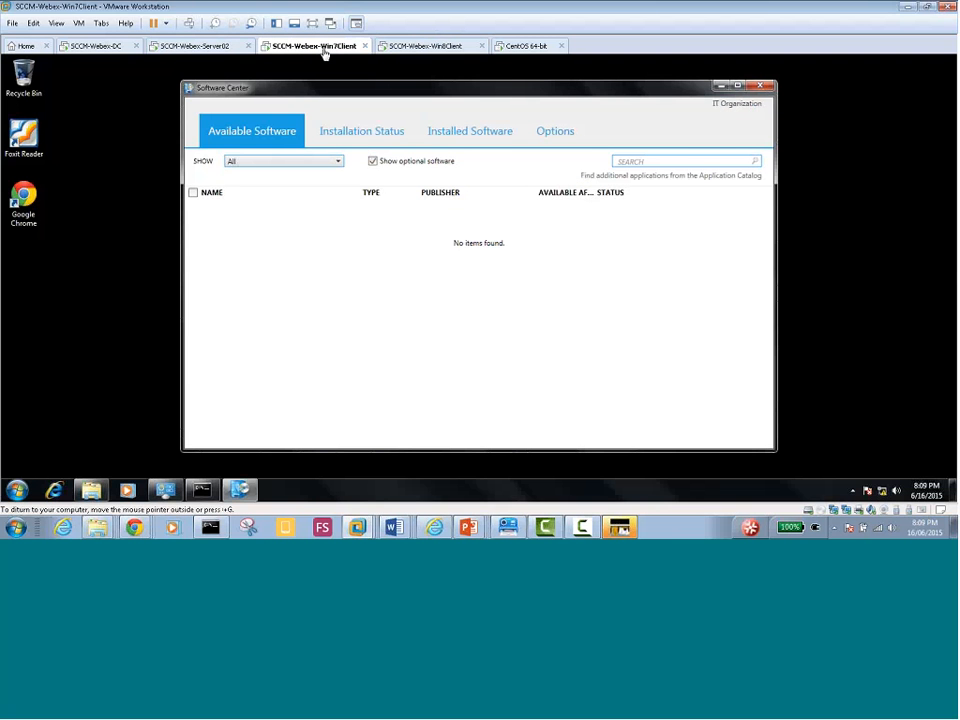
click(350, 132)
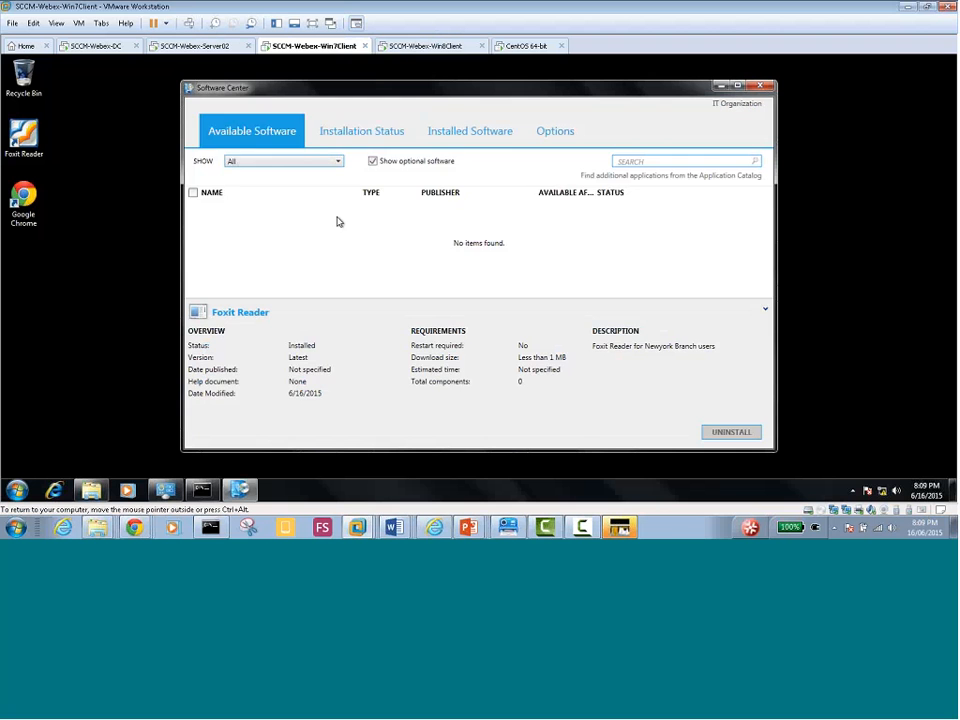
click(254, 138)
click(365, 143)
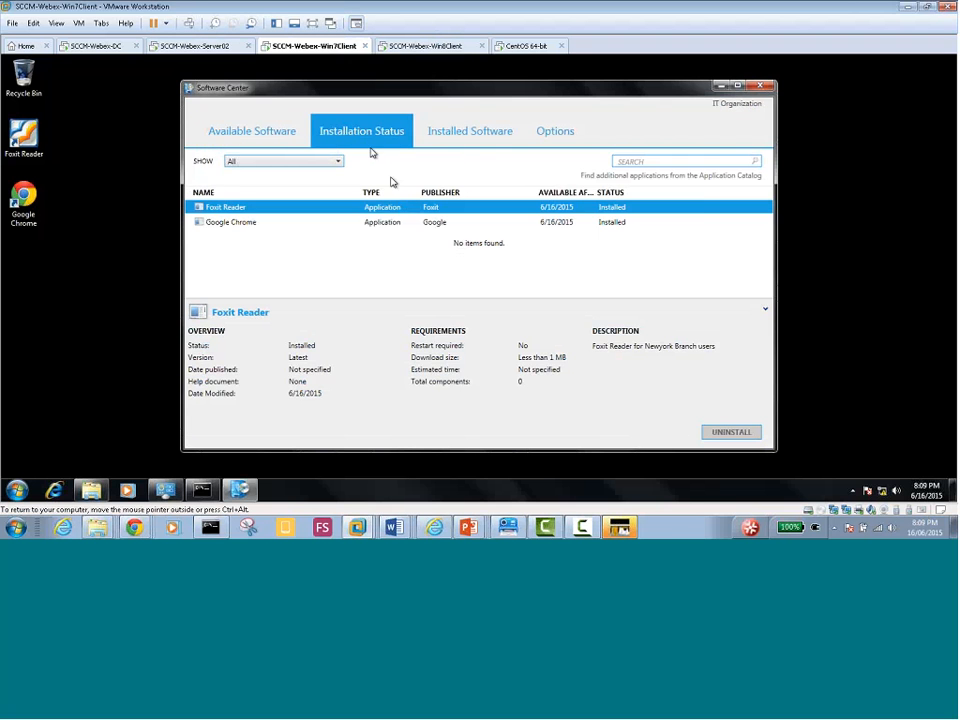
click(473, 137)
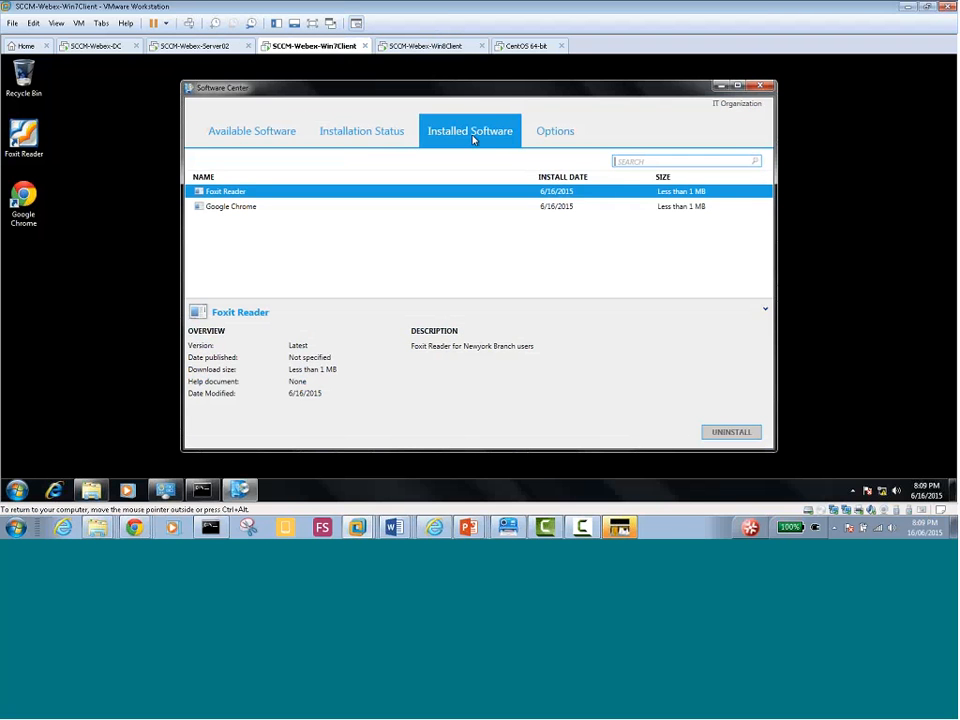
click(553, 134)
click(366, 133)
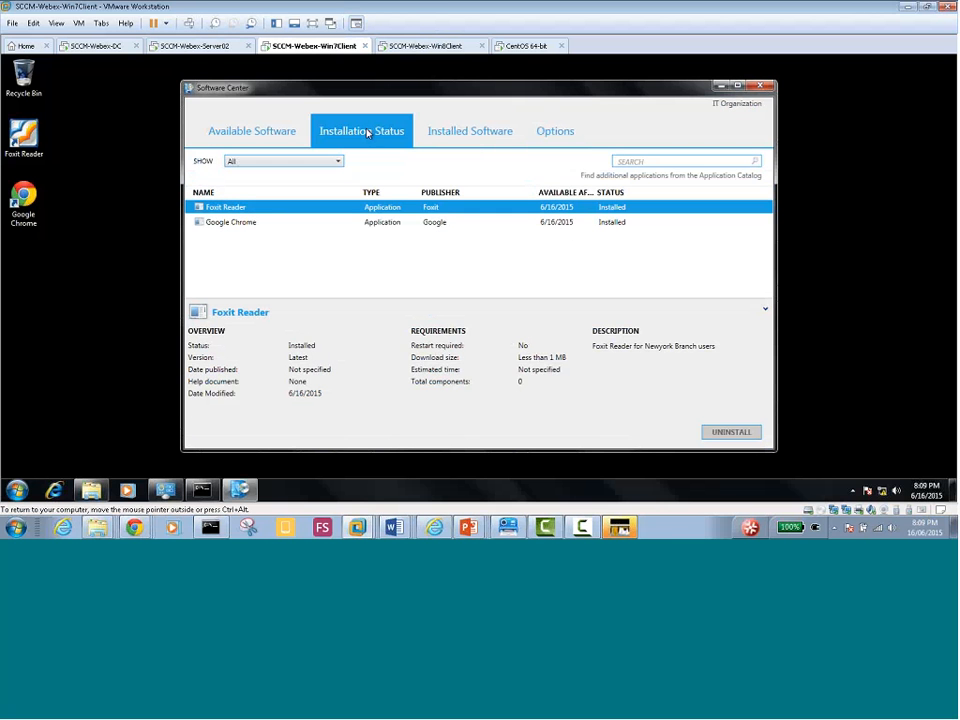
On Server02, compare Foxit Reader's and Google Chrome's deployments
click(407, 47)
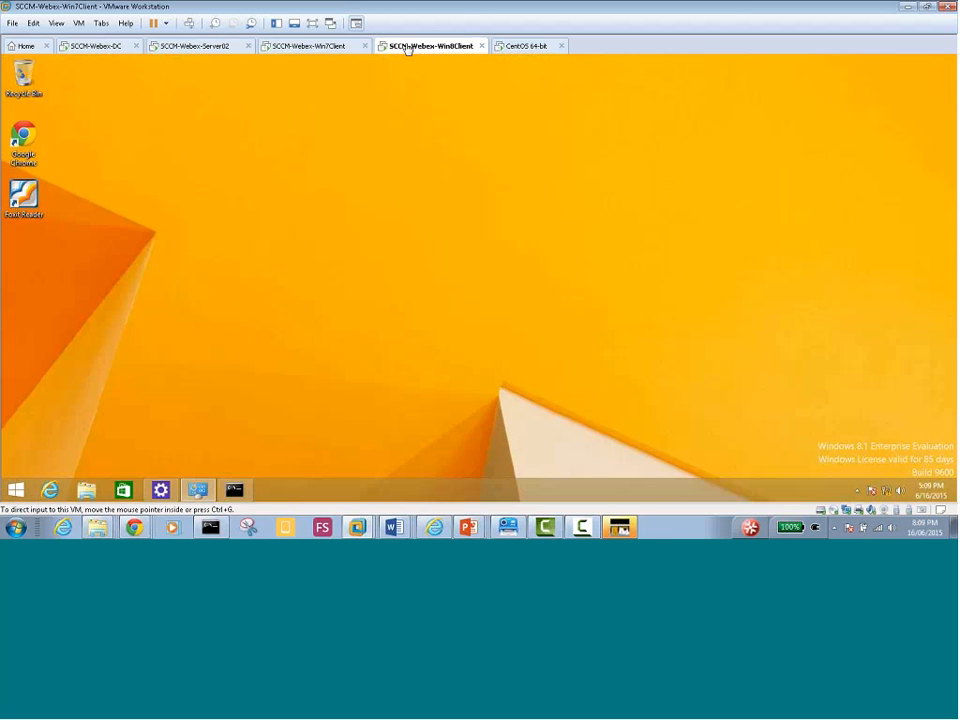
click(193, 49)
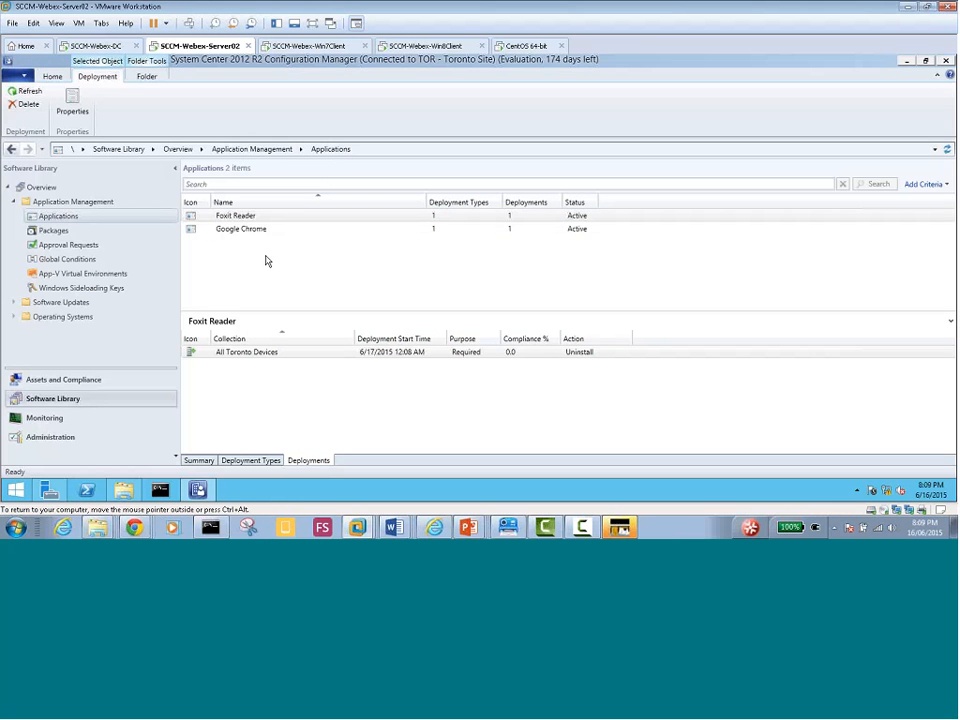
click(241, 217)
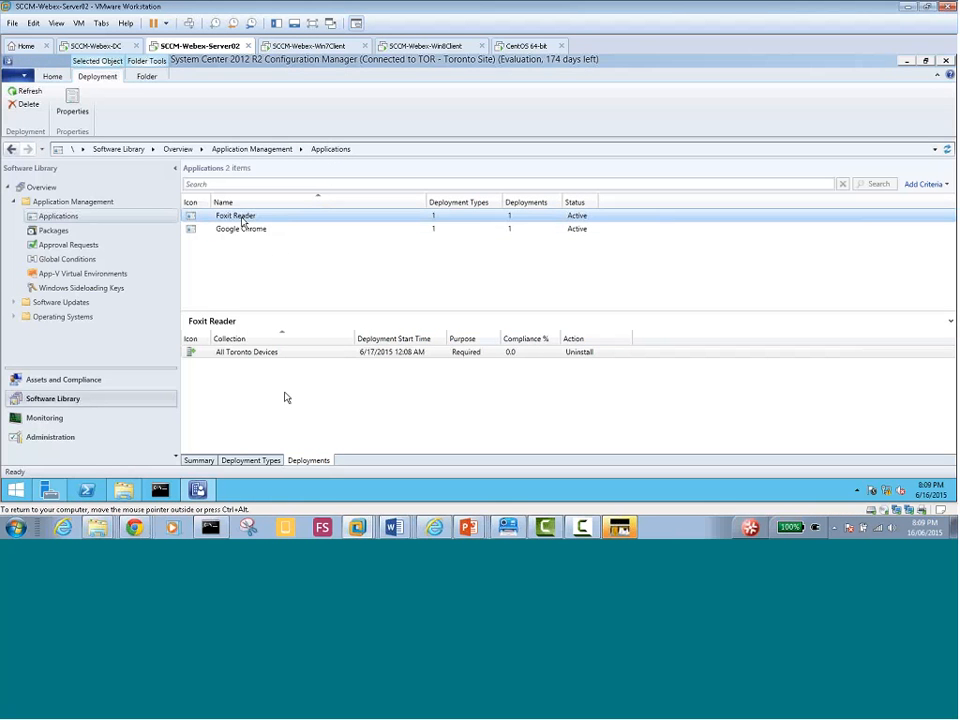
click(346, 410)
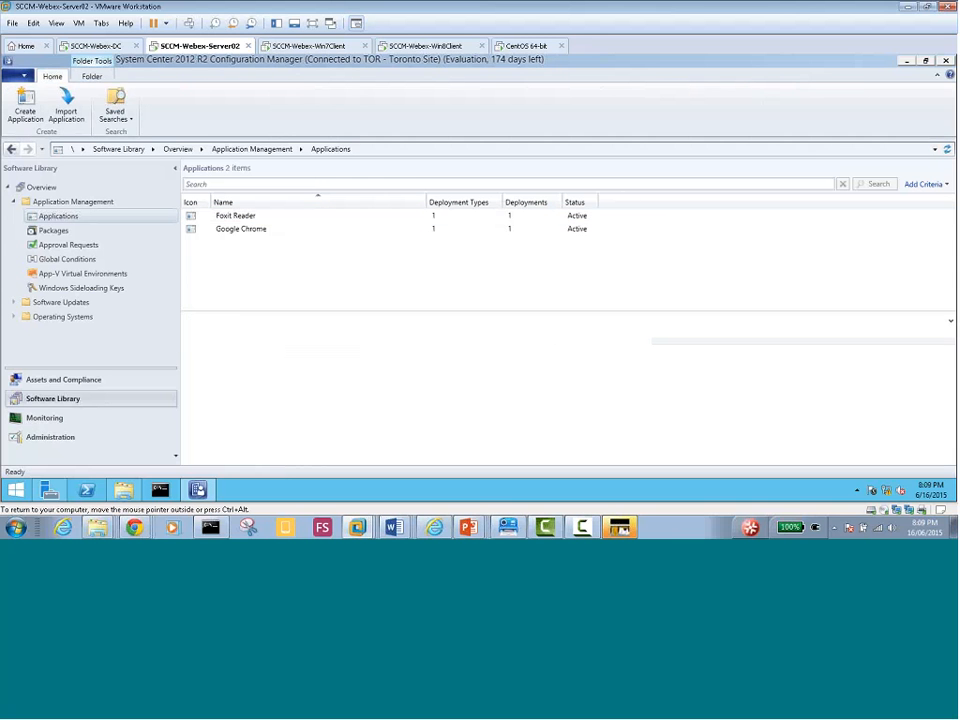
click(257, 216)
click(253, 229)
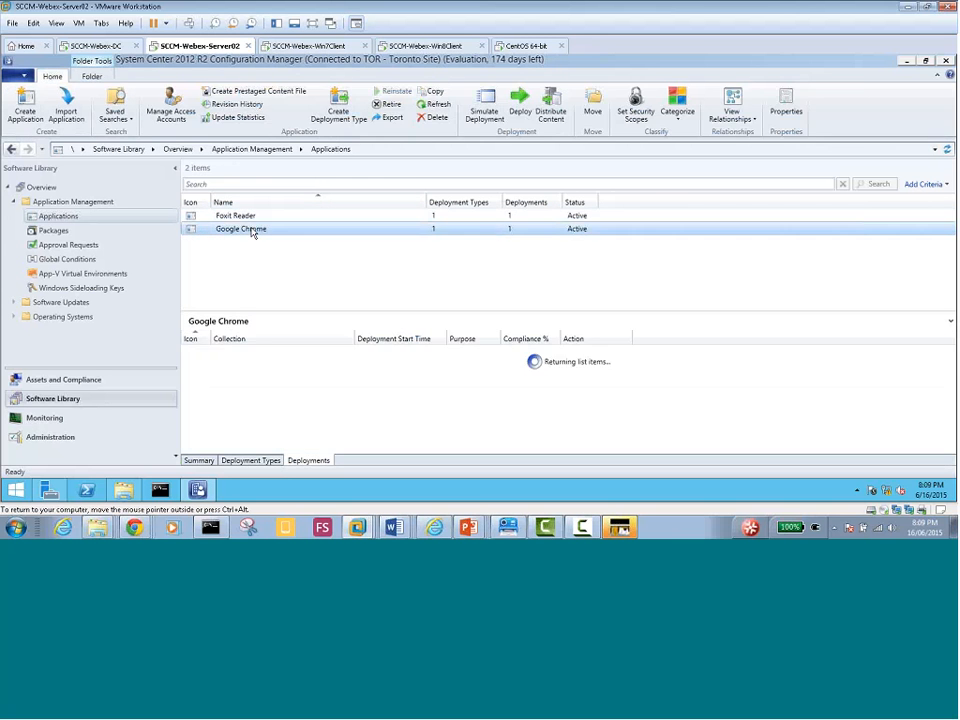
click(251, 215)
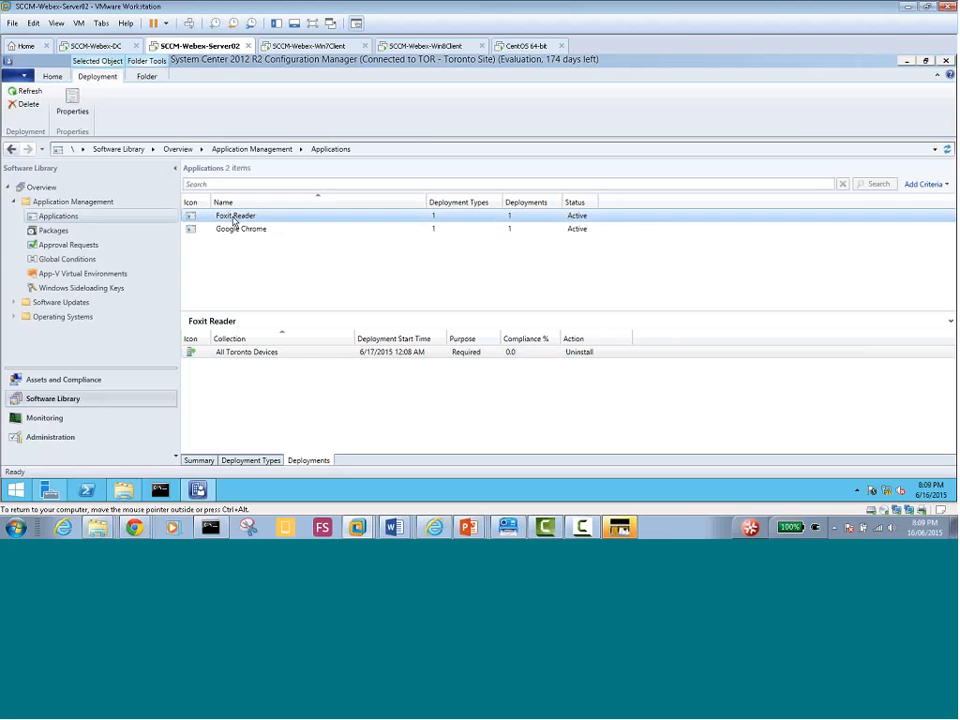
click(254, 266)
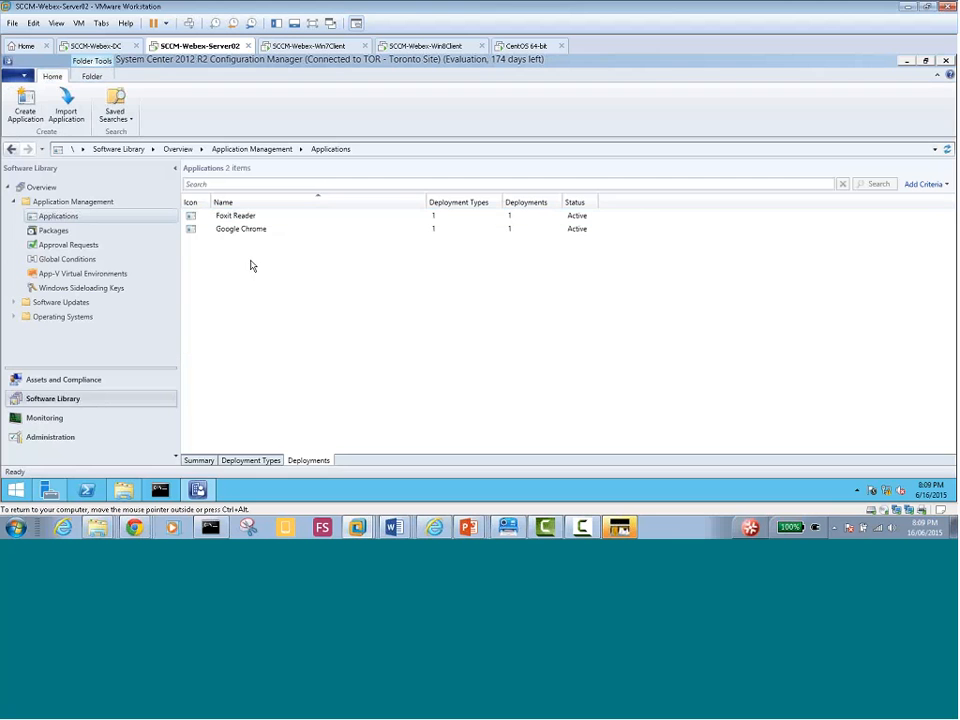
Check Foxit Reader's deployments and summary content status, then return to the Win7 client
click(60, 230)
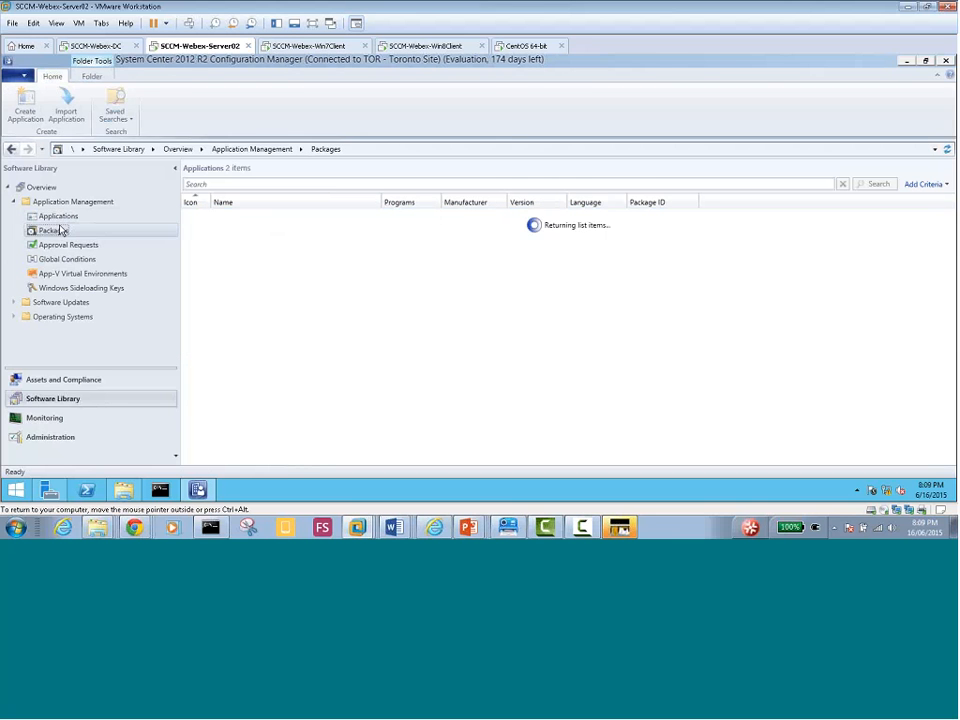
click(62, 218)
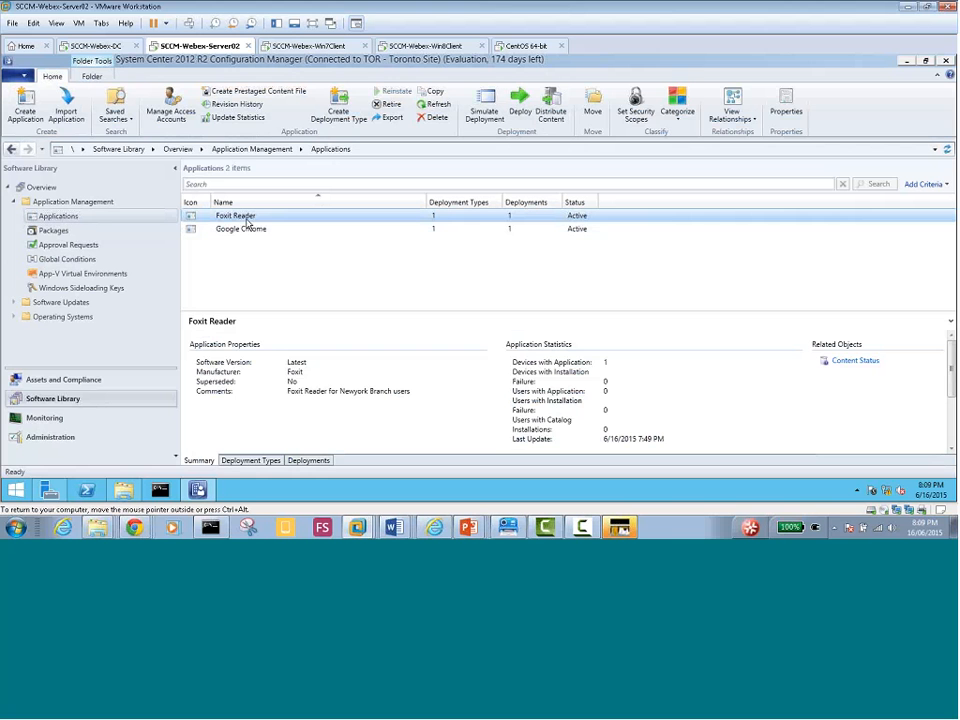
click(309, 461)
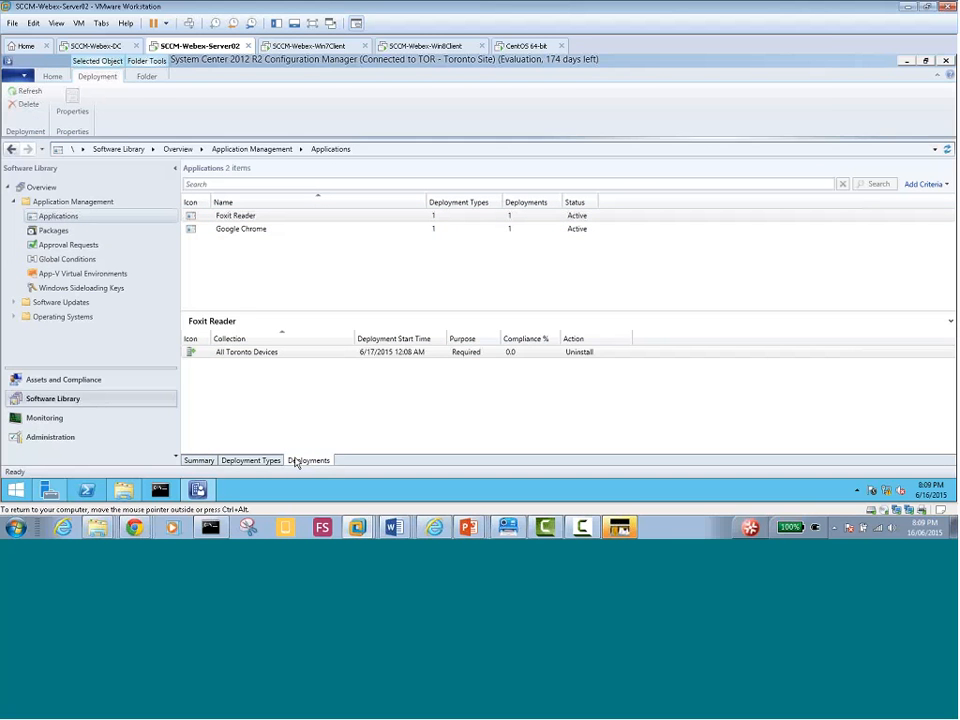
click(199, 461)
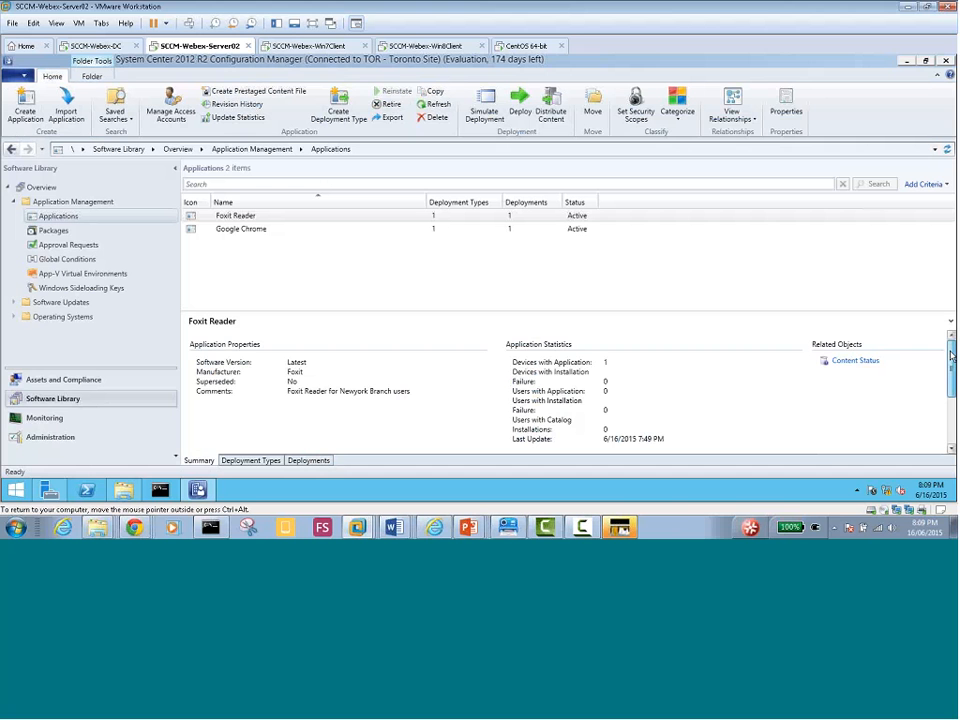
drag(951, 355, 951, 411)
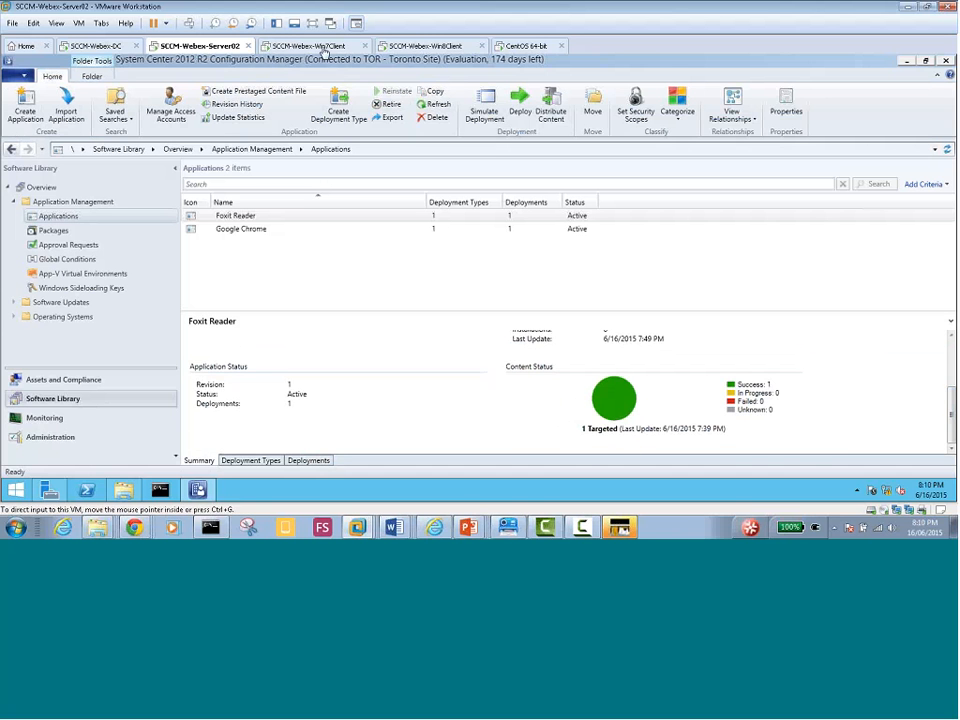
click(308, 46)
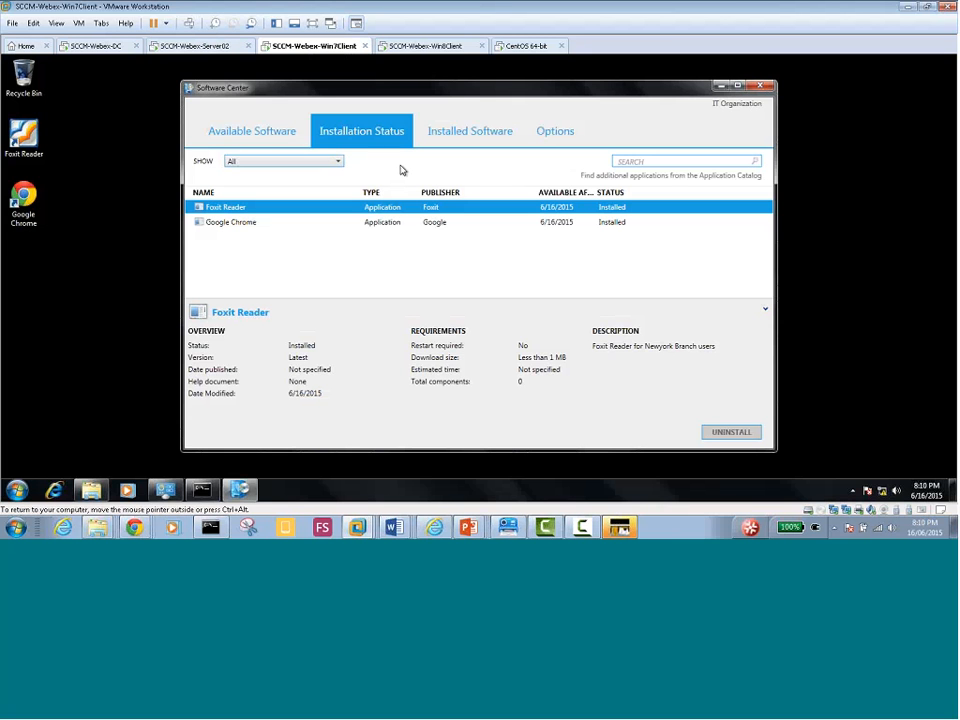
Check Win8's Foxit Reader shortcut, then select Foxit's All Toronto Devices deployment on Server02
click(411, 47)
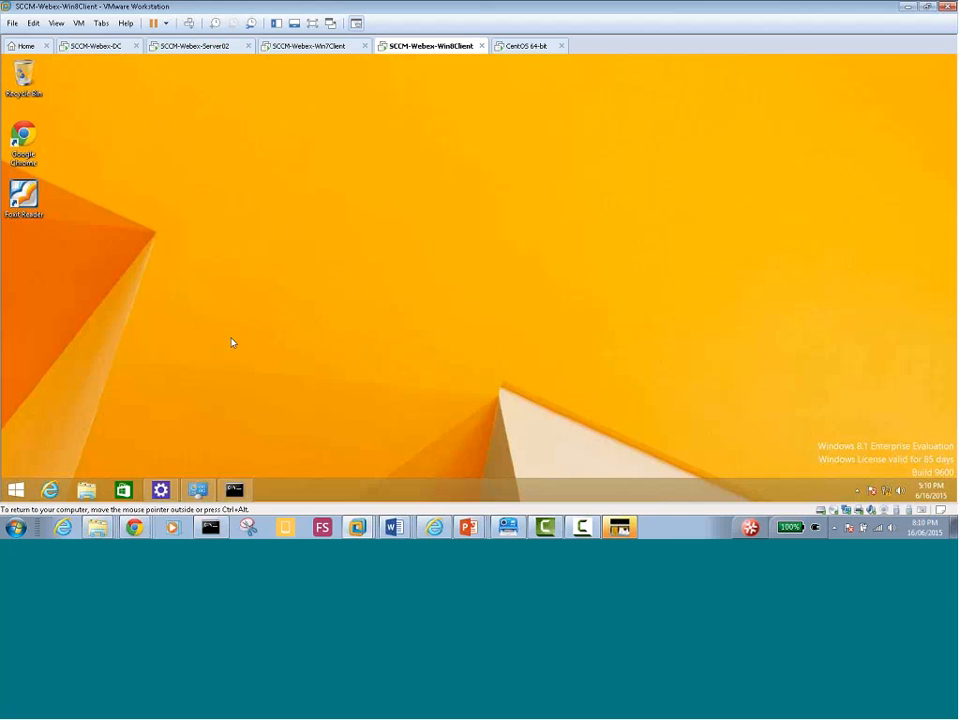
click(24, 140)
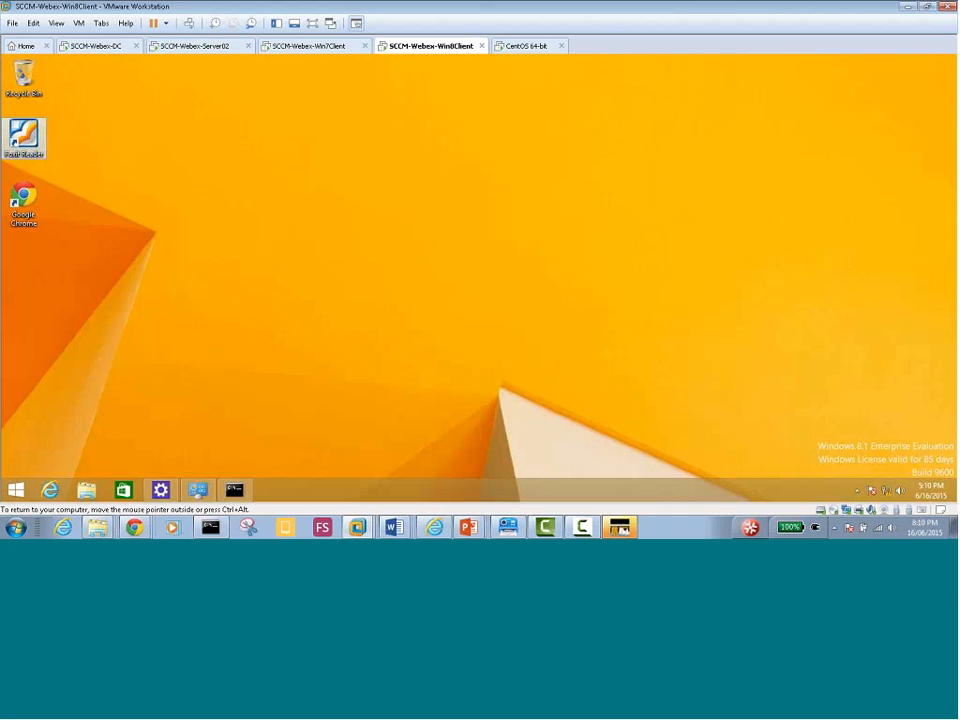
click(192, 46)
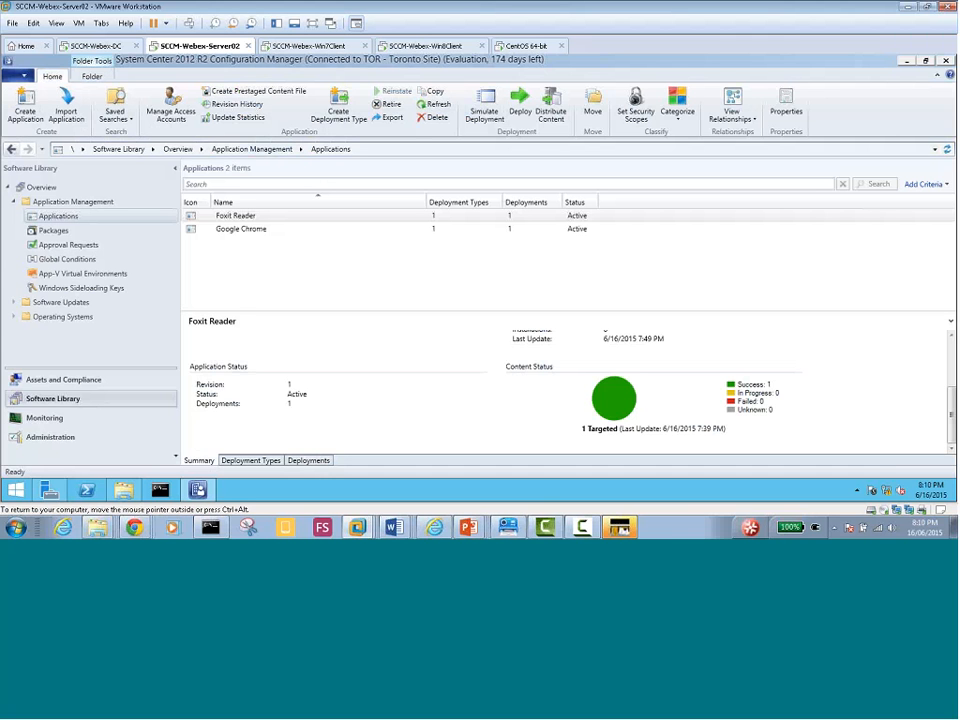
click(308, 460)
click(300, 352)
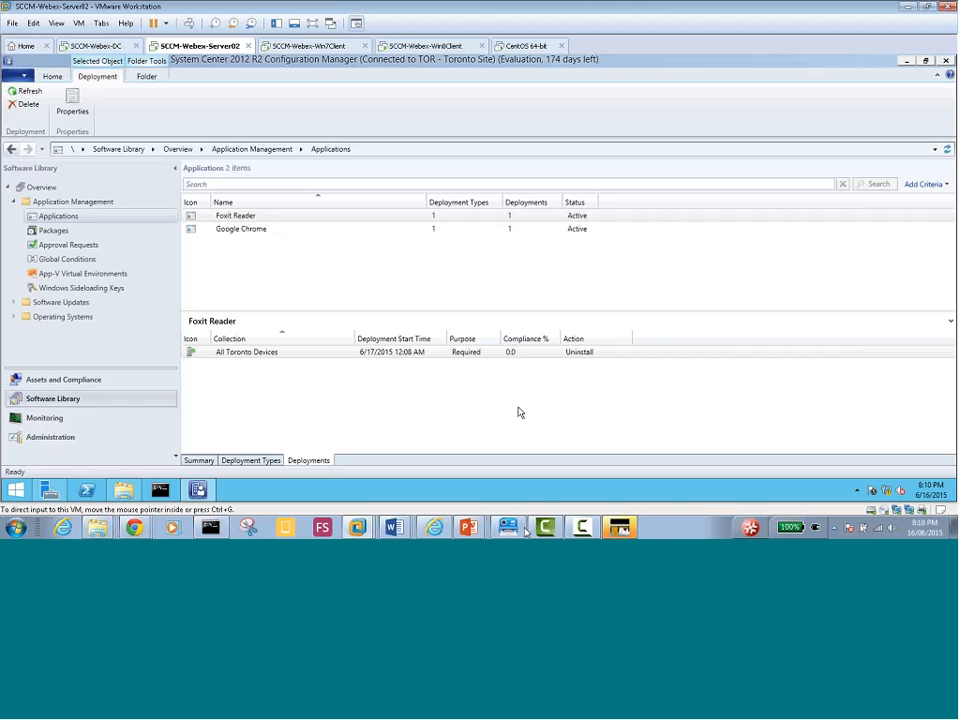
Resume the Day03 slide show and advance through the simulated deployment slides to the wizard screenshot
mouse_move(468, 527)
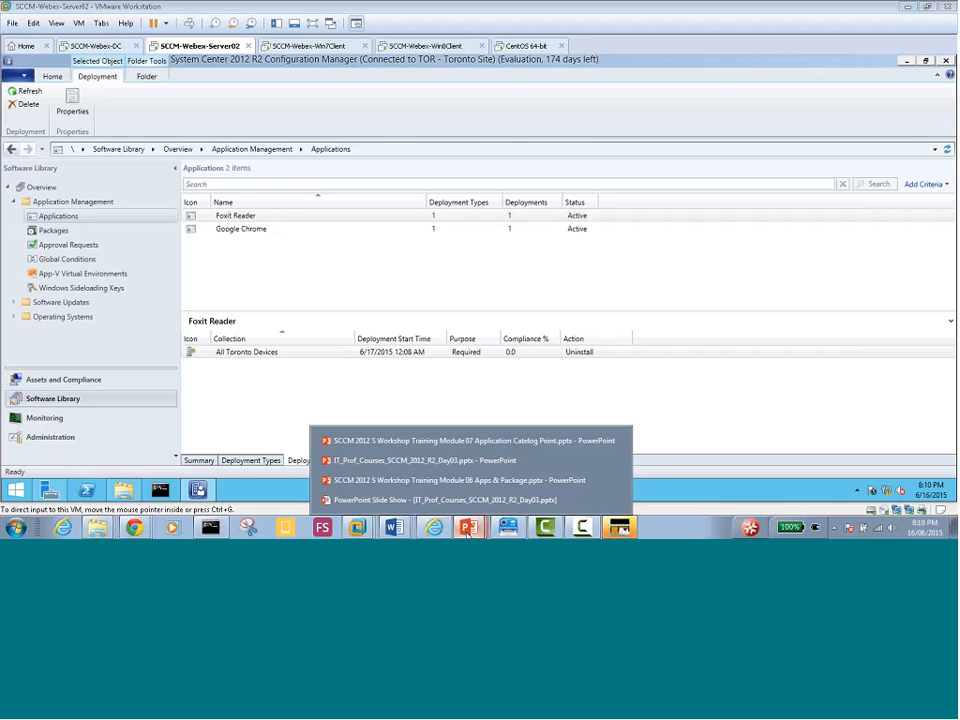
click(426, 461)
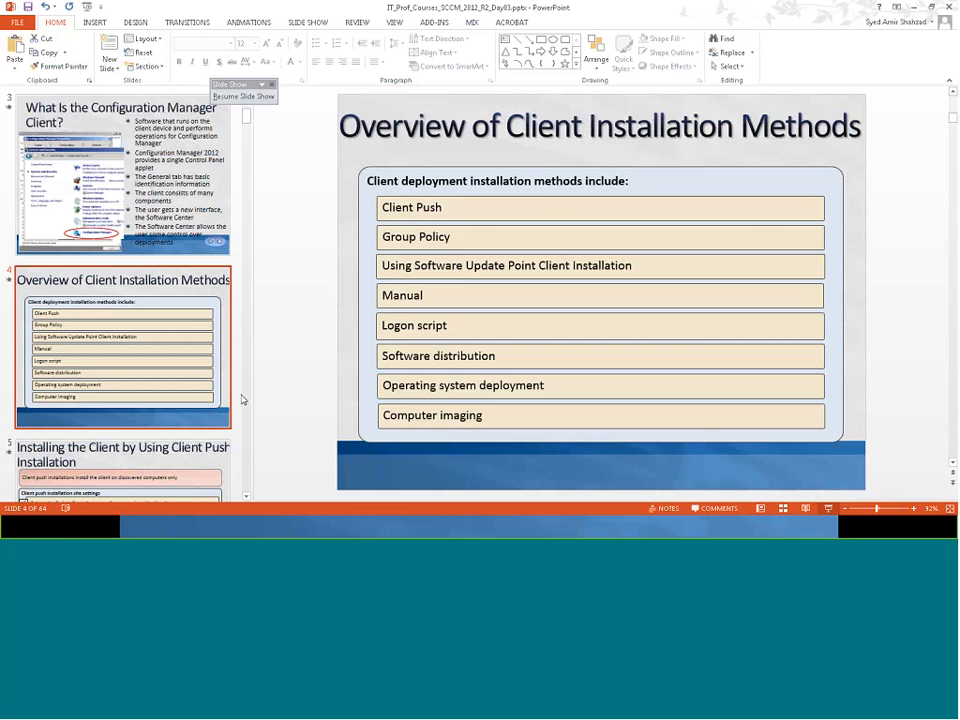
click(243, 97)
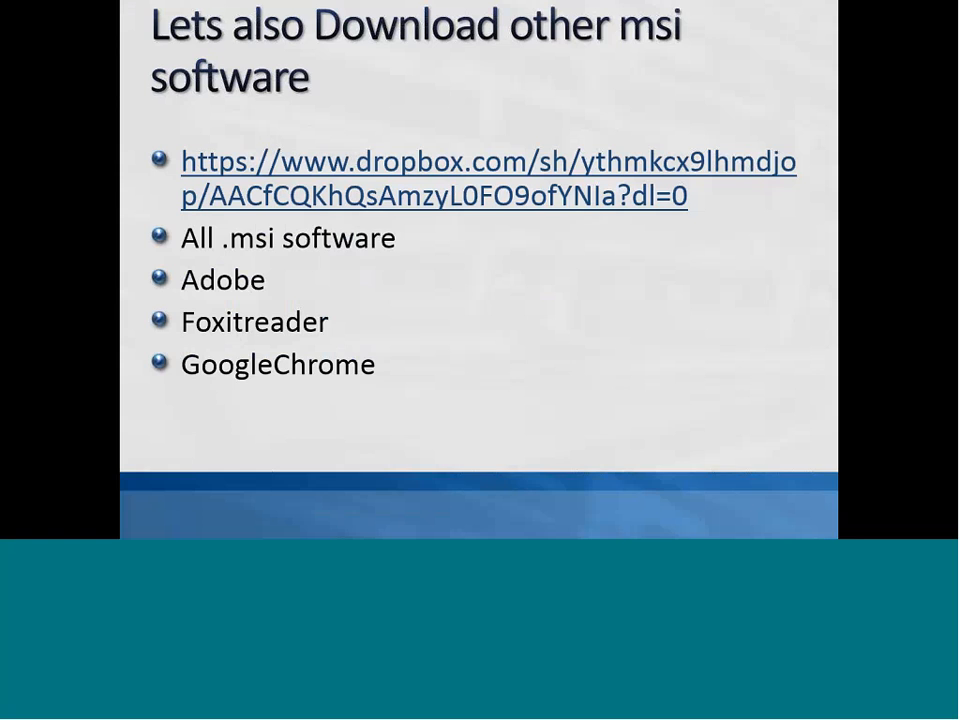
click(434, 362)
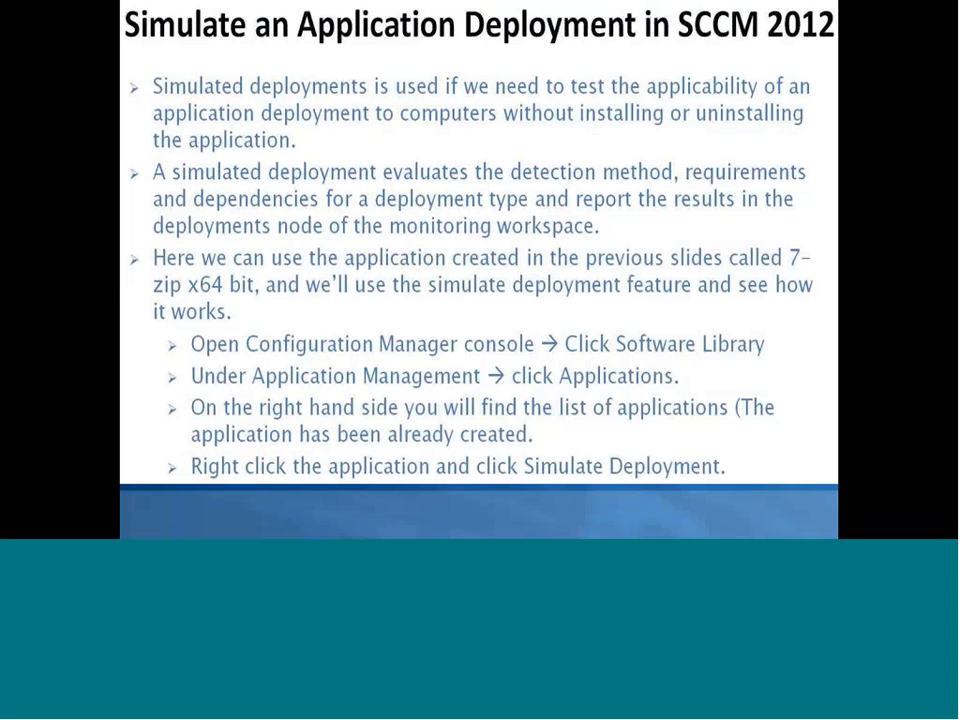
key(Right)
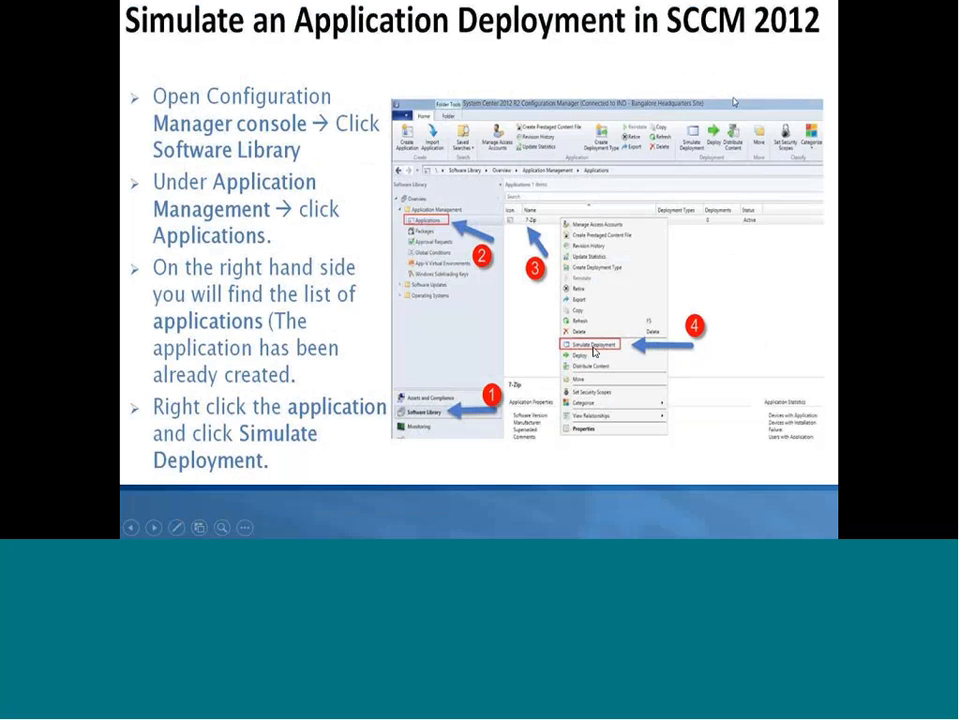
click(320, 226)
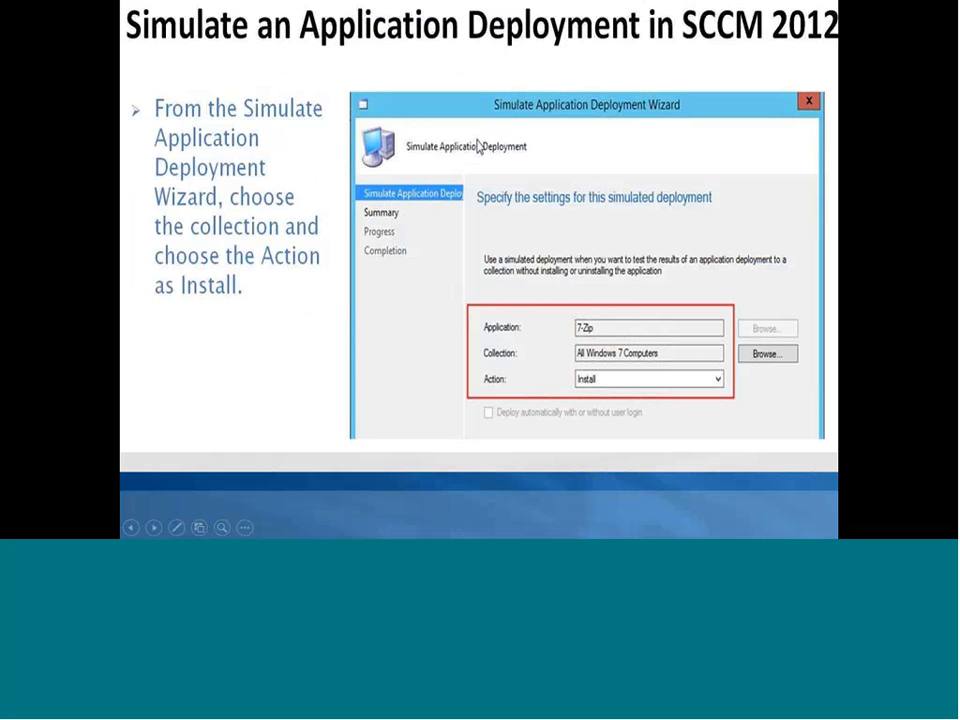
Return to the SCCM-Webex-Server02 VMware window and clear the Foxit Reader selection
key(super)
click(363, 530)
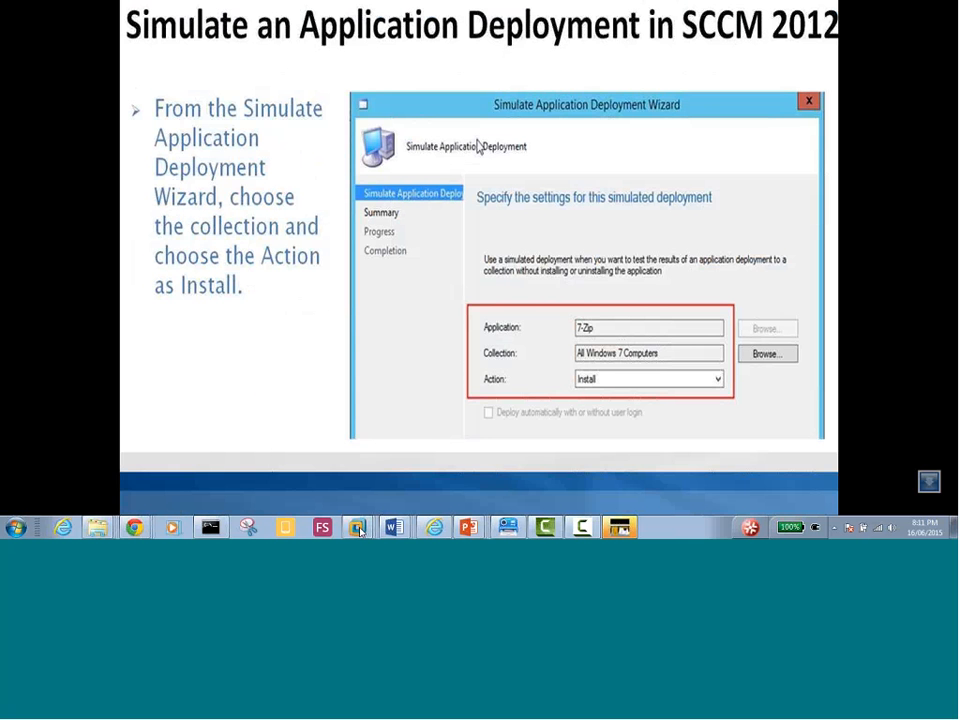
click(312, 388)
click(311, 273)
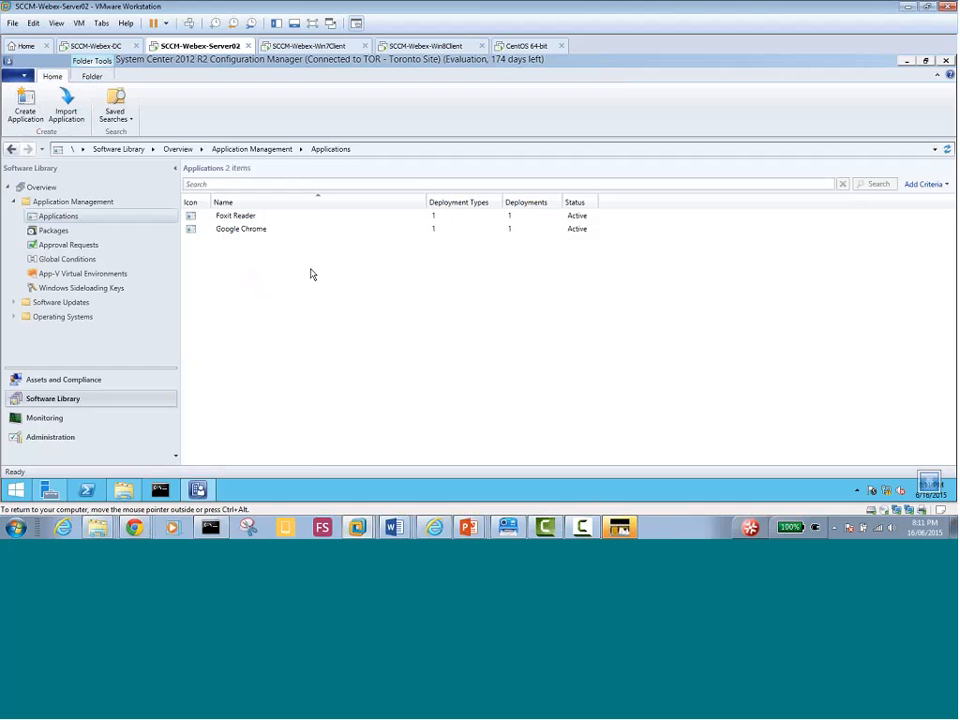
Select Foxit Reader to show its Required Uninstall deployment to All Toronto Devices
click(234, 218)
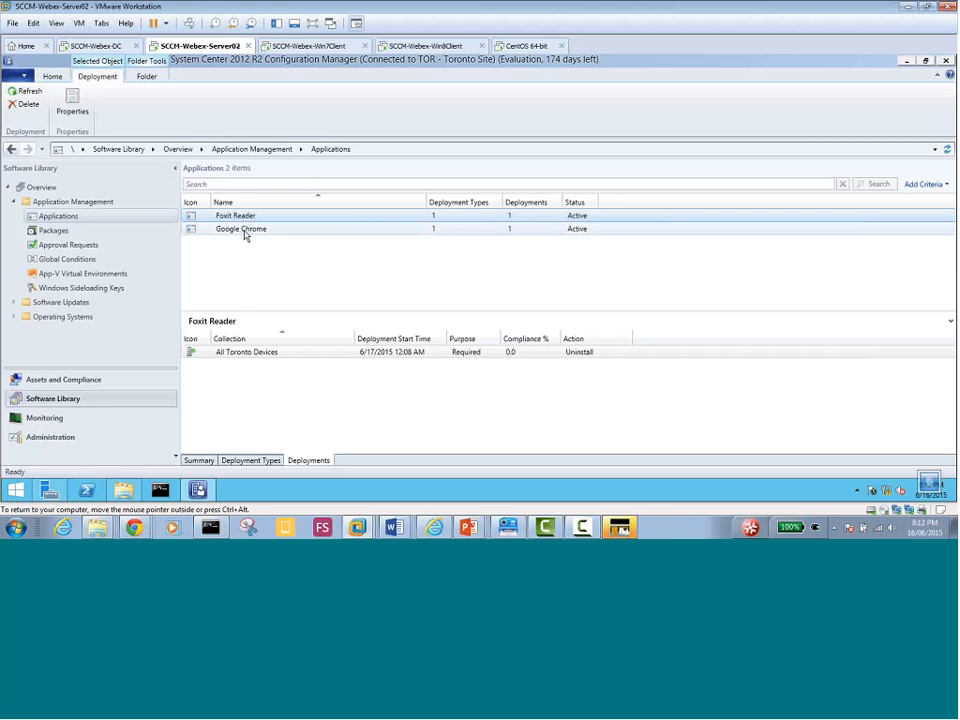
Check Google Chrome's deployment details, then right-click Applications to add a new application
click(245, 232)
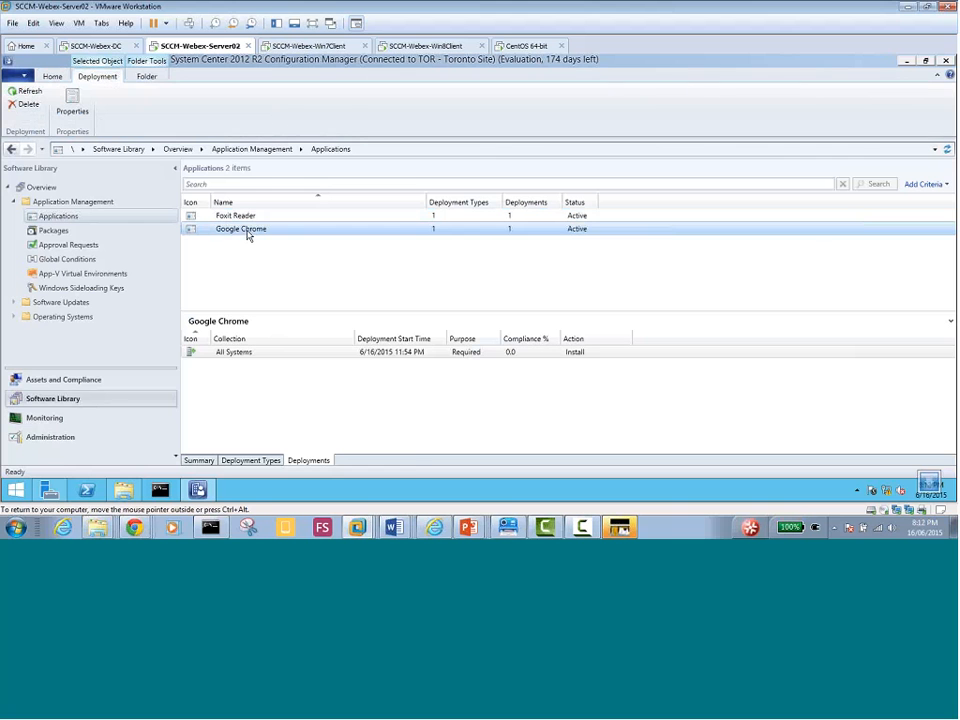
right_click(248, 234)
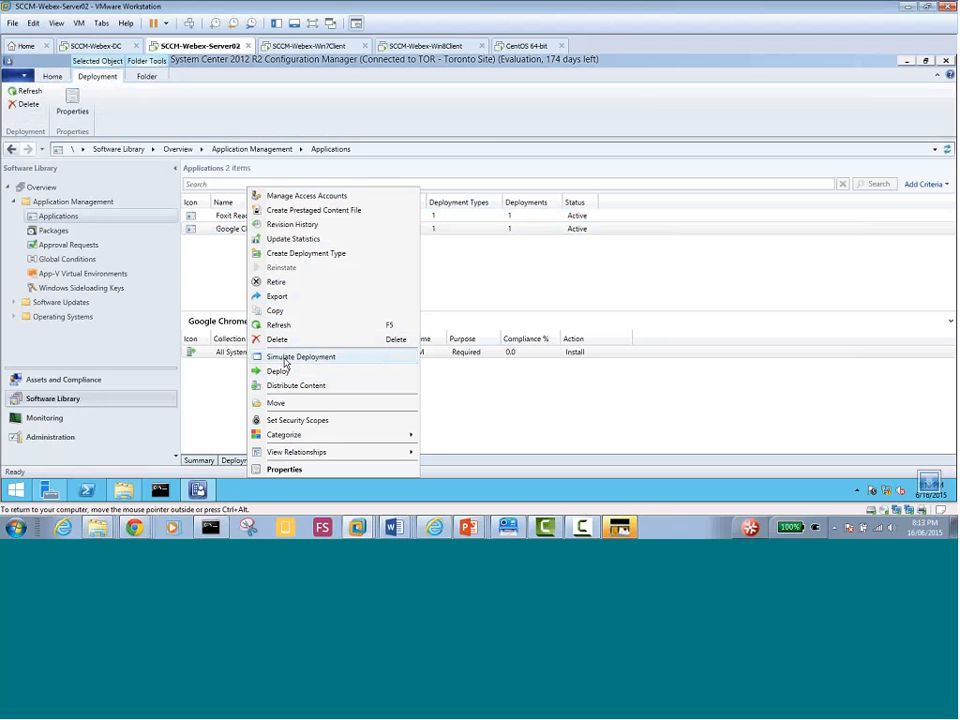
click(201, 264)
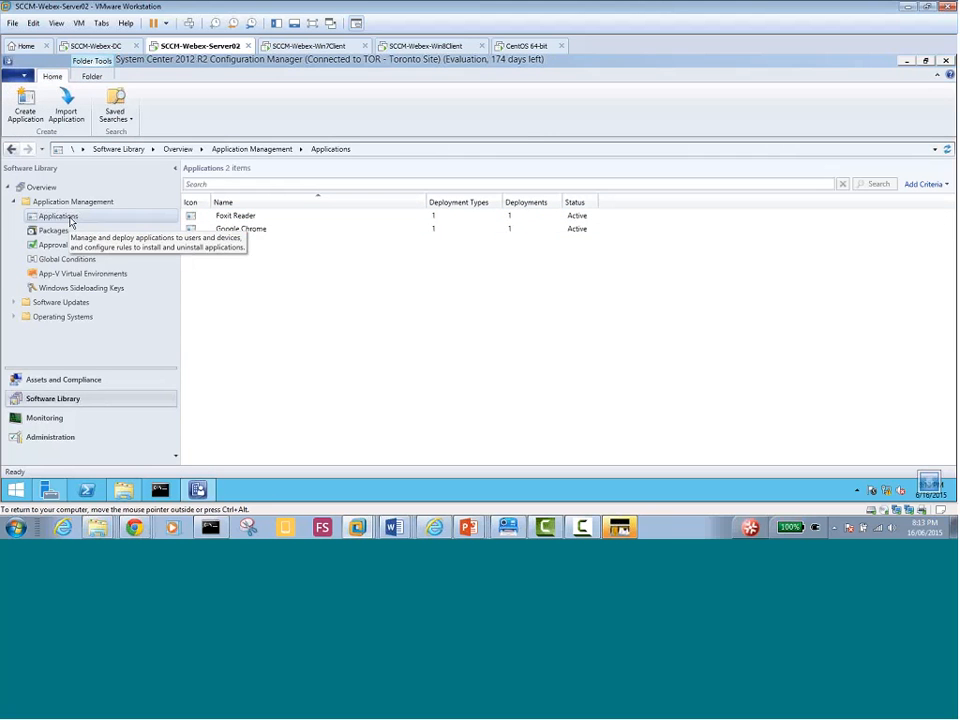
right_click(71, 220)
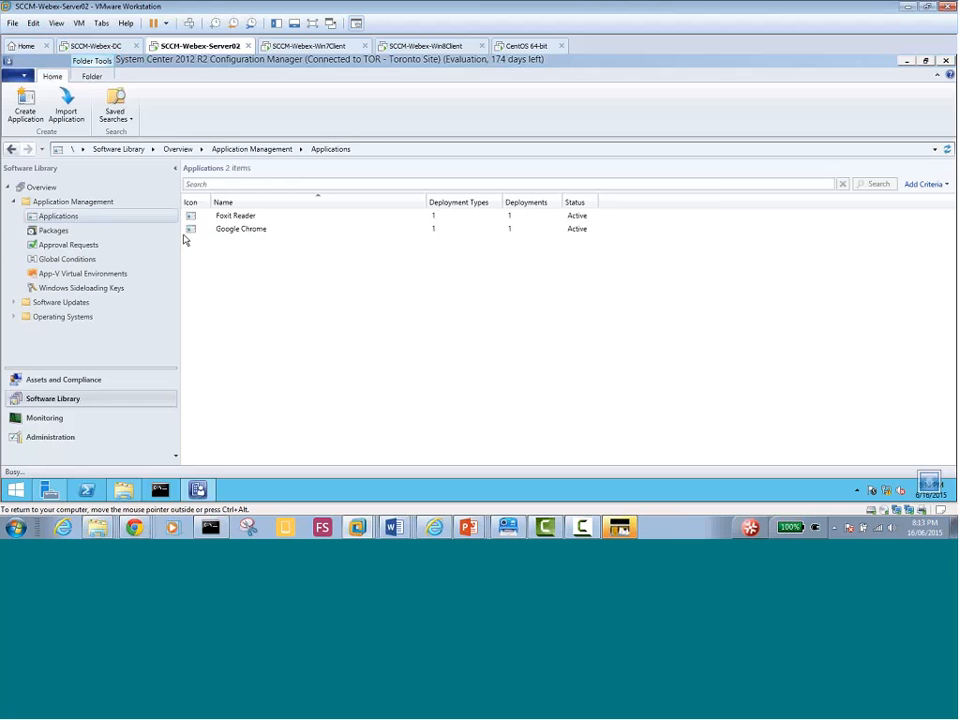
Import AcroRead.msi as the new application's installer and reach the general information page
click(666, 282)
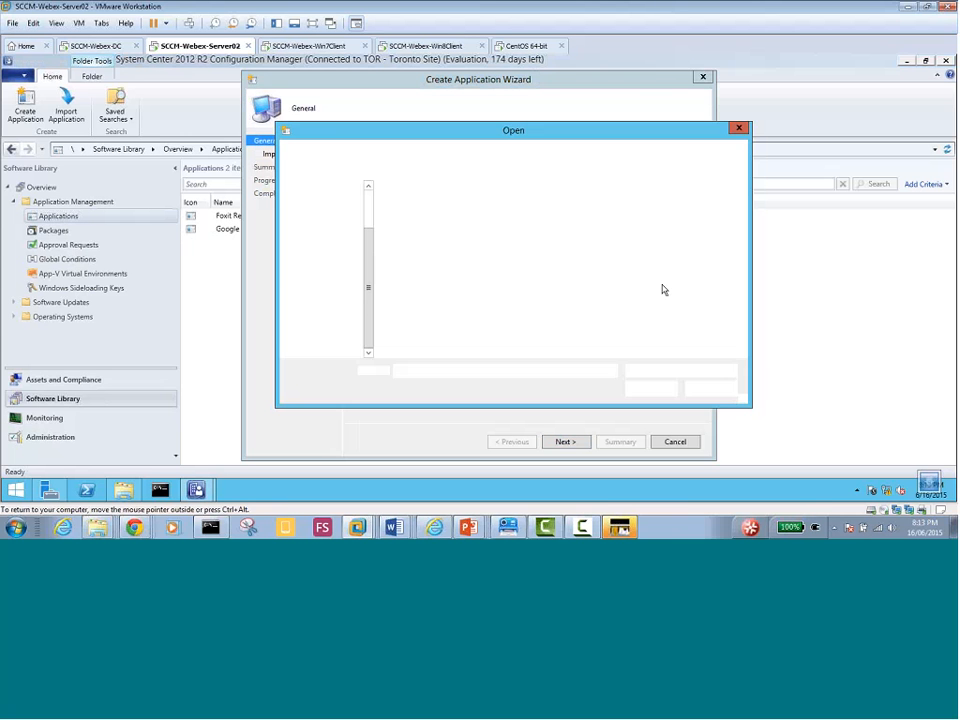
double_click(413, 231)
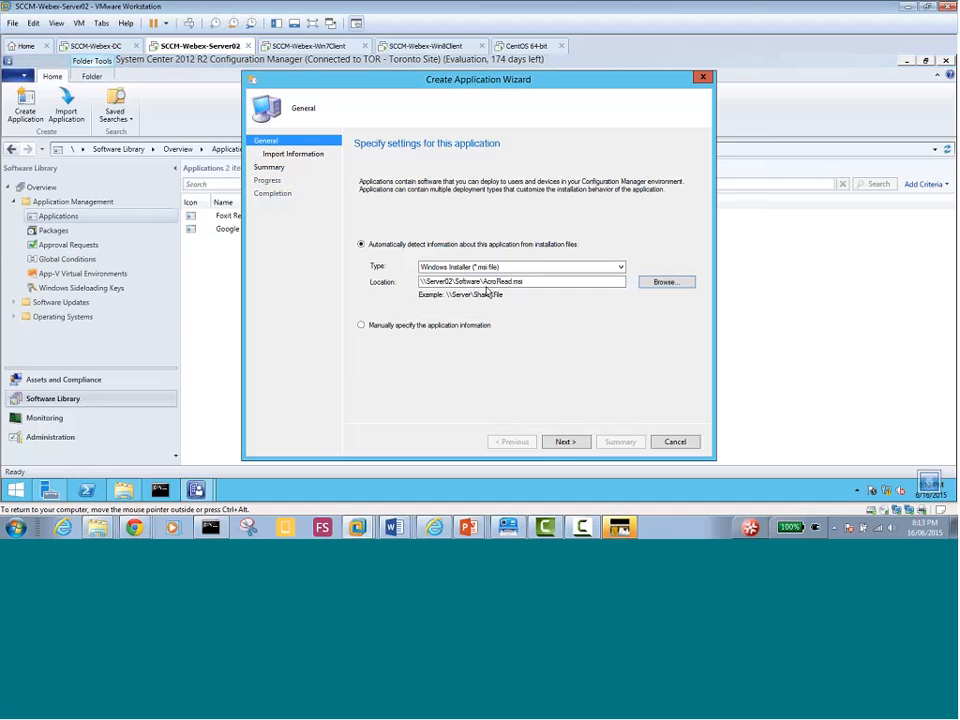
click(566, 443)
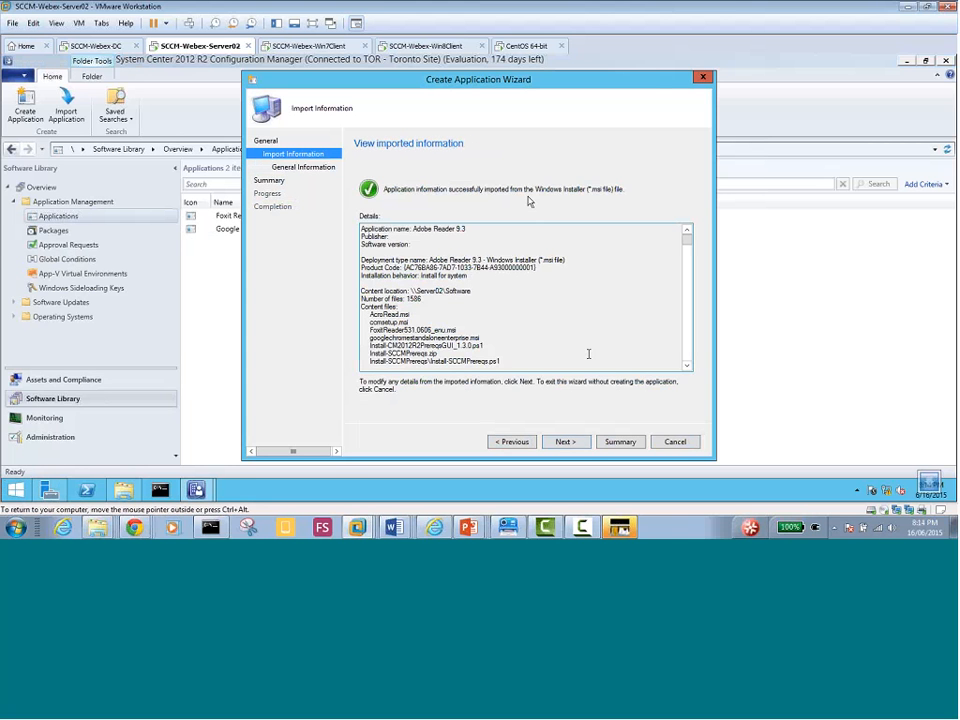
click(573, 445)
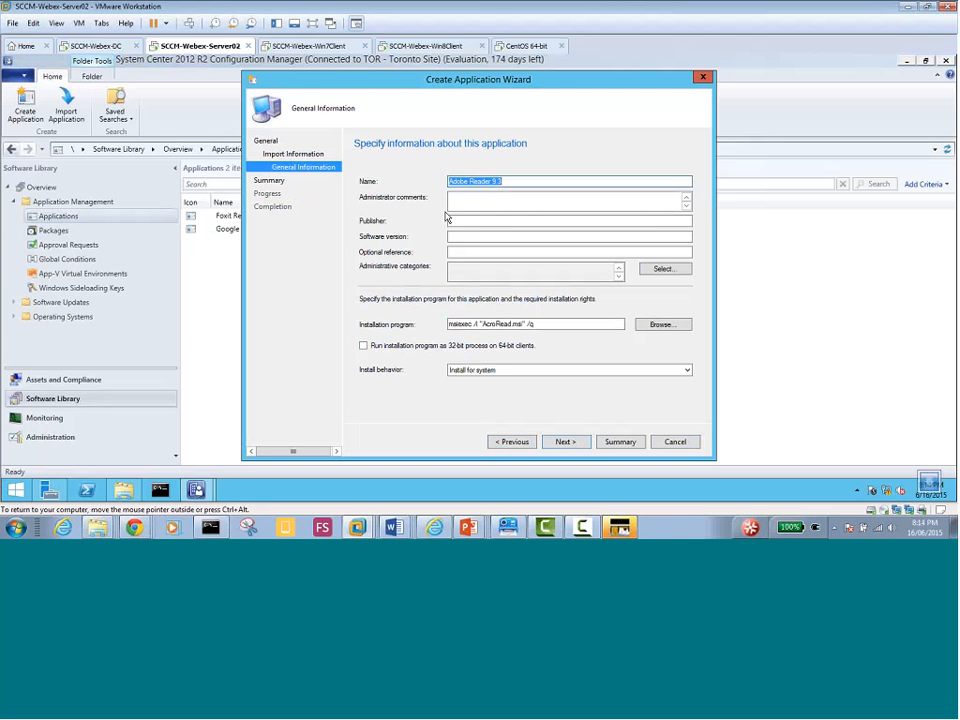
Enter comments 'For all the users in Singapore branch', publisher Adobe, 32-bit process, and finish
click(482, 196)
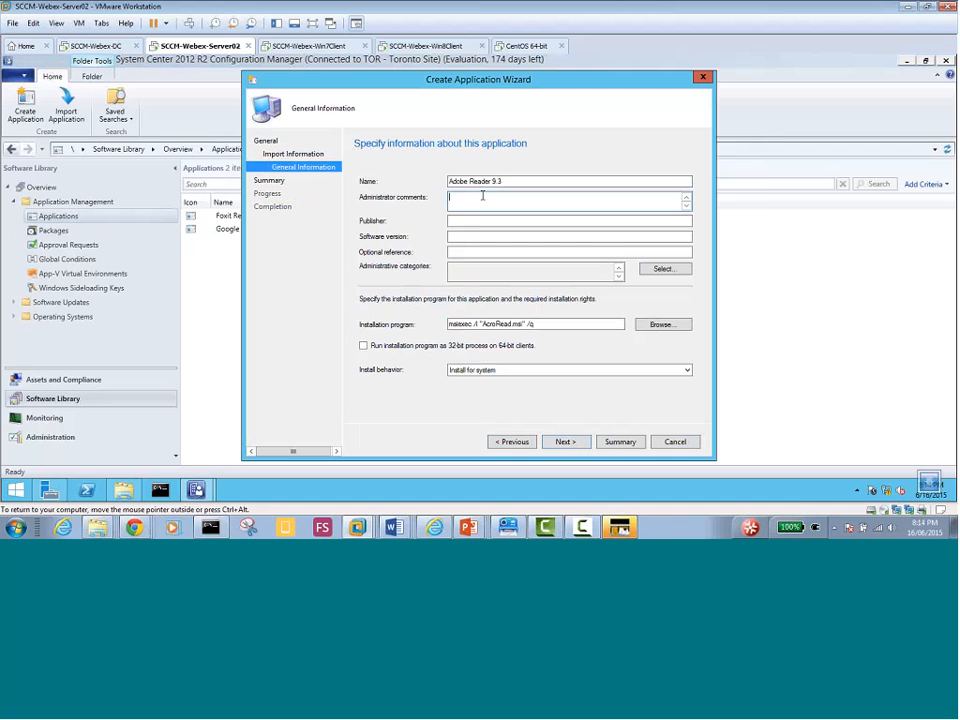
text(For all the users in Singapore branch)
click(456, 222)
text(Adobe)
click(363, 345)
click(566, 443)
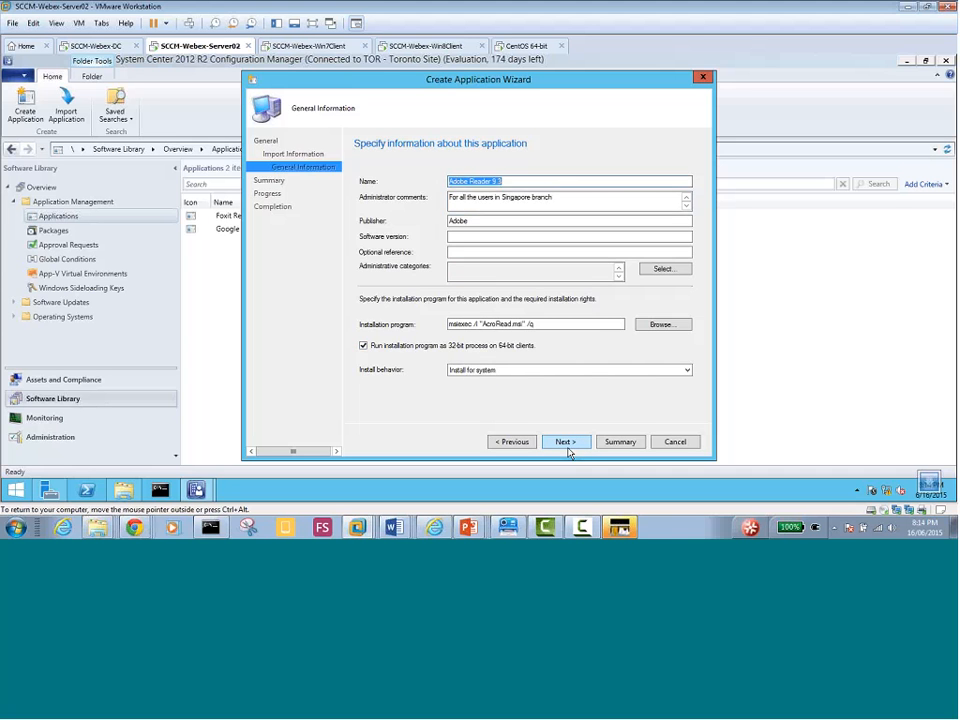
click(566, 443)
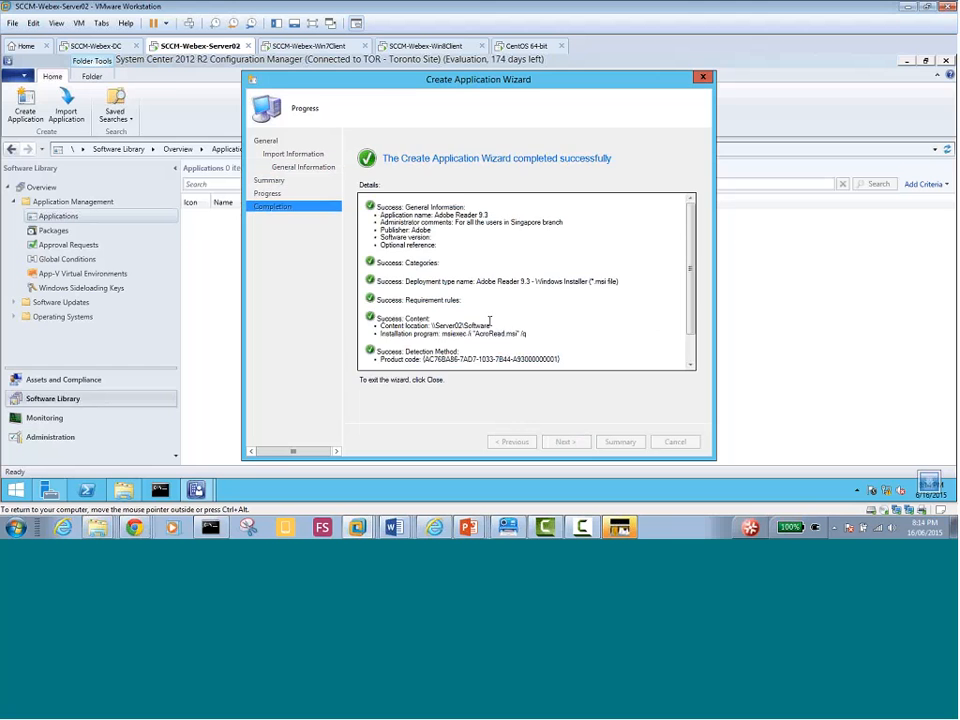
click(675, 441)
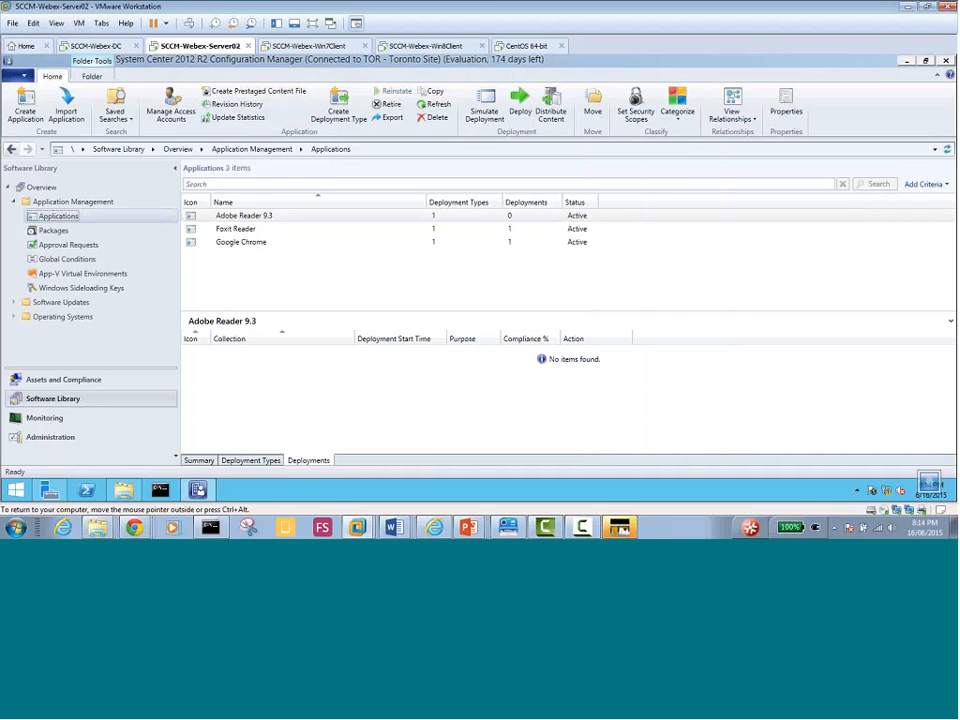
Start a simulated deployment of Adobe Reader 9.3 targeting the All Toronto Devices device collection
right_click(258, 217)
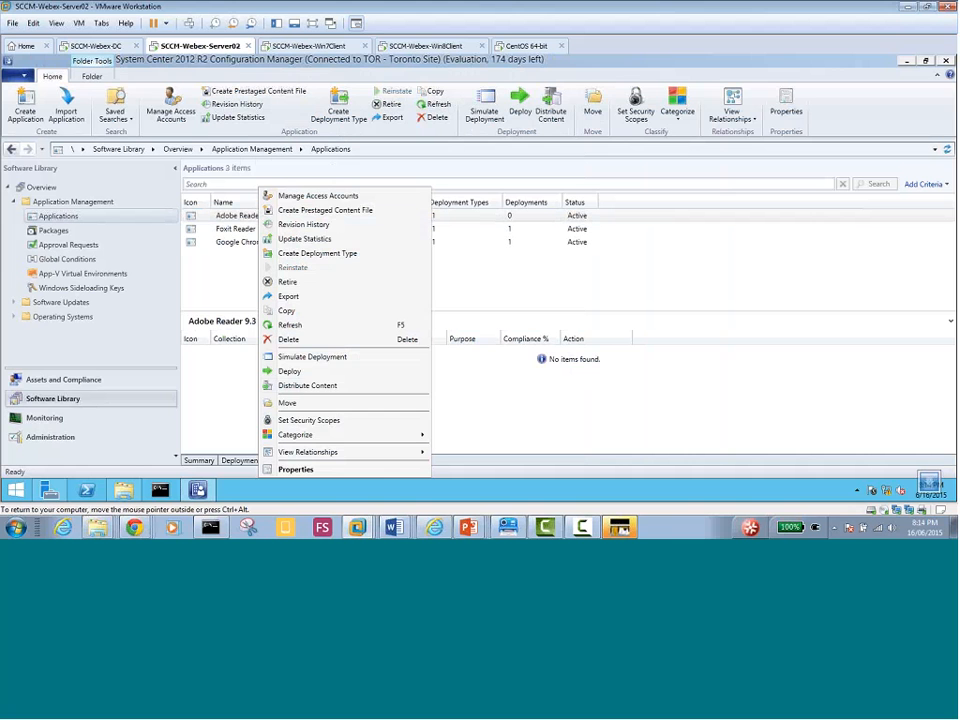
click(305, 358)
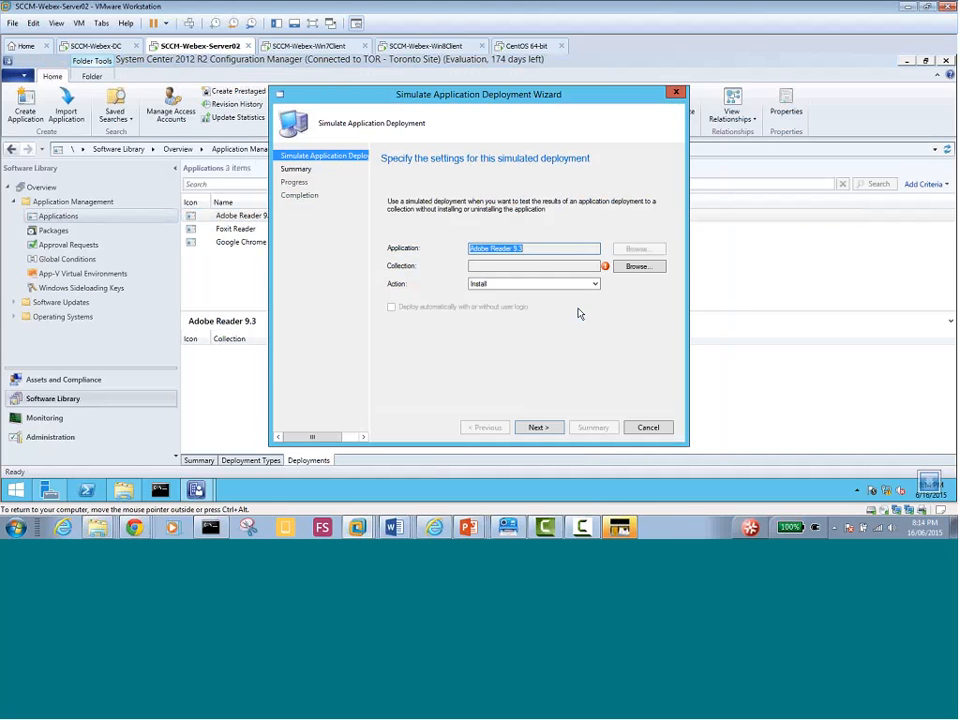
click(634, 270)
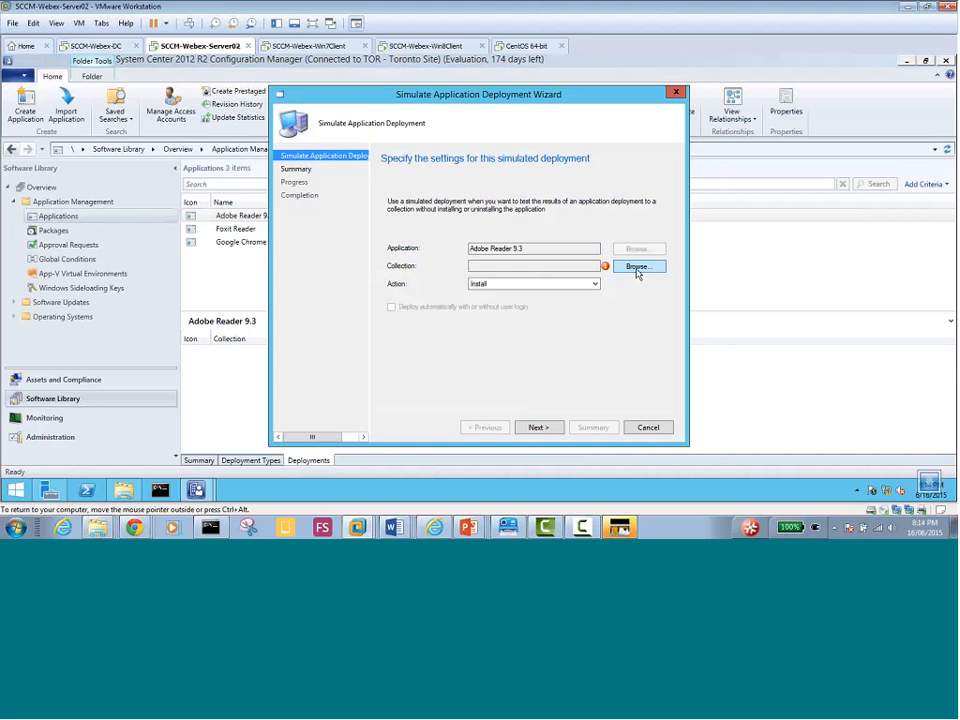
click(334, 153)
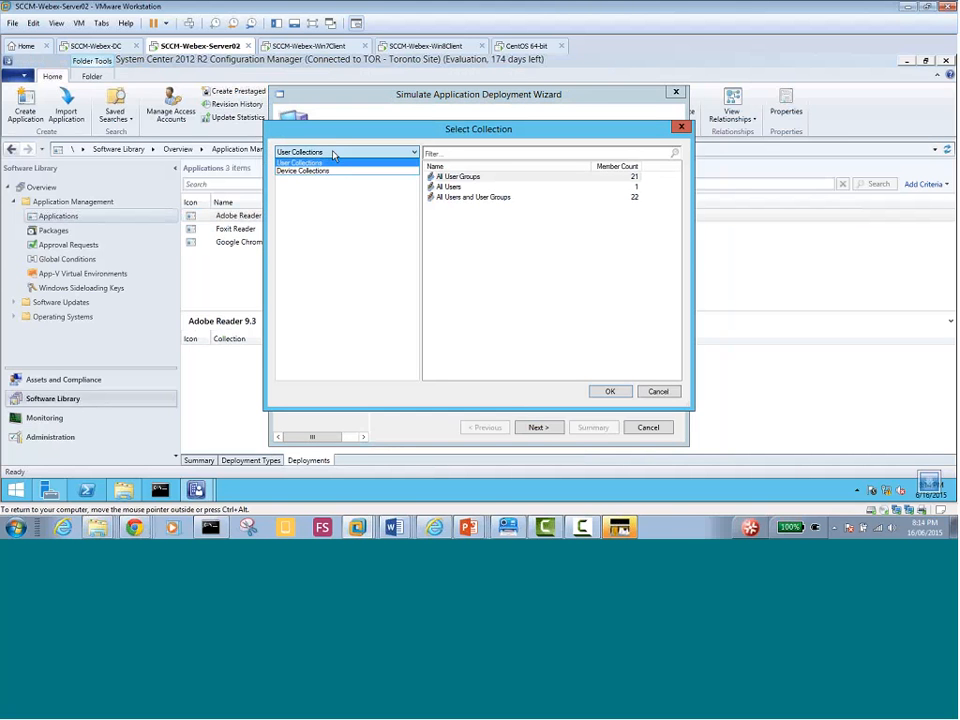
click(327, 172)
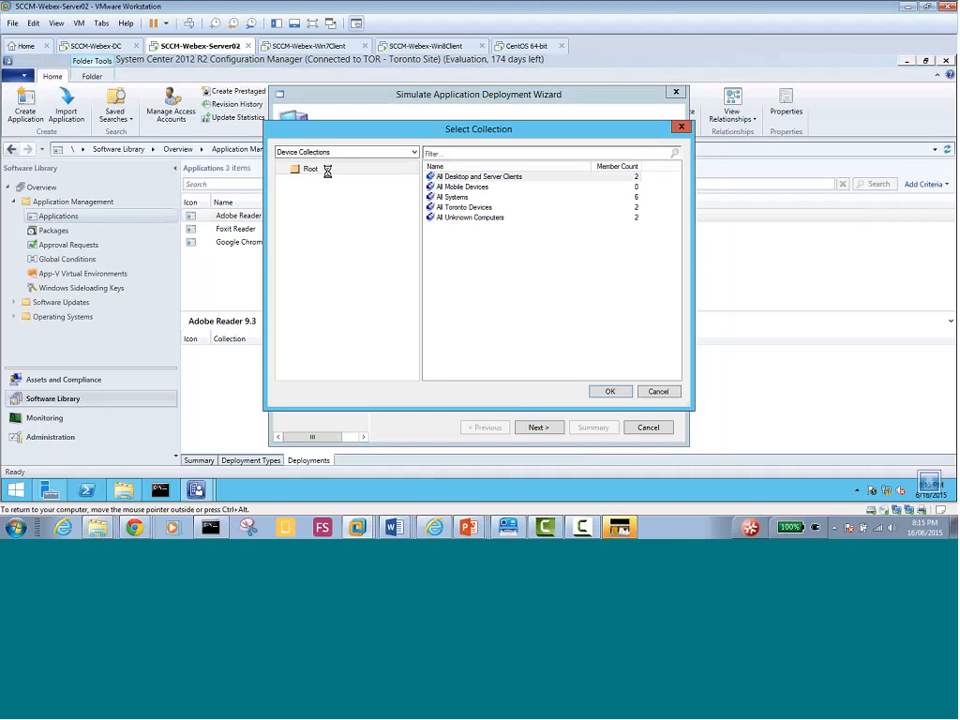
click(466, 210)
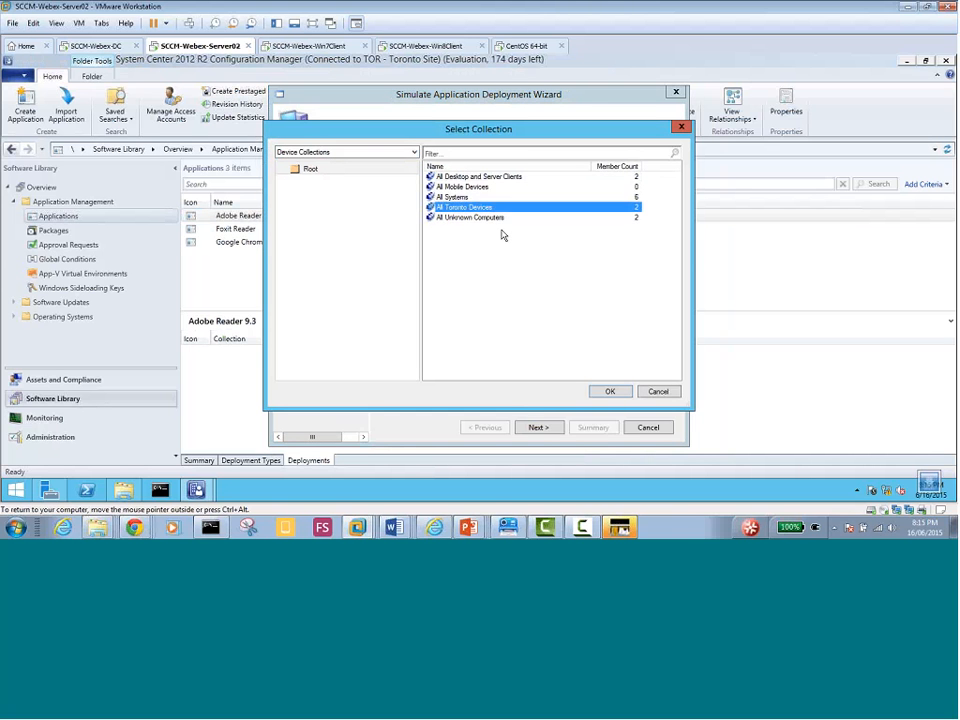
click(609, 393)
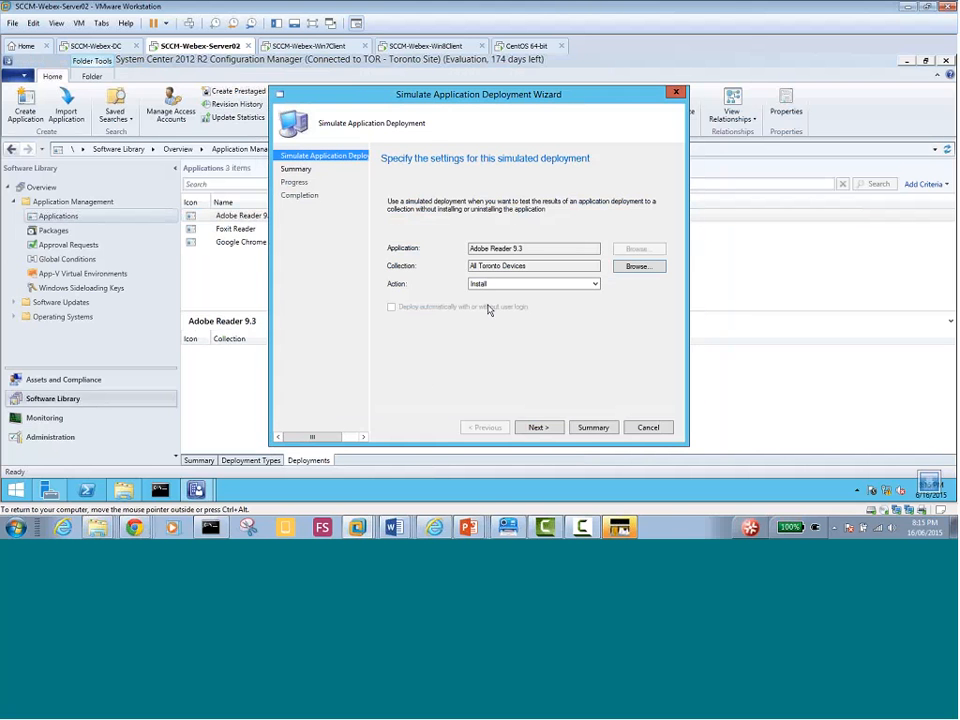
Keep the deployment action as Install and complete the simulation wizard
click(516, 284)
click(516, 284)
click(540, 428)
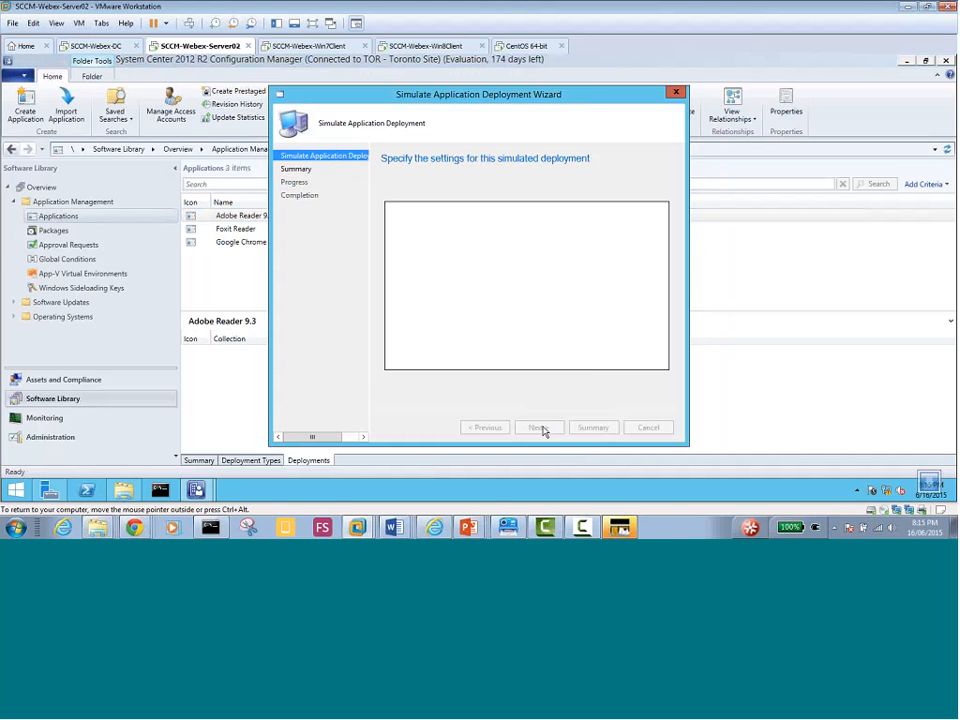
click(542, 429)
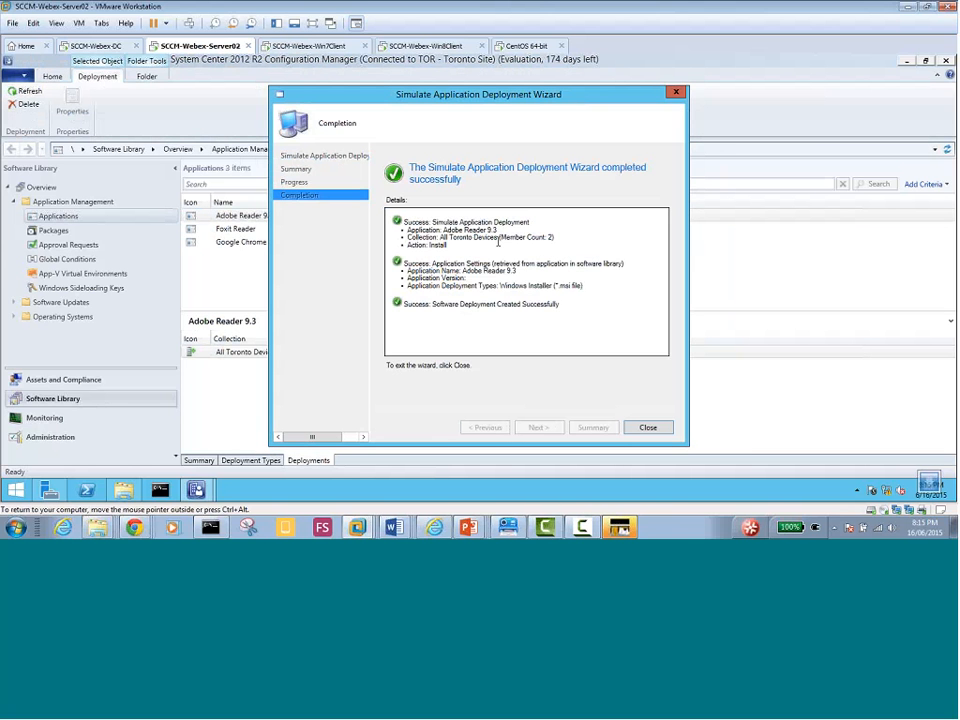
click(646, 431)
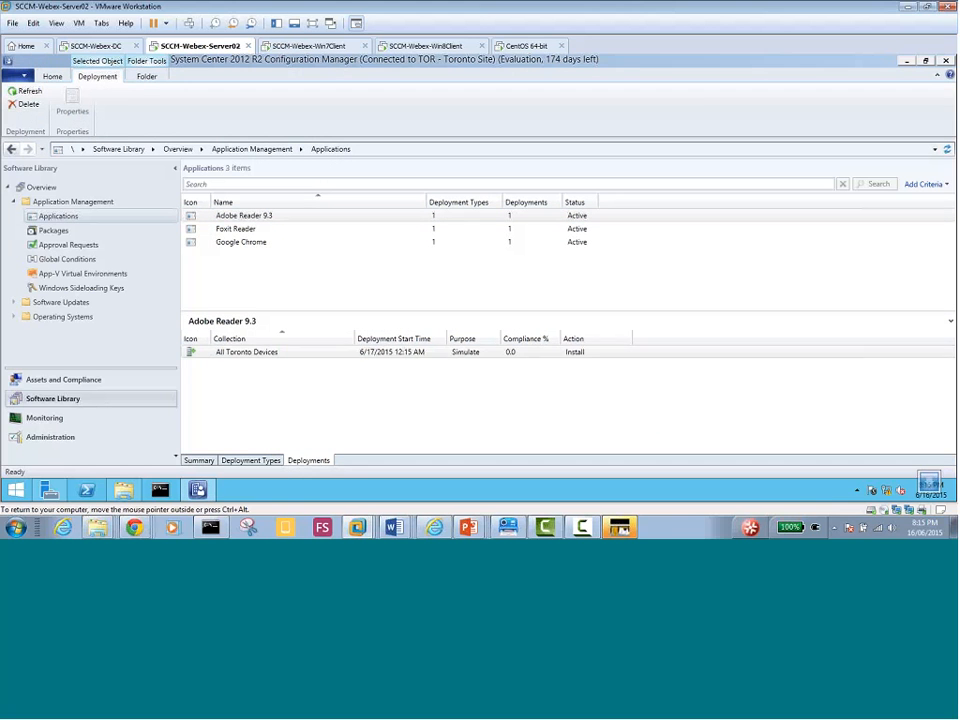
Review Adobe Reader 9.3's All Toronto Devices deployment summary, then switch to the Win7 client VM
click(218, 352)
click(198, 460)
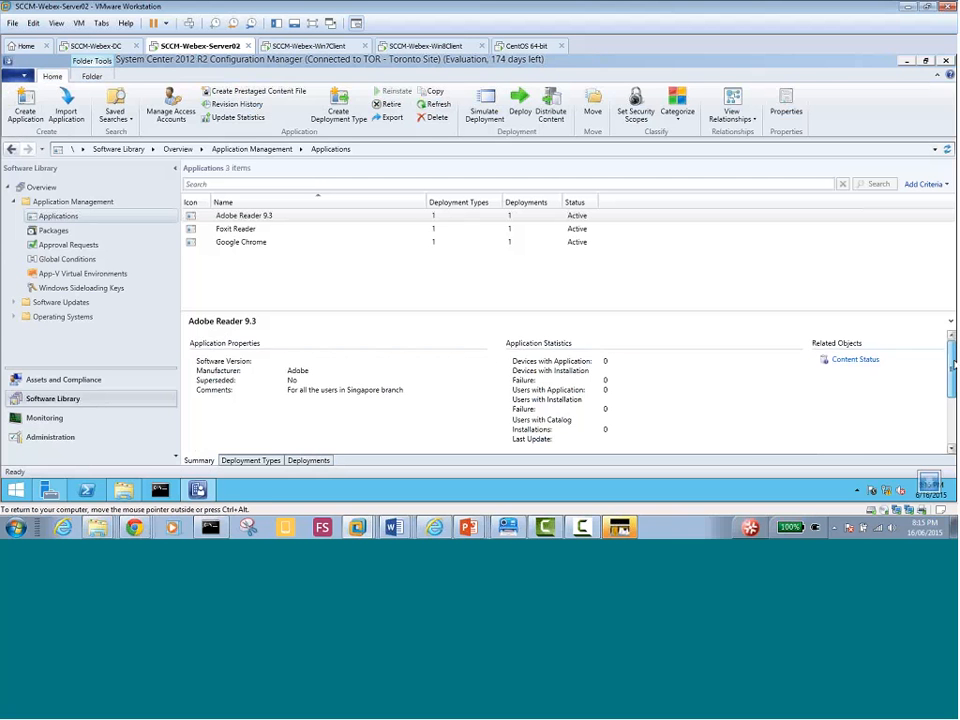
scroll(858, 381, down, 2)
drag(952, 391, 952, 415)
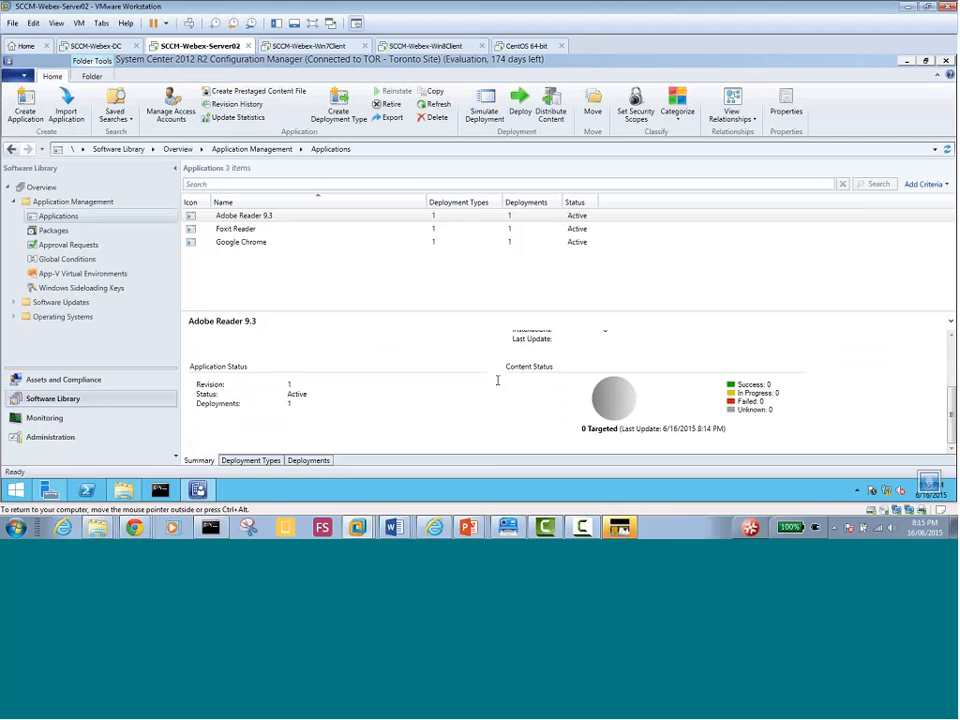
click(310, 46)
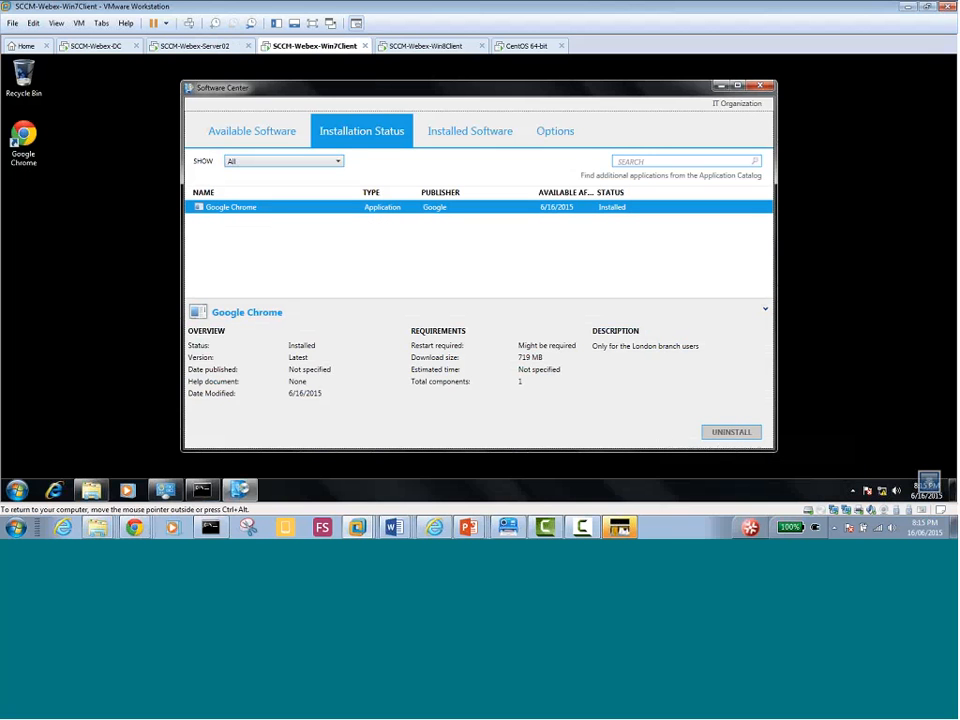
Switch to the Win8 client VM and close PC settings, leaving its desktop visible
click(428, 46)
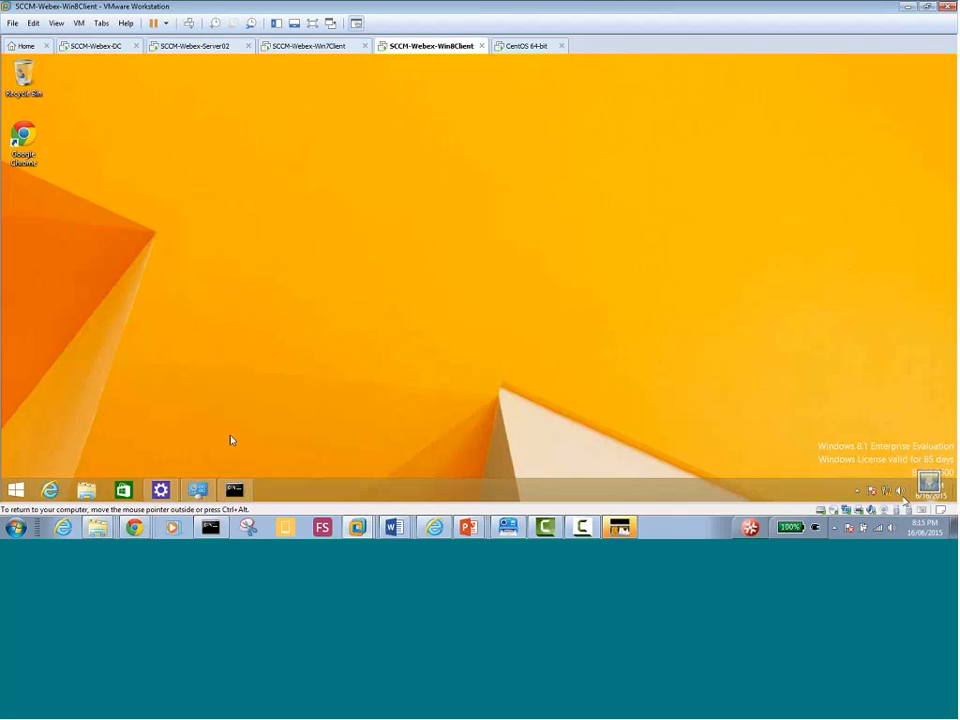
click(162, 491)
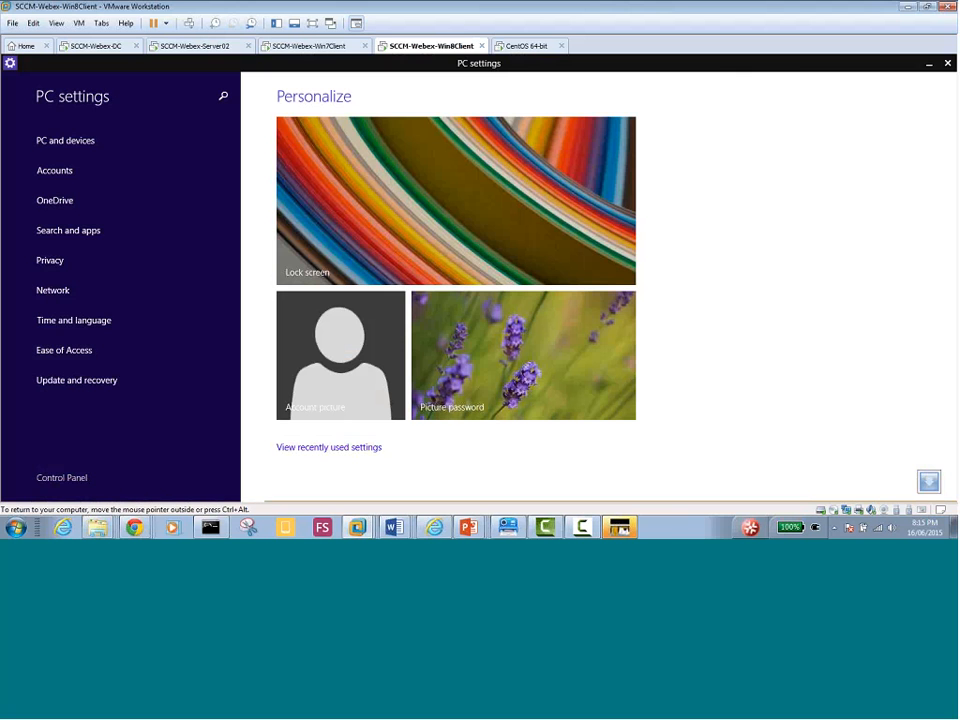
click(947, 63)
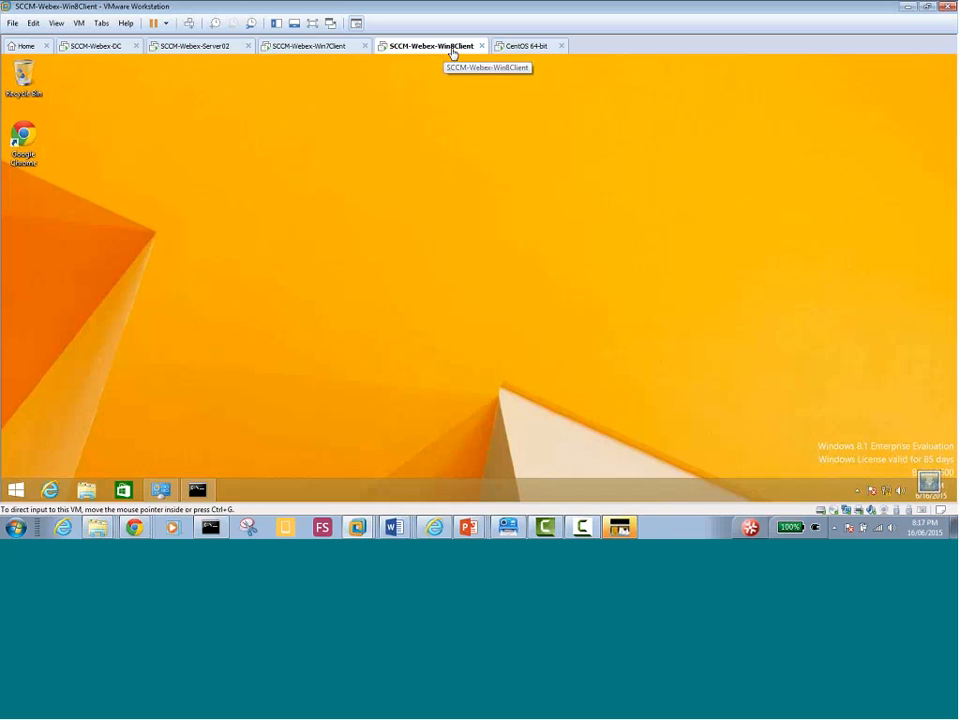
Switch back to the Win7 client VM to see Google Chrome installed in Software Center
click(315, 47)
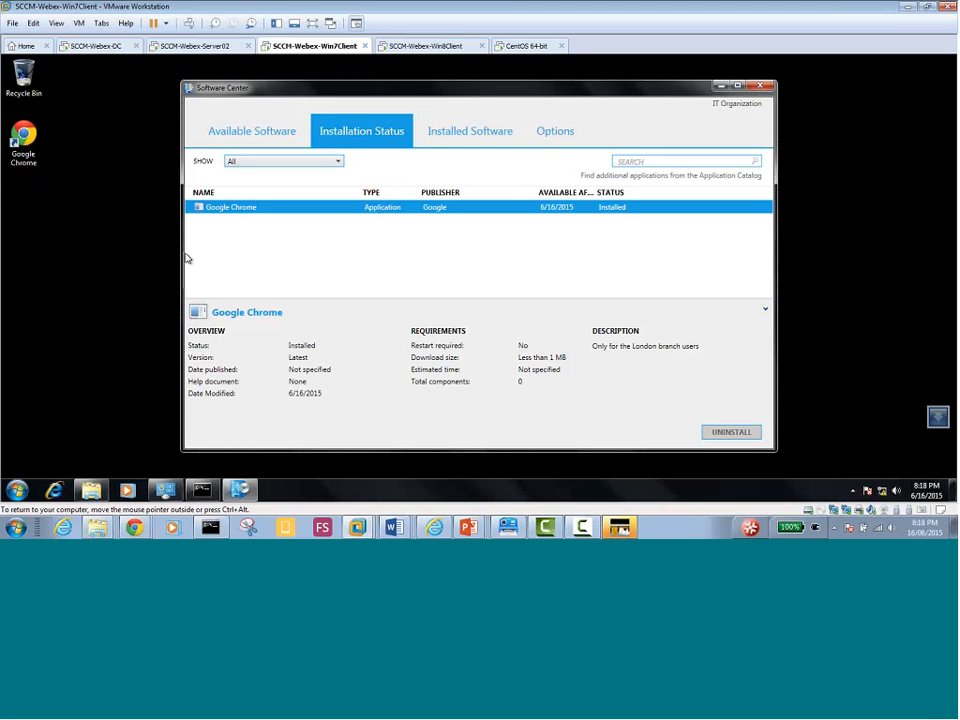
On the server, inspect Adobe Reader 9.3's and Foxit Reader's All Toronto Devices deployments
click(190, 46)
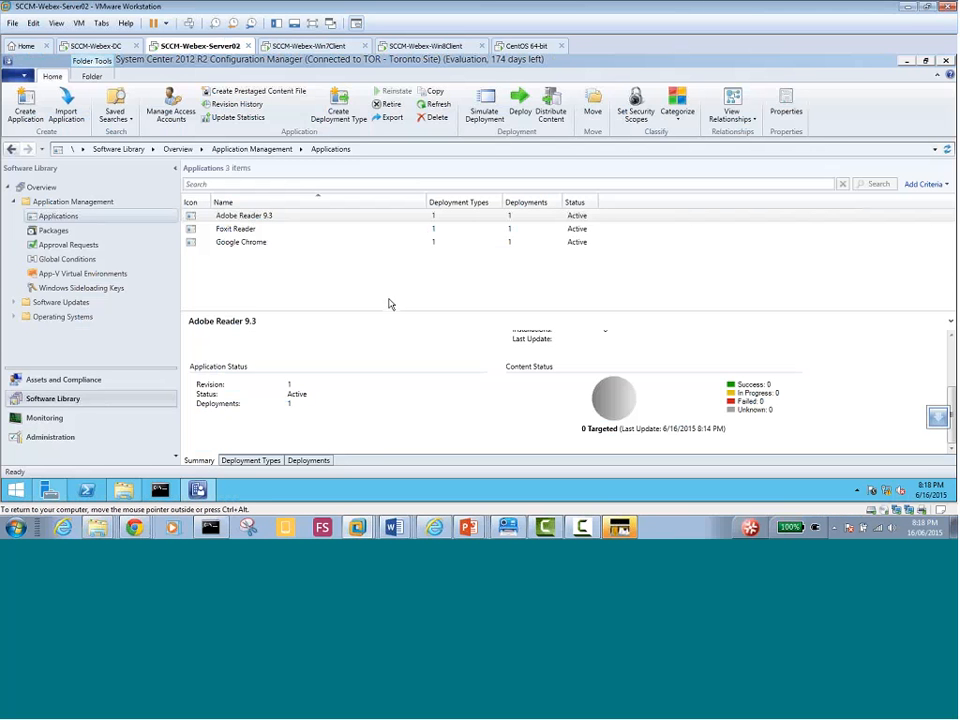
click(255, 217)
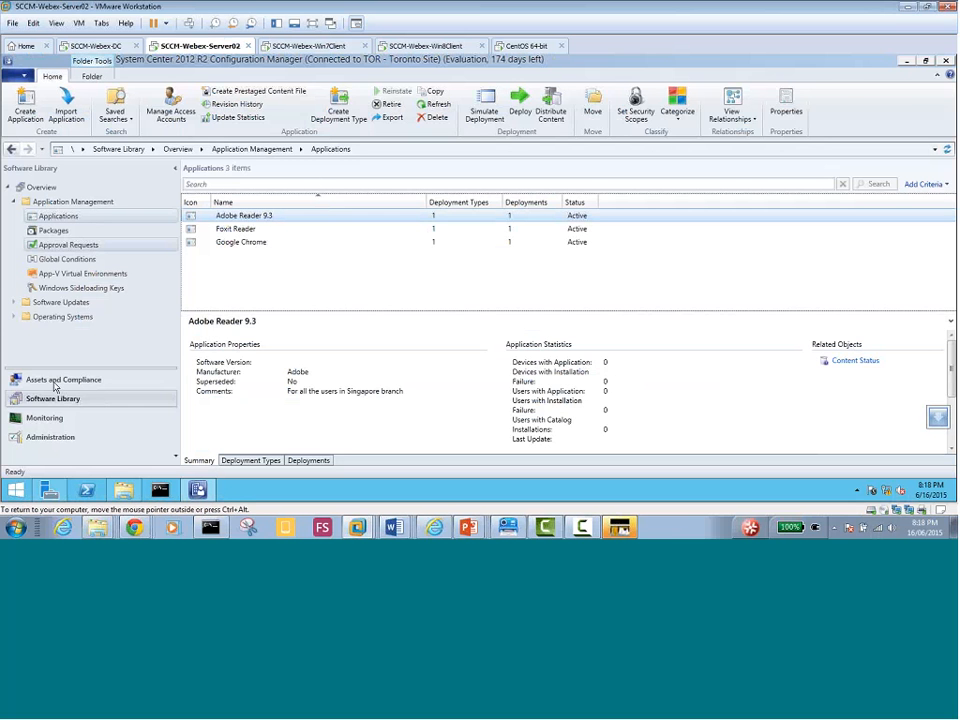
drag(950, 365, 950, 337)
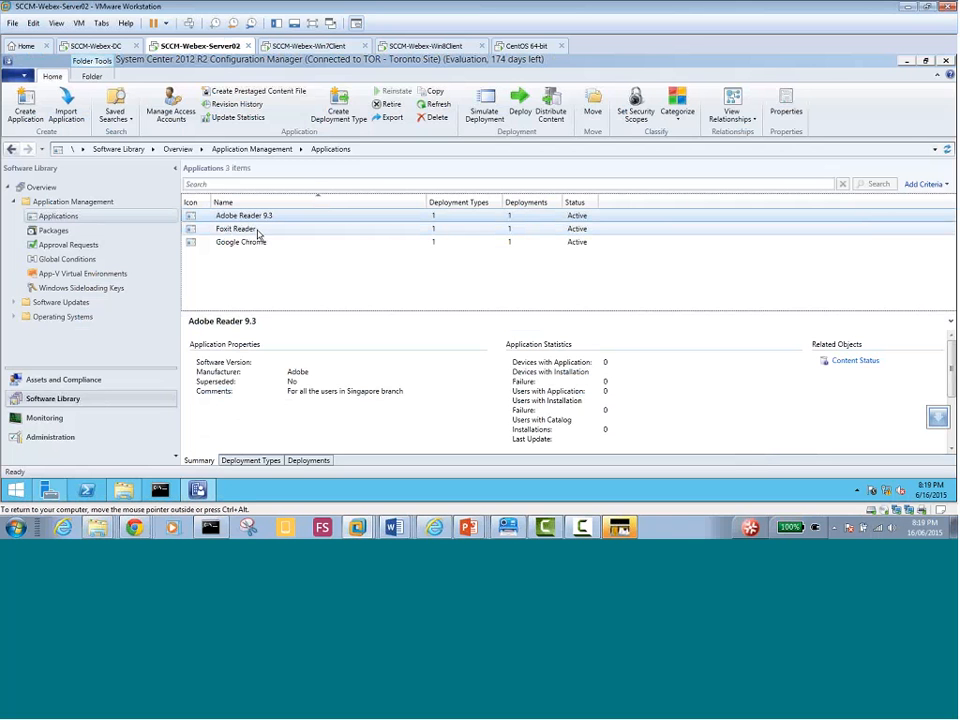
click(255, 232)
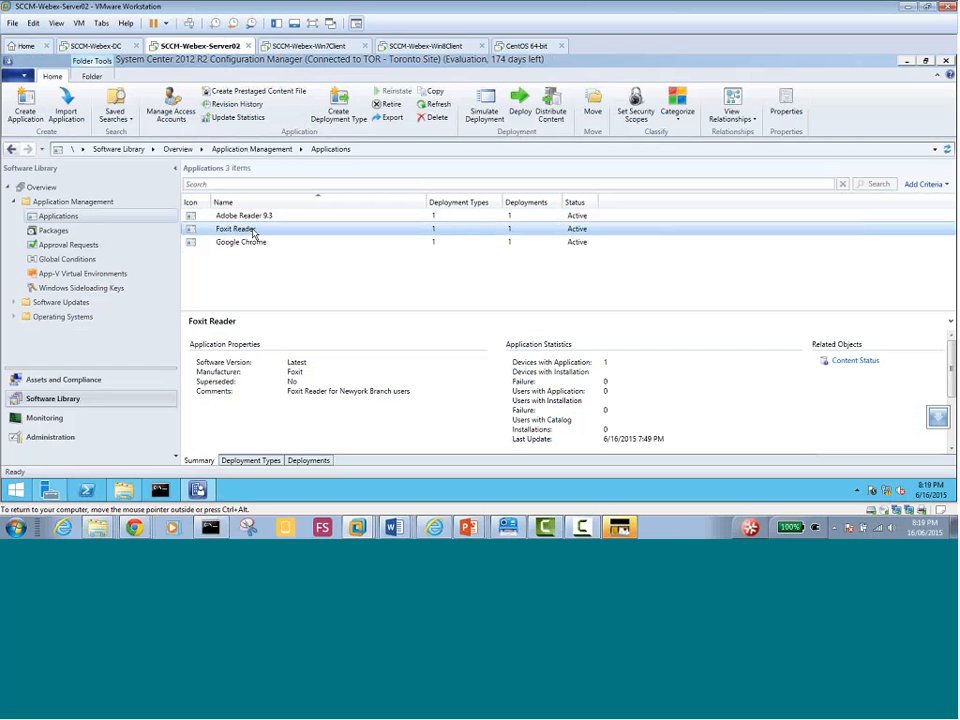
click(308, 460)
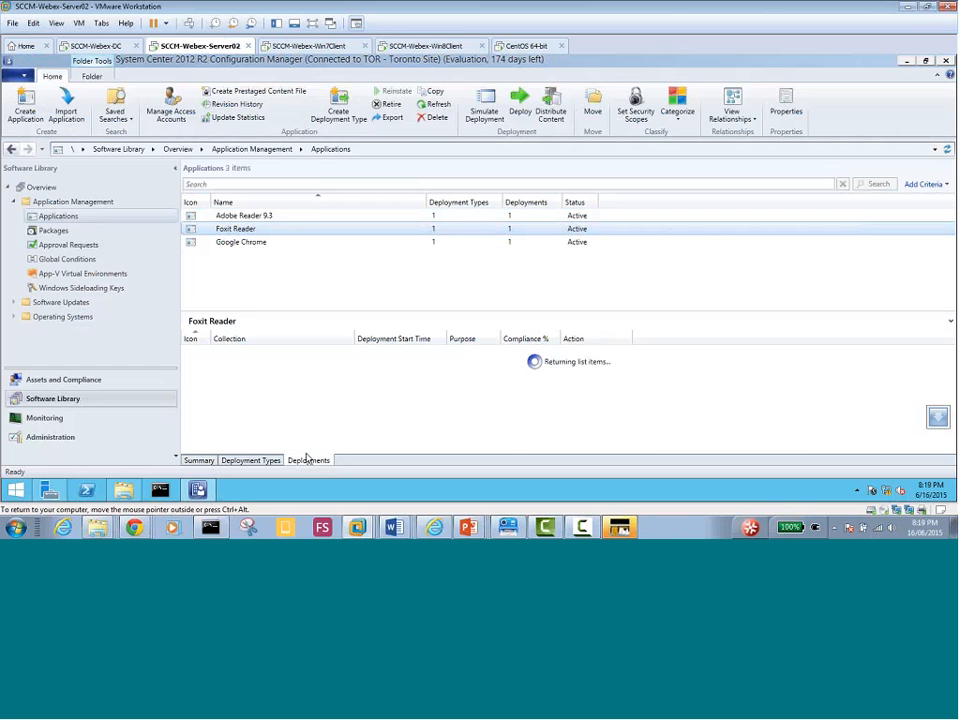
click(247, 354)
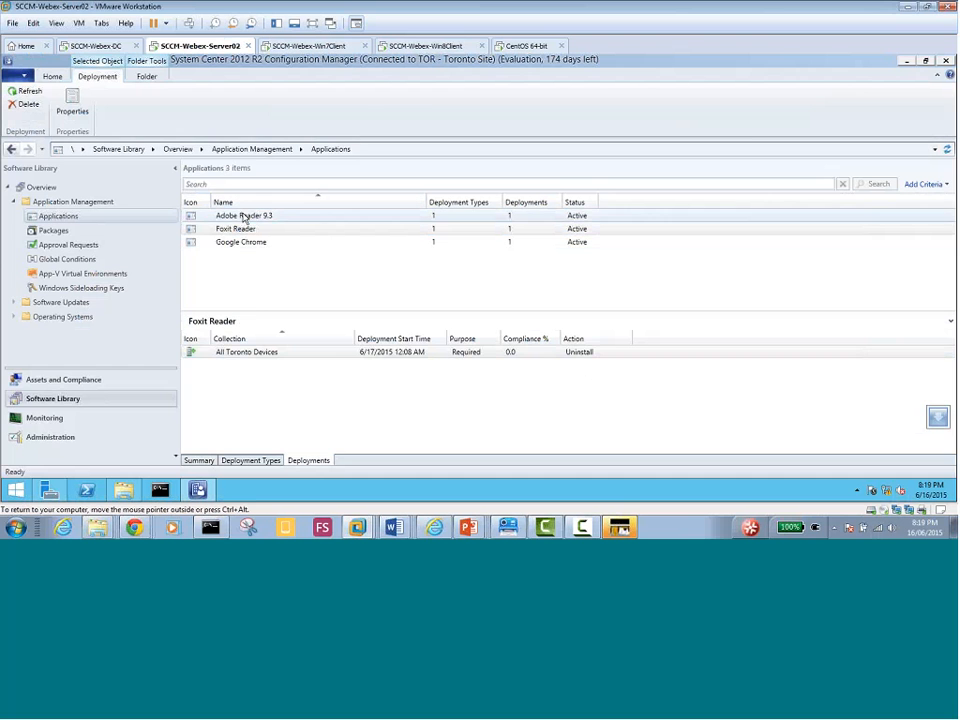
Compare Adobe Reader's deployment with Google Chrome's All Systems deployment, then switch to the Win7 client
click(244, 220)
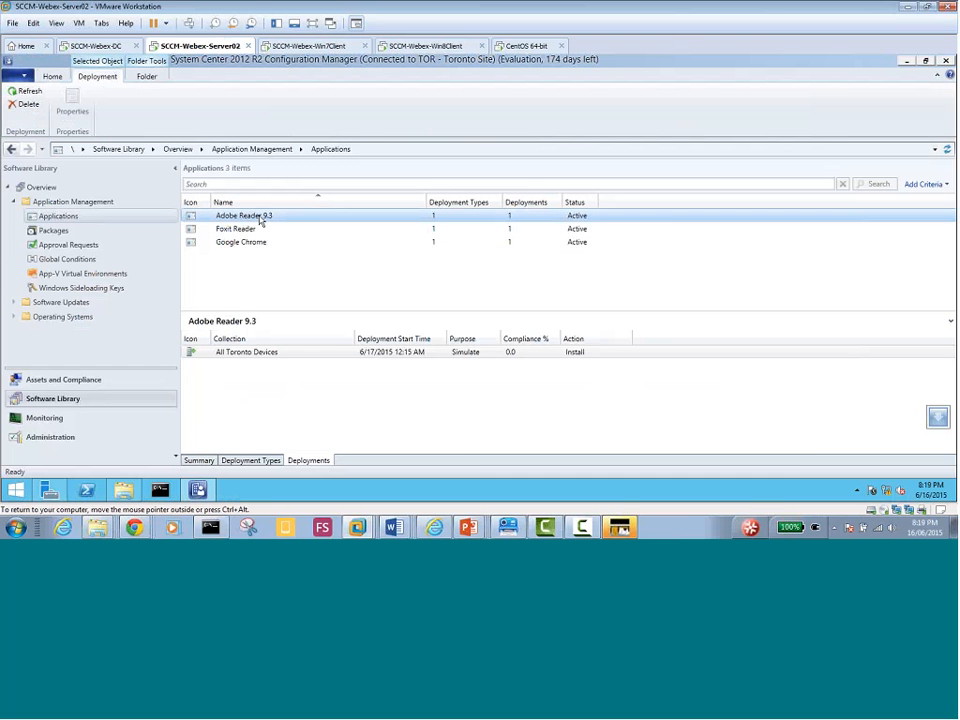
click(471, 357)
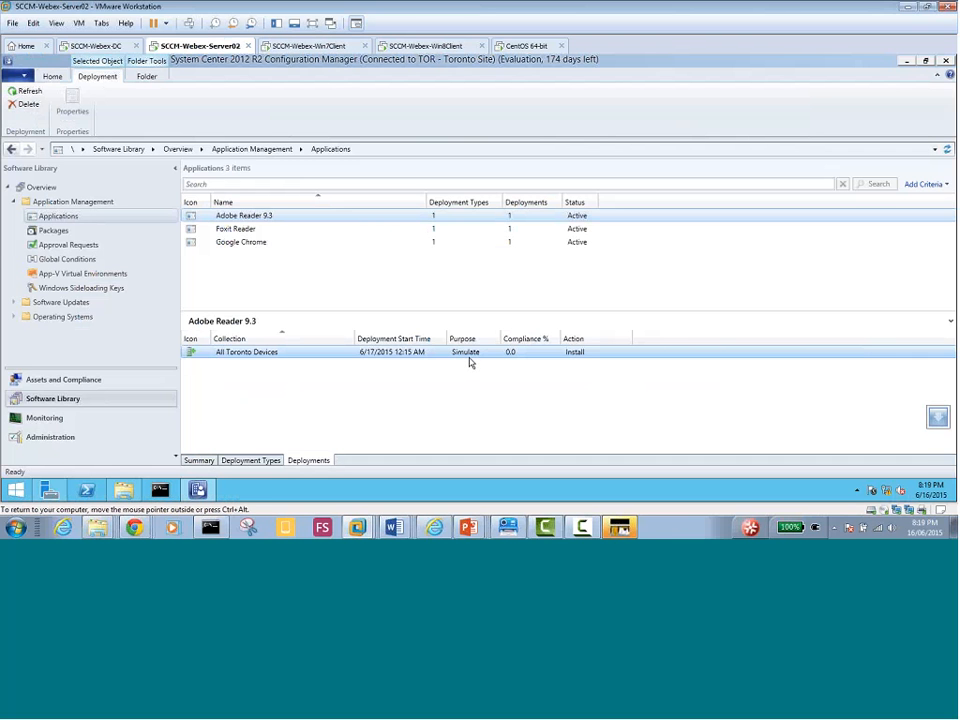
click(233, 229)
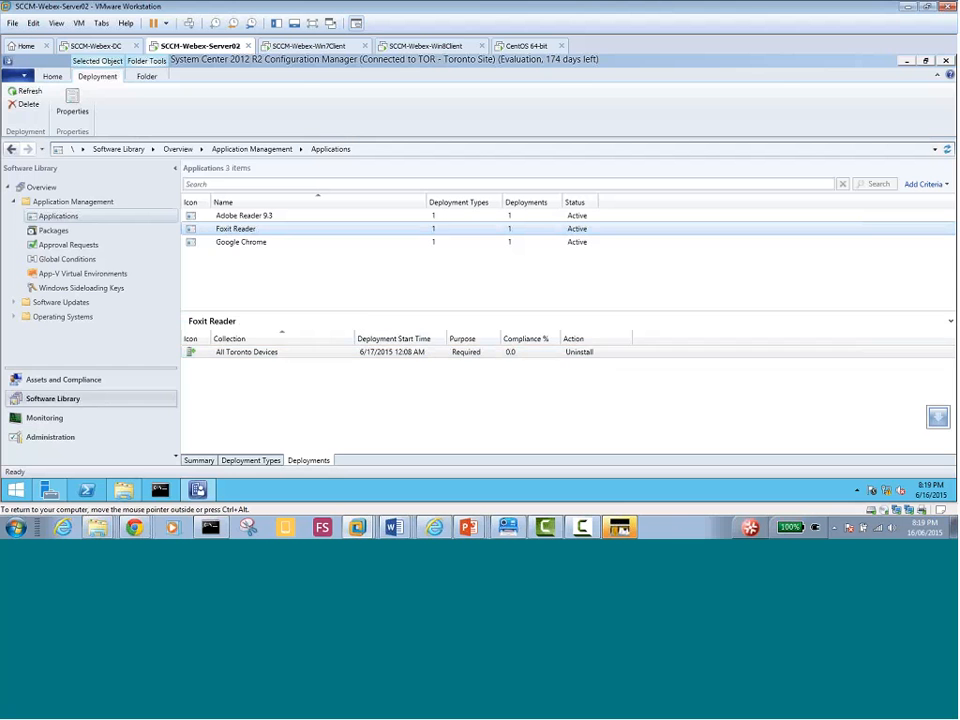
click(248, 242)
click(461, 355)
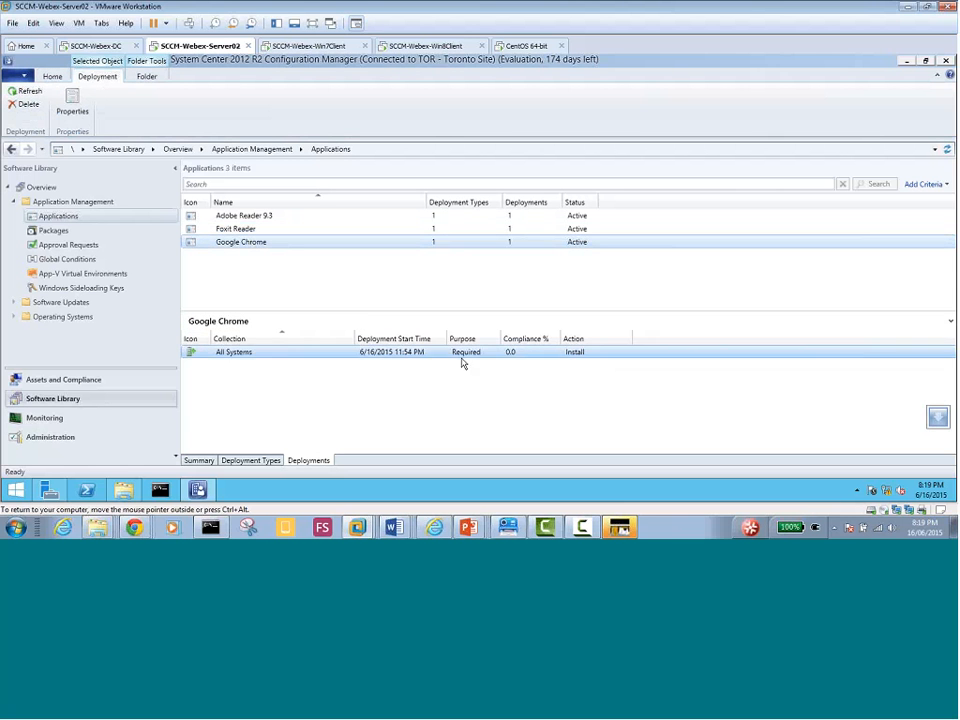
click(253, 219)
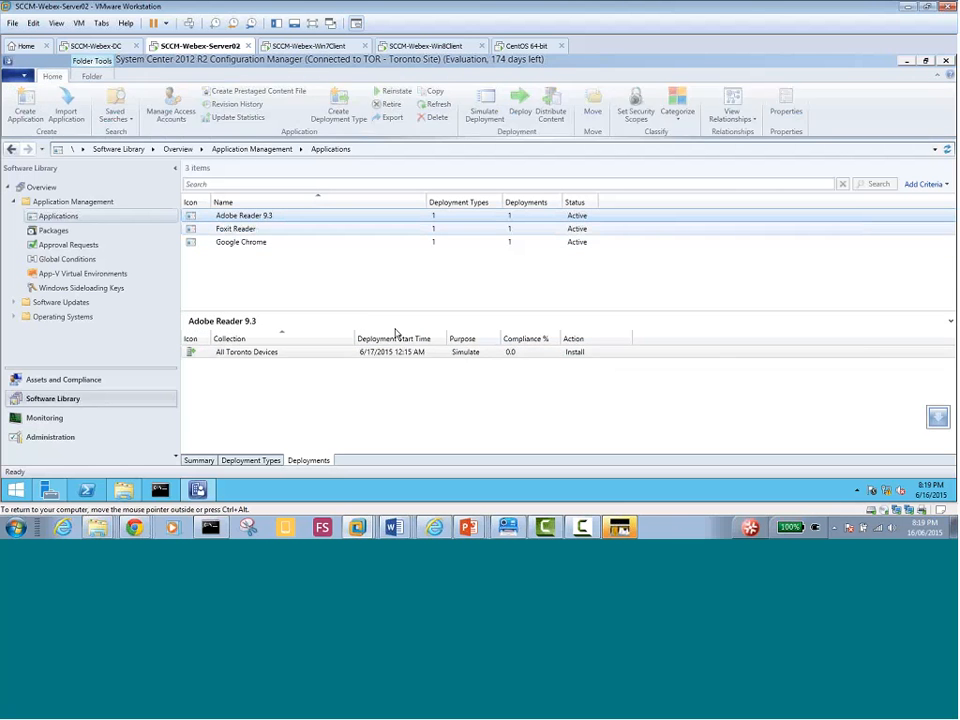
click(460, 355)
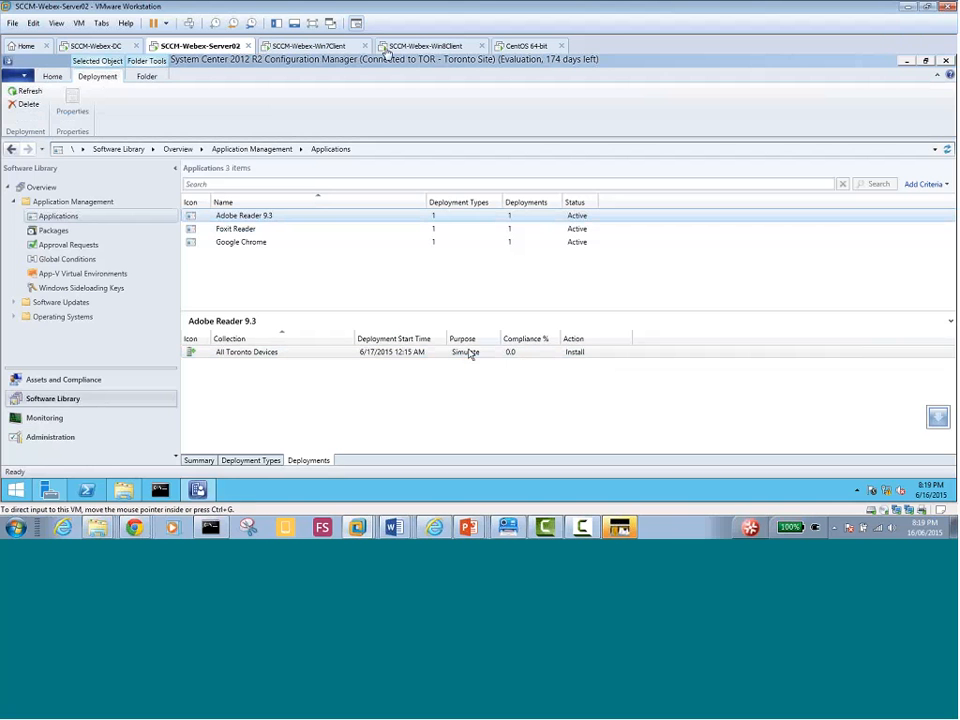
click(309, 45)
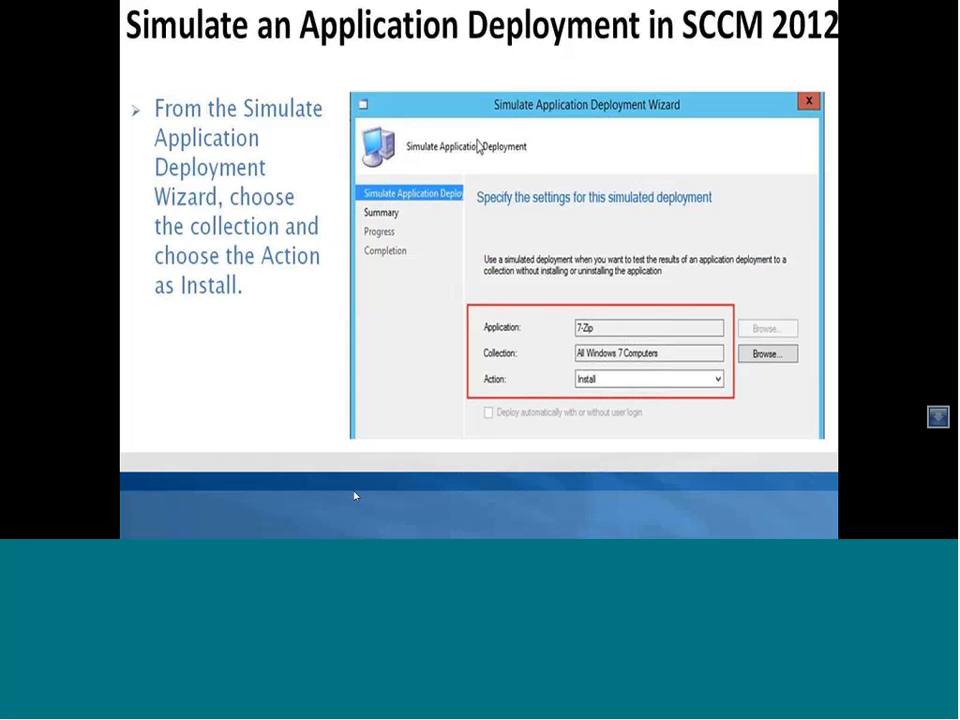
Bring the VMware window with Server02's Configuration Manager back in front of the slides
key(super)
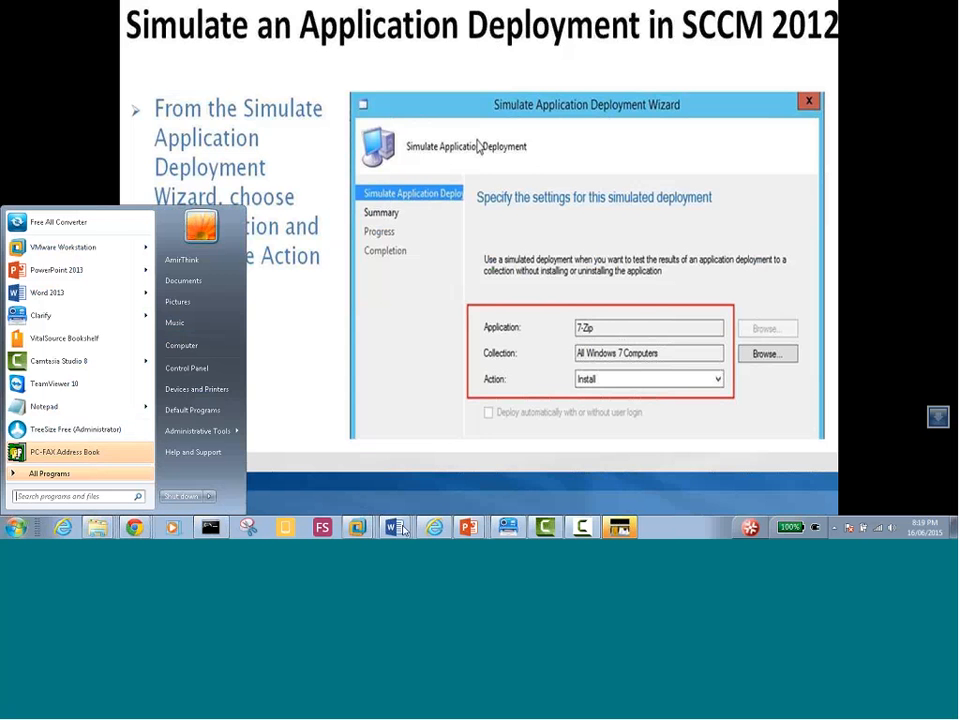
click(358, 530)
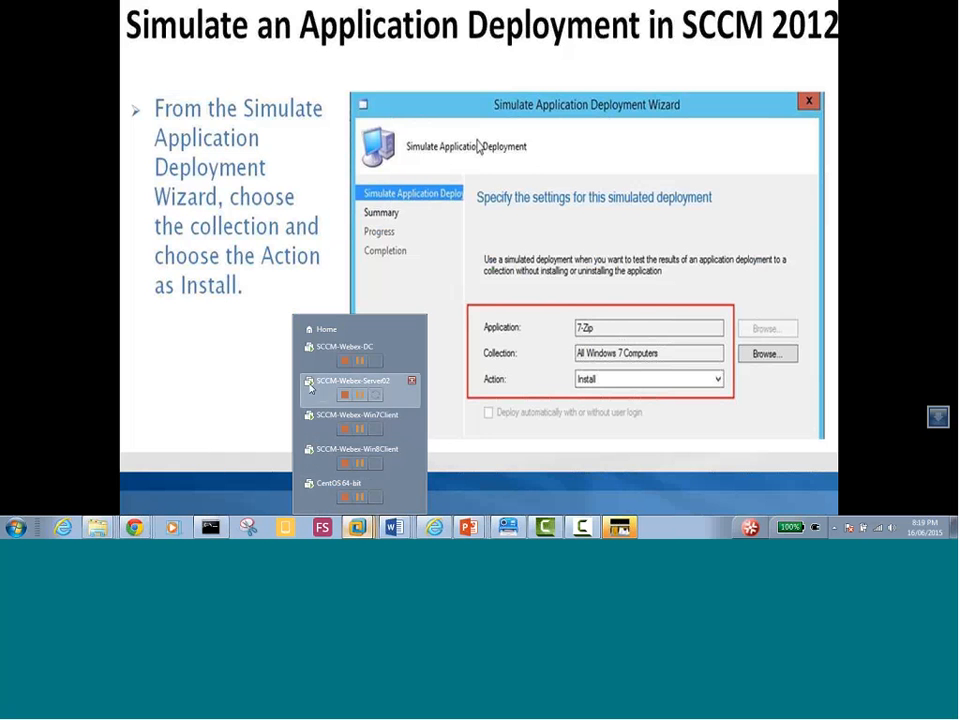
click(310, 388)
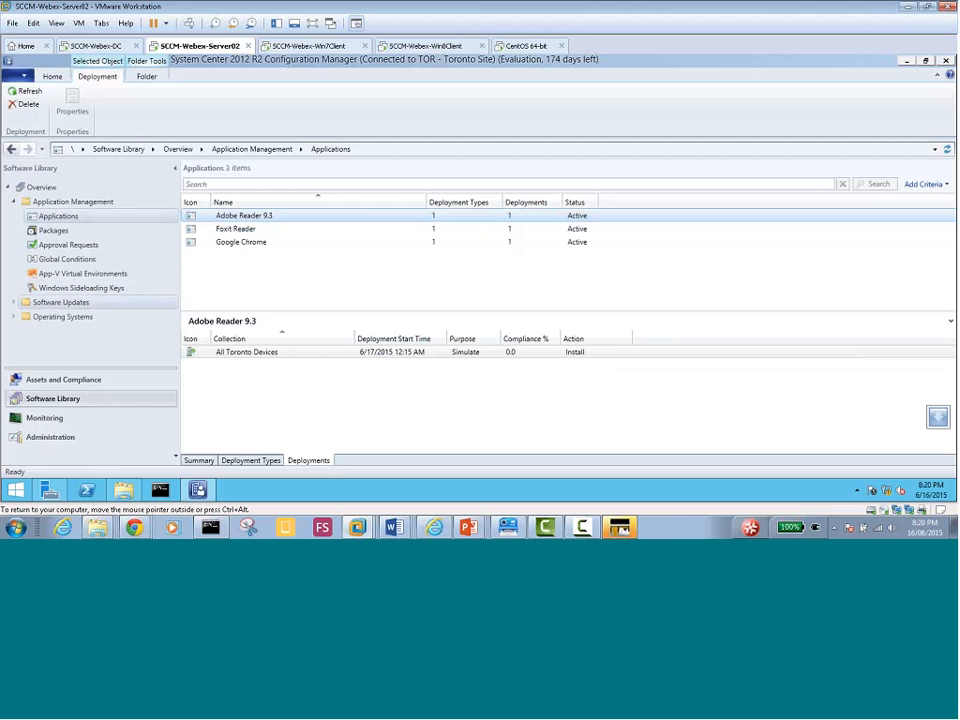
Open the detailed content status for Adobe Reader 9.3 from its summary in Monitoring
click(201, 466)
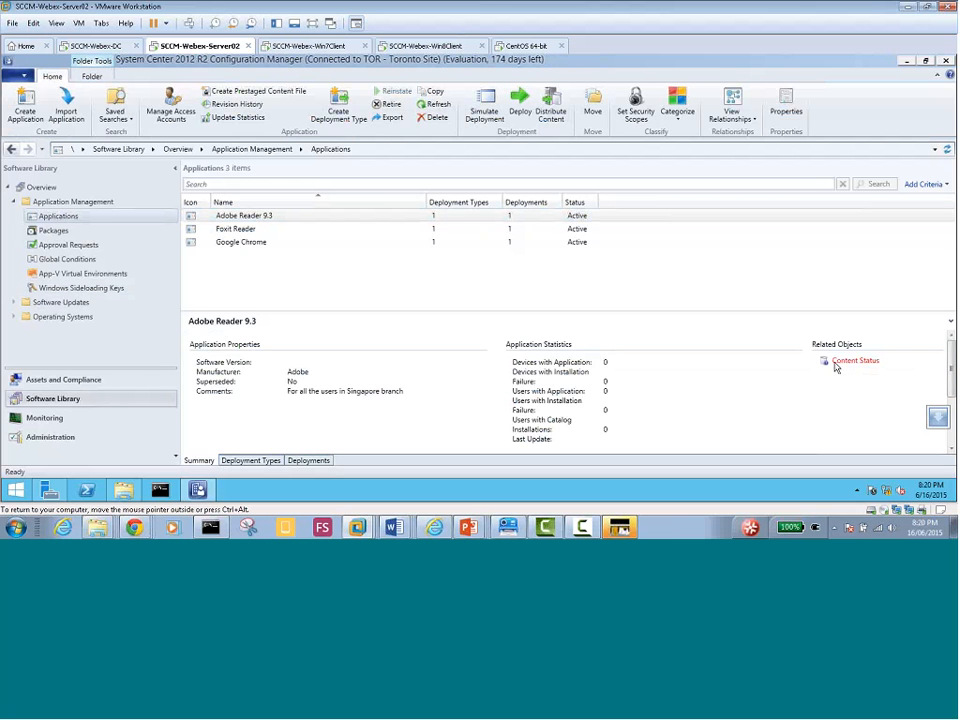
click(853, 364)
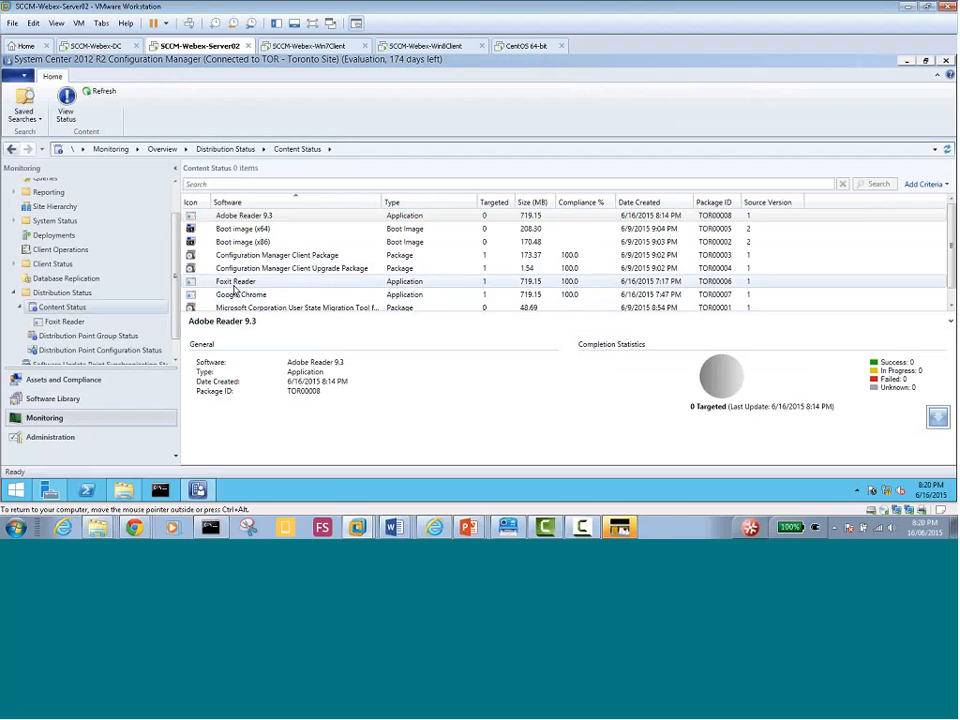
right_click(246, 216)
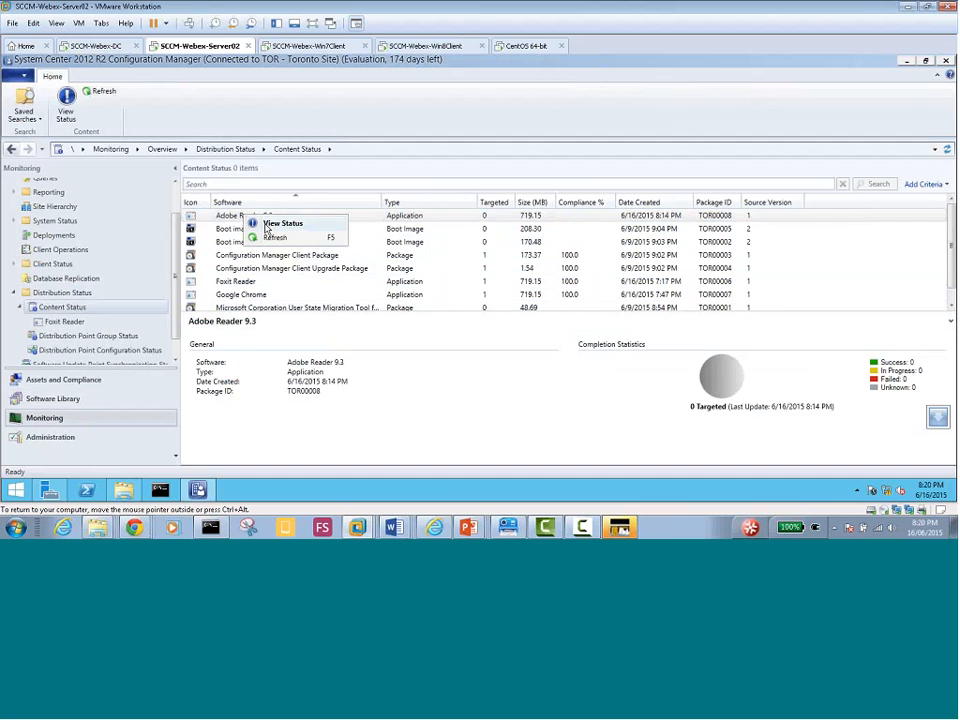
click(270, 224)
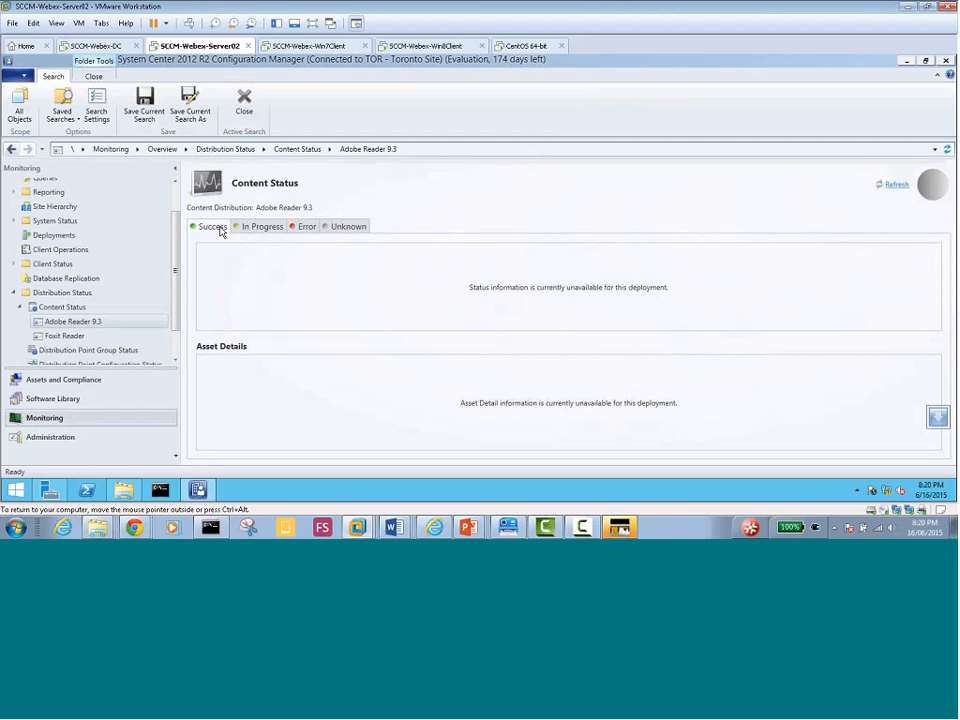
Check the In Progress, Error, Unknown and Success status results for the deployment
click(254, 226)
click(304, 228)
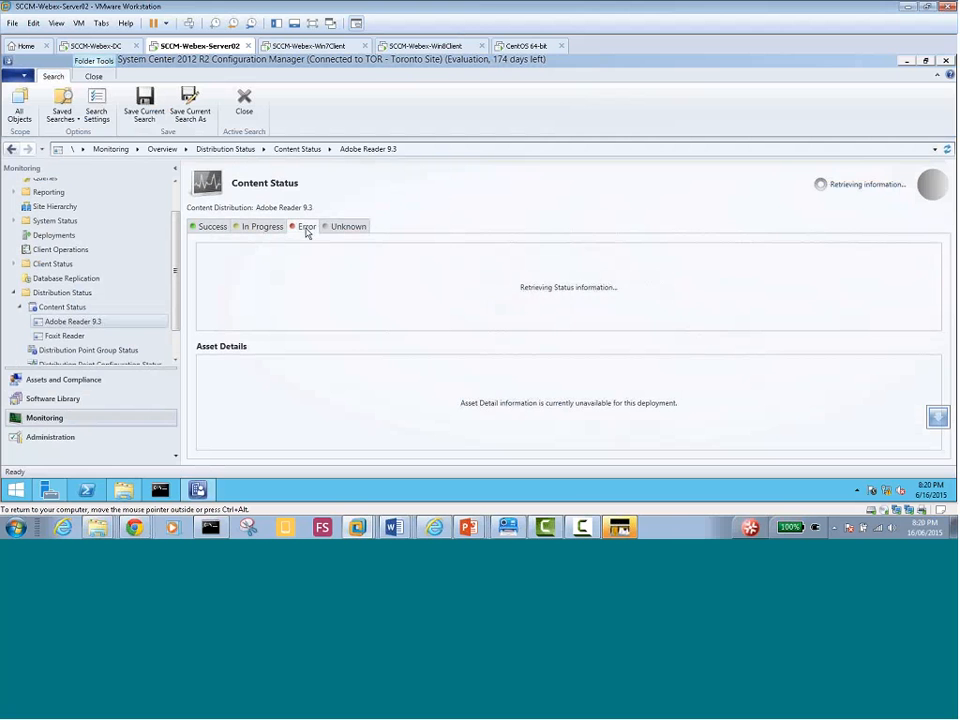
click(345, 229)
click(211, 228)
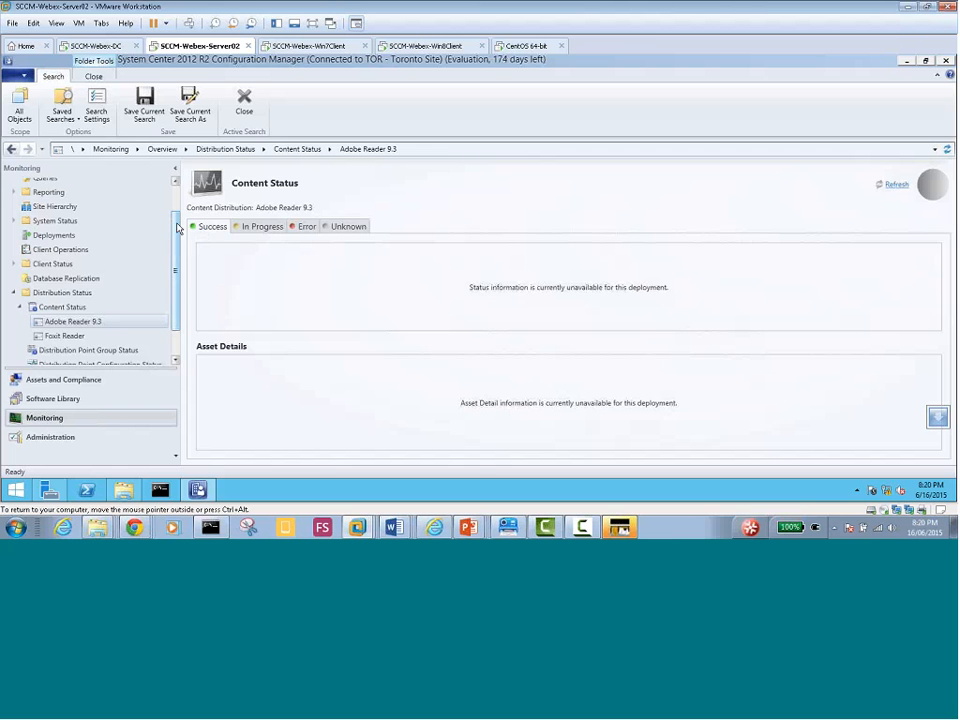
scroll(176, 198, up, 2)
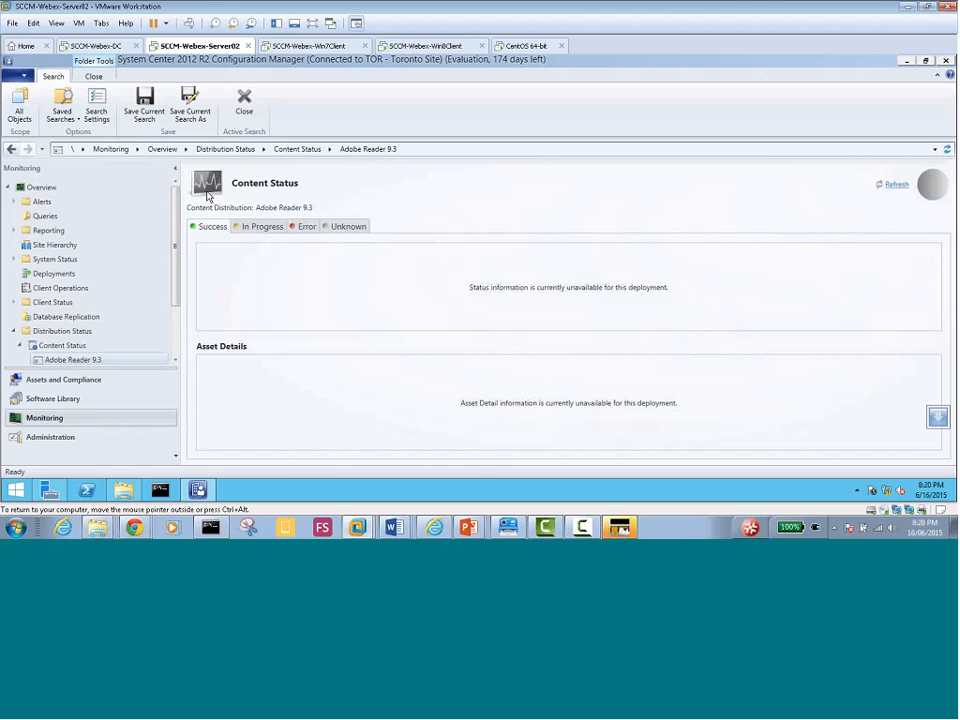